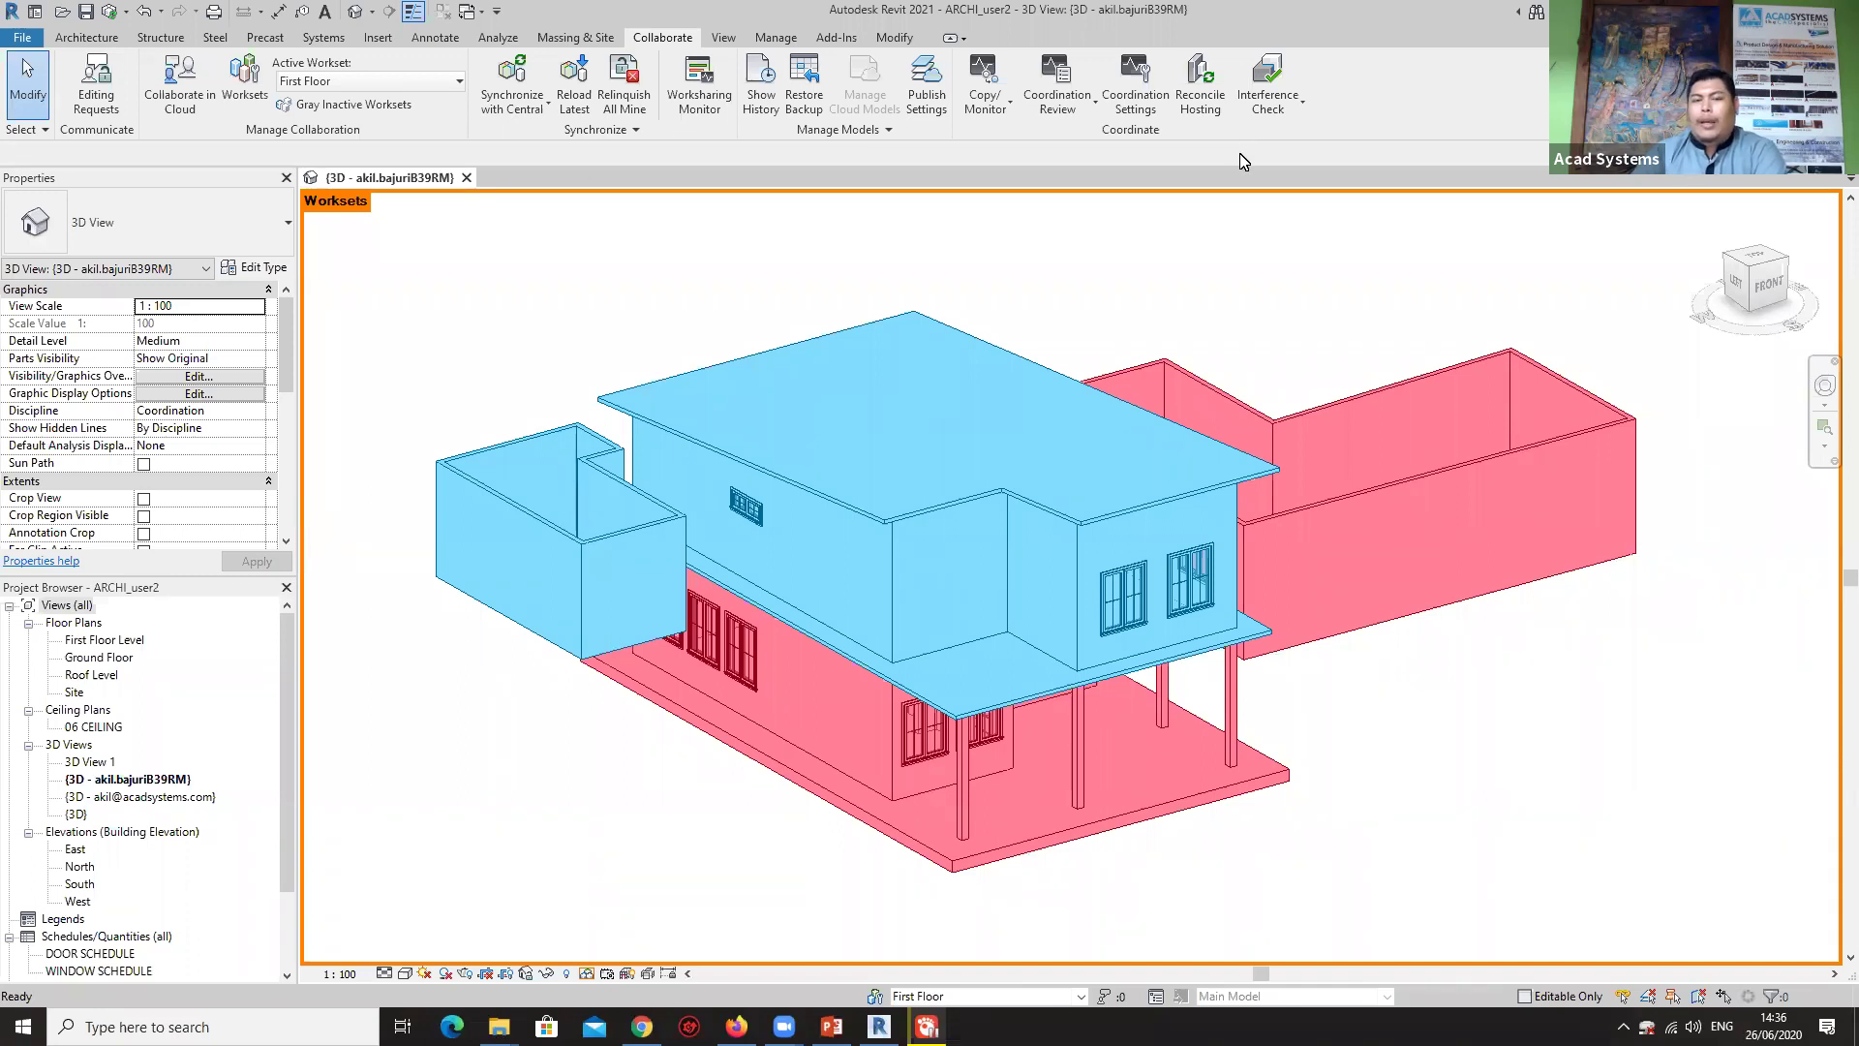
Close the 3D view and synchronize the unsaved ARCHI_user2 changes with the central model.
{"action": "left_click", "coordinate": [466, 179]}
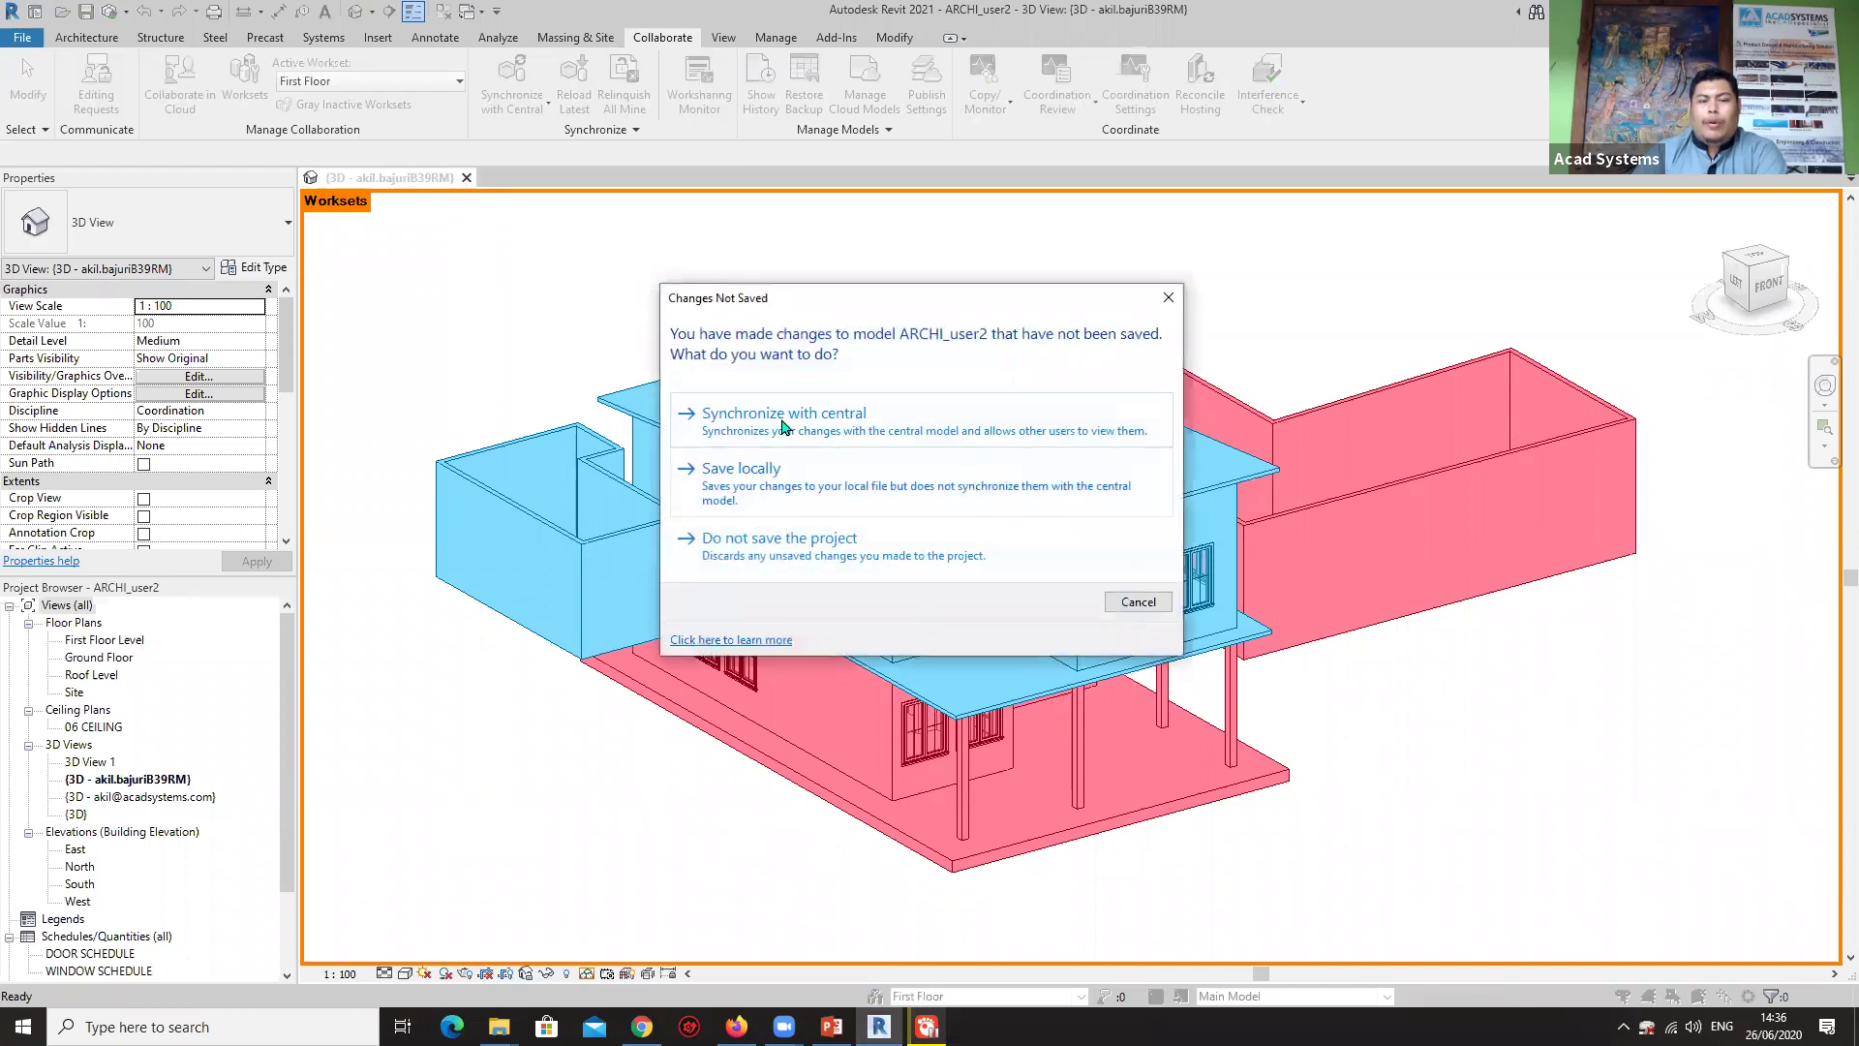
{"action": "left_click", "coordinate": [808, 416]}
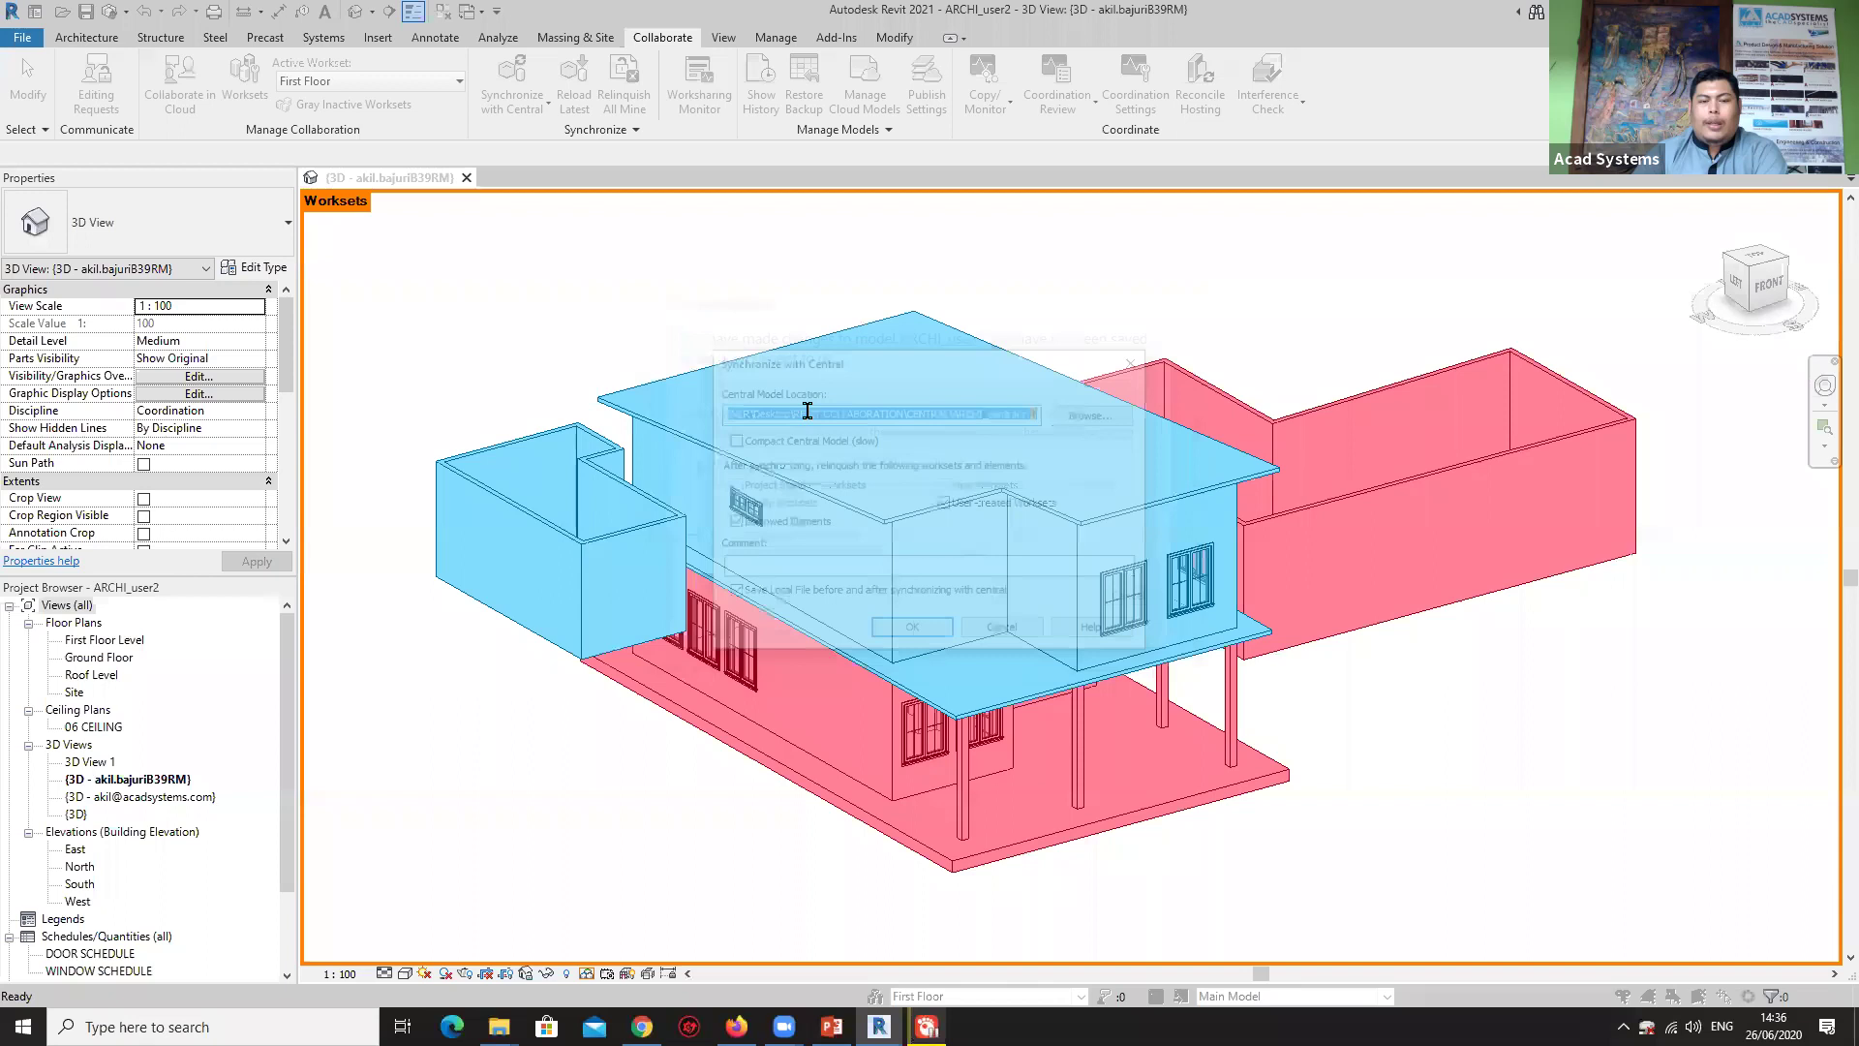
{"action": "left_click", "coordinate": [910, 636]}
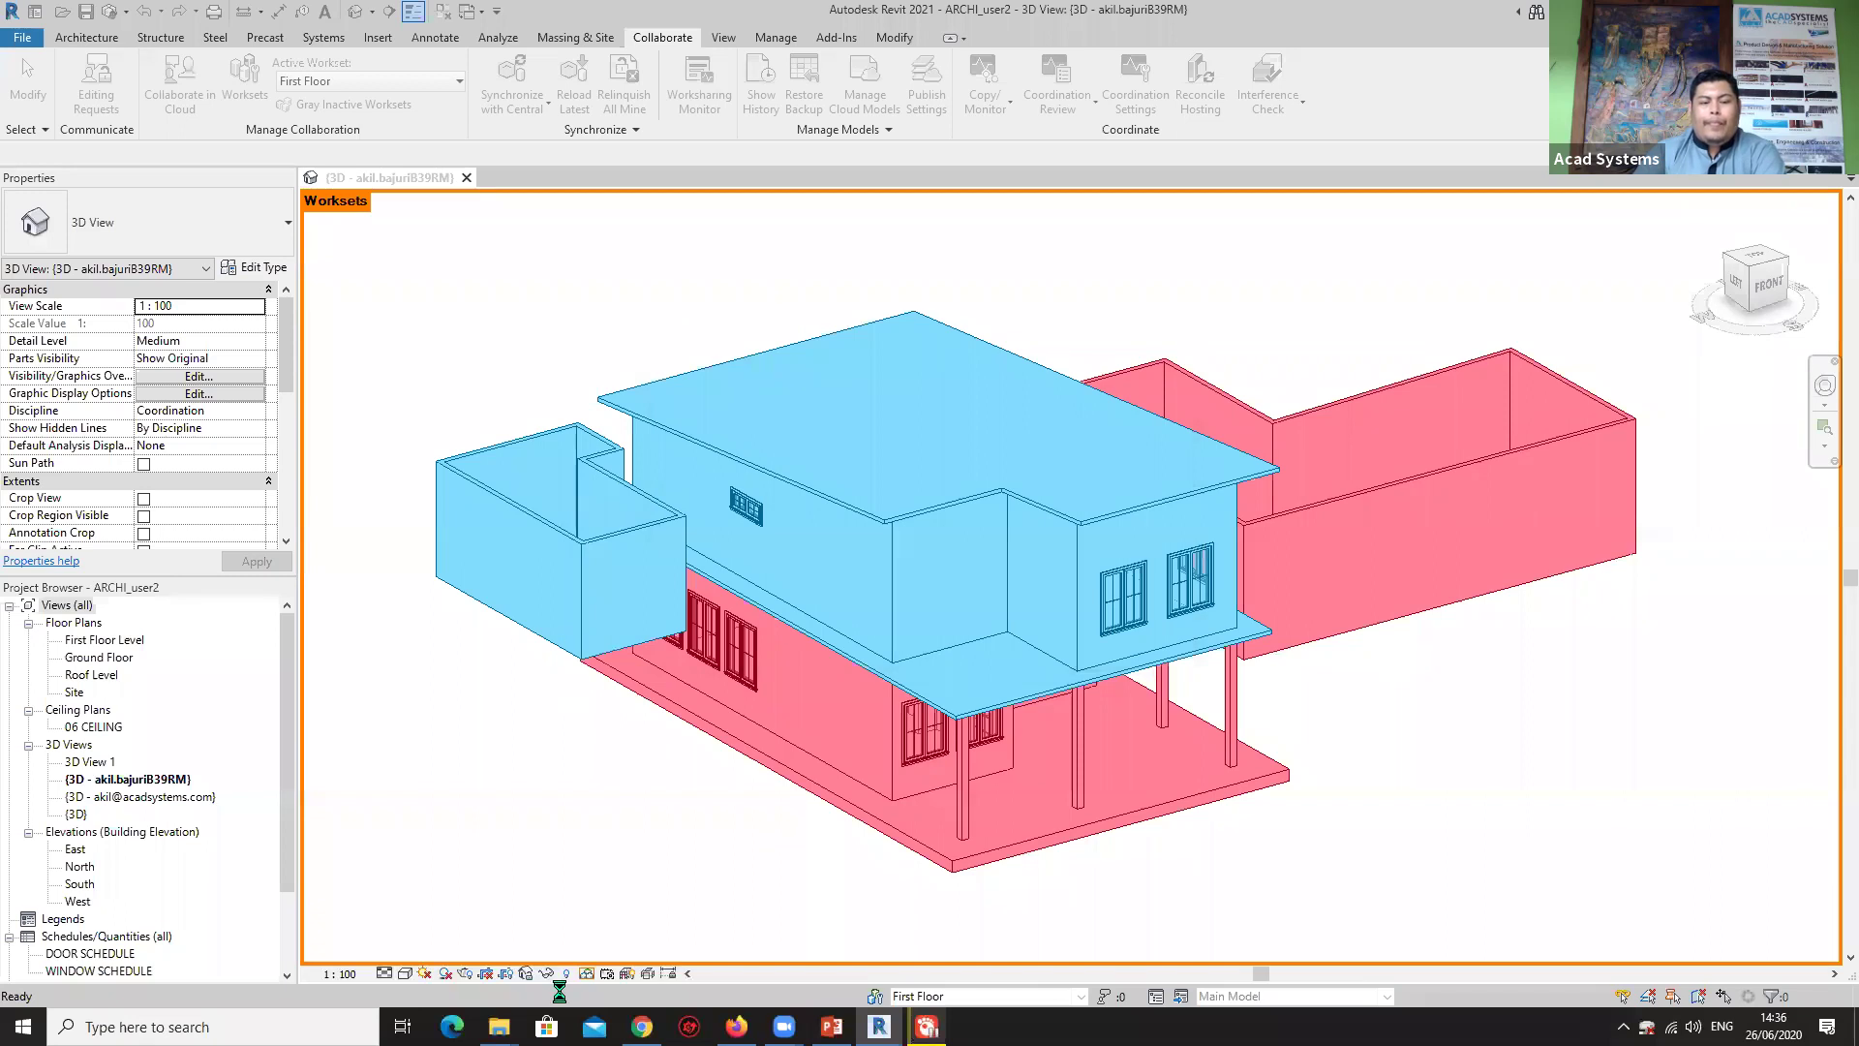
Bring up the REVIT COLLABORATION folder, check CENTRAL, then open the LOCAL 1 folder.
{"action": "mouse_move", "coordinate": [499, 1027]}
{"action": "left_click", "coordinate": [368, 939]}
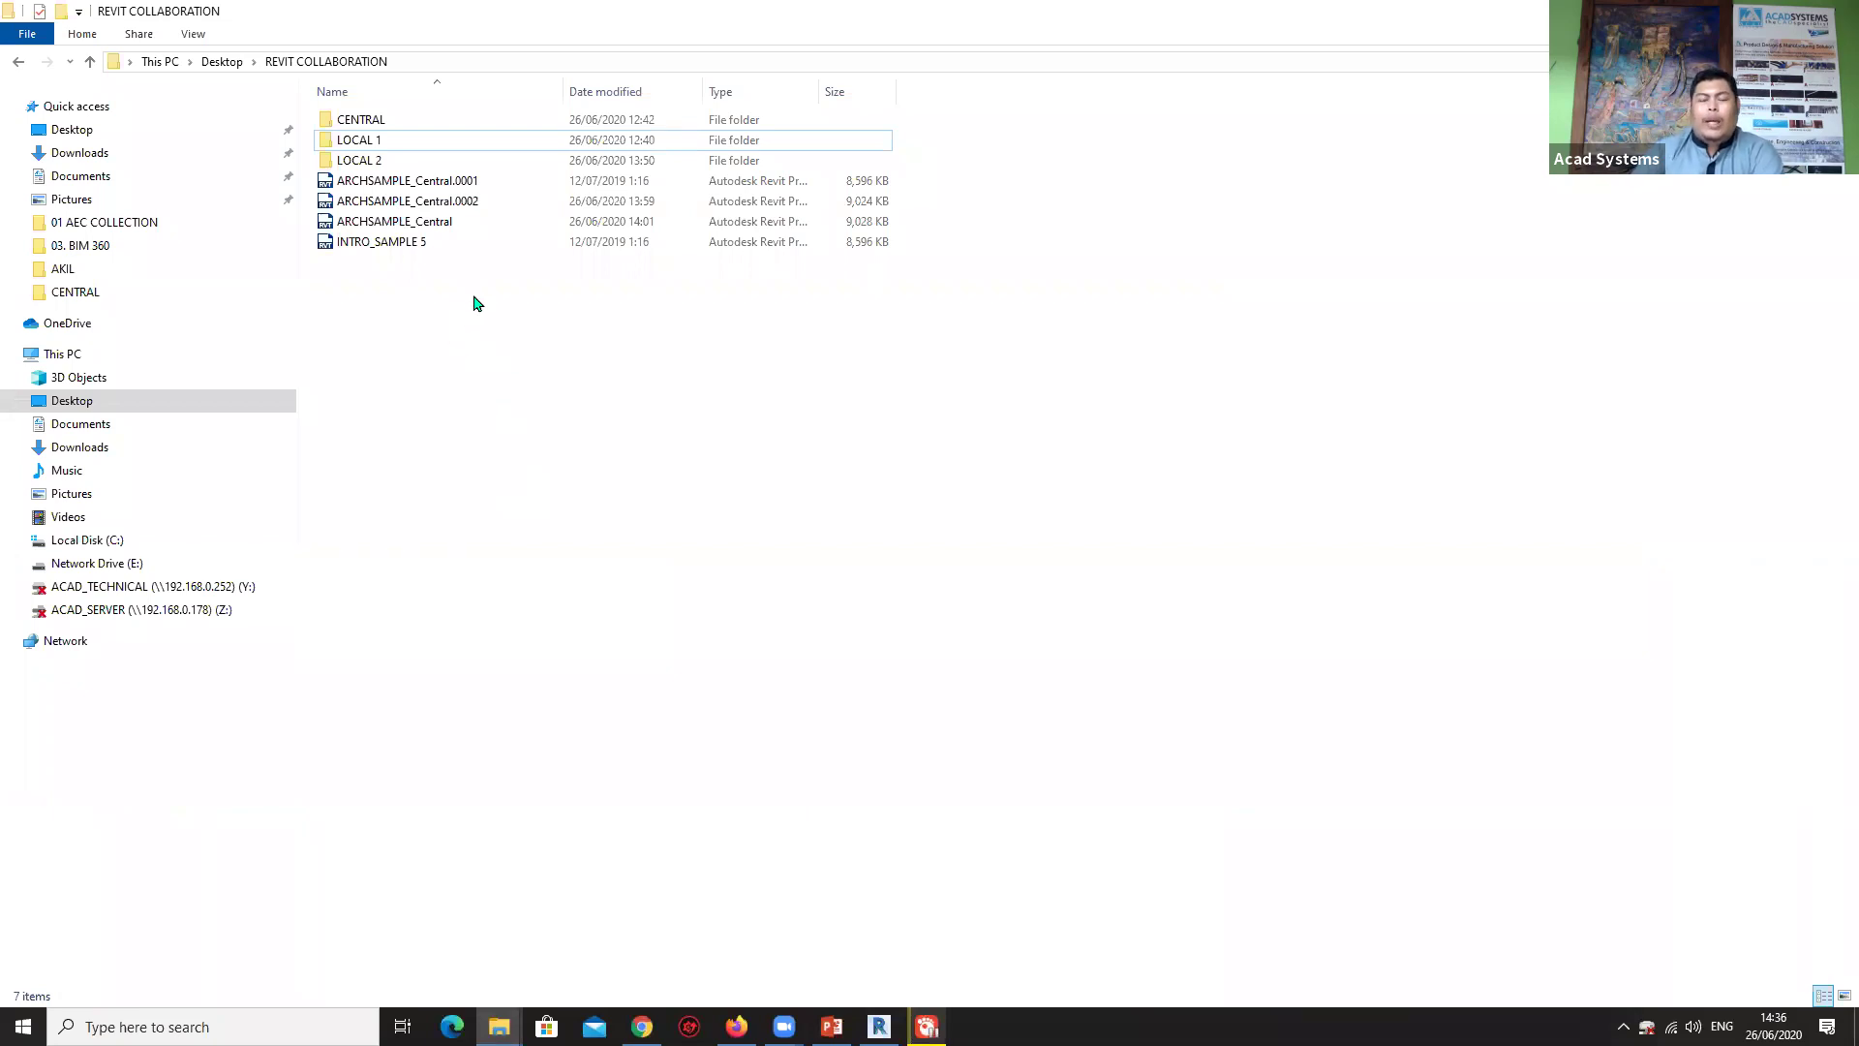
{"action": "left_click", "coordinate": [385, 120]}
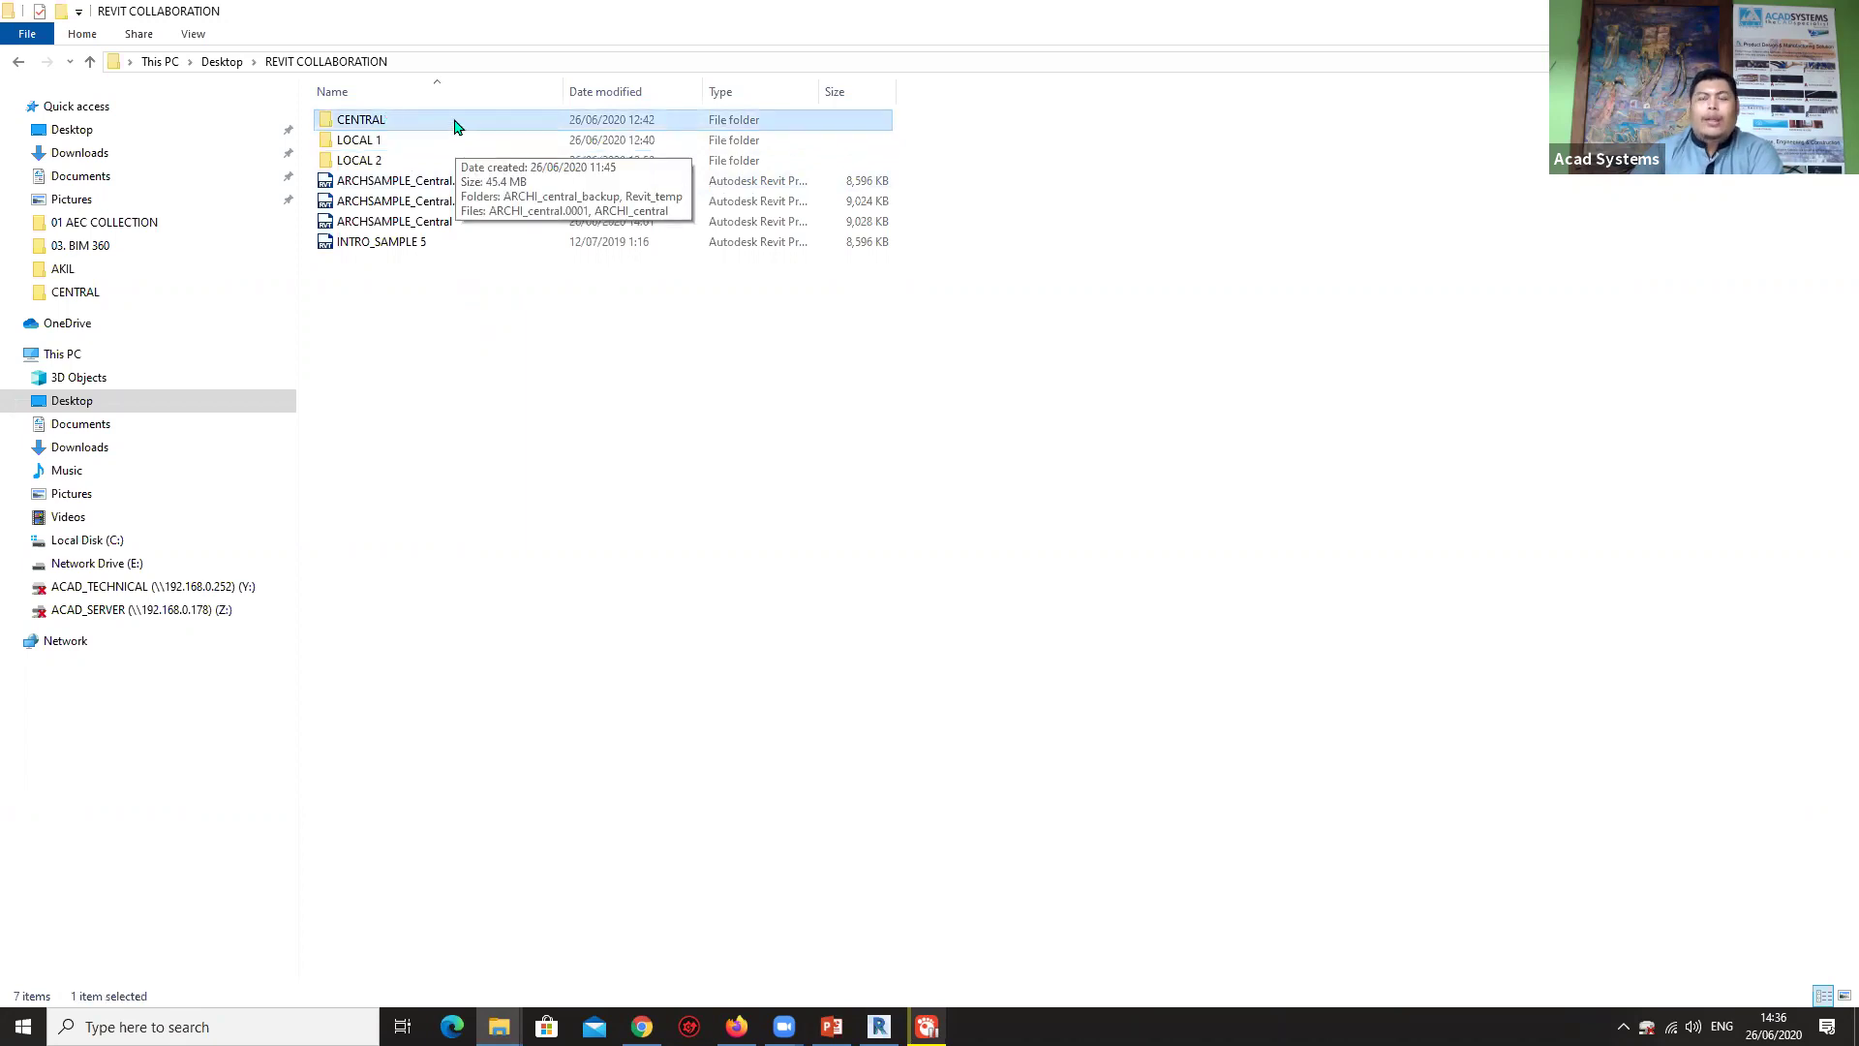
{"action": "left_click", "coordinate": [403, 140]}
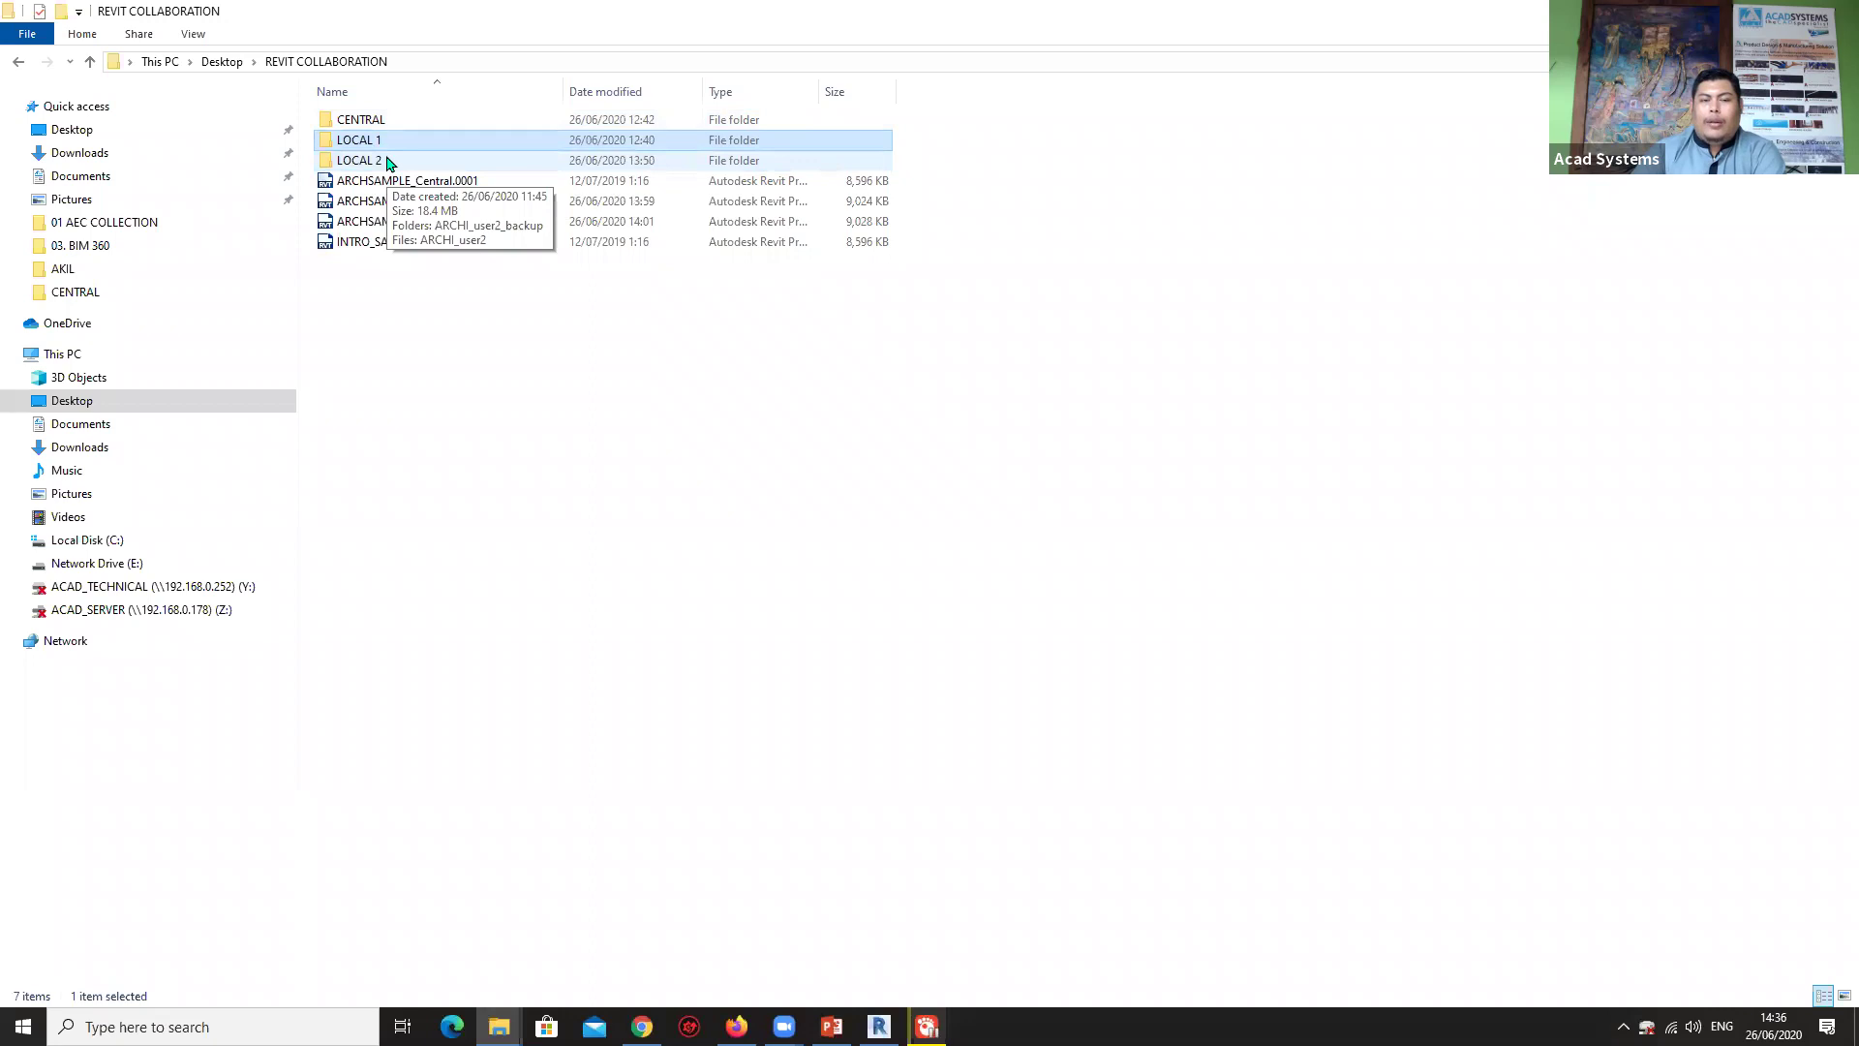
{"action": "mouse_move", "coordinate": [384, 147]}
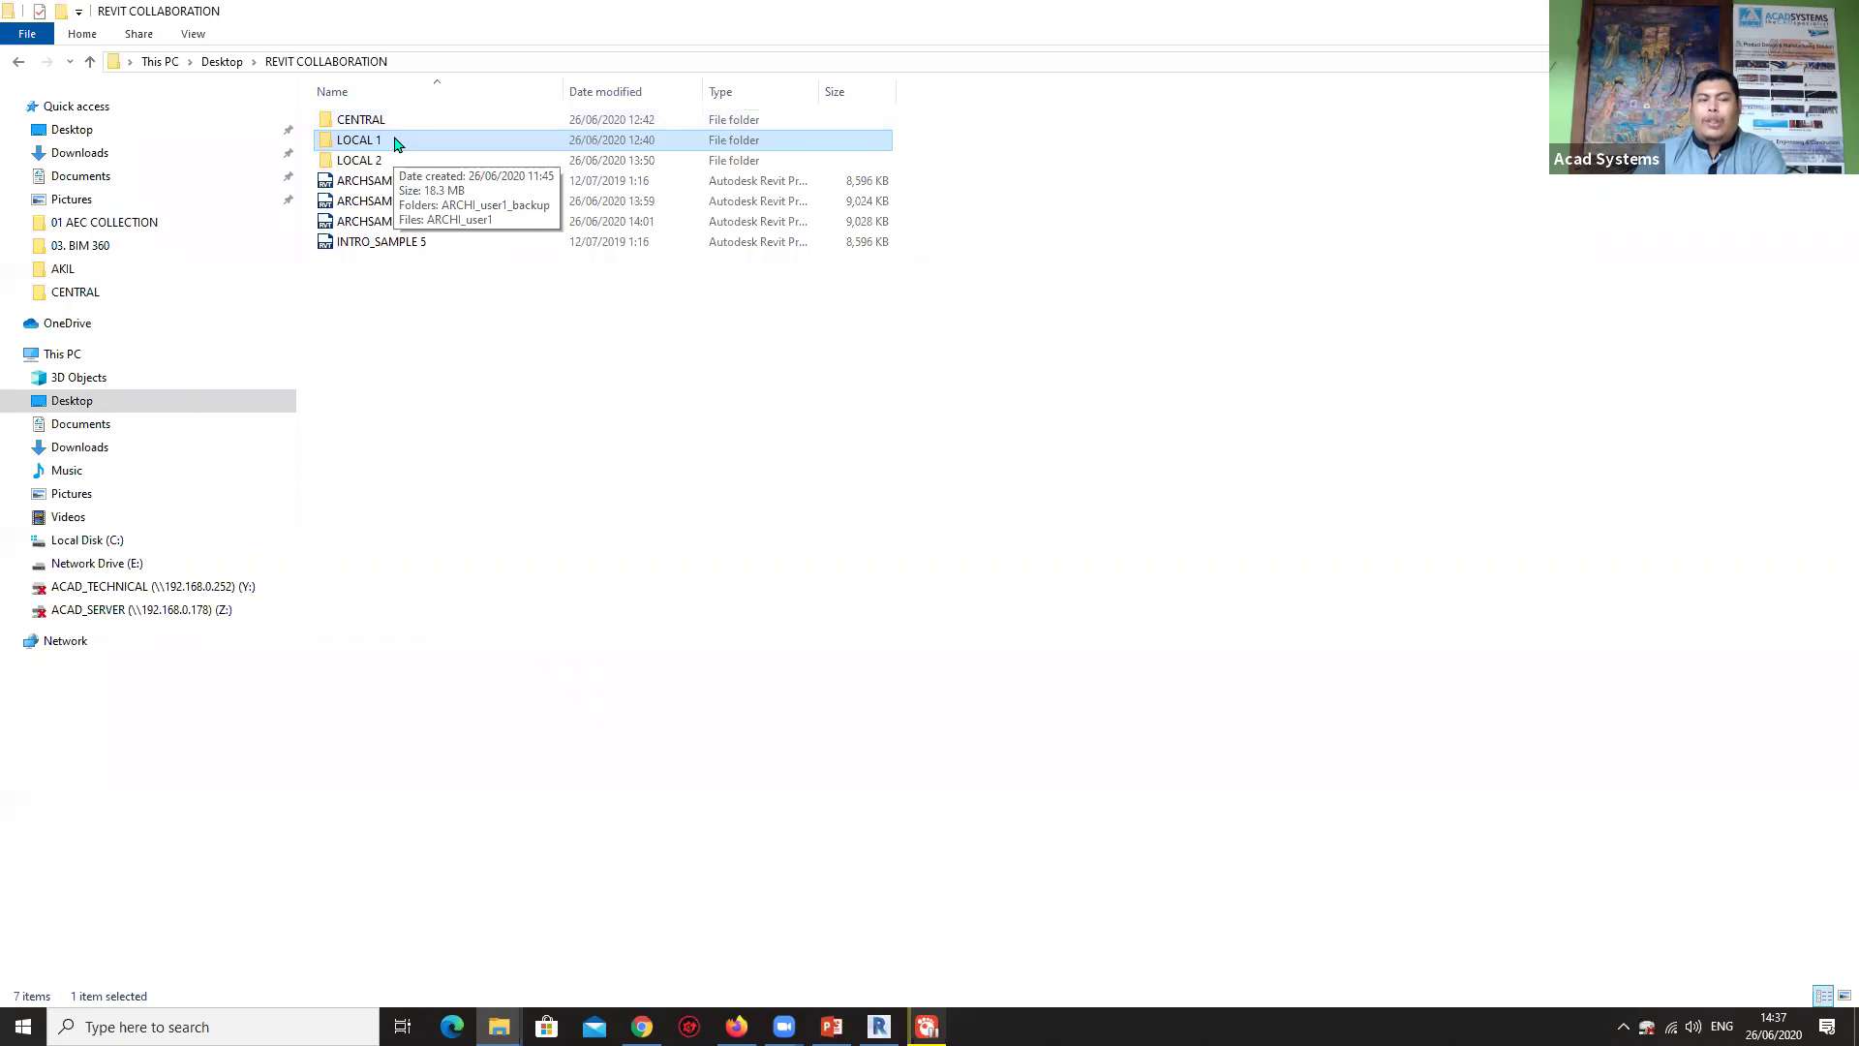
{"action": "double_click", "coordinate": [395, 144]}
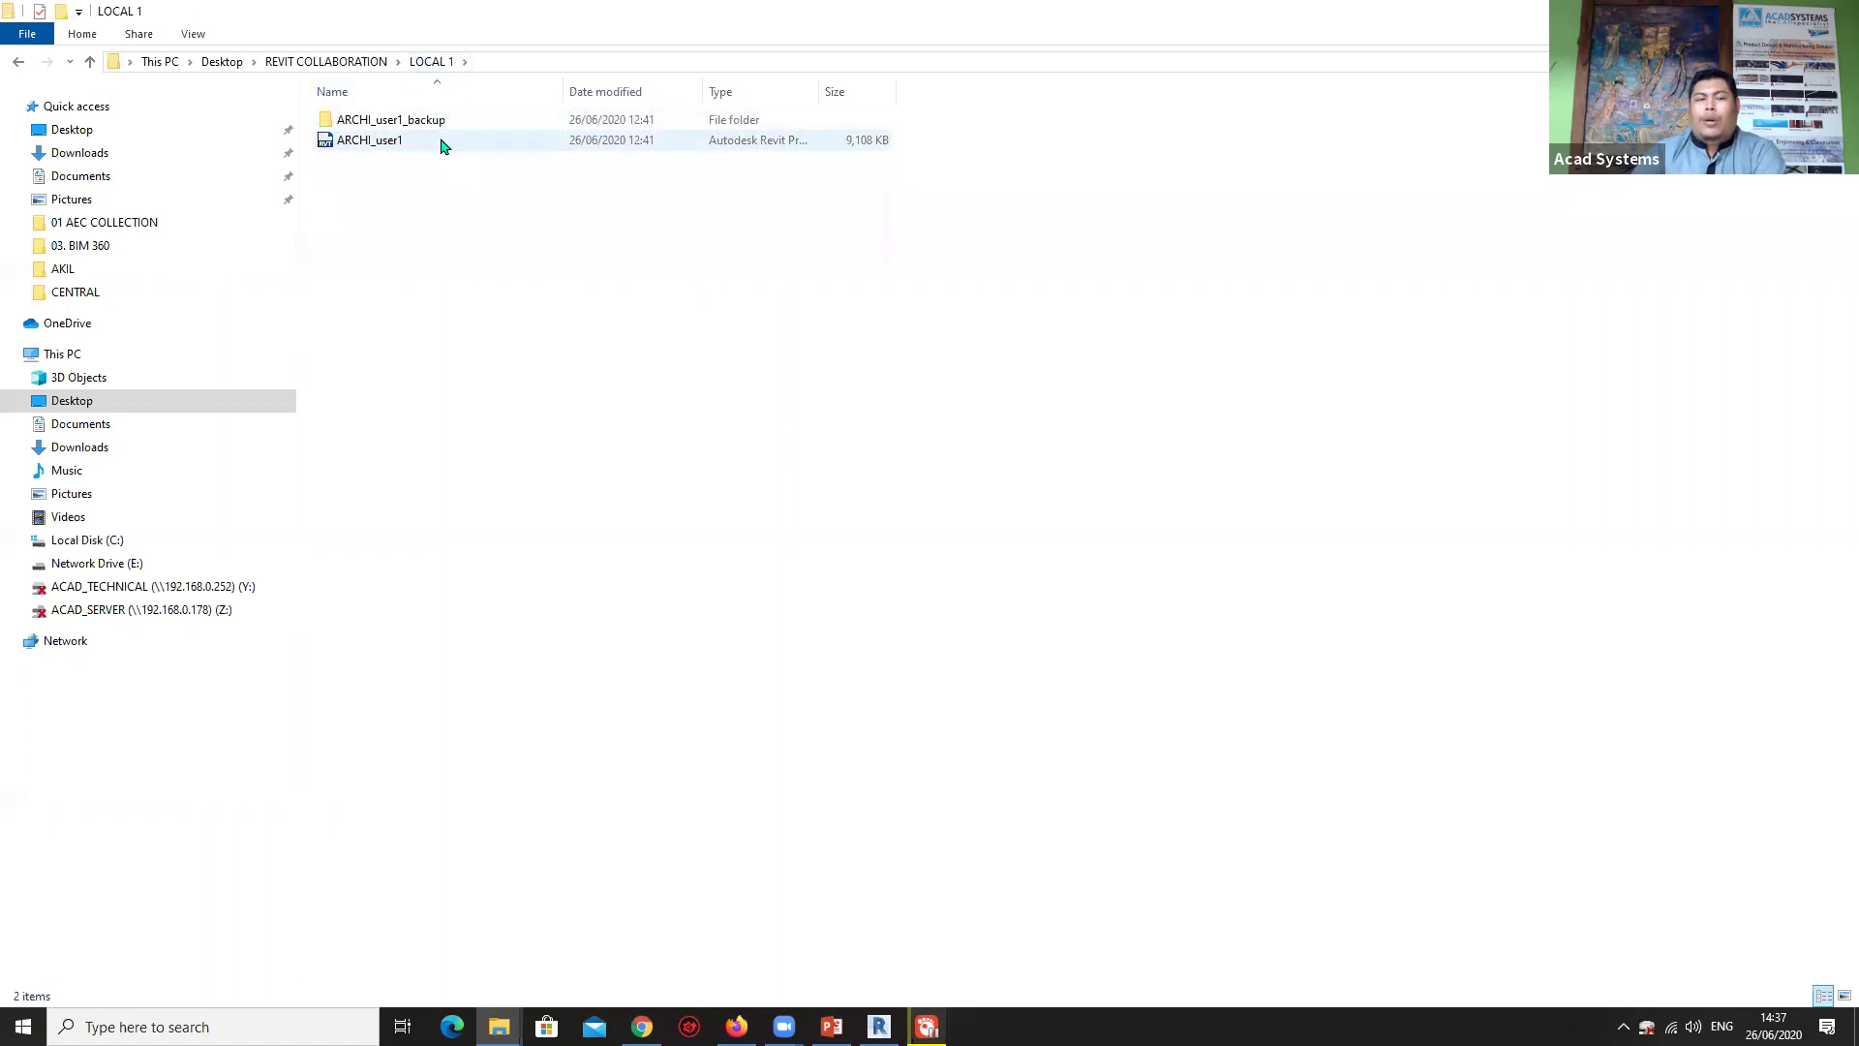
{"action": "left_click", "coordinate": [345, 64]}
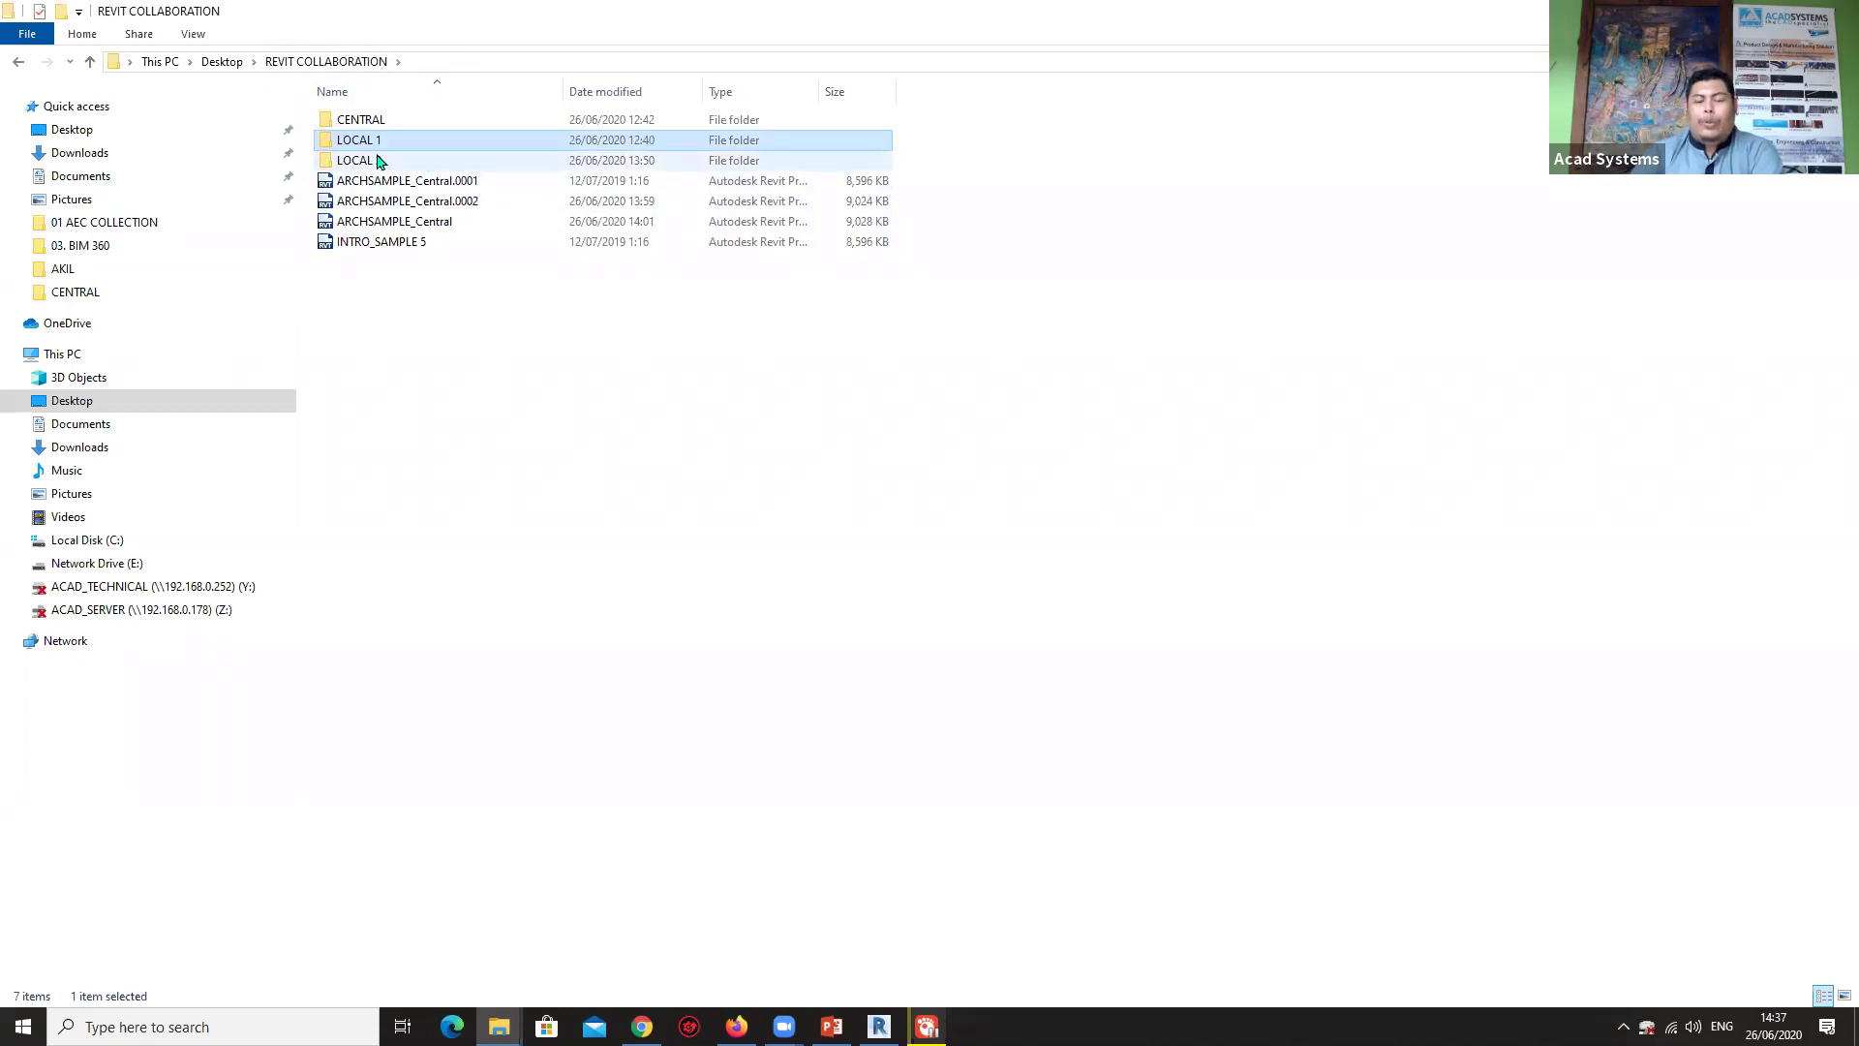
{"action": "mouse_move", "coordinate": [379, 160]}
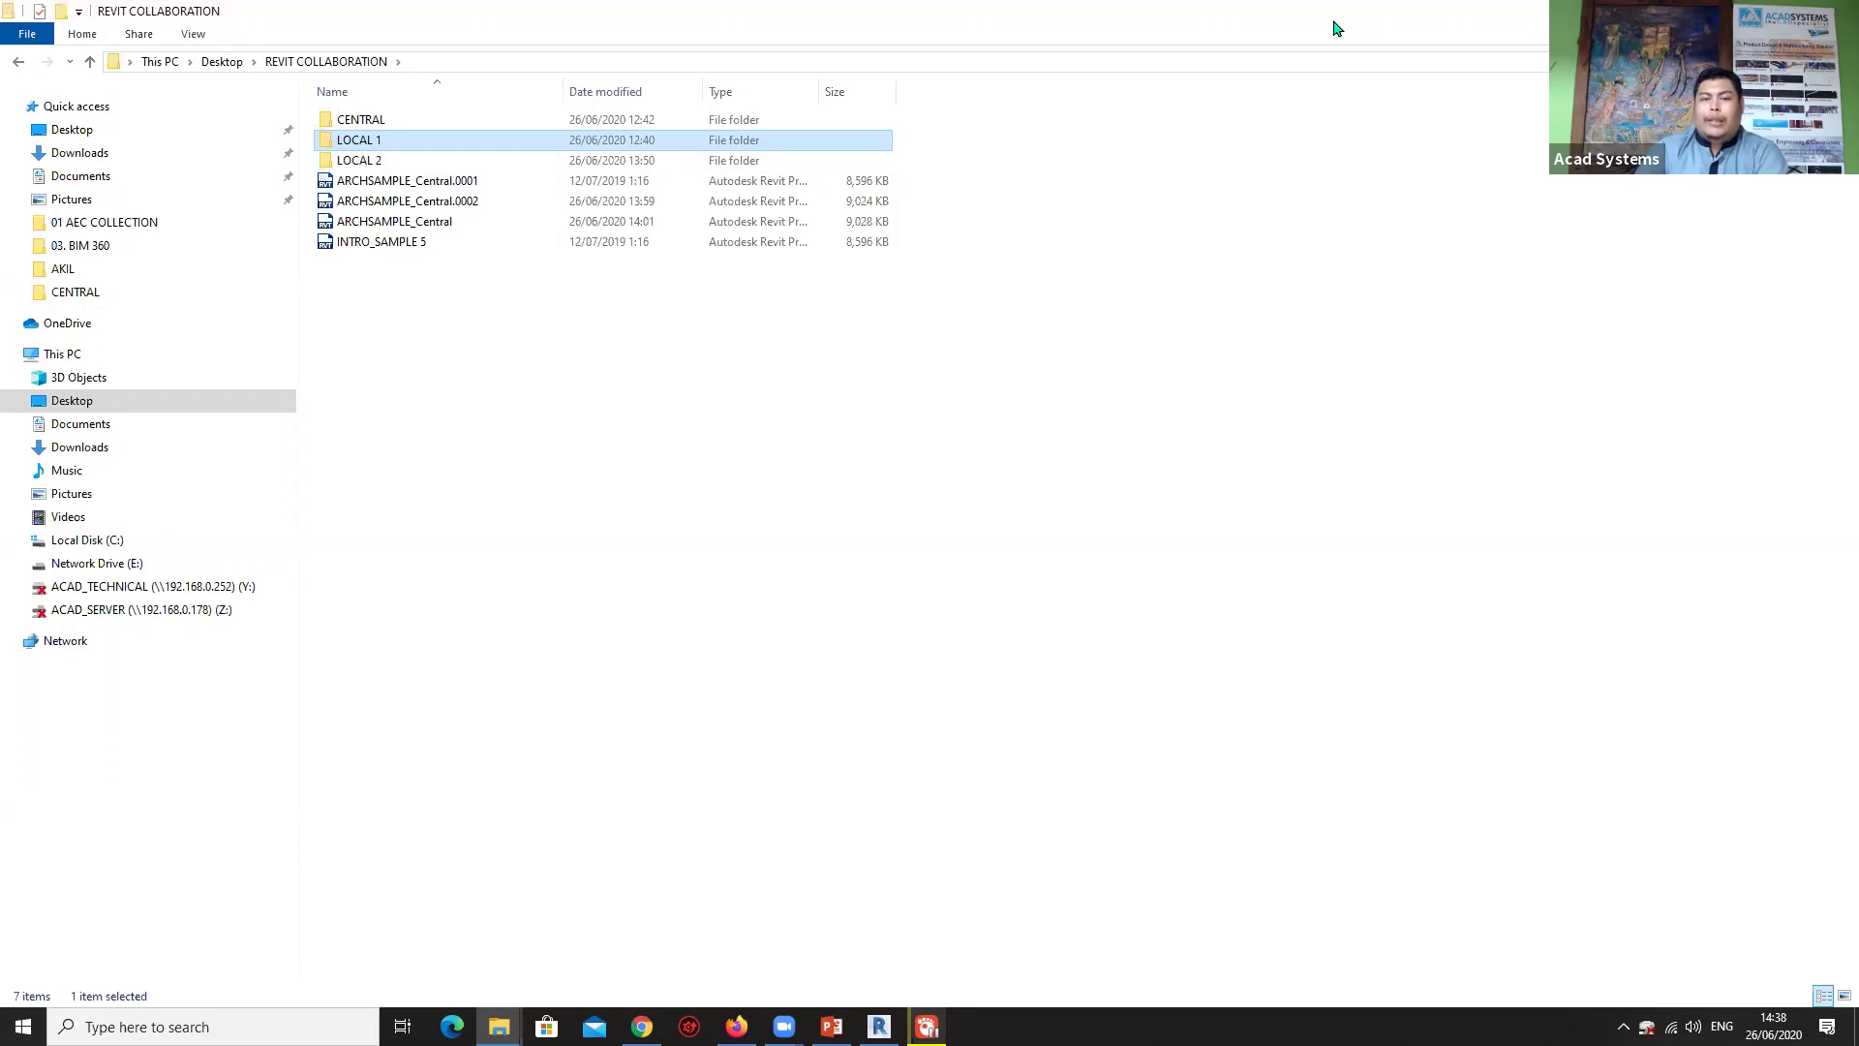
Switch between Revit's Home screen and the REVIT COLLABORATION folder, inspecting ARCHSAMPLE_Central.
{"action": "left_click", "coordinate": [1063, 373]}
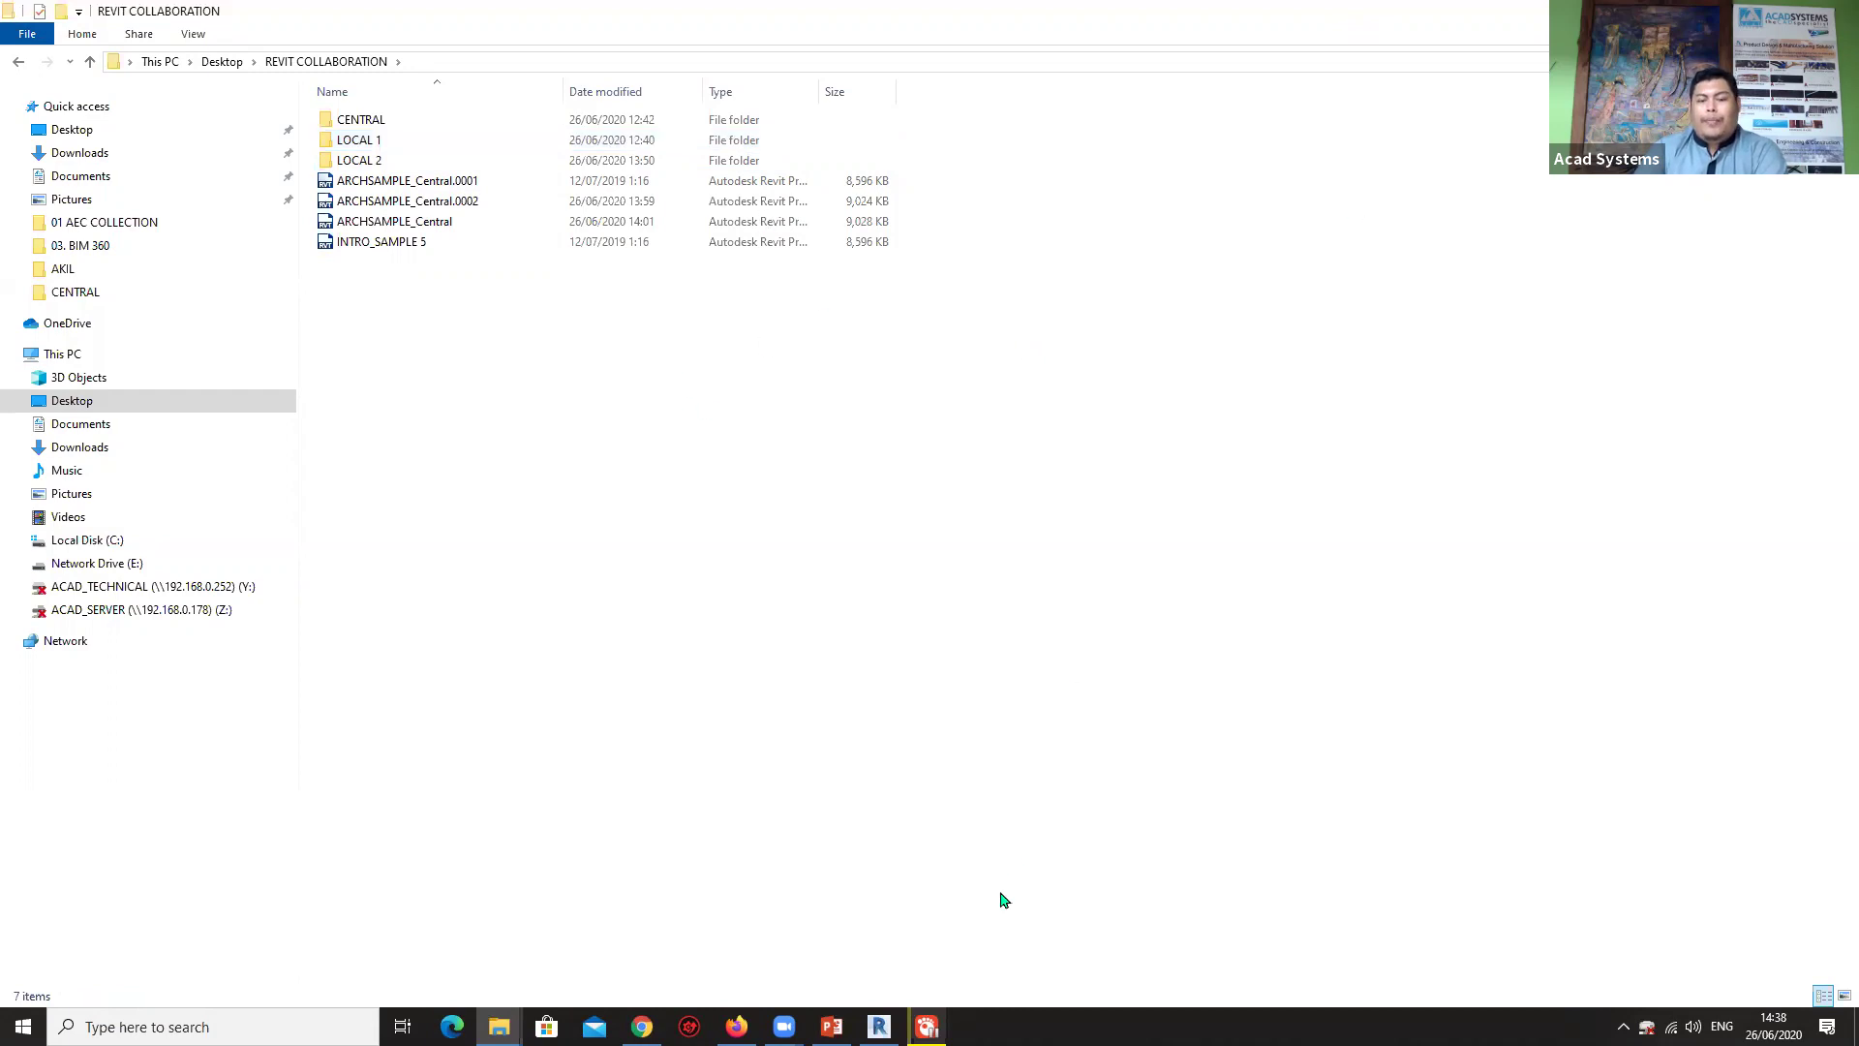
{"action": "key", "text": "alt+Tab"}
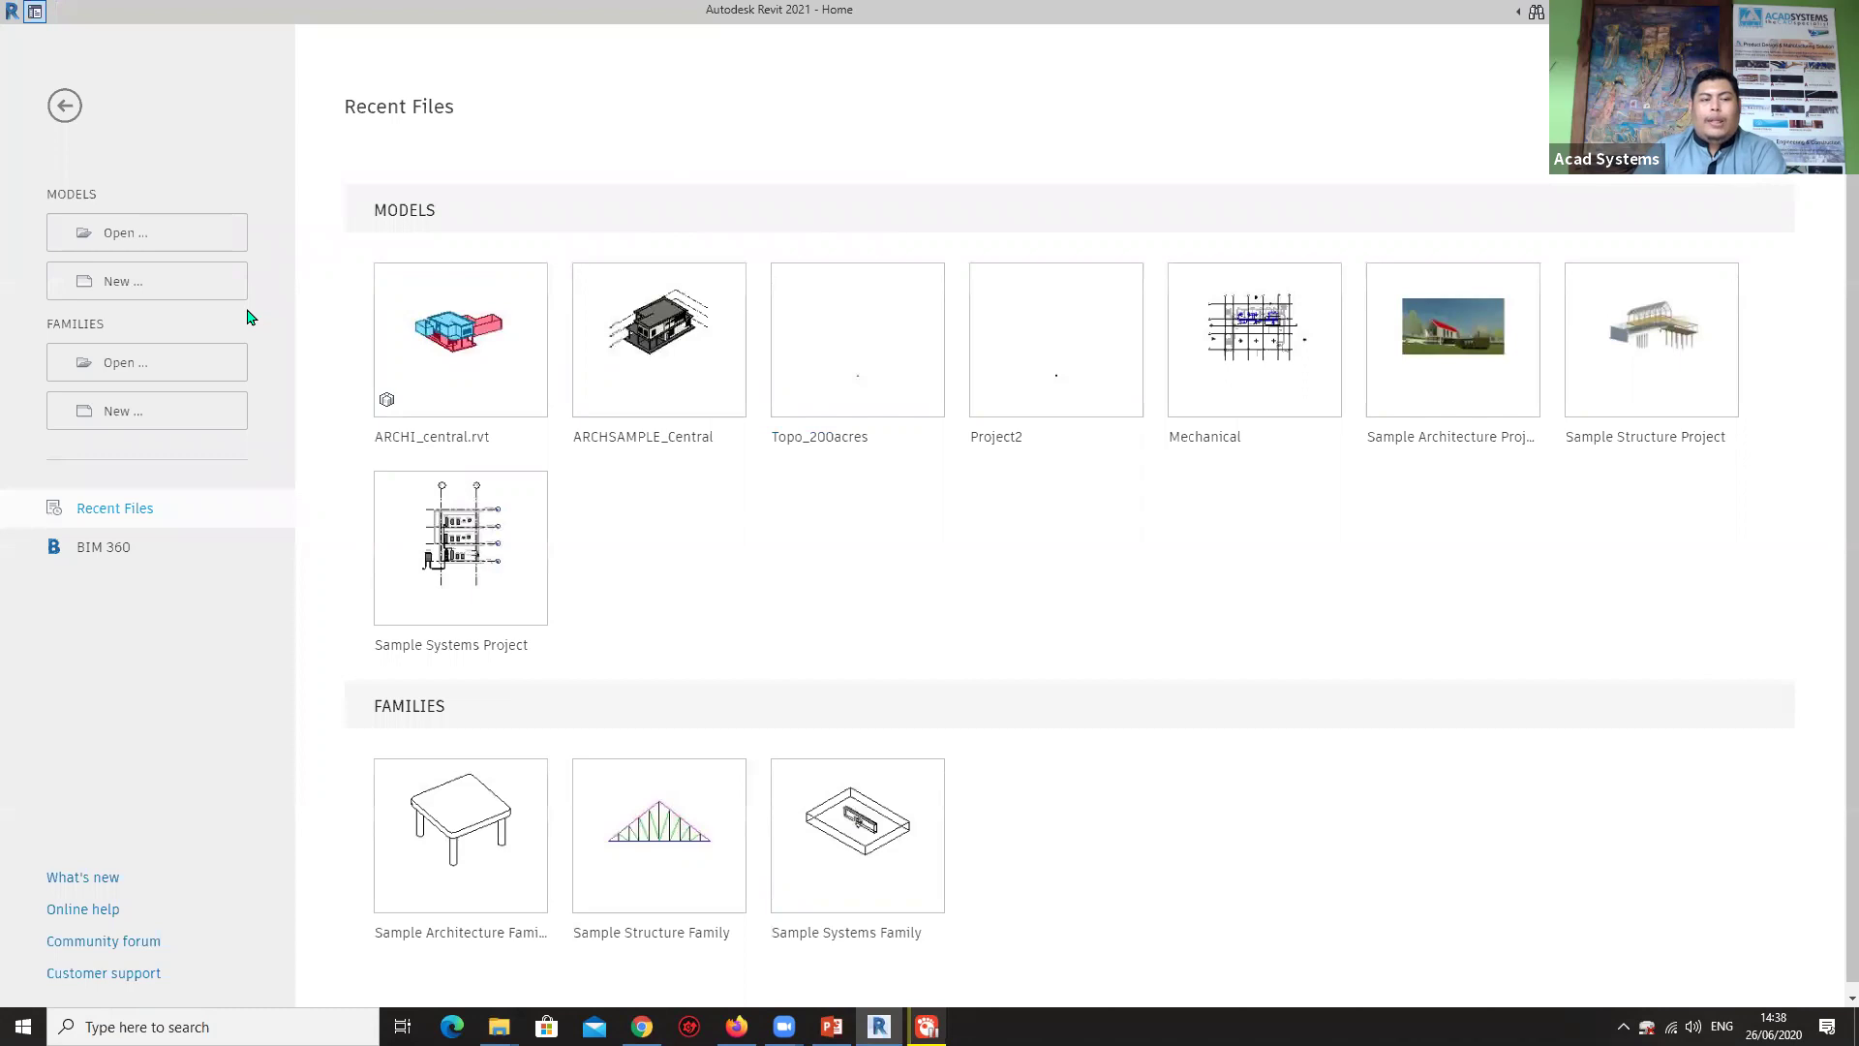
{"action": "mouse_move", "coordinate": [499, 1026]}
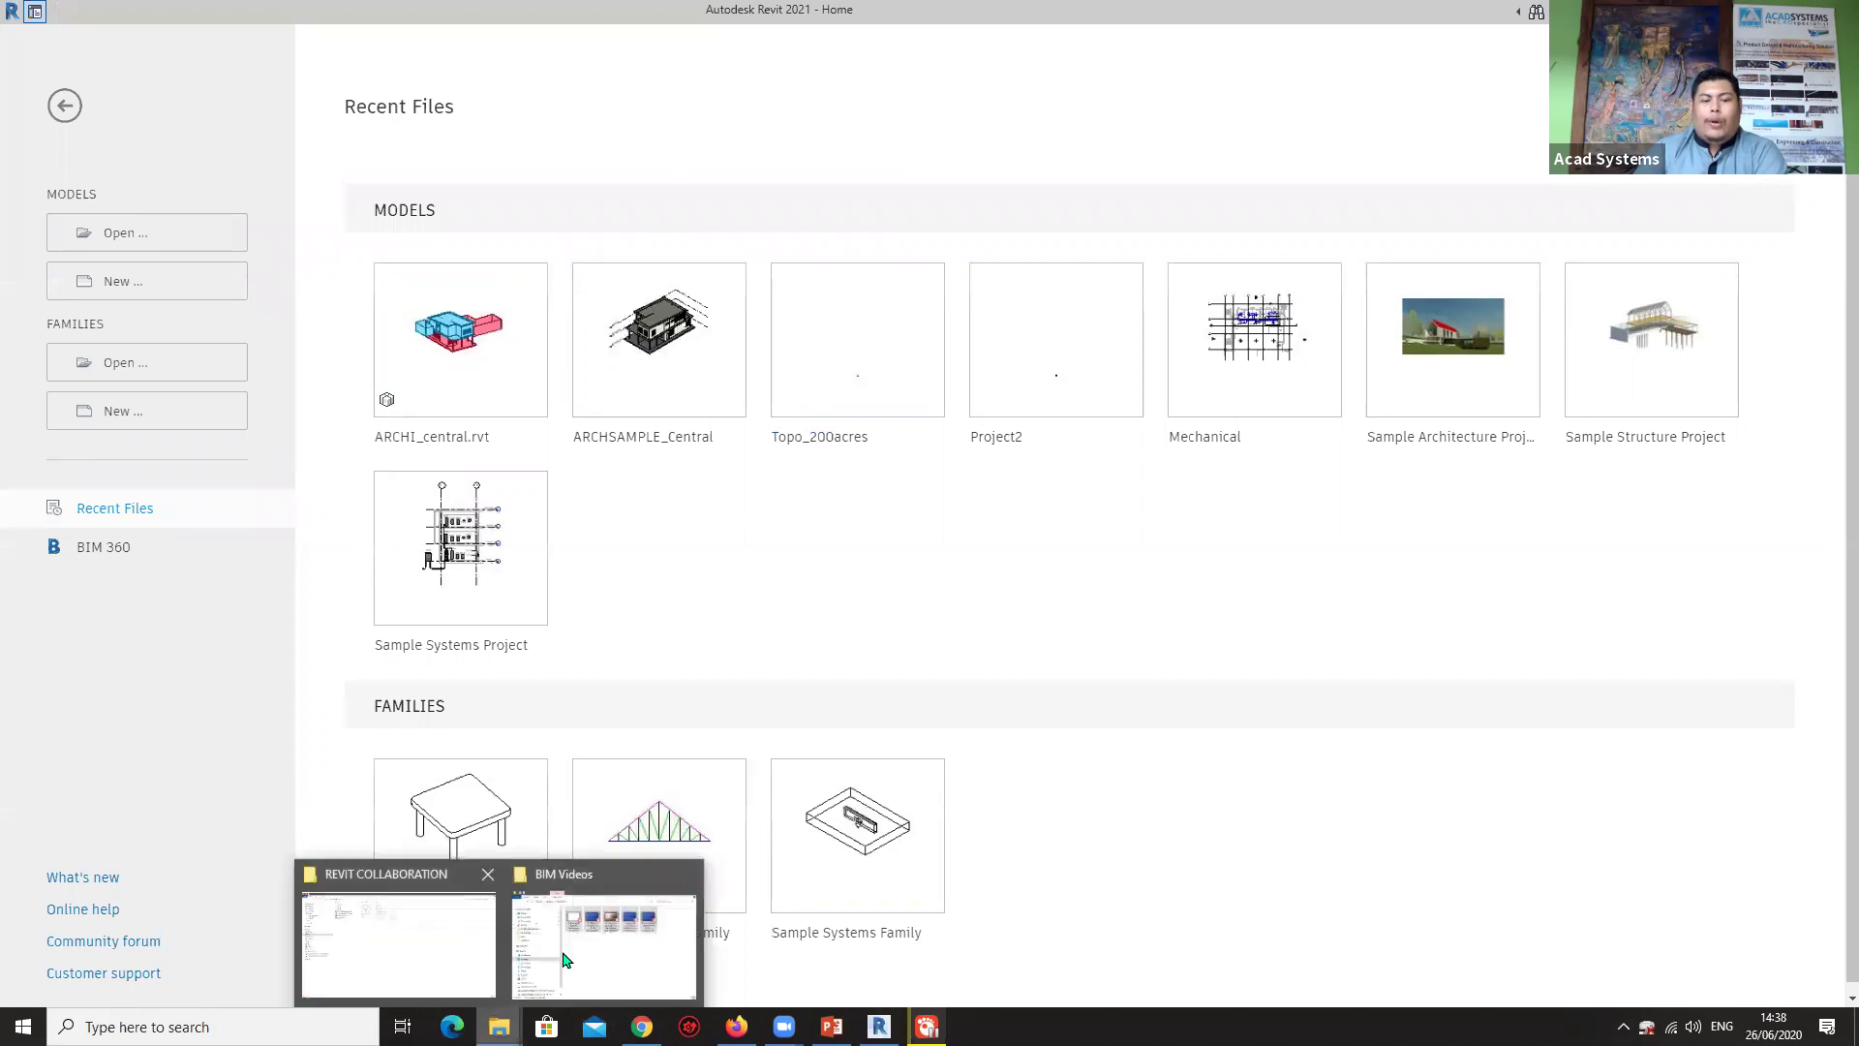
{"action": "left_click", "coordinate": [464, 931]}
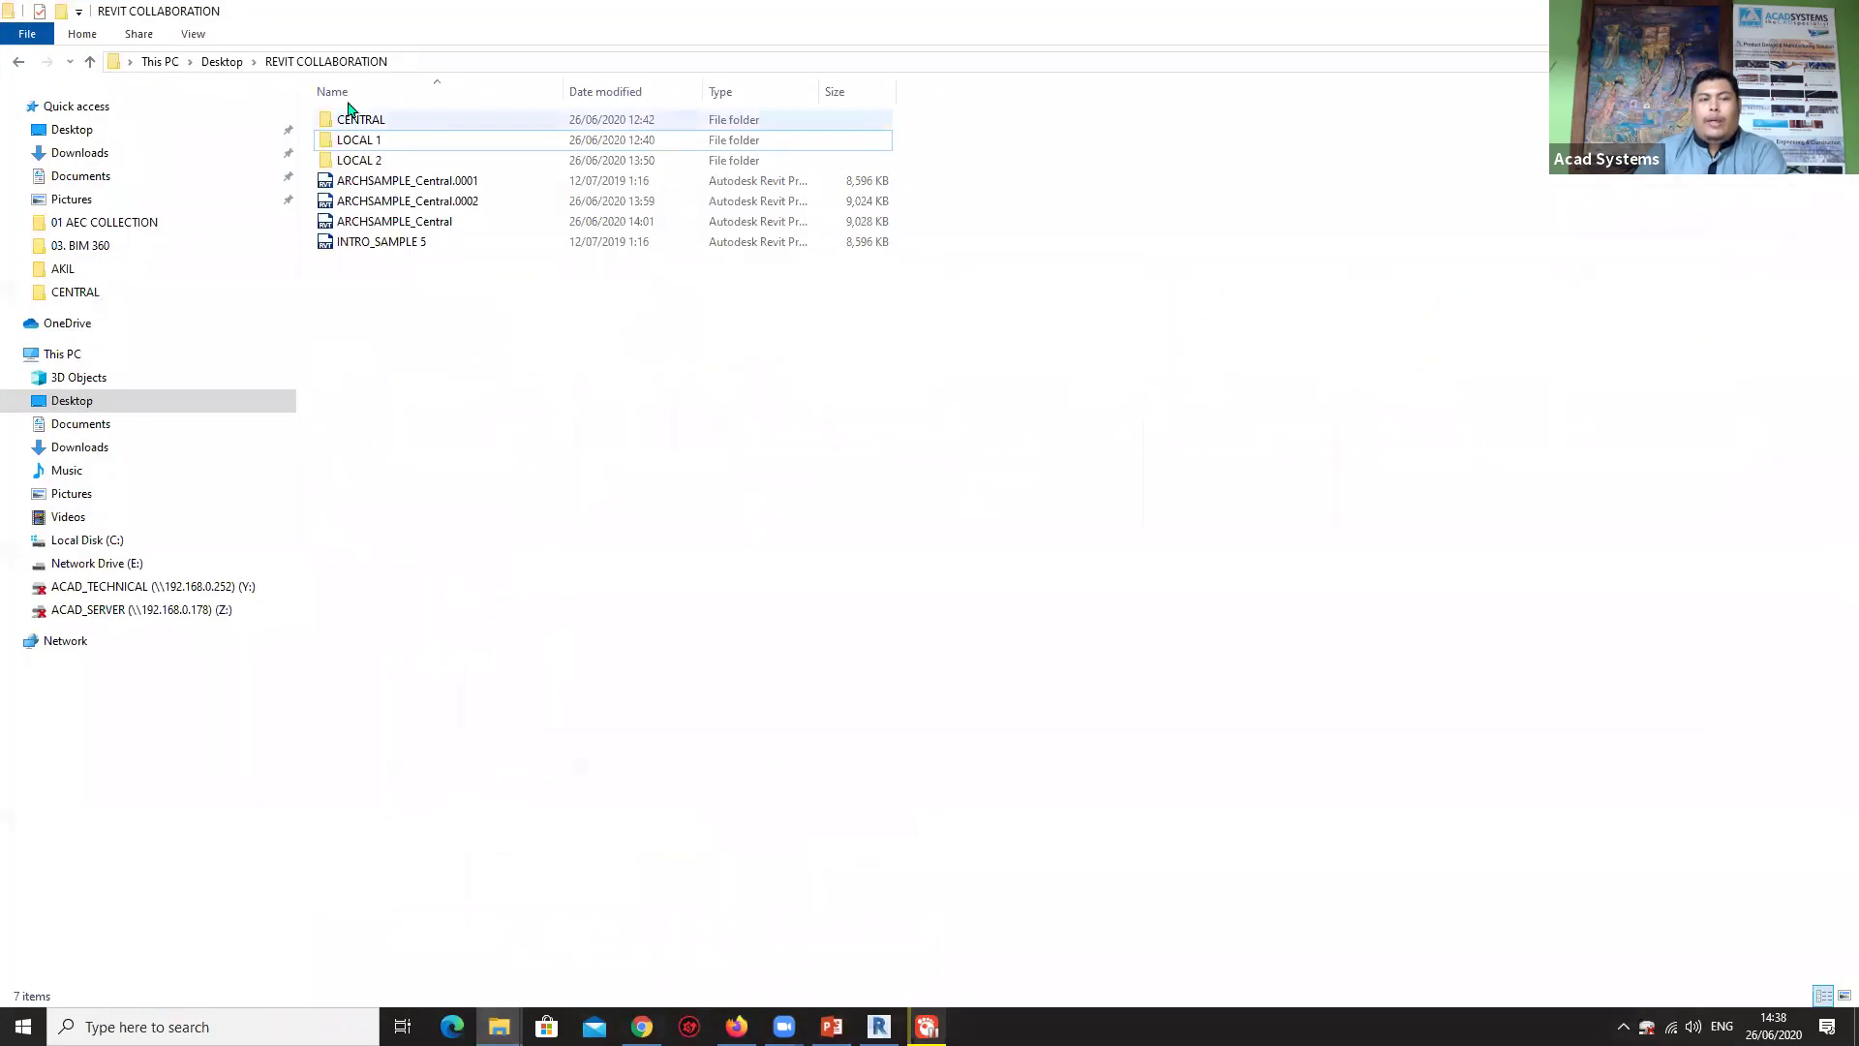
{"action": "left_click", "coordinate": [384, 223]}
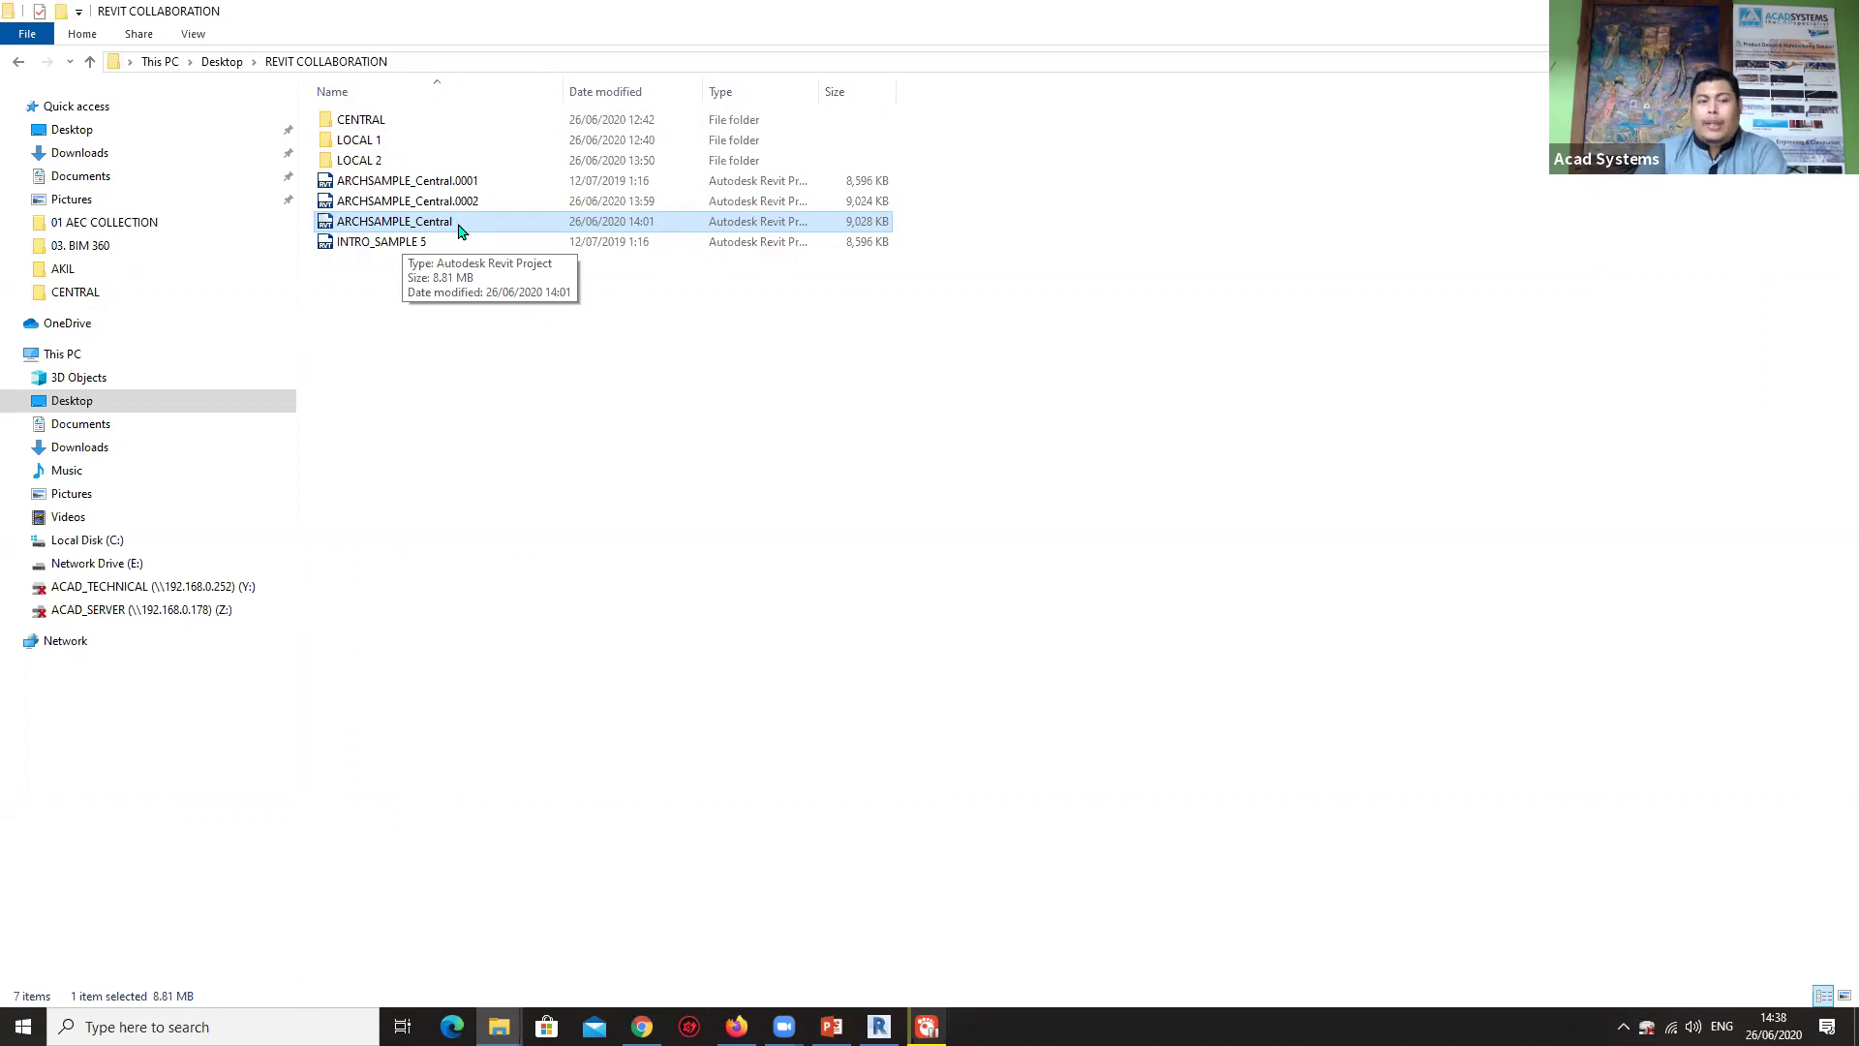
{"action": "left_click", "coordinate": [438, 370]}
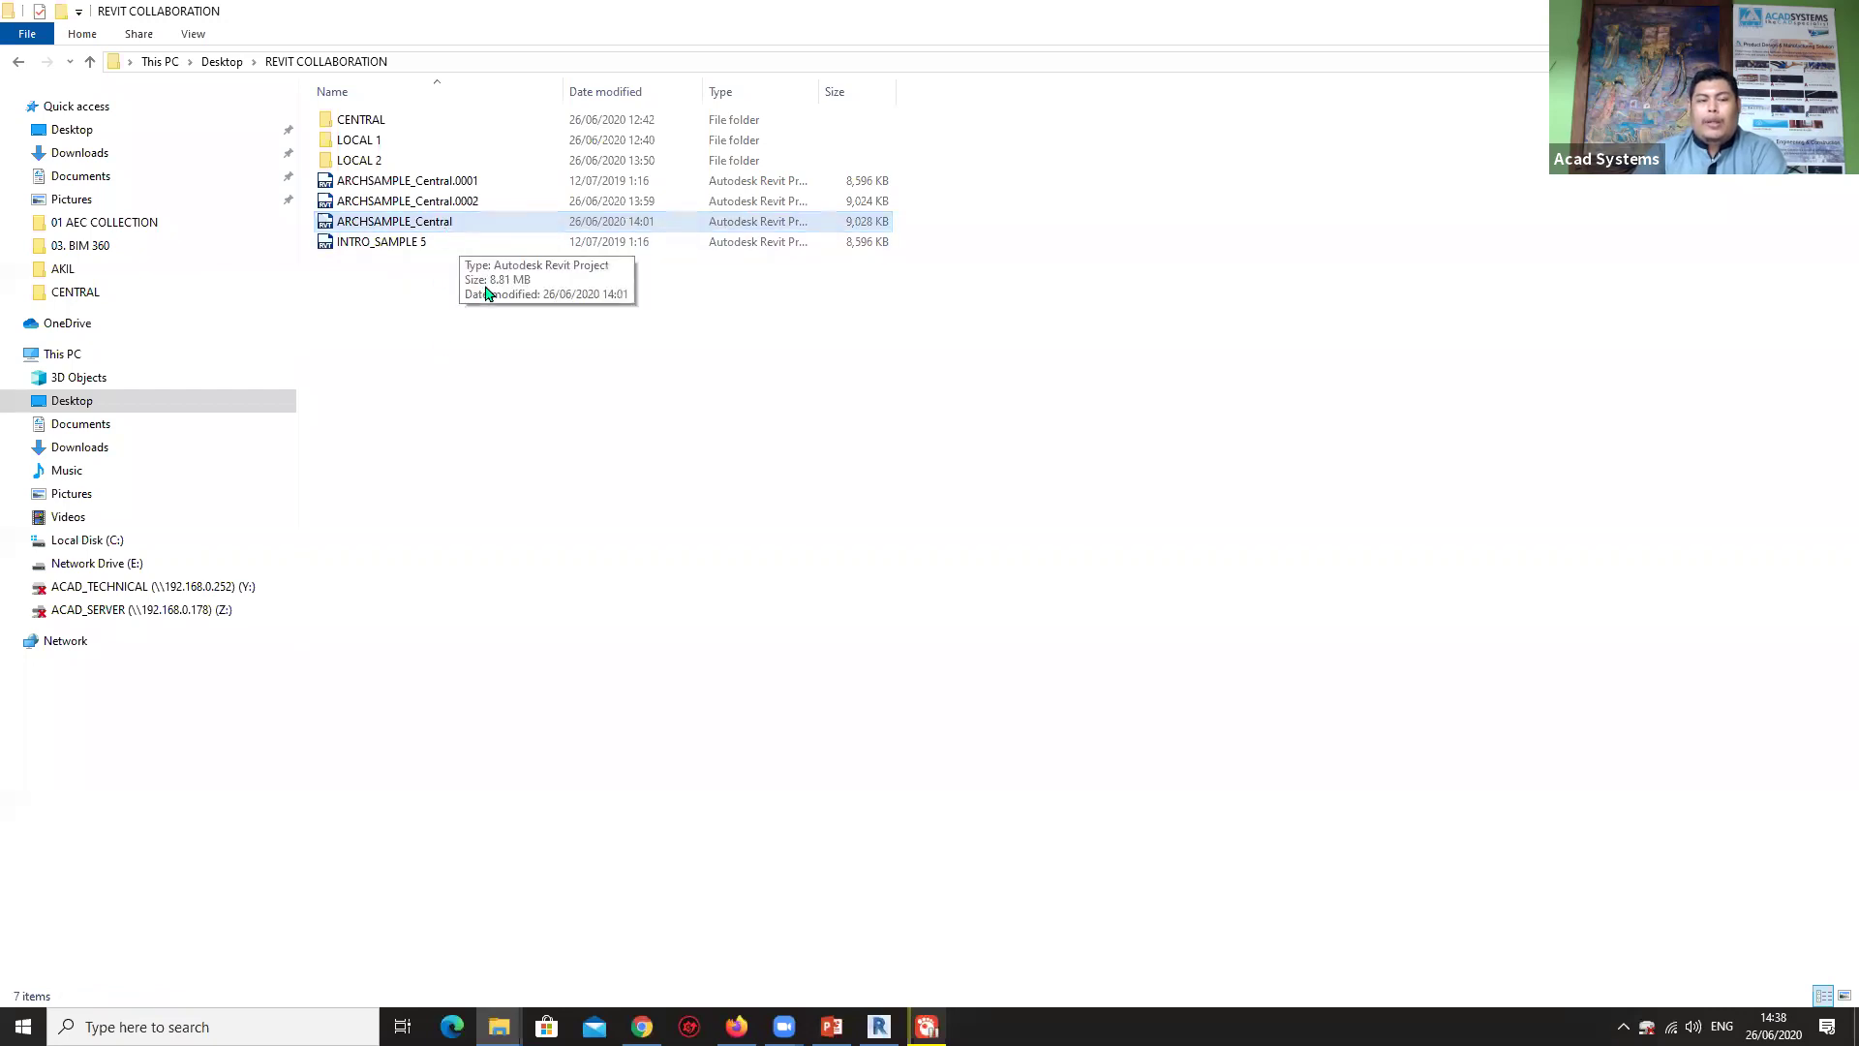
Open ARCHSAMPLE_Central.rvt from Revit's Home screen and orbit the house in 3D.
{"action": "left_click", "coordinate": [880, 1026]}
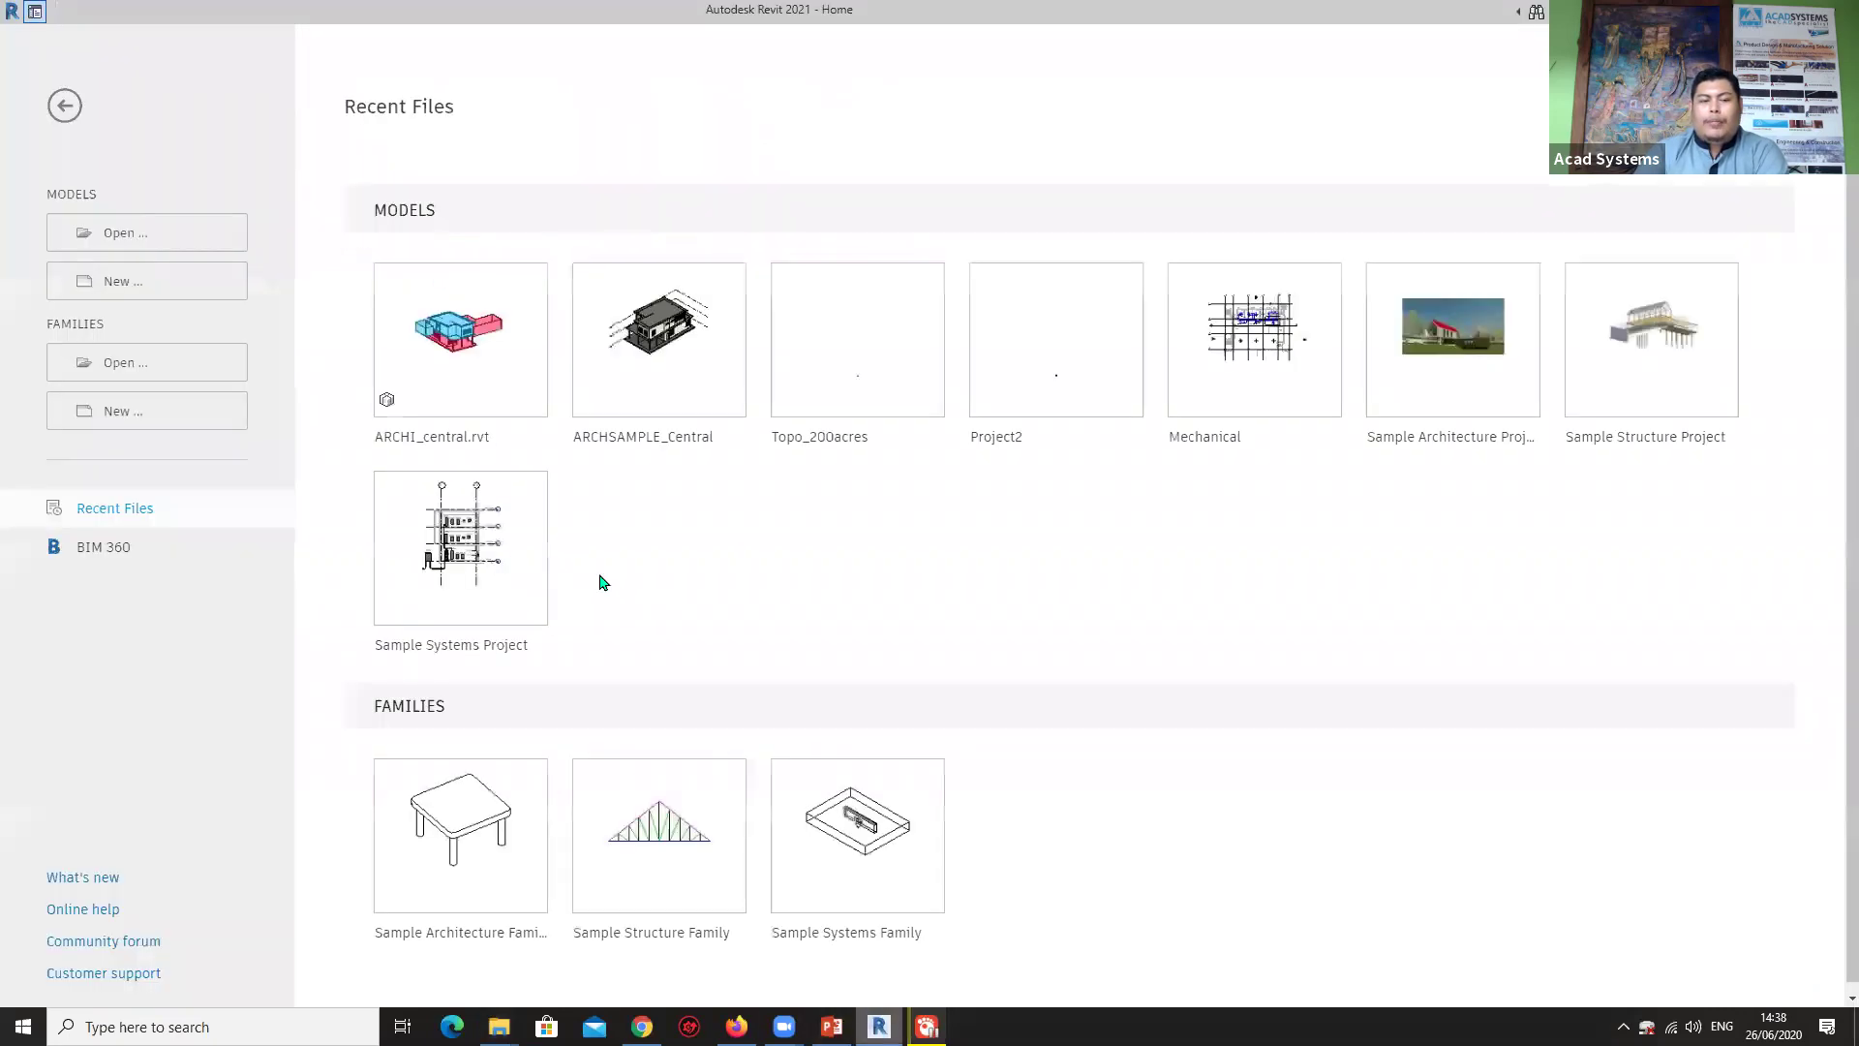
{"action": "left_click", "coordinate": [124, 245]}
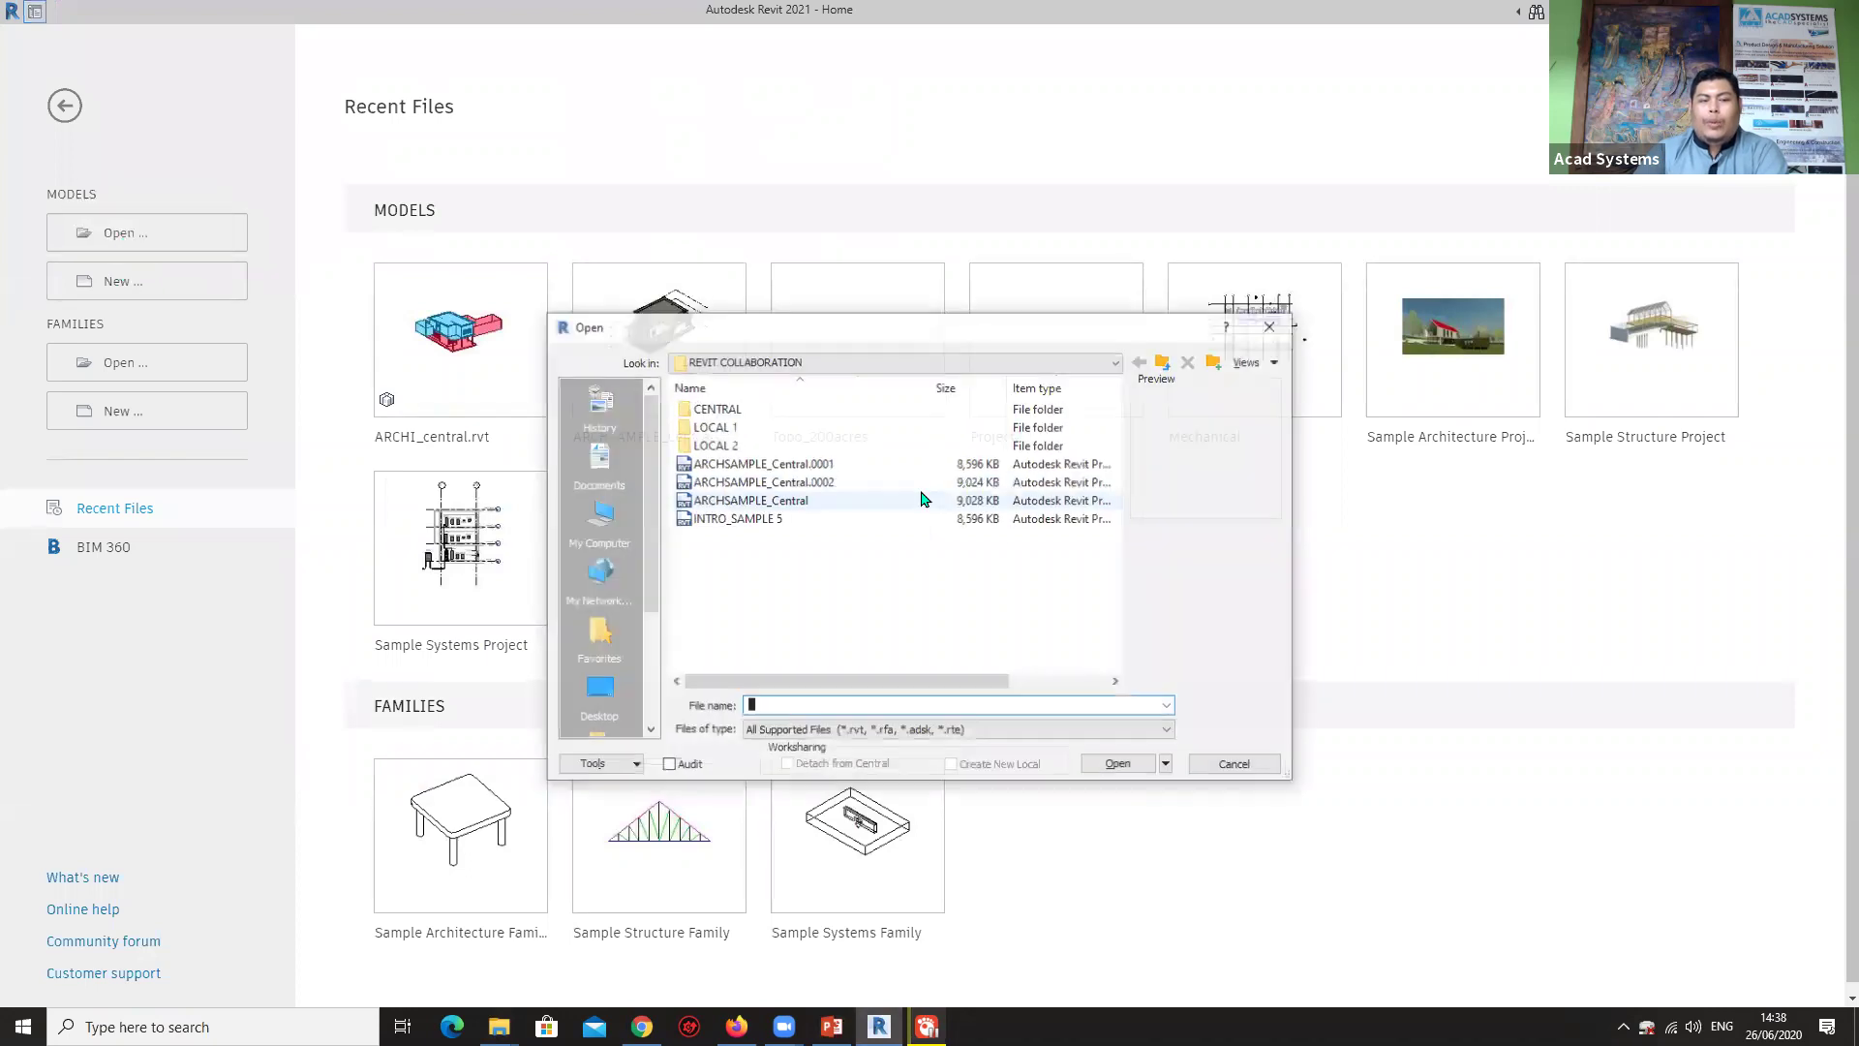
{"action": "left_click", "coordinate": [811, 501]}
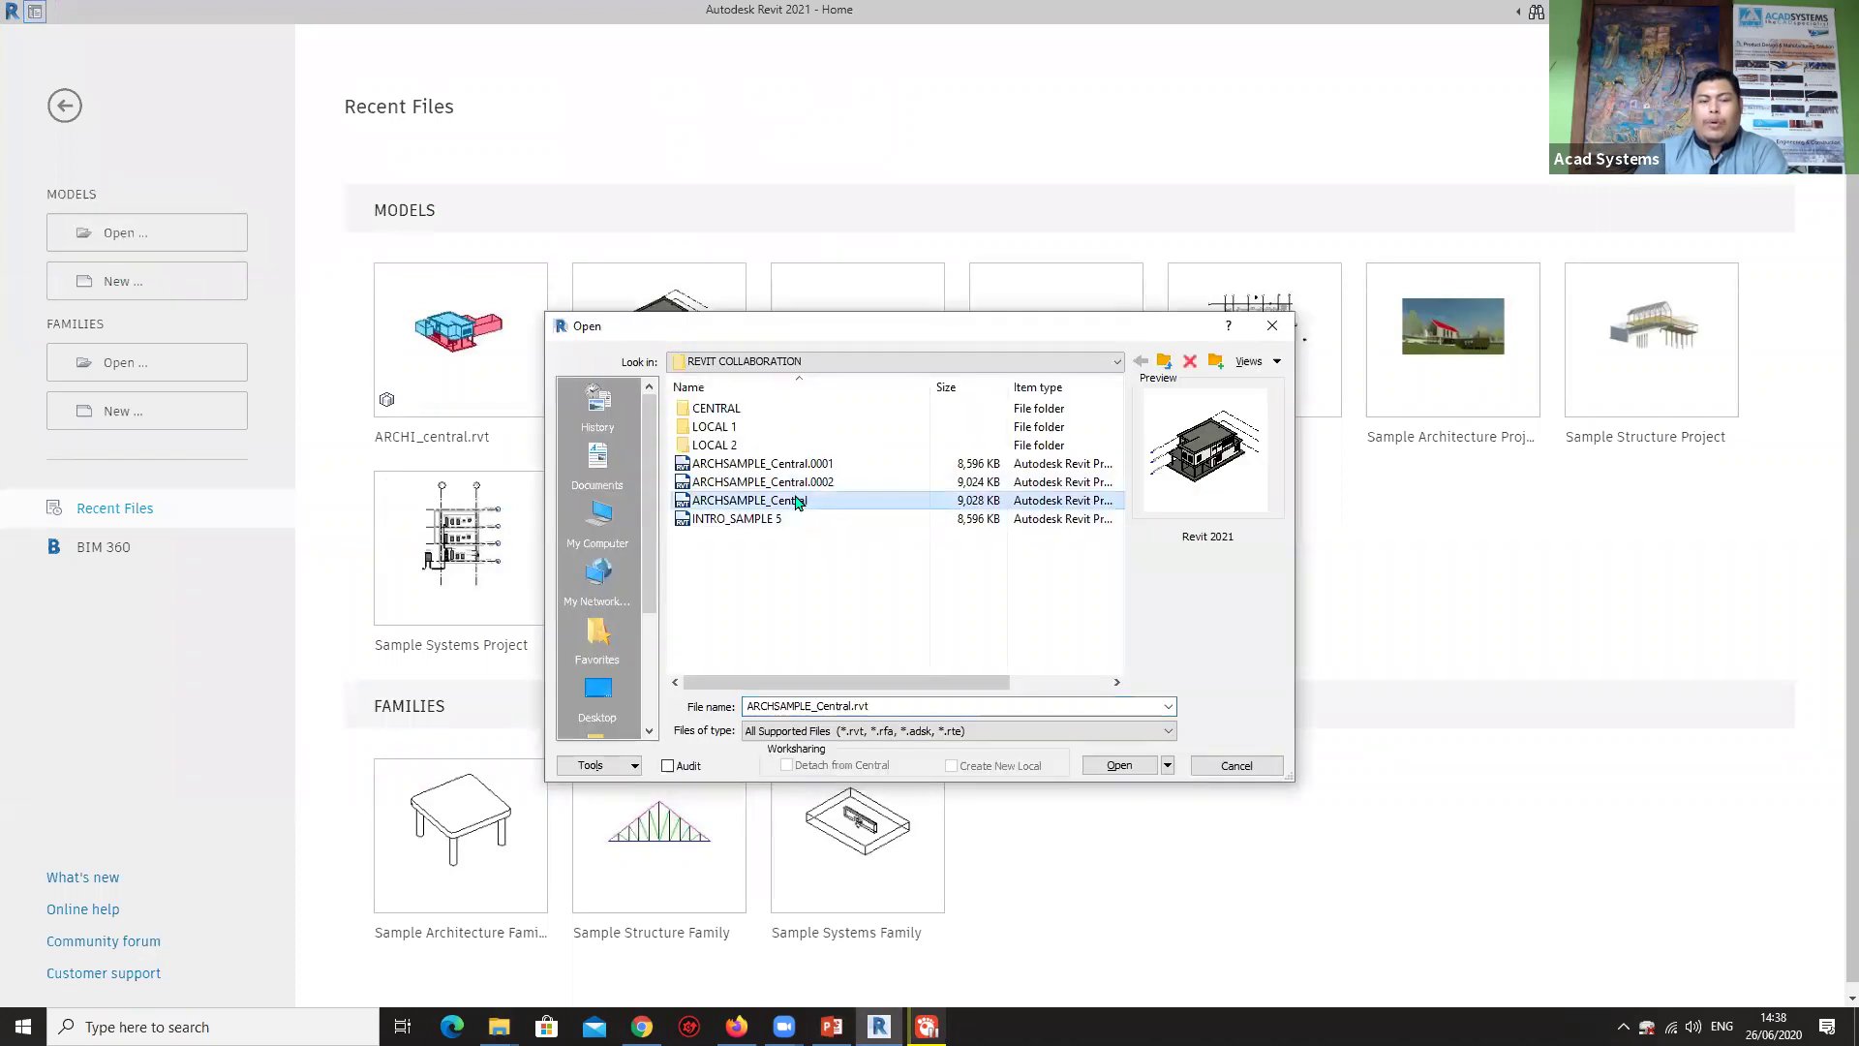
{"action": "left_click", "coordinate": [1113, 765]}
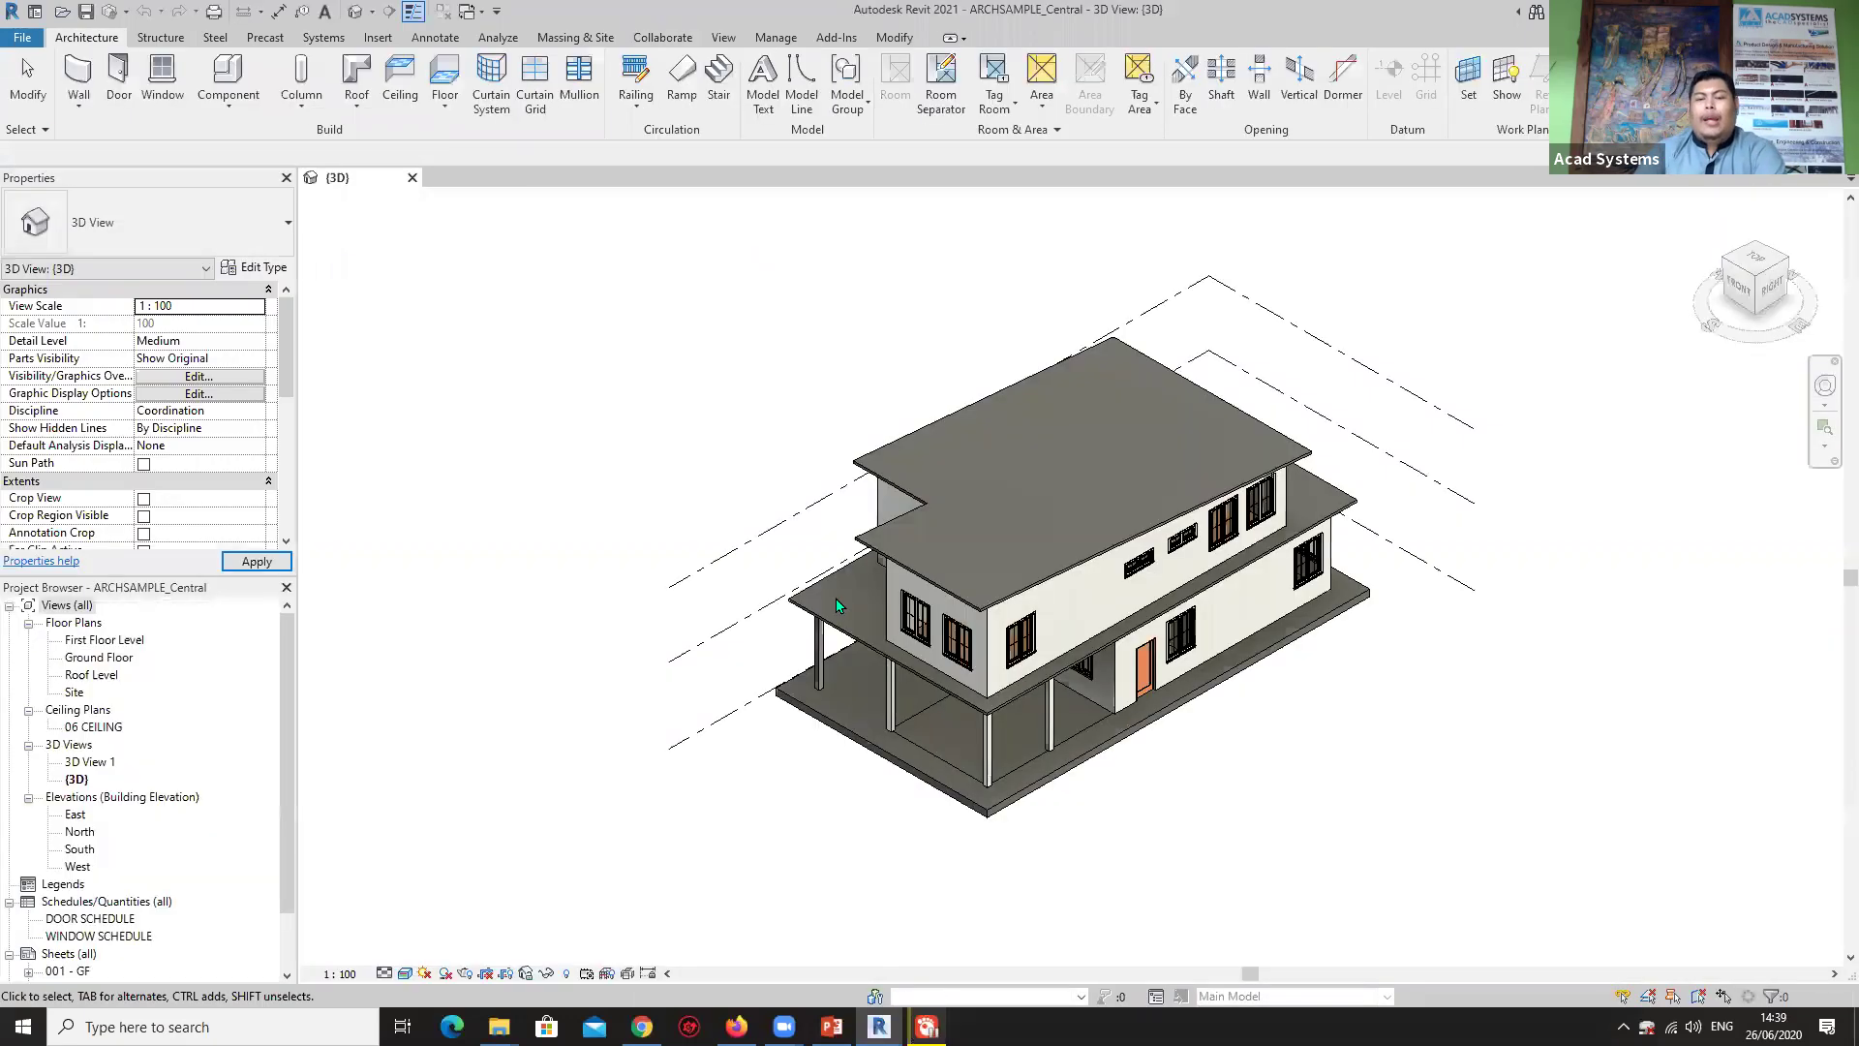
{"action": "middle_click_drag", "start_coordinate": [1423, 730], "coordinate": [1082, 687], "text": "shift"}
{"action": "scroll", "coordinate": [1099, 634], "scroll_direction": "down", "scroll_amount": 2}
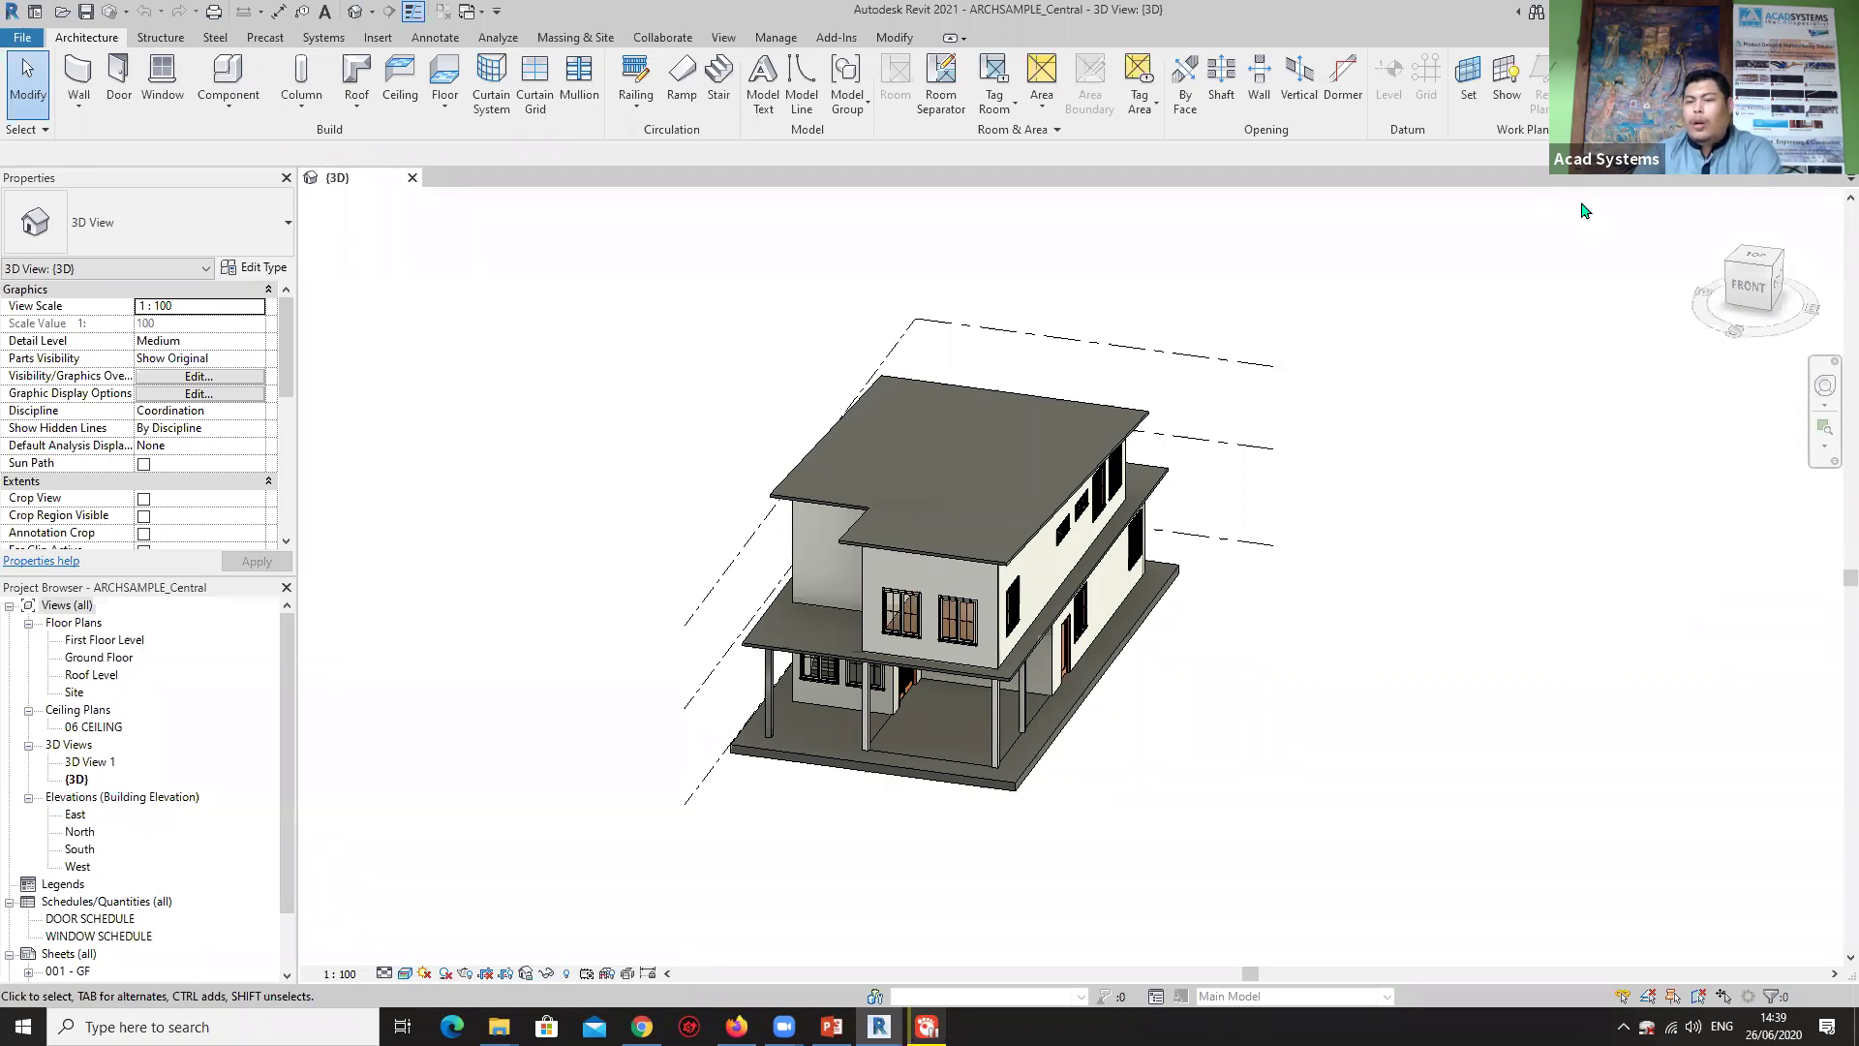
On the Collaborate tab, browse the Copy/Monitor and Coordination Review dropdown options.
{"action": "left_click", "coordinate": [662, 38]}
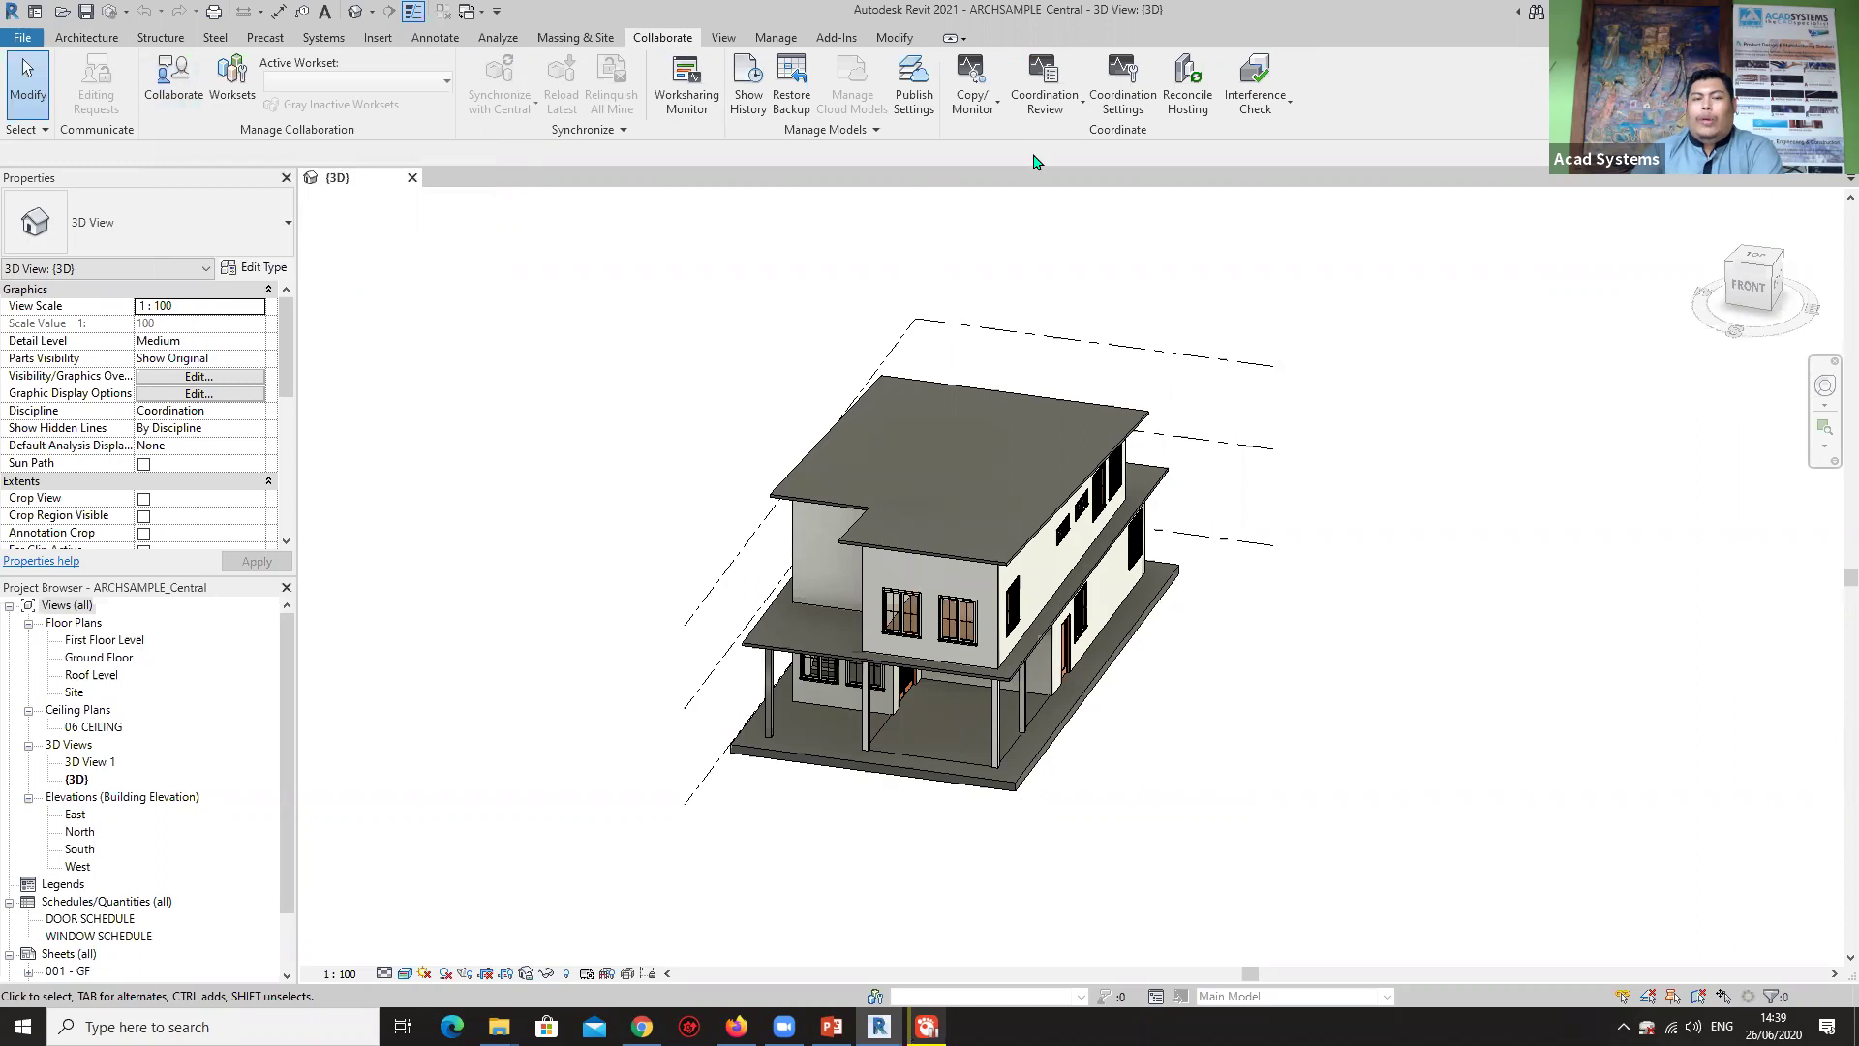
{"action": "left_click", "coordinate": [973, 92]}
{"action": "left_click", "coordinate": [1055, 111]}
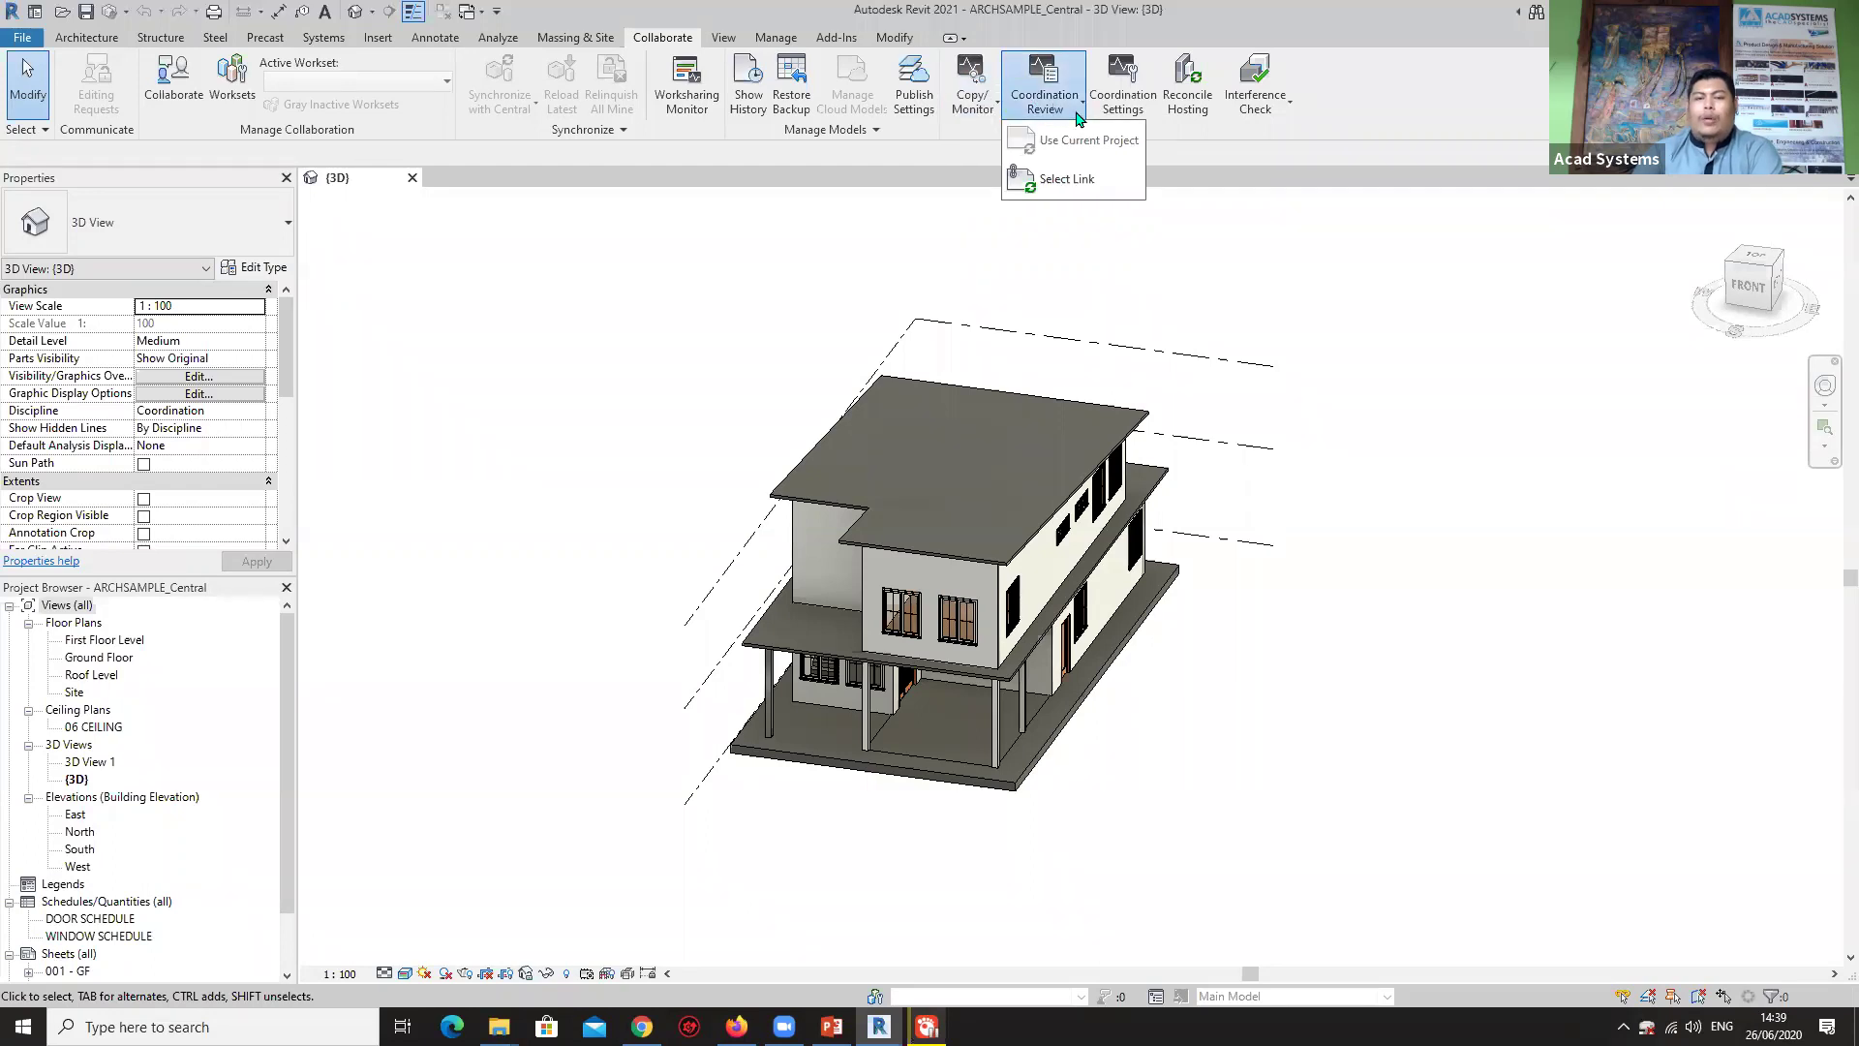
{"action": "left_click", "coordinate": [973, 106]}
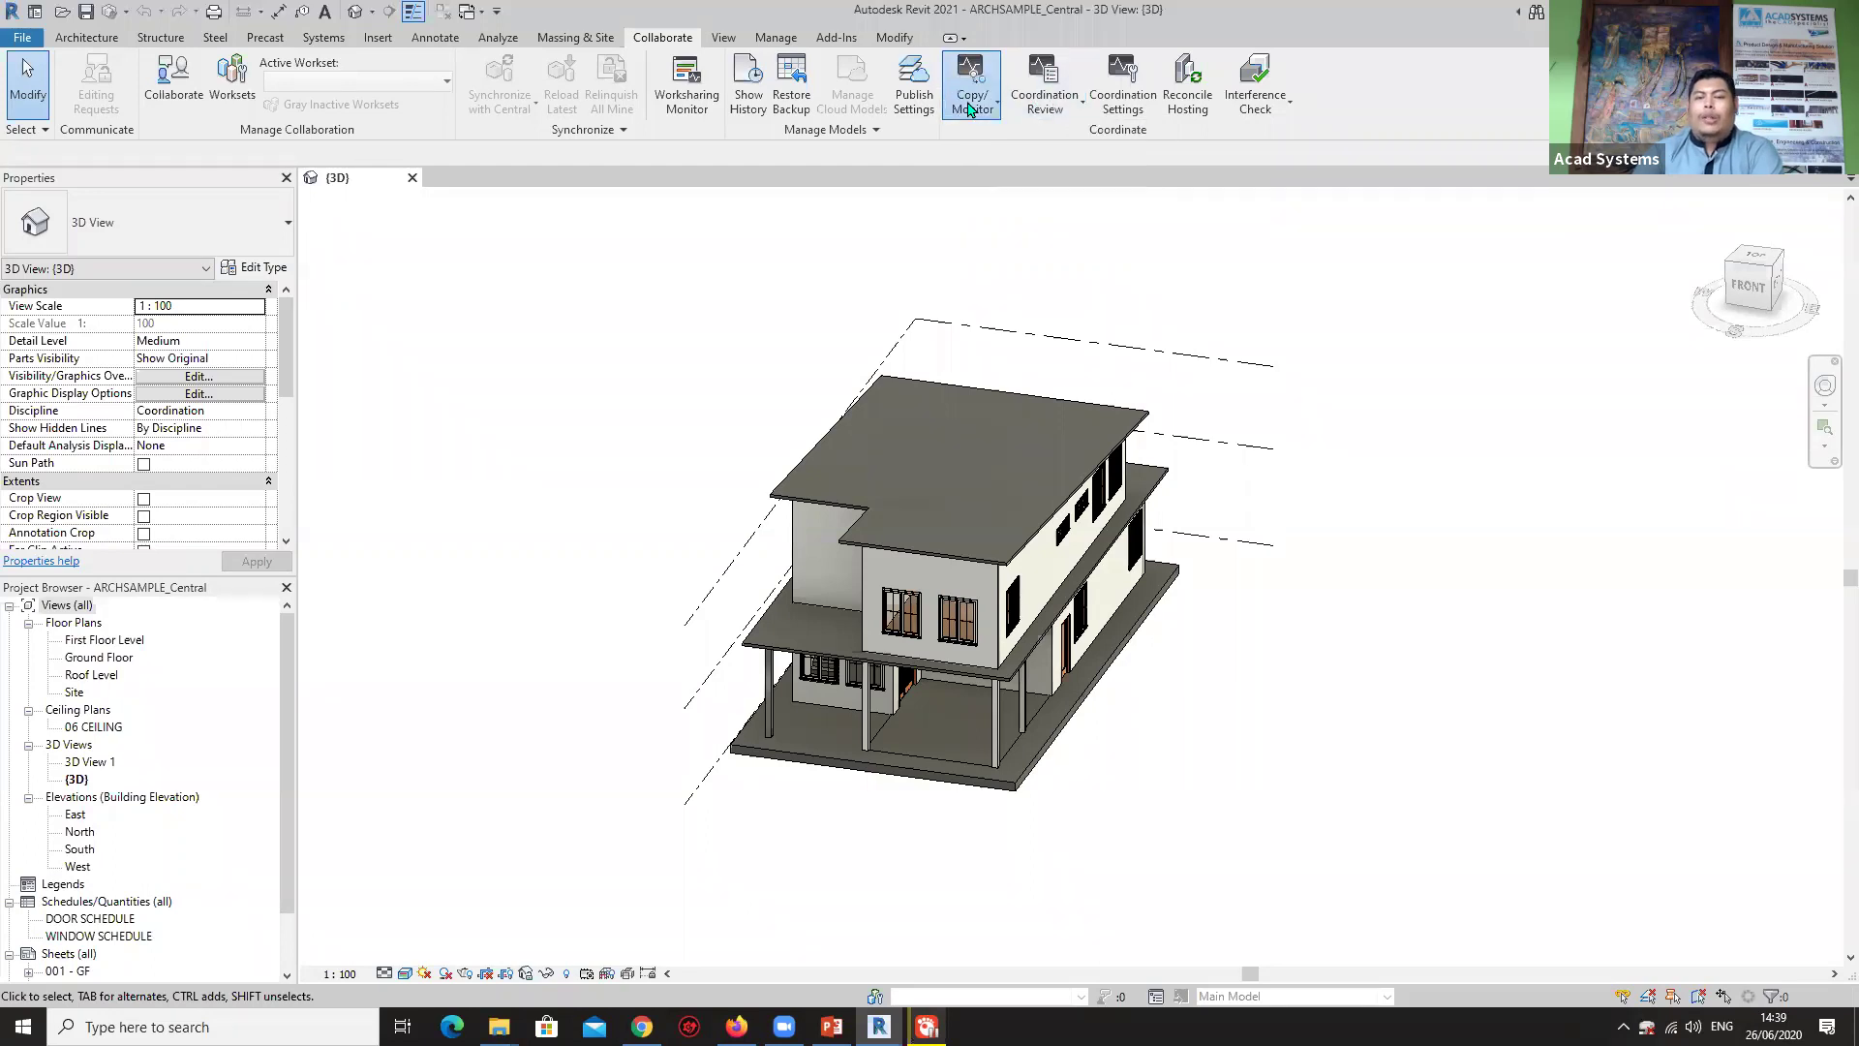
{"action": "left_click", "coordinate": [1189, 218]}
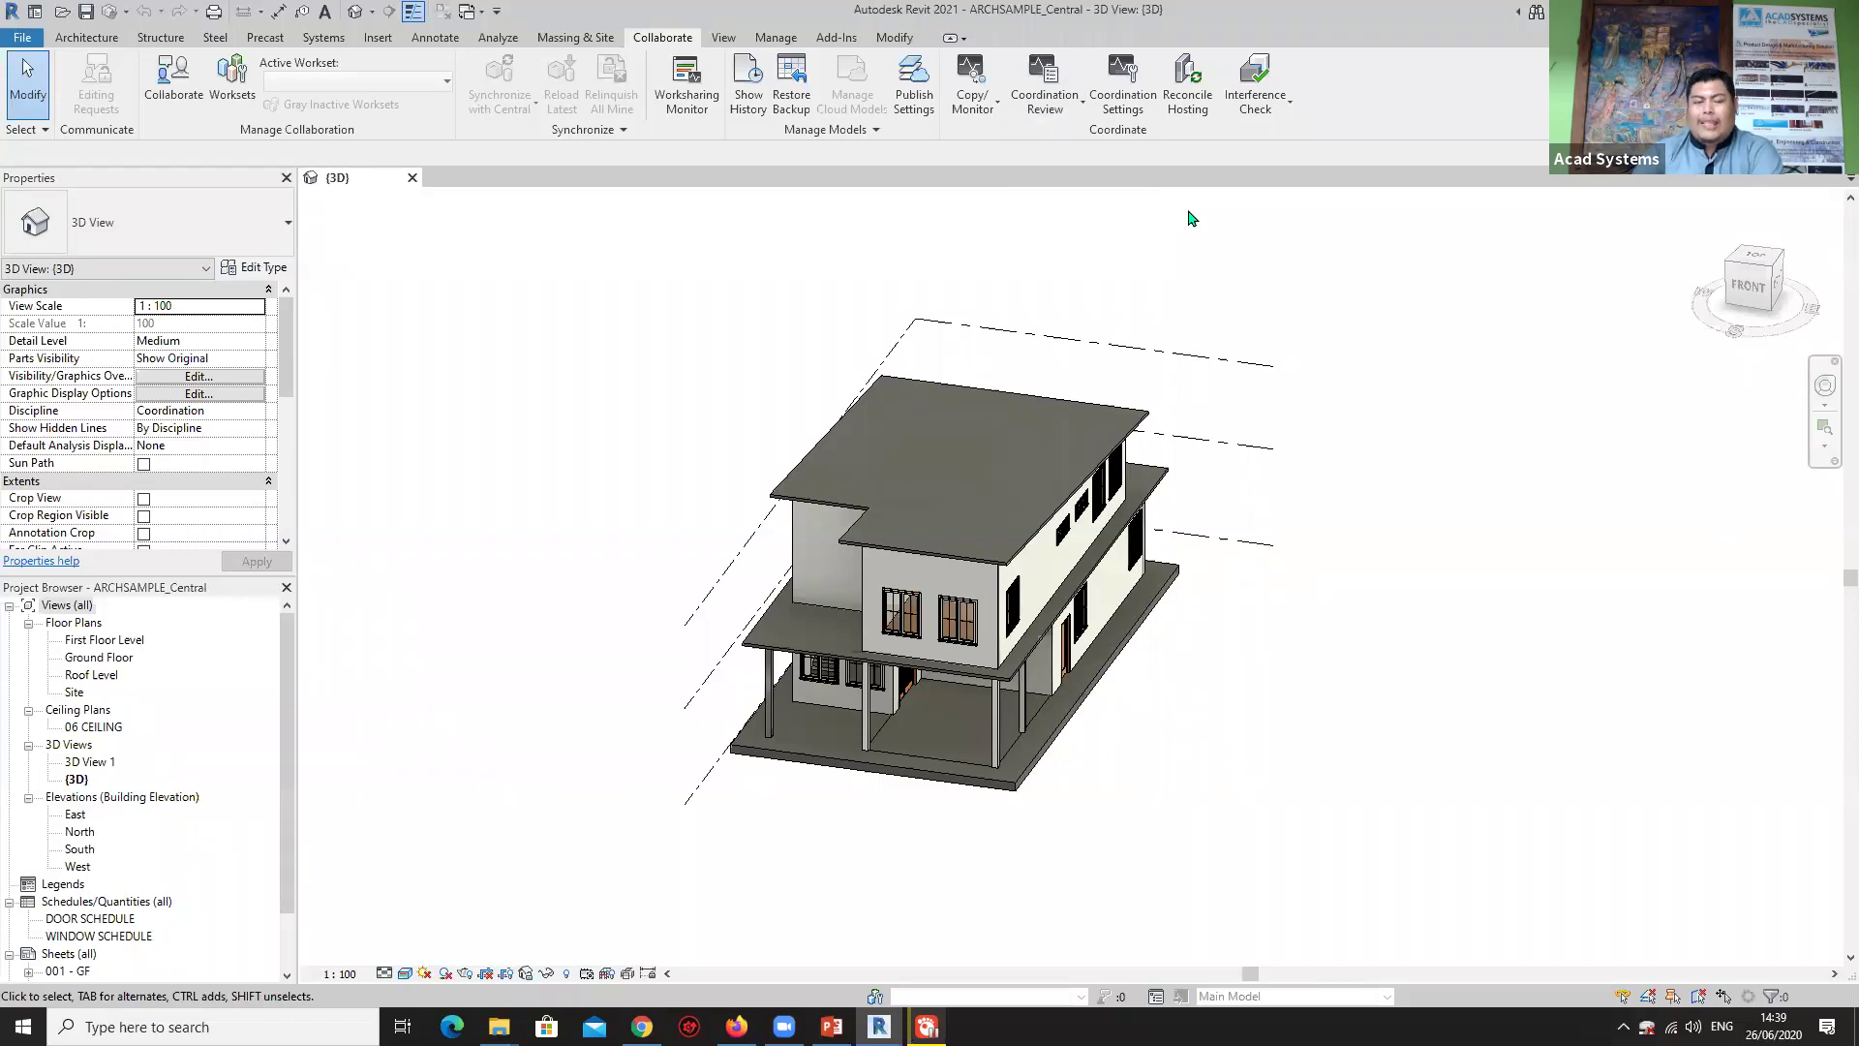
{"action": "left_click", "coordinate": [985, 101]}
{"action": "left_click", "coordinate": [1046, 107]}
{"action": "left_click", "coordinate": [1045, 107]}
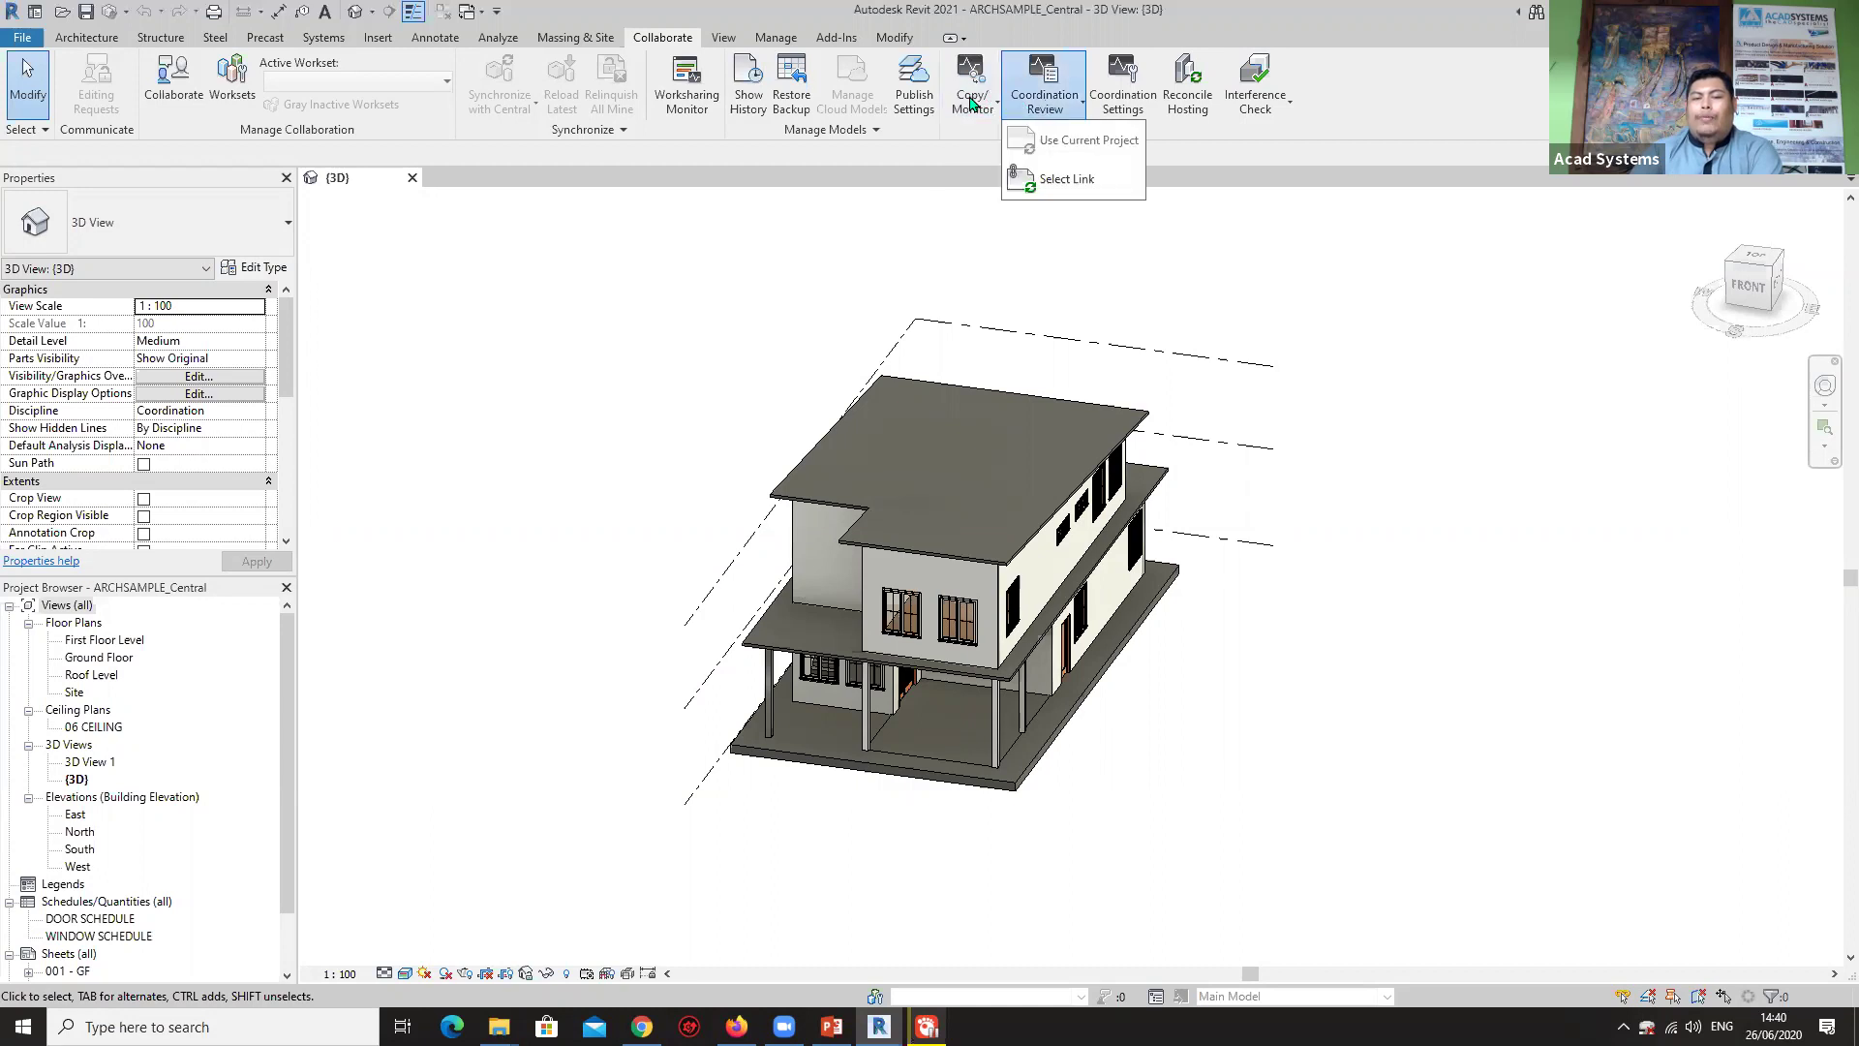
{"action": "left_click", "coordinate": [982, 104]}
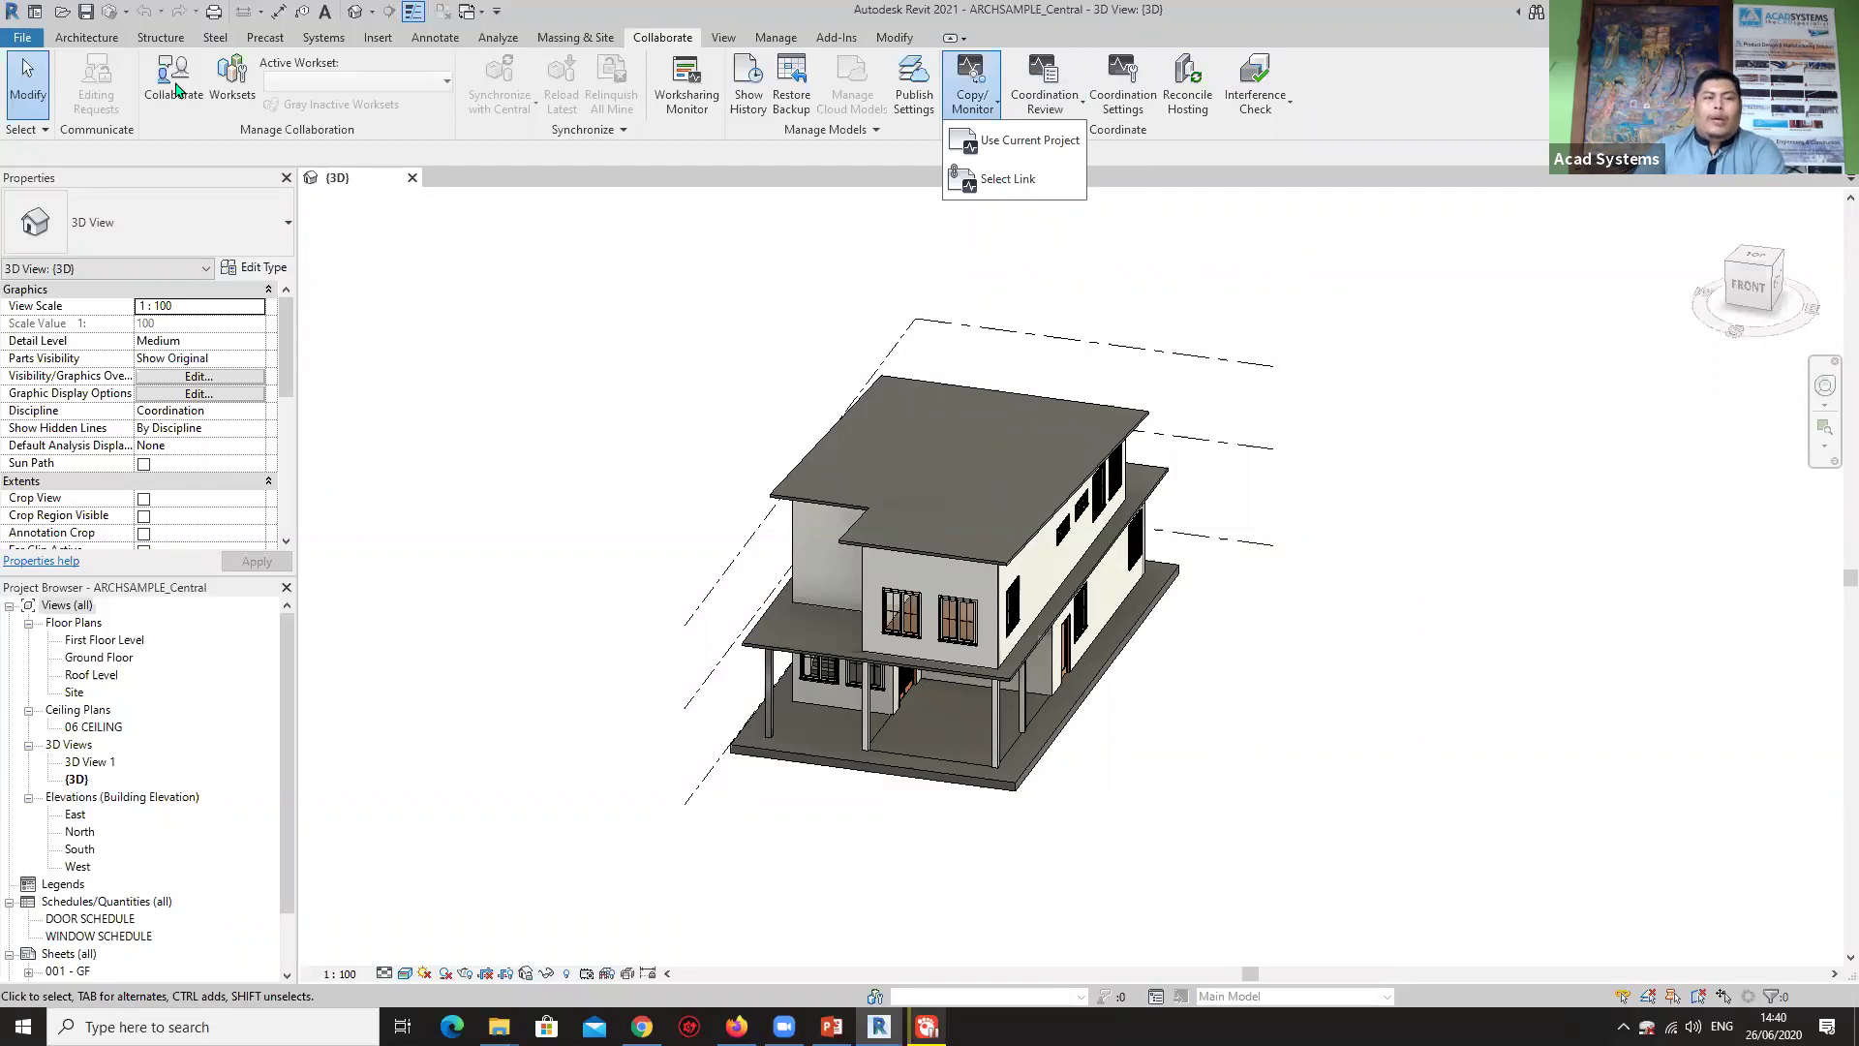
{"action": "left_click", "coordinate": [208, 129]}
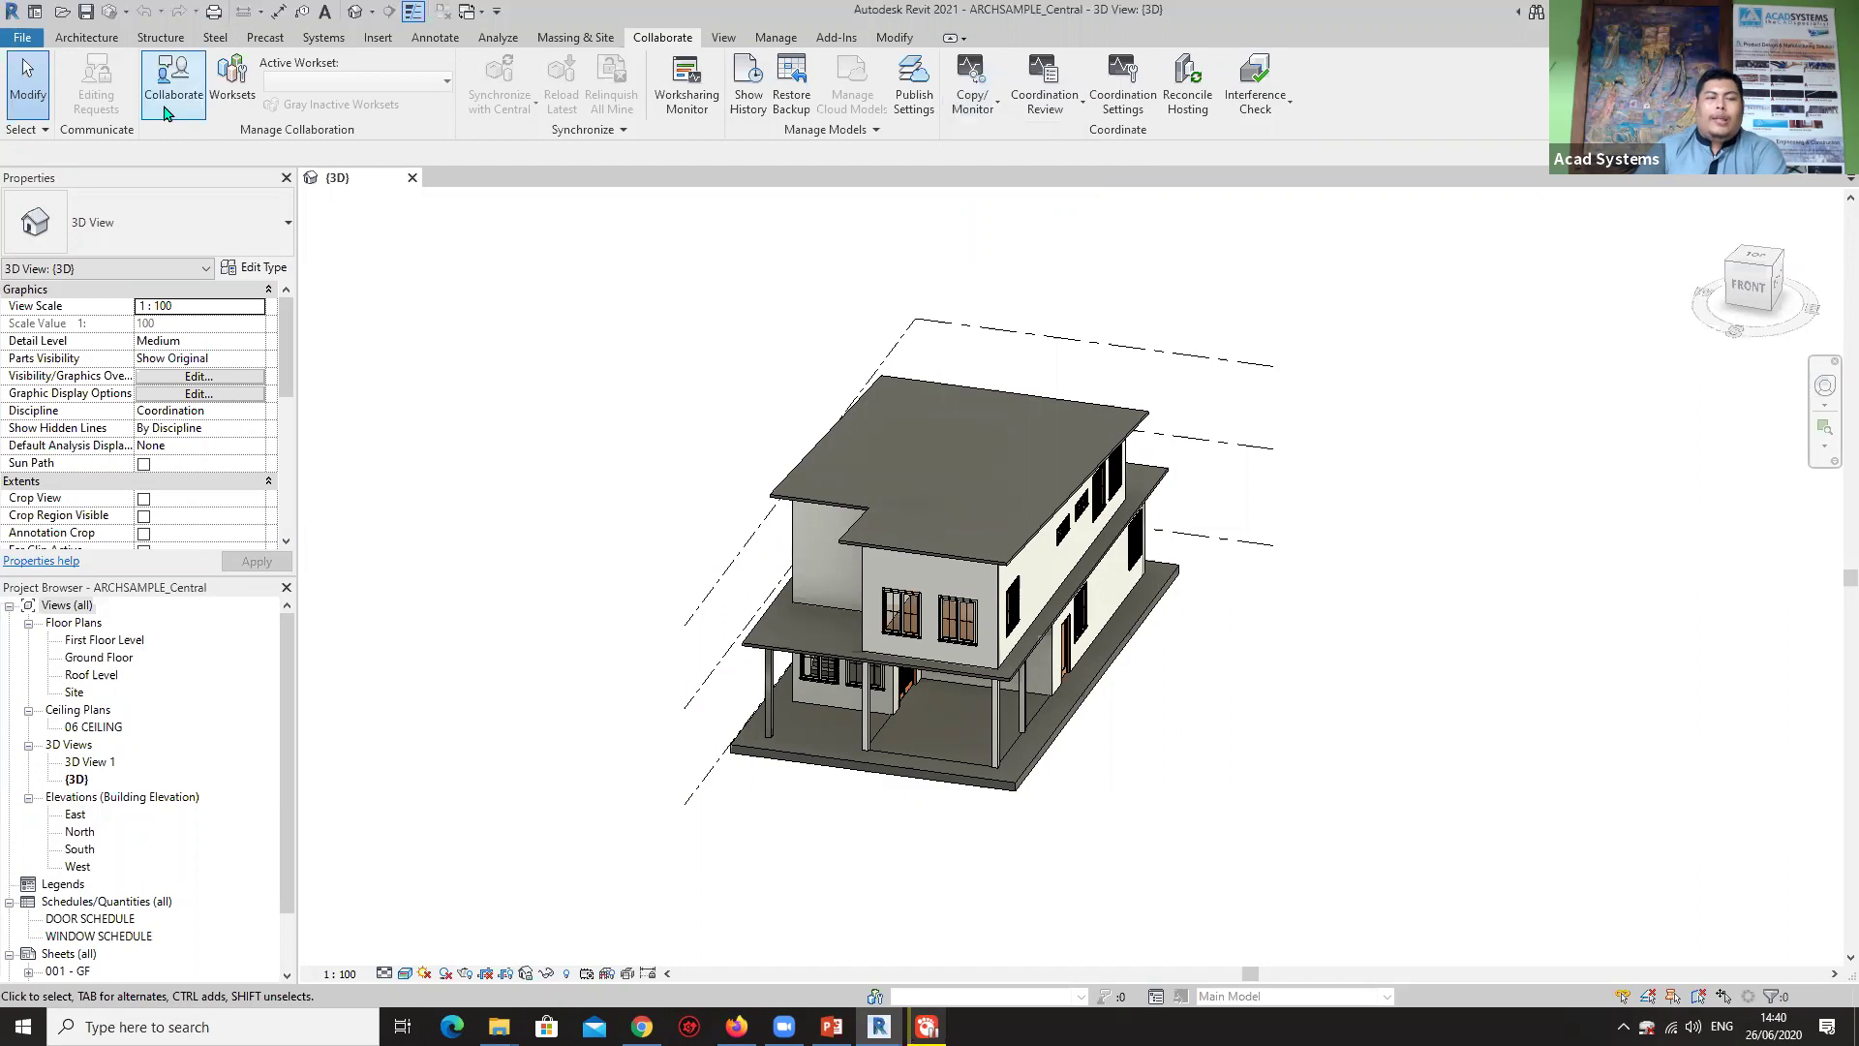
Enable worksharing on the model within your network, then orbit to a front-right view.
{"action": "left_click", "coordinate": [169, 89]}
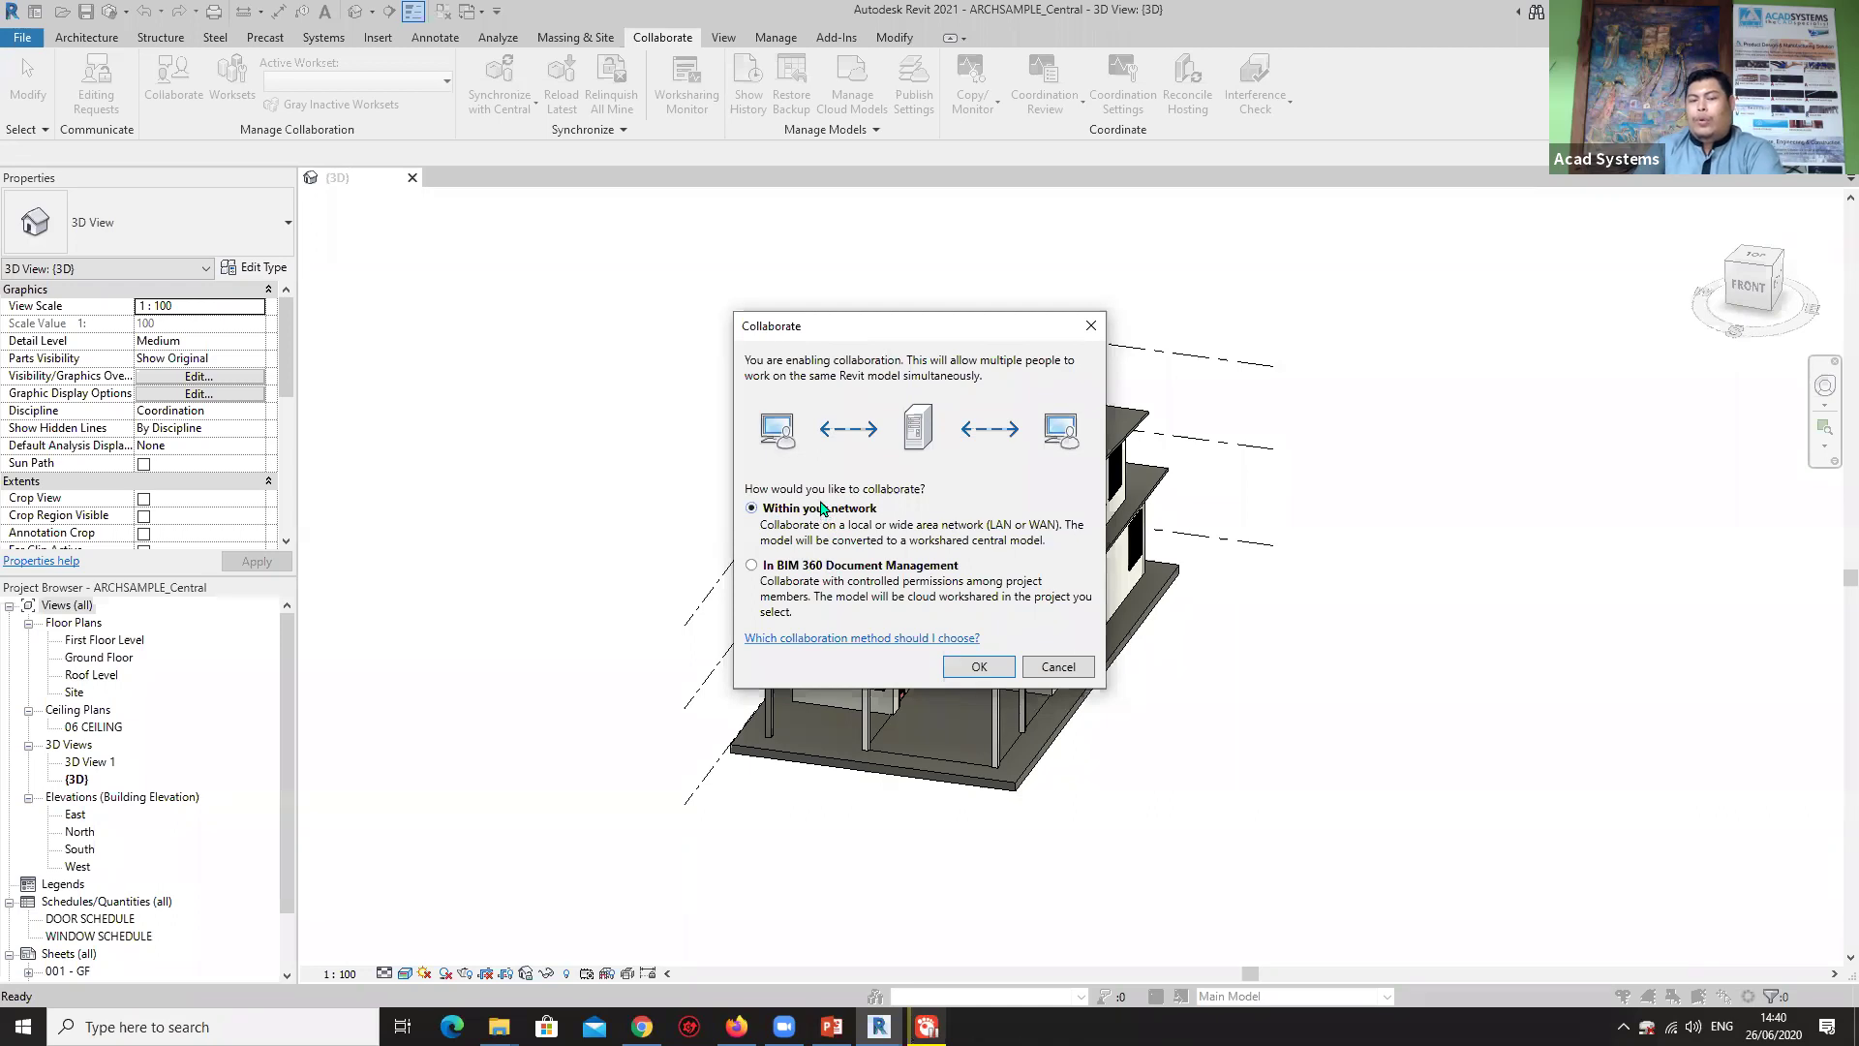
{"action": "left_click", "coordinate": [973, 667]}
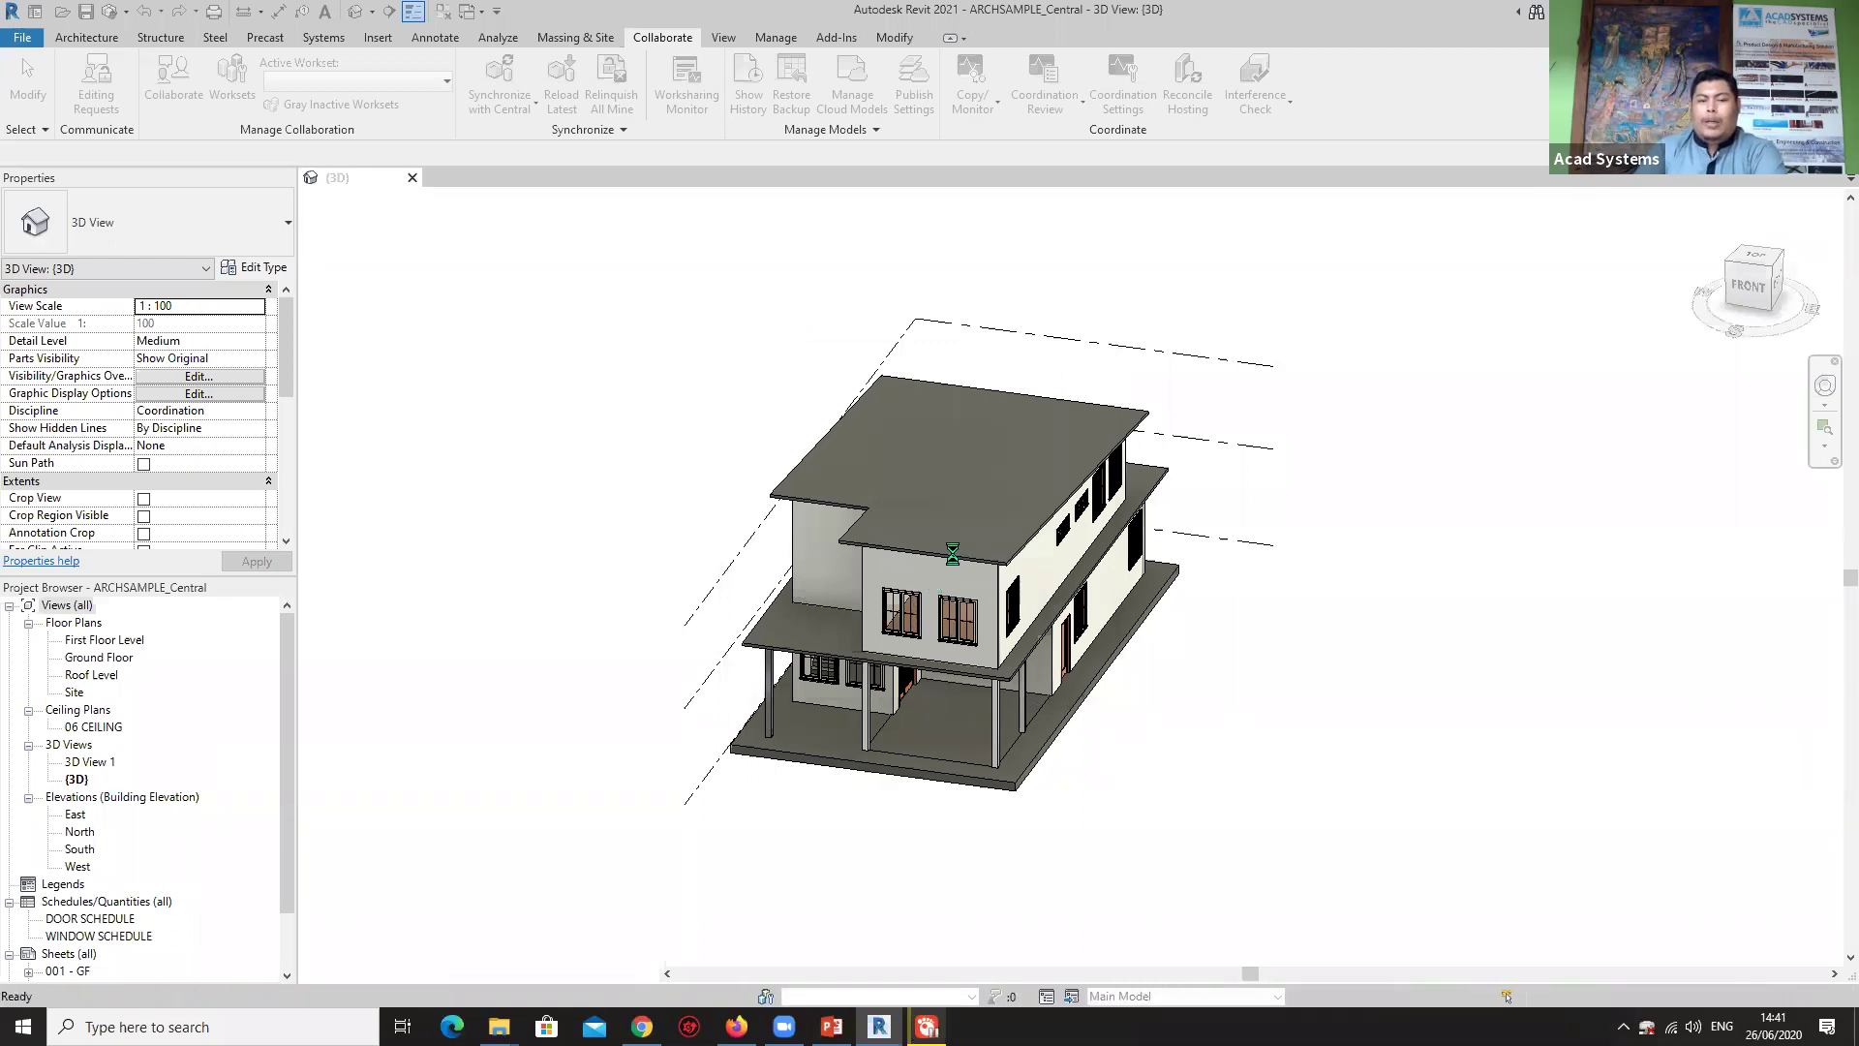
{"action": "middle_click_drag", "start_coordinate": [992, 464], "coordinate": [972, 488], "text": "shift"}
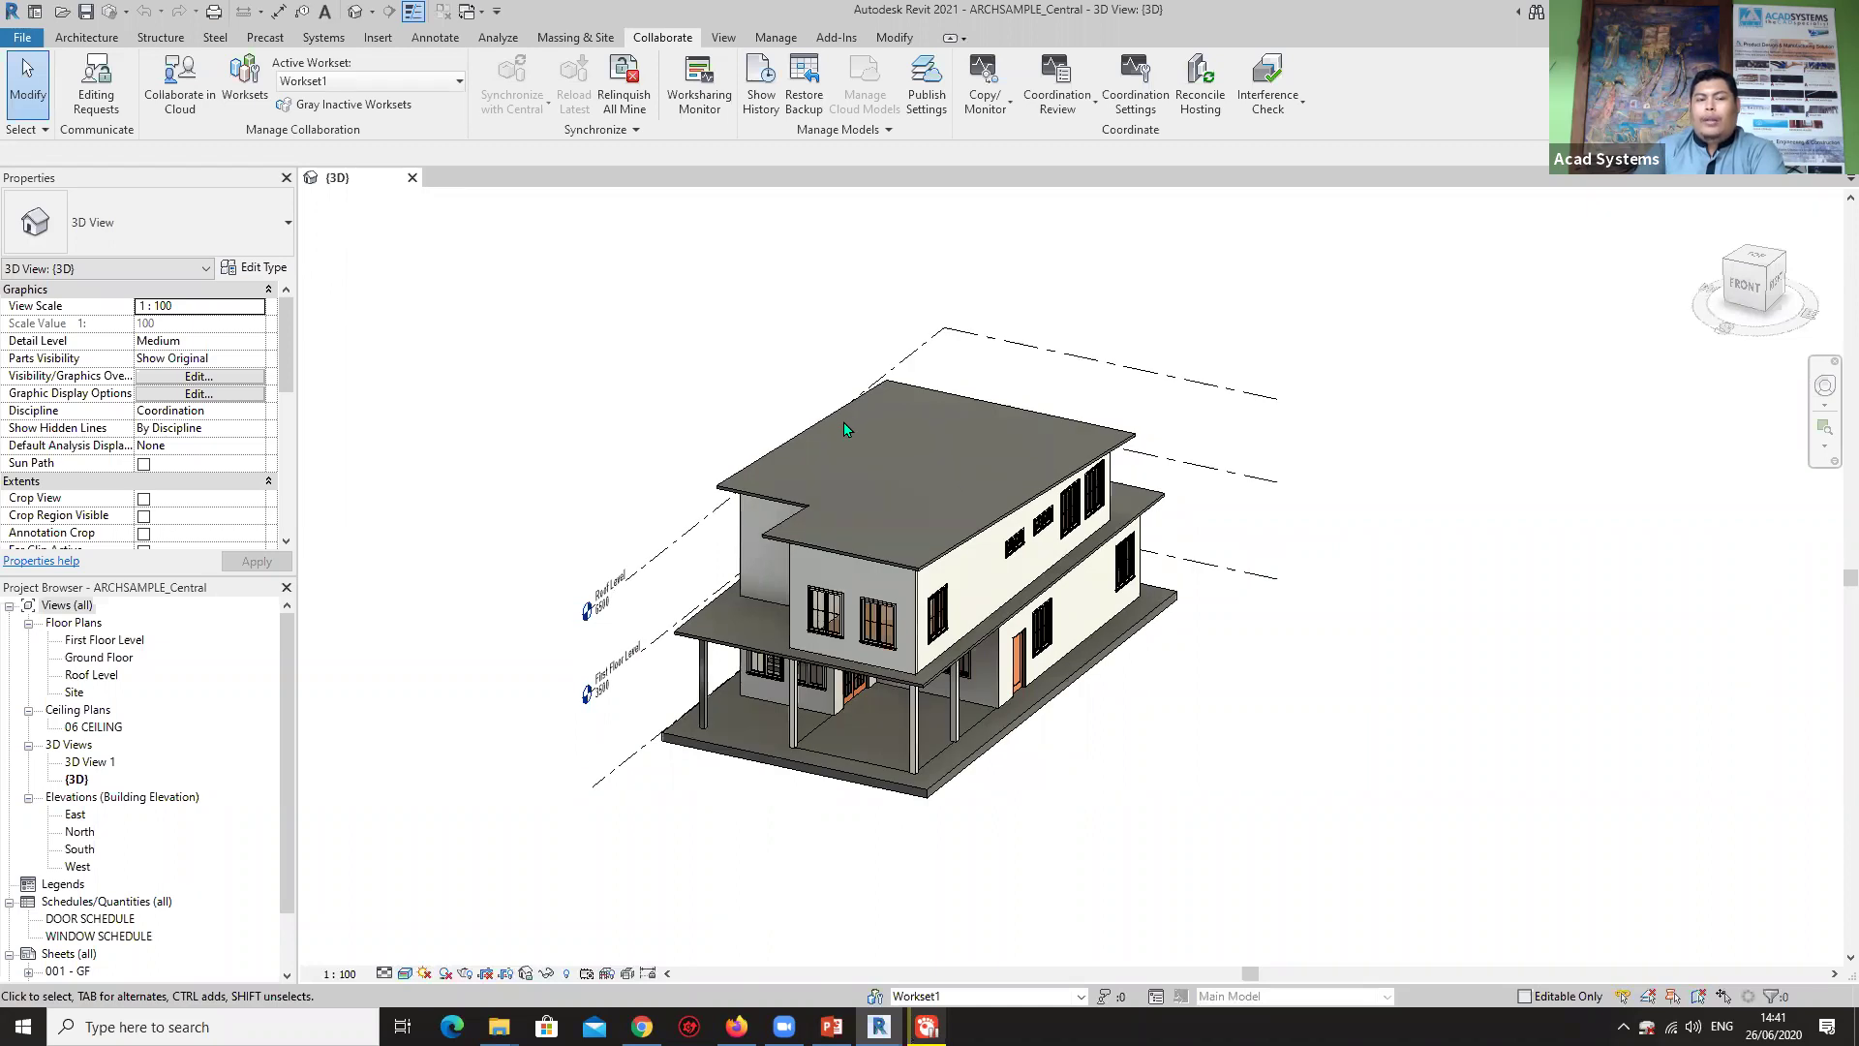
Save the project into the CENTRAL folder as ARCHSAMPLE_Central001.rvt, confirming the save options.
{"action": "left_click", "coordinate": [29, 39]}
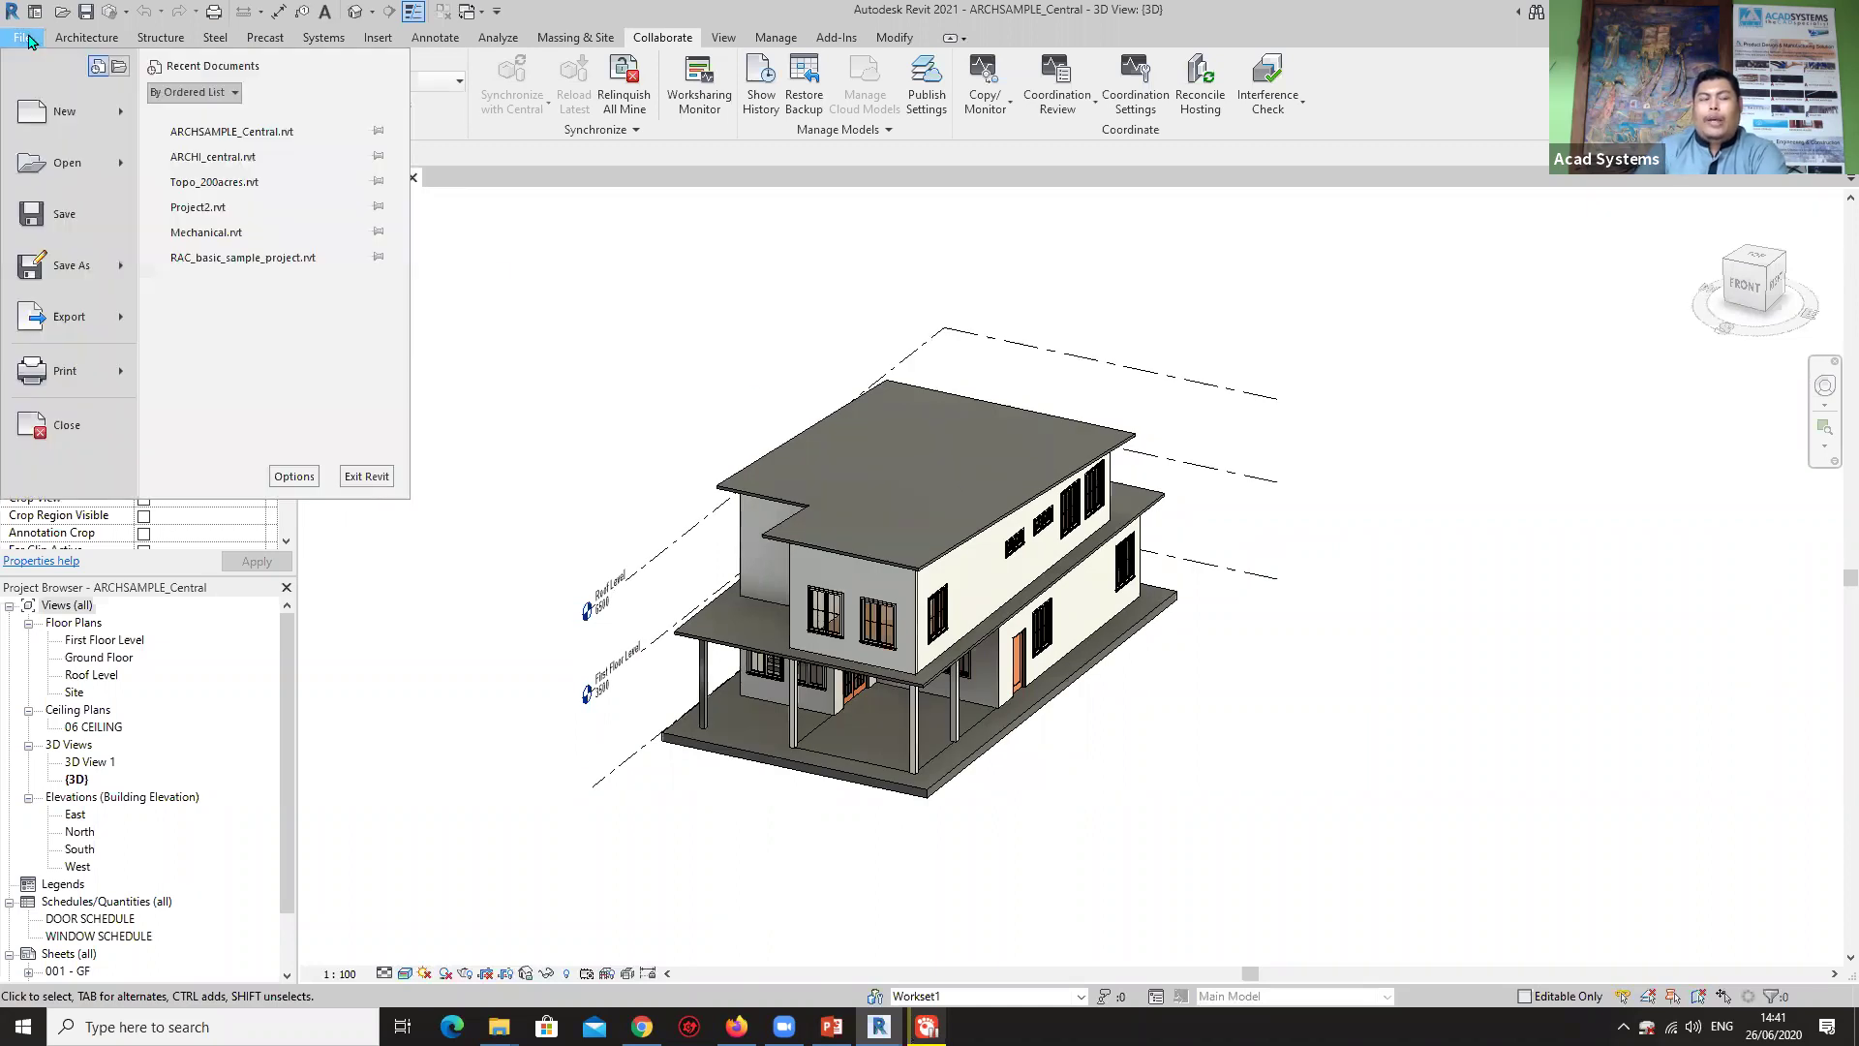
{"action": "mouse_move", "coordinate": [74, 287]}
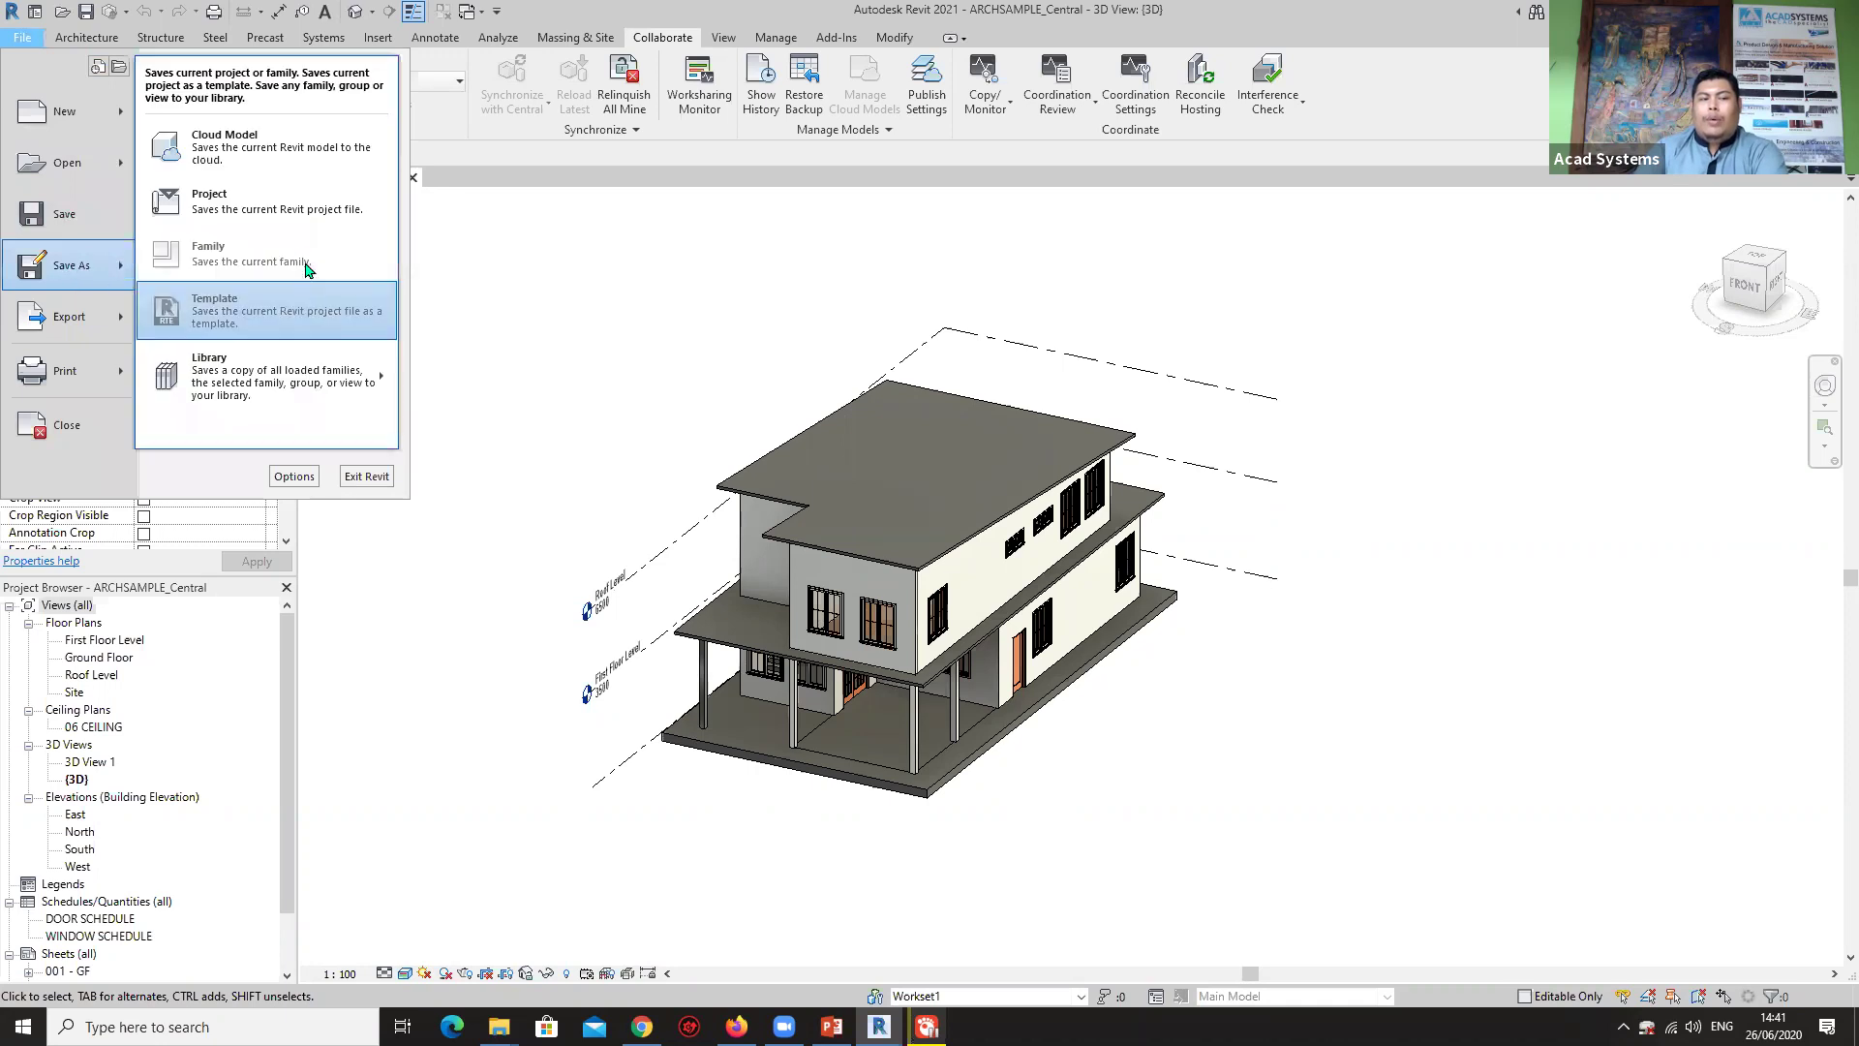
{"action": "left_click", "coordinate": [222, 201]}
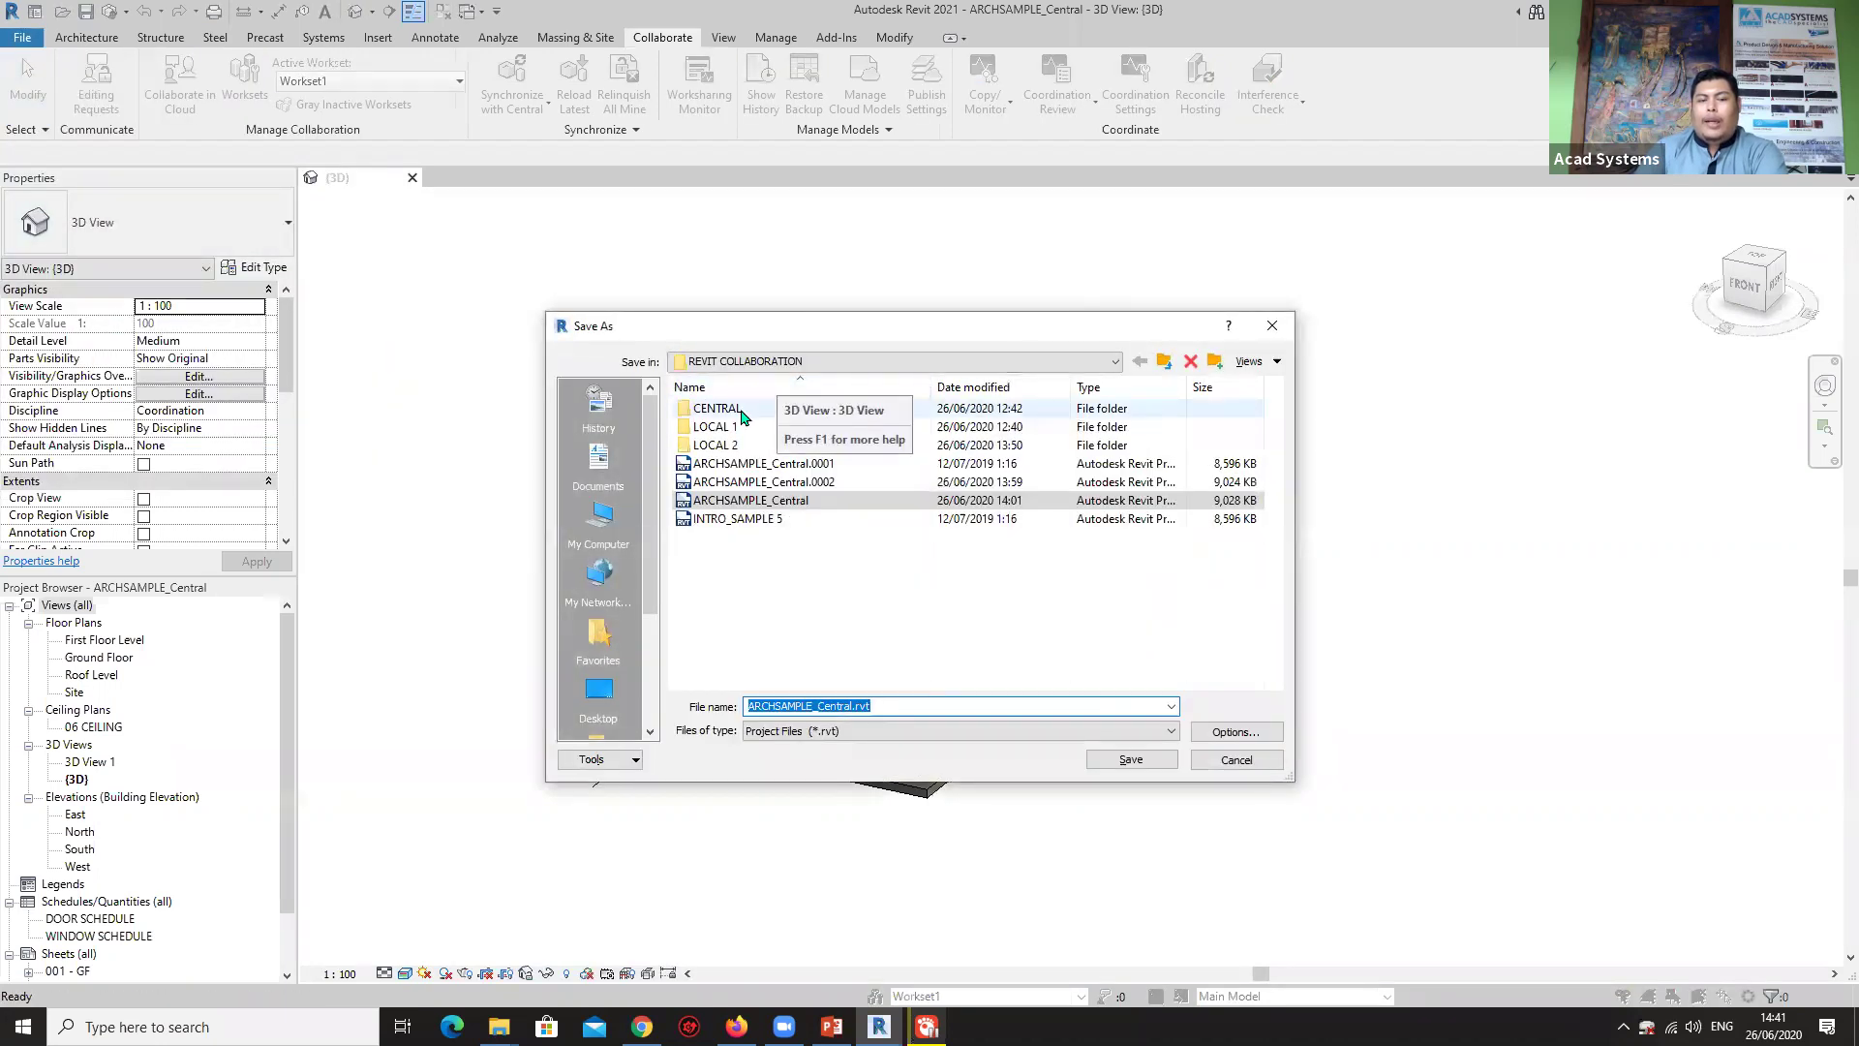
{"action": "double_click", "coordinate": [719, 409]}
{"action": "left_click", "coordinate": [837, 706]}
{"action": "left_click", "coordinate": [816, 707]}
{"action": "left_click", "coordinate": [853, 707]}
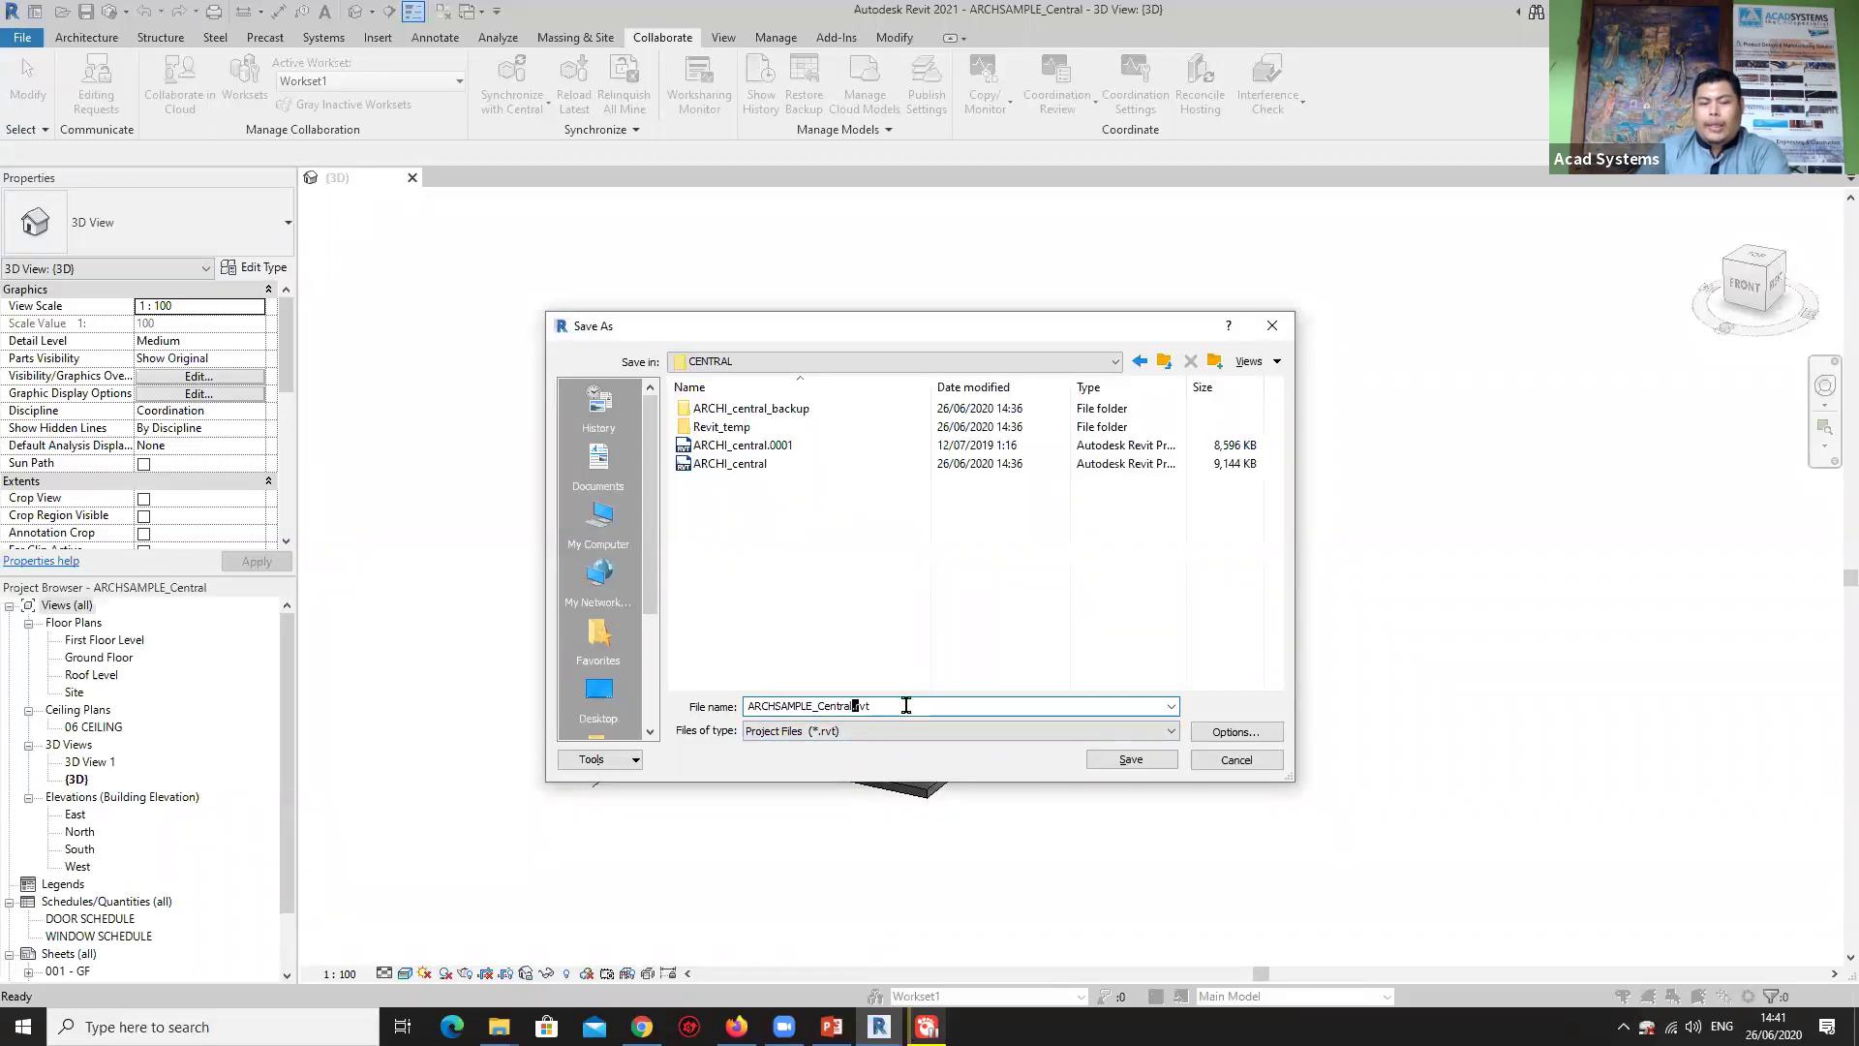
{"action": "type", "text": "001"}
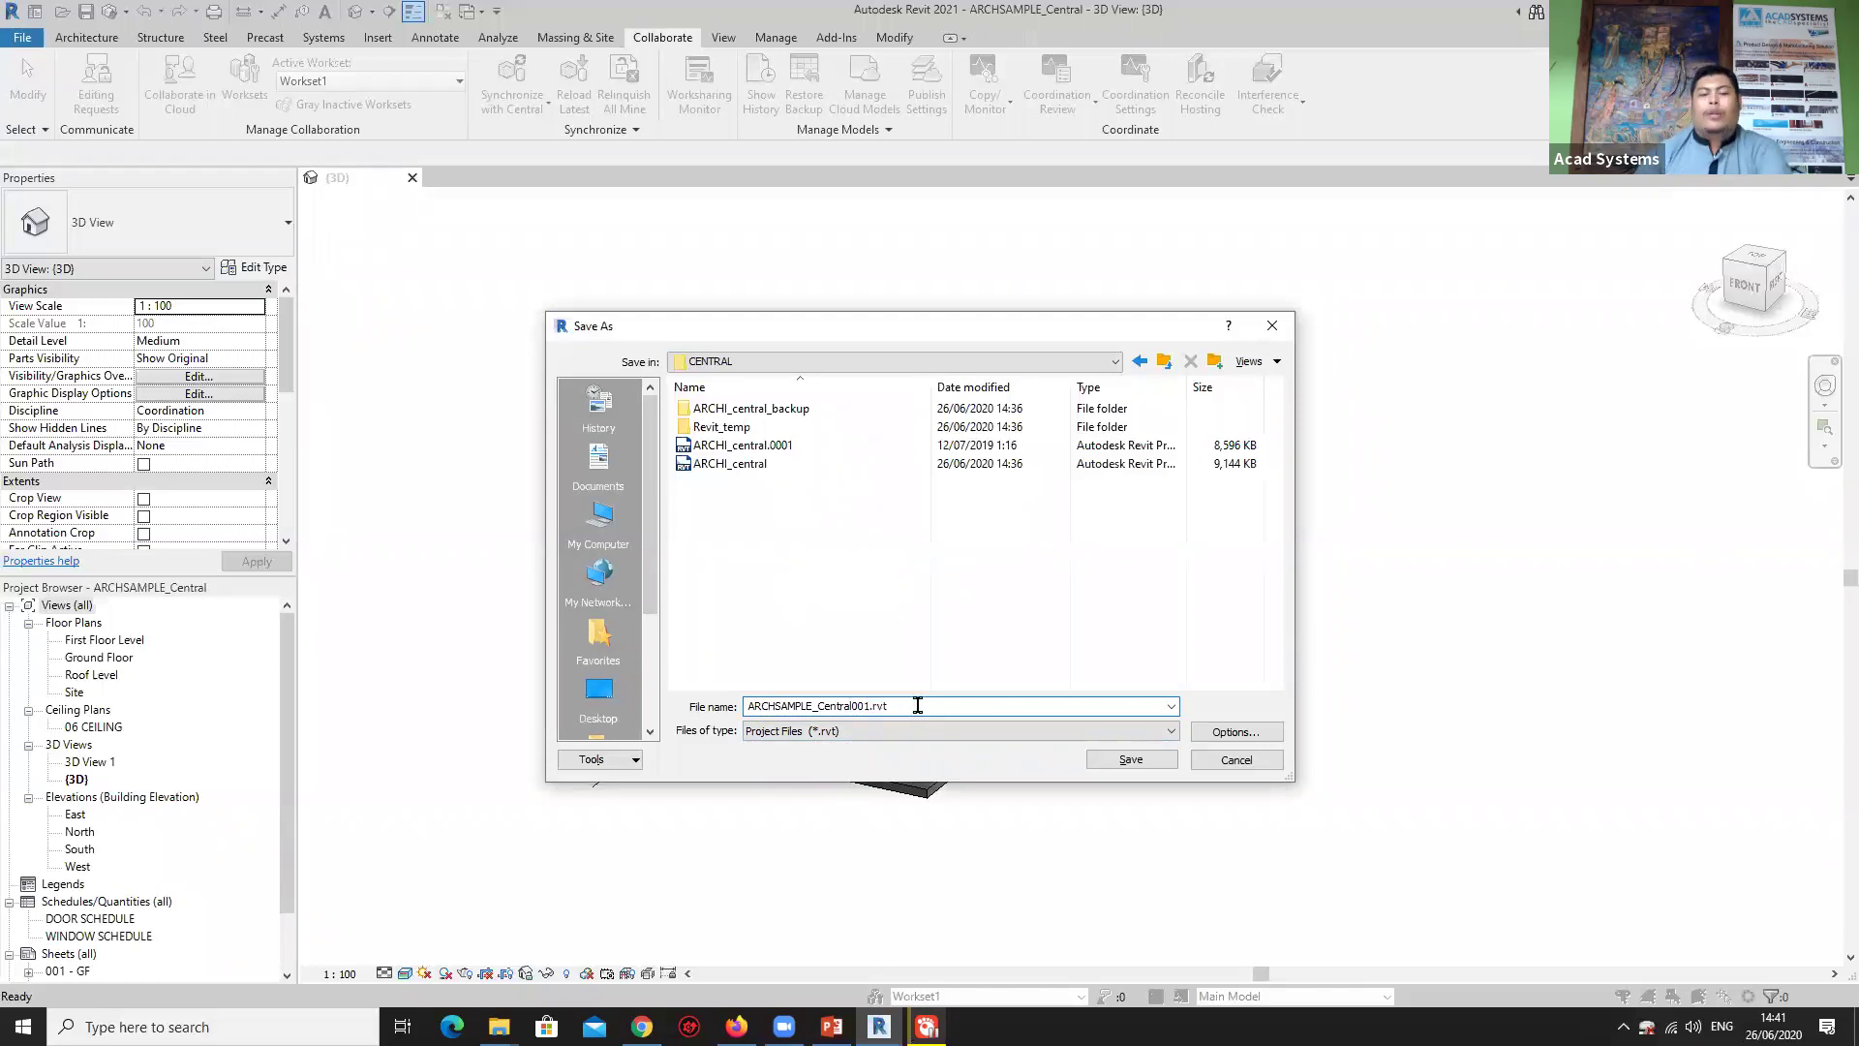
{"action": "left_click", "coordinate": [1234, 731]}
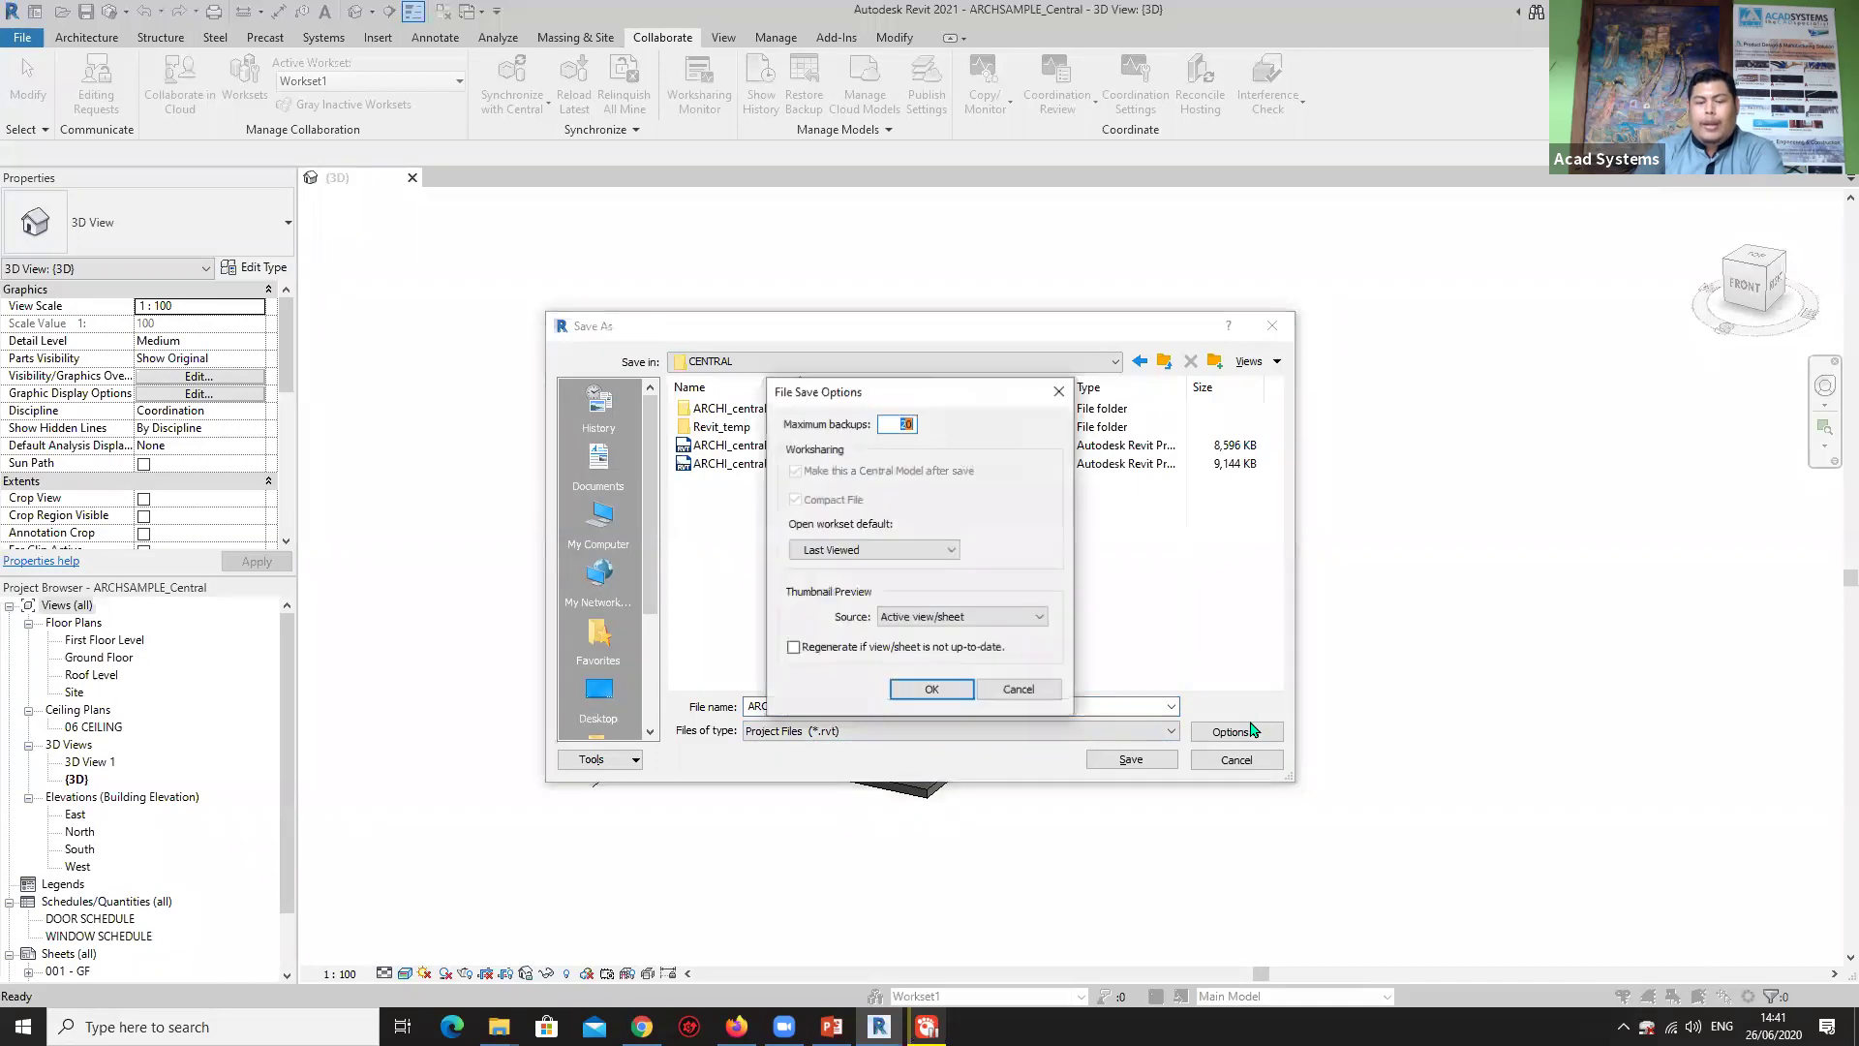
{"action": "left_click", "coordinate": [949, 688]}
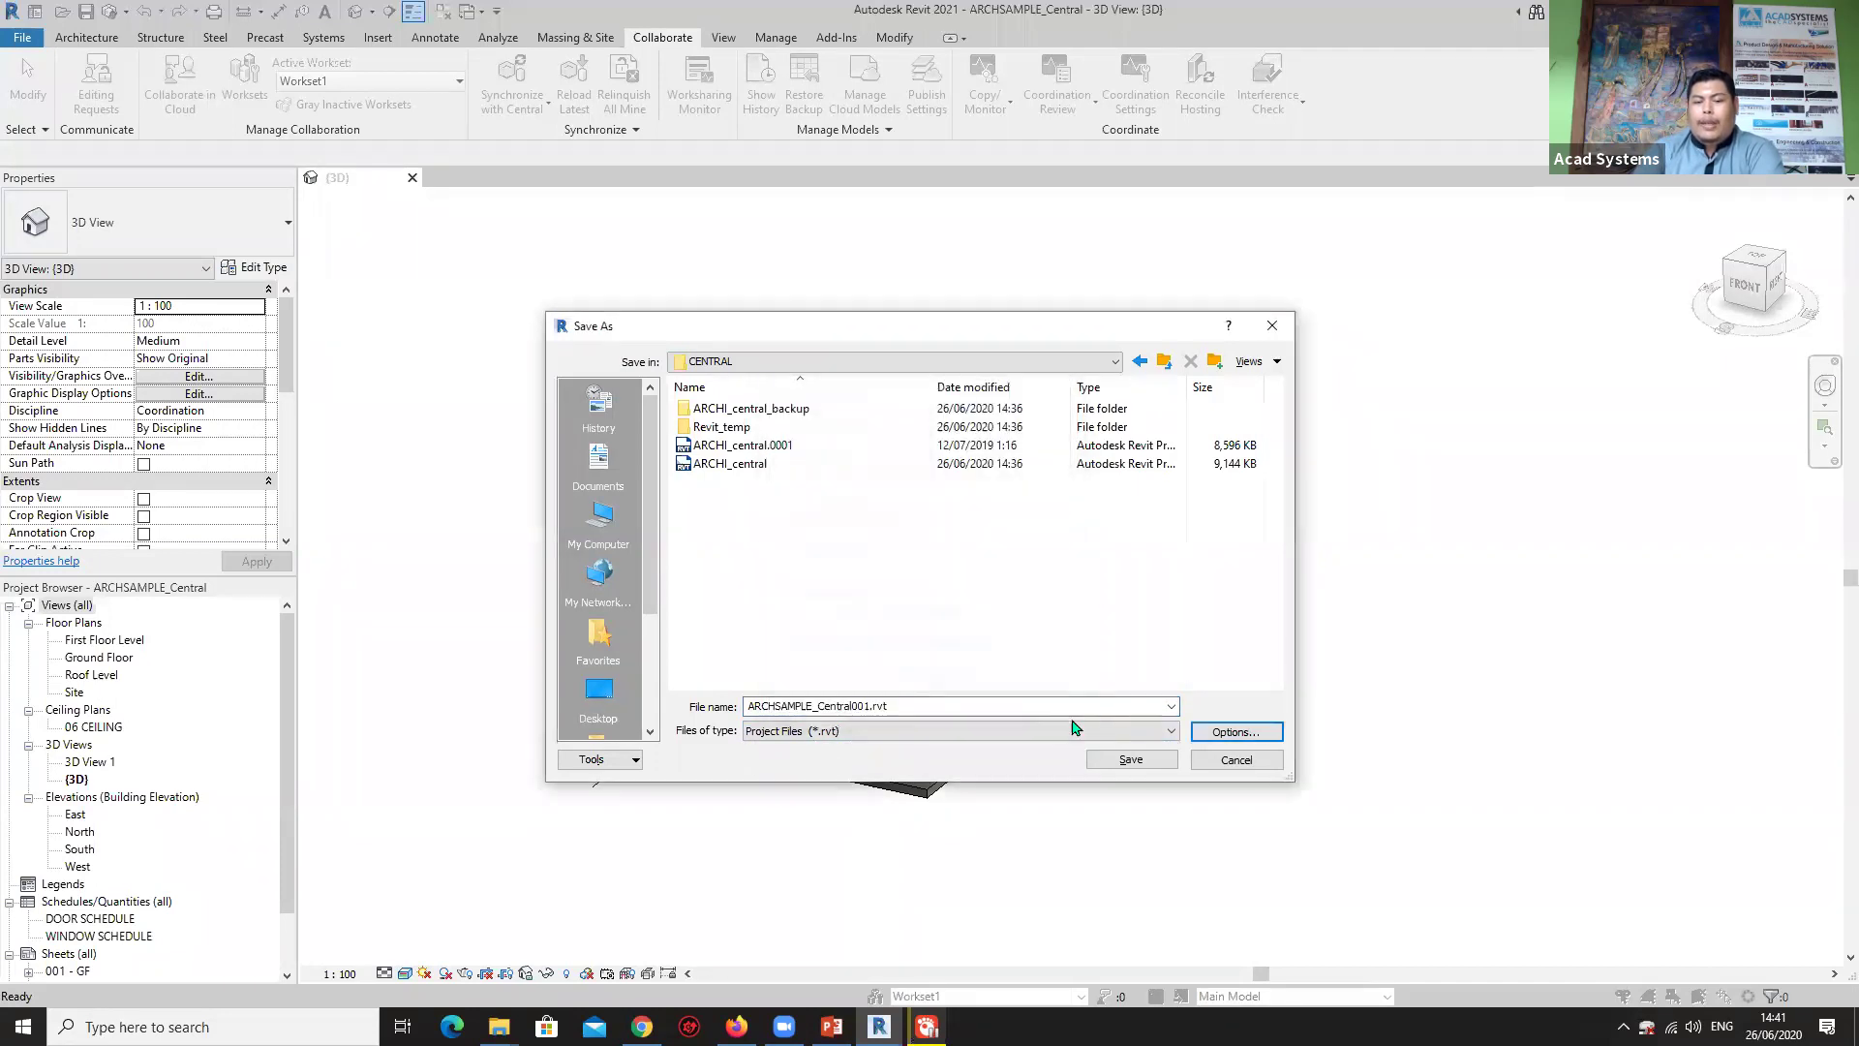
{"action": "left_click", "coordinate": [1143, 758]}
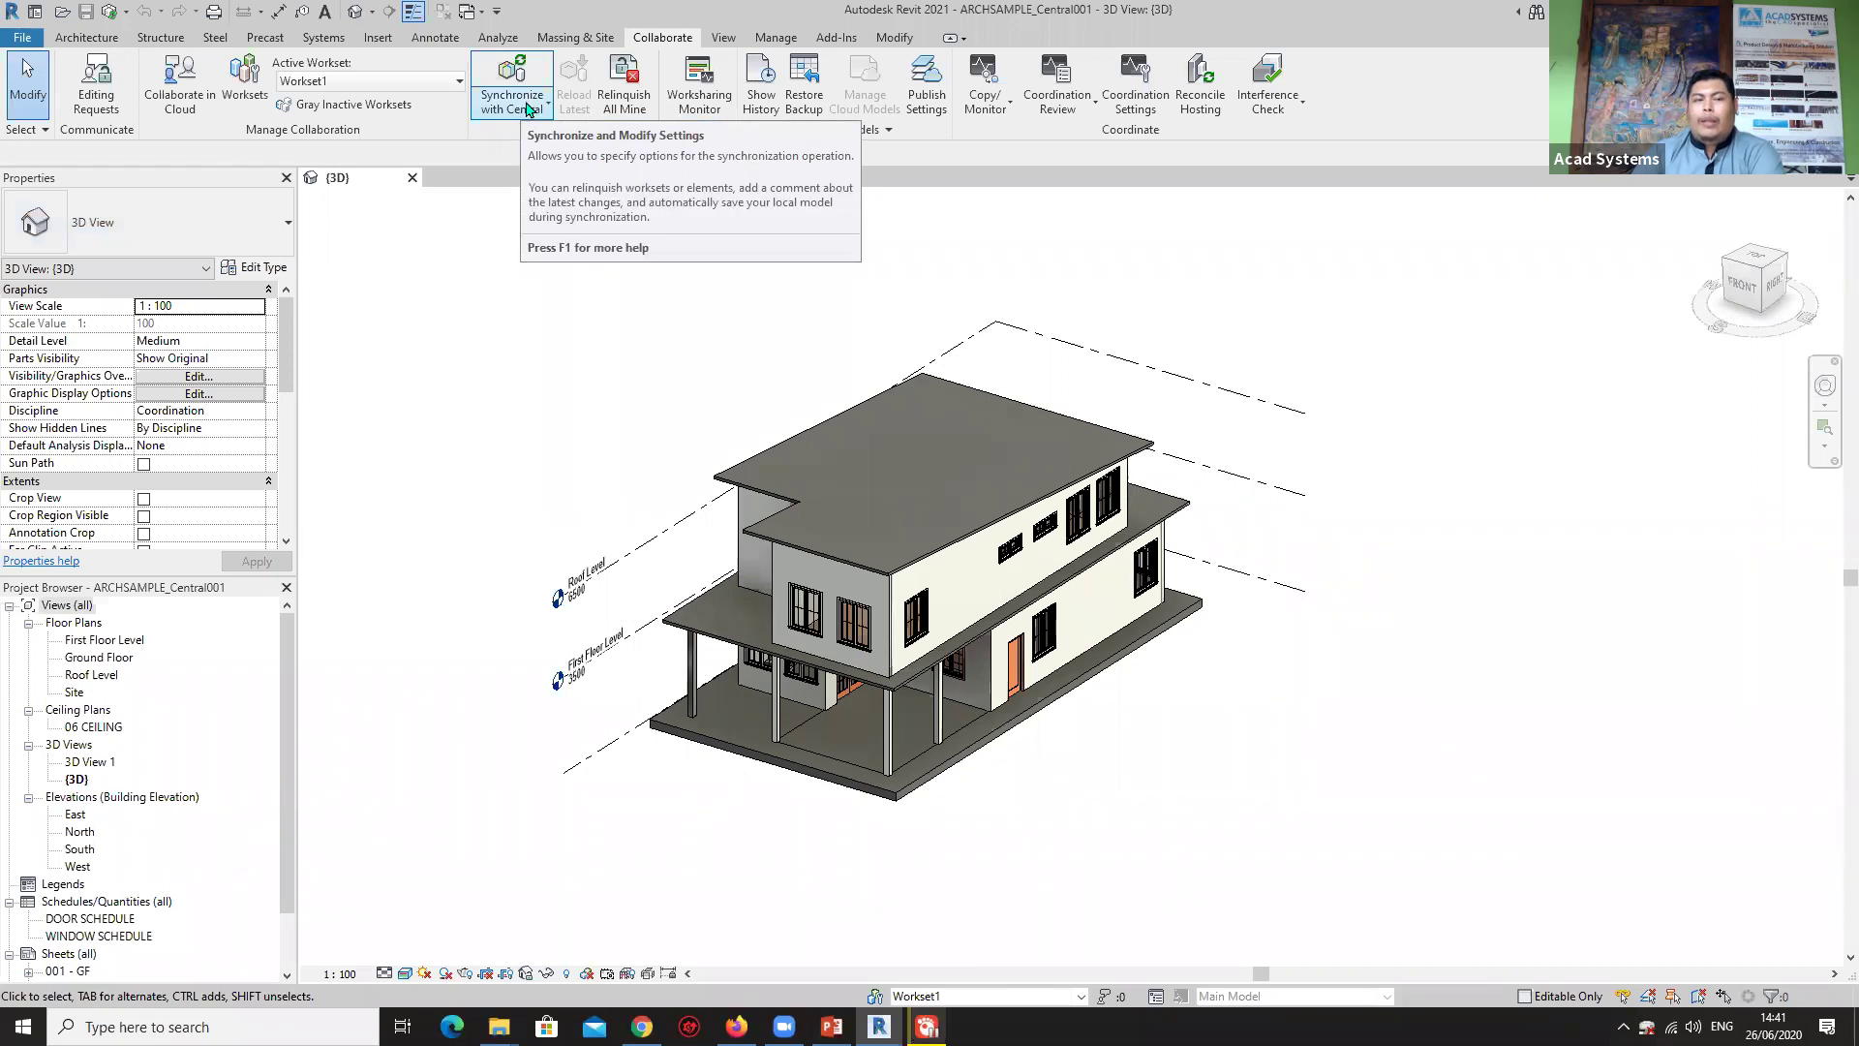
{"action": "left_click", "coordinate": [369, 83]}
{"action": "left_click", "coordinate": [369, 84]}
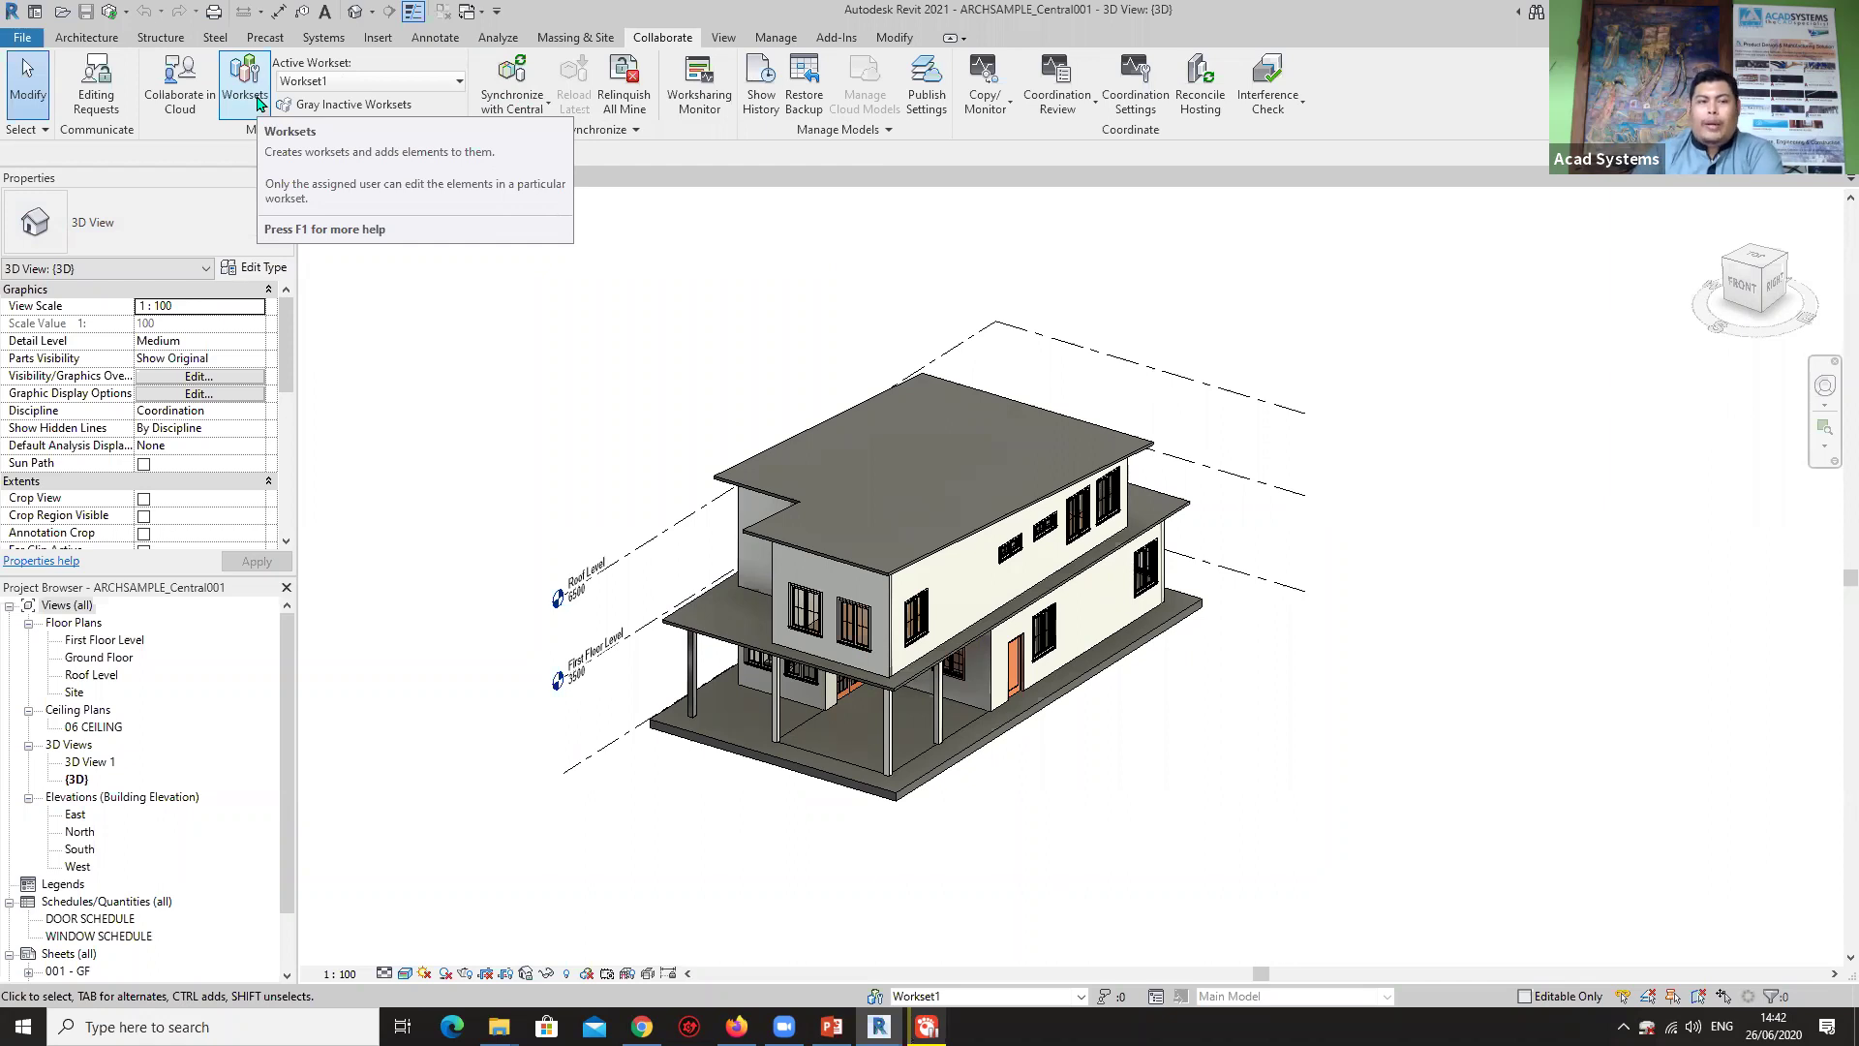
Open the Worksets dialog from the Collaborate tab.
{"action": "left_click", "coordinate": [254, 109]}
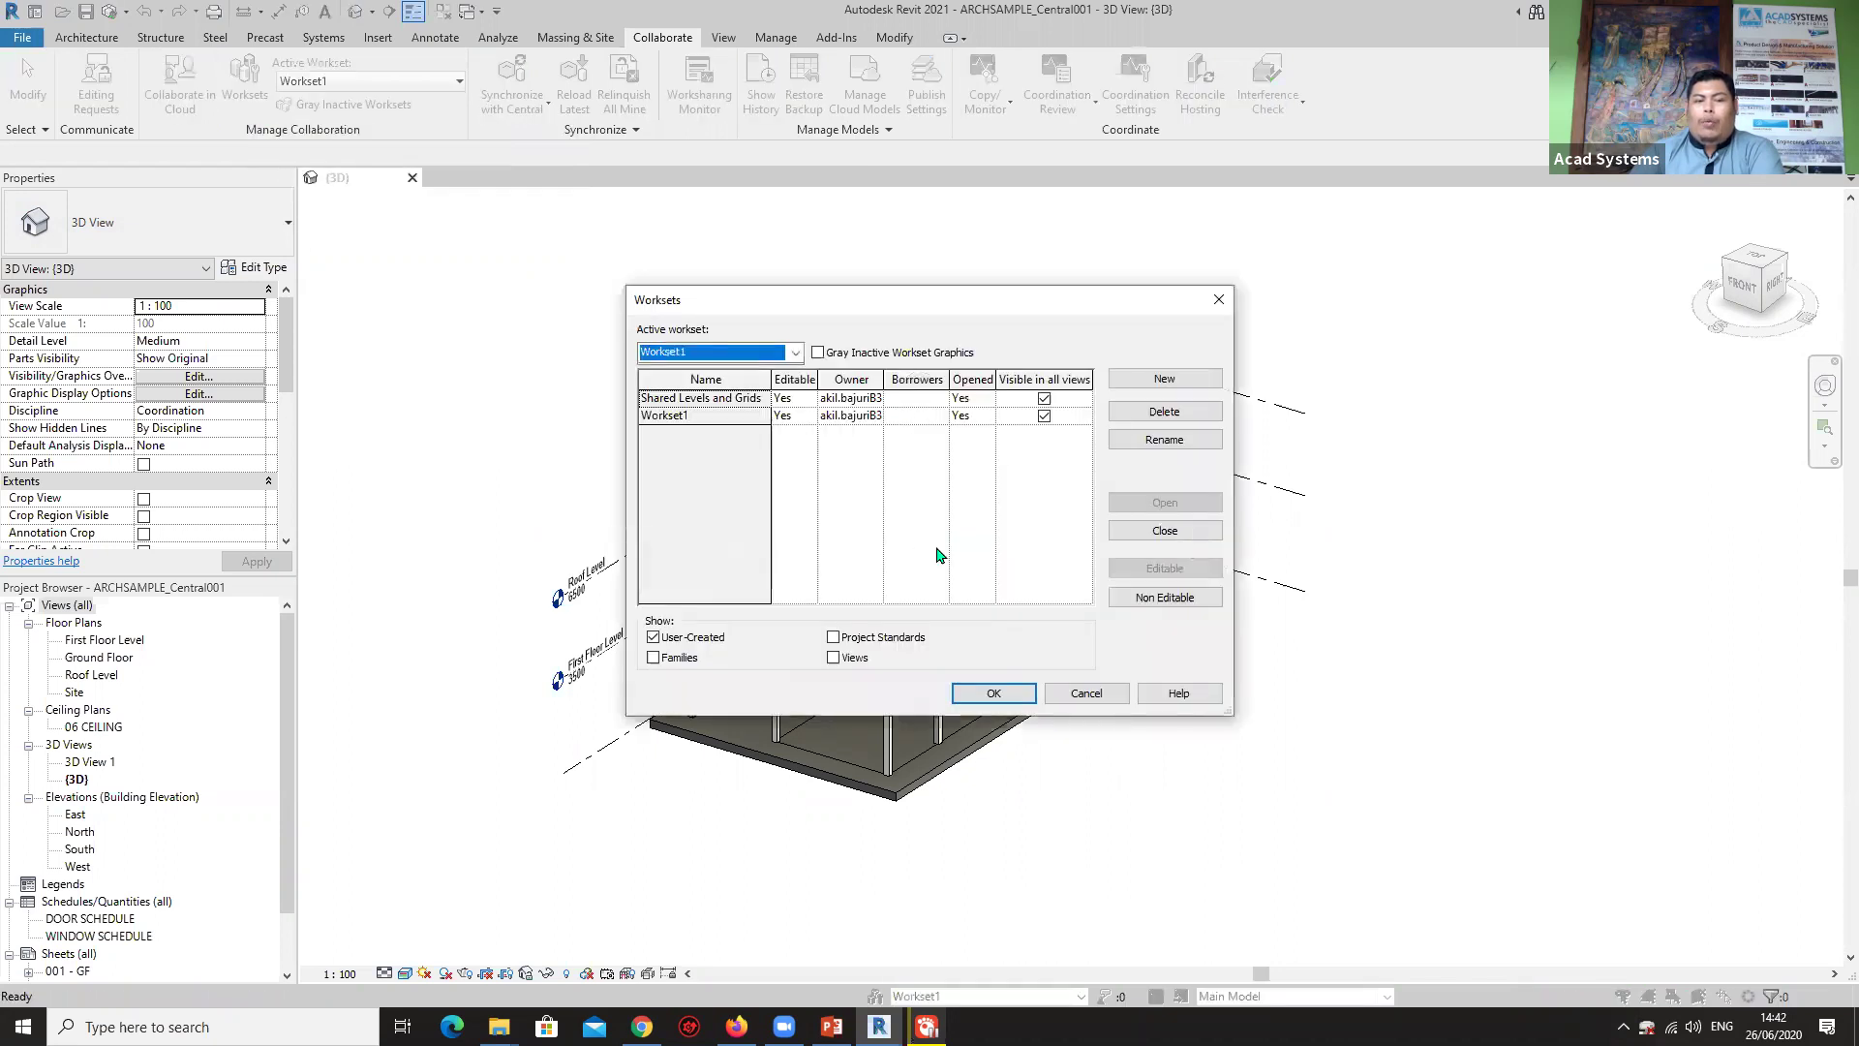
Select the Workset1 row to review the existing worksets.
{"action": "left_click", "coordinate": [647, 397]}
{"action": "left_click", "coordinate": [794, 415]}
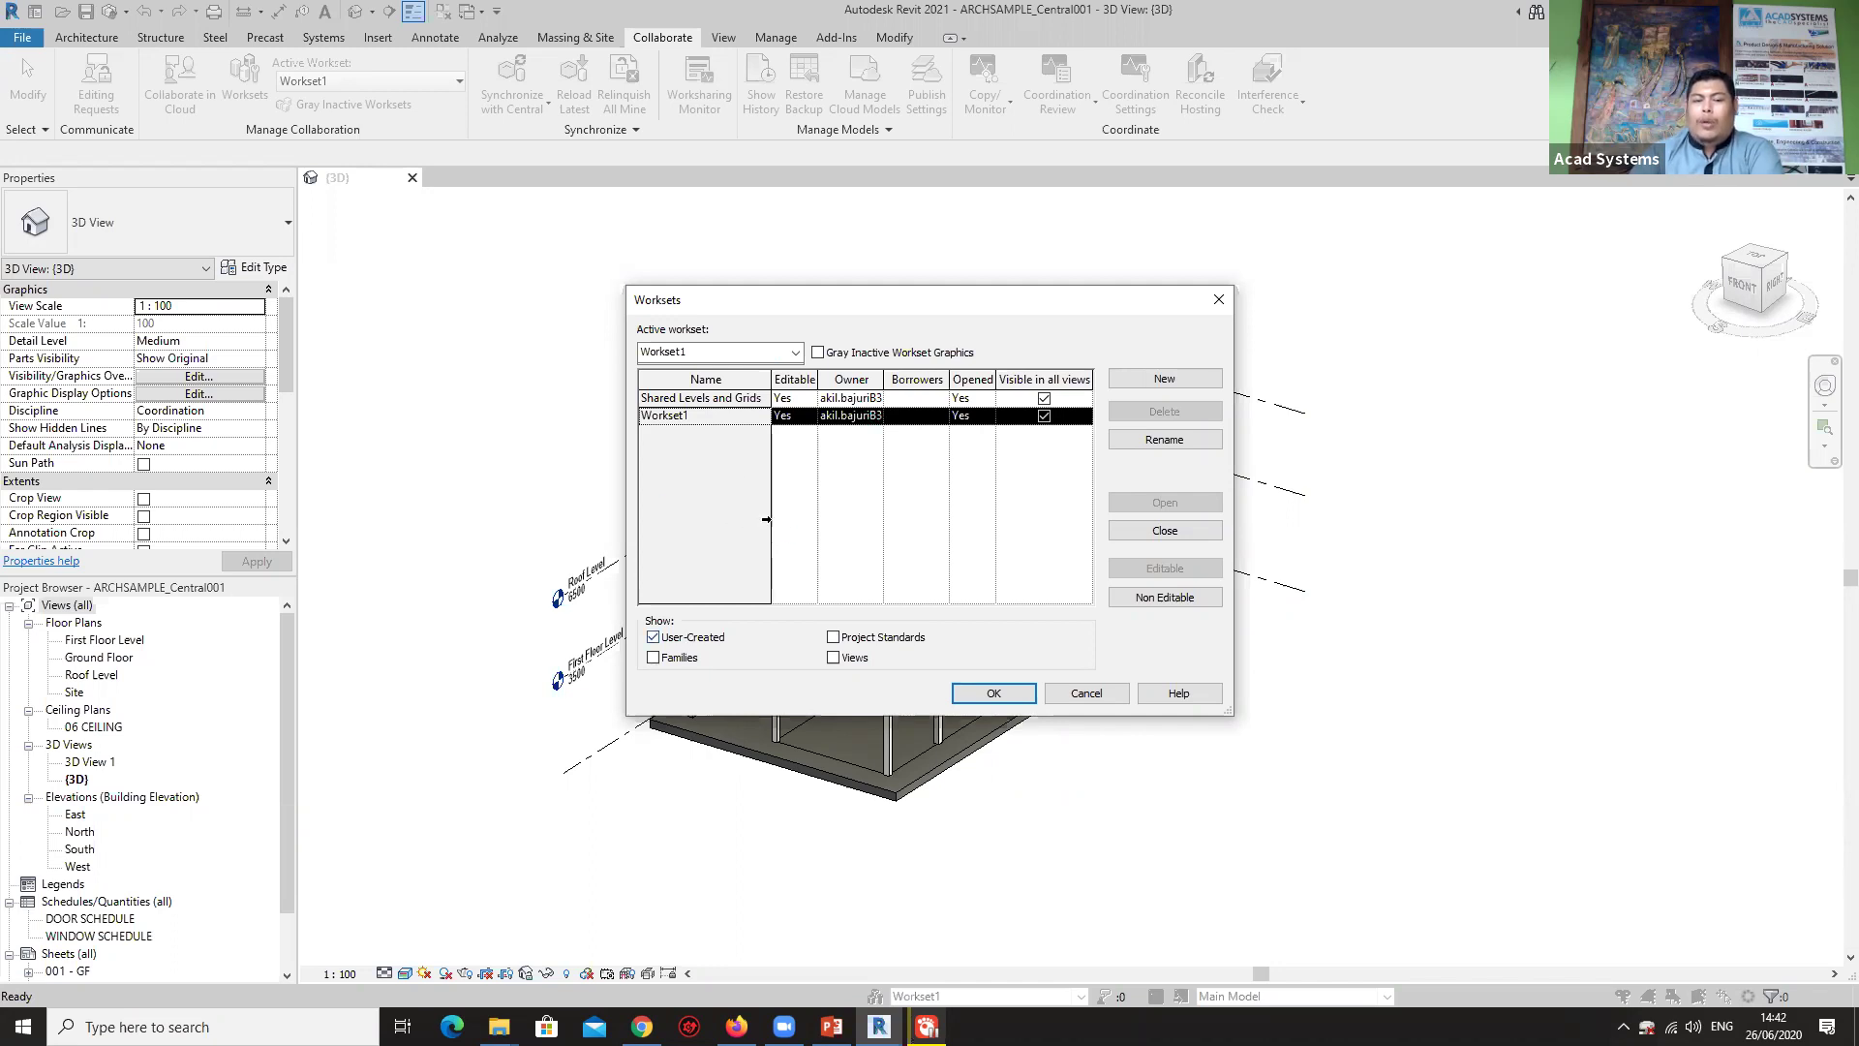
Create three new worksets named GF, 1F and Stair.
{"action": "left_click", "coordinate": [1163, 380]}
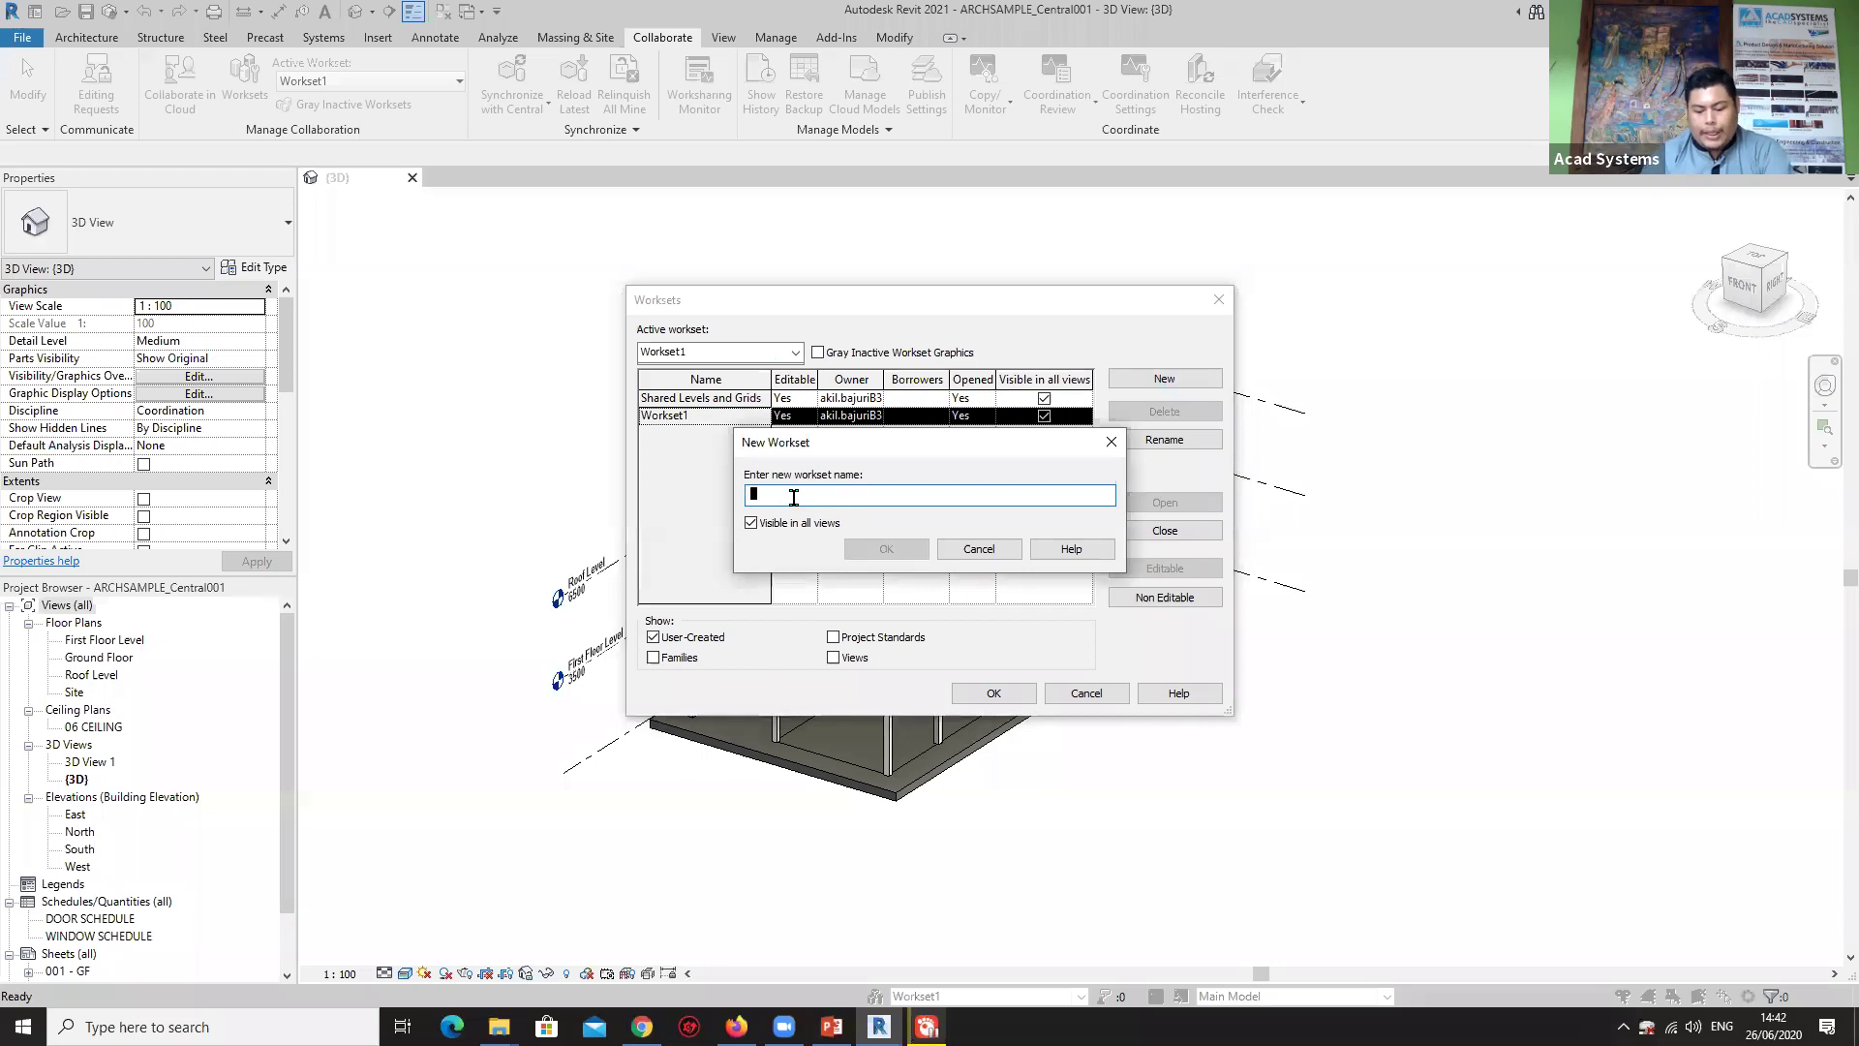
{"action": "type", "text": "If"}
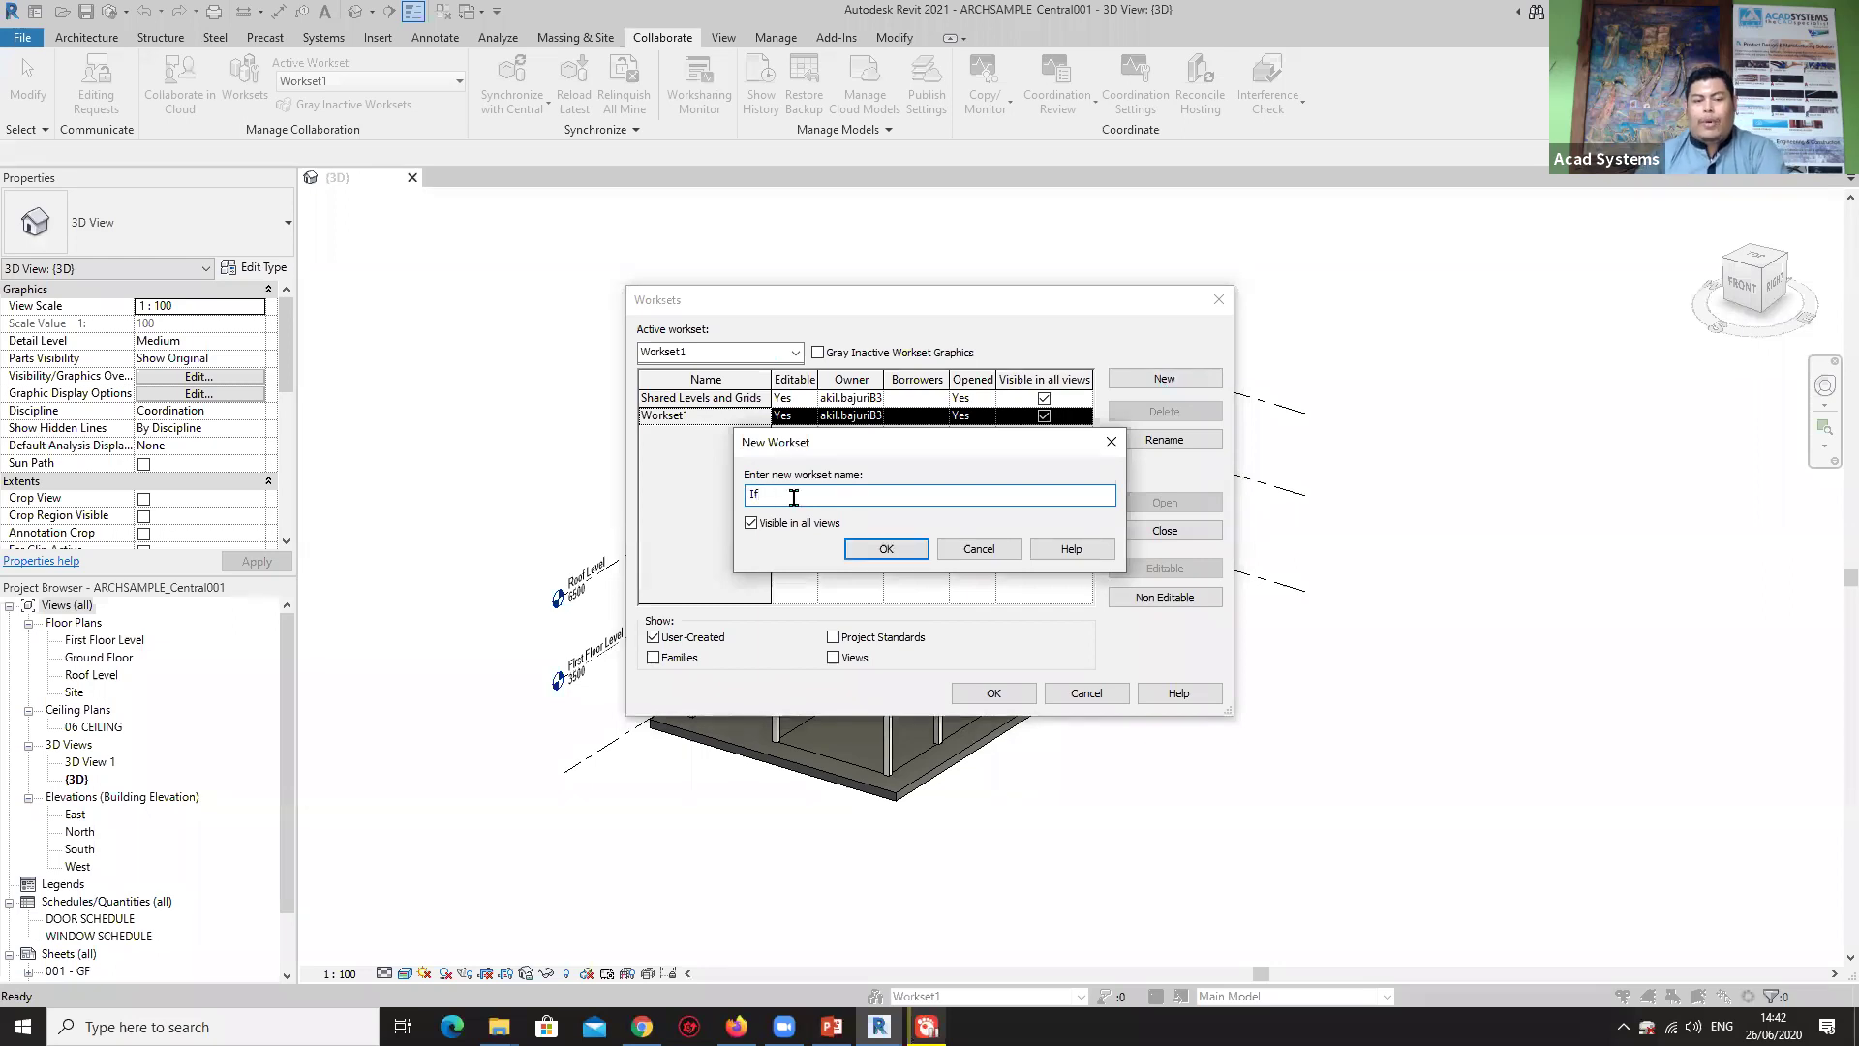
{"action": "key", "text": "BackSpace"}
{"action": "key", "text": "BackSpace"}
{"action": "type", "text": "GF"}
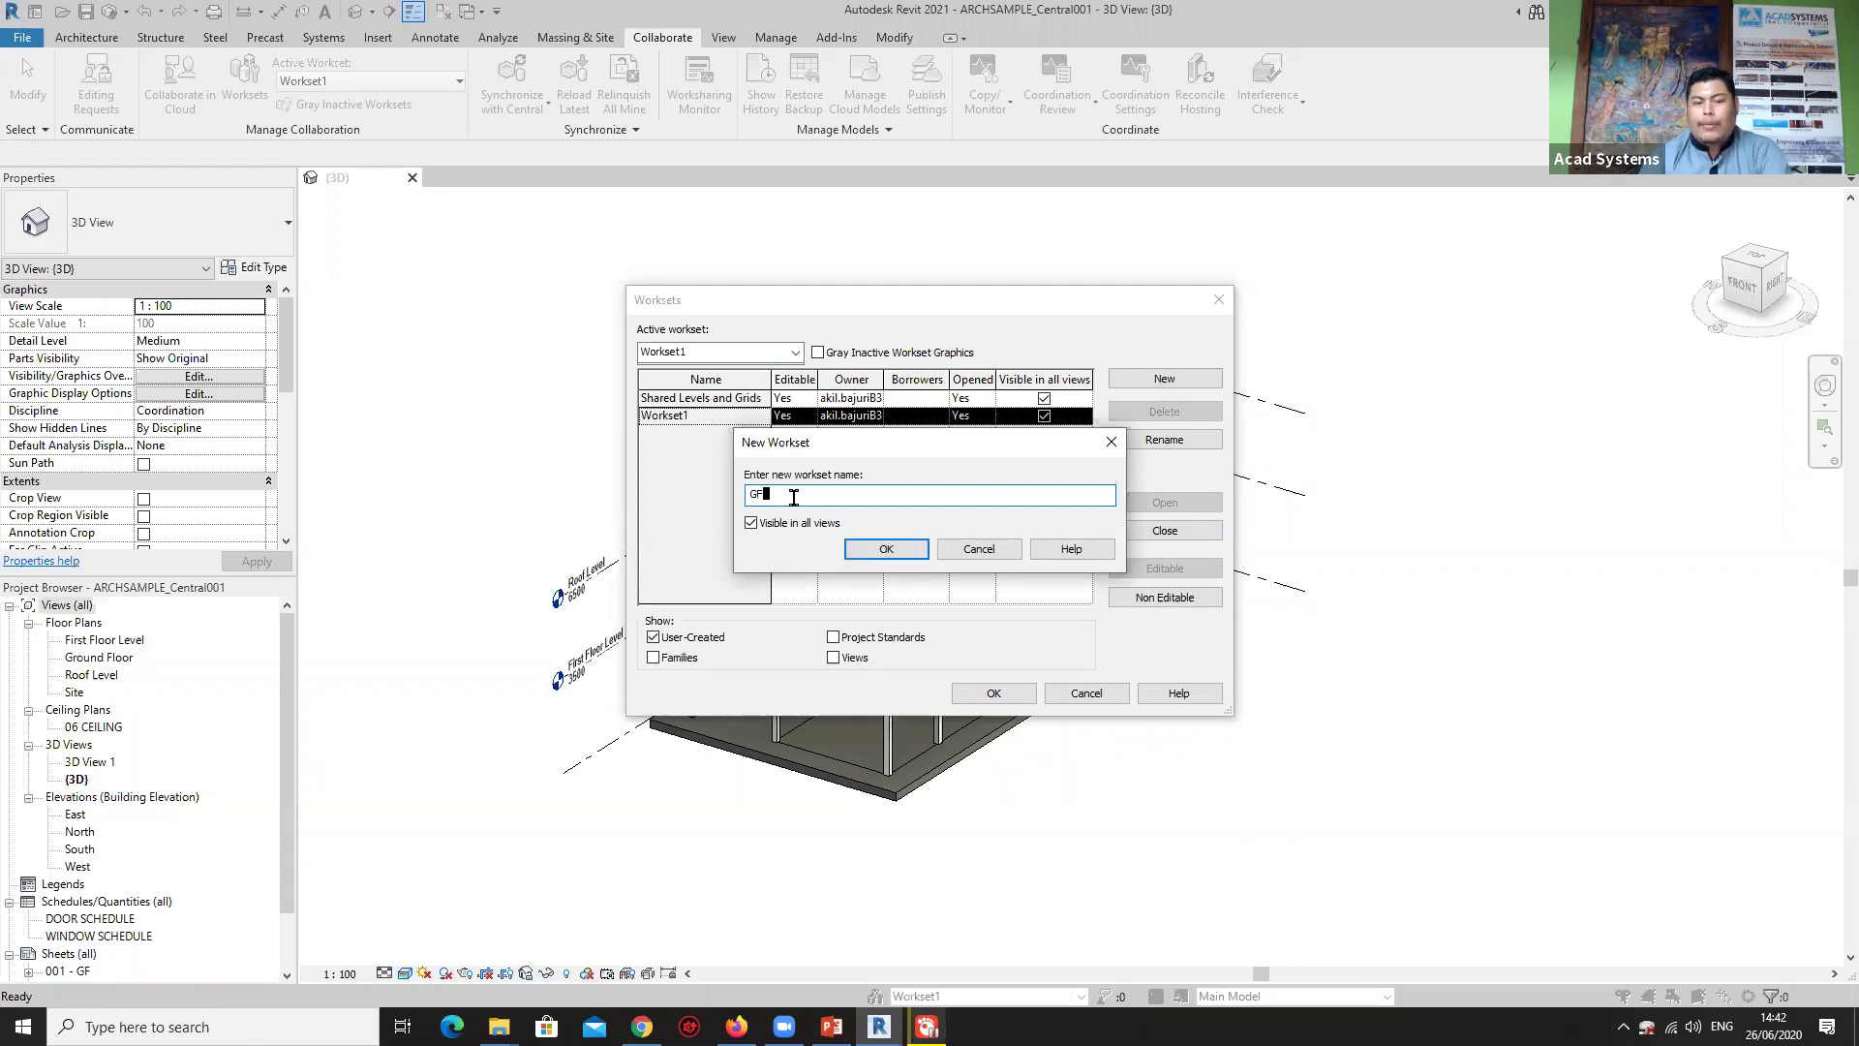
{"action": "left_click", "coordinate": [885, 548]}
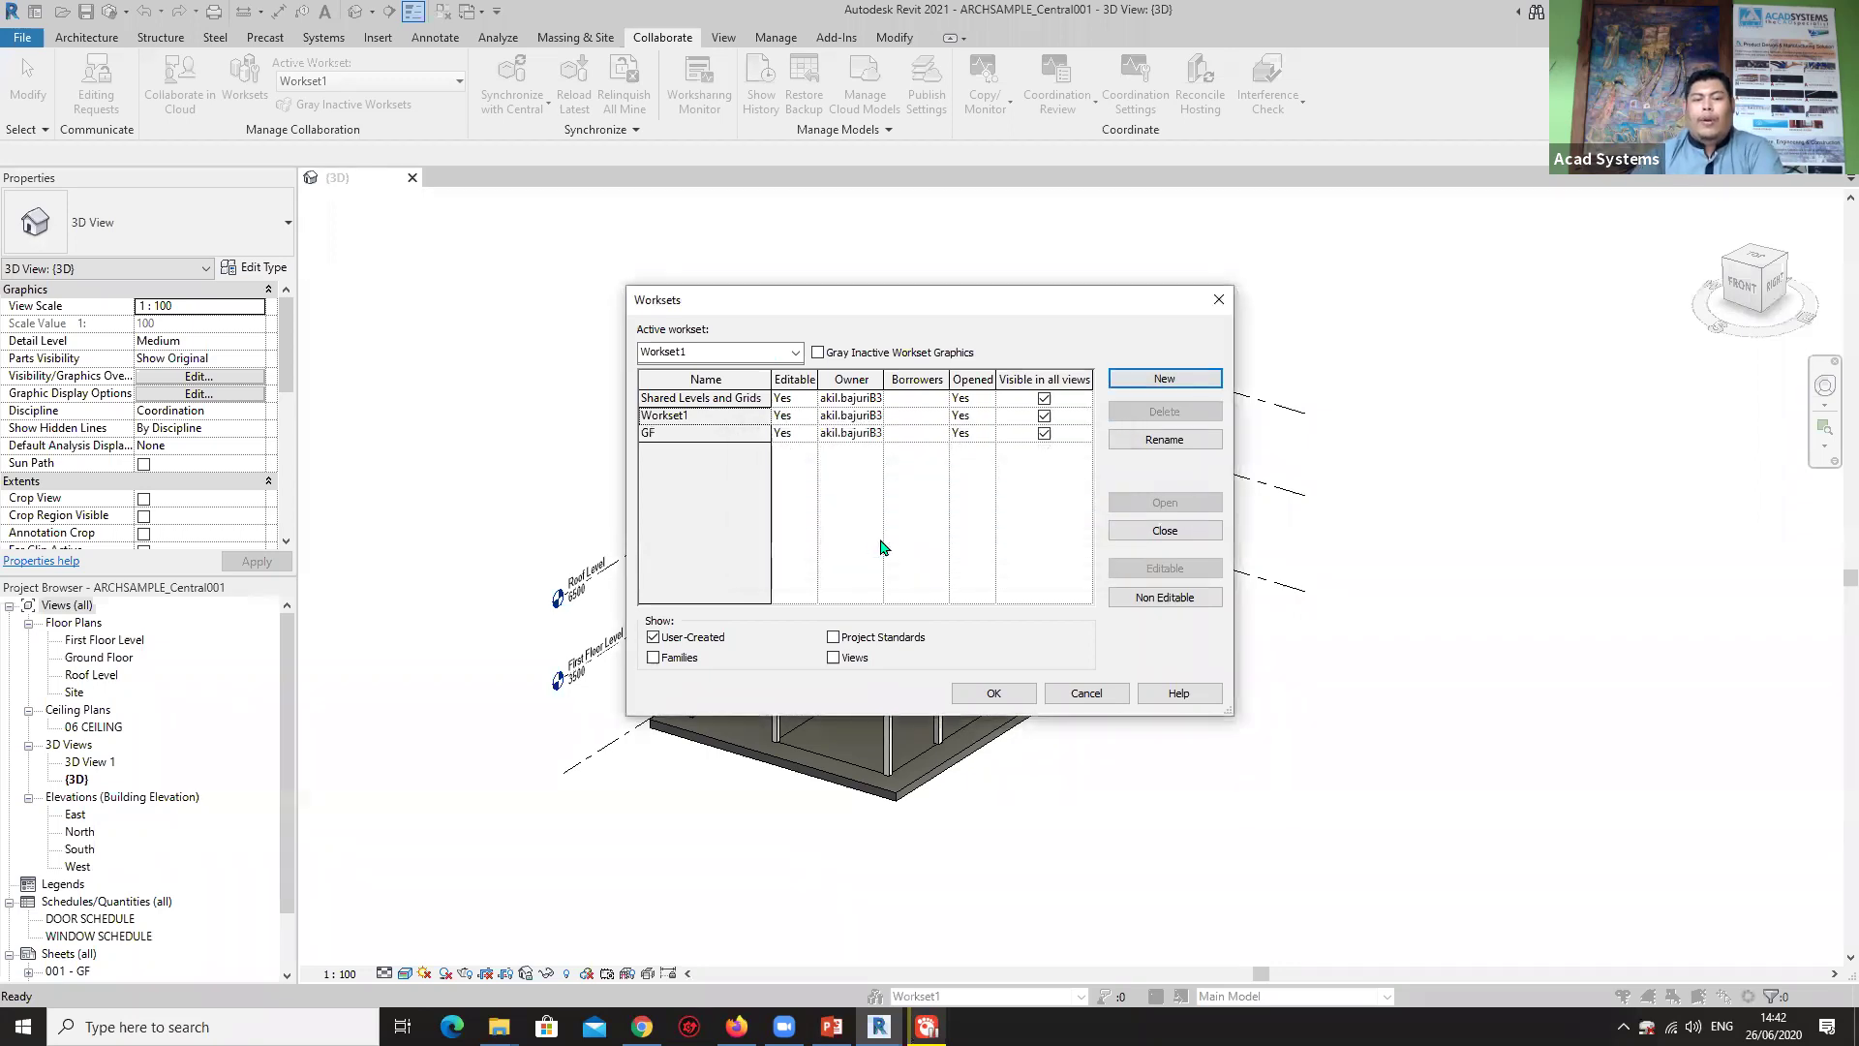
{"action": "left_click", "coordinate": [1218, 386]}
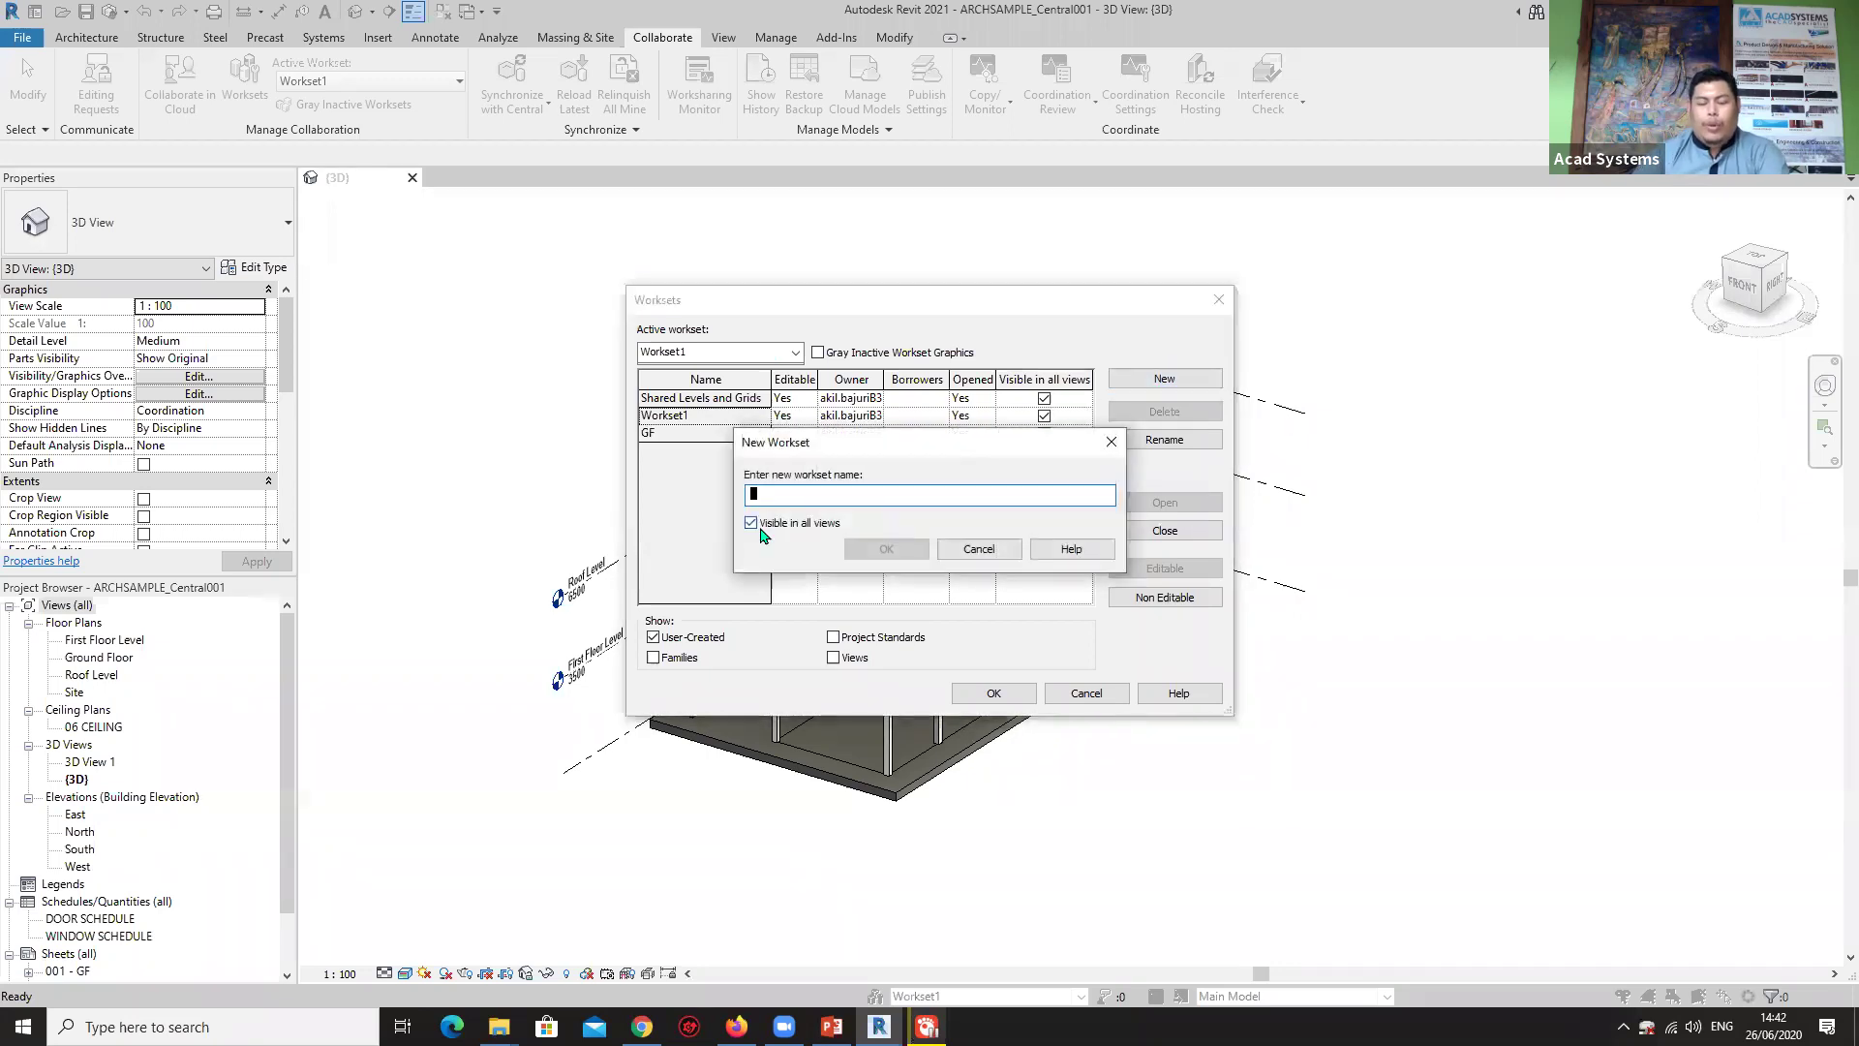
{"action": "type", "text": "1f"}
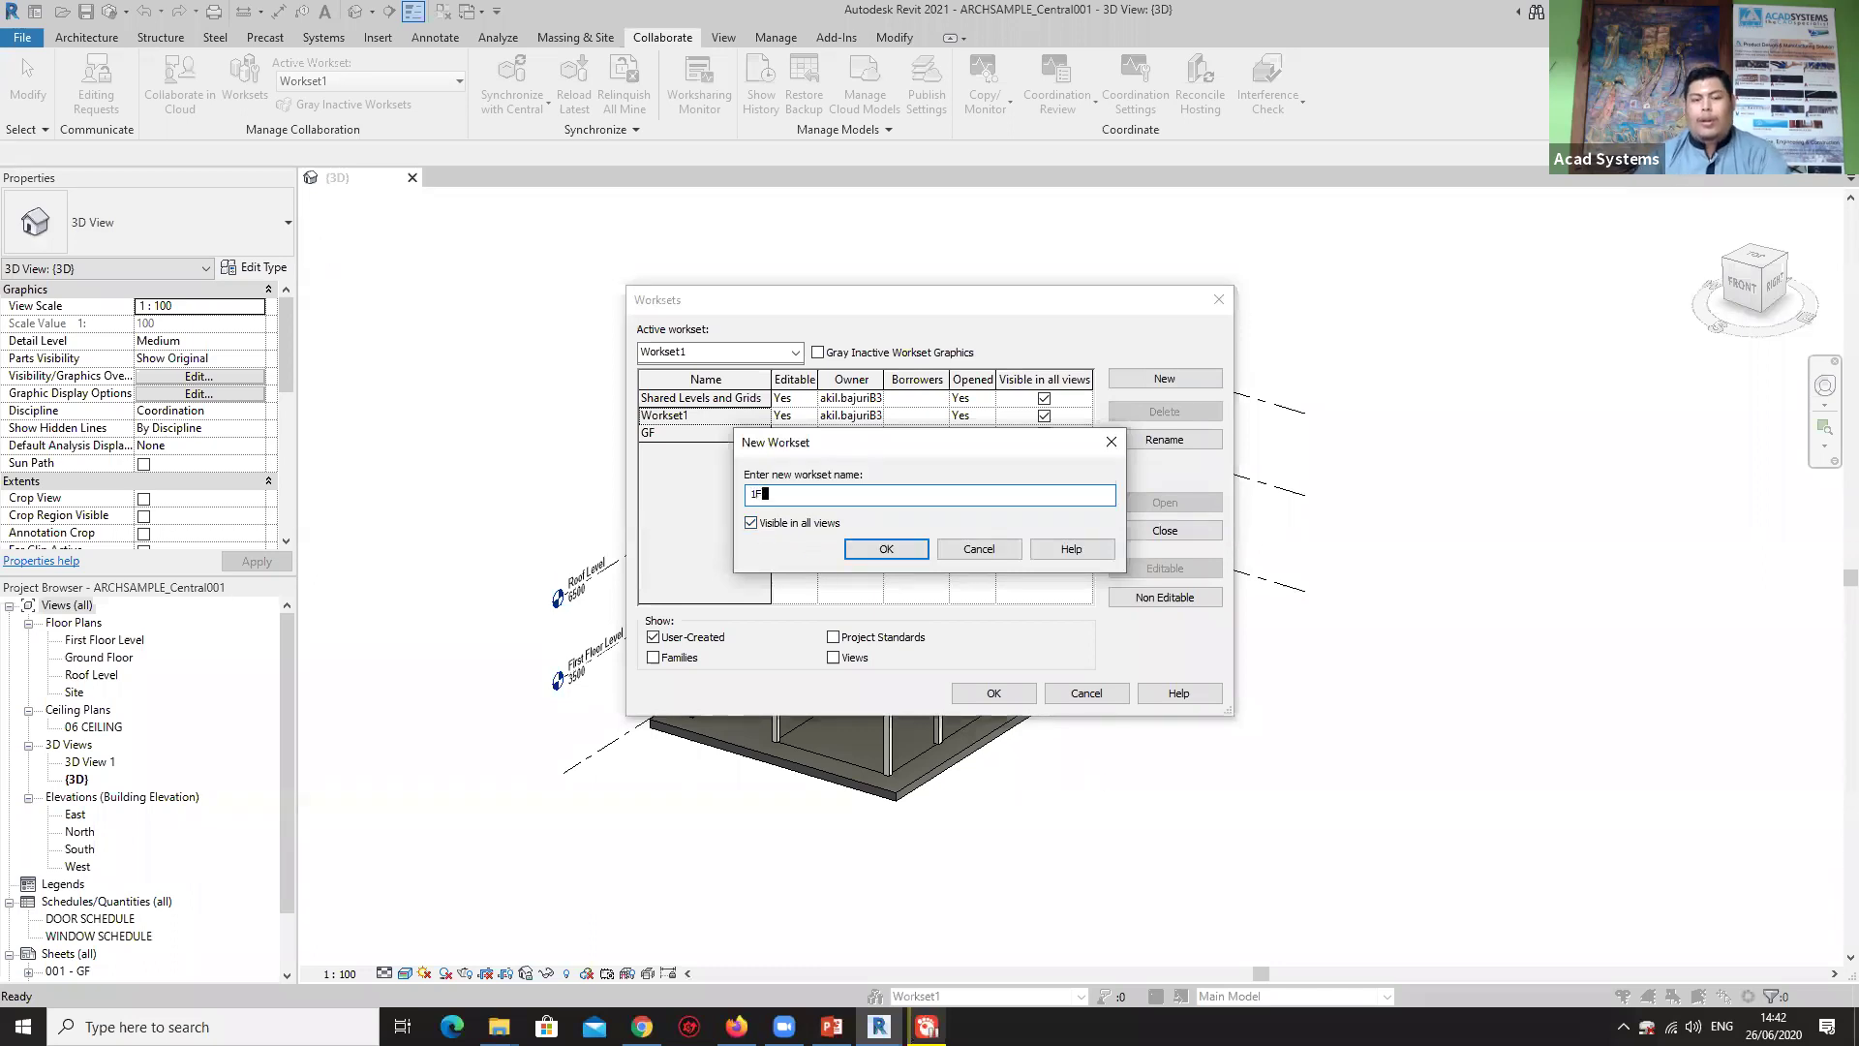
{"action": "left_click", "coordinate": [883, 548]}
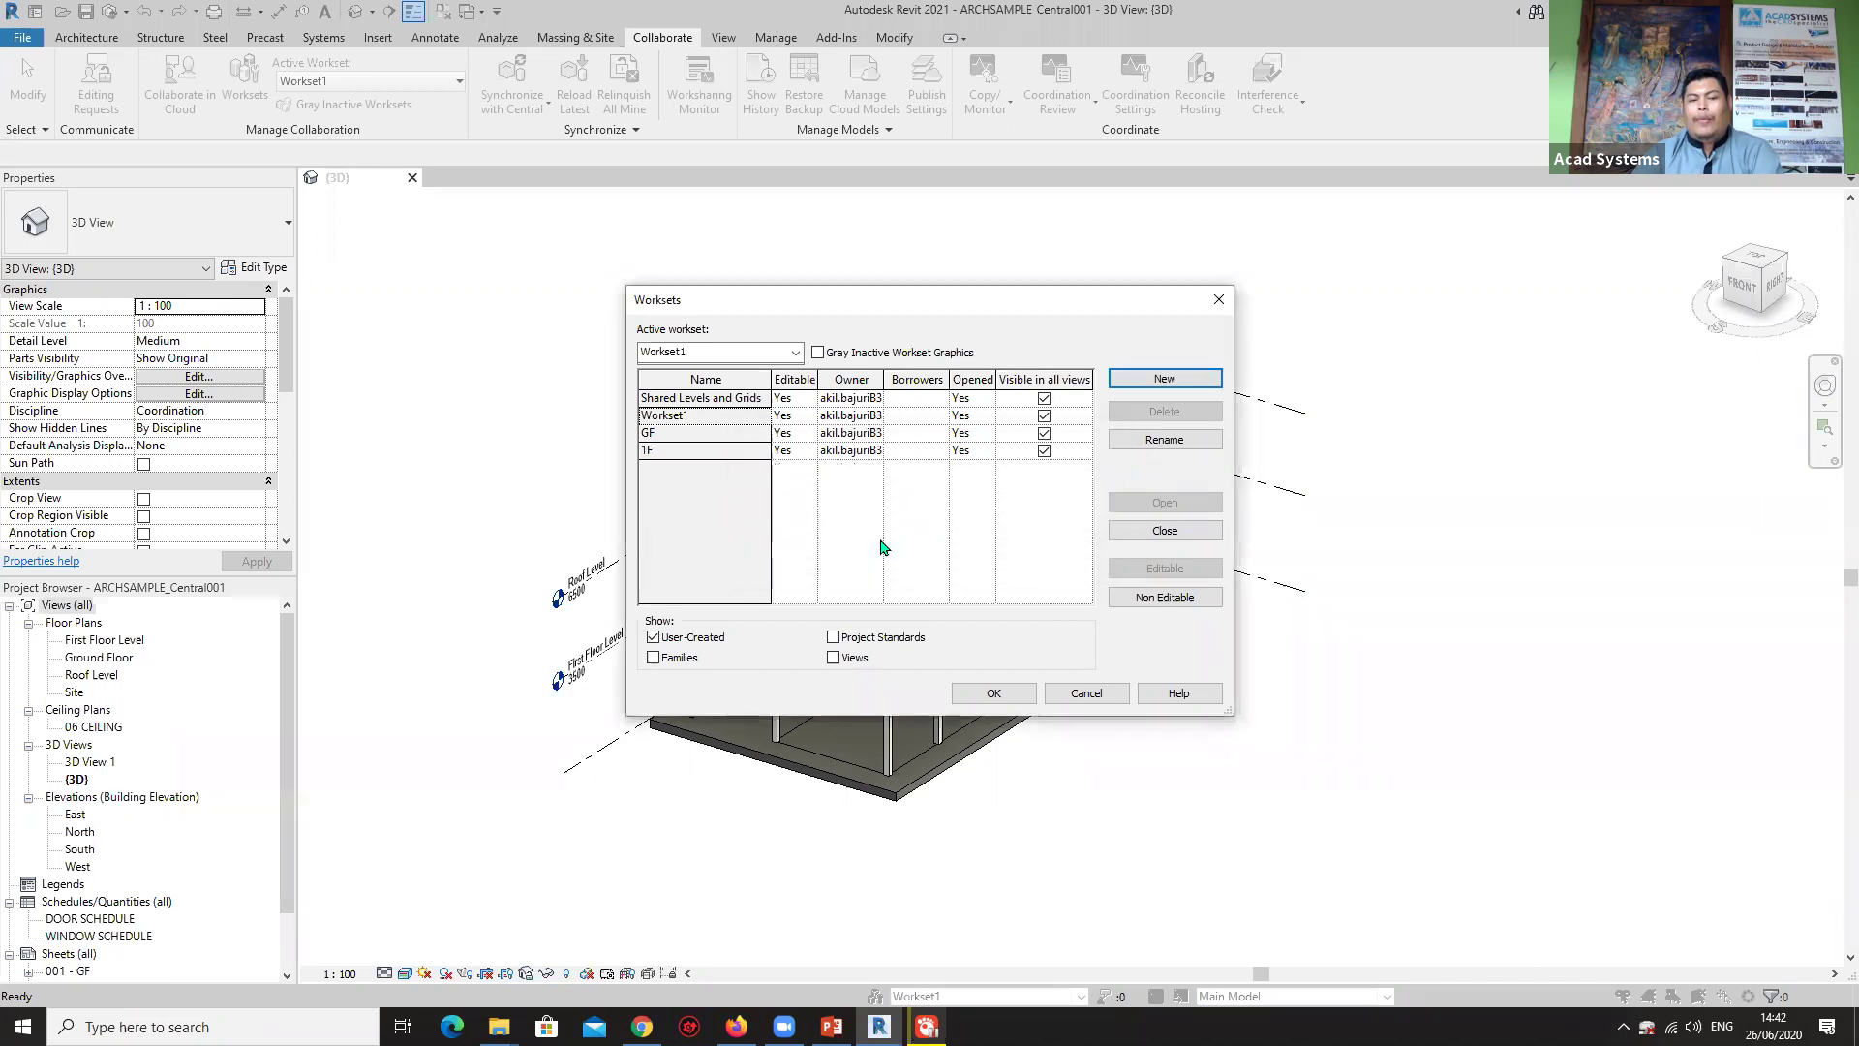
{"action": "left_click", "coordinate": [1164, 378]}
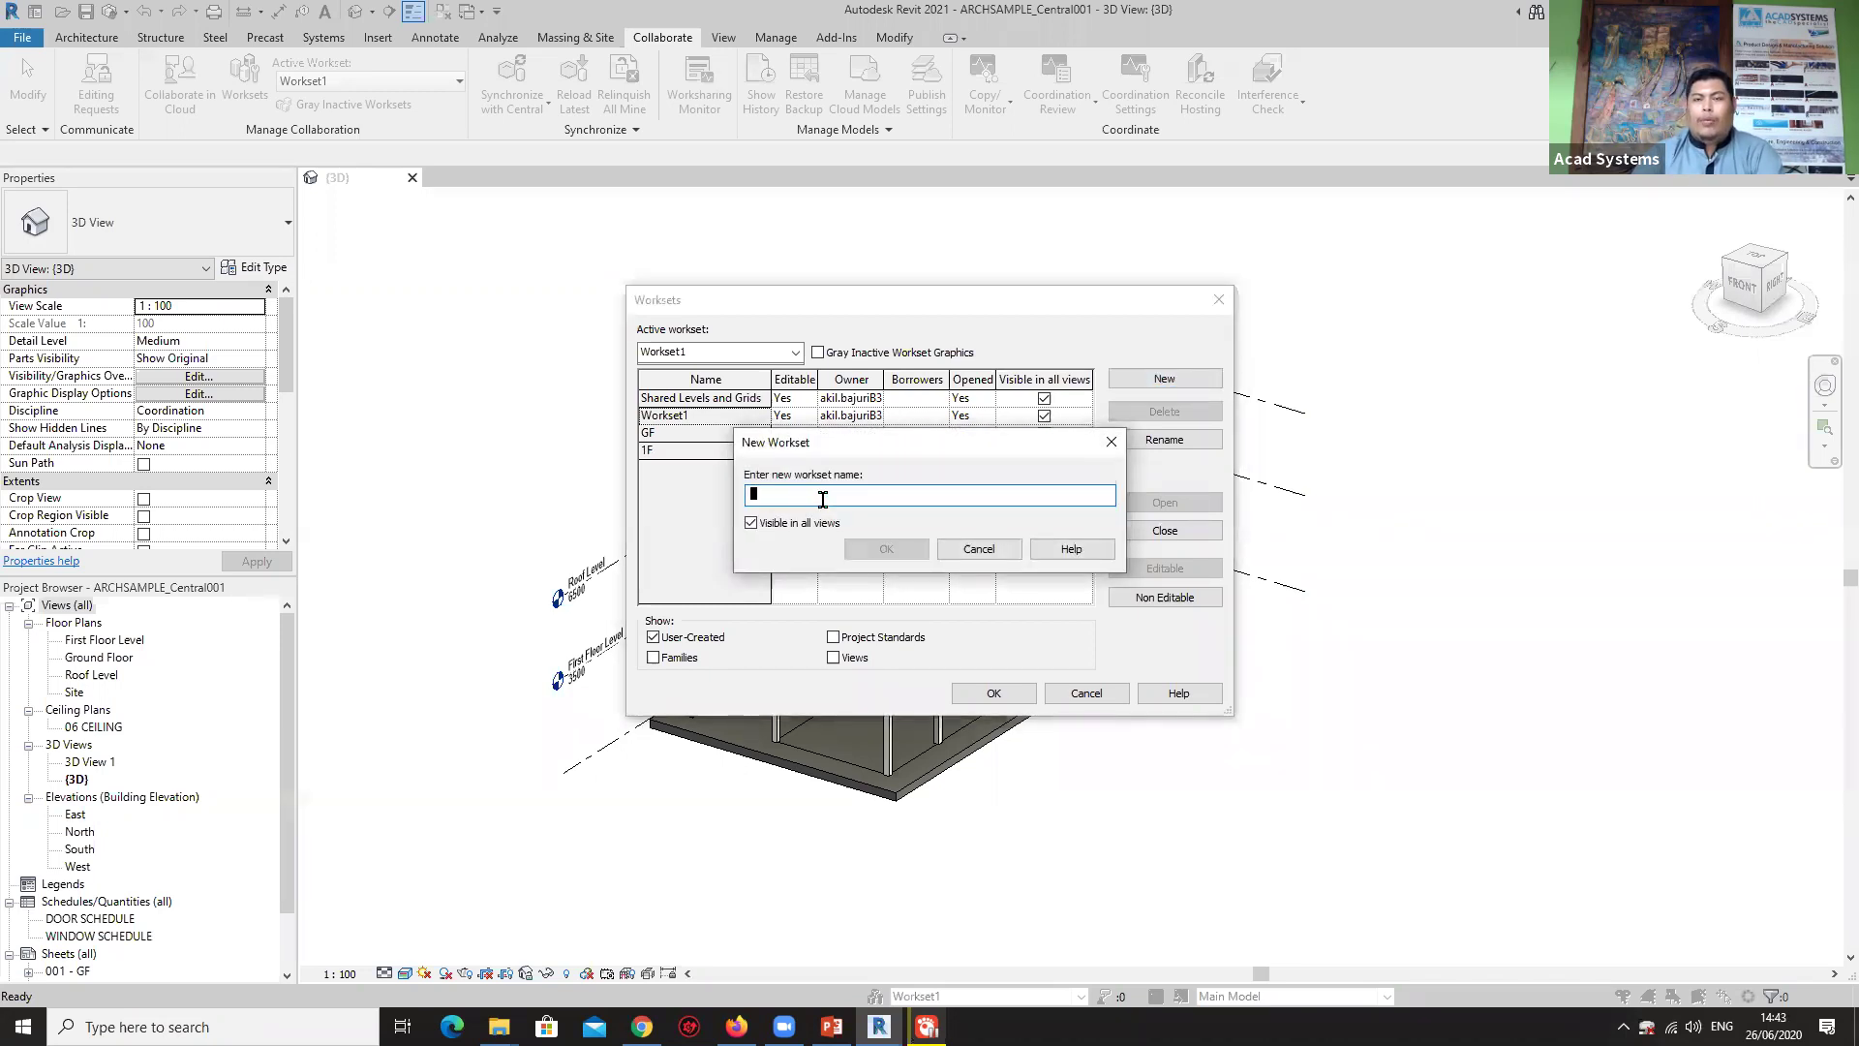
{"action": "type", "text": "Stair"}
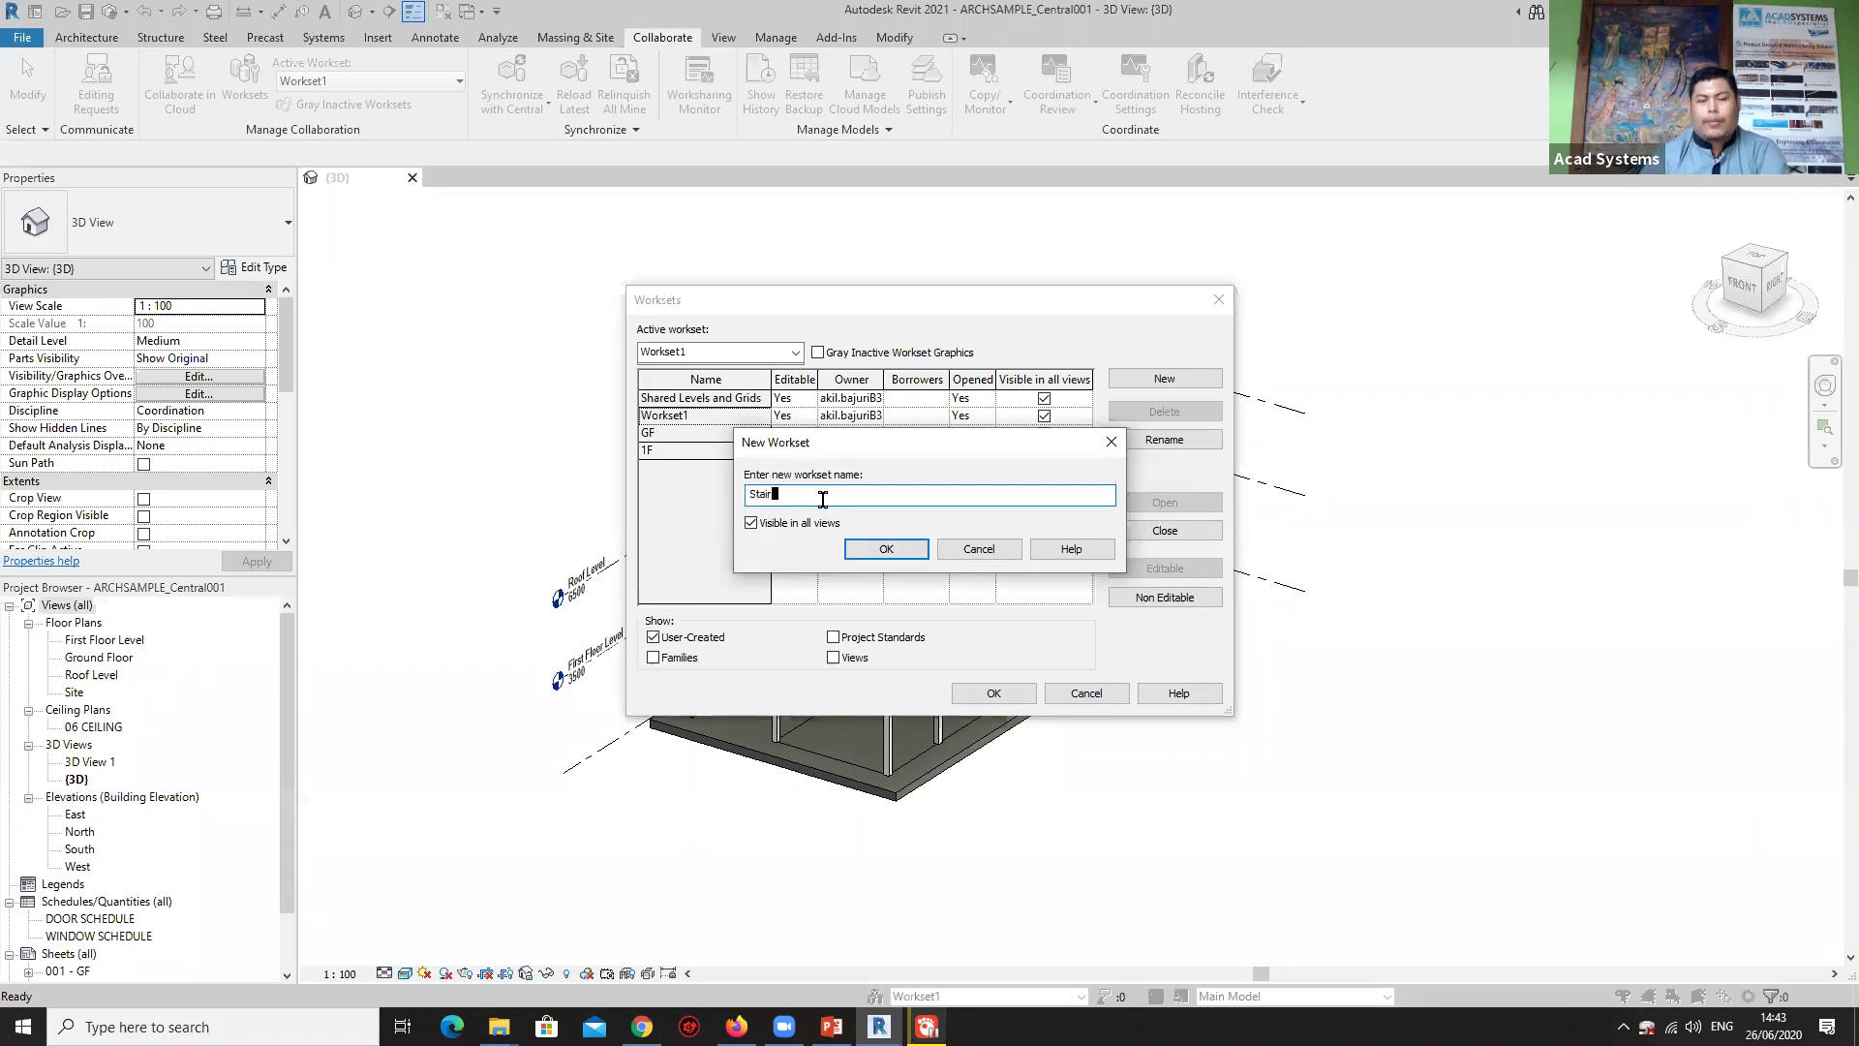
{"action": "left_click", "coordinate": [883, 549]}
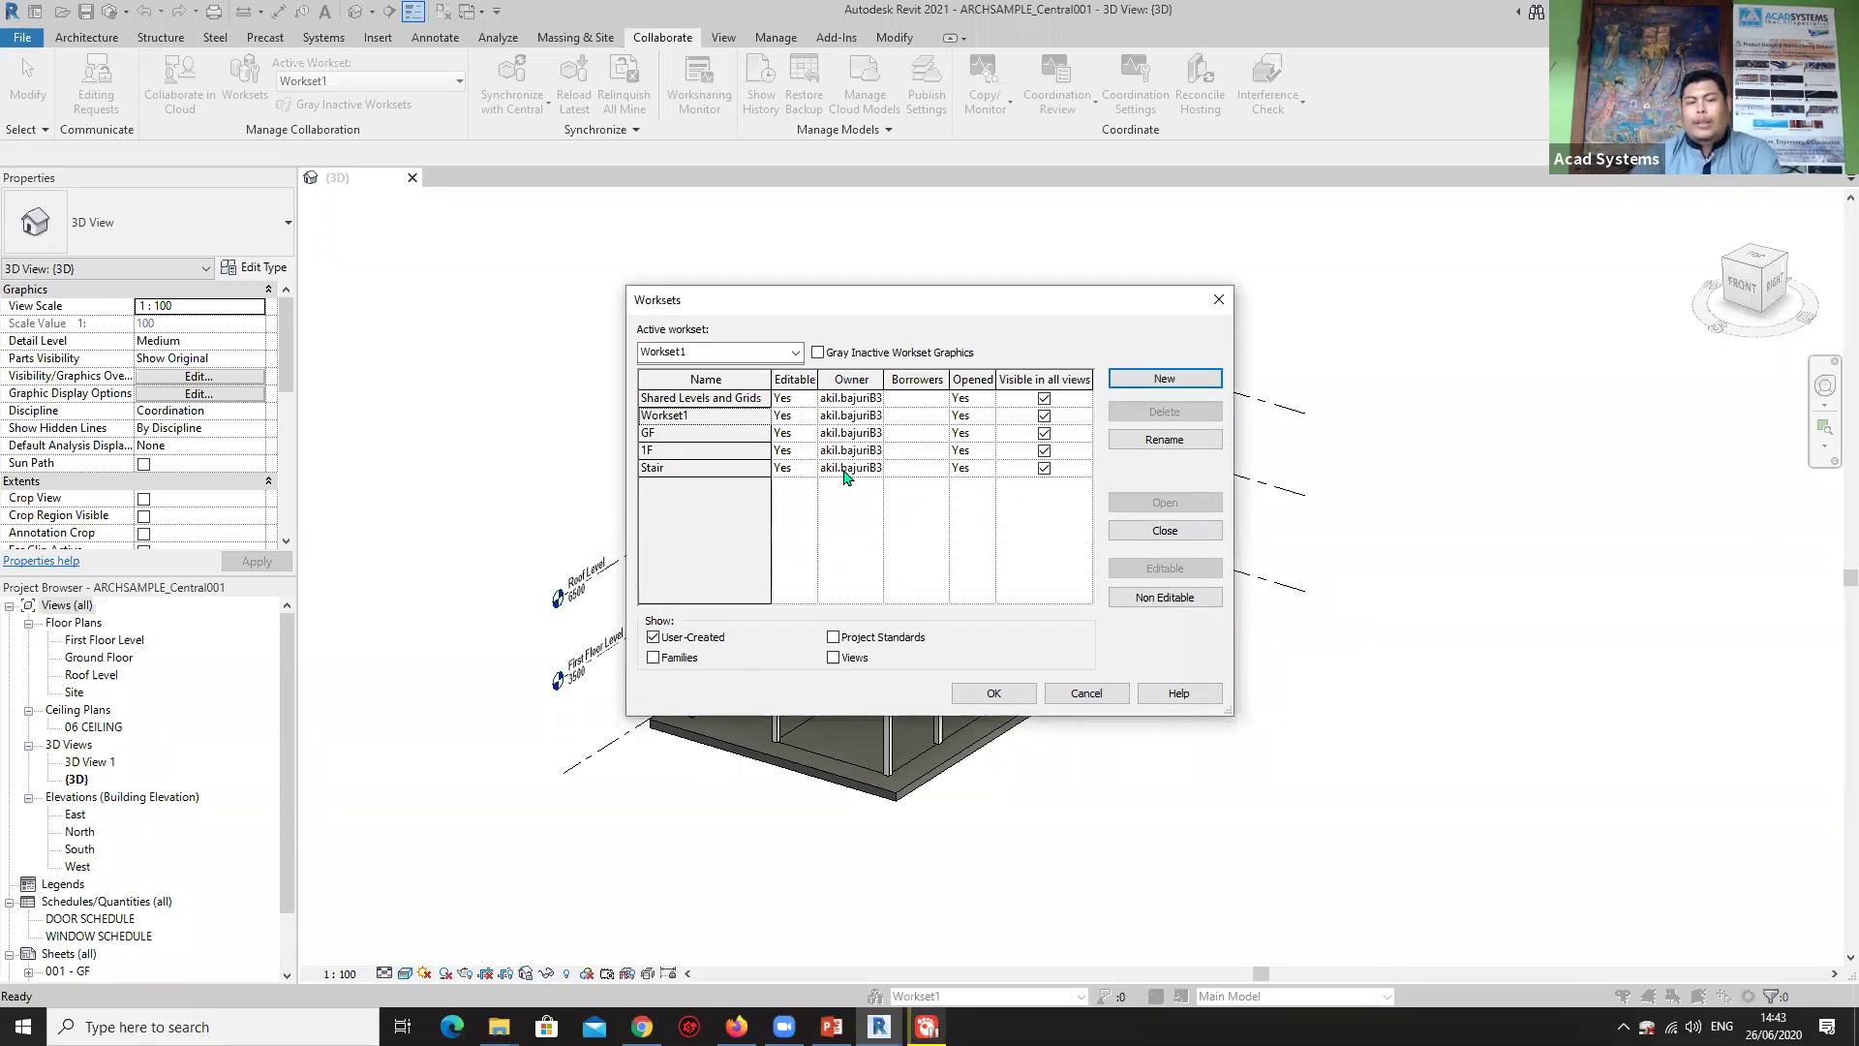
Try making GF non-editable, dismiss the synchronize-first warning, and apply the workset changes.
{"action": "left_click", "coordinate": [809, 432]}
{"action": "left_click", "coordinate": [809, 432]}
{"action": "left_click", "coordinate": [786, 467]}
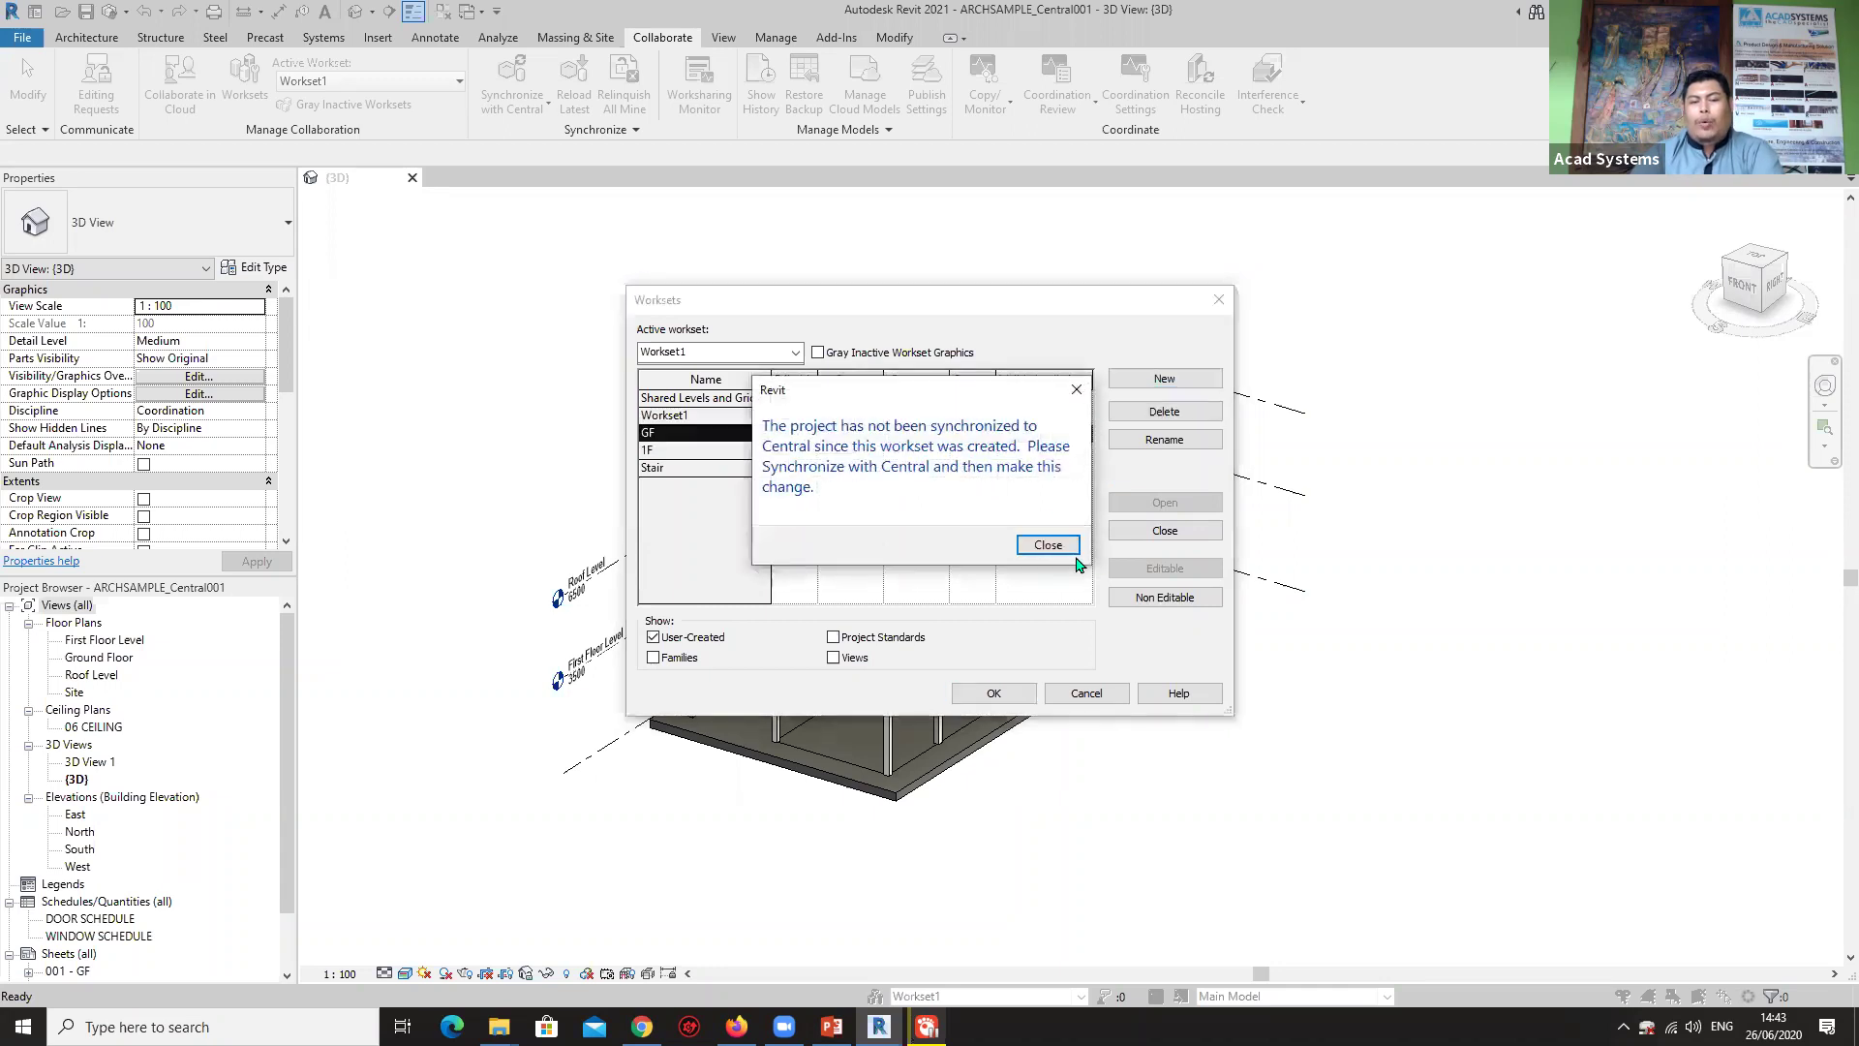
{"action": "left_click", "coordinate": [1047, 544]}
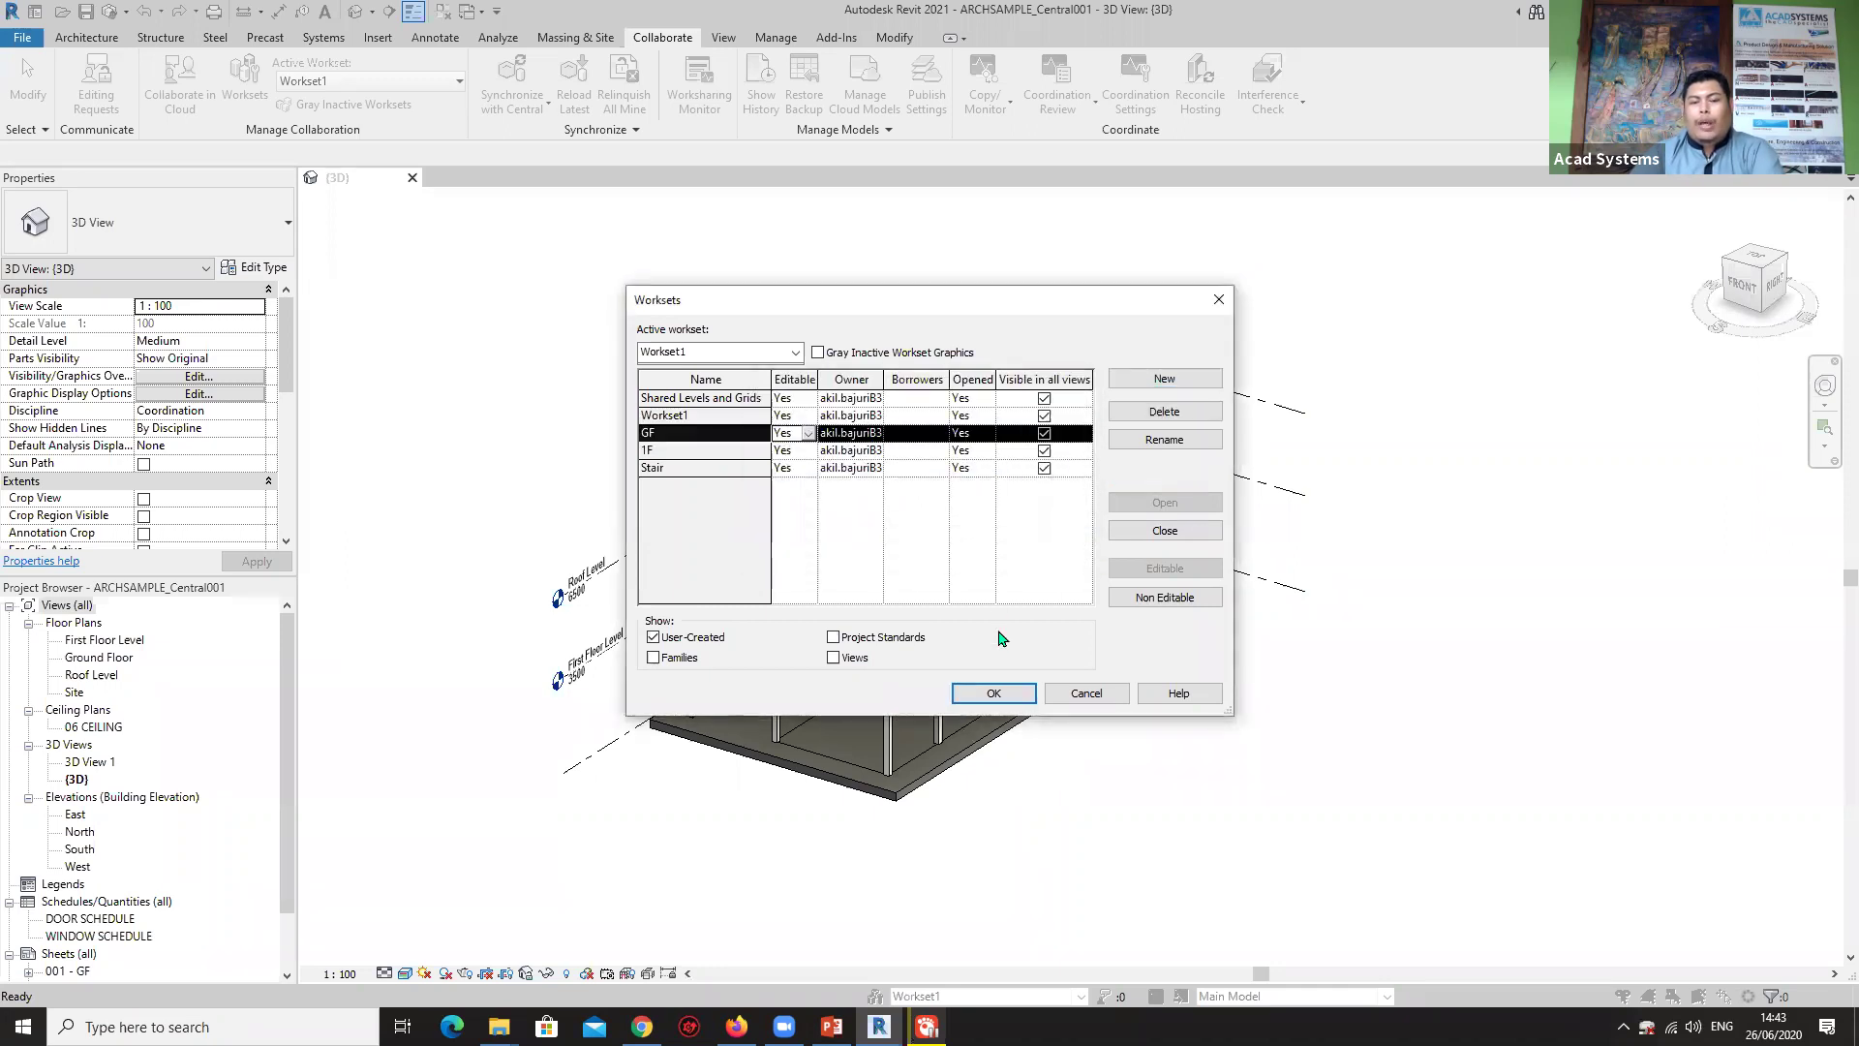
{"action": "left_click", "coordinate": [993, 695]}
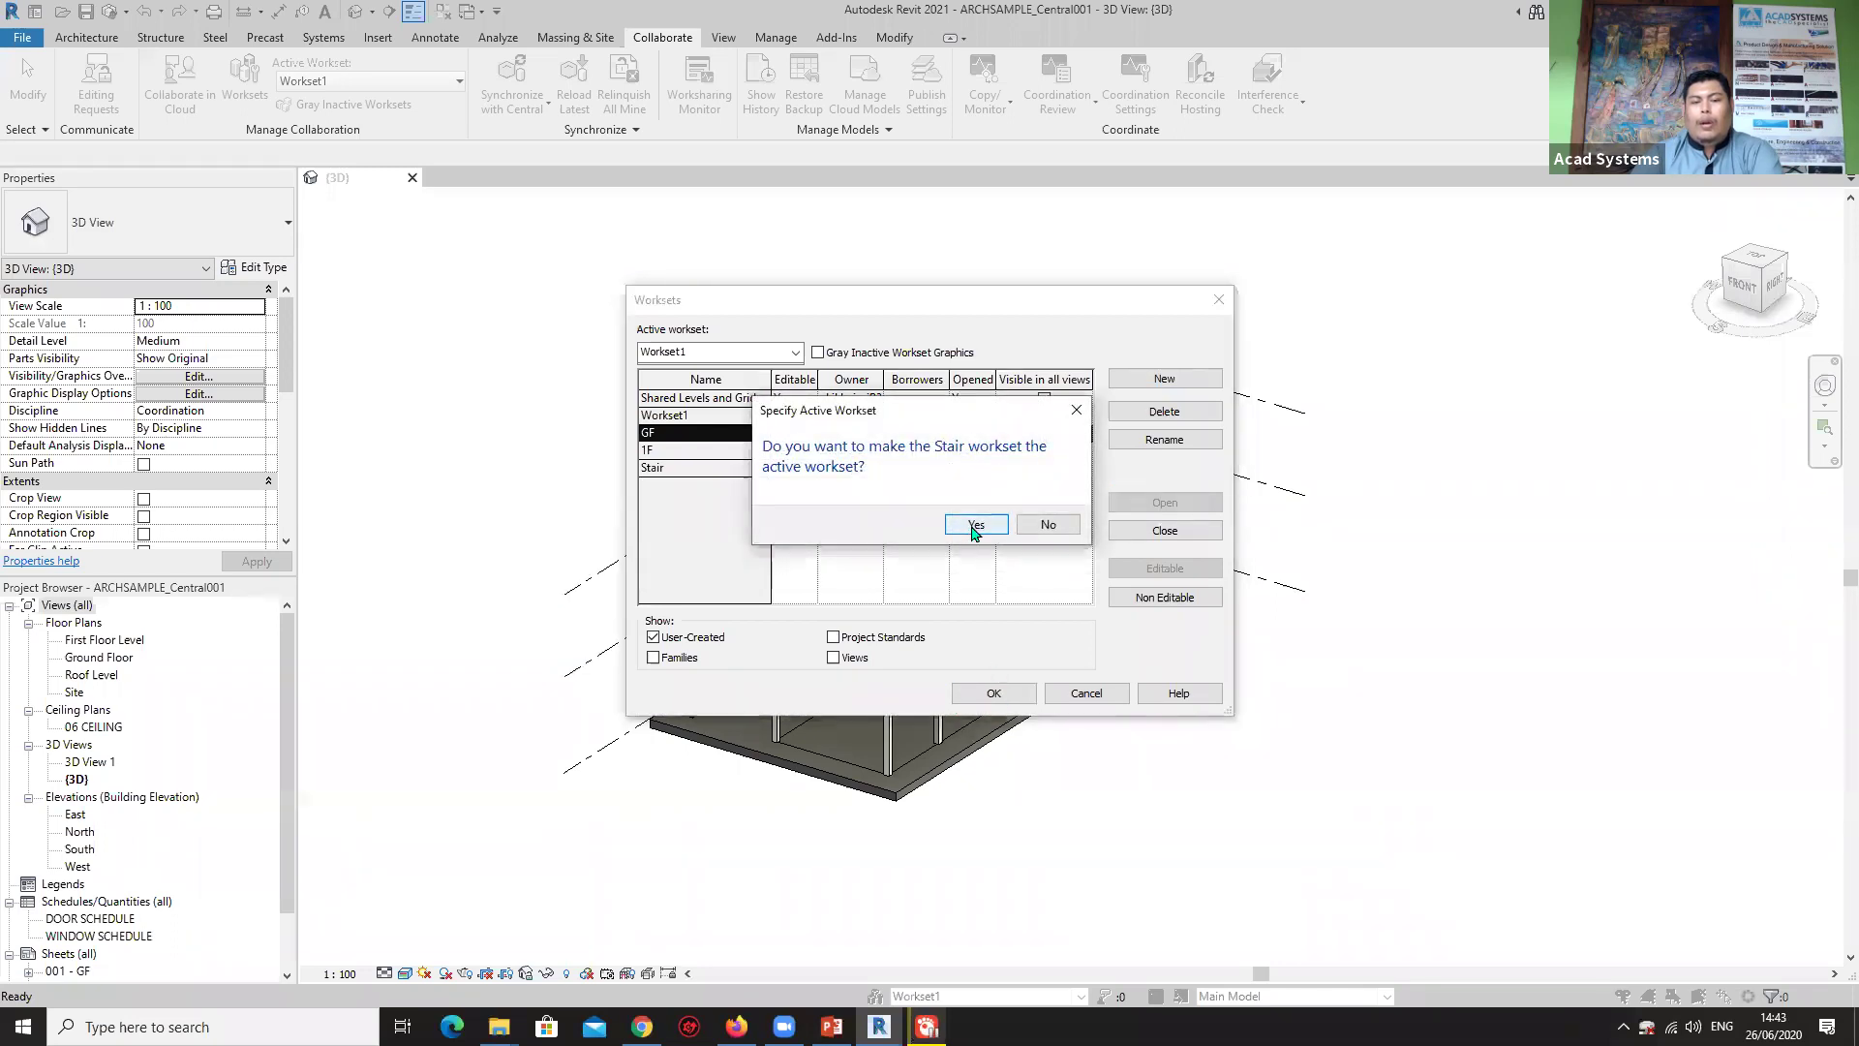
Make GF the active workset.
{"action": "left_click", "coordinate": [976, 525]}
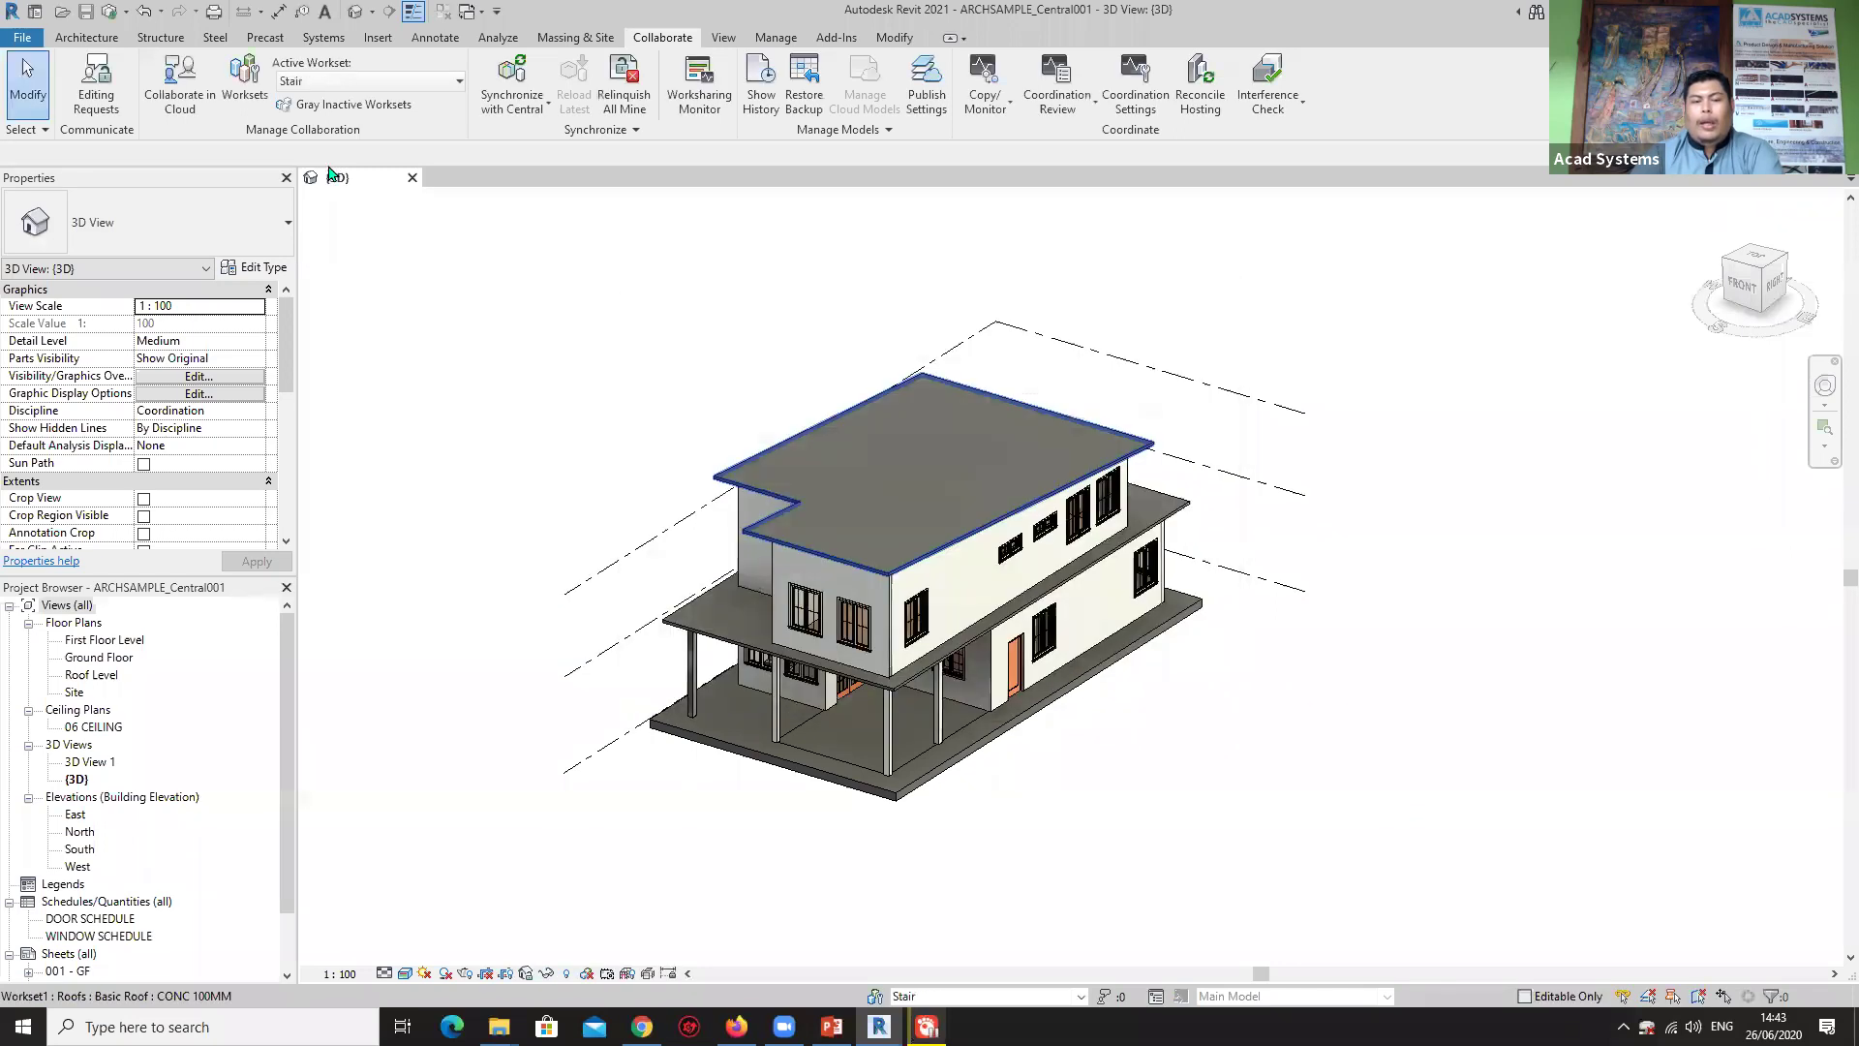
{"action": "left_click", "coordinate": [386, 84]}
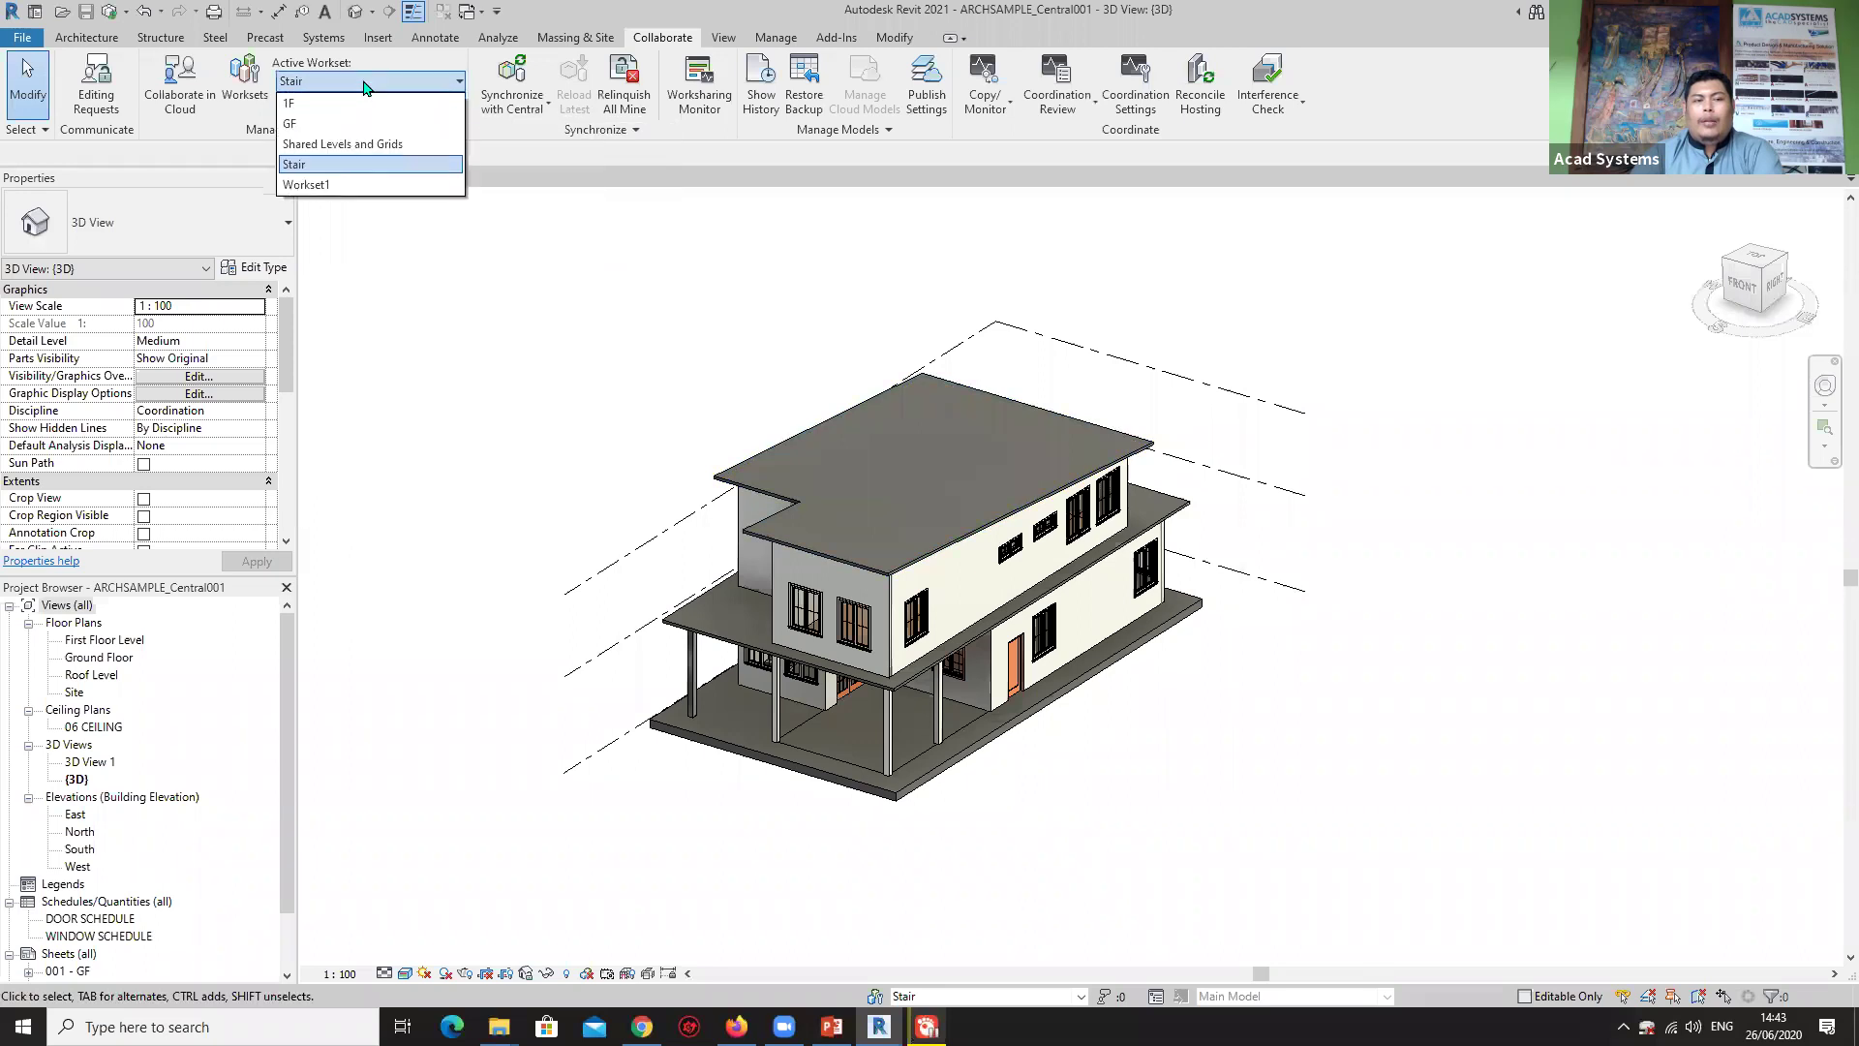
{"action": "left_click", "coordinate": [295, 124]}
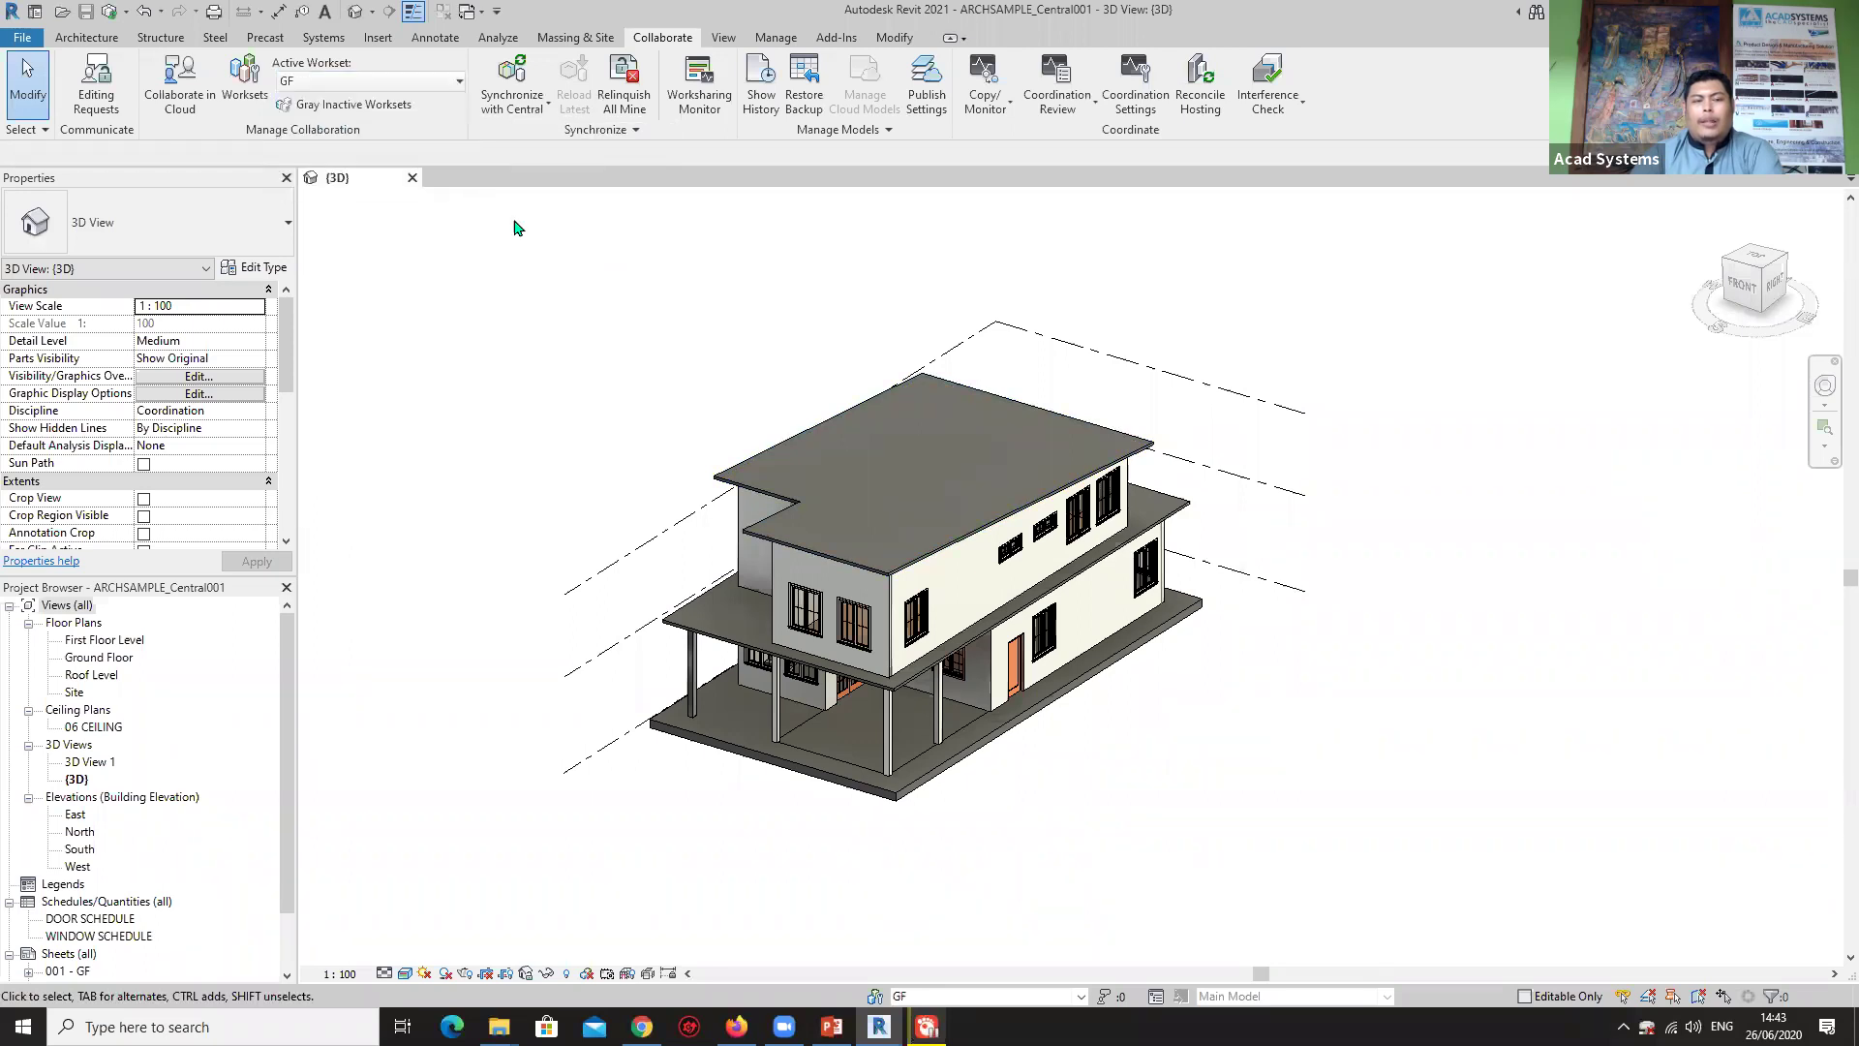
Synchronize the local changes with central, then bring the Worksets dialog back.
{"action": "left_click", "coordinate": [513, 80]}
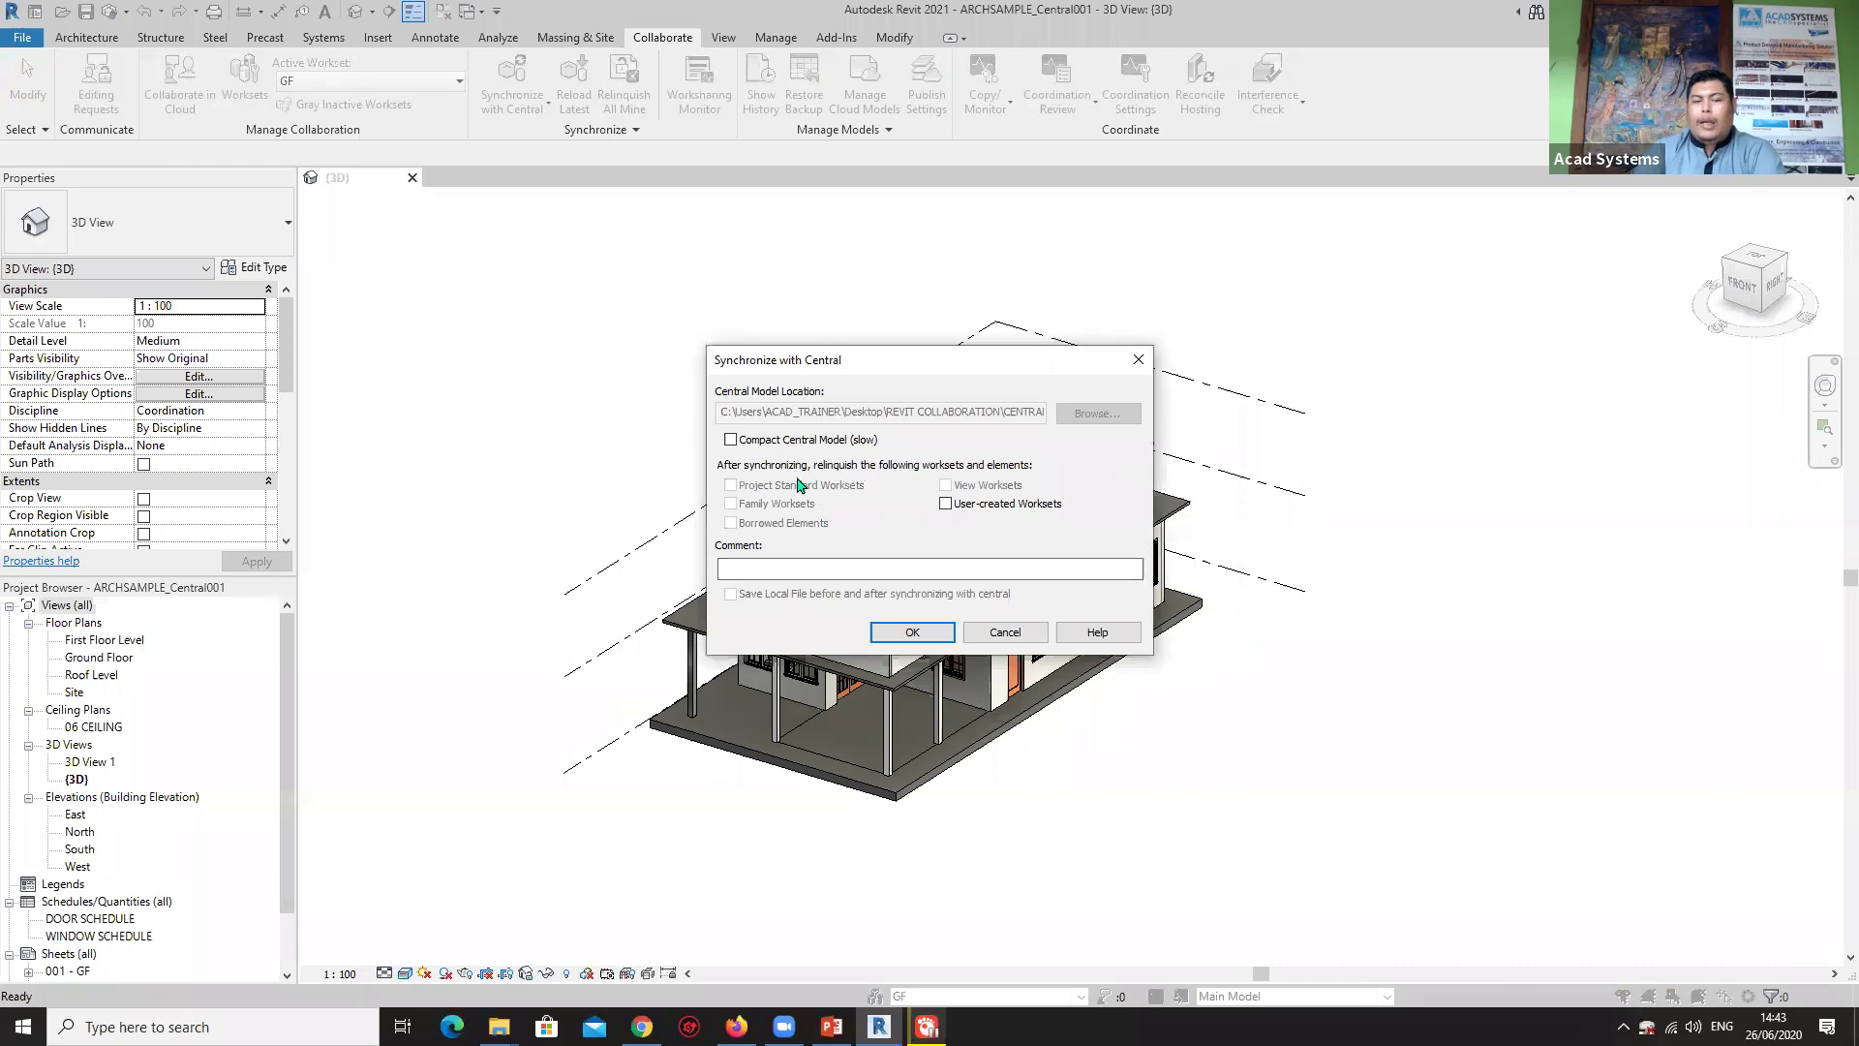
{"action": "left_click", "coordinate": [913, 631]}
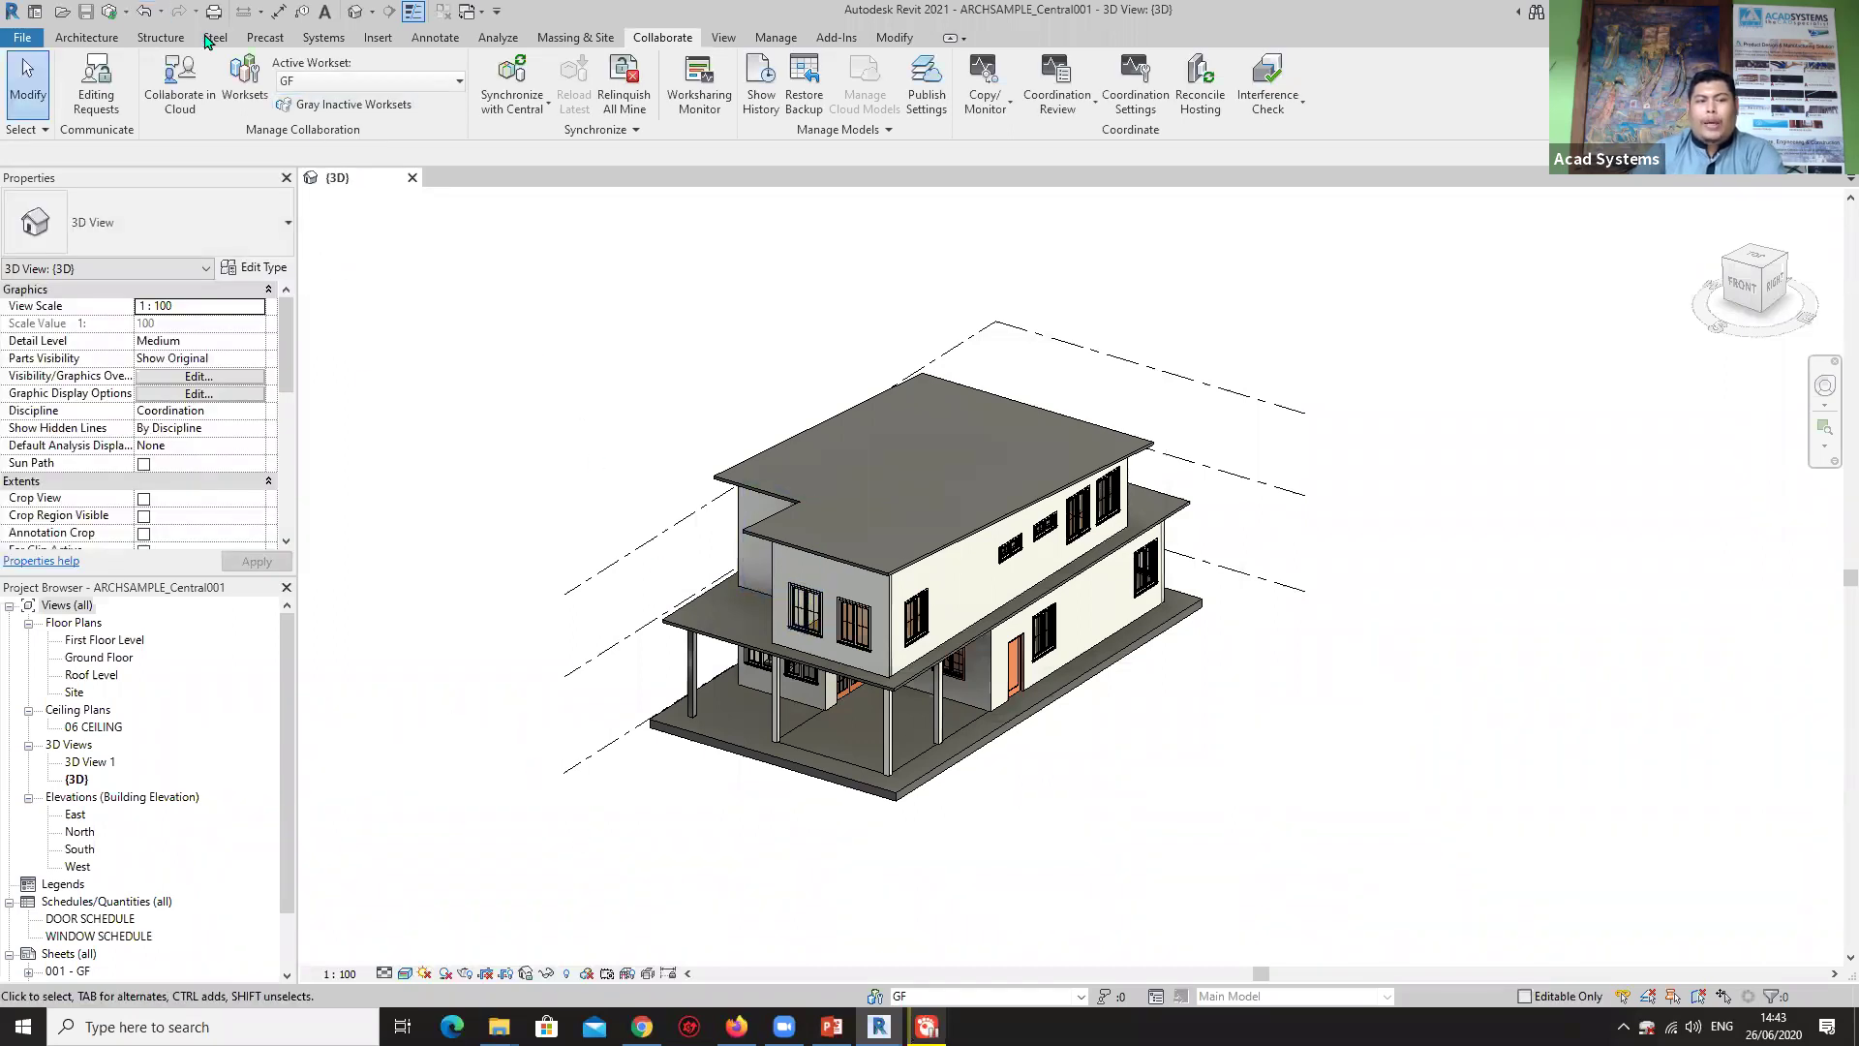
{"action": "left_click", "coordinate": [230, 87]}
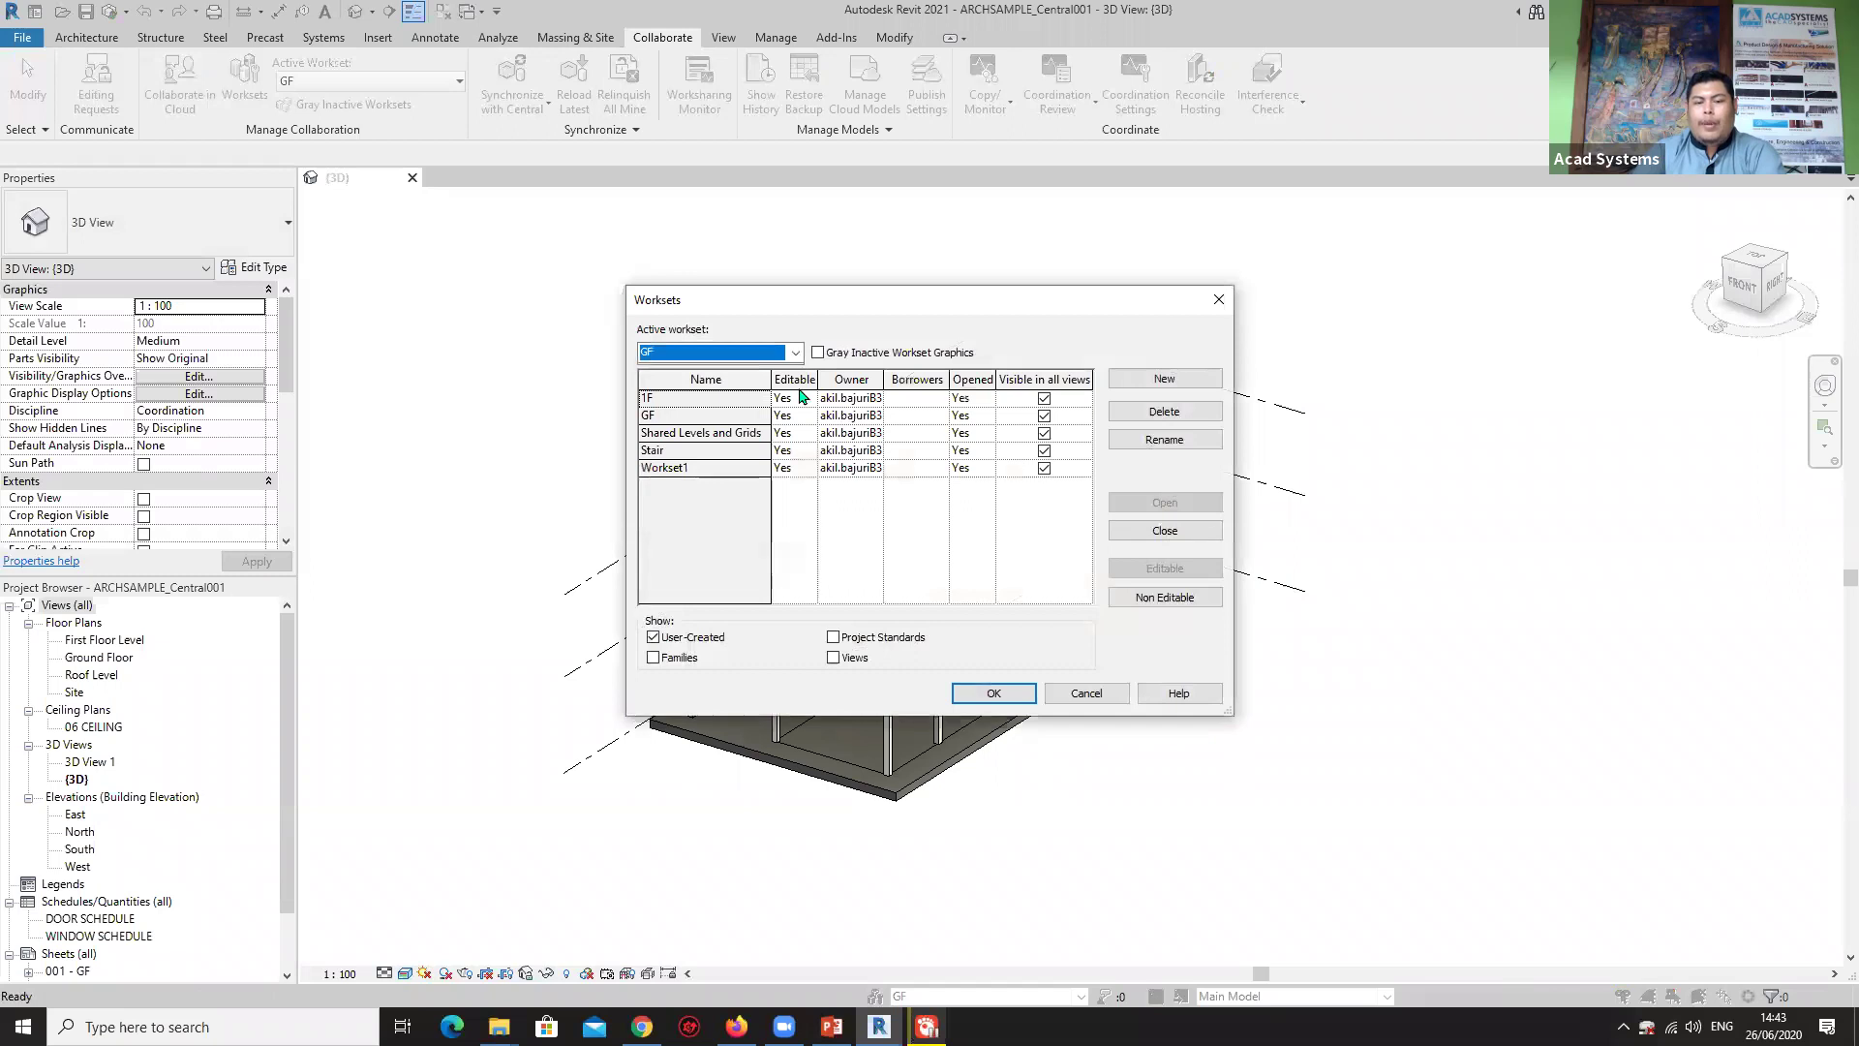
Set Editable to No for 1F, GF, Shared Levels and Grids, Stair and Workset1, and confirm.
{"action": "left_click", "coordinate": [808, 400]}
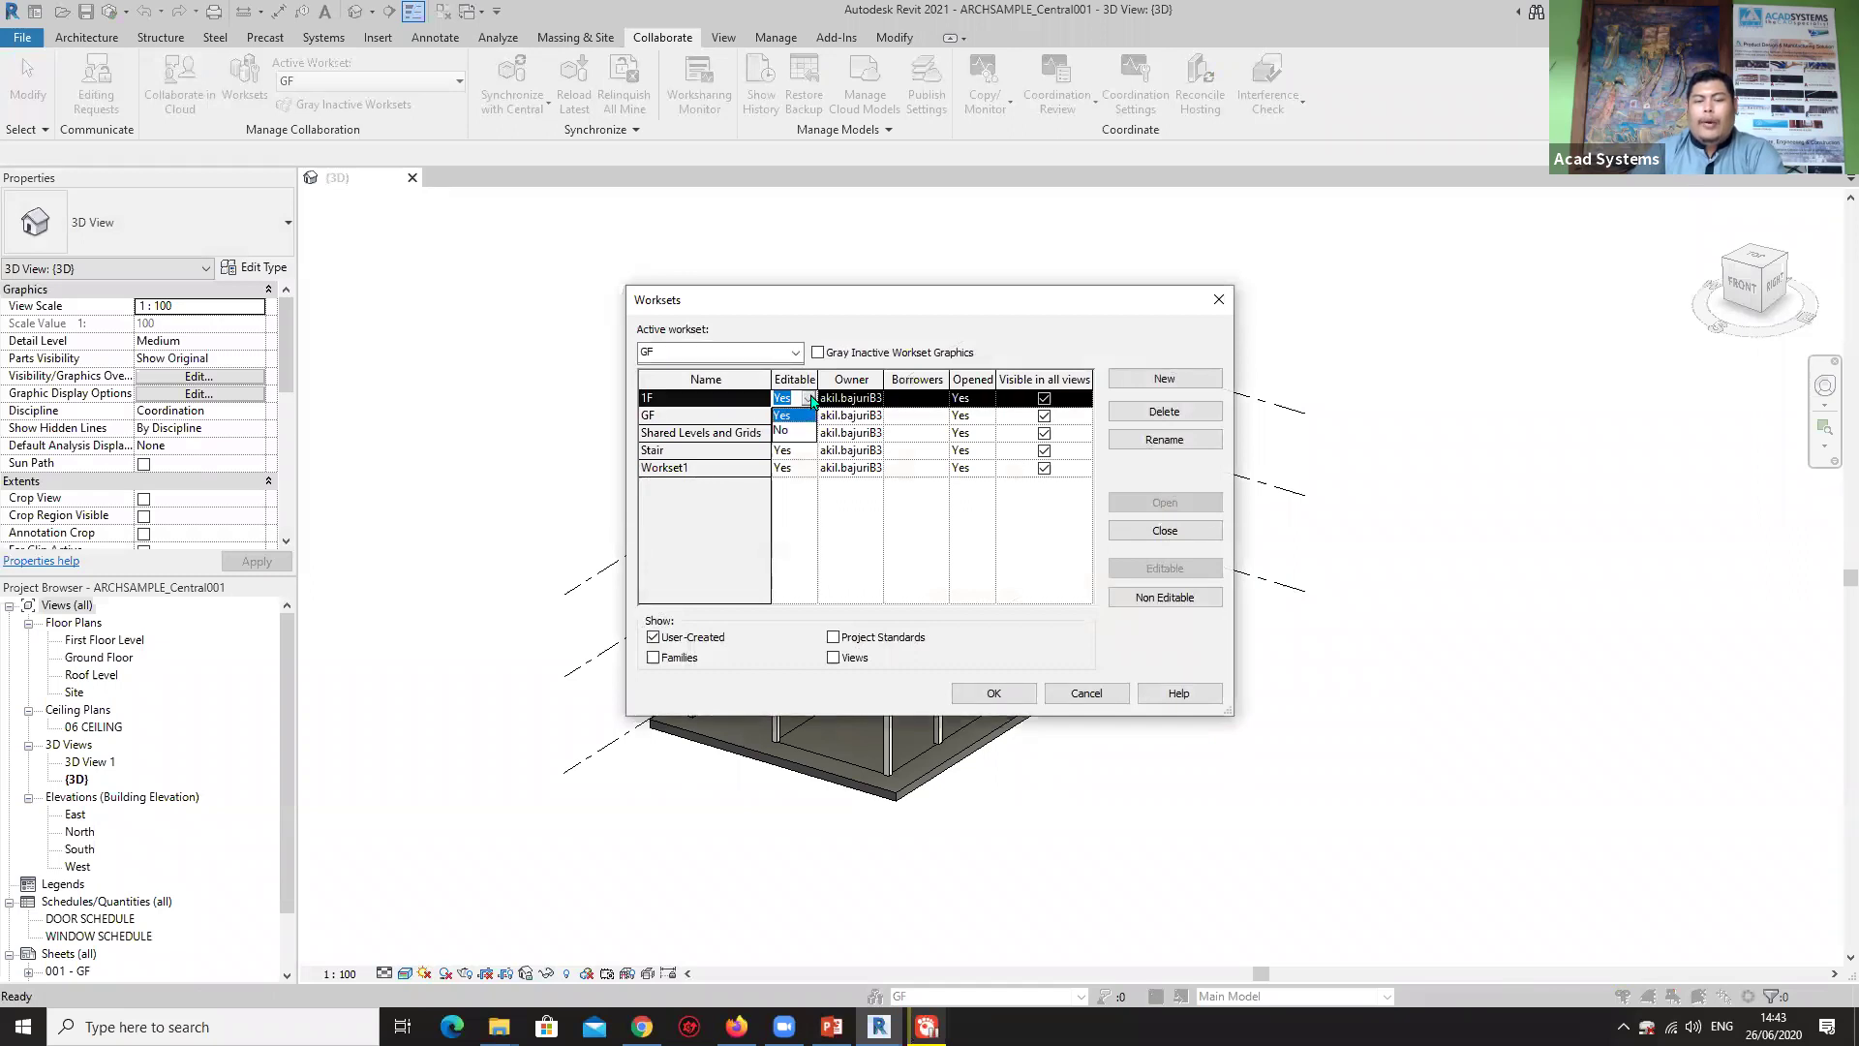
{"action": "left_click", "coordinate": [800, 429]}
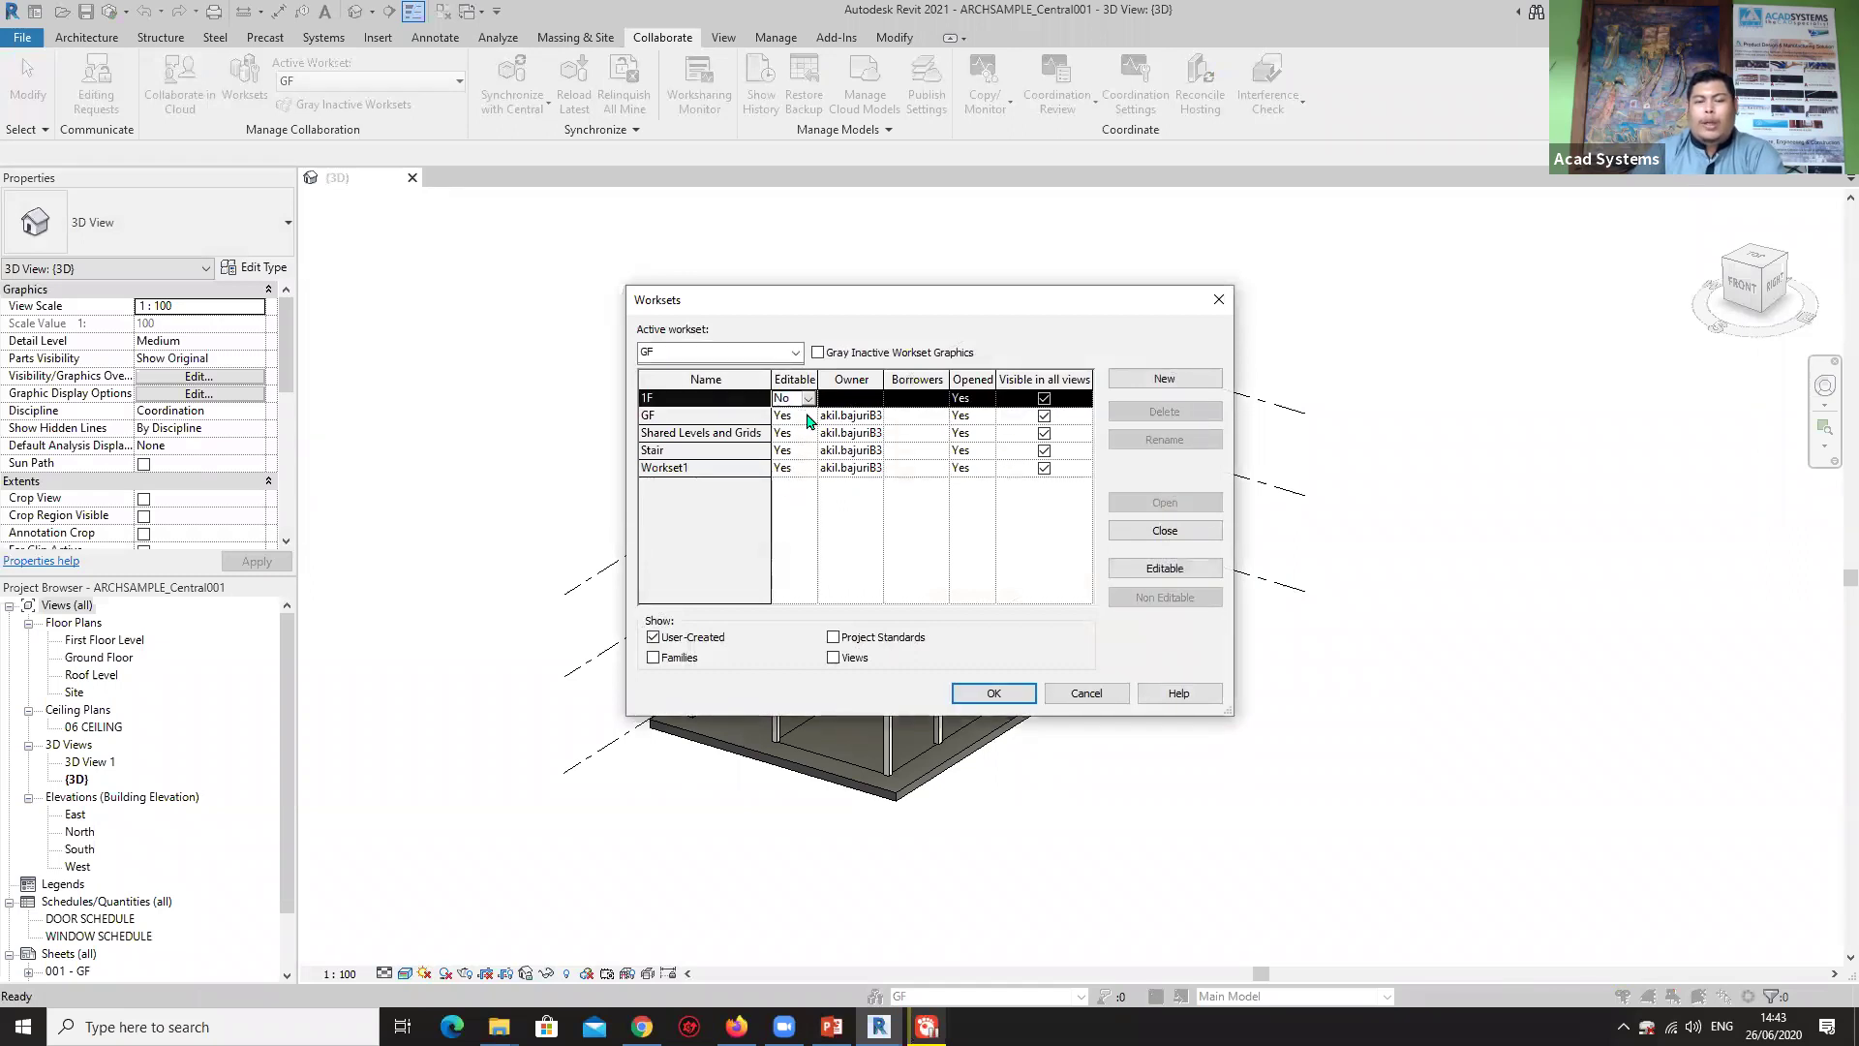
{"action": "left_click", "coordinate": [809, 416]}
{"action": "left_click", "coordinate": [791, 446]}
{"action": "left_click", "coordinate": [804, 434]}
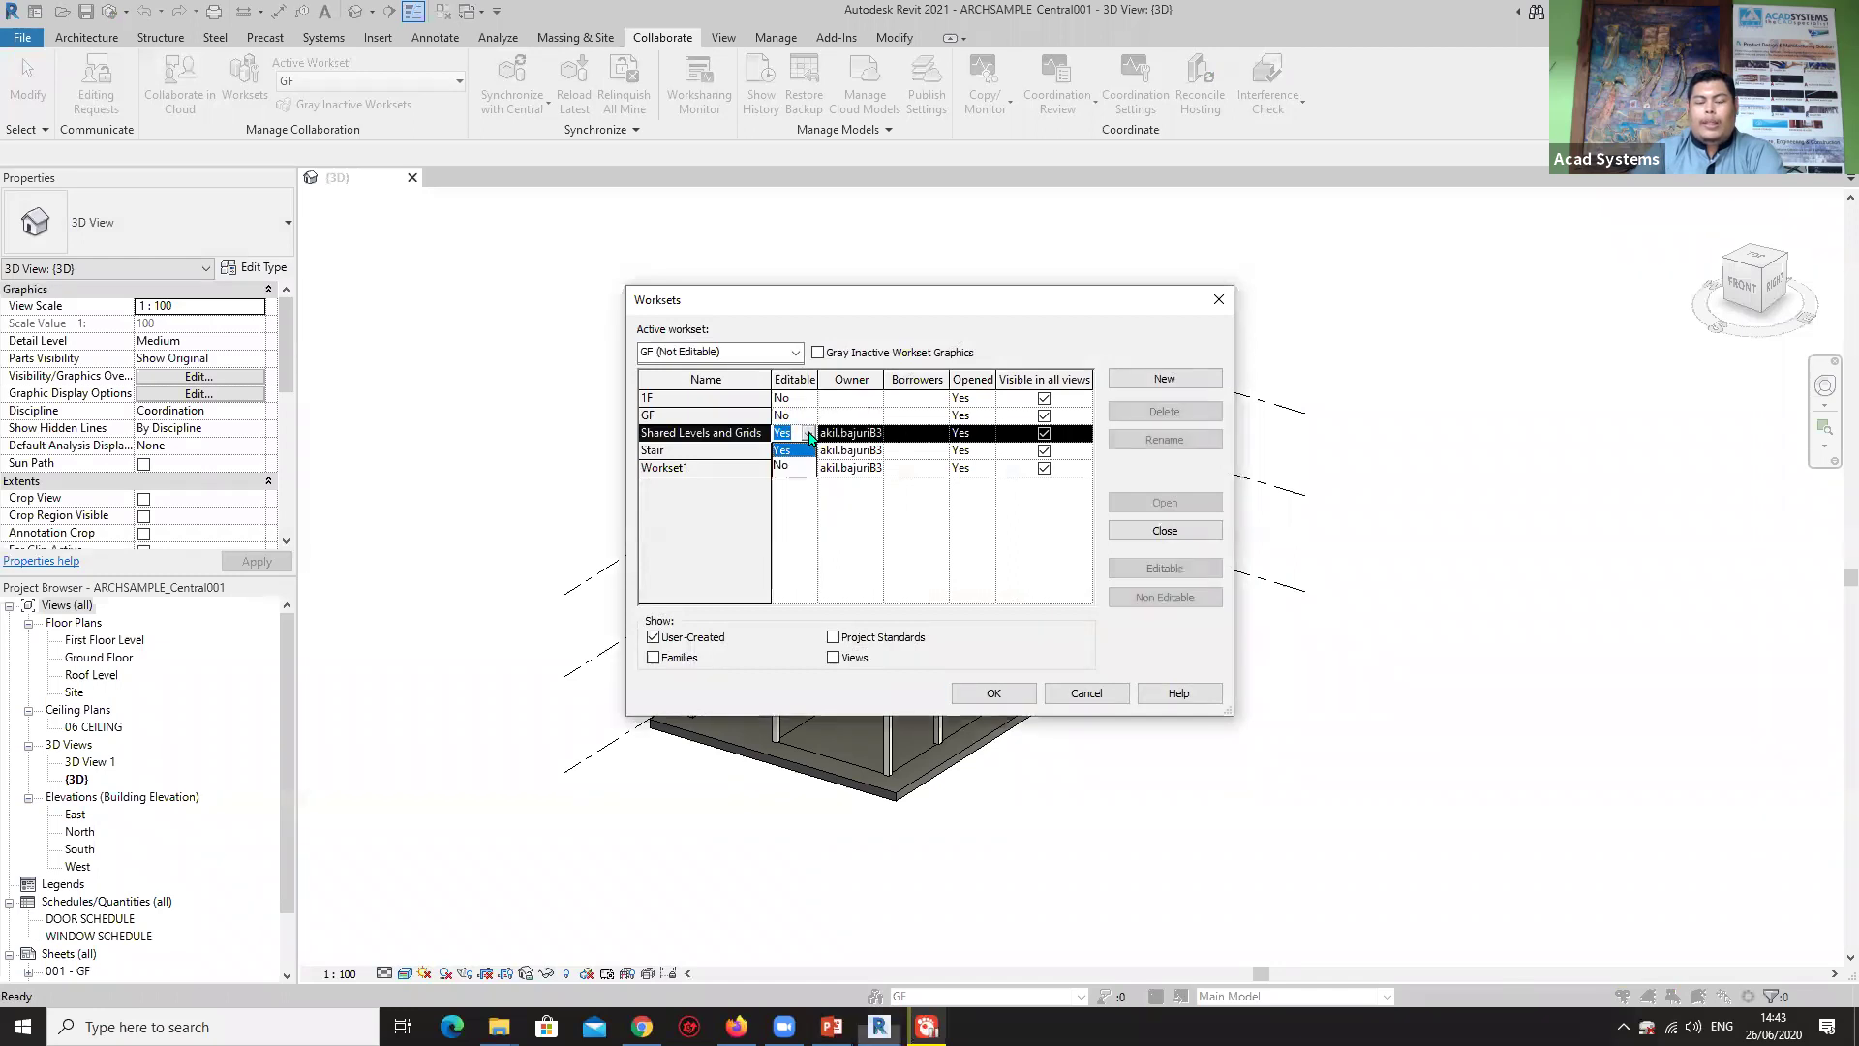
{"action": "left_click", "coordinate": [786, 468]}
{"action": "left_click", "coordinate": [810, 451]}
{"action": "left_click", "coordinate": [792, 483]}
{"action": "left_click", "coordinate": [793, 471]}
{"action": "left_click", "coordinate": [807, 469]}
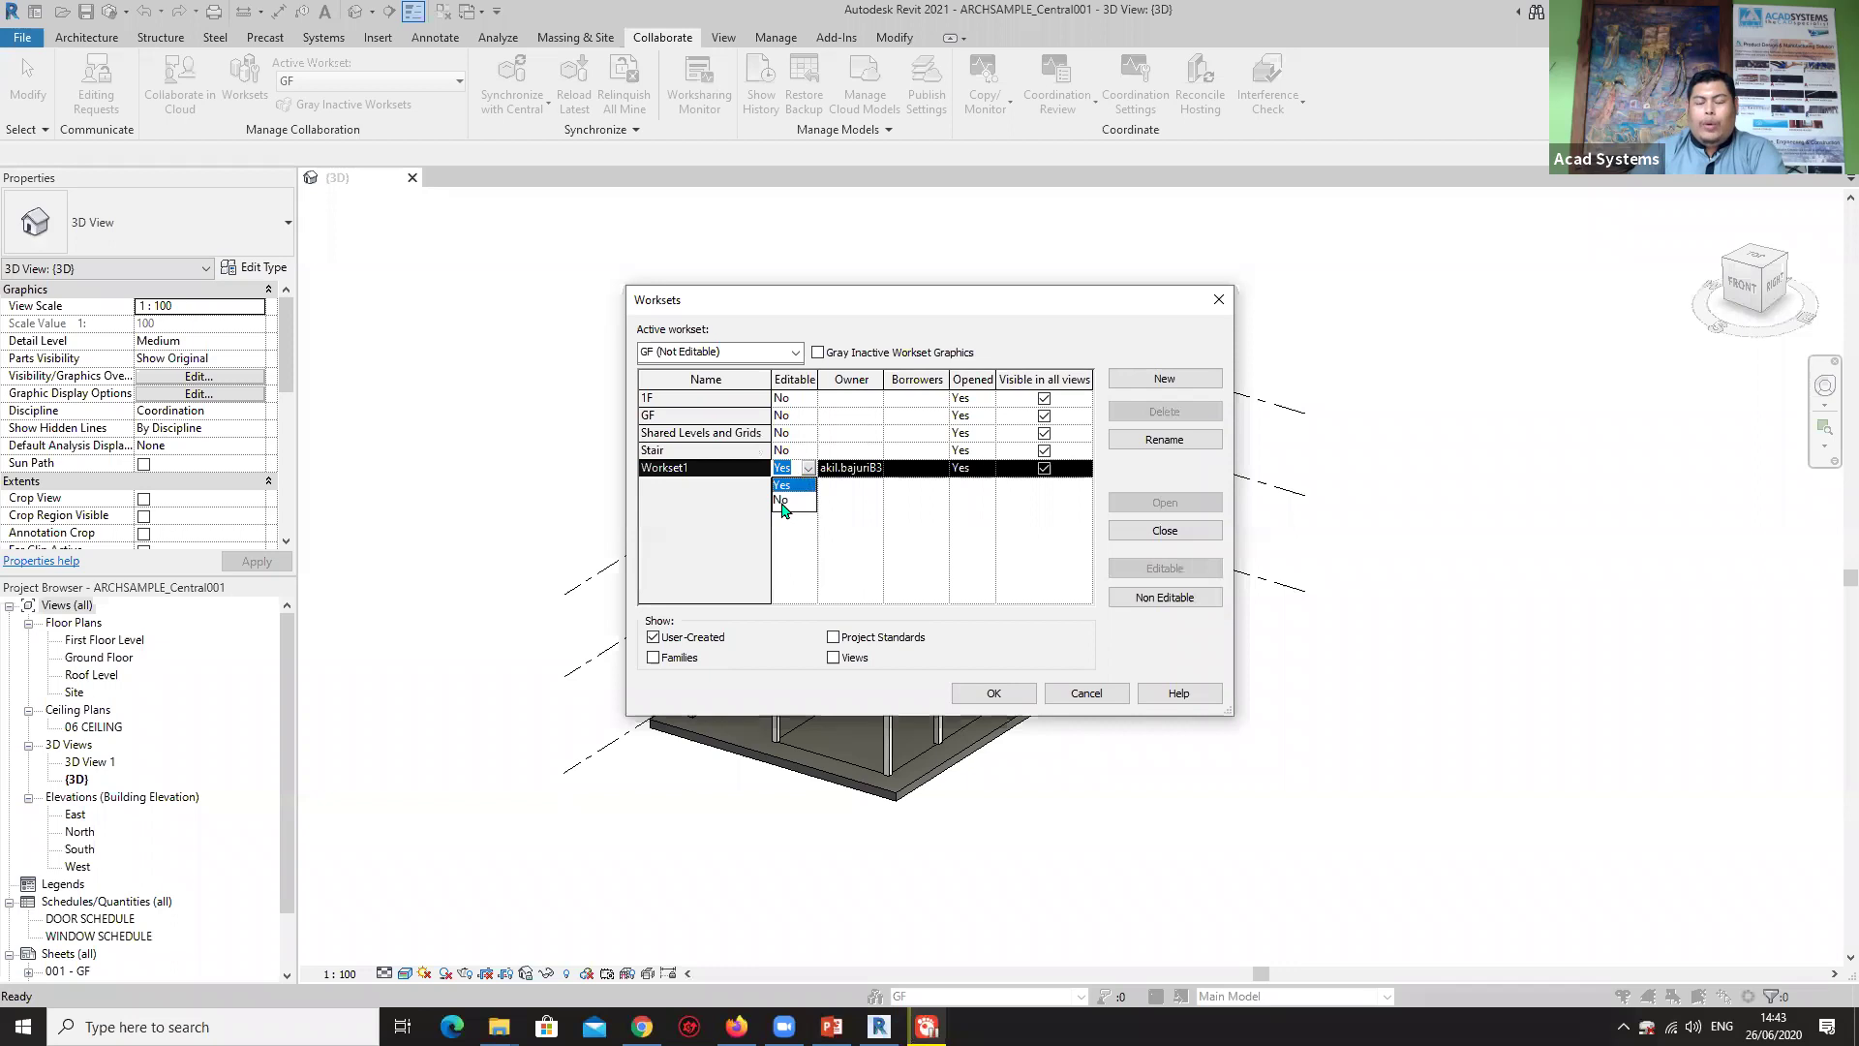
{"action": "left_click", "coordinate": [802, 493]}
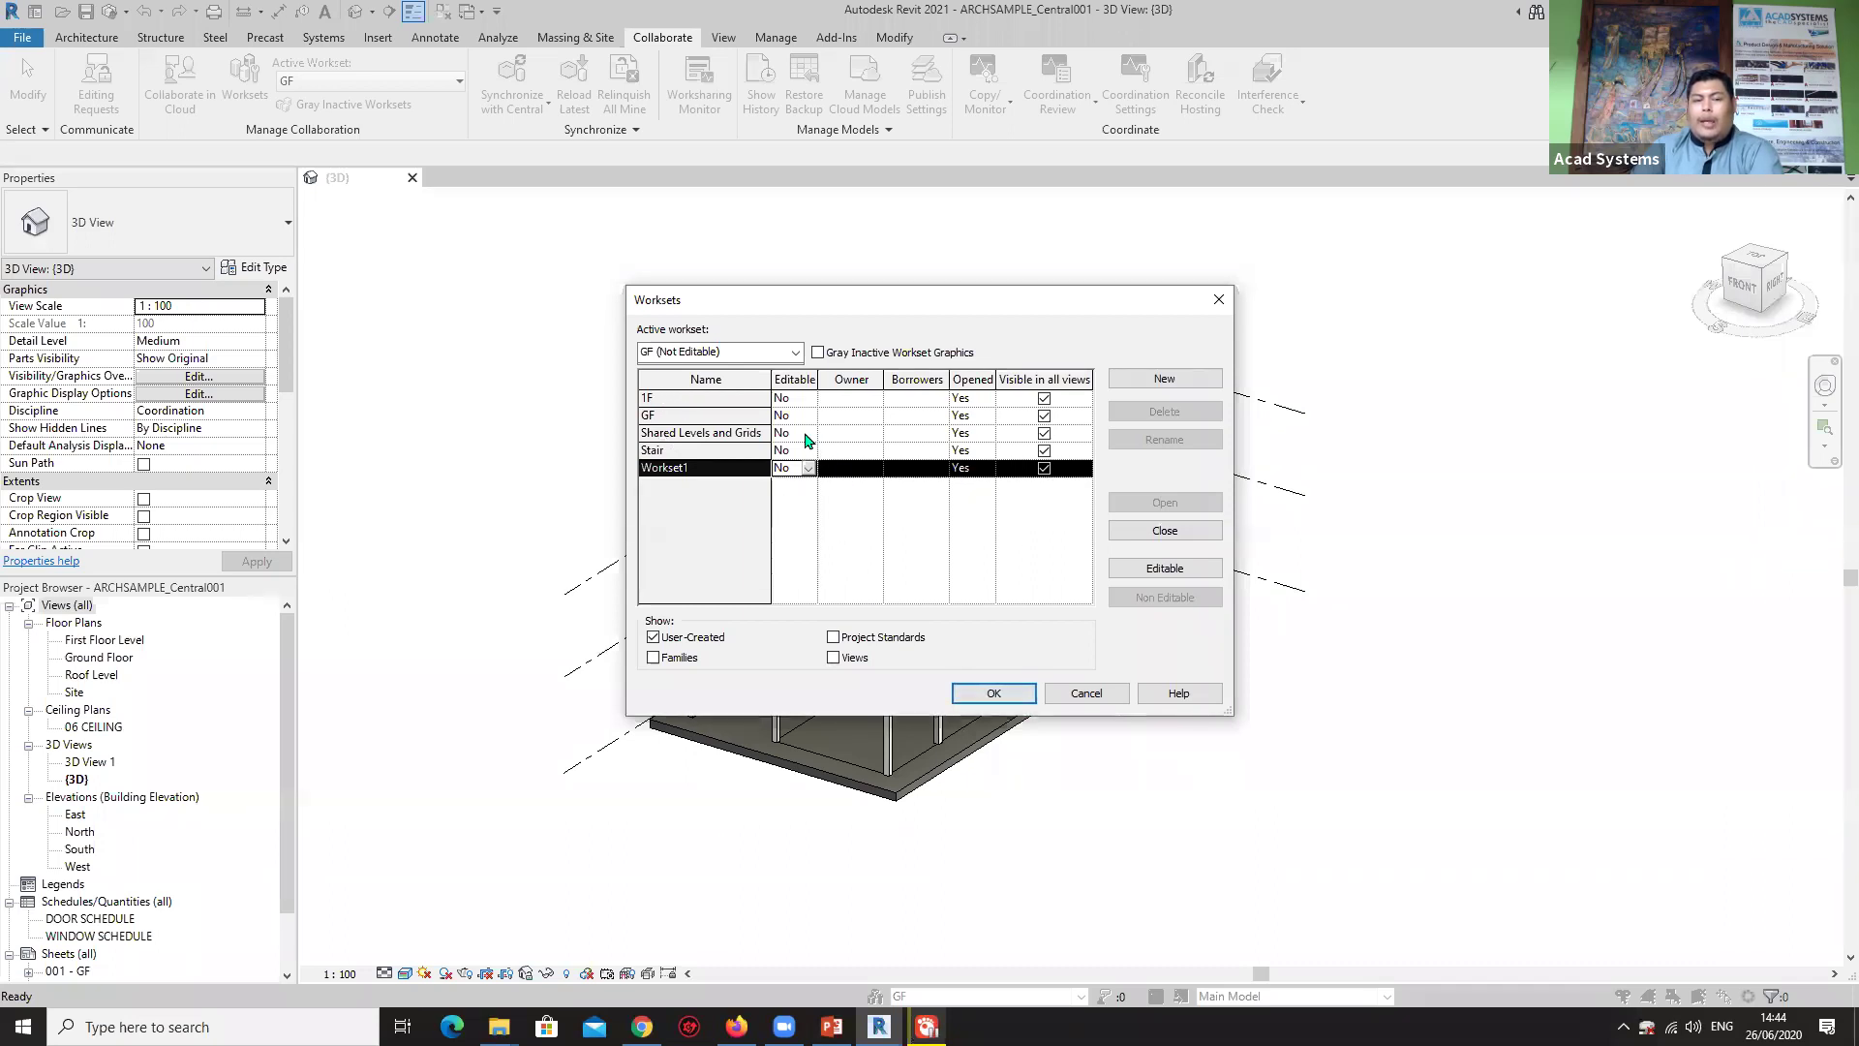
{"action": "left_click", "coordinate": [997, 694]}
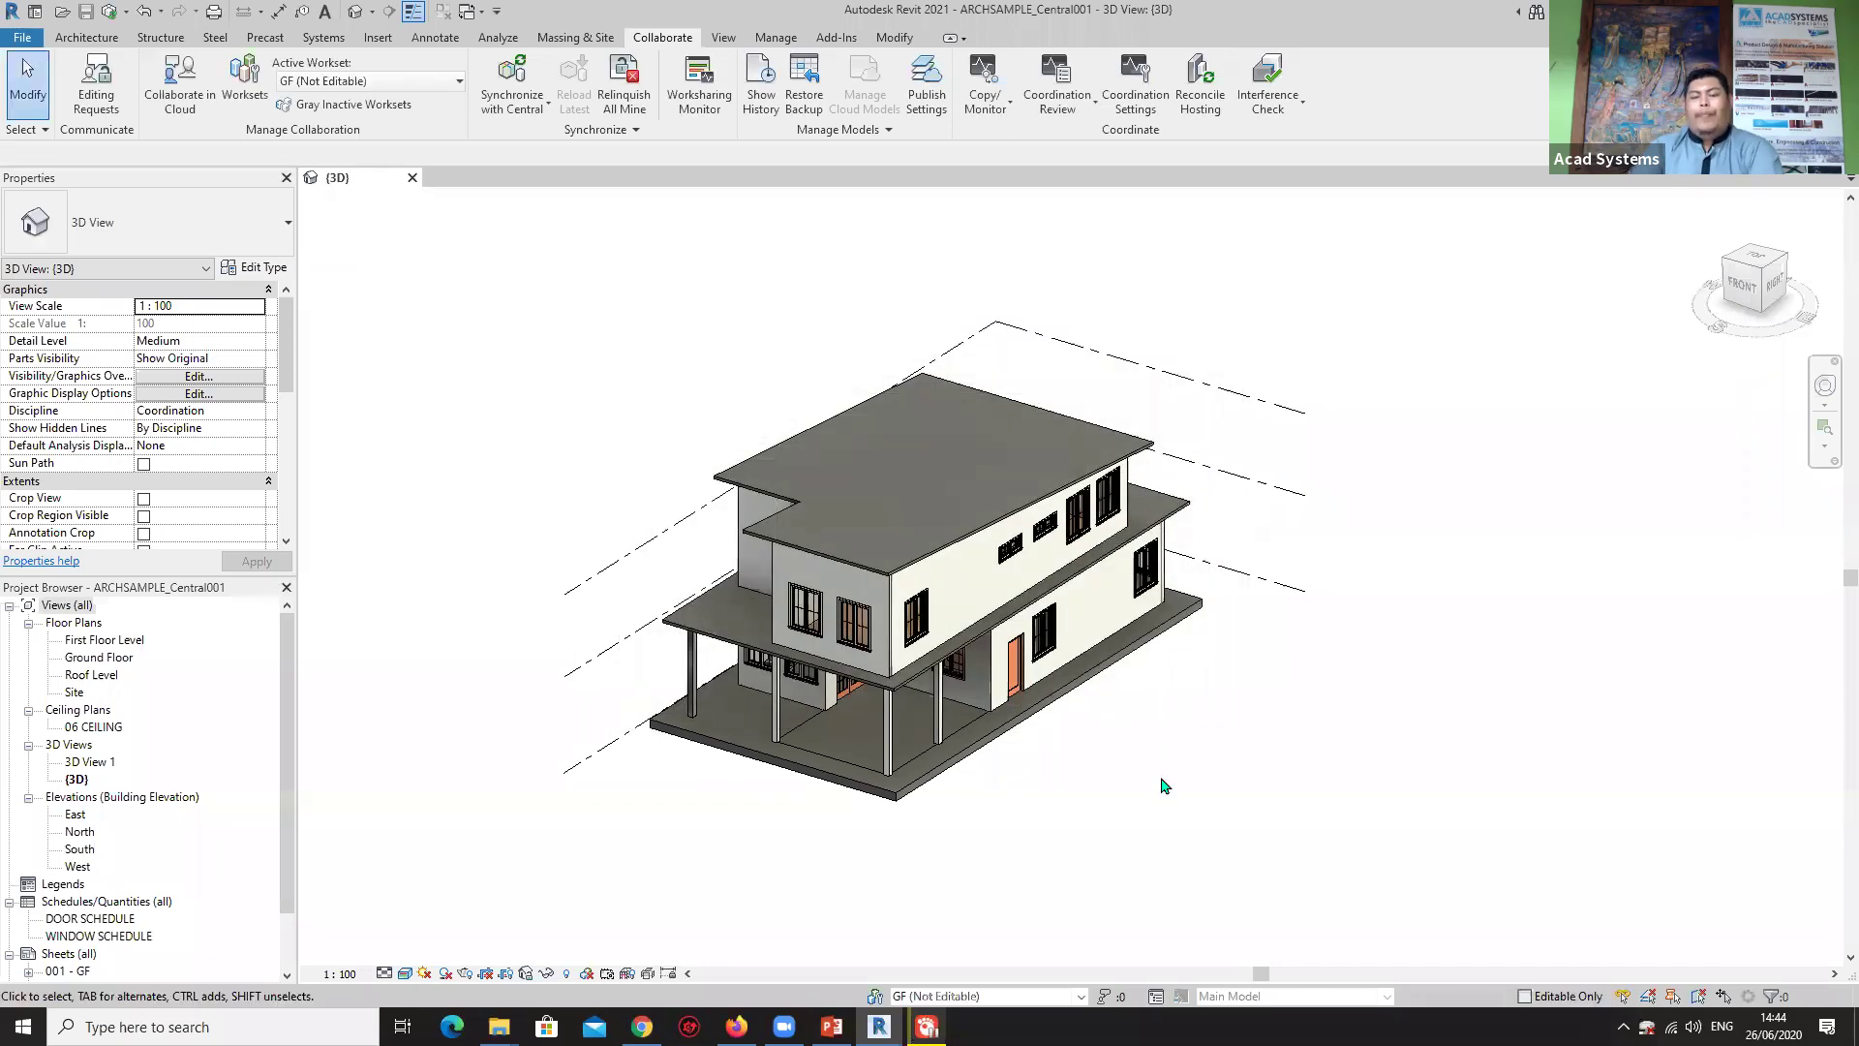
Open the Ground Floor plan and window-select everything in it.
{"action": "middle_click_drag", "start_coordinate": [1029, 772], "coordinate": [1061, 605], "text": "shift"}
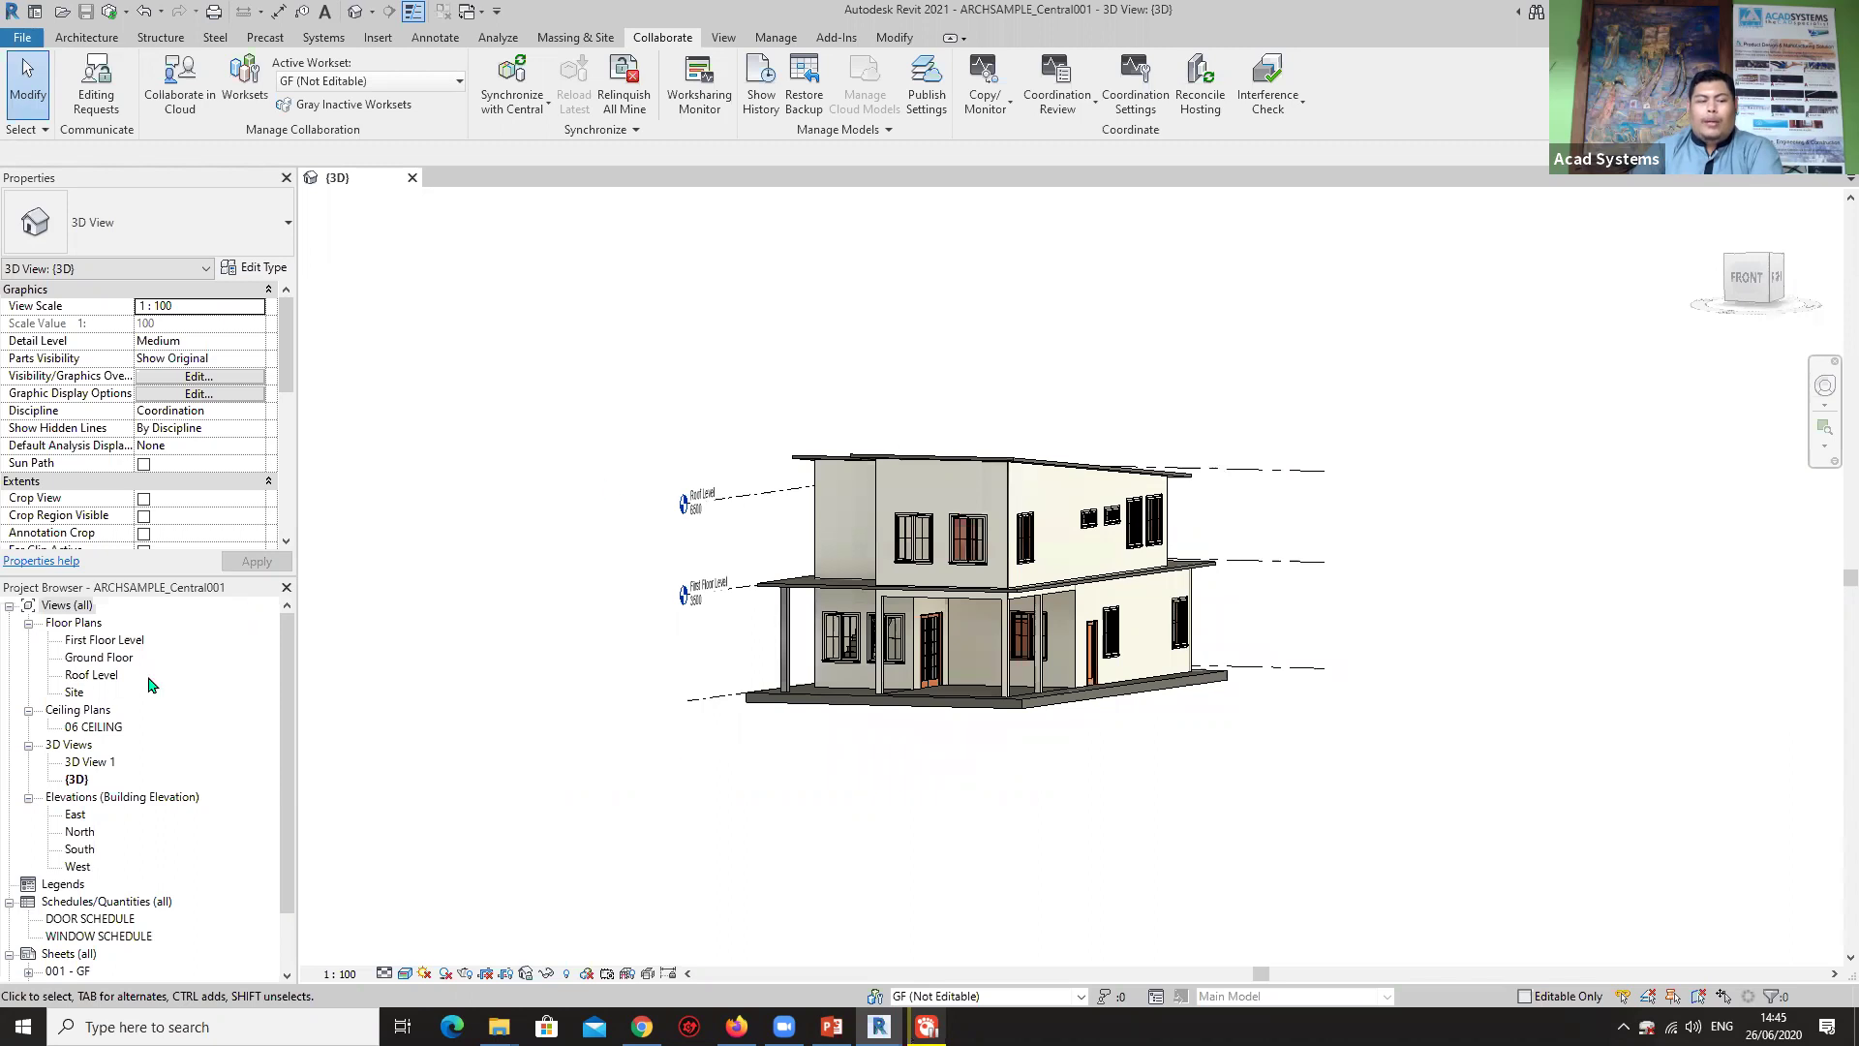
{"action": "double_click", "coordinate": [93, 640]}
{"action": "double_click", "coordinate": [100, 657]}
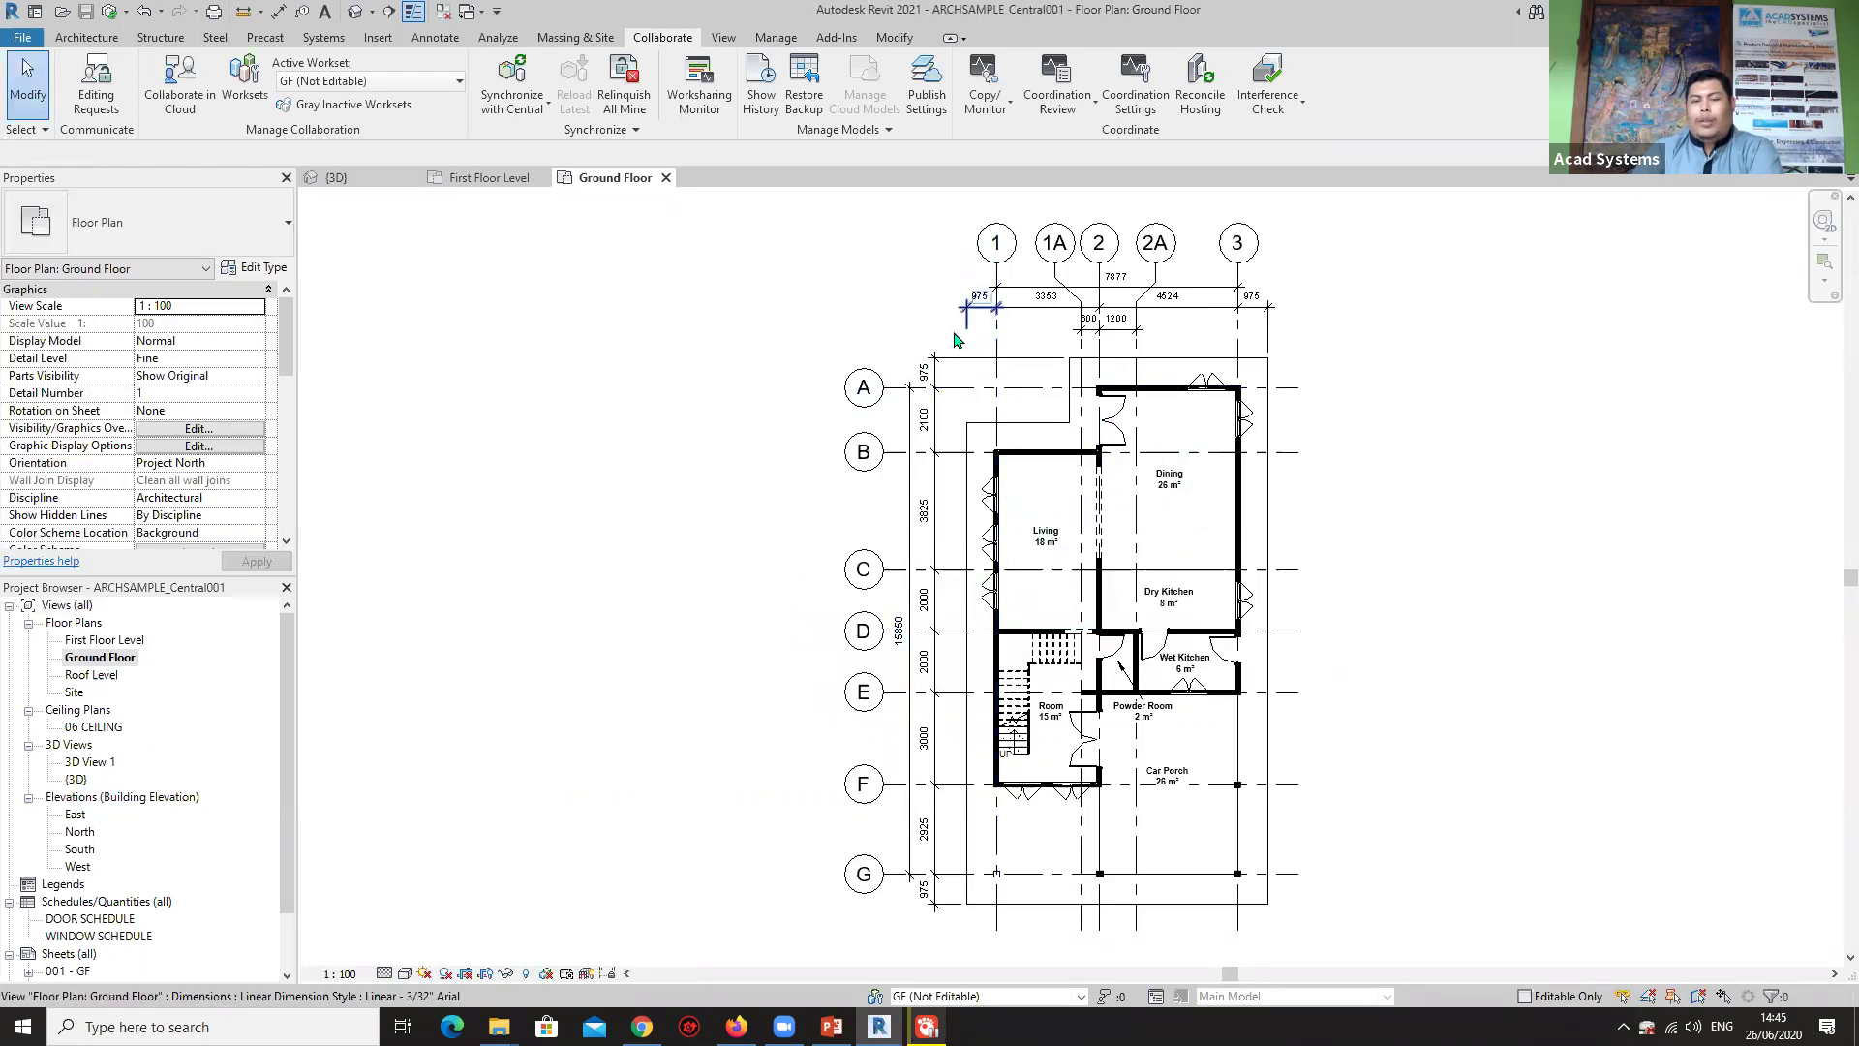
{"action": "left_click_drag", "start_coordinate": [954, 333], "coordinate": [1314, 866]}
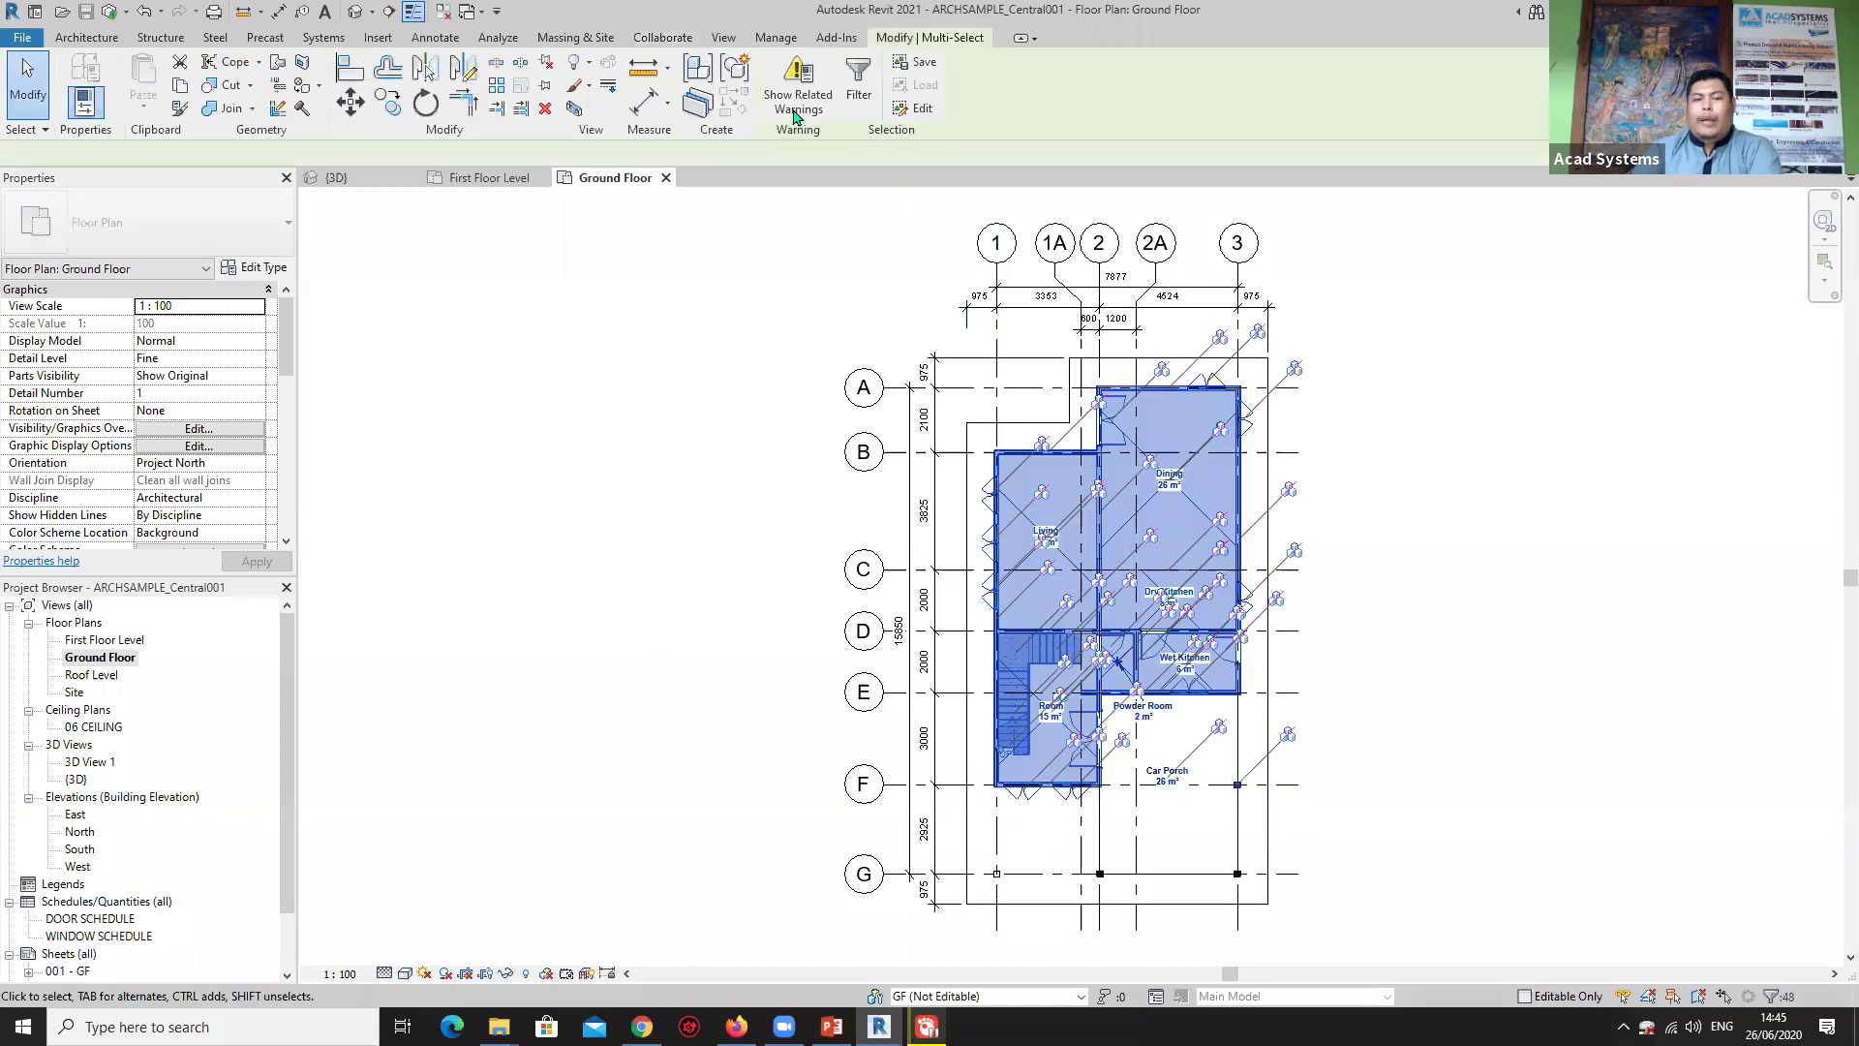
Filter the selection to walls, doors and windows and assign them to the GF workset.
{"action": "left_click", "coordinate": [858, 87]}
{"action": "left_click", "coordinate": [1052, 418]}
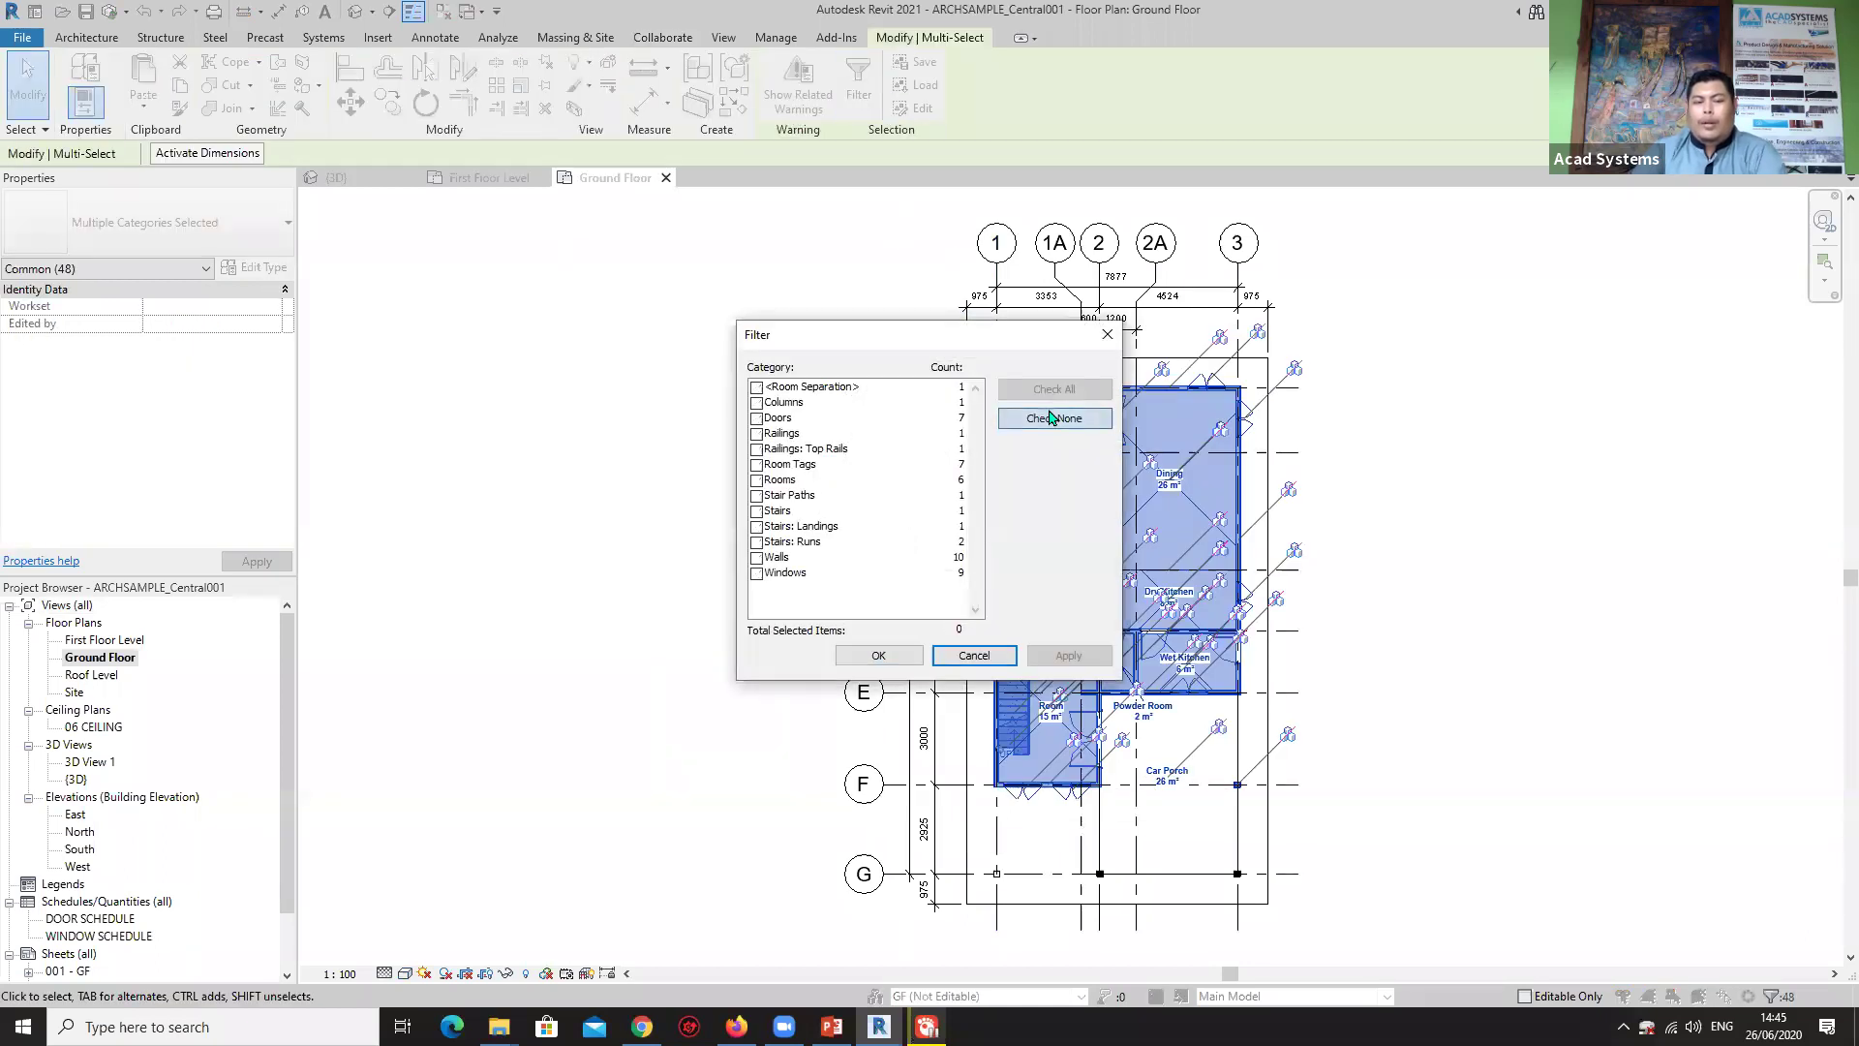
{"action": "left_click", "coordinate": [757, 559]}
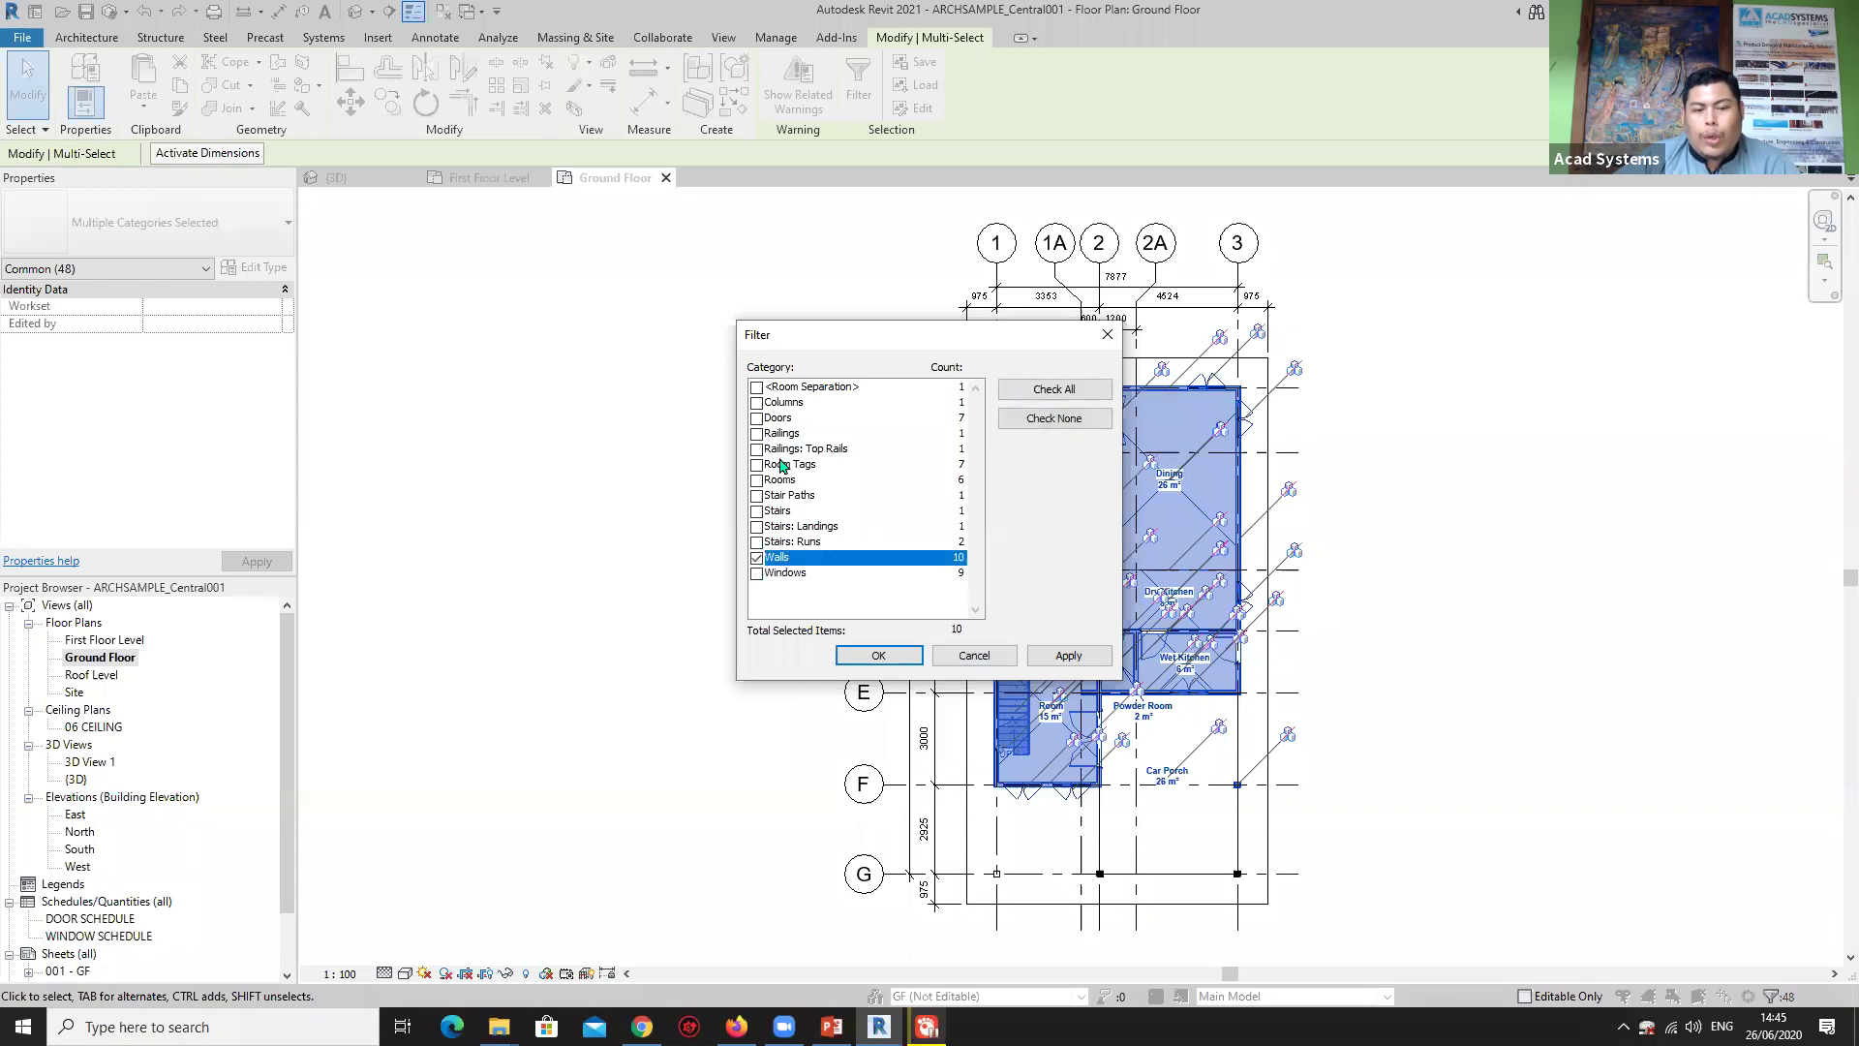
{"action": "left_click", "coordinate": [757, 418]}
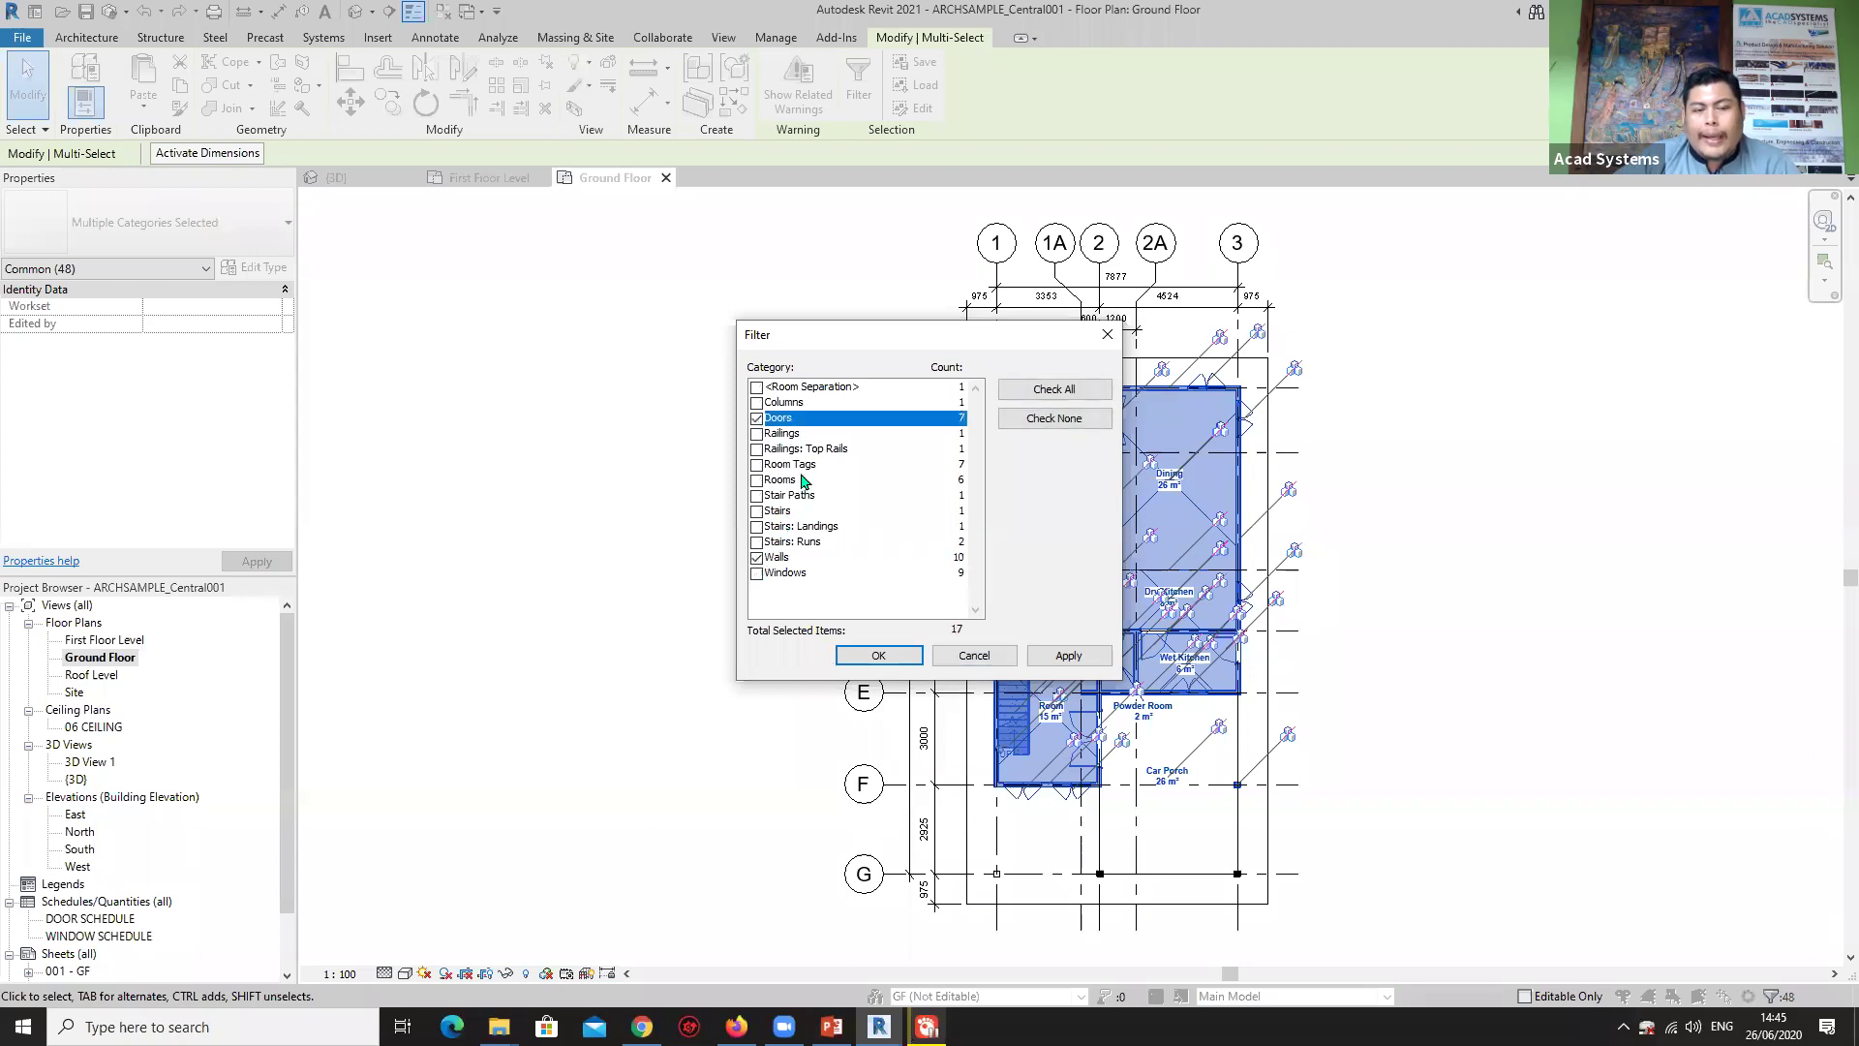
{"action": "left_click", "coordinate": [757, 573]}
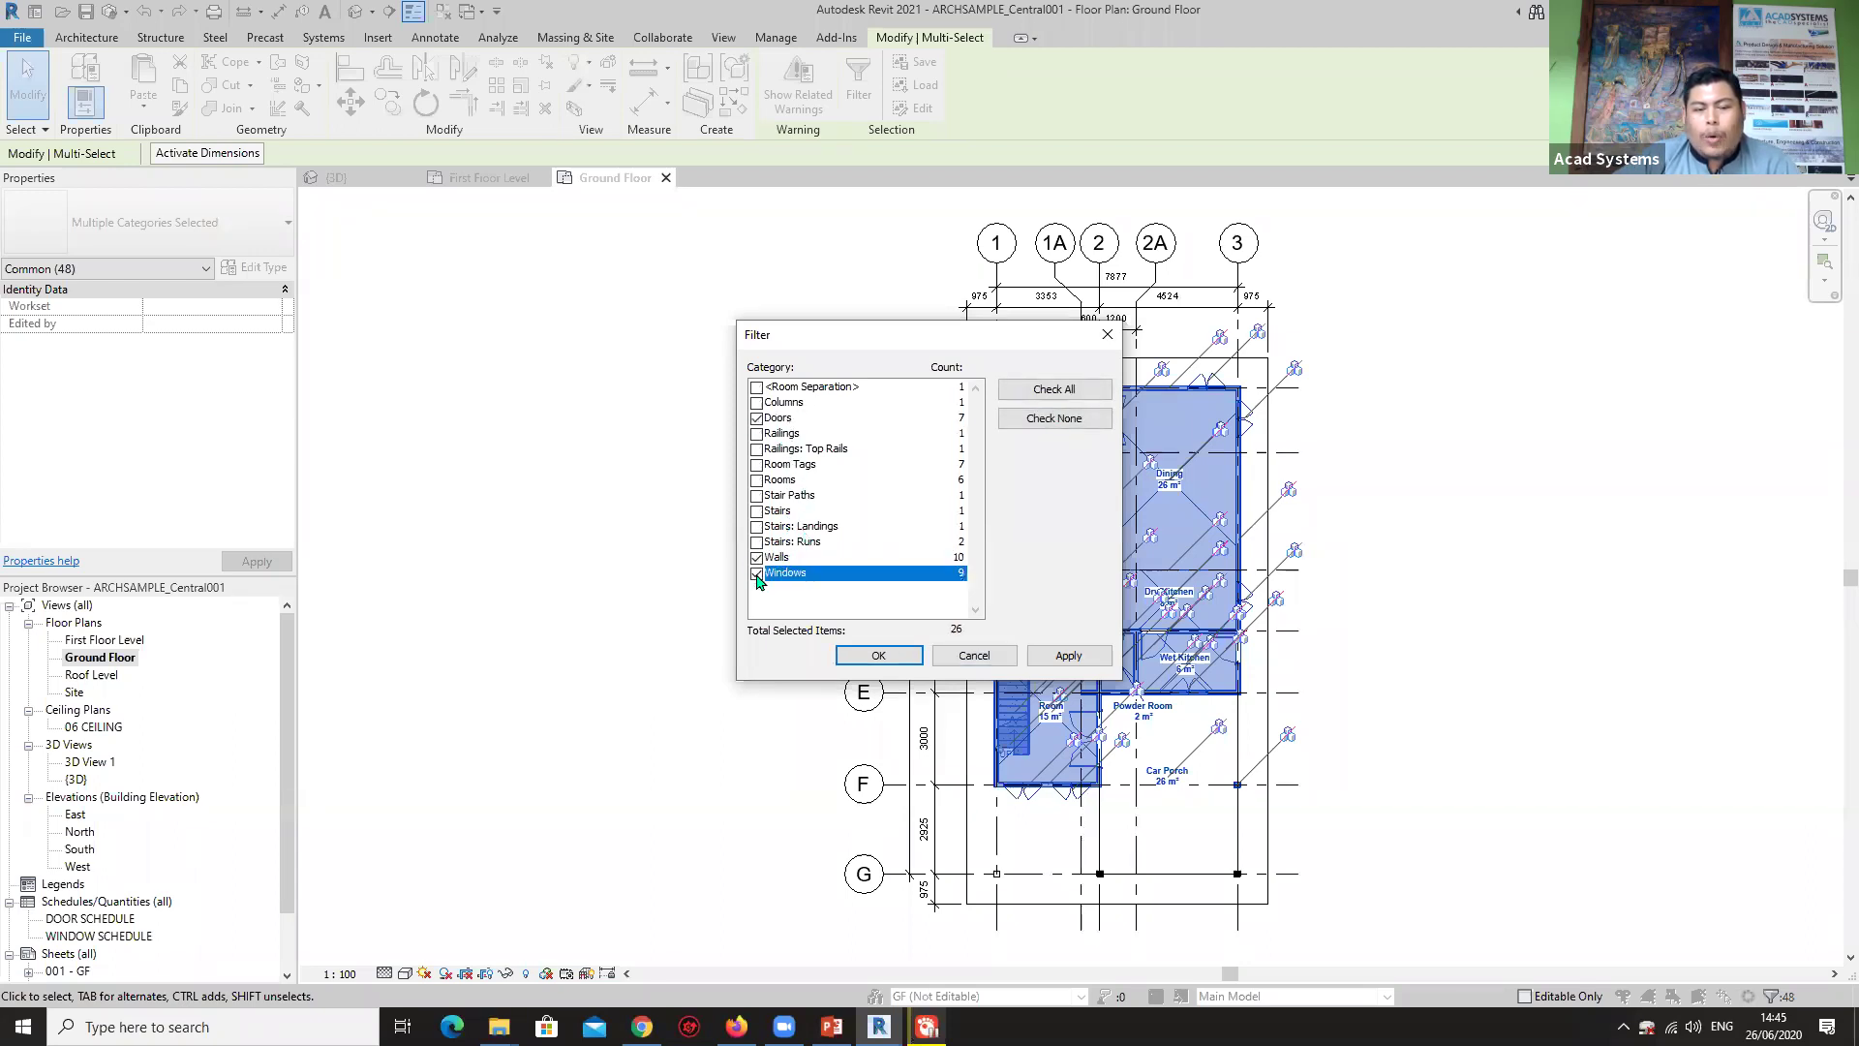
{"action": "left_click", "coordinate": [876, 656]}
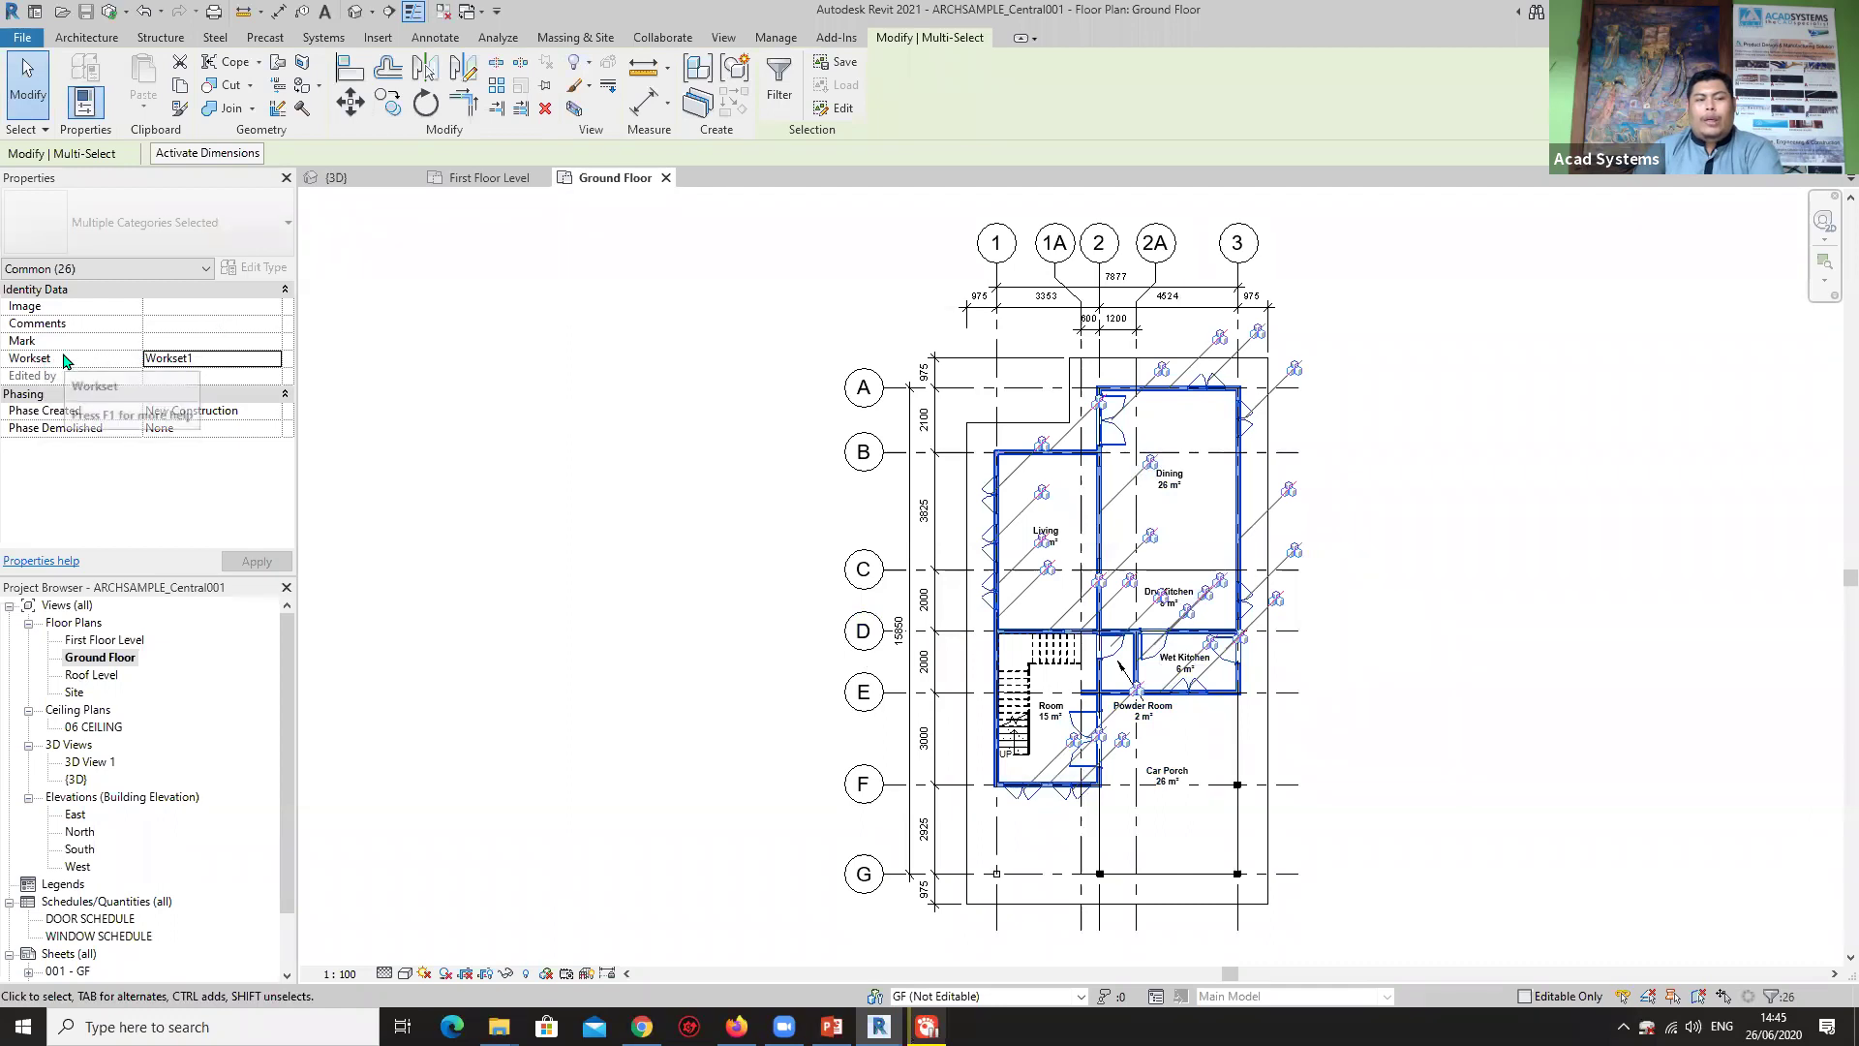
{"action": "left_click", "coordinate": [276, 360]}
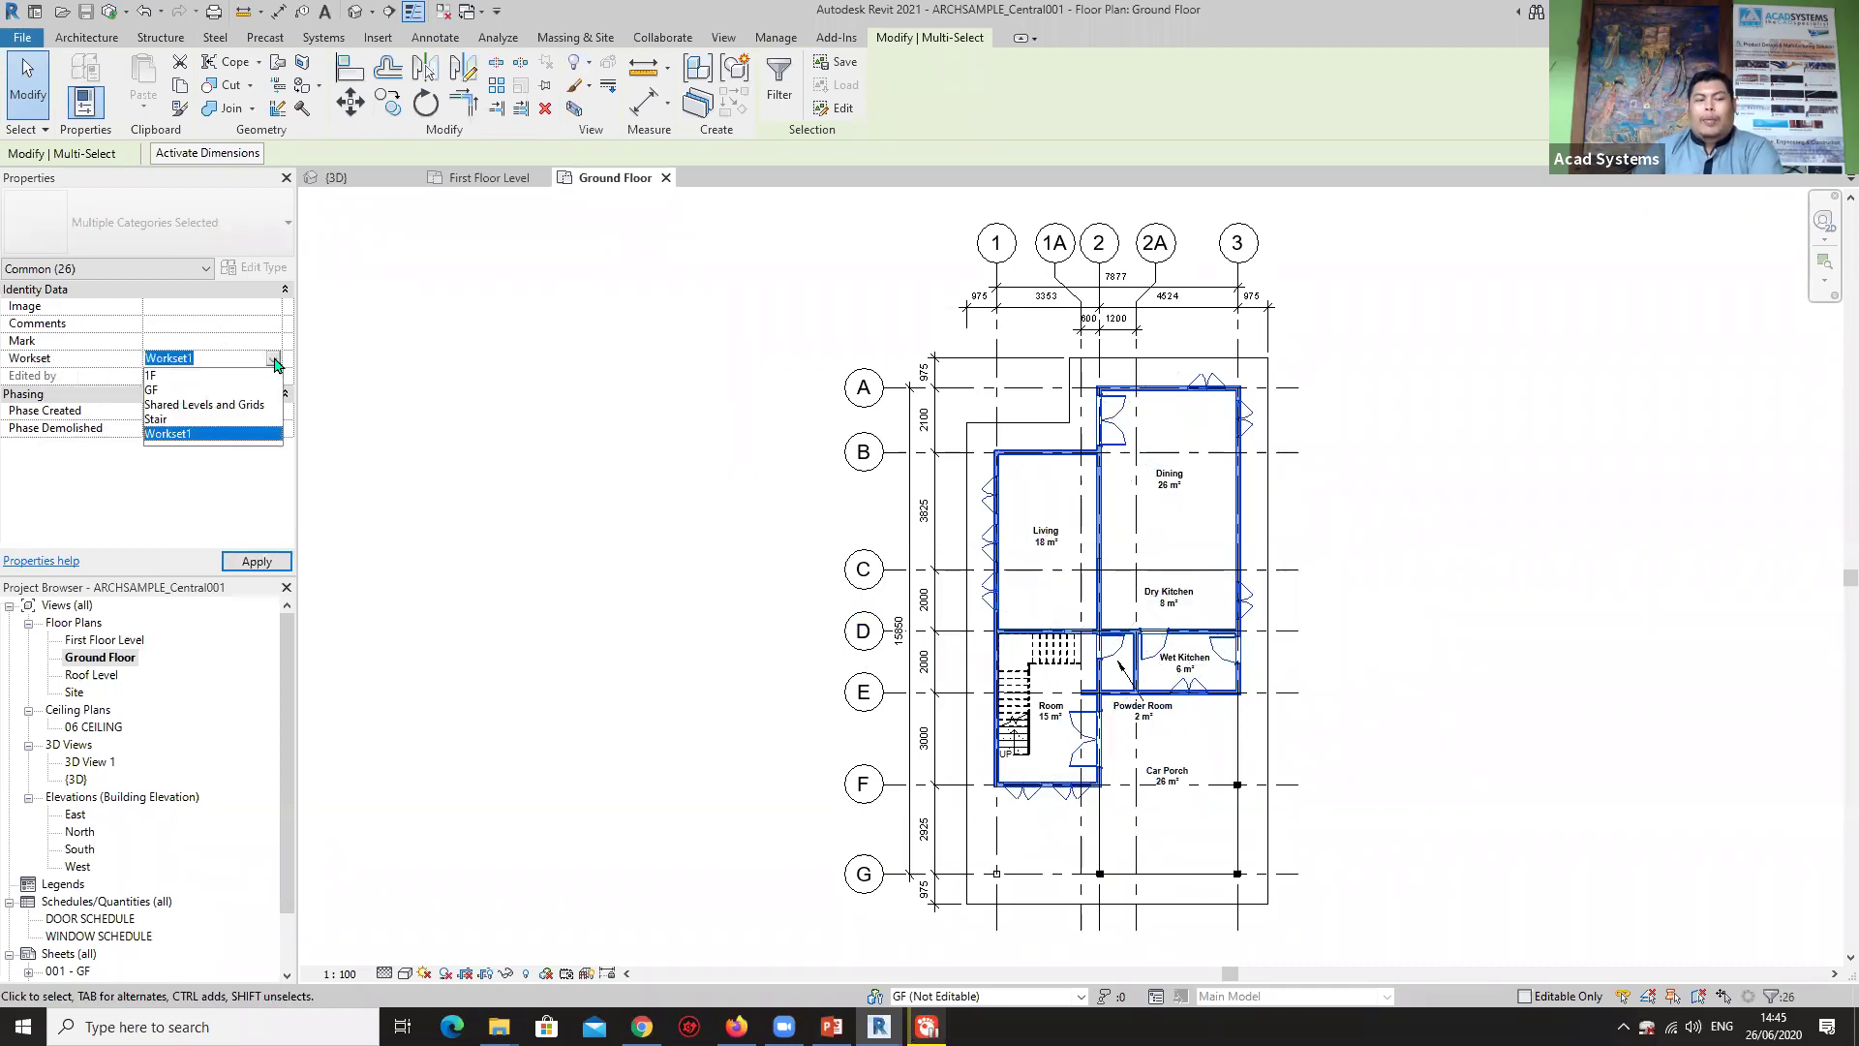
{"action": "left_click", "coordinate": [157, 391]}
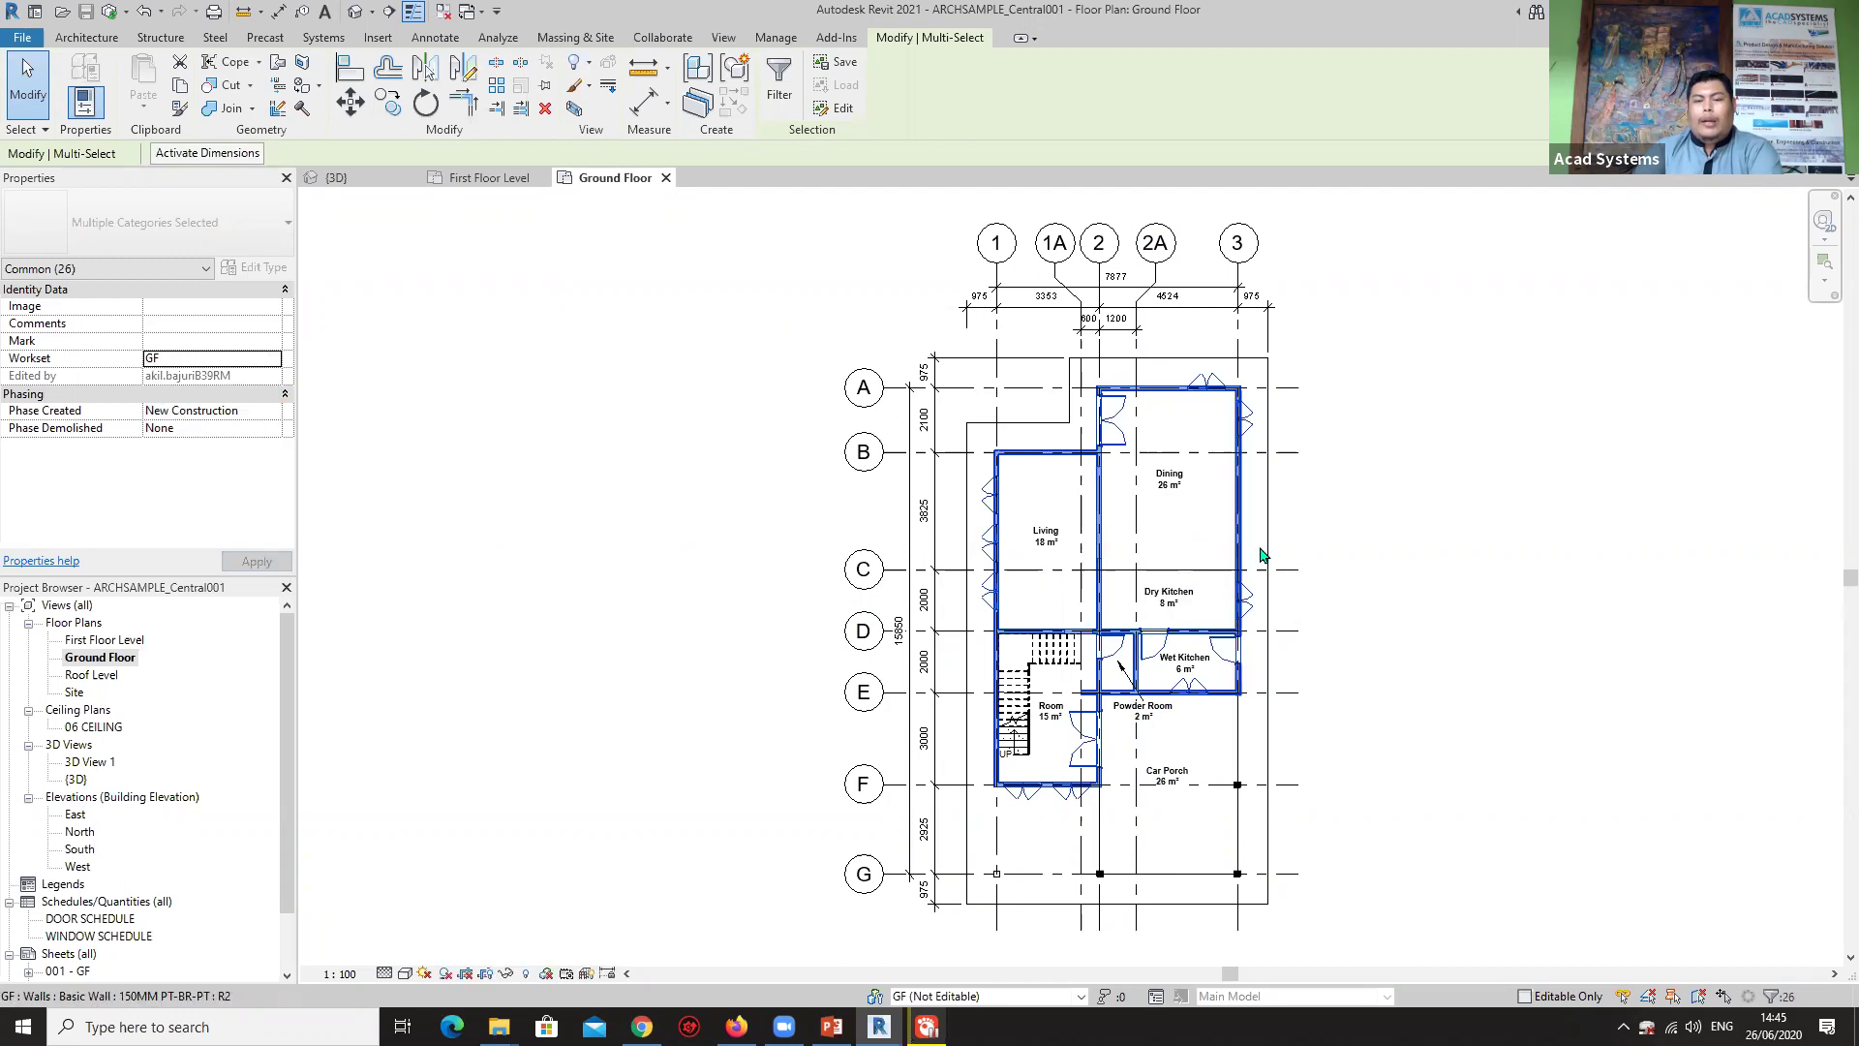
Assign the ground-floor stair to the Stair workset.
{"action": "scroll", "coordinate": [1259, 545], "scroll_direction": "up", "scroll_amount": 2}
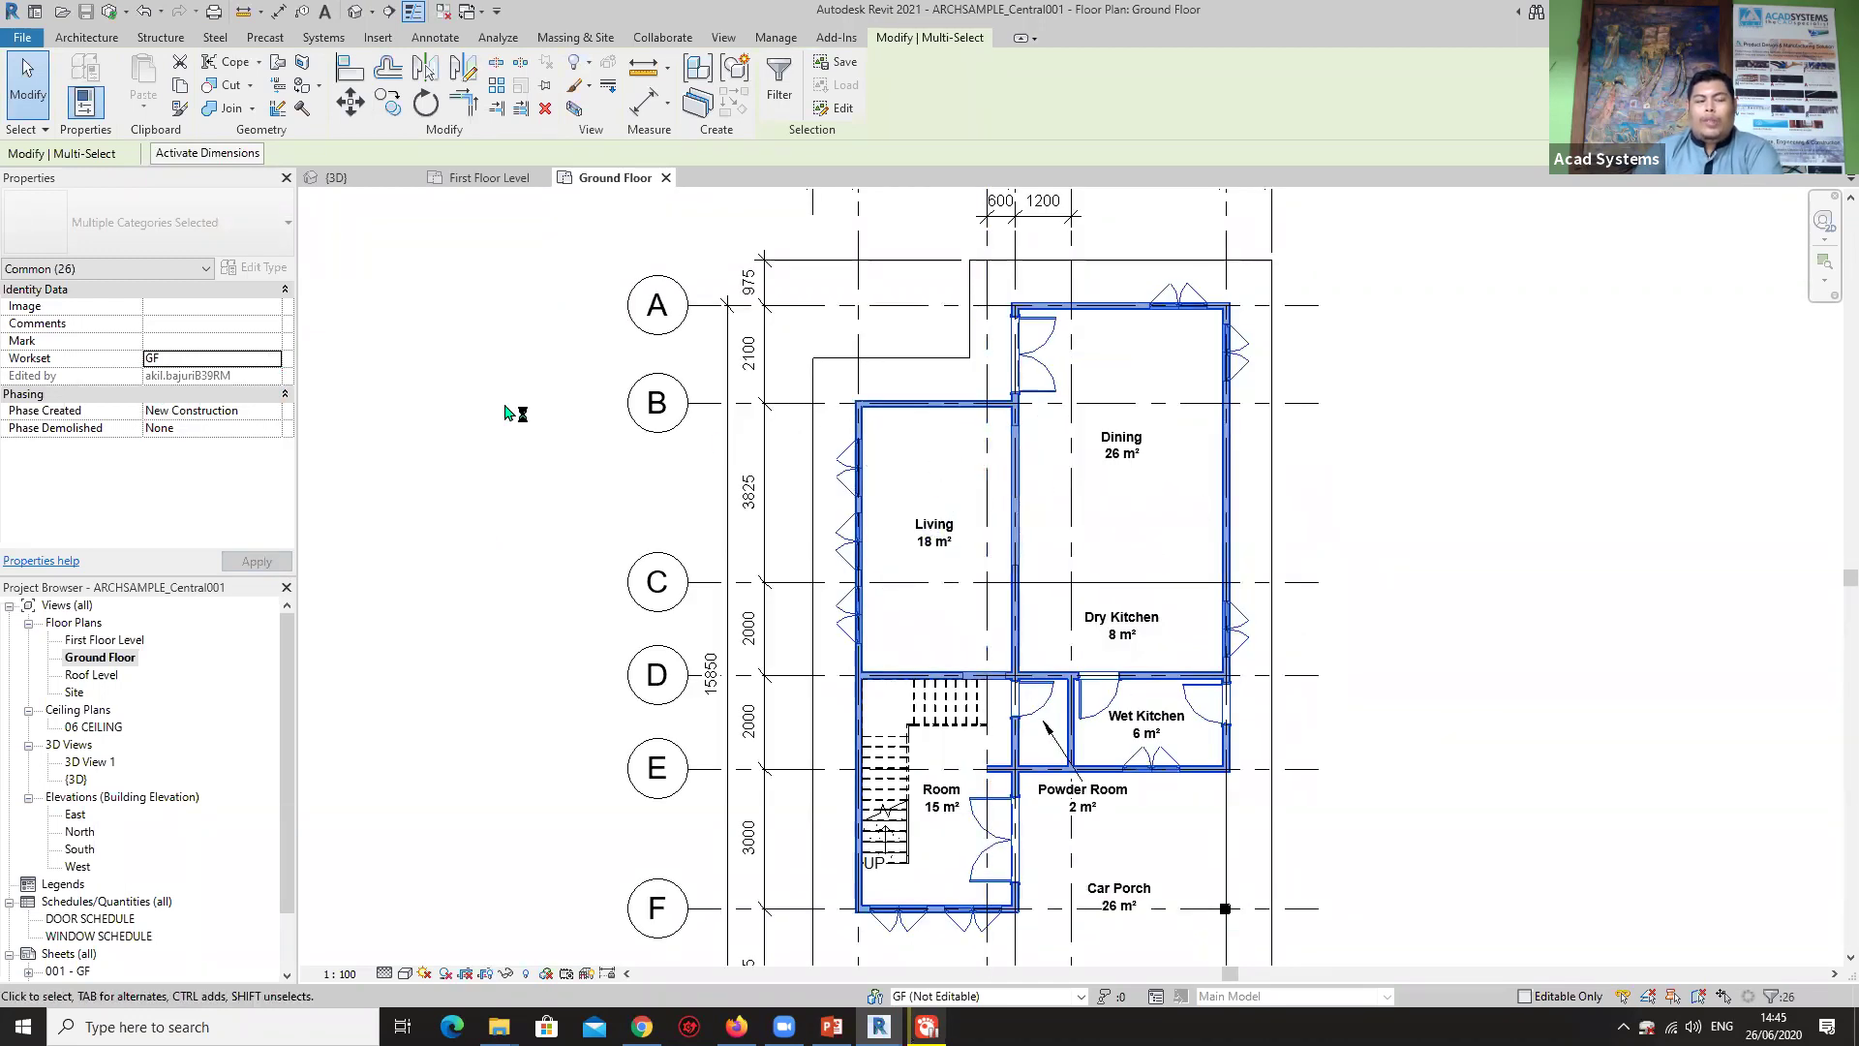
{"action": "scroll", "coordinate": [498, 427], "scroll_direction": "down", "scroll_amount": 2}
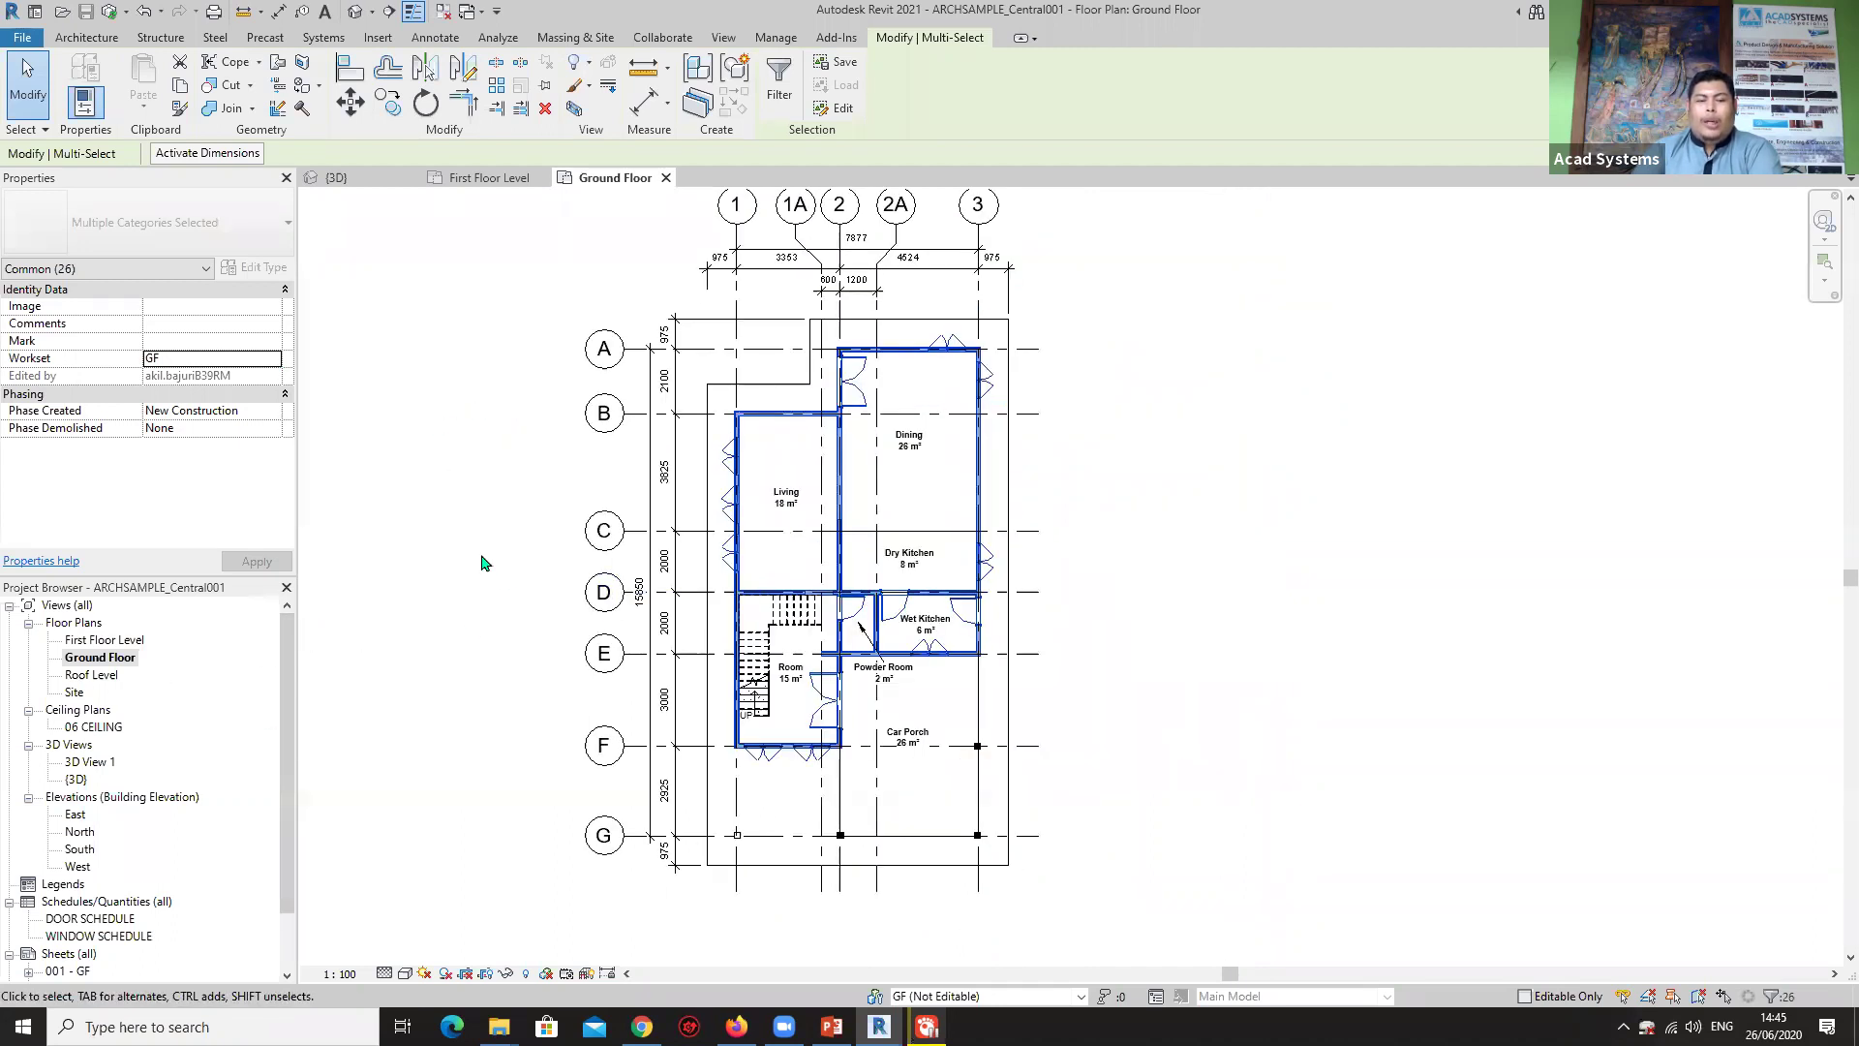
{"action": "left_click", "coordinate": [770, 584]}
{"action": "scroll", "coordinate": [744, 673], "scroll_direction": "up", "scroll_amount": 4}
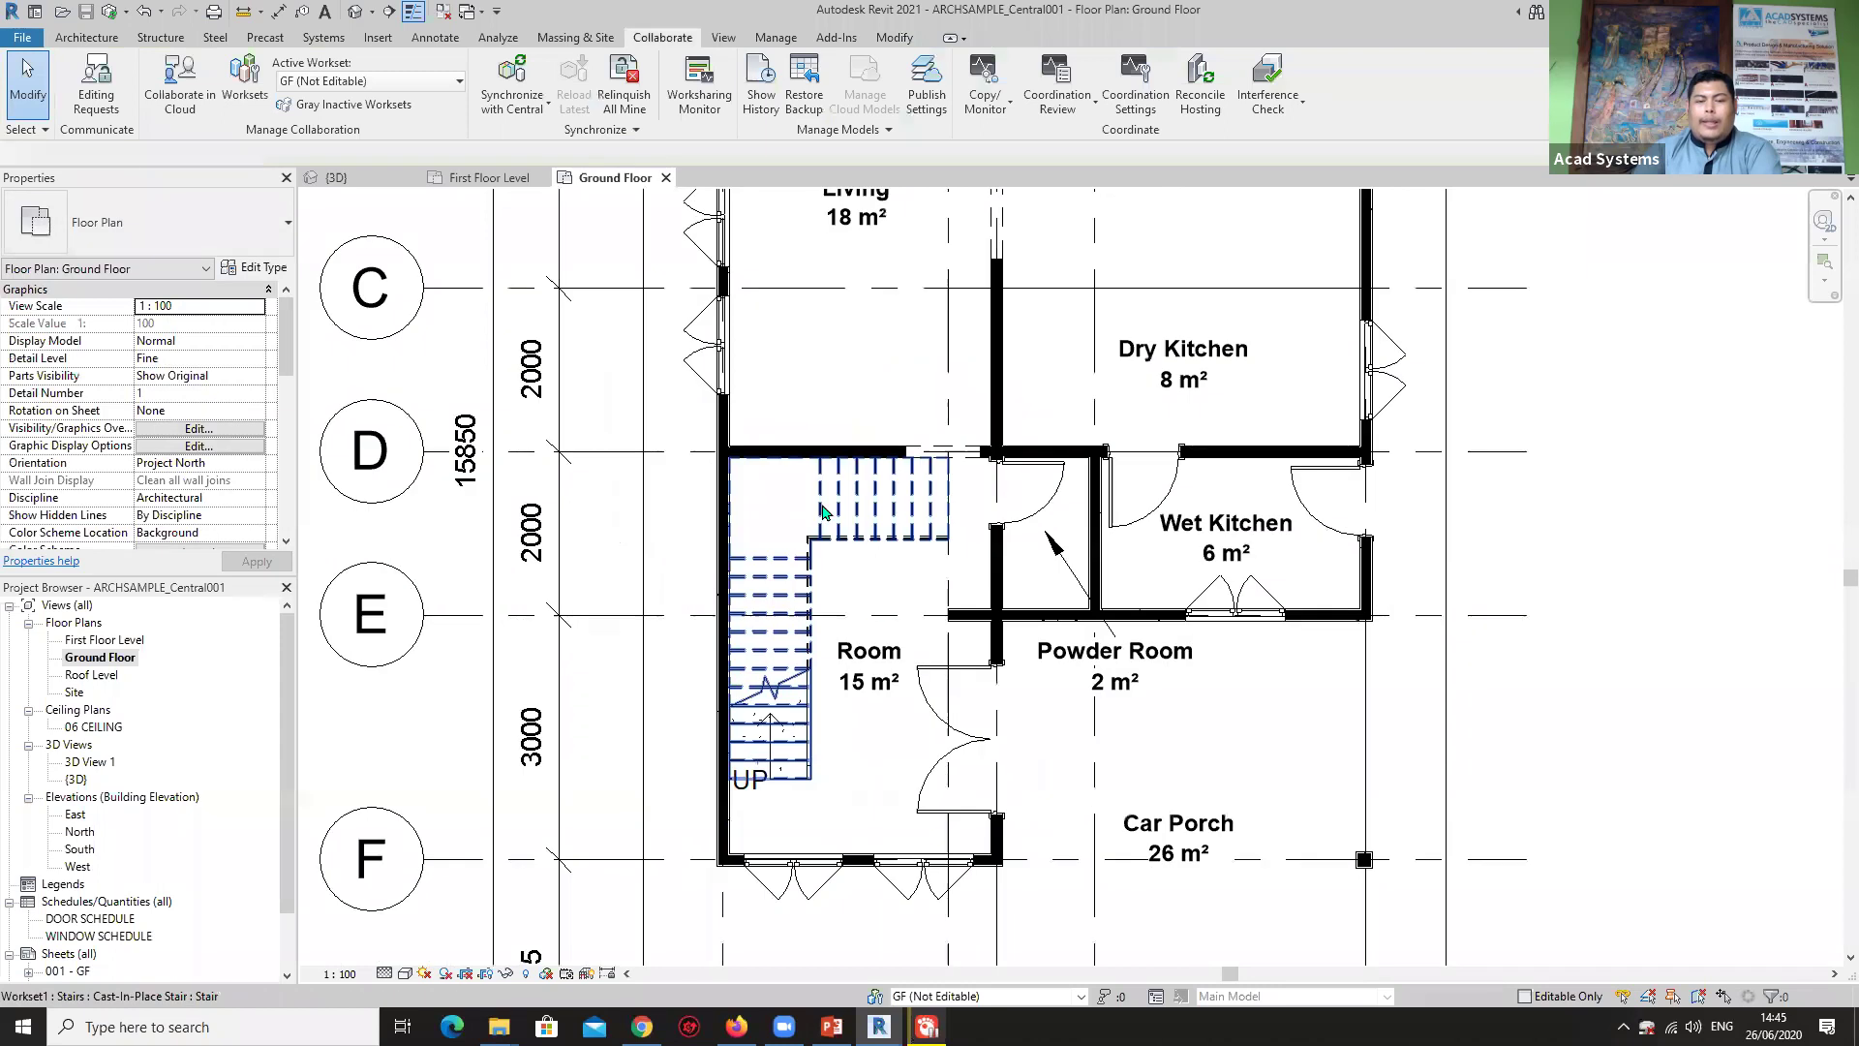
{"action": "left_click", "coordinate": [824, 510]}
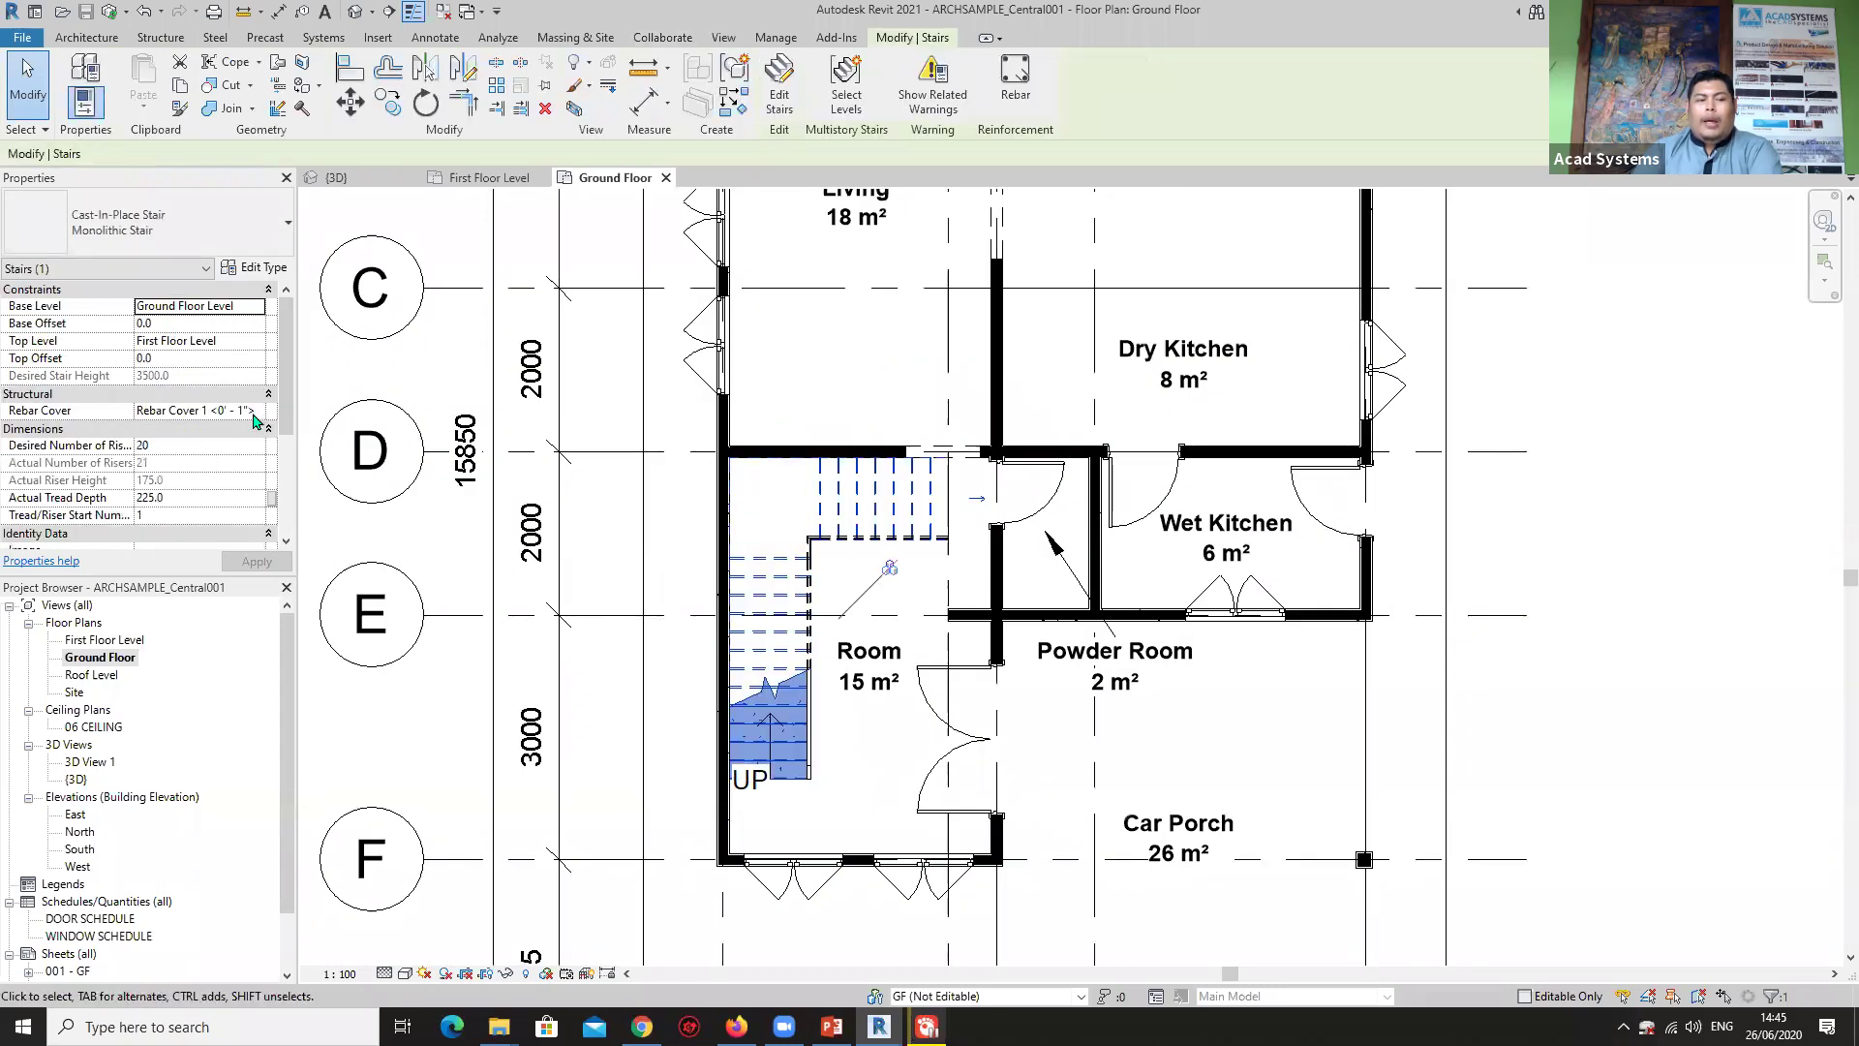
{"action": "scroll", "coordinate": [232, 450], "scroll_direction": "down", "scroll_amount": 3}
{"action": "left_click", "coordinate": [261, 481]}
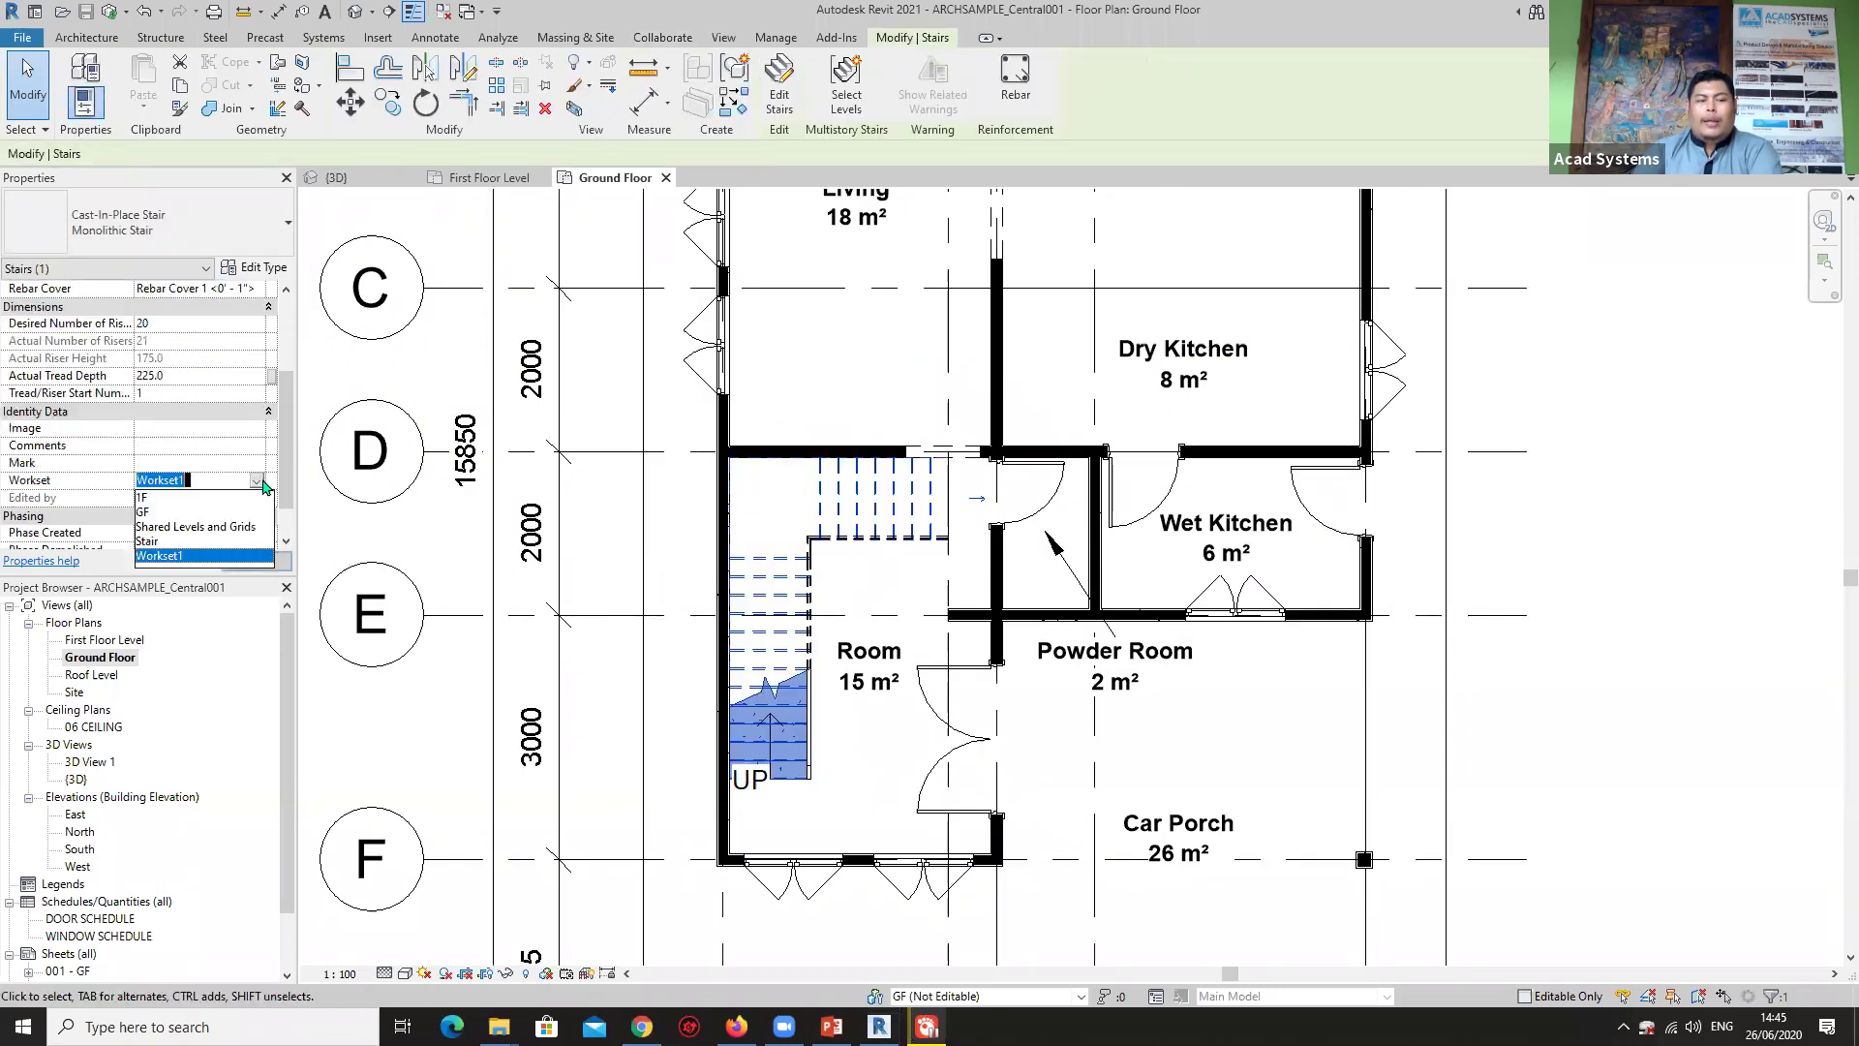
{"action": "left_click", "coordinate": [254, 562]}
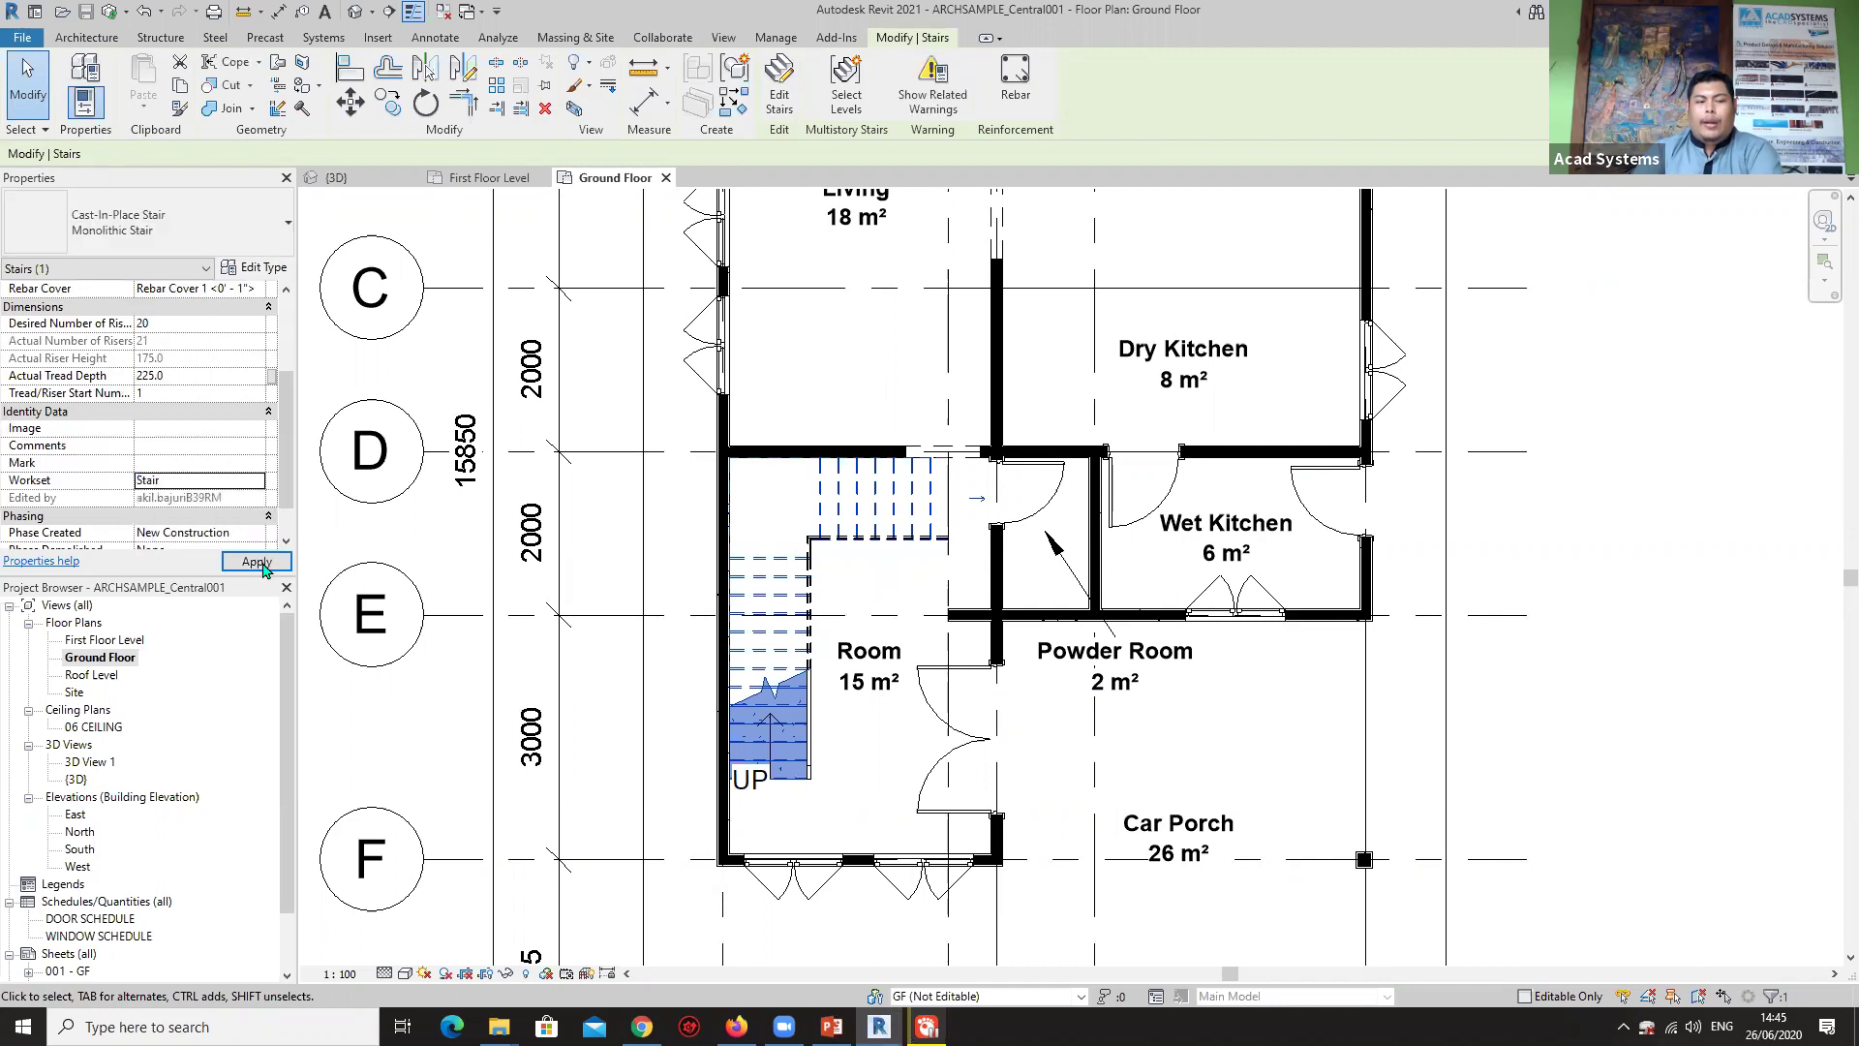
{"action": "key", "text": "Escape"}
Move the stair handrail to the Stair workset as well.
{"action": "scroll", "coordinate": [869, 664], "scroll_direction": "up", "scroll_amount": 2}
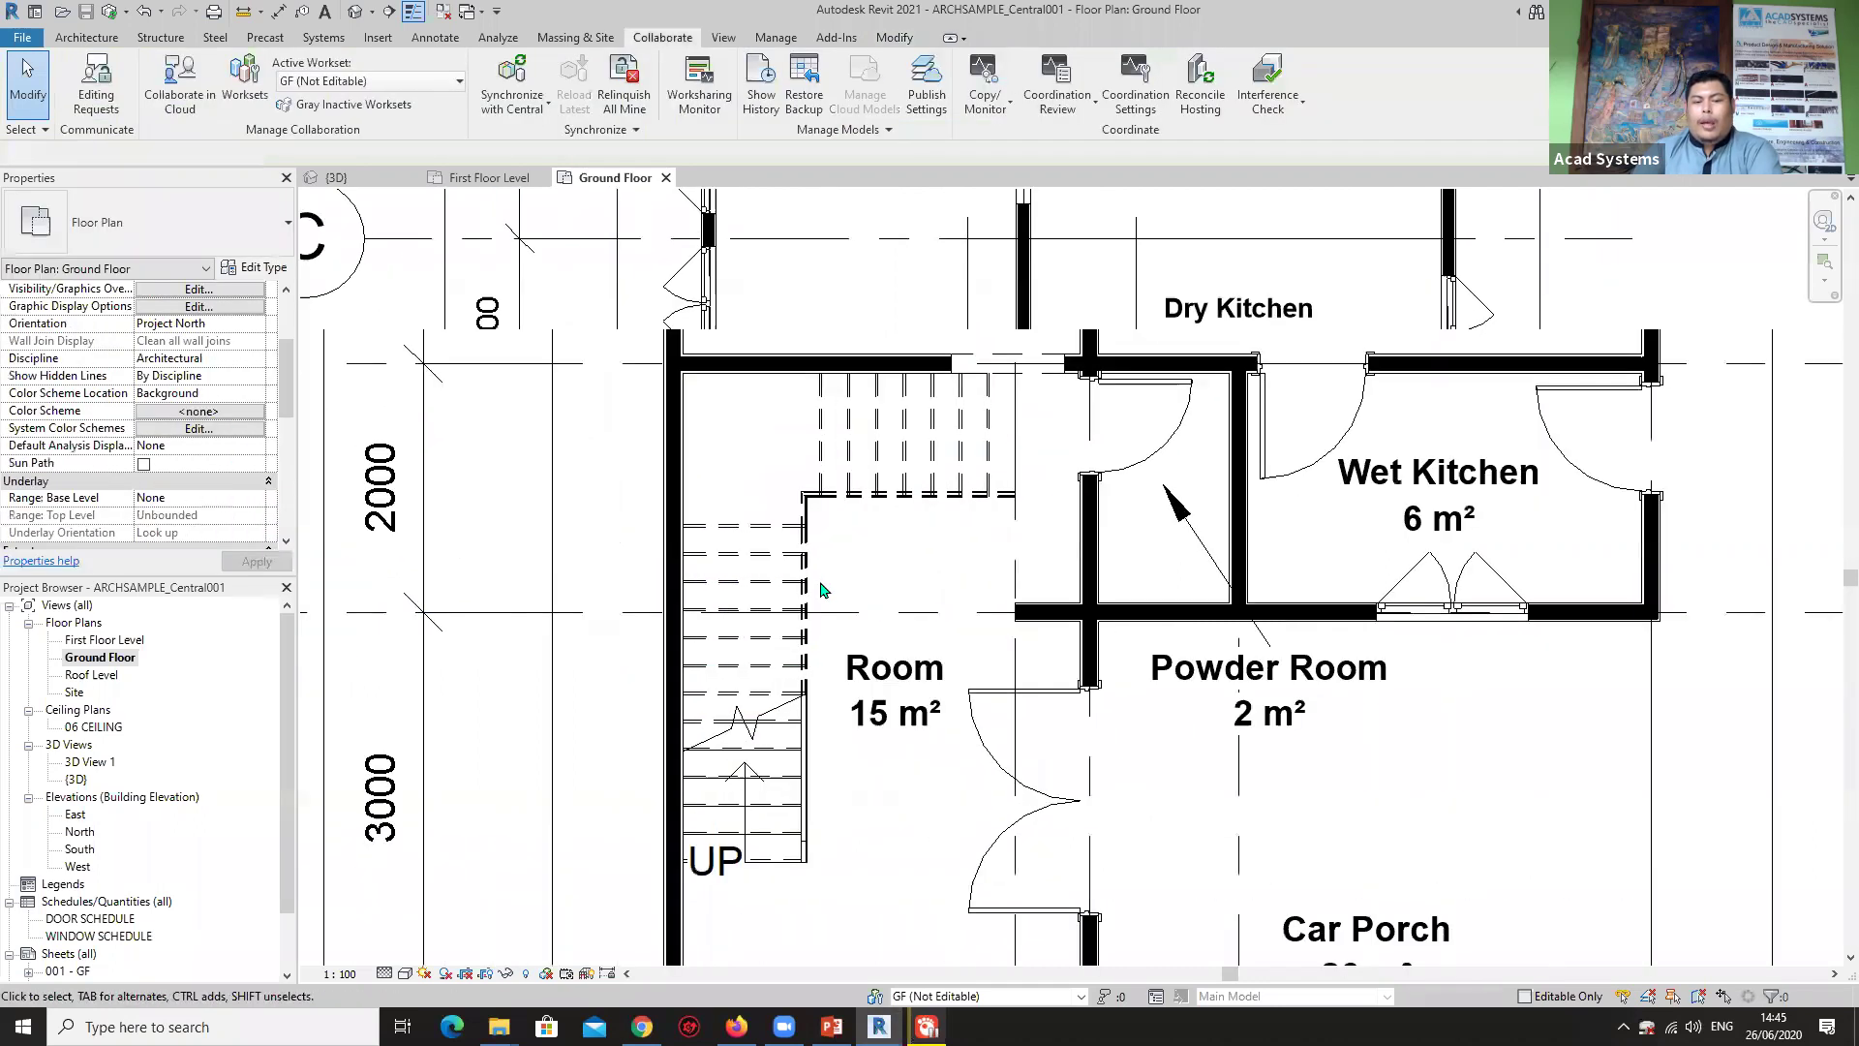
{"action": "left_click", "coordinate": [803, 548]}
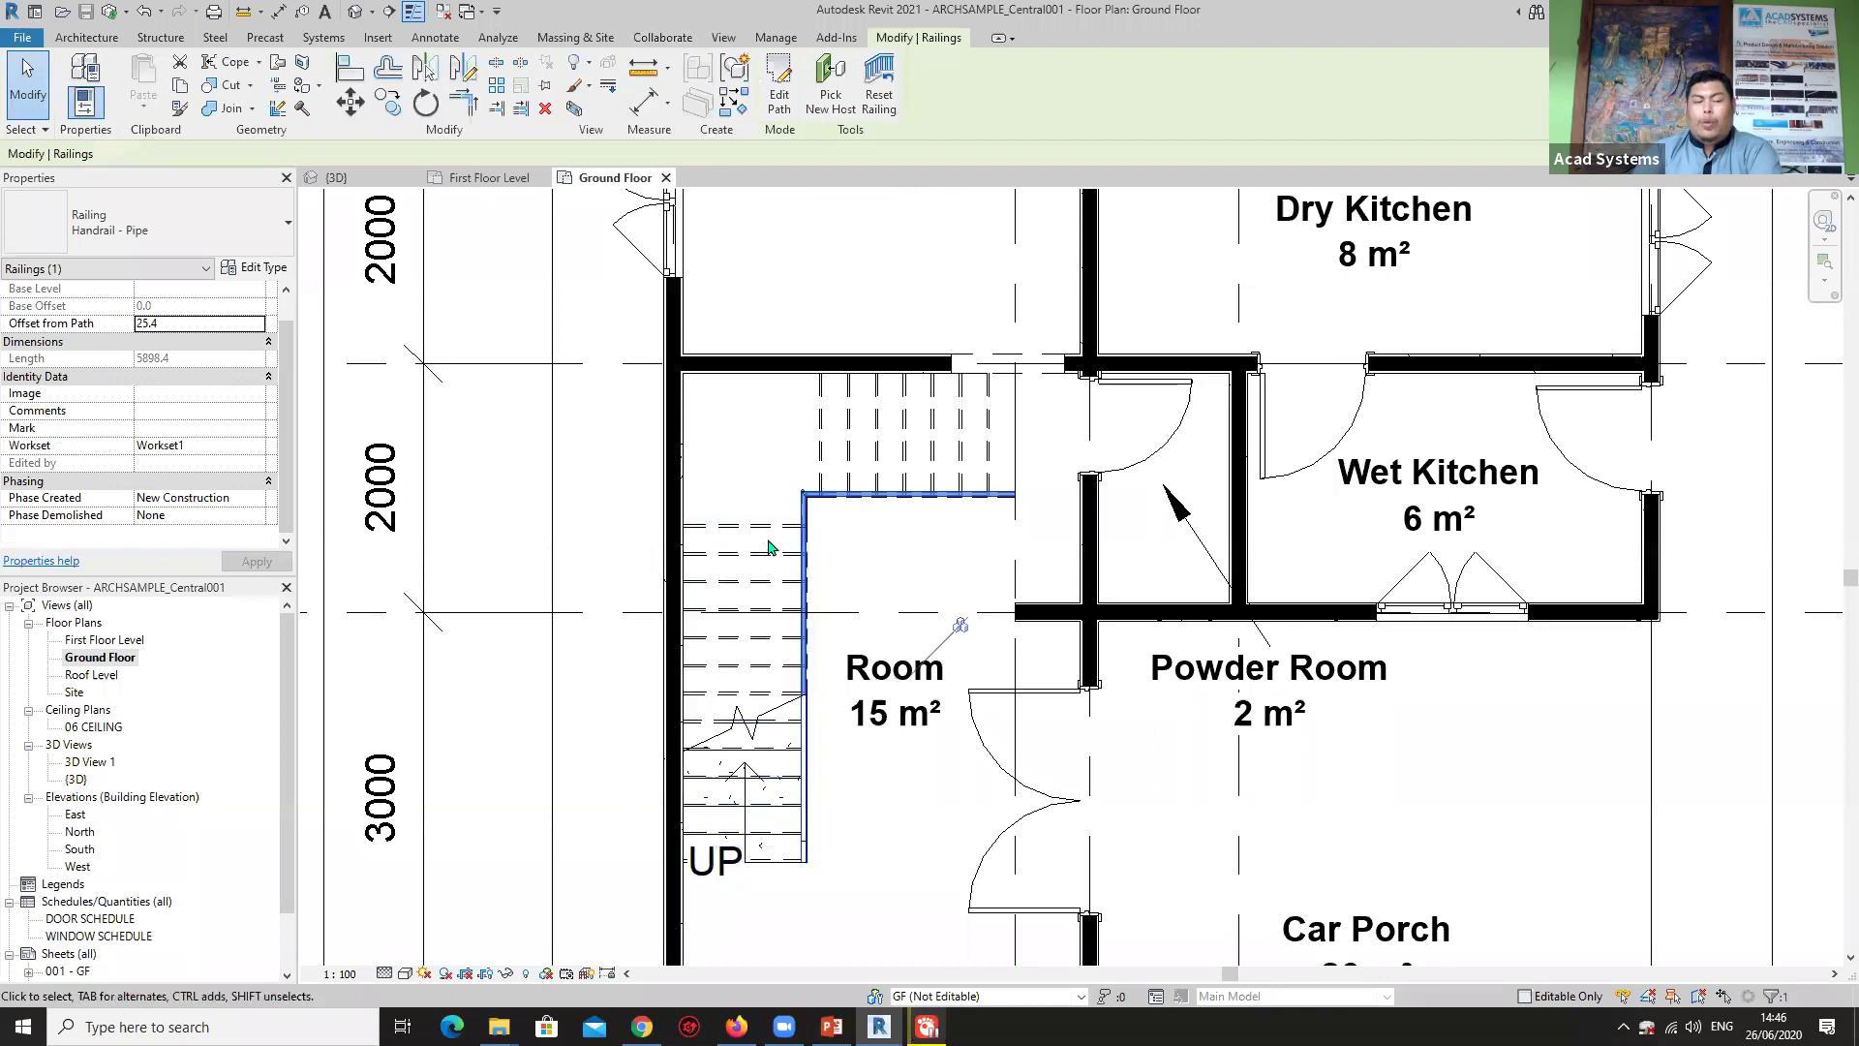
{"action": "left_click", "coordinate": [249, 448]}
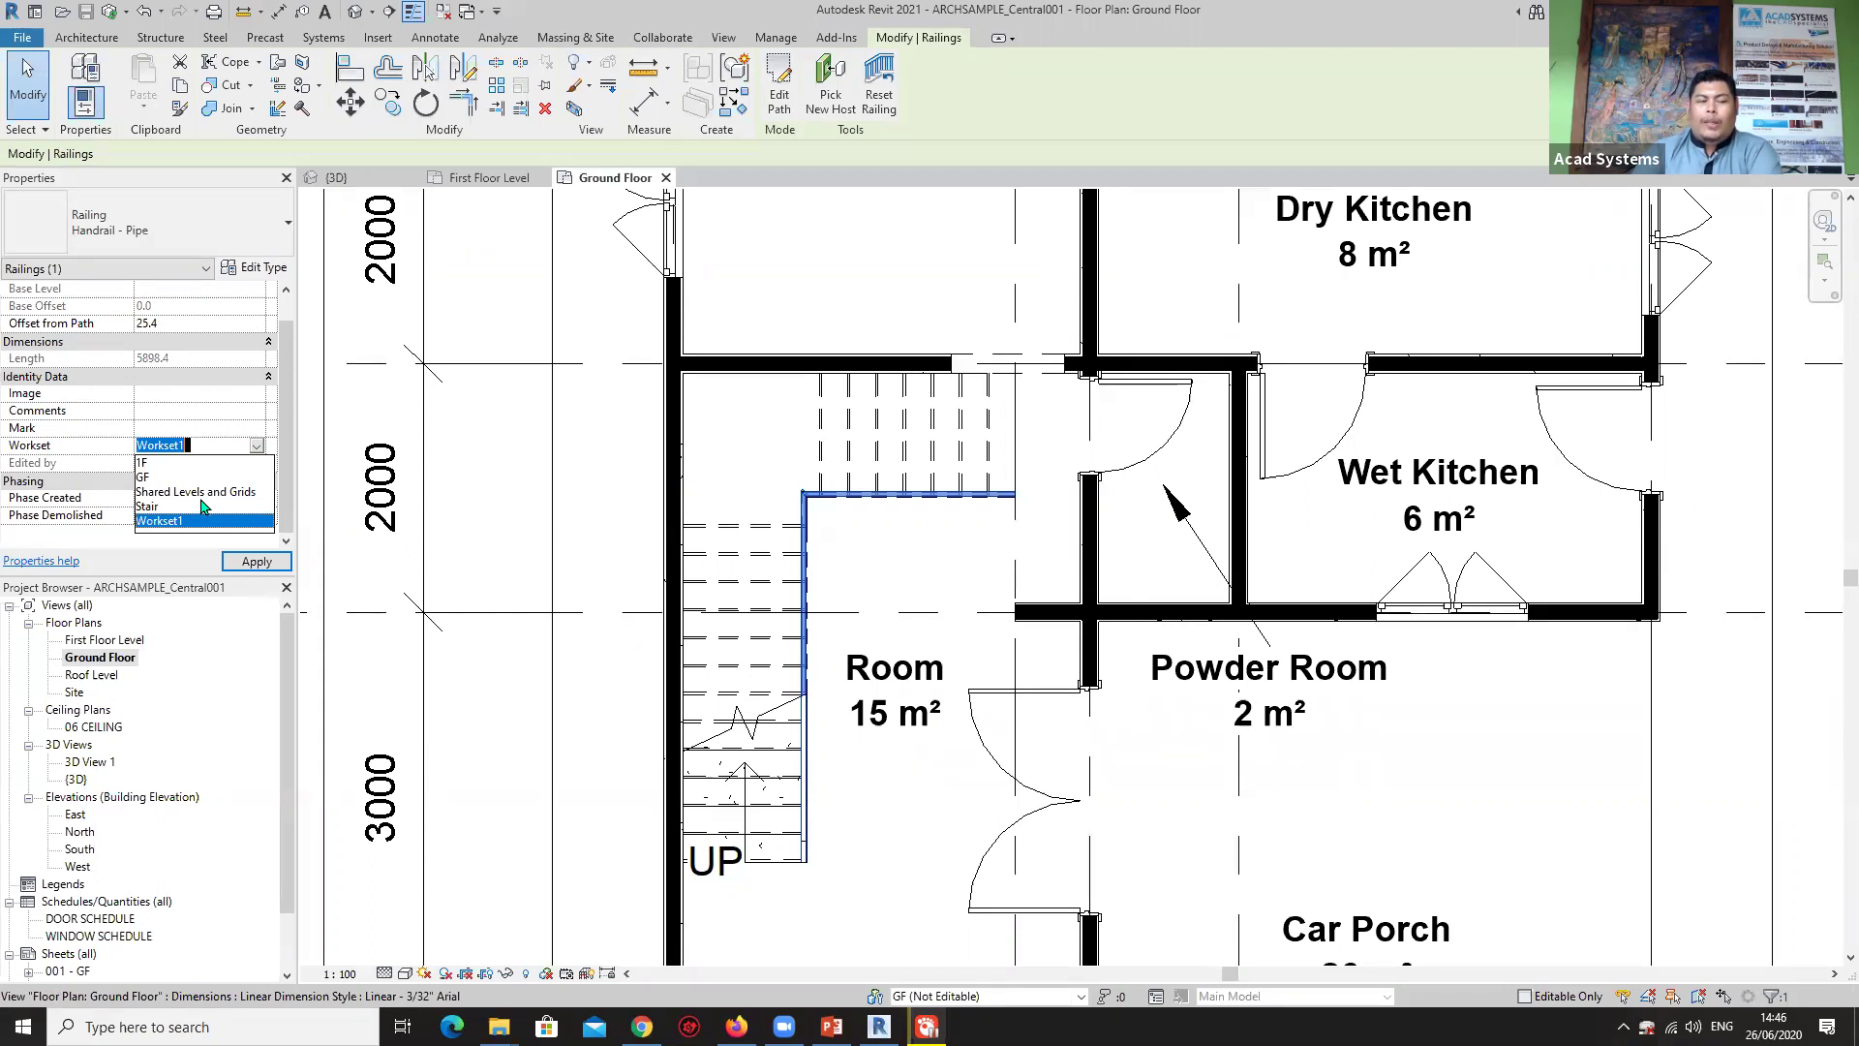
{"action": "left_click", "coordinate": [153, 506]}
{"action": "left_click", "coordinate": [256, 562]}
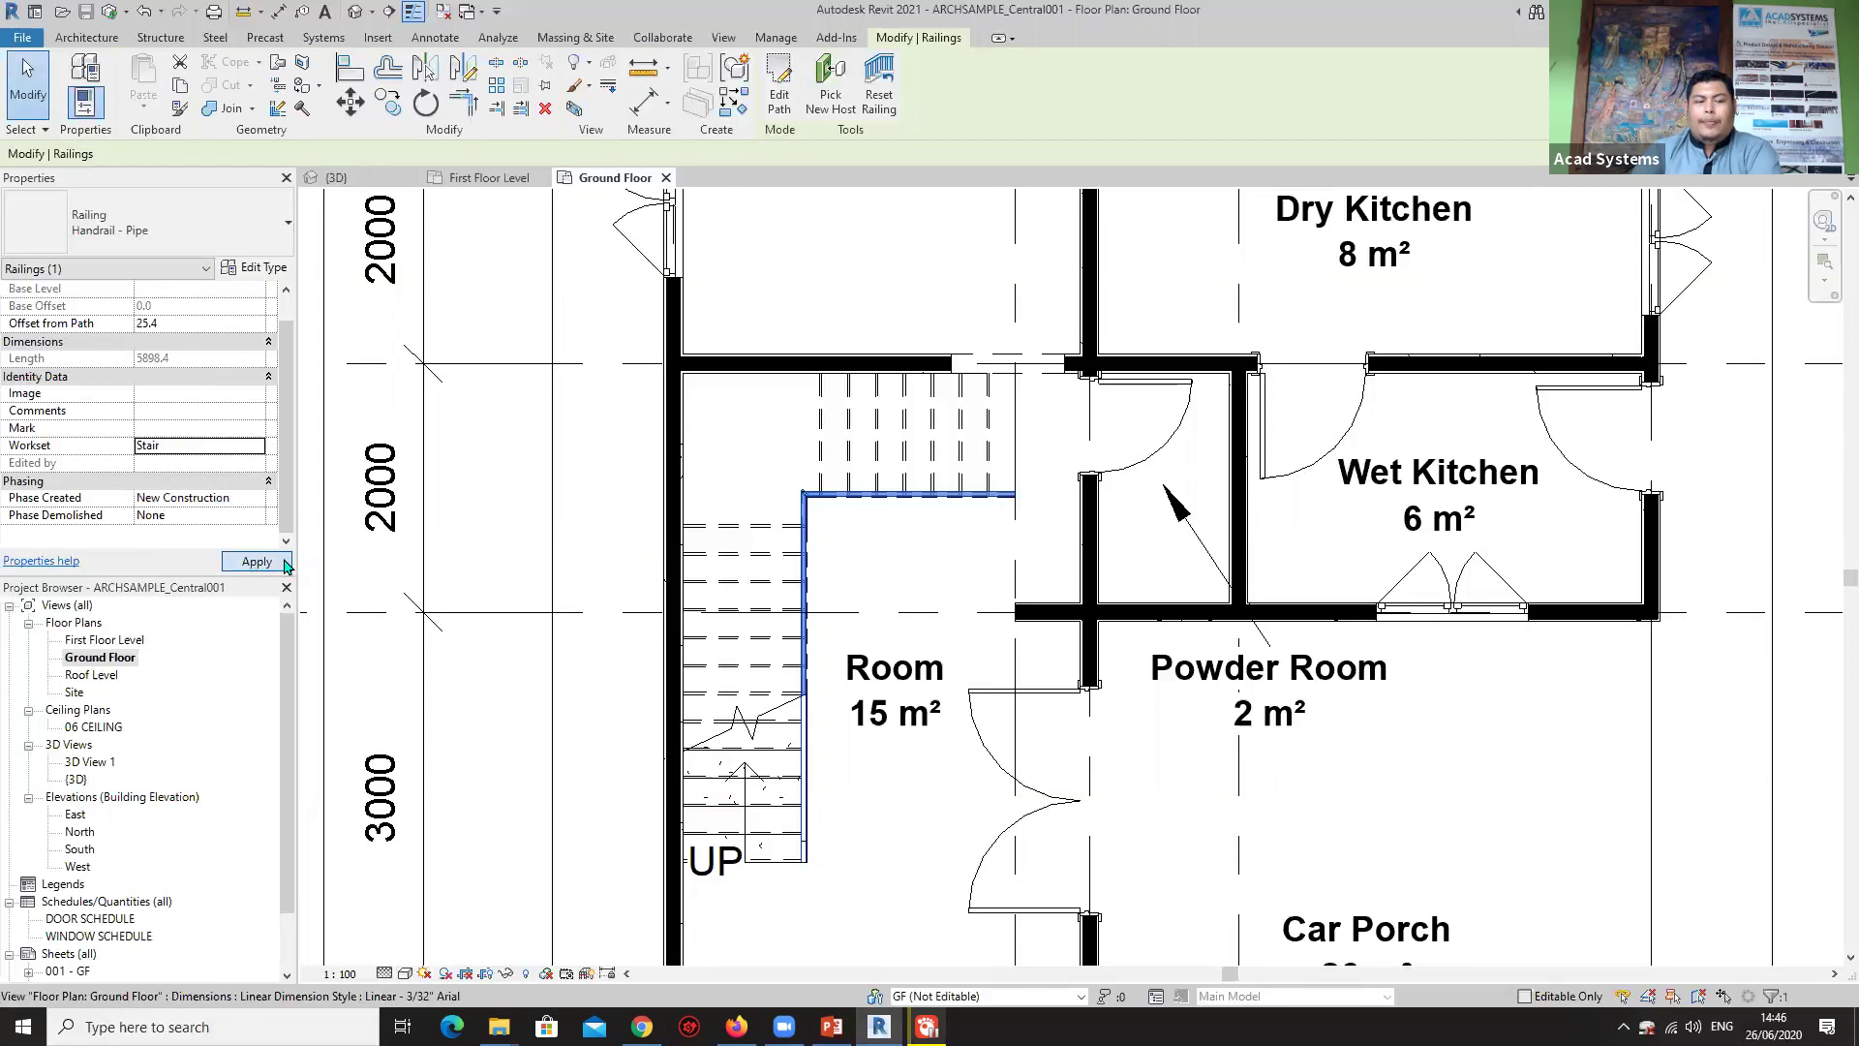
{"action": "left_click", "coordinate": [494, 465]}
Open the First Floor Level plan.
{"action": "scroll", "coordinate": [872, 571], "scroll_direction": "down", "scroll_amount": 5}
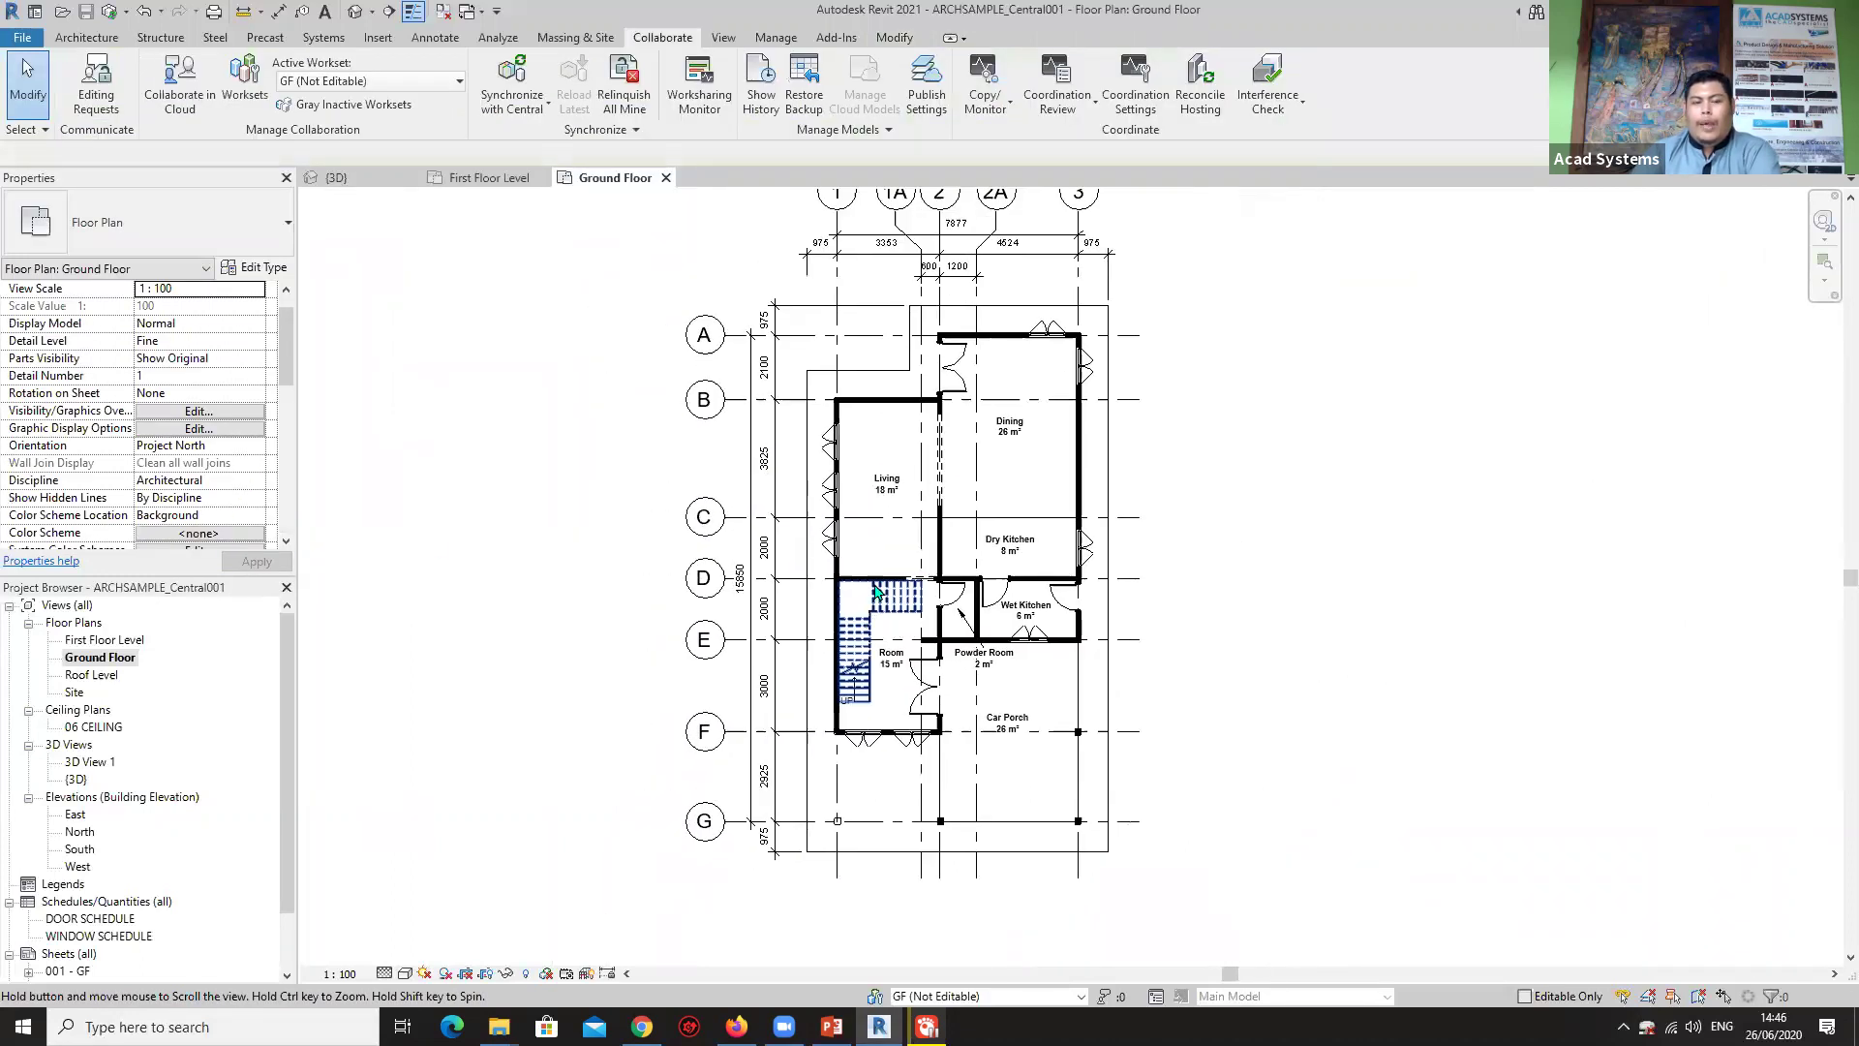
{"action": "scroll", "coordinate": [876, 590], "scroll_direction": "up", "scroll_amount": 2}
{"action": "left_click", "coordinate": [105, 640]}
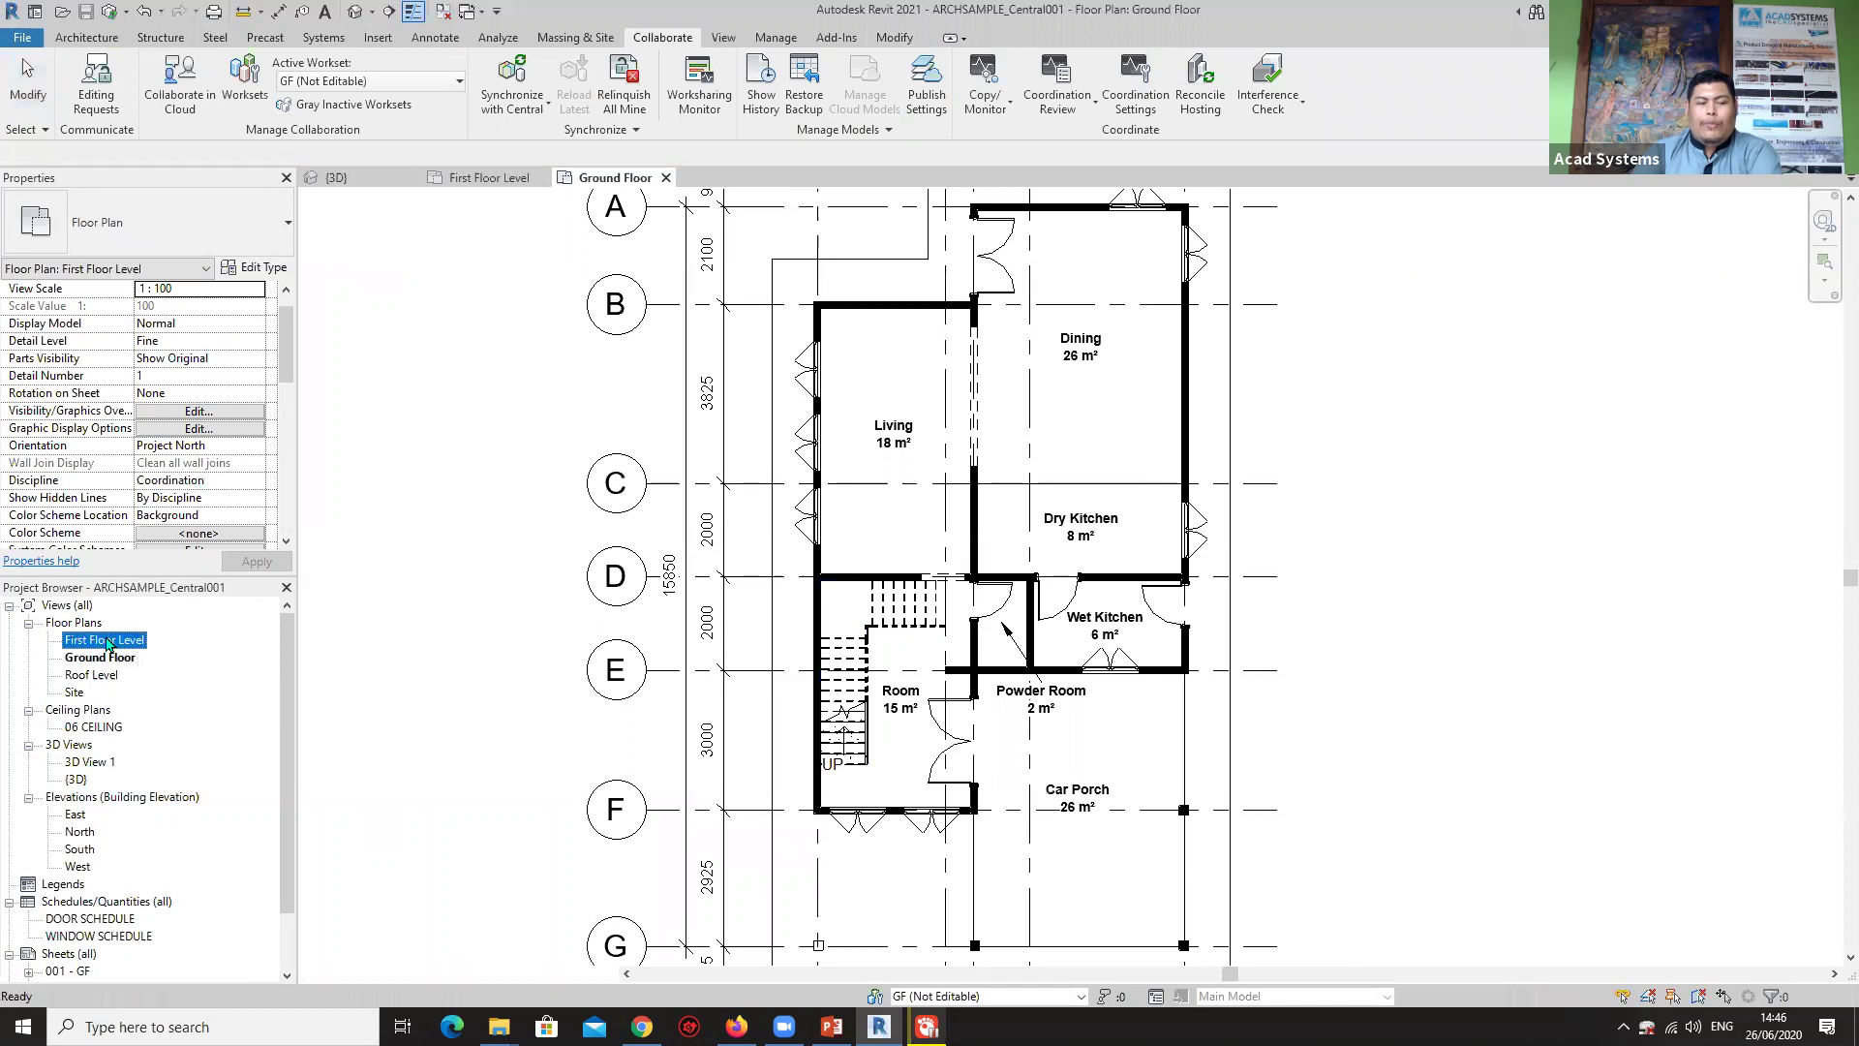
{"action": "double_click", "coordinate": [104, 640]}
{"action": "scroll", "coordinate": [863, 387], "scroll_direction": "down", "scroll_amount": 1}
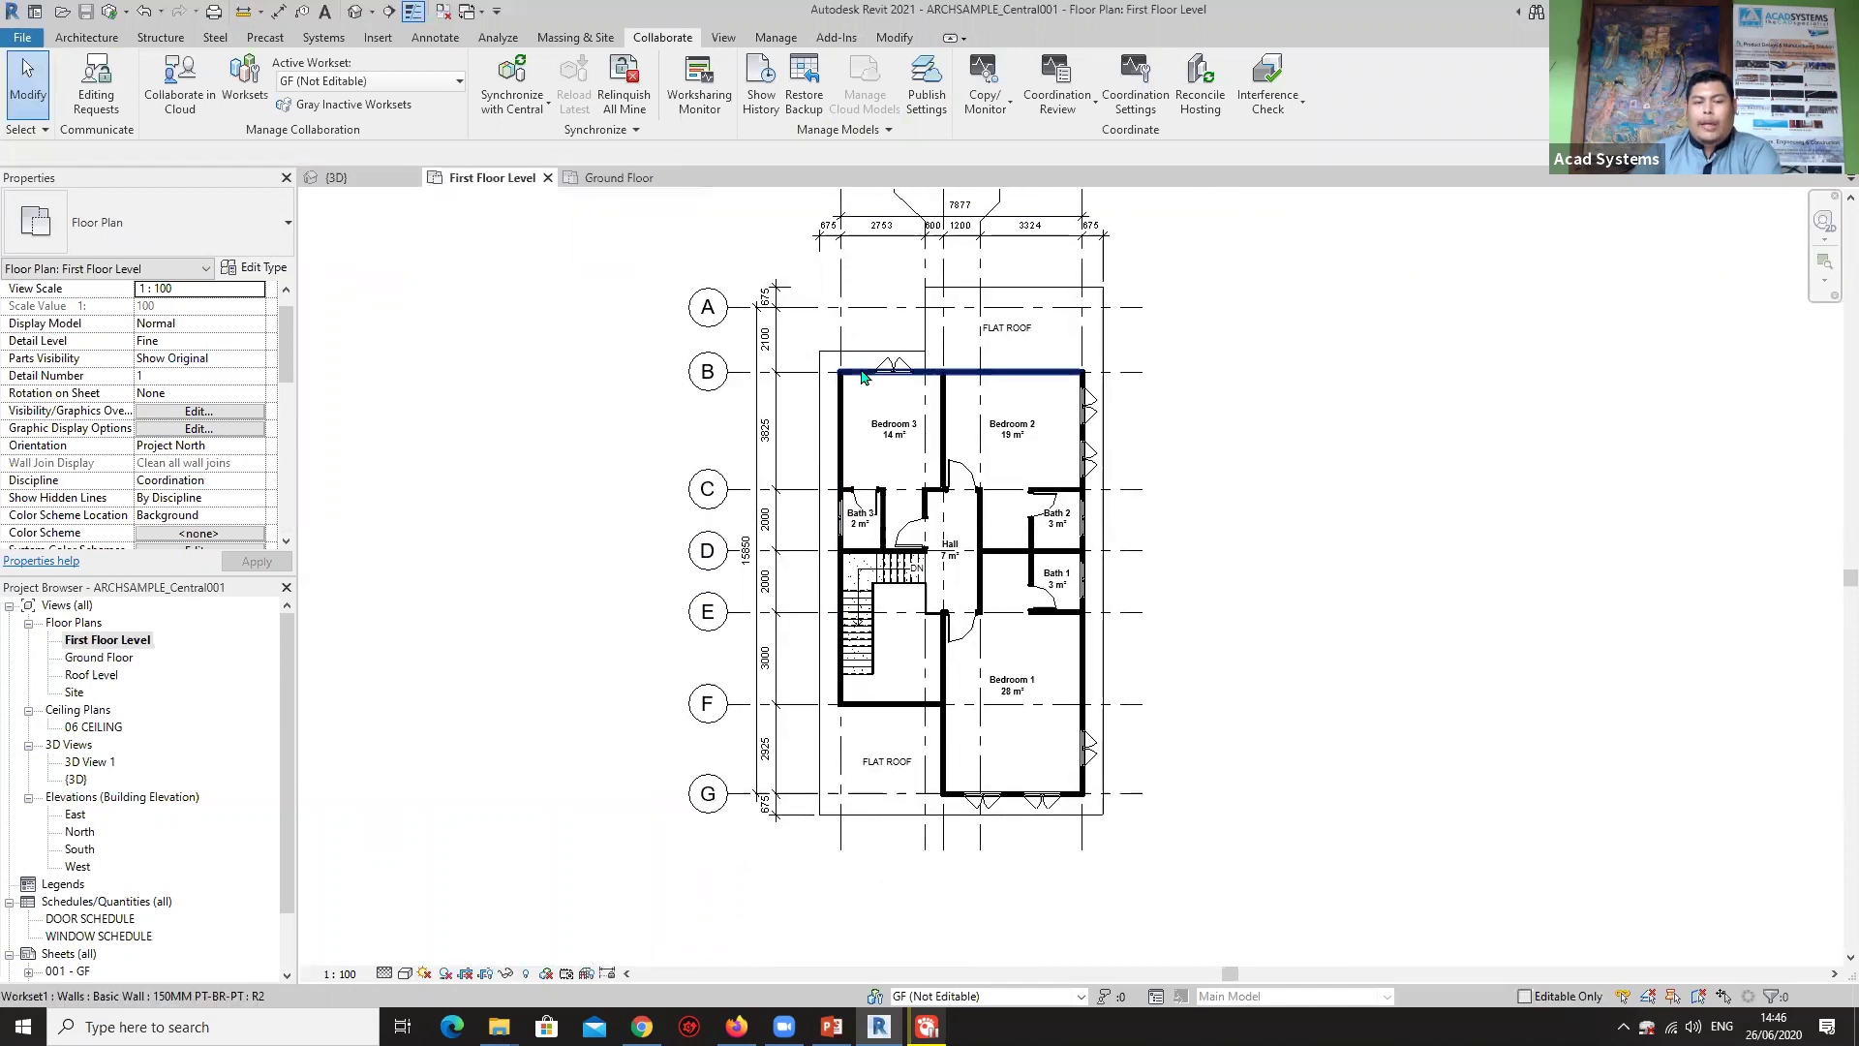
Window-select the first-floor plan and filter it to floors, doors, walls and windows.
{"action": "left_click_drag", "start_coordinate": [793, 256], "coordinate": [1222, 821]}
{"action": "left_click", "coordinate": [859, 83]}
{"action": "left_click", "coordinate": [1039, 421]}
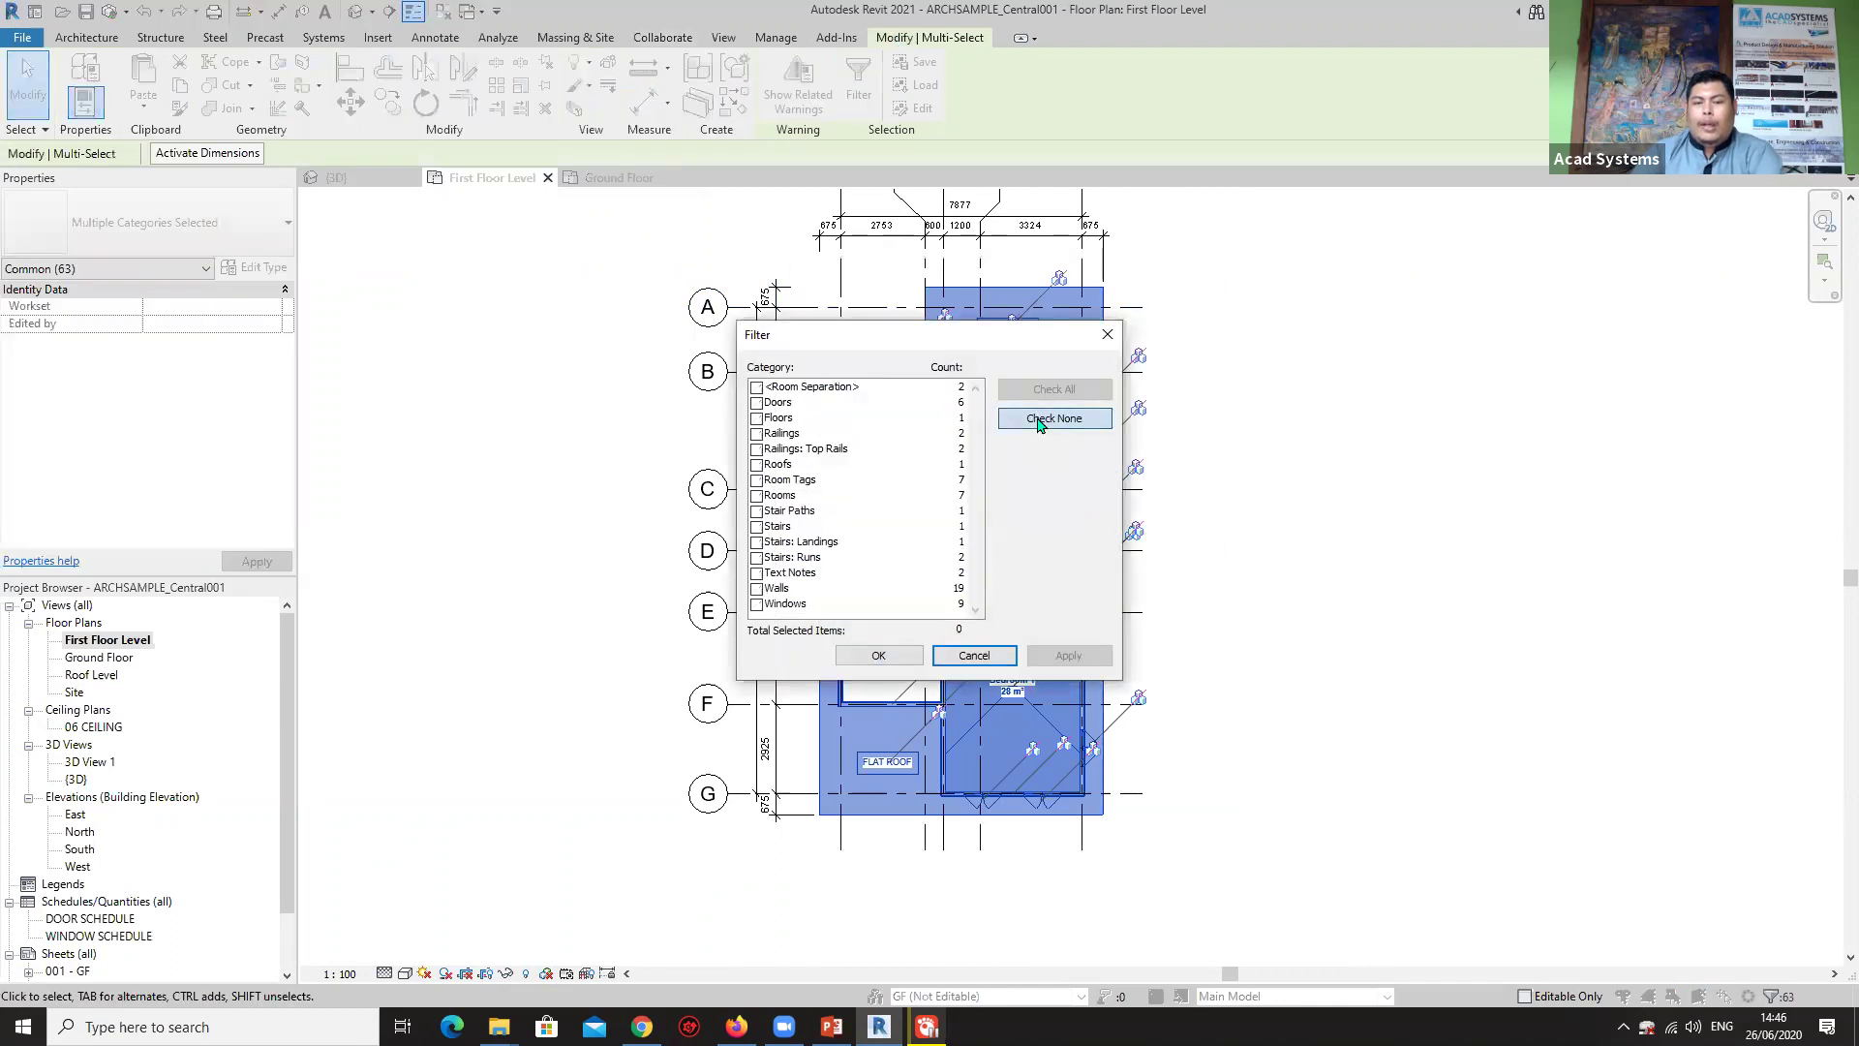
{"action": "left_click", "coordinate": [757, 417]}
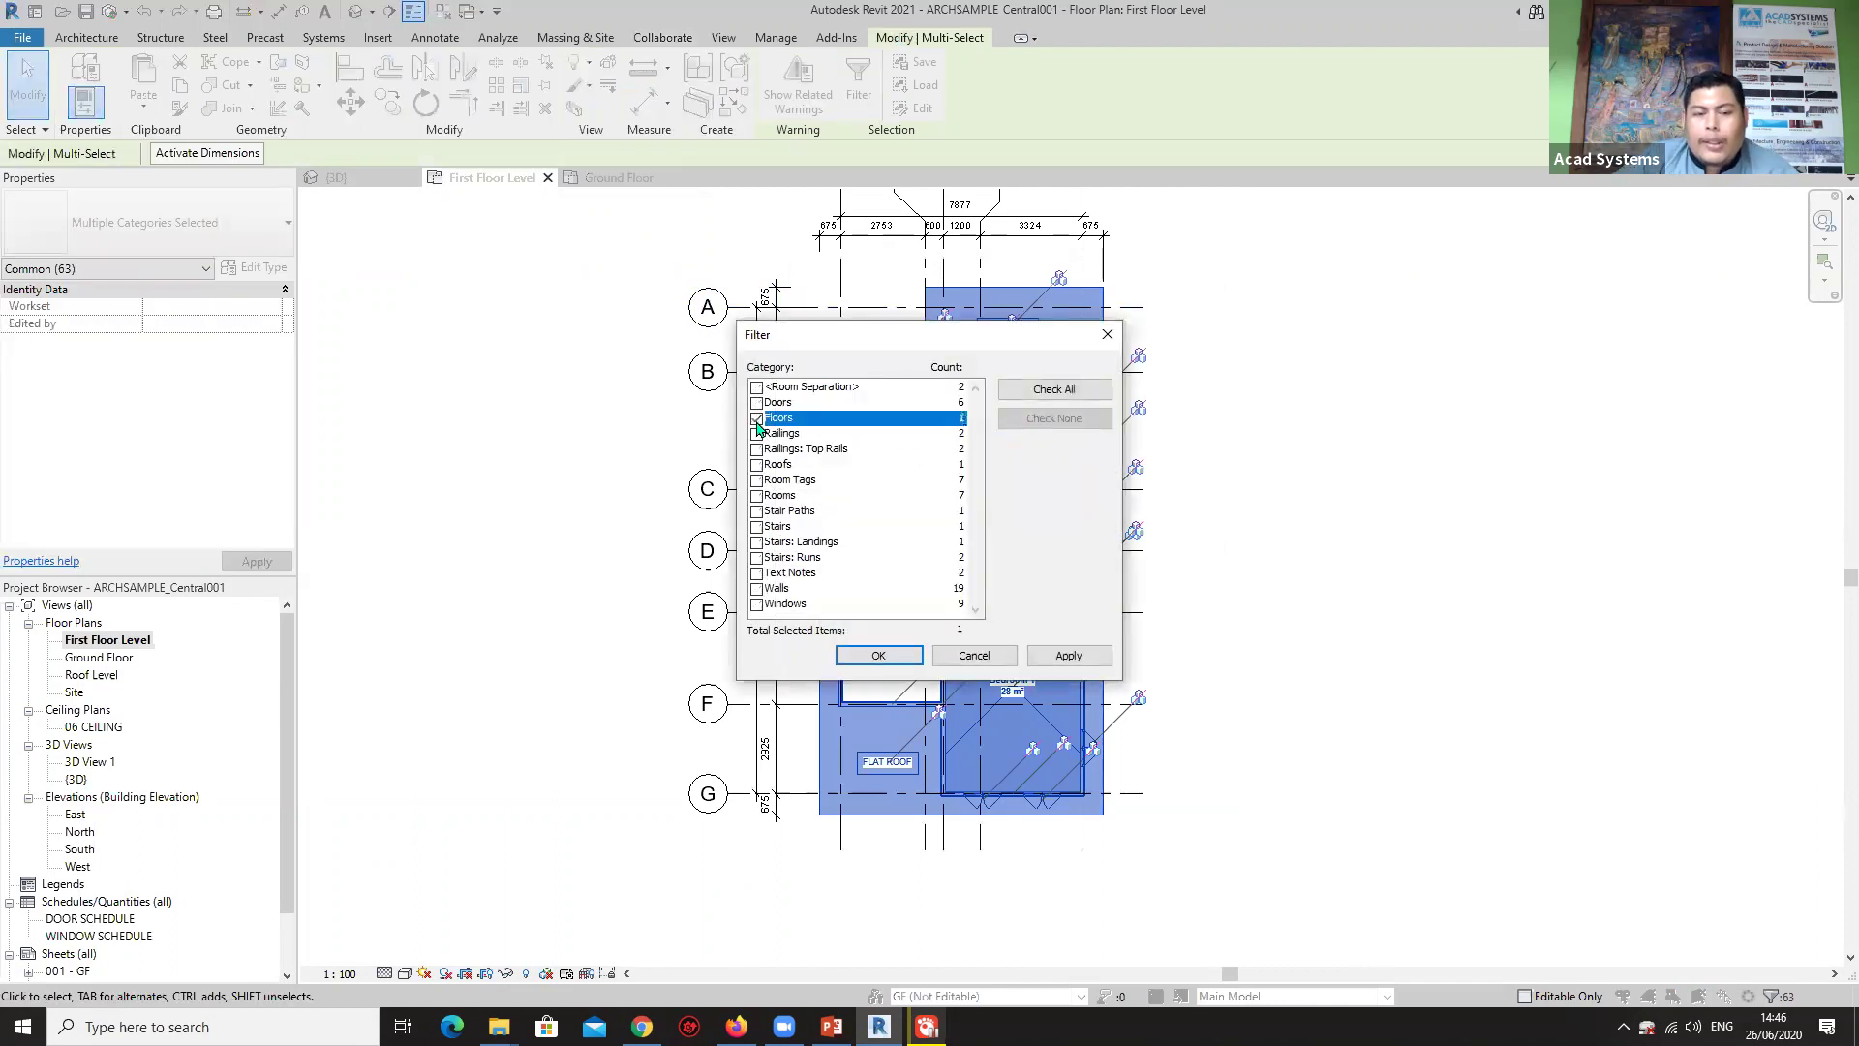
{"action": "left_click", "coordinate": [757, 386]}
{"action": "left_click", "coordinate": [757, 401]}
{"action": "left_click", "coordinate": [757, 387]}
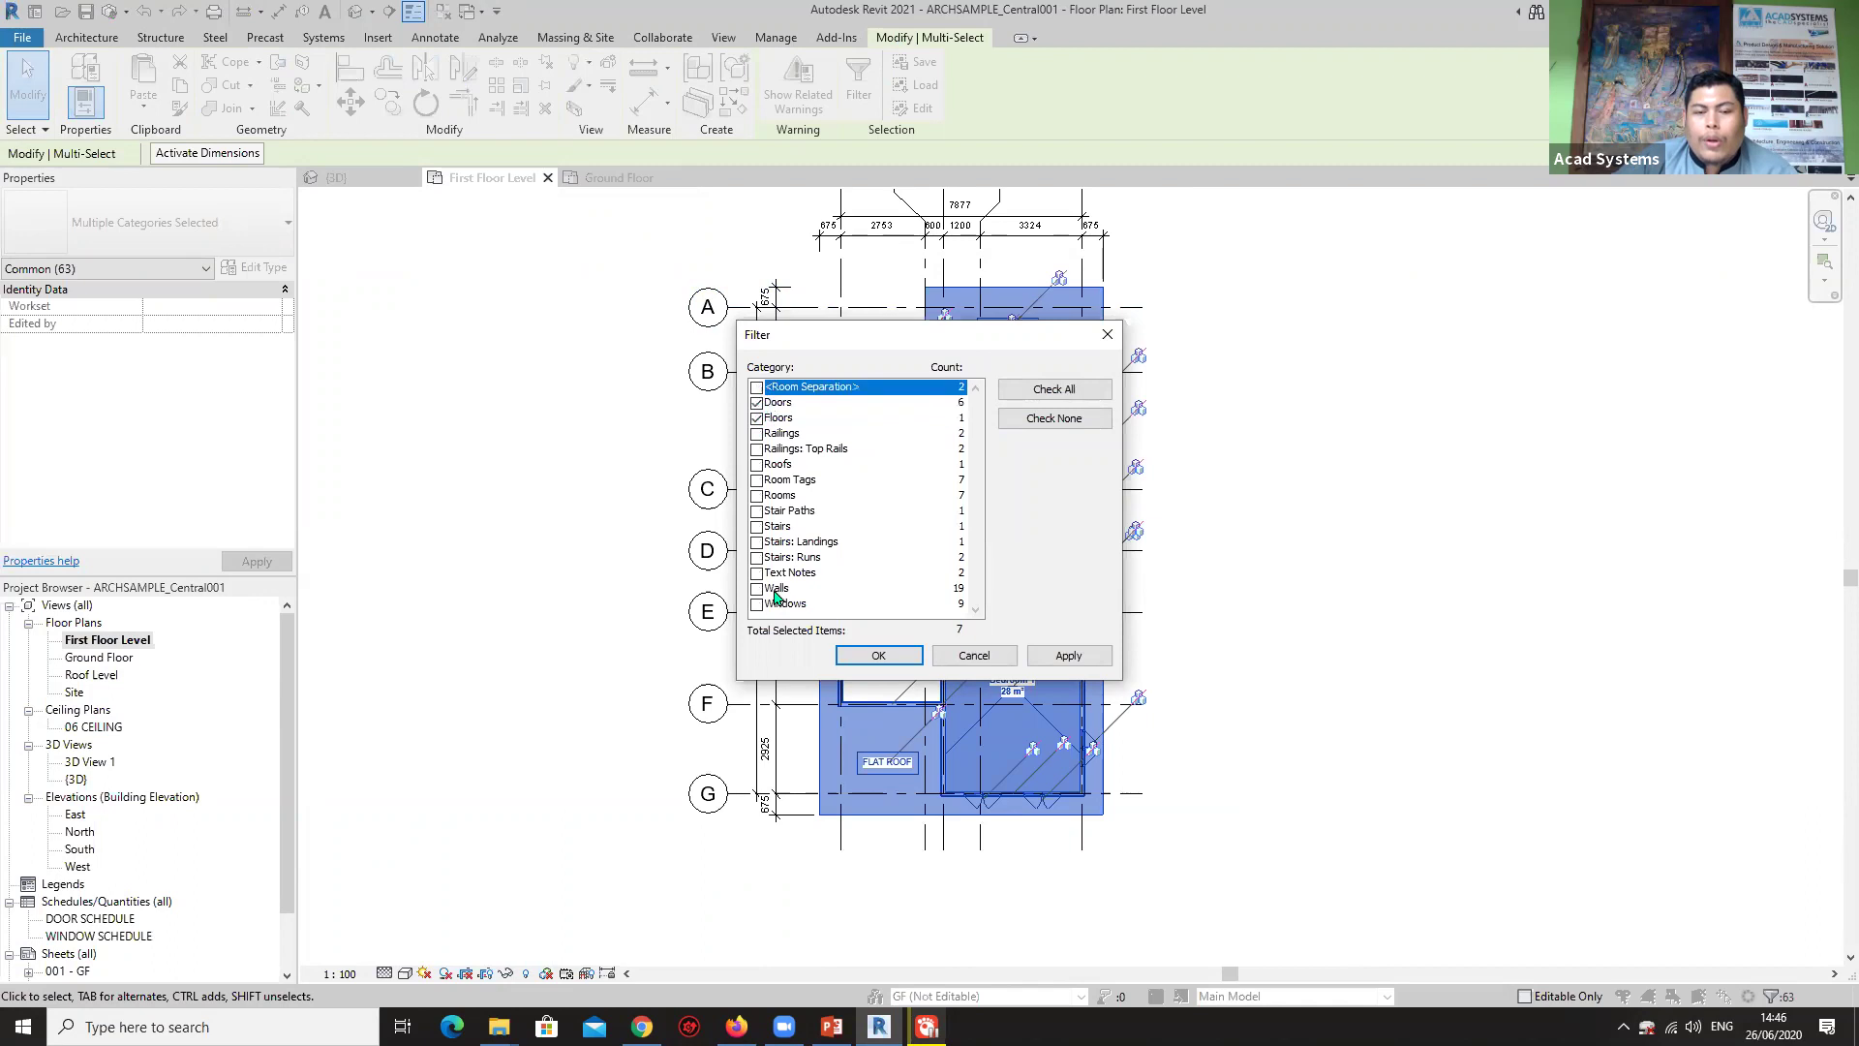
{"action": "left_click", "coordinate": [757, 605]}
{"action": "left_click", "coordinate": [757, 589]}
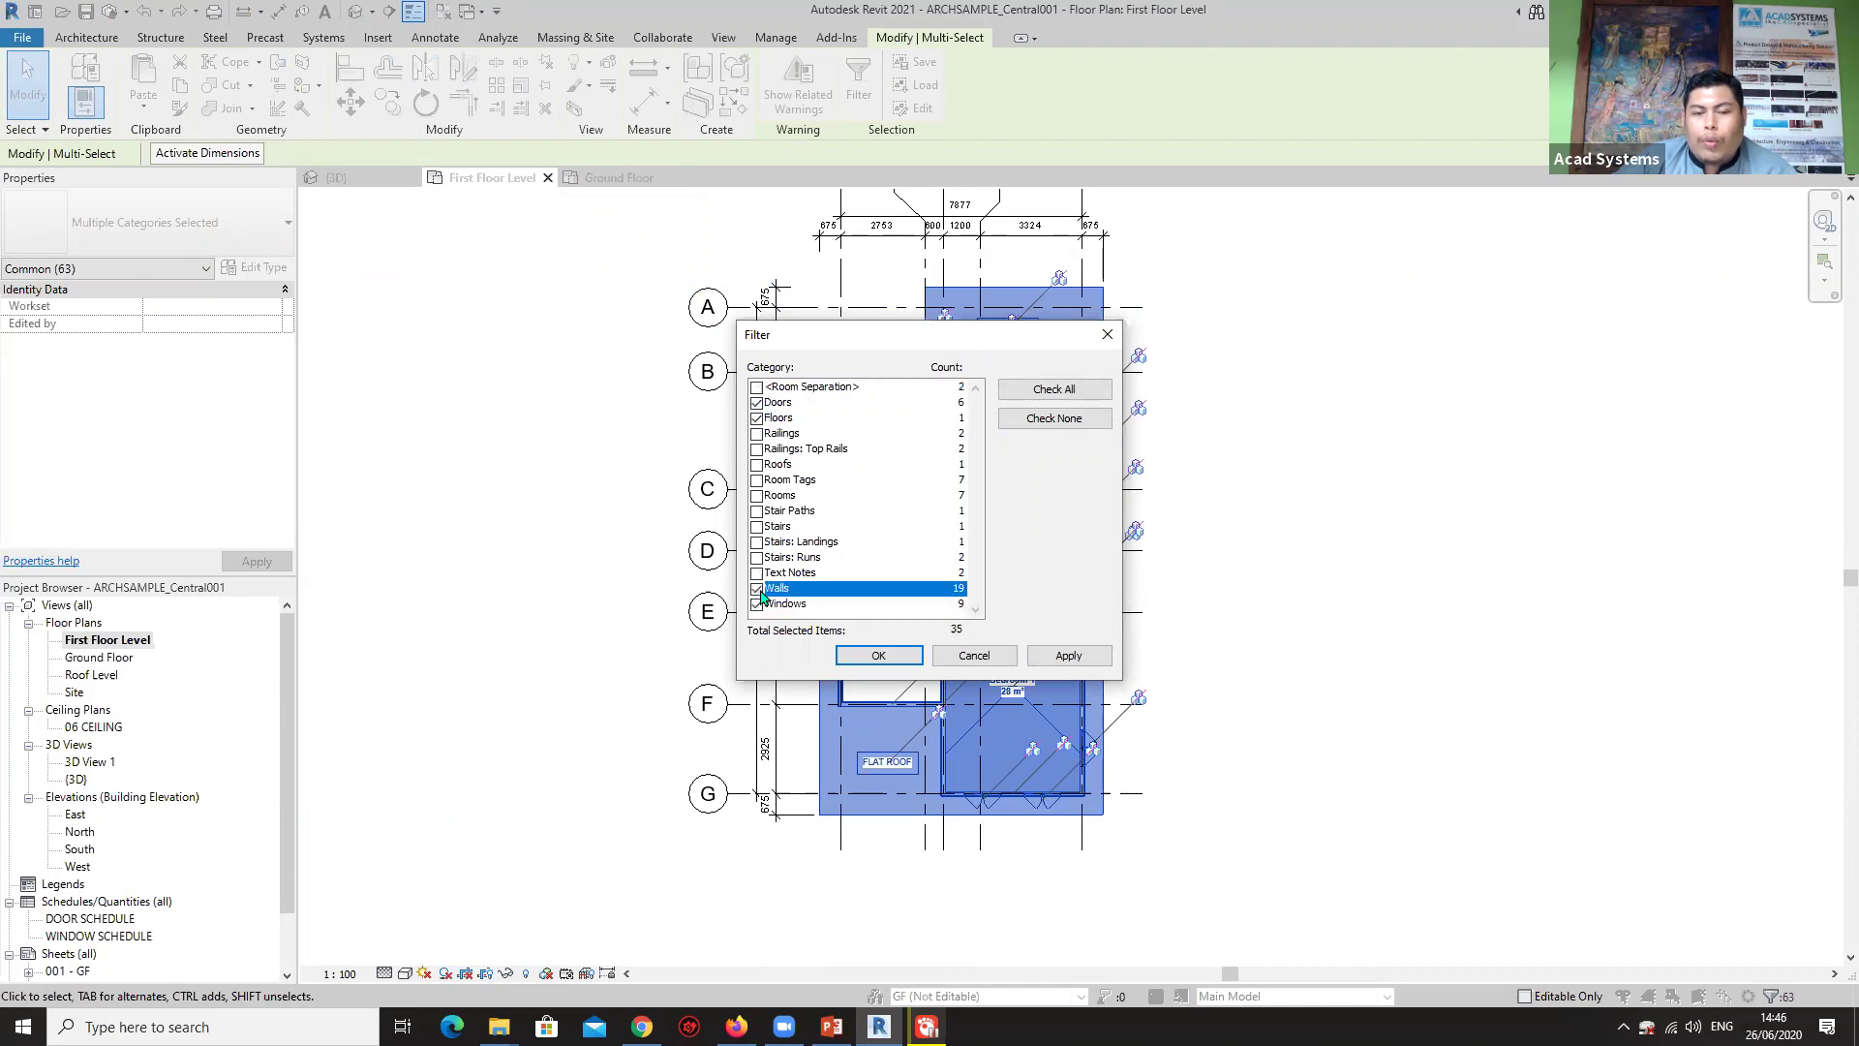
{"action": "left_click", "coordinate": [878, 655]}
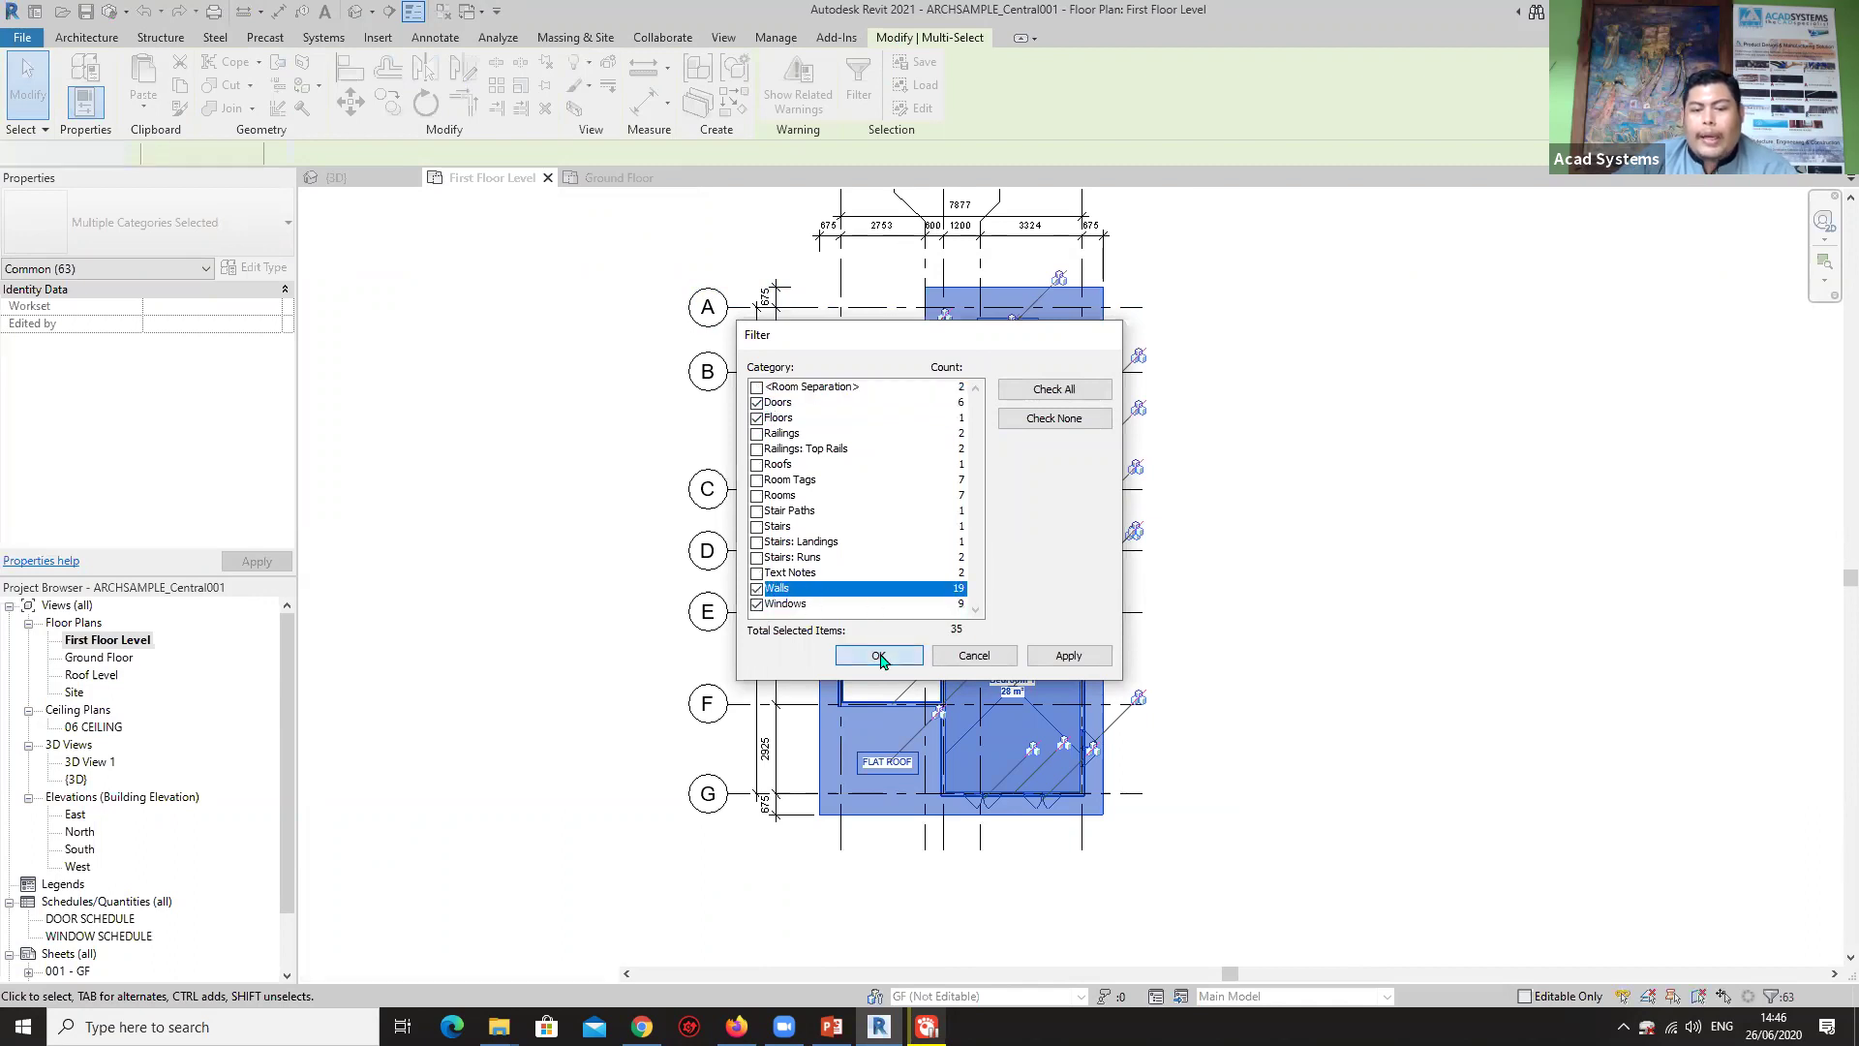
Assign the selected elements to the 1F workset and clear the selection.
{"action": "left_click", "coordinate": [274, 359]}
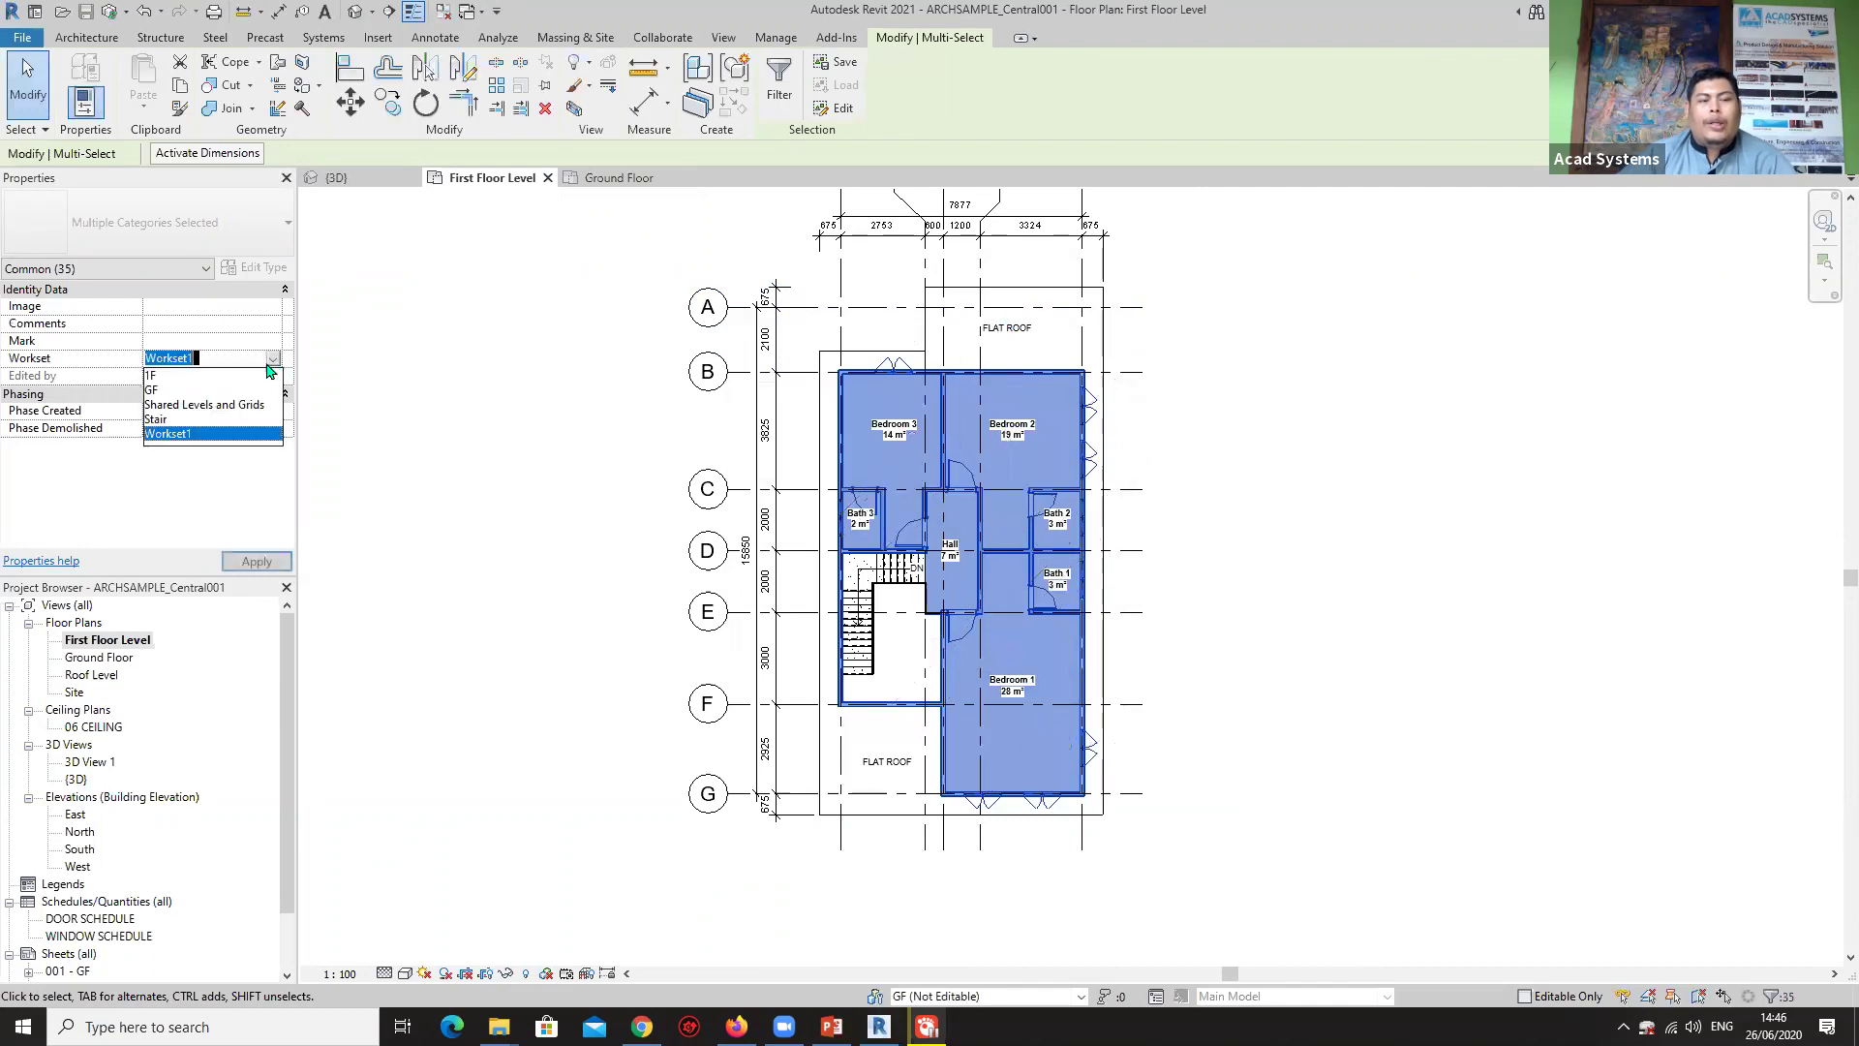
{"action": "left_click", "coordinate": [155, 376]}
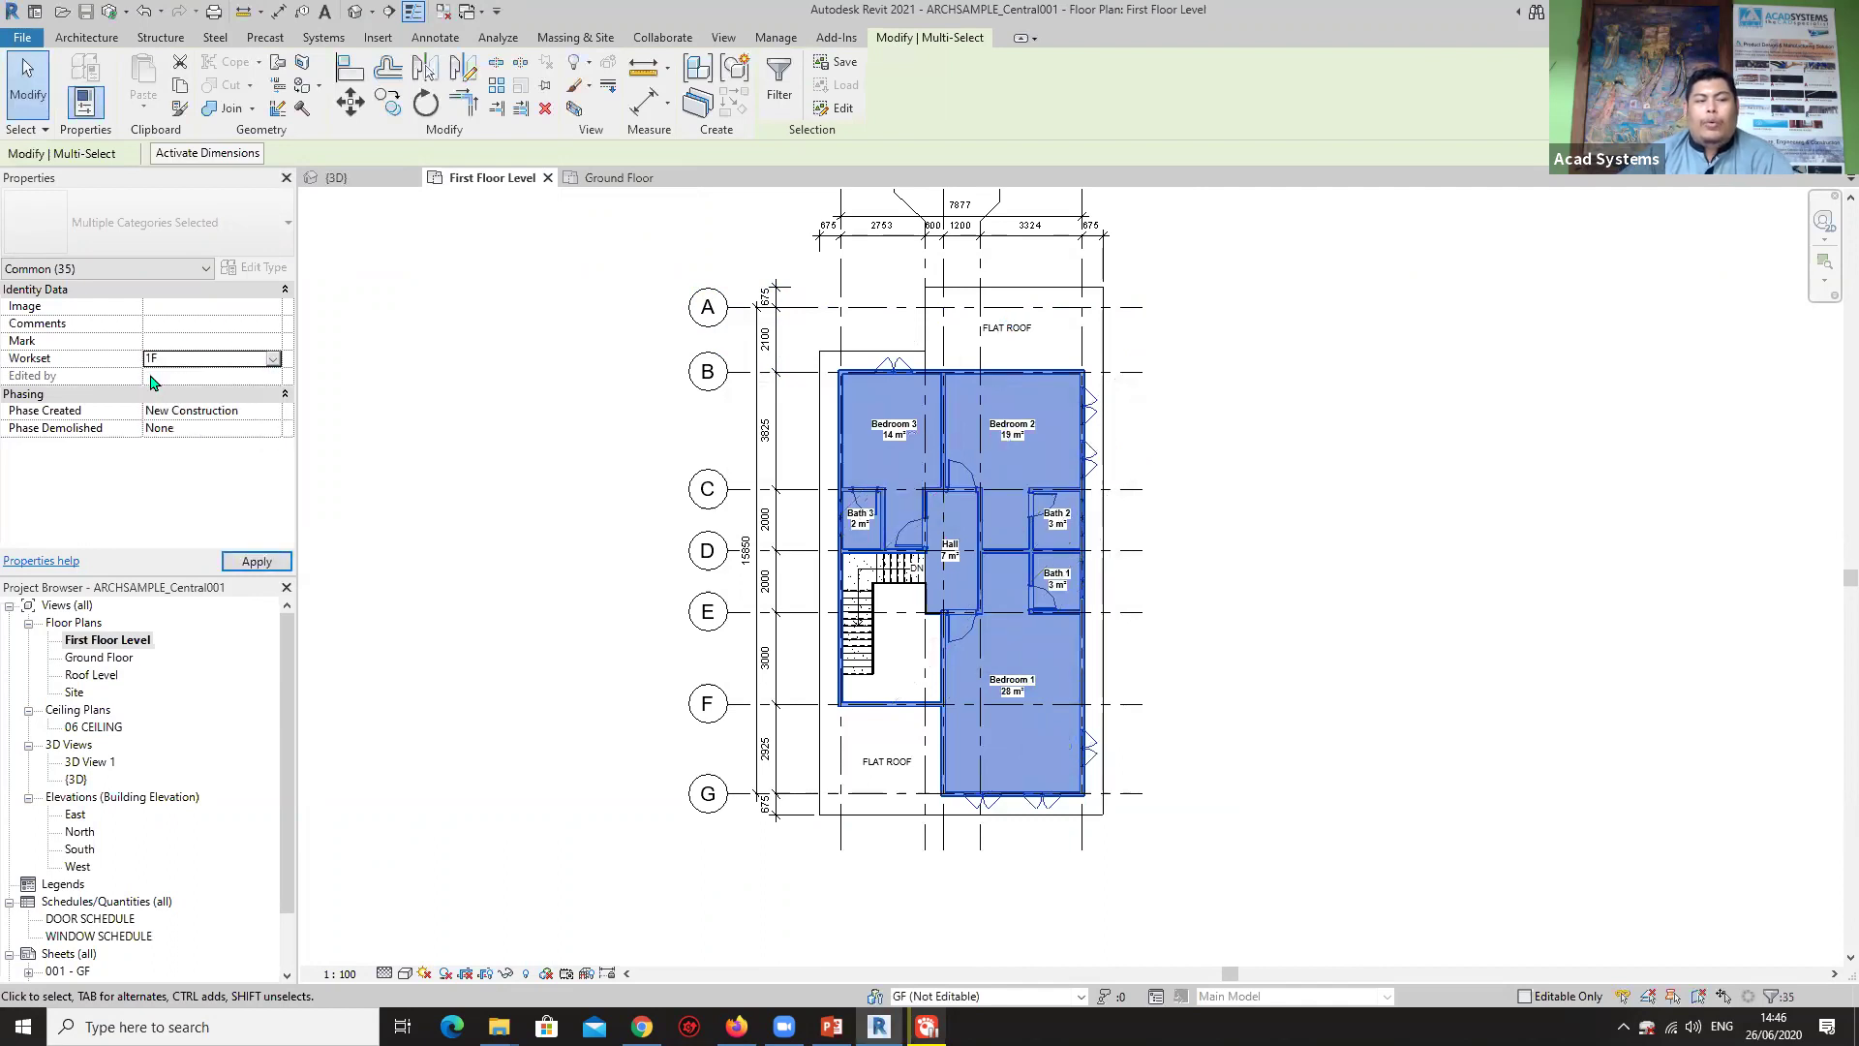
{"action": "left_click", "coordinate": [447, 518]}
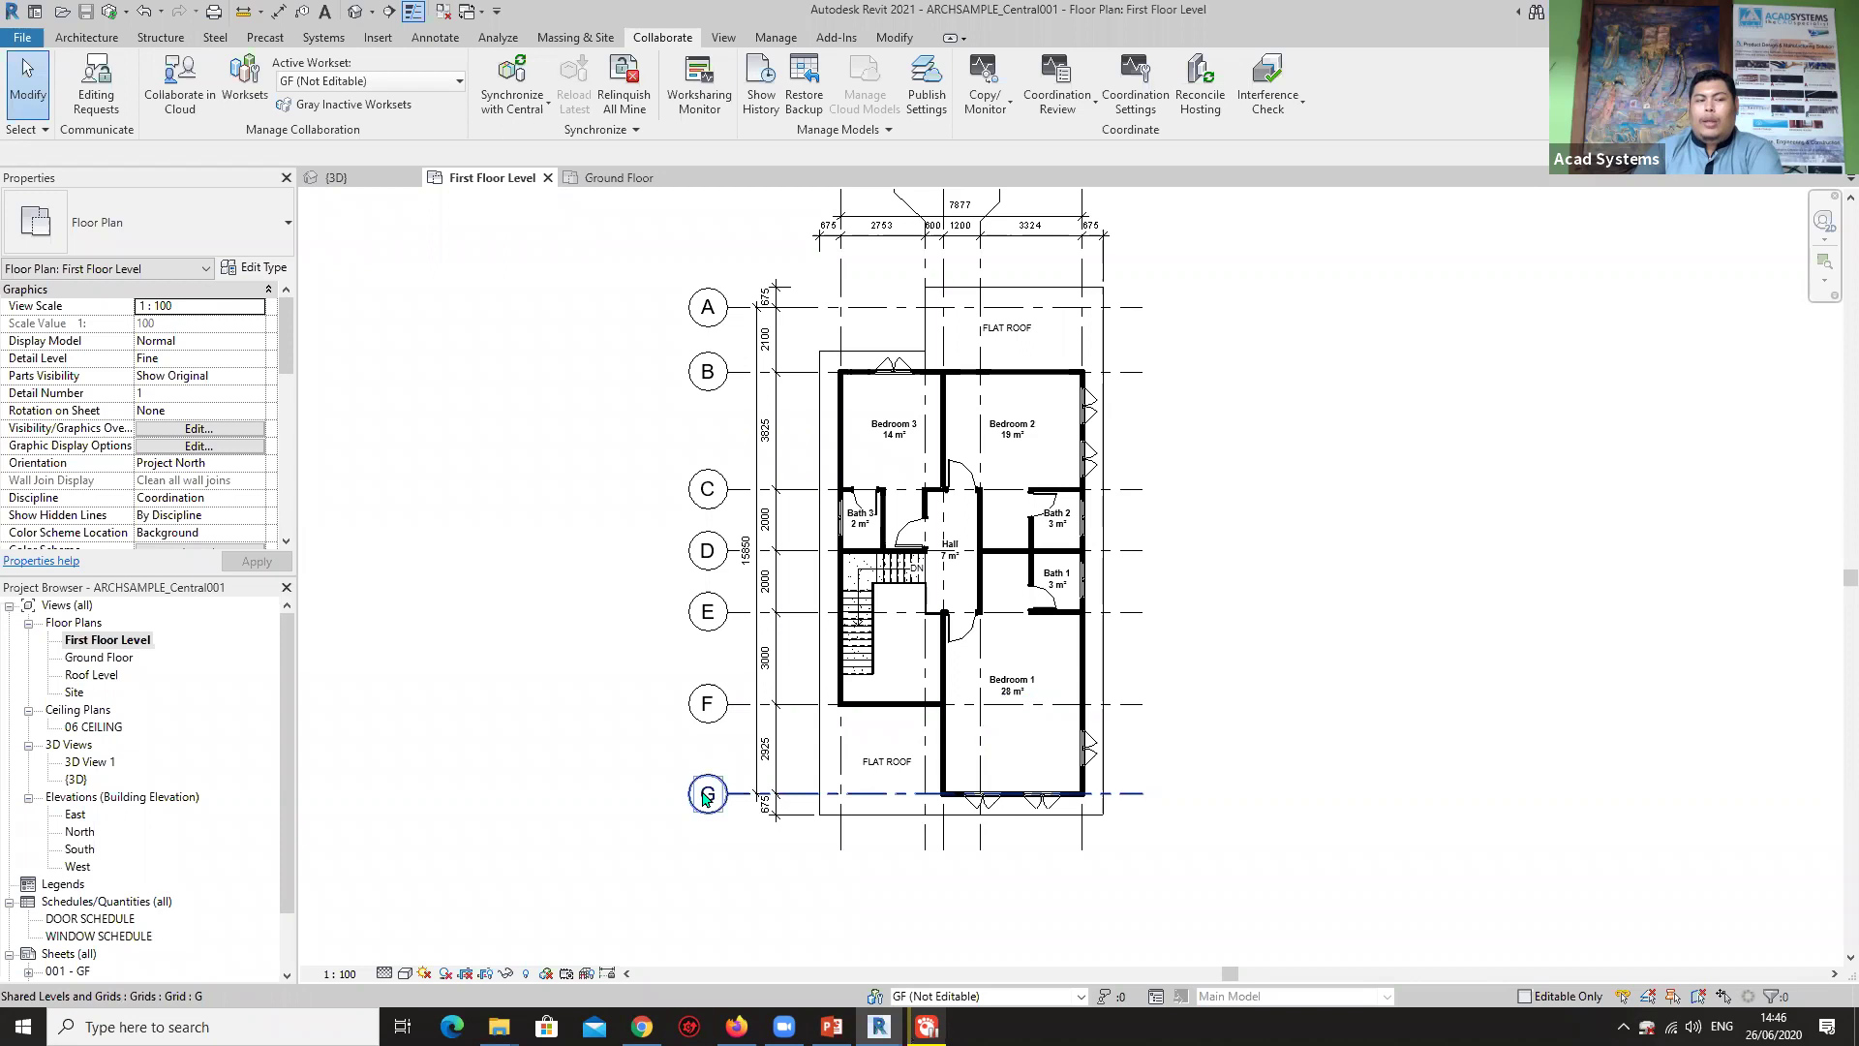
Keep GF as the active workset, shift the plan left, and show the Architecture tools.
{"action": "left_click", "coordinate": [915, 998]}
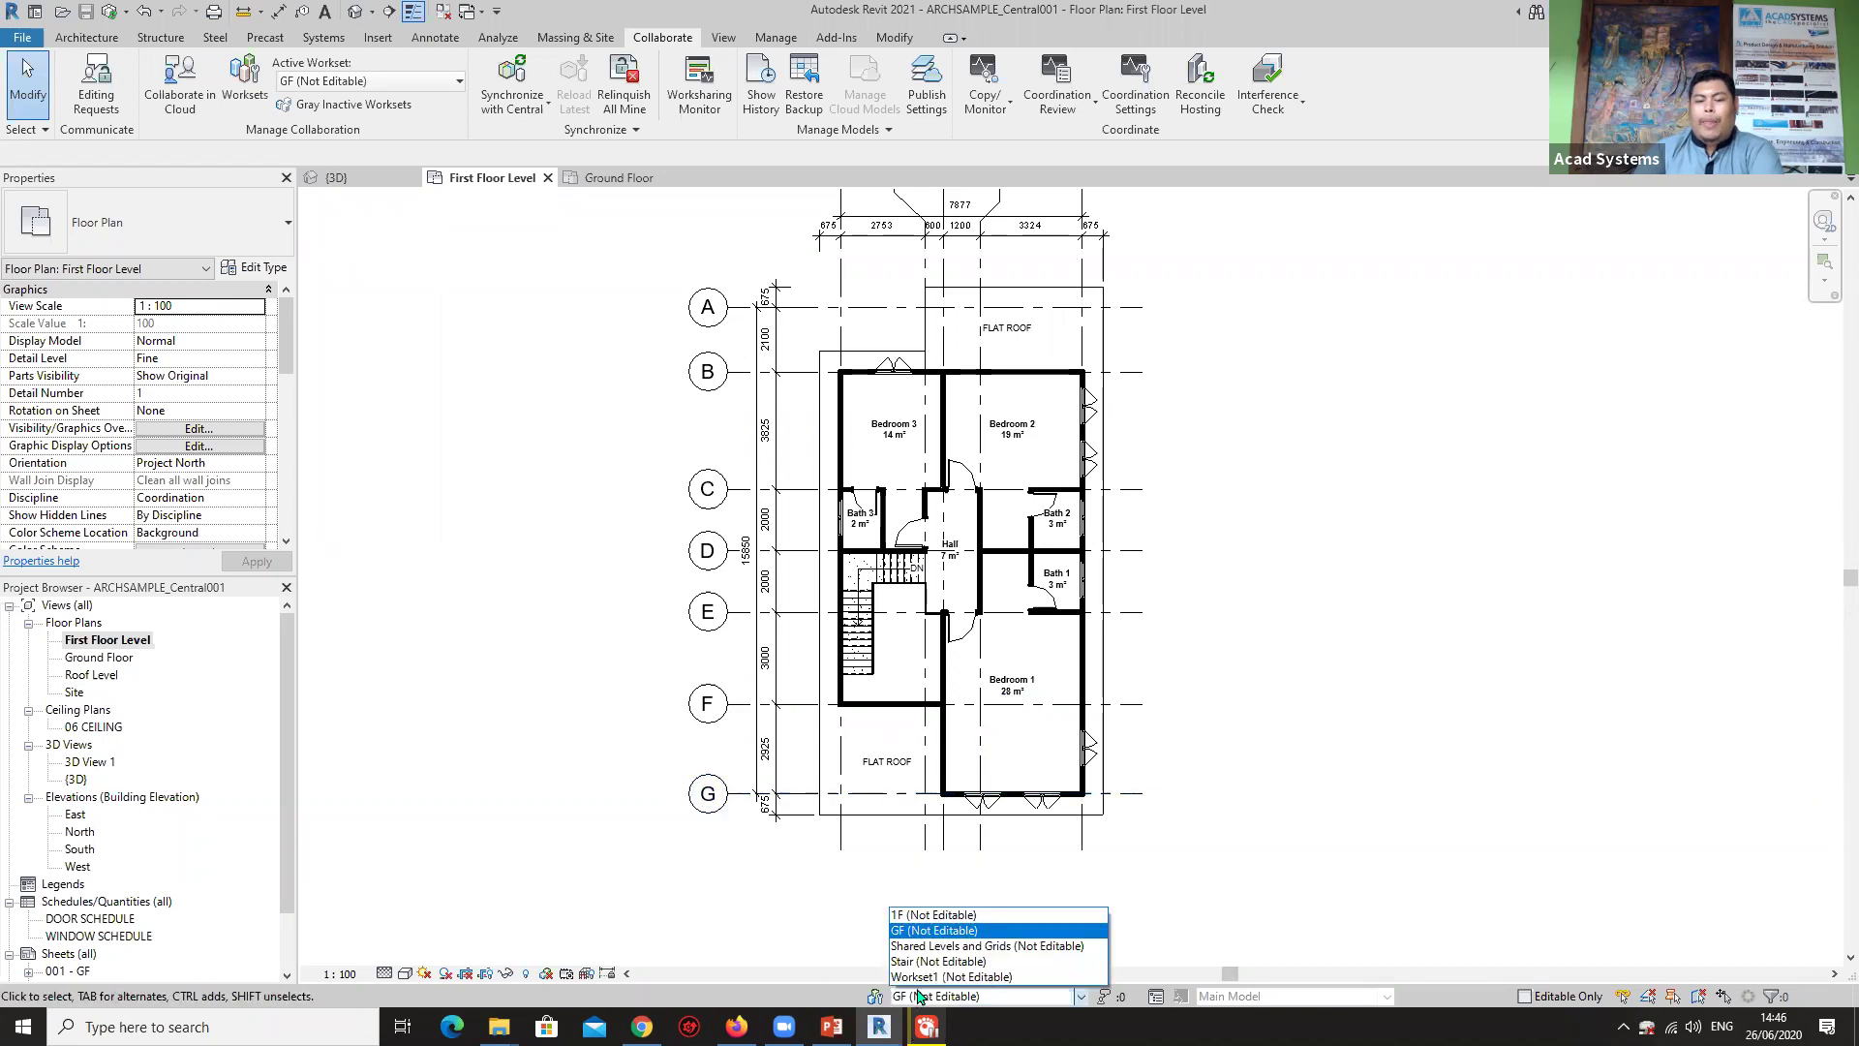
{"action": "left_click", "coordinate": [939, 930]}
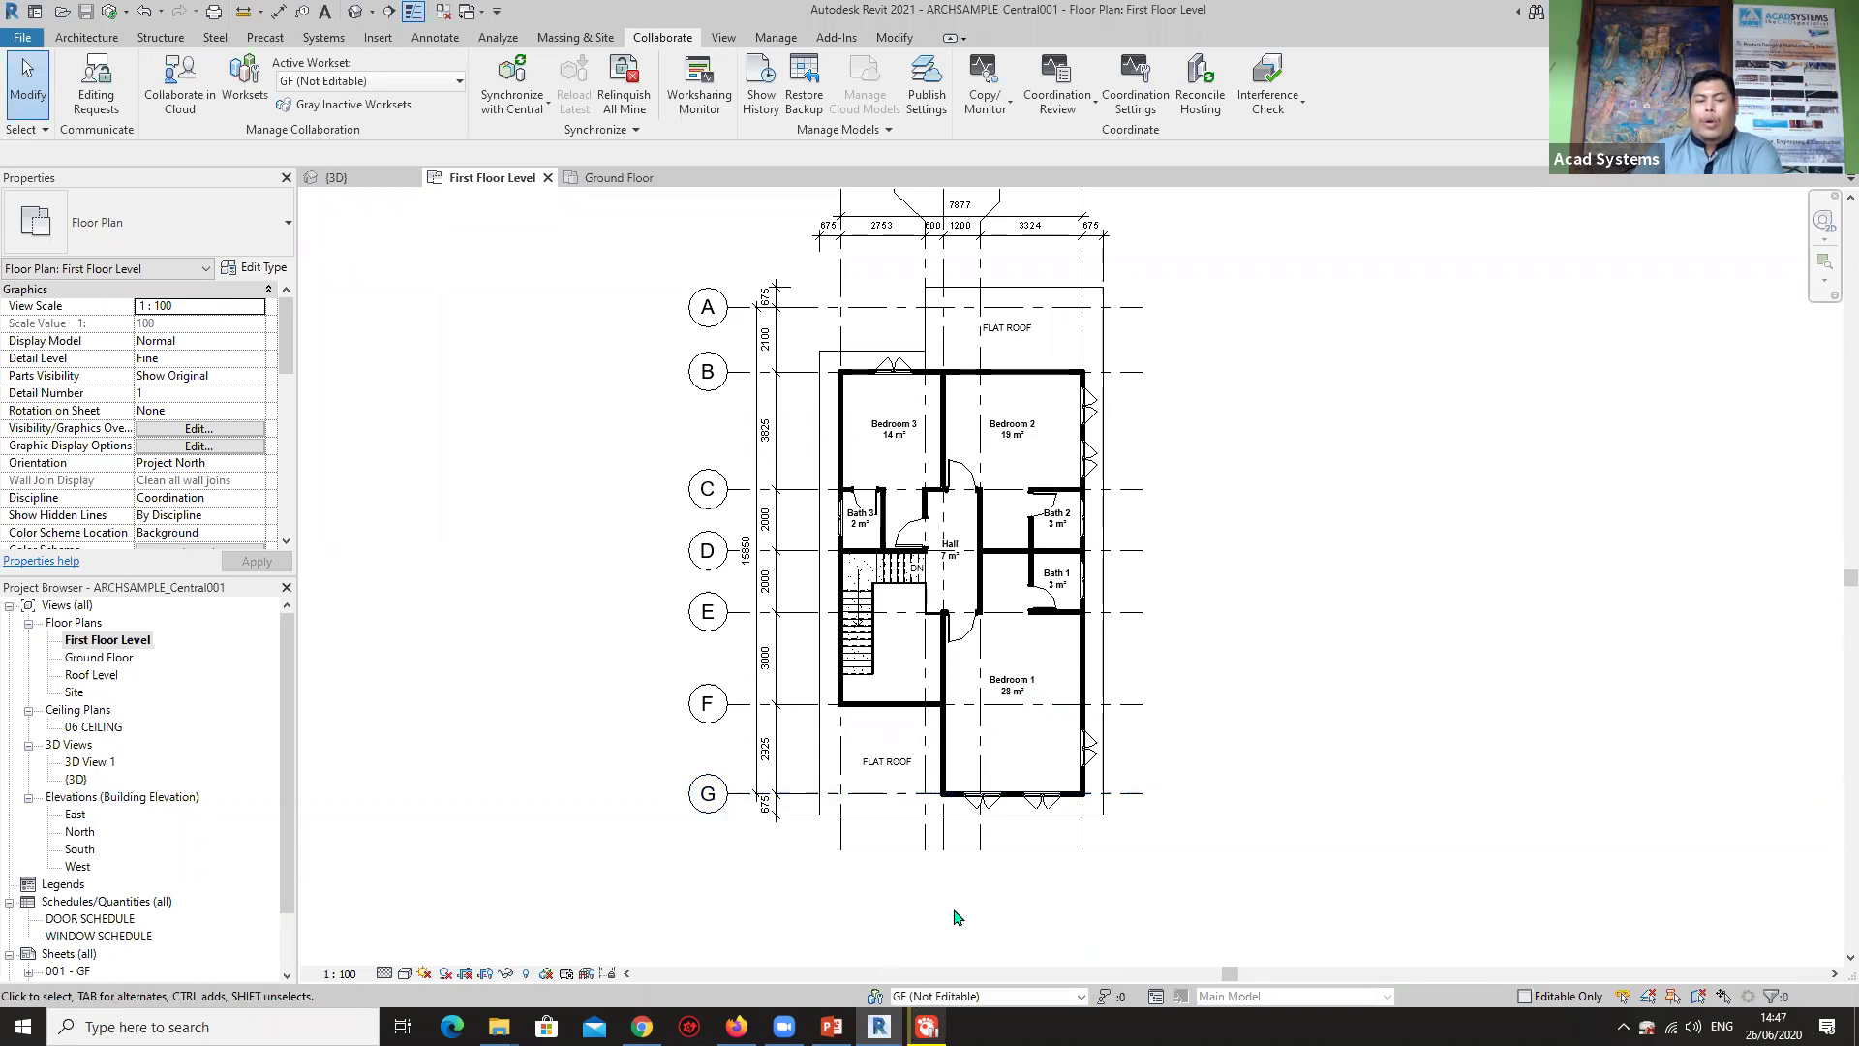
{"action": "left_click", "coordinate": [342, 82]}
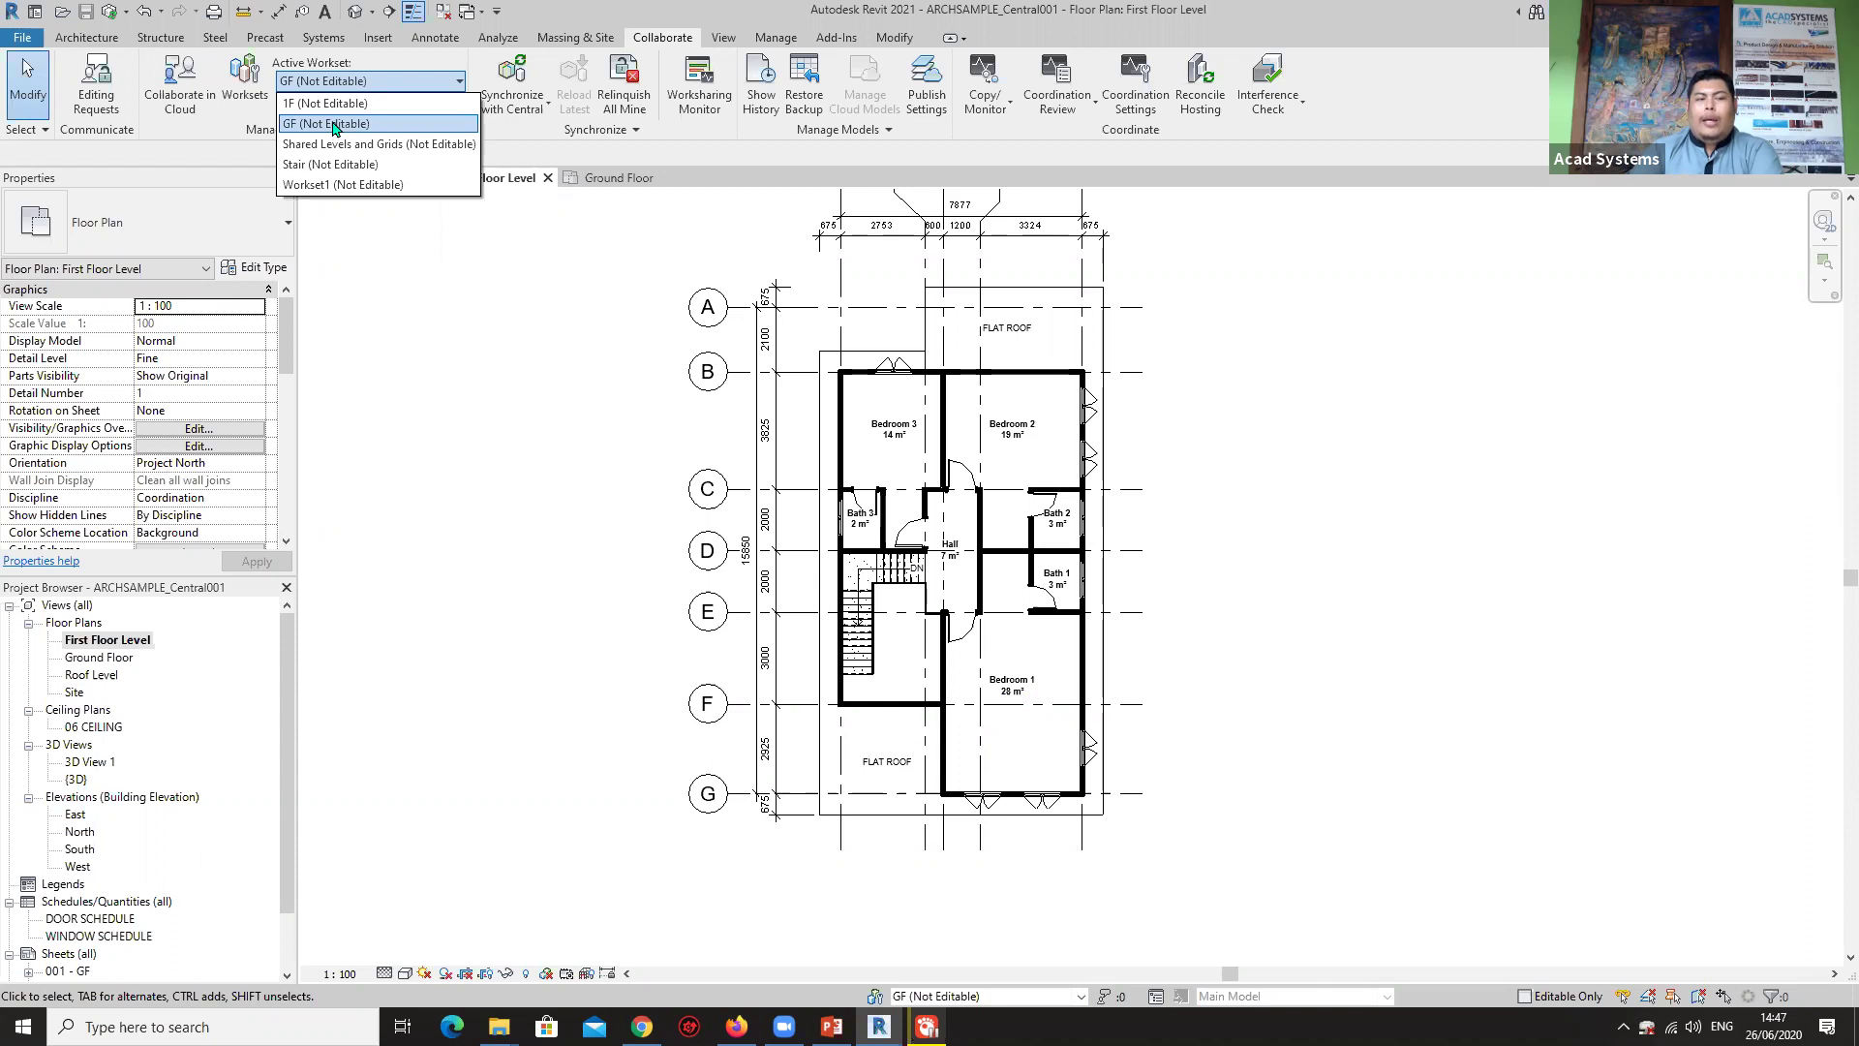
{"action": "left_click", "coordinate": [334, 125]}
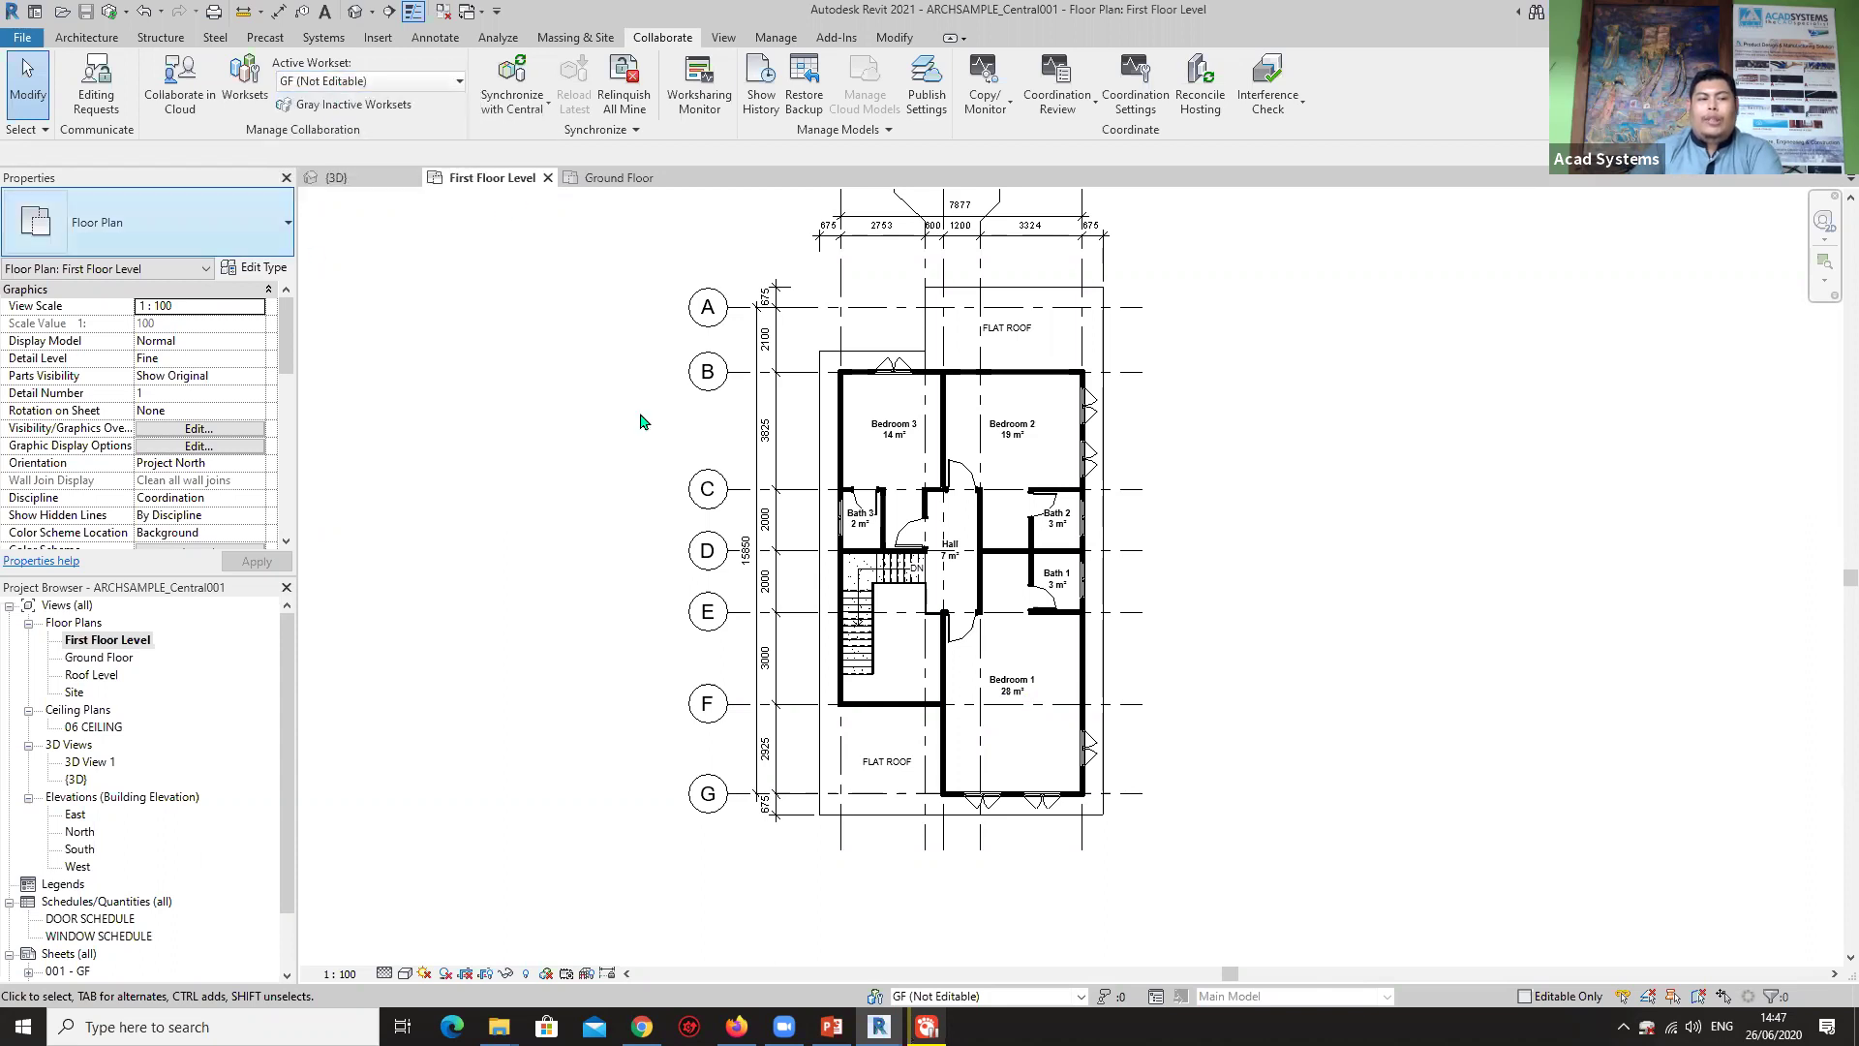
{"action": "middle_click_drag", "start_coordinate": [1066, 514], "coordinate": [924, 457]}
{"action": "left_click", "coordinate": [86, 36]}
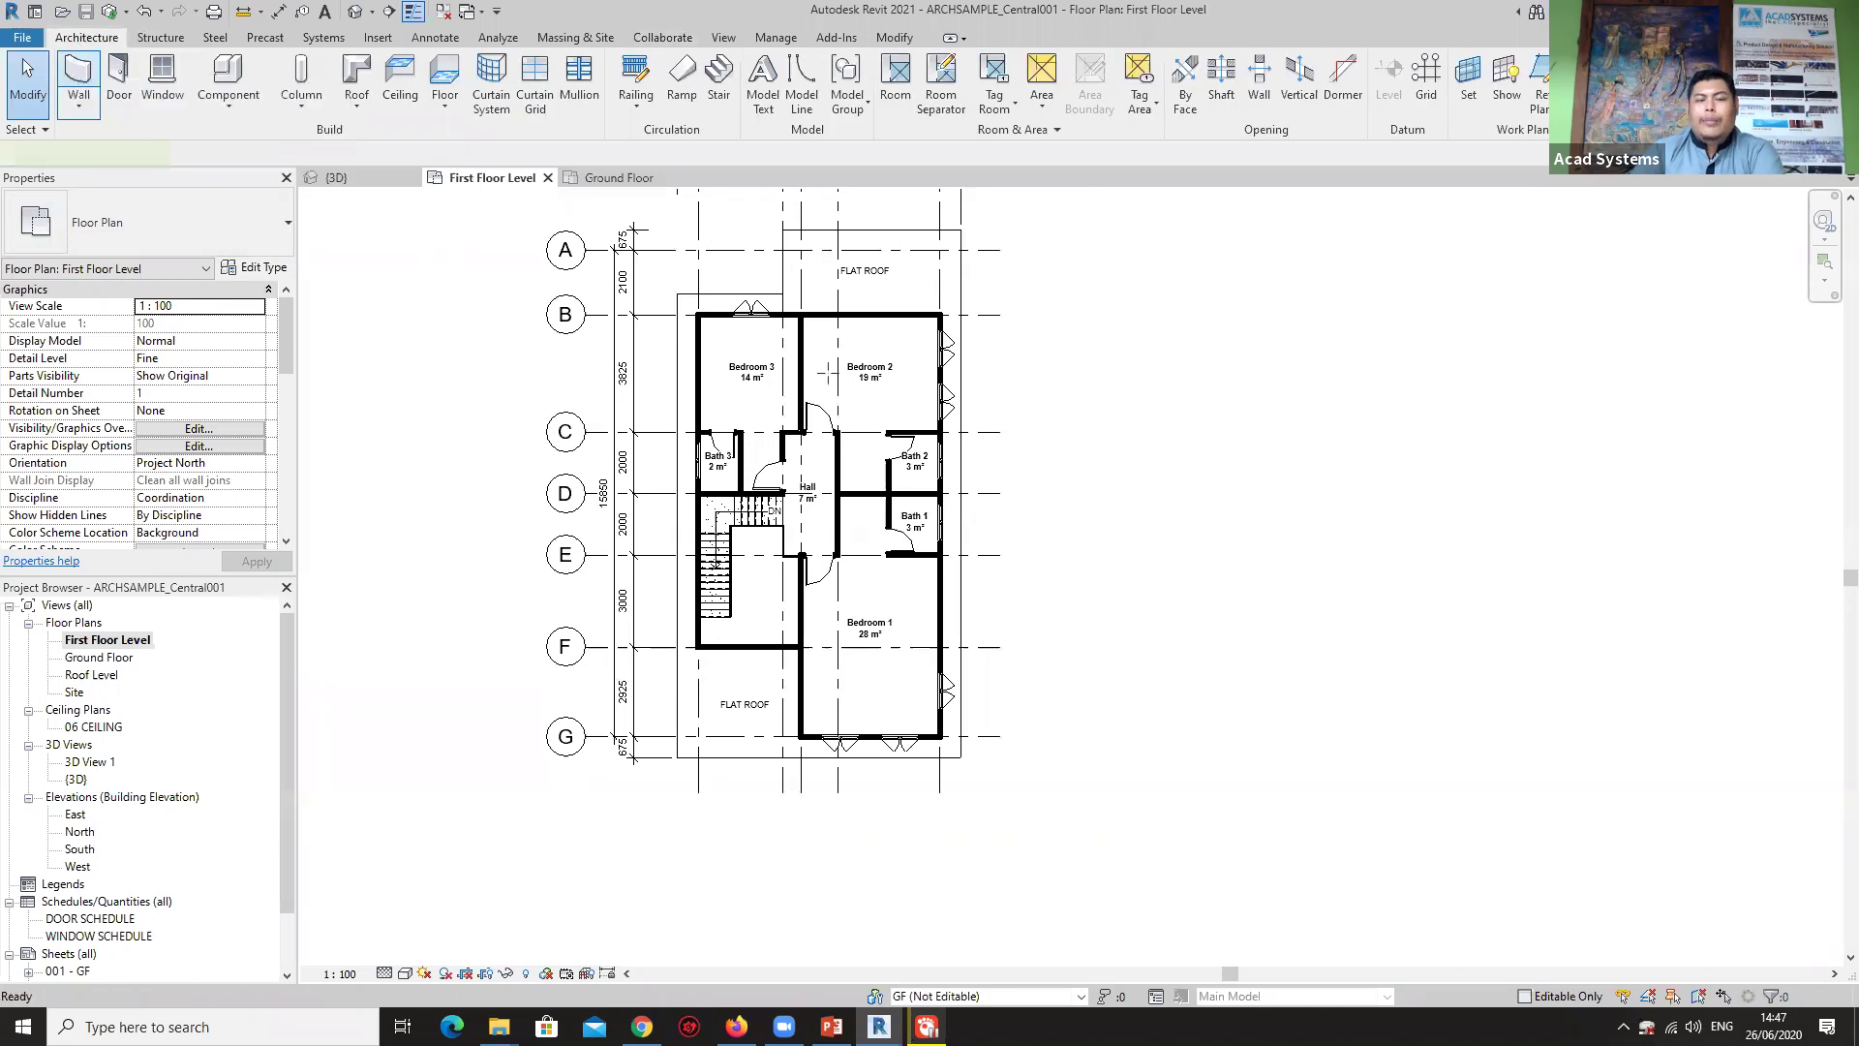
Draw a closed L-shaped wall loop to the right of the first-floor plan.
{"action": "left_click", "coordinate": [79, 73]}
{"action": "left_click", "coordinate": [1062, 772]}
{"action": "left_click", "coordinate": [1062, 324]}
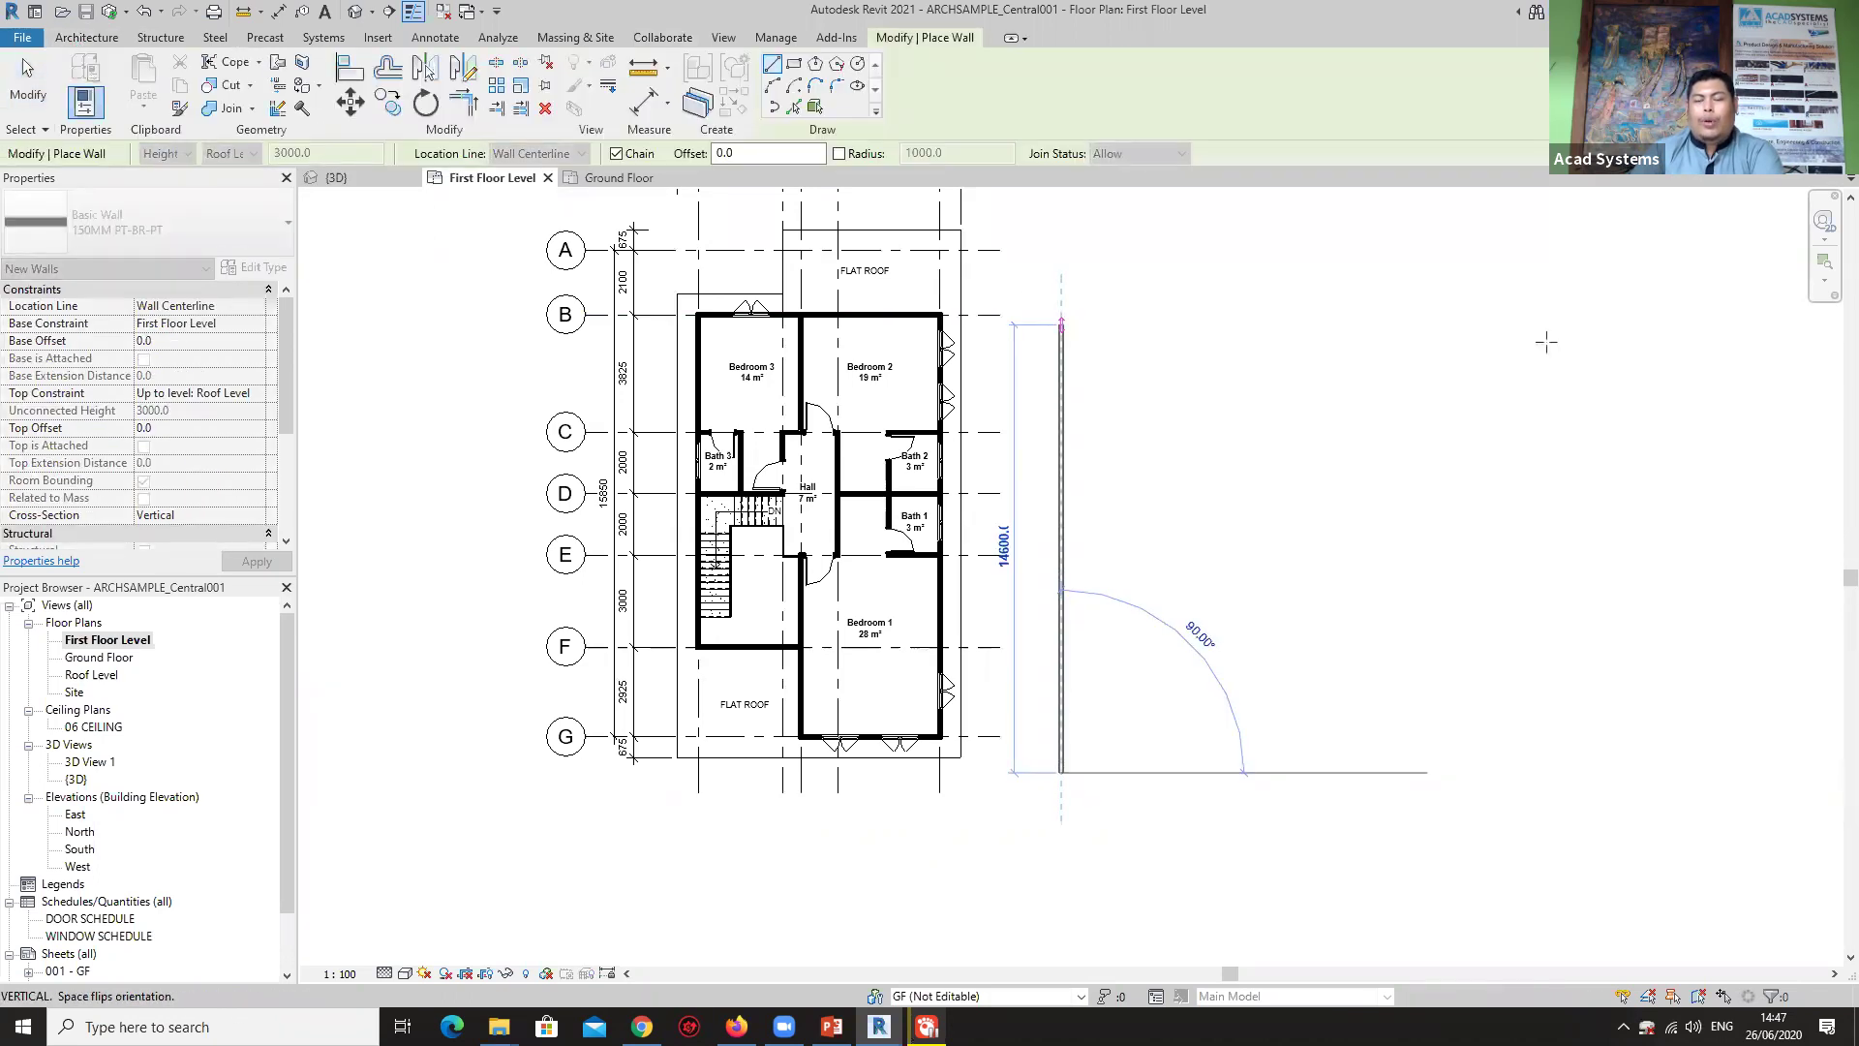
{"action": "left_click", "coordinate": [1571, 324]}
{"action": "left_click", "coordinate": [1571, 431]}
{"action": "left_click", "coordinate": [1390, 431]}
{"action": "left_click", "coordinate": [1389, 772]}
{"action": "left_click", "coordinate": [1050, 772]}
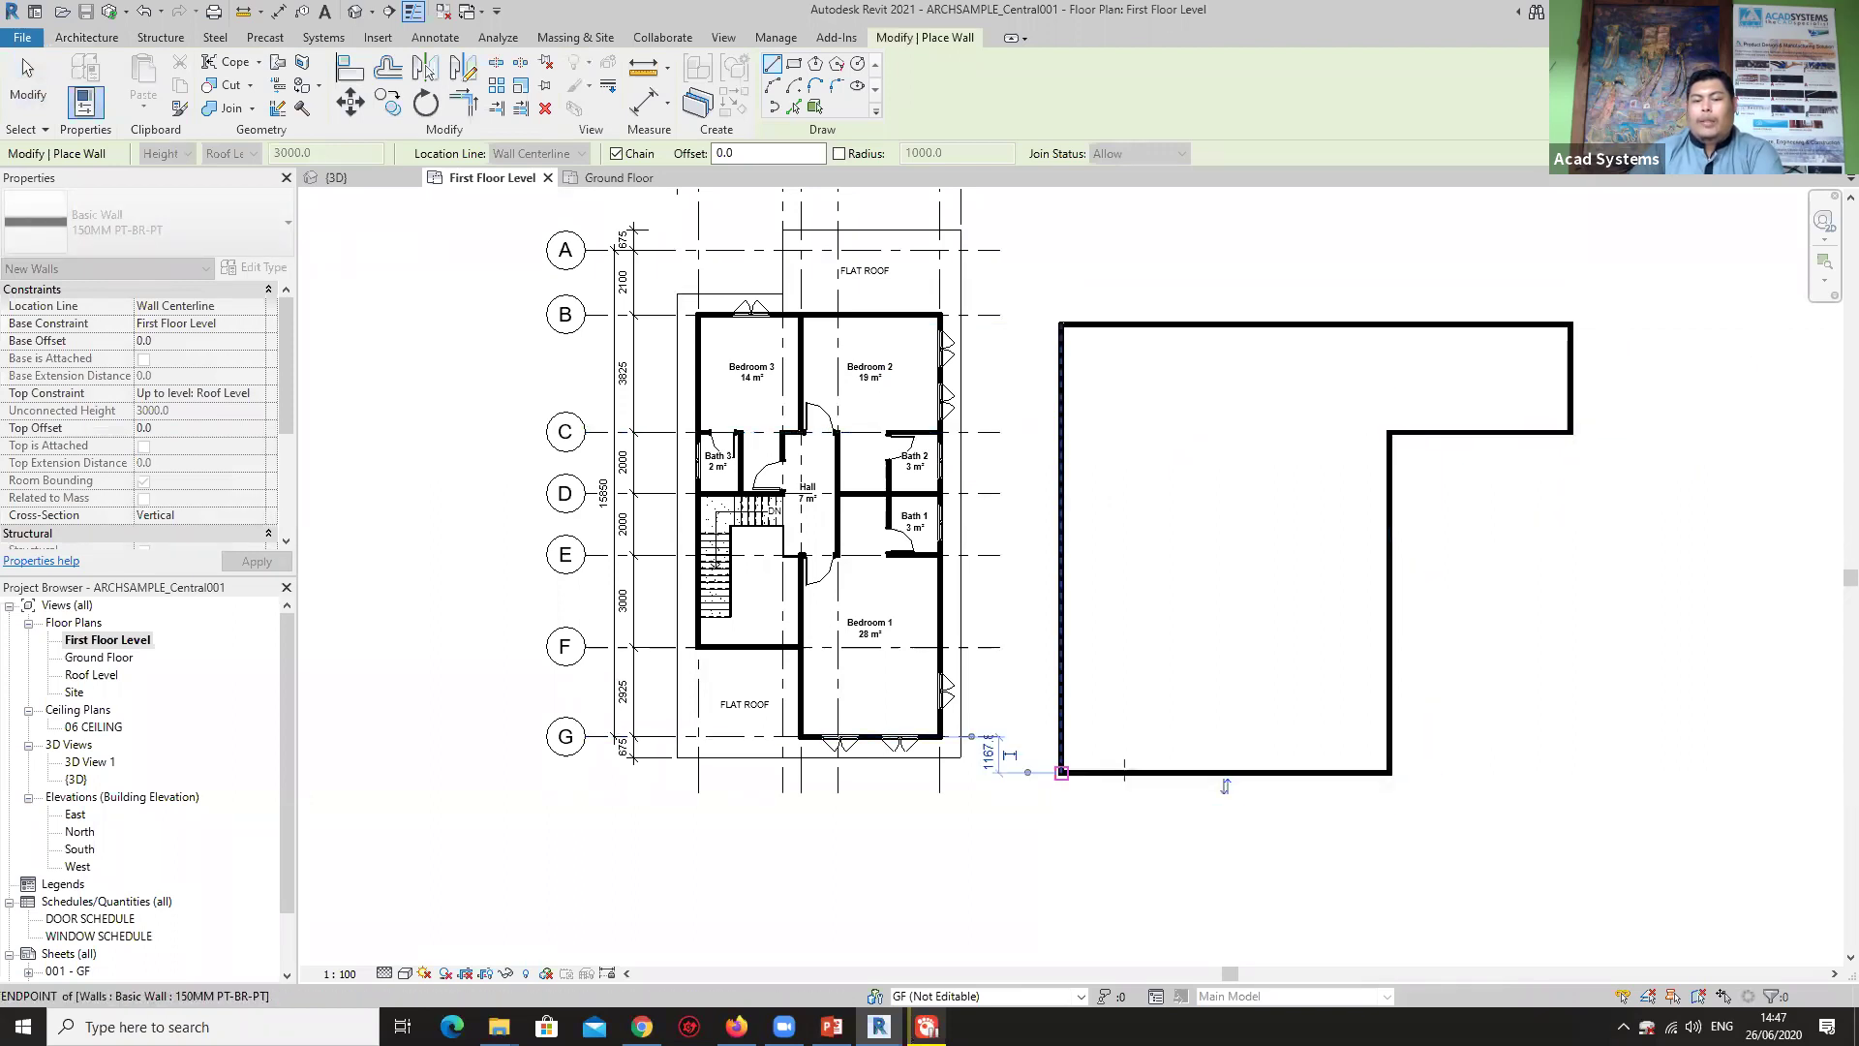
Add interior walls along the middle, grid D and grid F.
{"action": "left_click", "coordinate": [1232, 326]}
{"action": "left_click", "coordinate": [1232, 771]}
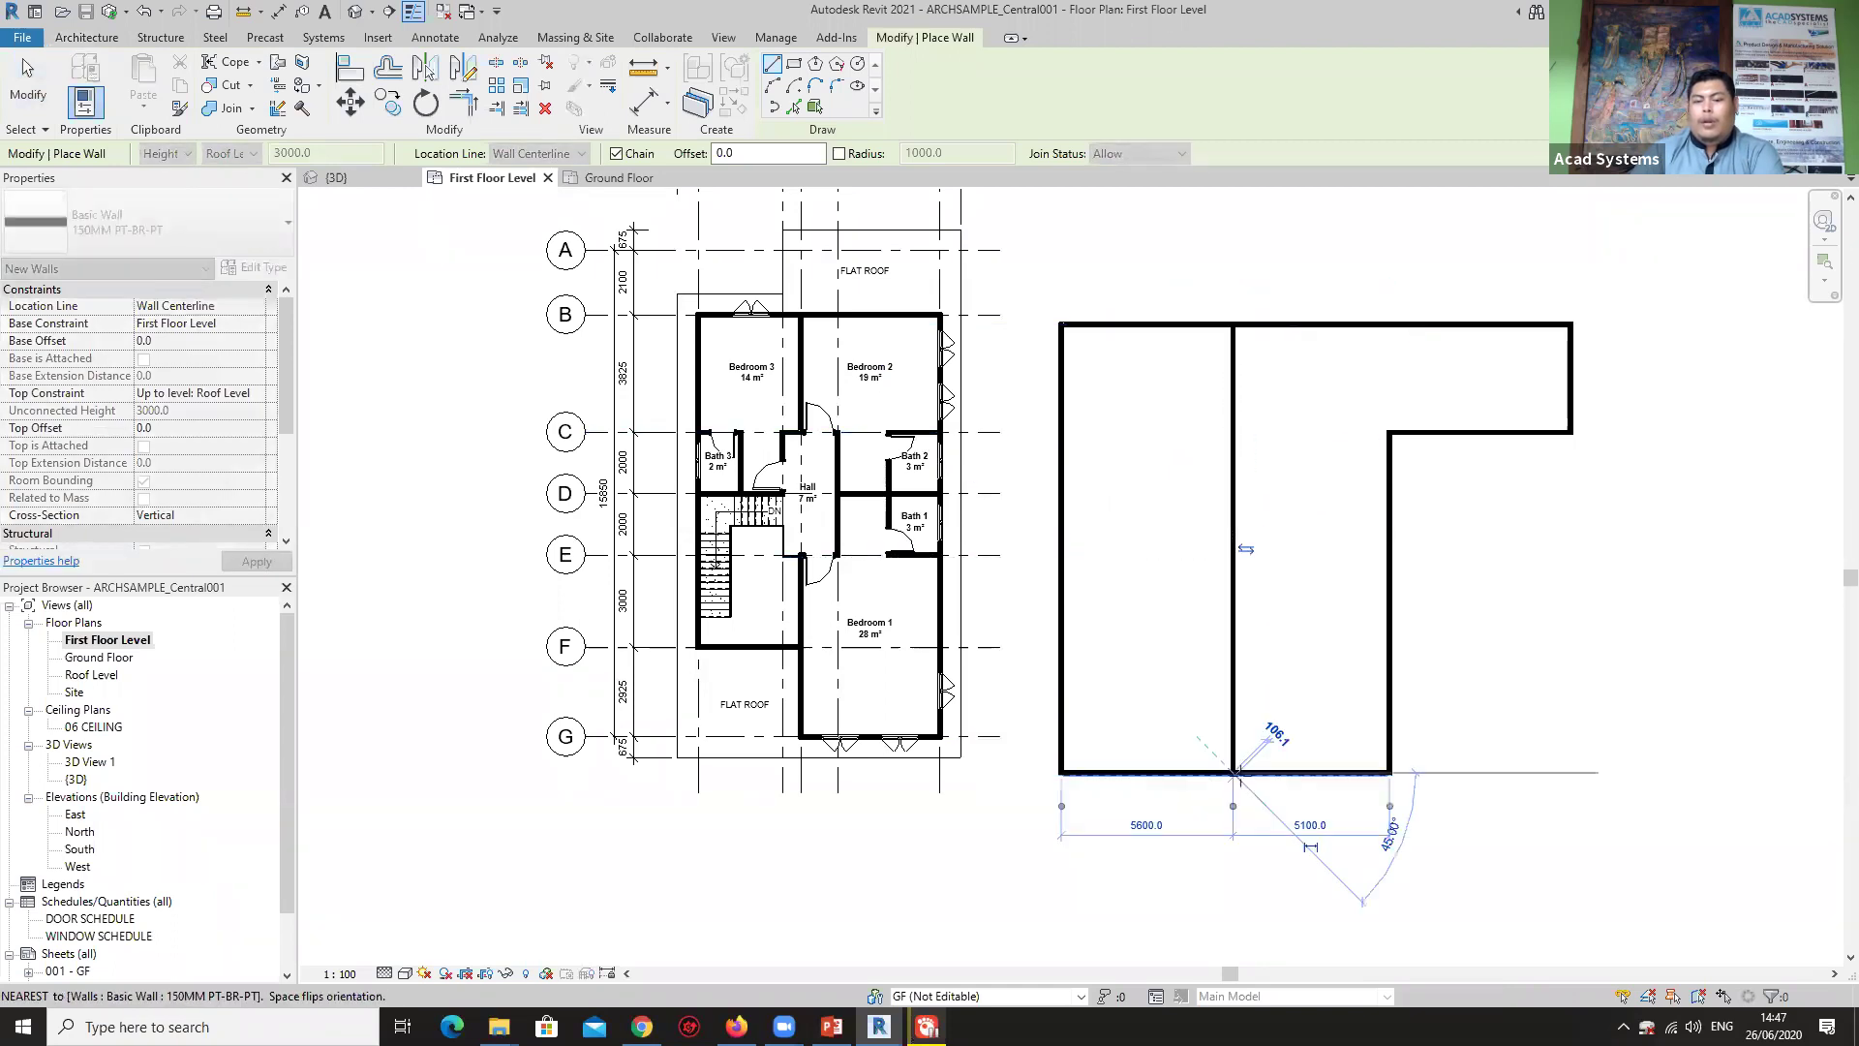
{"action": "key", "text": "Escape"}
{"action": "left_click", "coordinate": [1063, 493]}
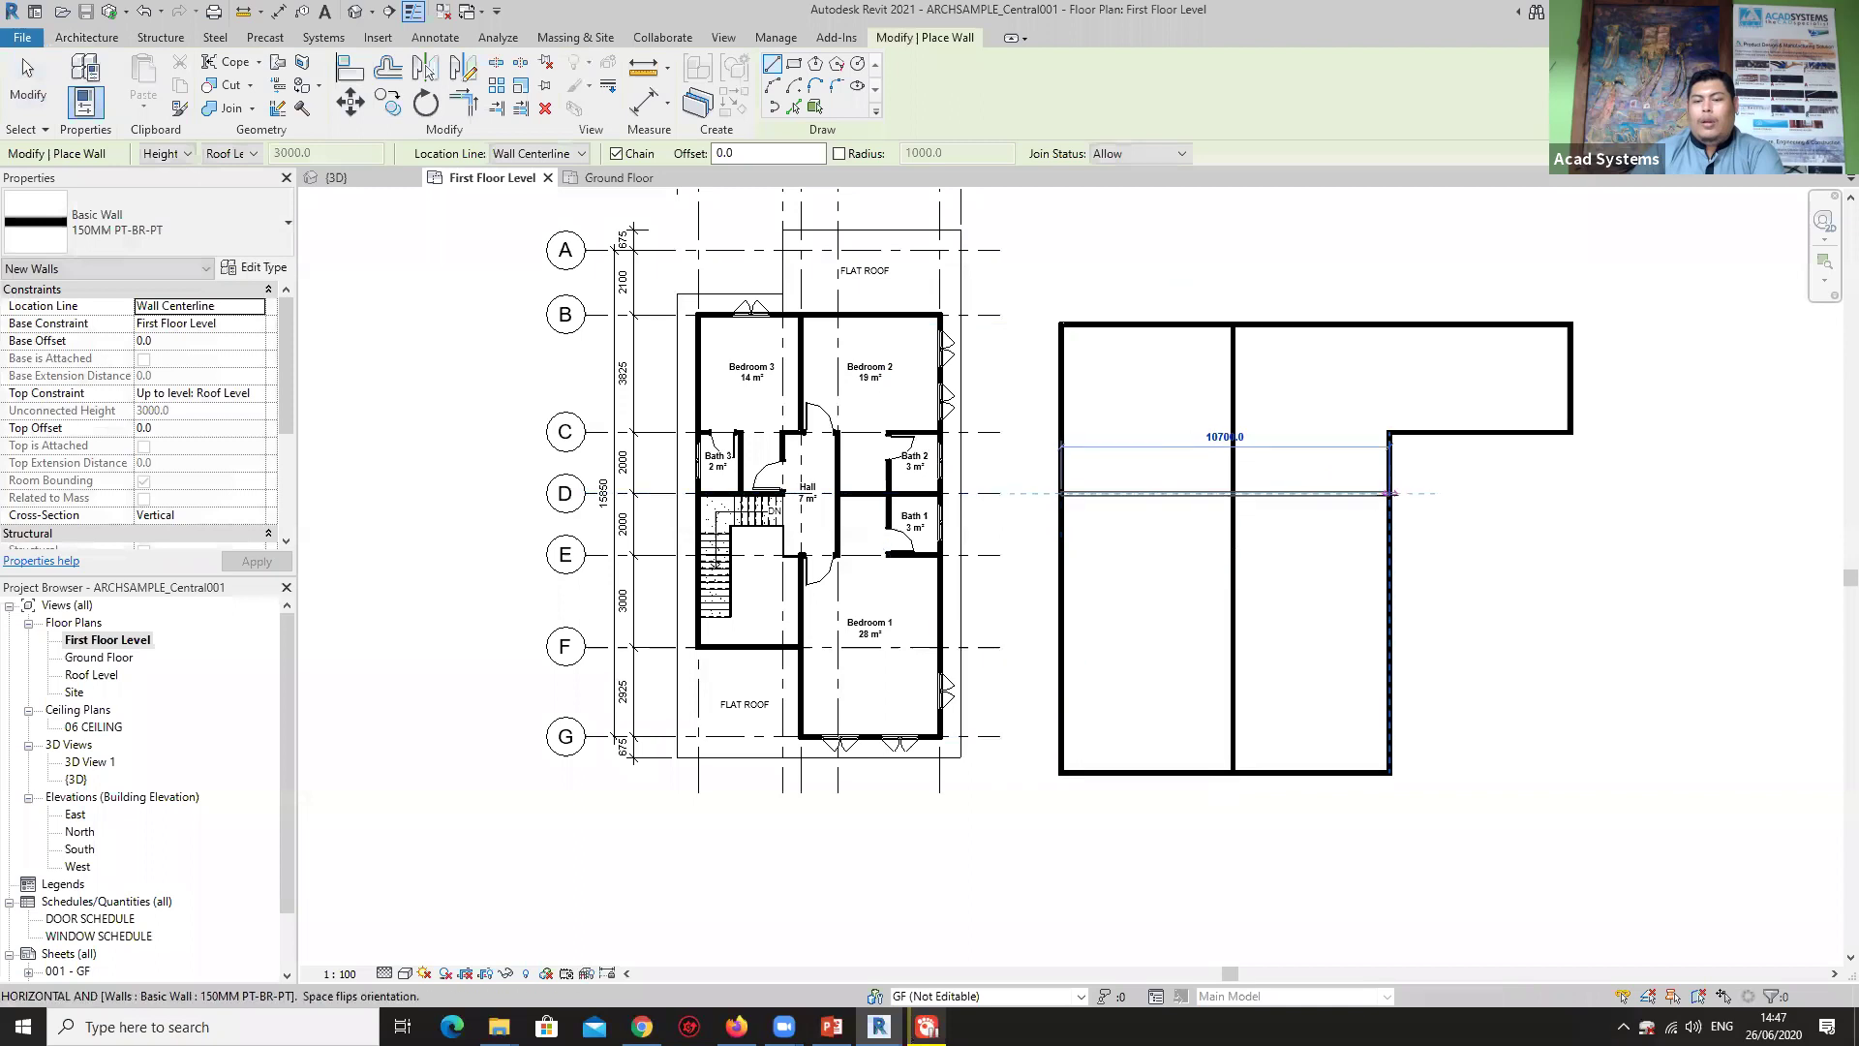
{"action": "left_click", "coordinate": [1390, 493]}
{"action": "key", "text": "Escape"}
{"action": "left_click", "coordinate": [1232, 646]}
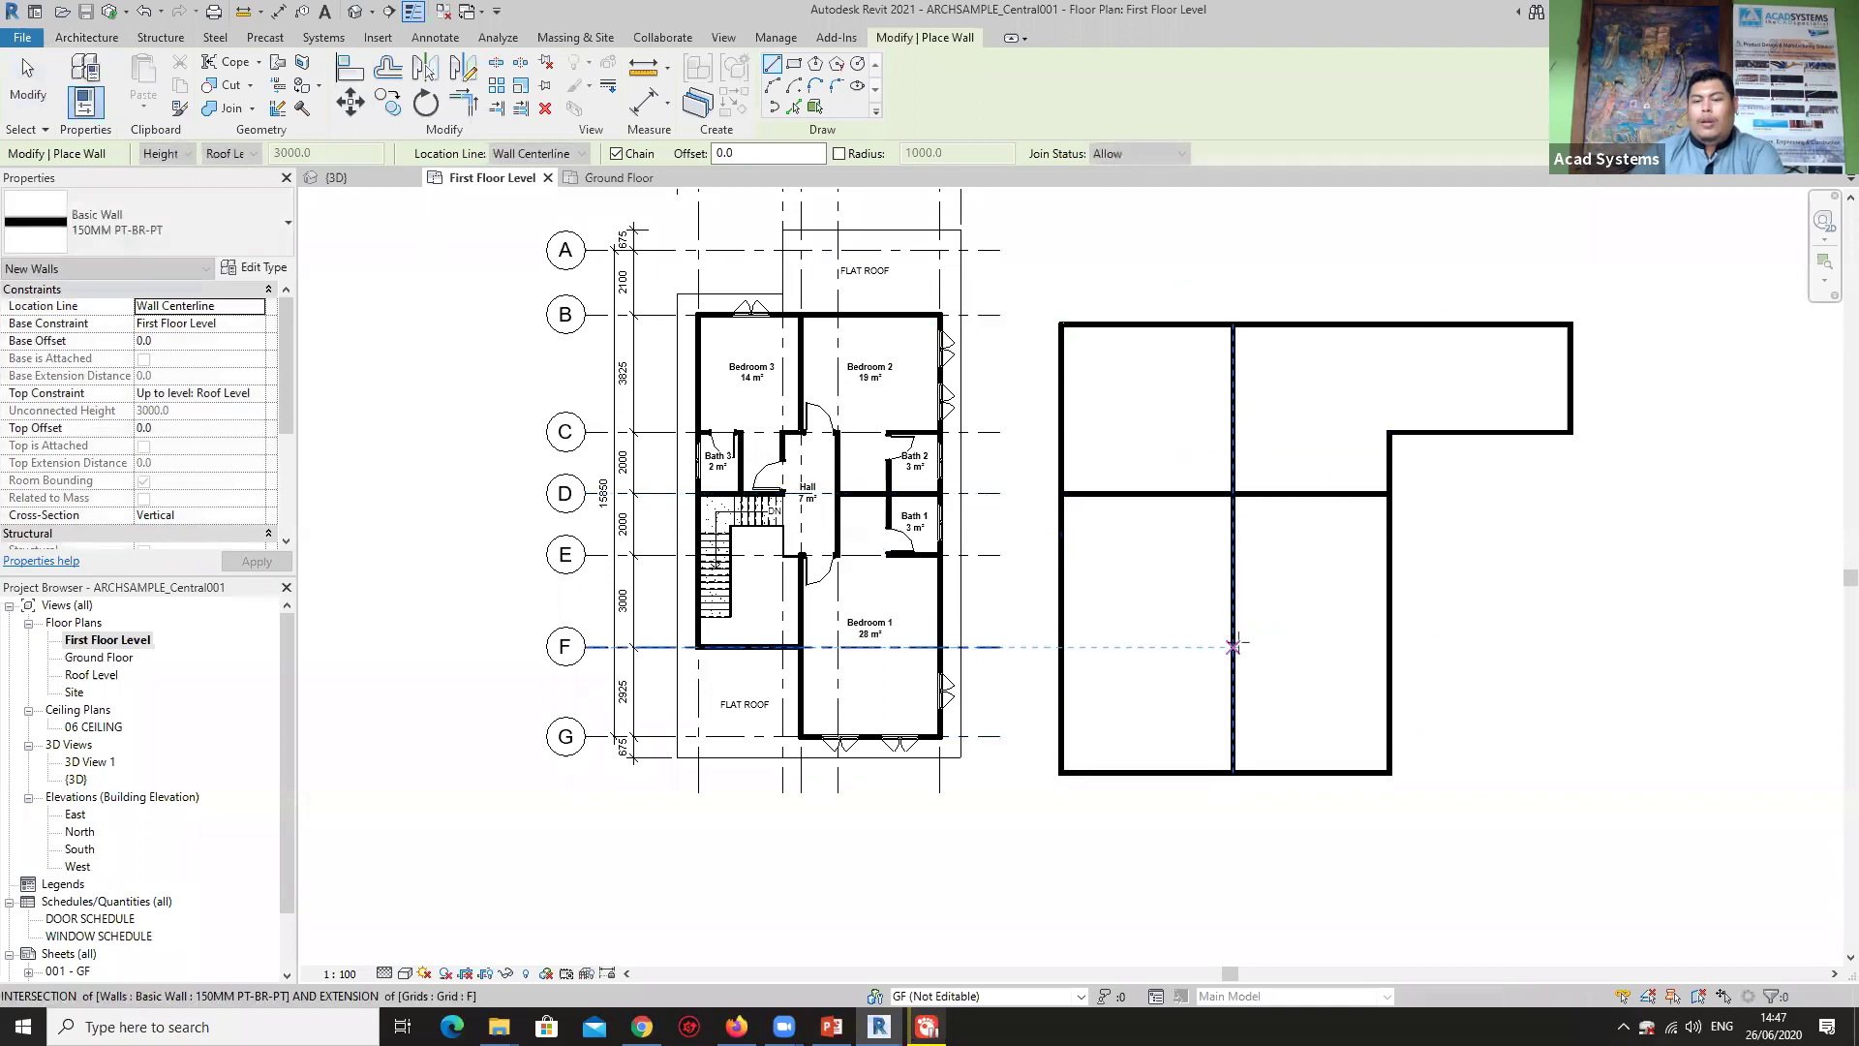
{"action": "left_click", "coordinate": [1390, 646]}
{"action": "key", "text": "Escape"}
{"action": "key", "text": "Escape"}
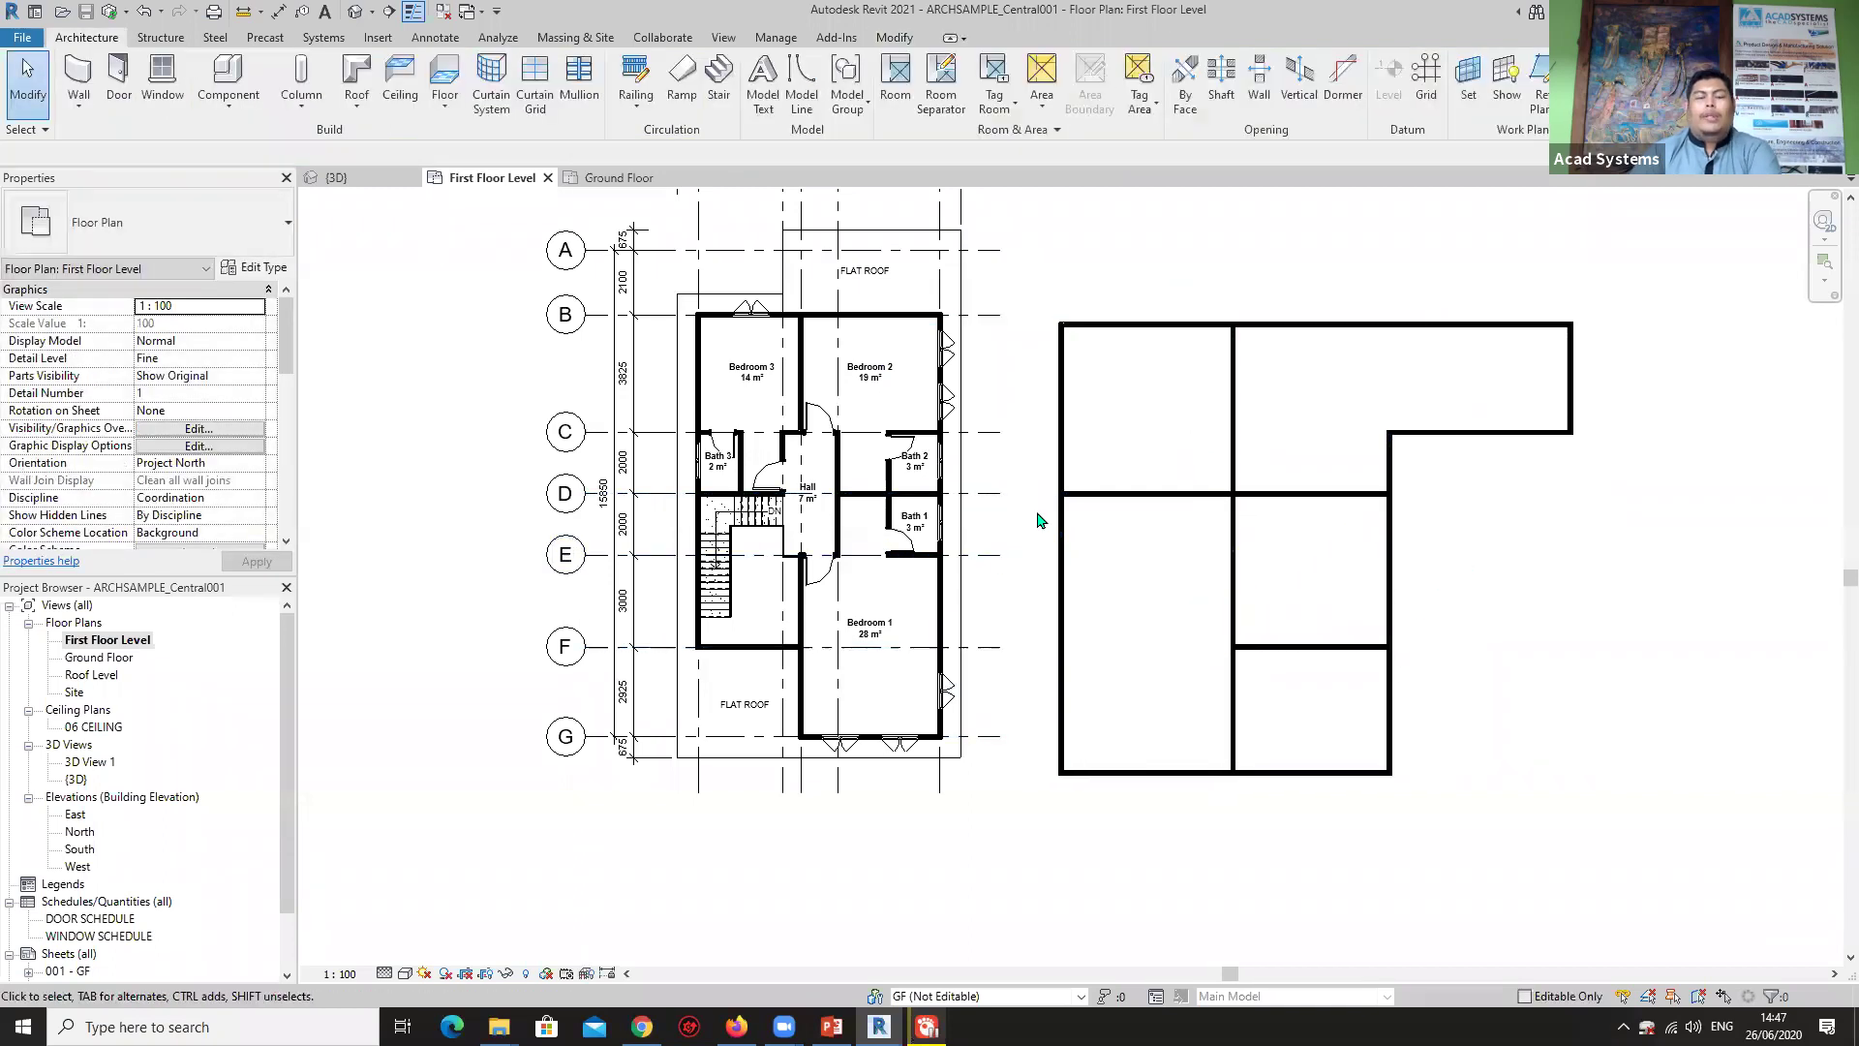
{"action": "scroll", "coordinate": [1075, 538], "scroll_direction": "down", "scroll_amount": 1}
{"action": "left_click_drag", "start_coordinate": [1029, 282], "coordinate": [1580, 796]}
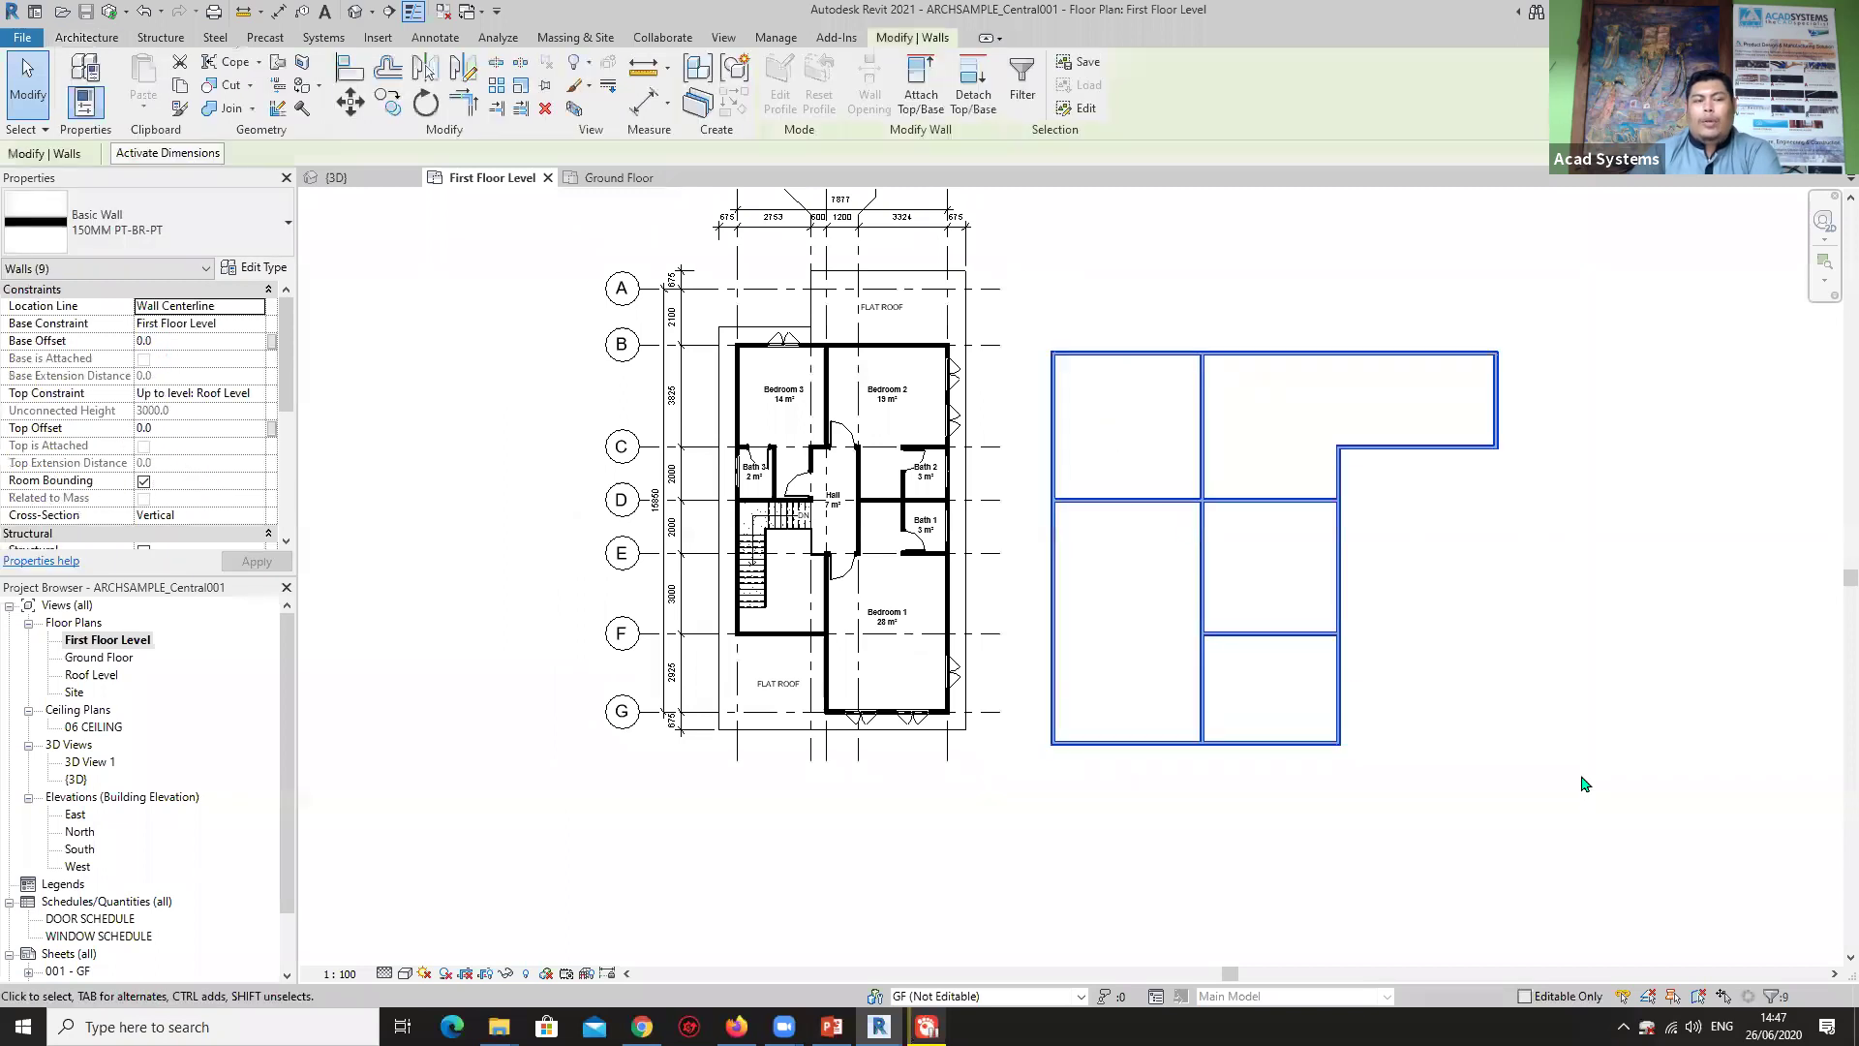
{"action": "scroll", "coordinate": [140, 390], "scroll_direction": "down", "scroll_amount": 4}
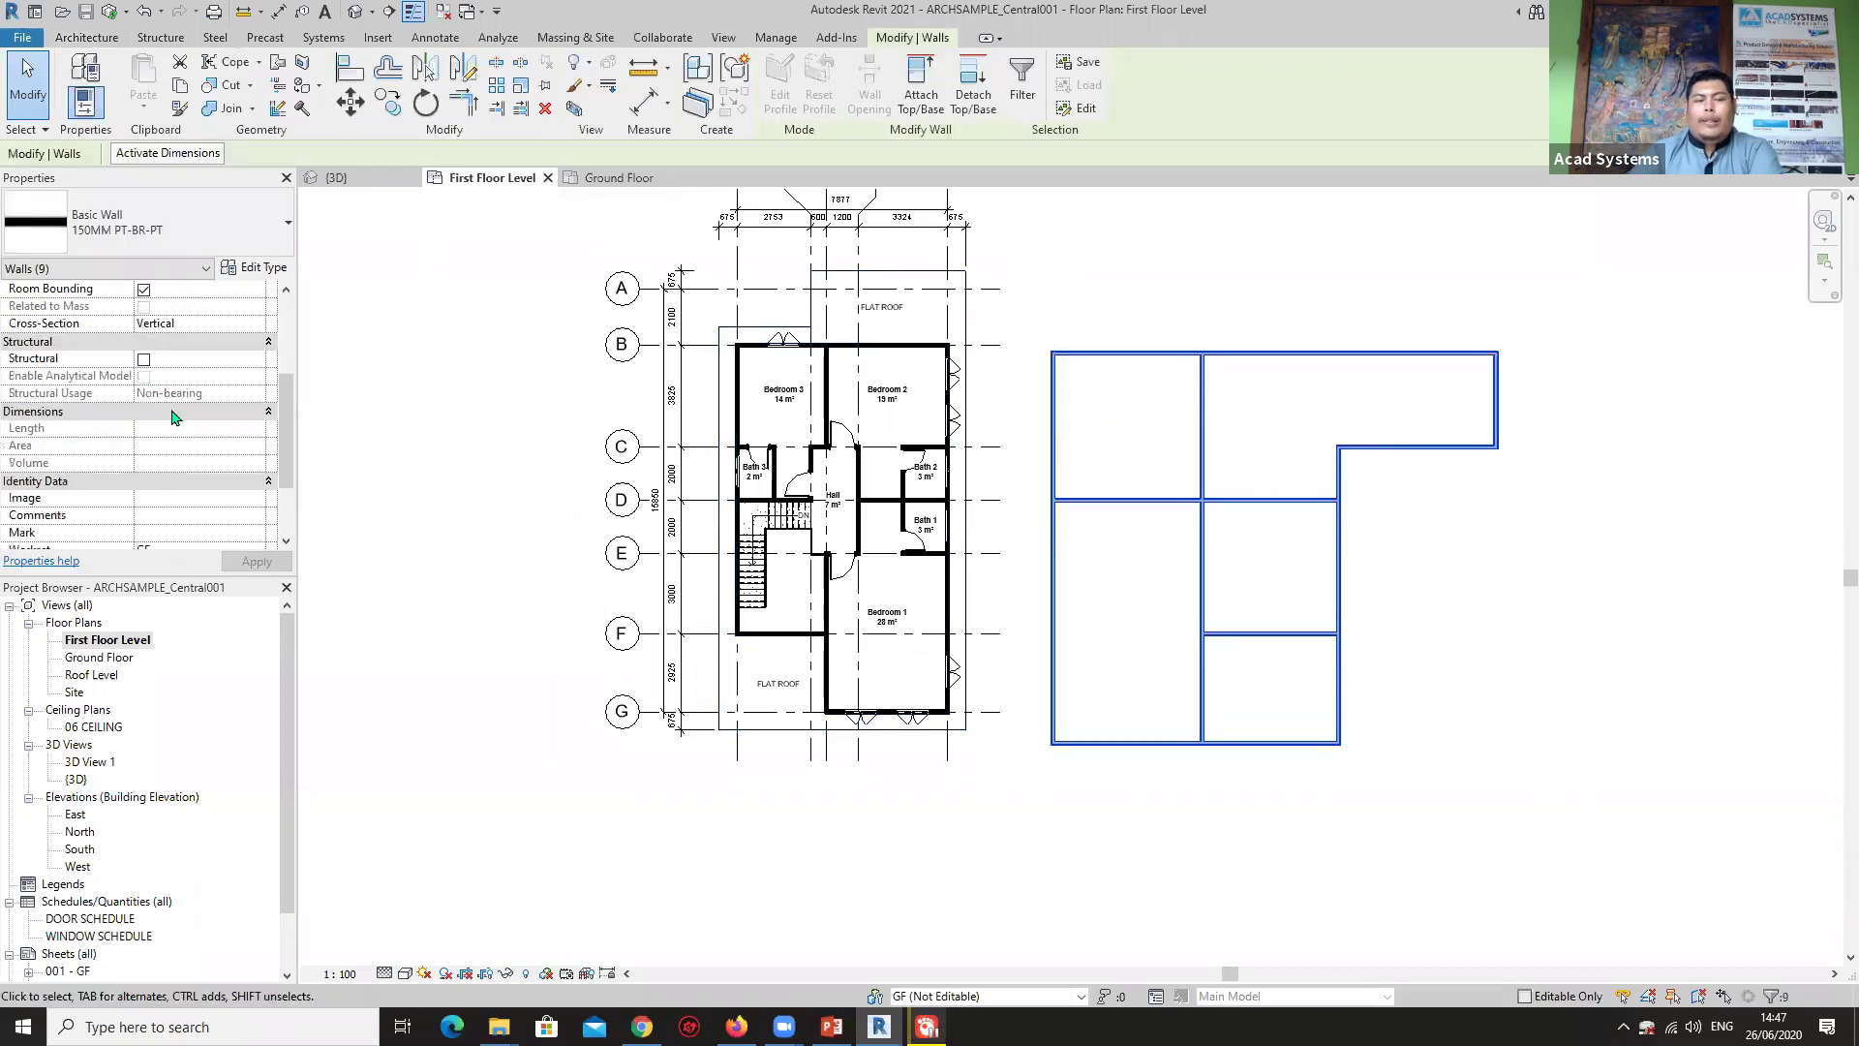
{"action": "scroll", "coordinate": [174, 416], "scroll_direction": "down", "scroll_amount": 2}
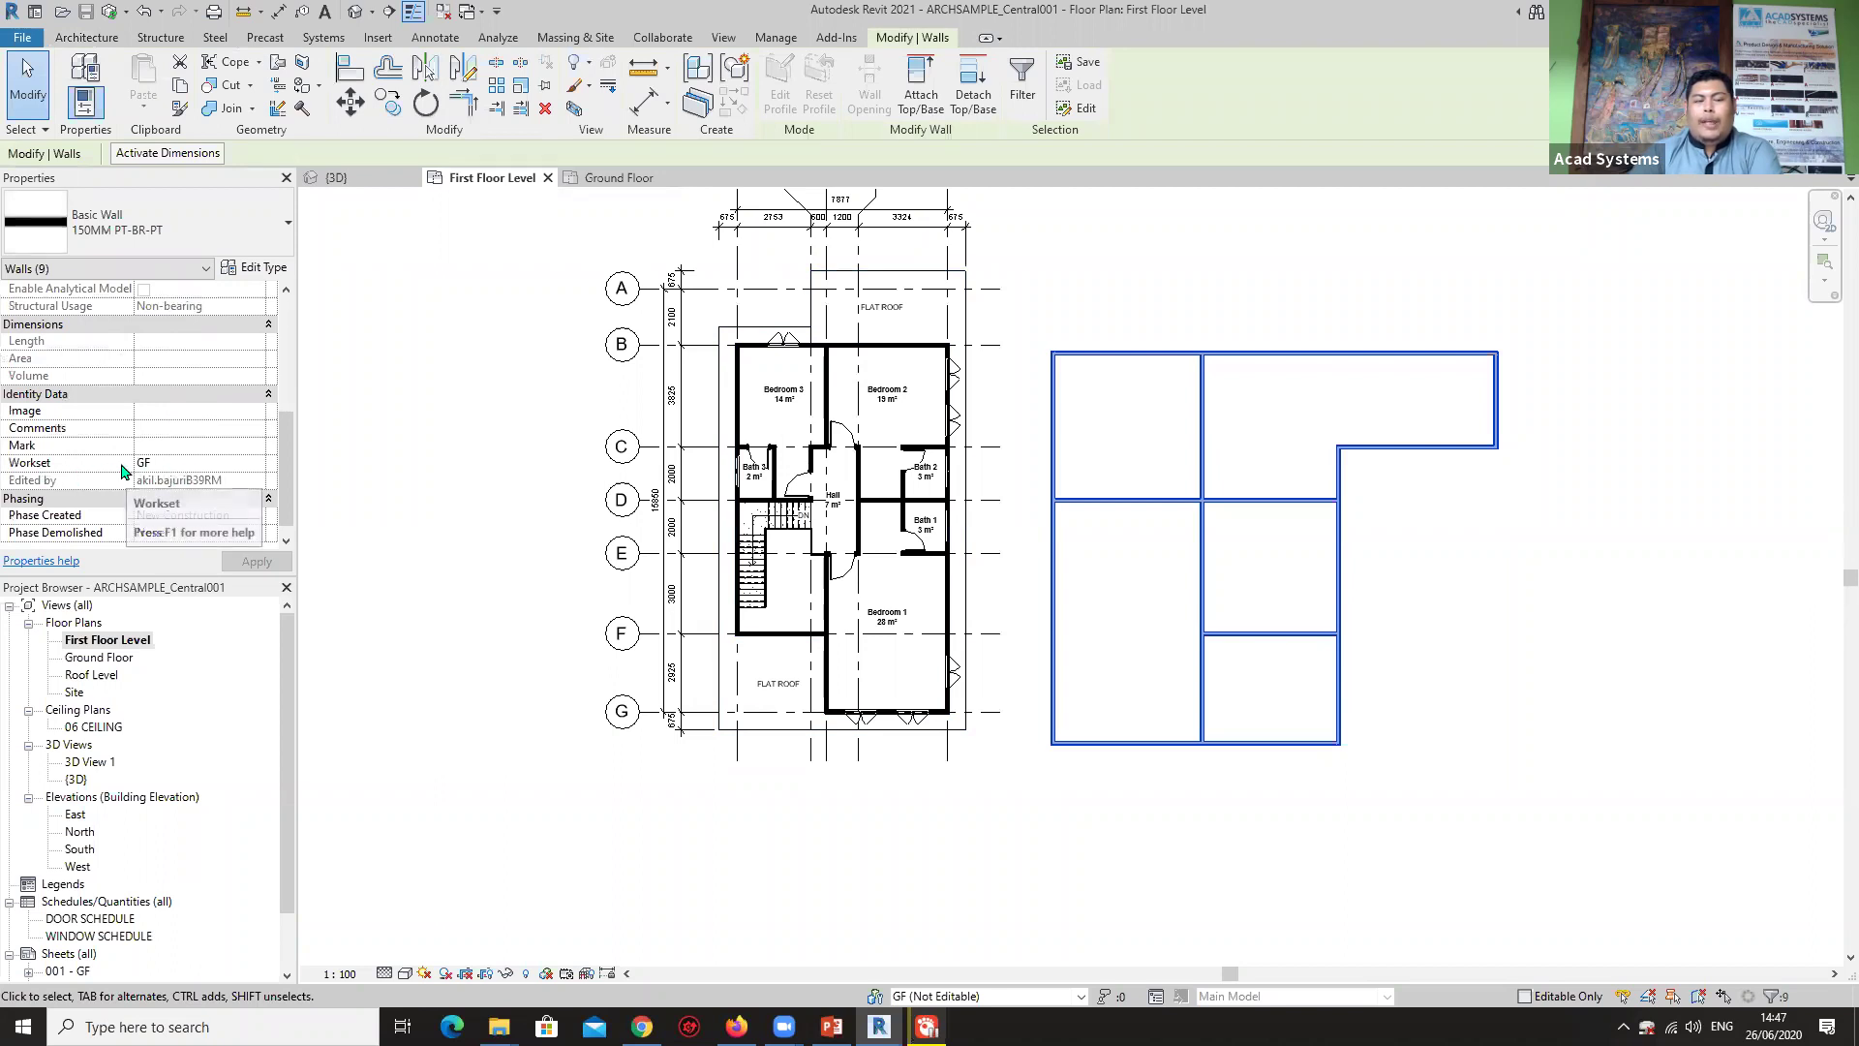
{"action": "left_click", "coordinate": [1026, 520]}
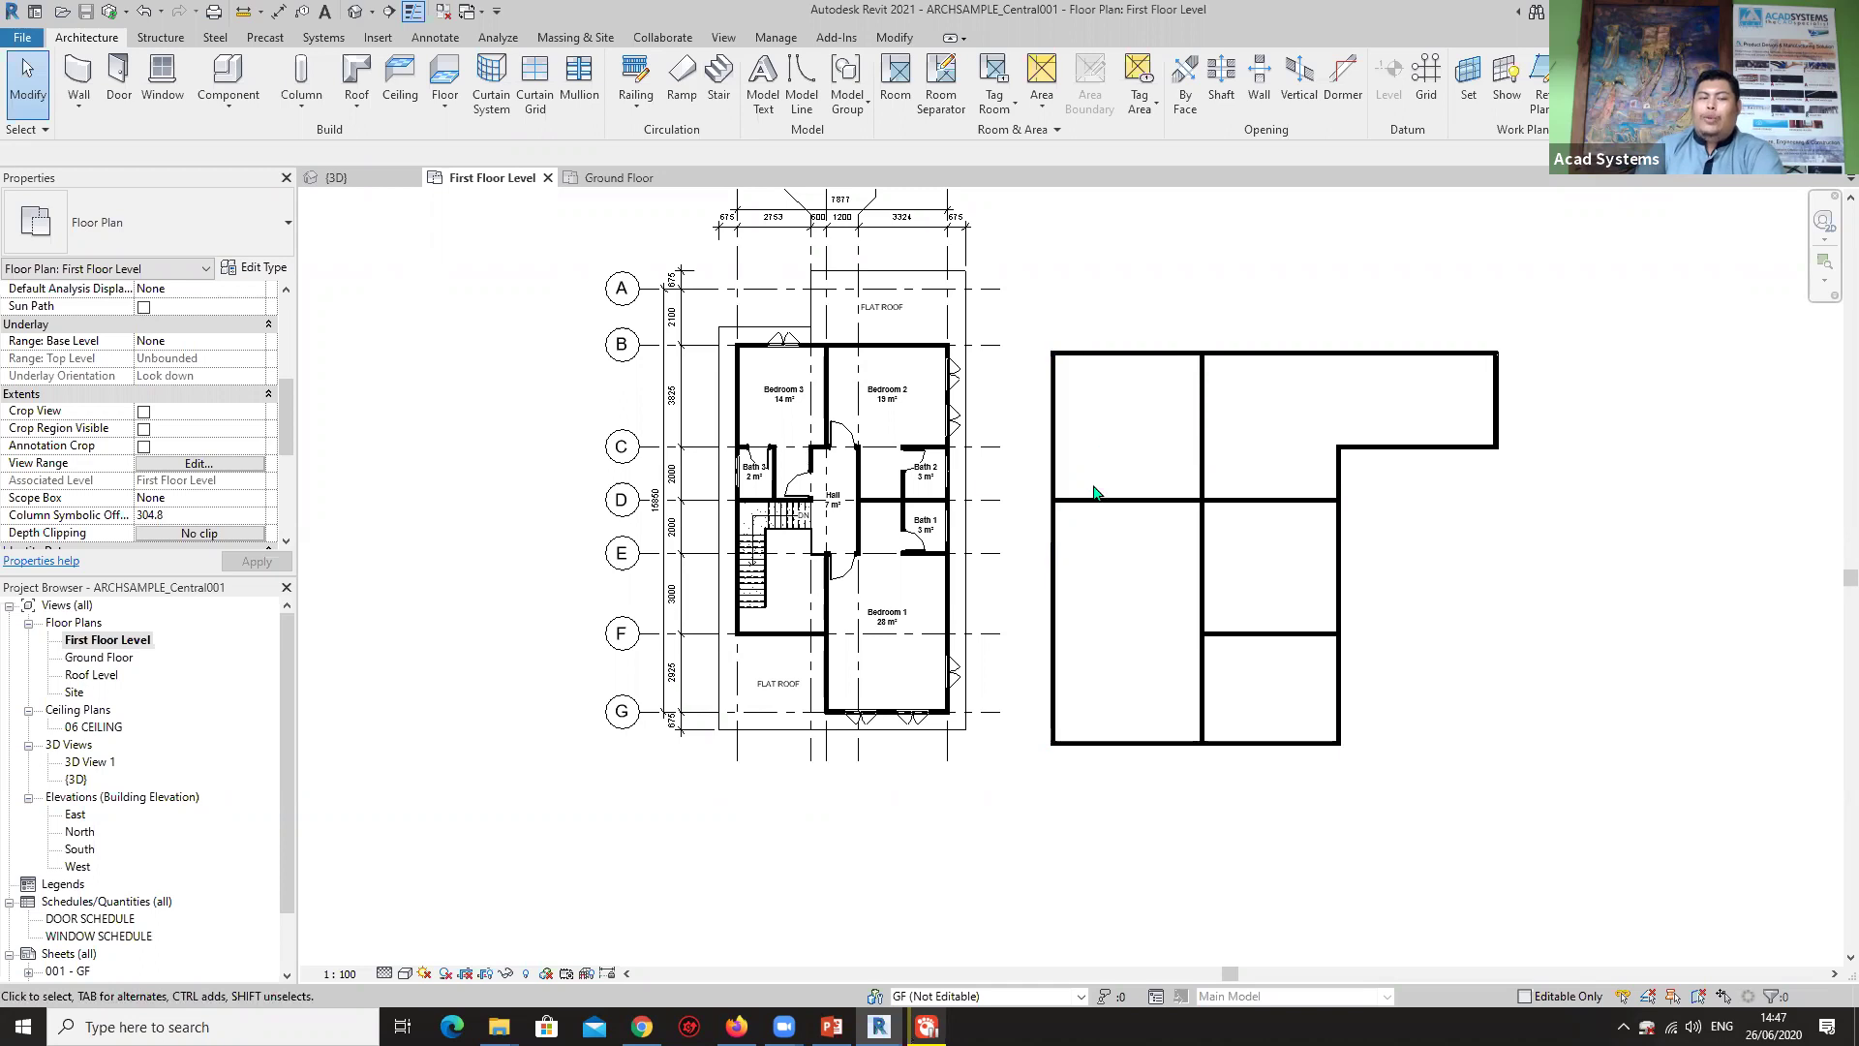
{"action": "left_click", "coordinate": [985, 997]}
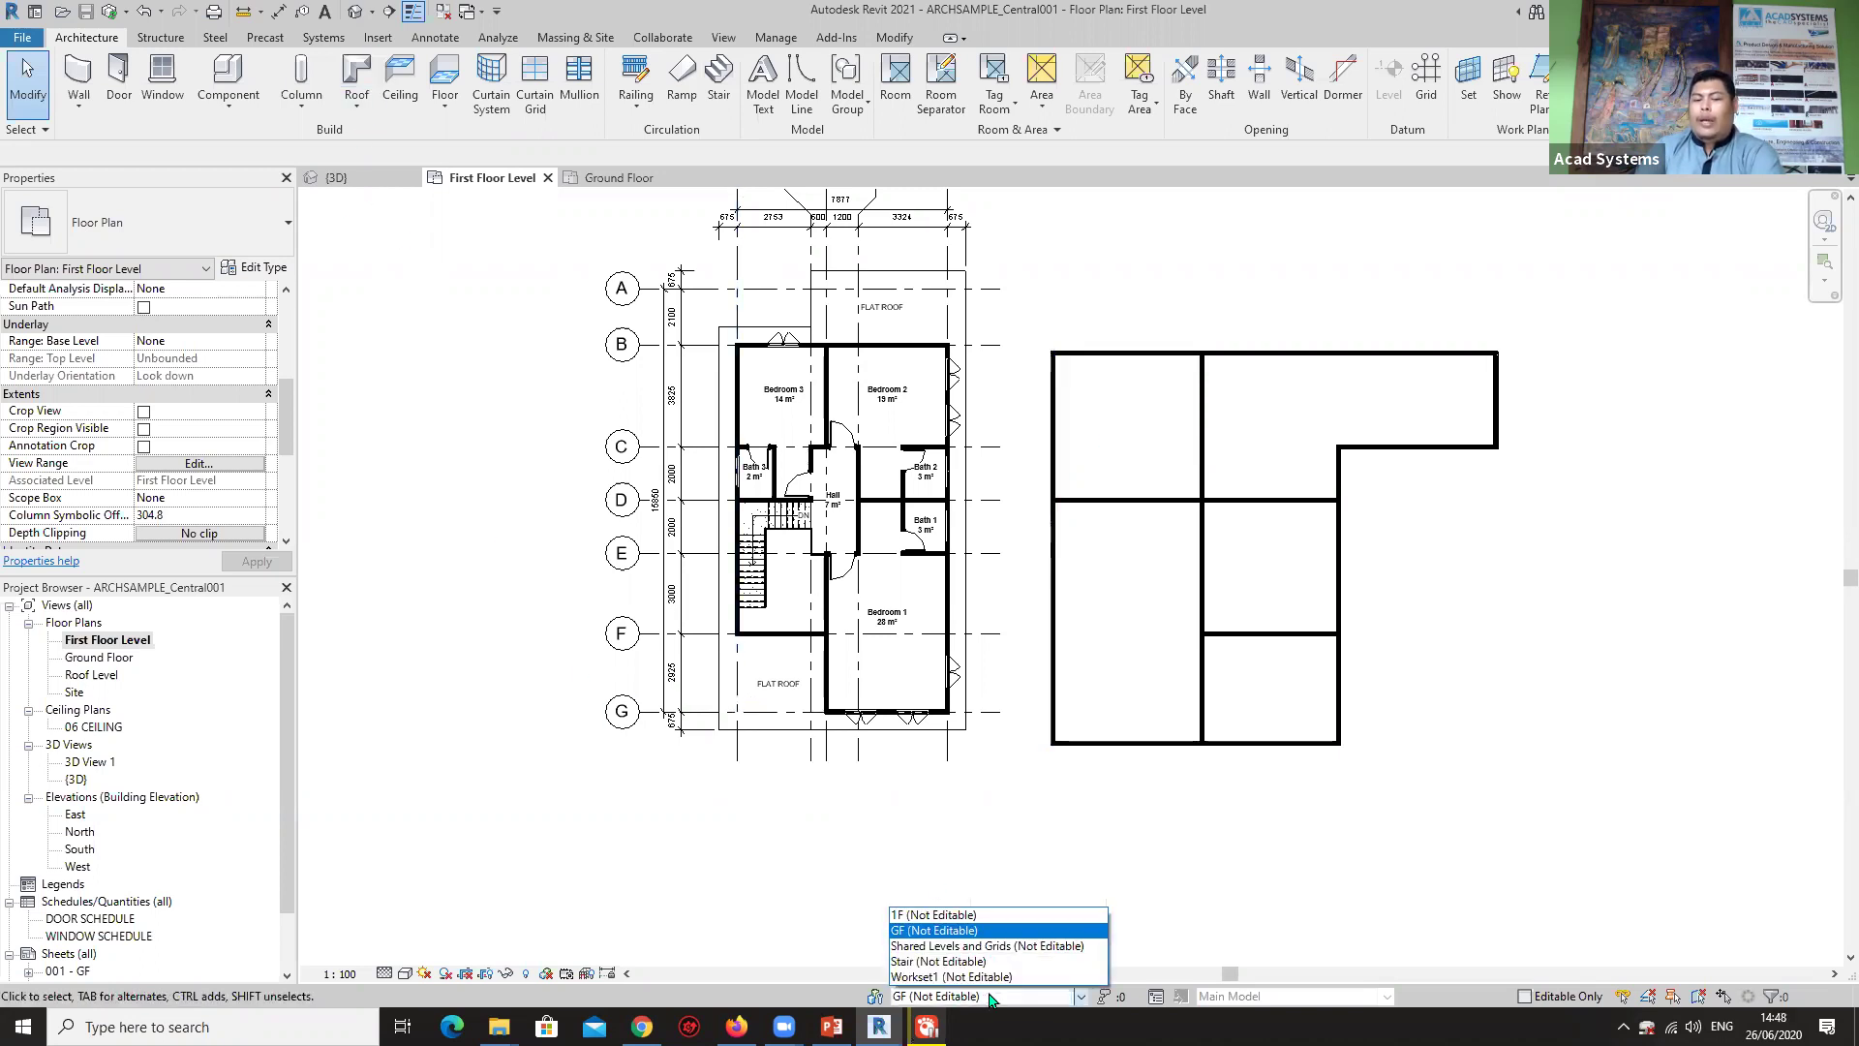
{"action": "left_click", "coordinate": [954, 916]}
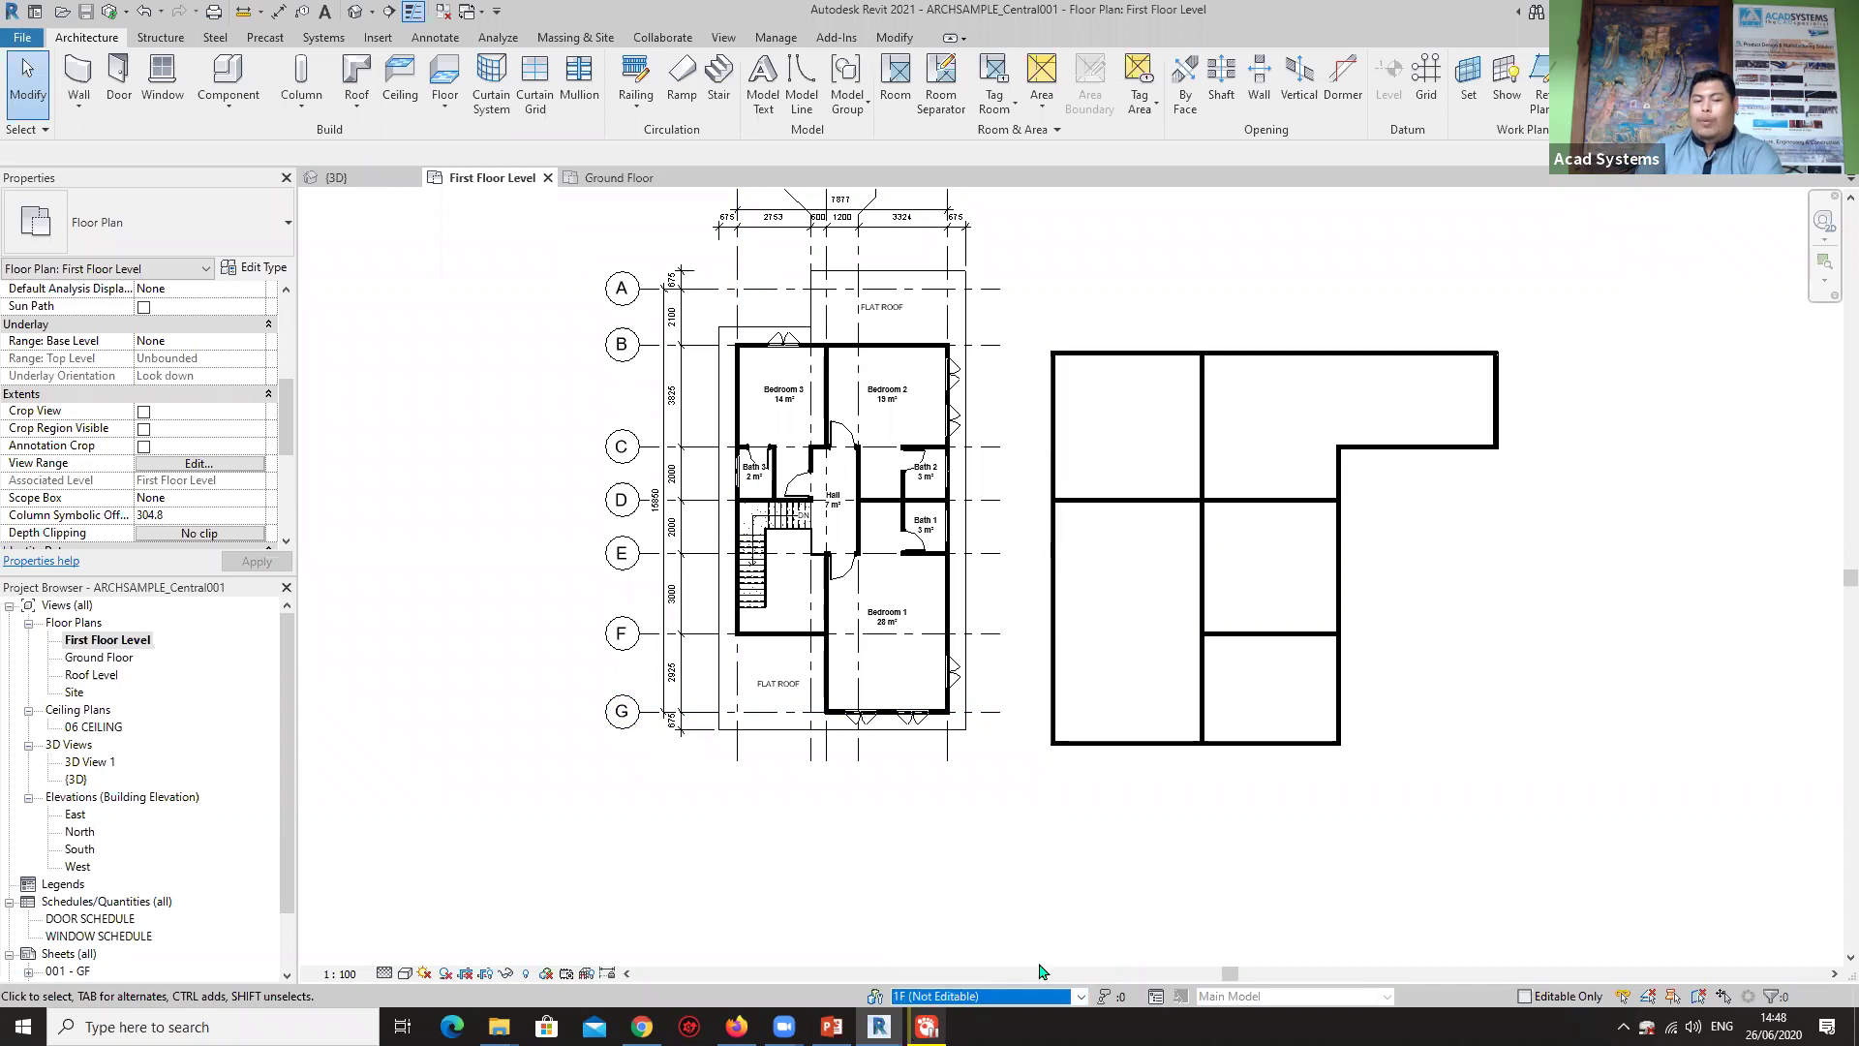
{"action": "left_click", "coordinate": [979, 995]}
{"action": "left_click", "coordinate": [968, 935]}
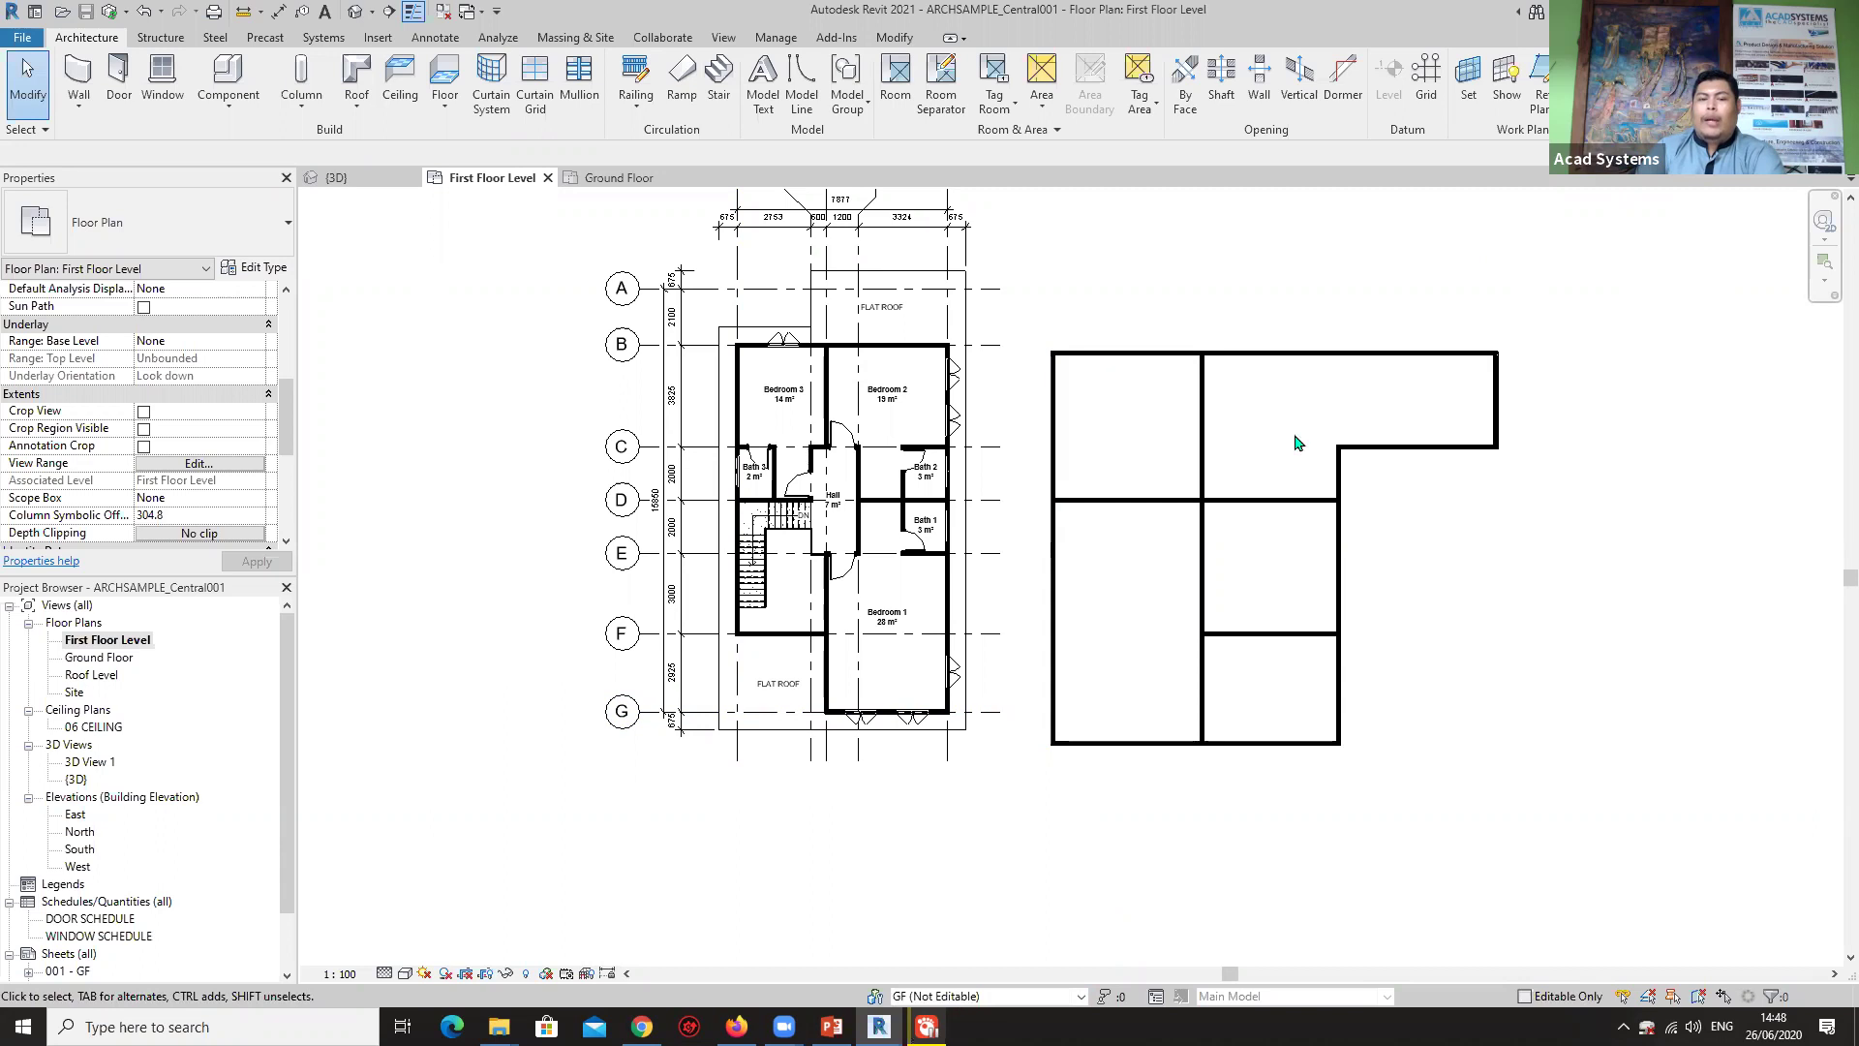
{"action": "scroll", "coordinate": [1297, 442], "scroll_direction": "down", "scroll_amount": 3}
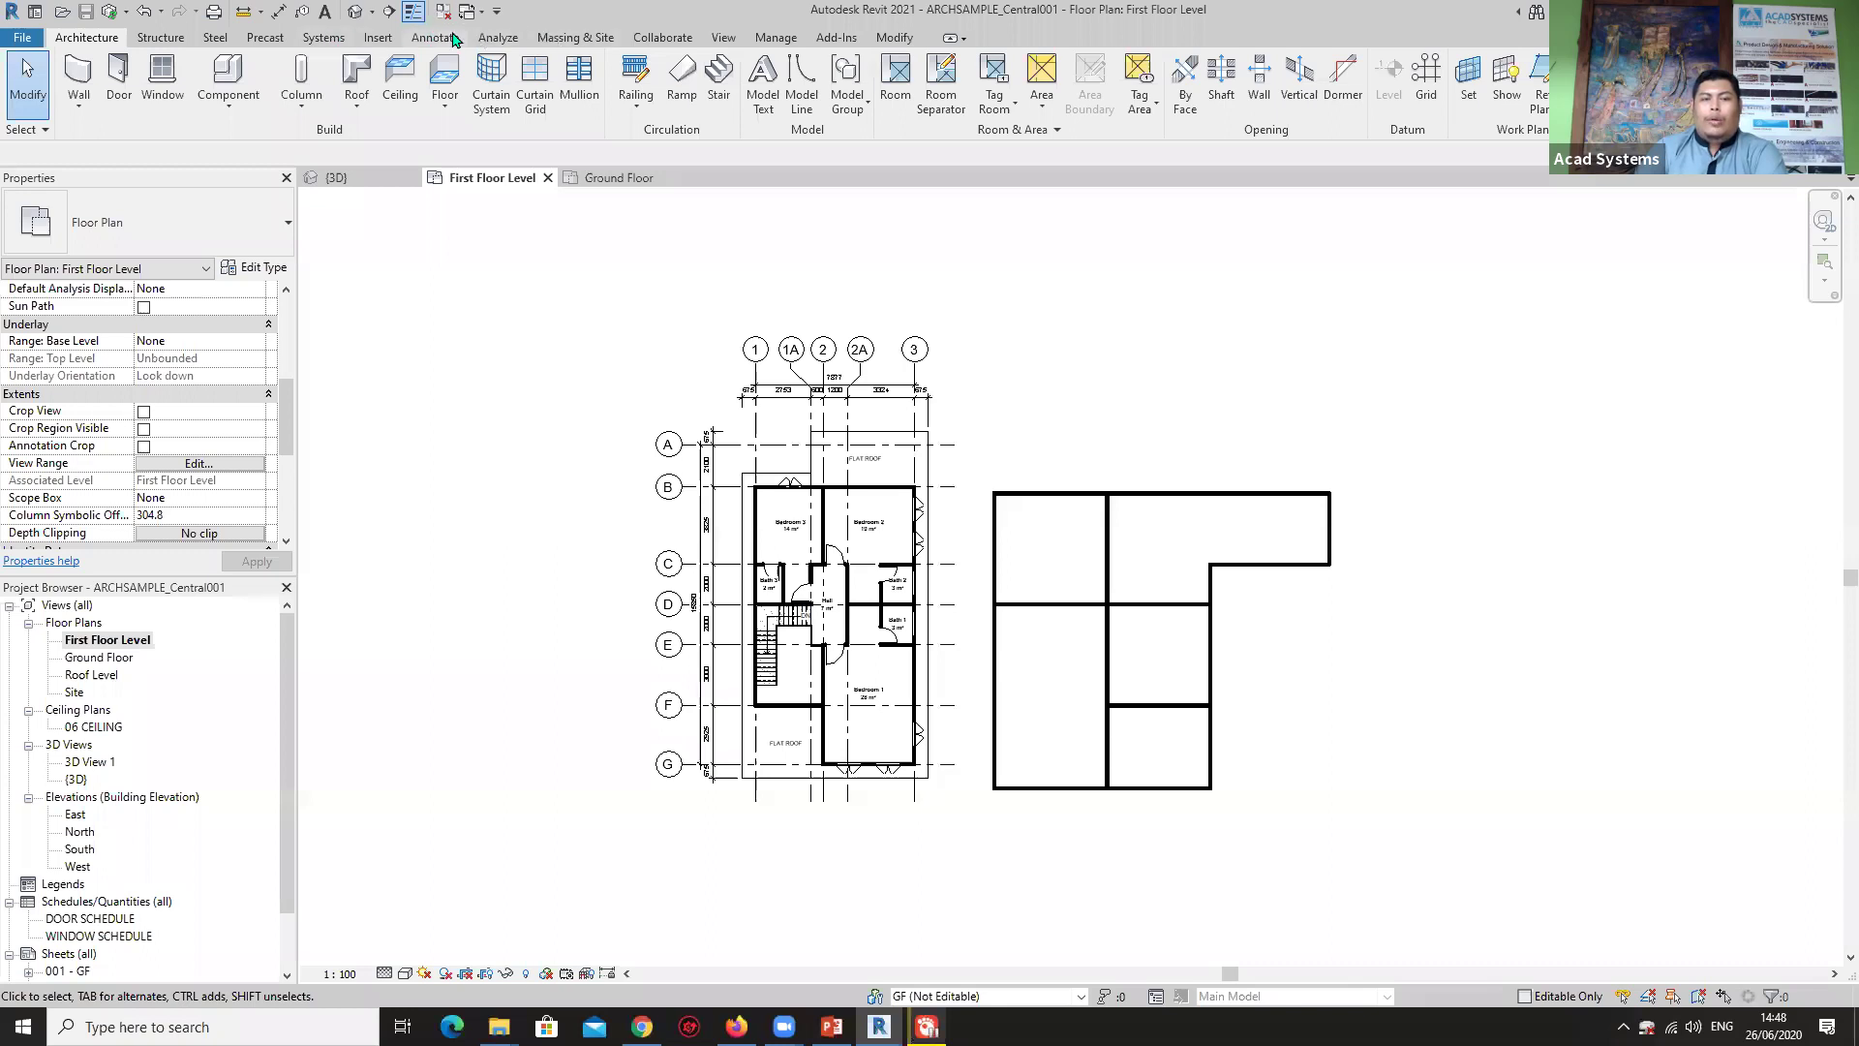
Synchronize with central with the Compact Central Model option ticked.
{"action": "left_click", "coordinate": [664, 38]}
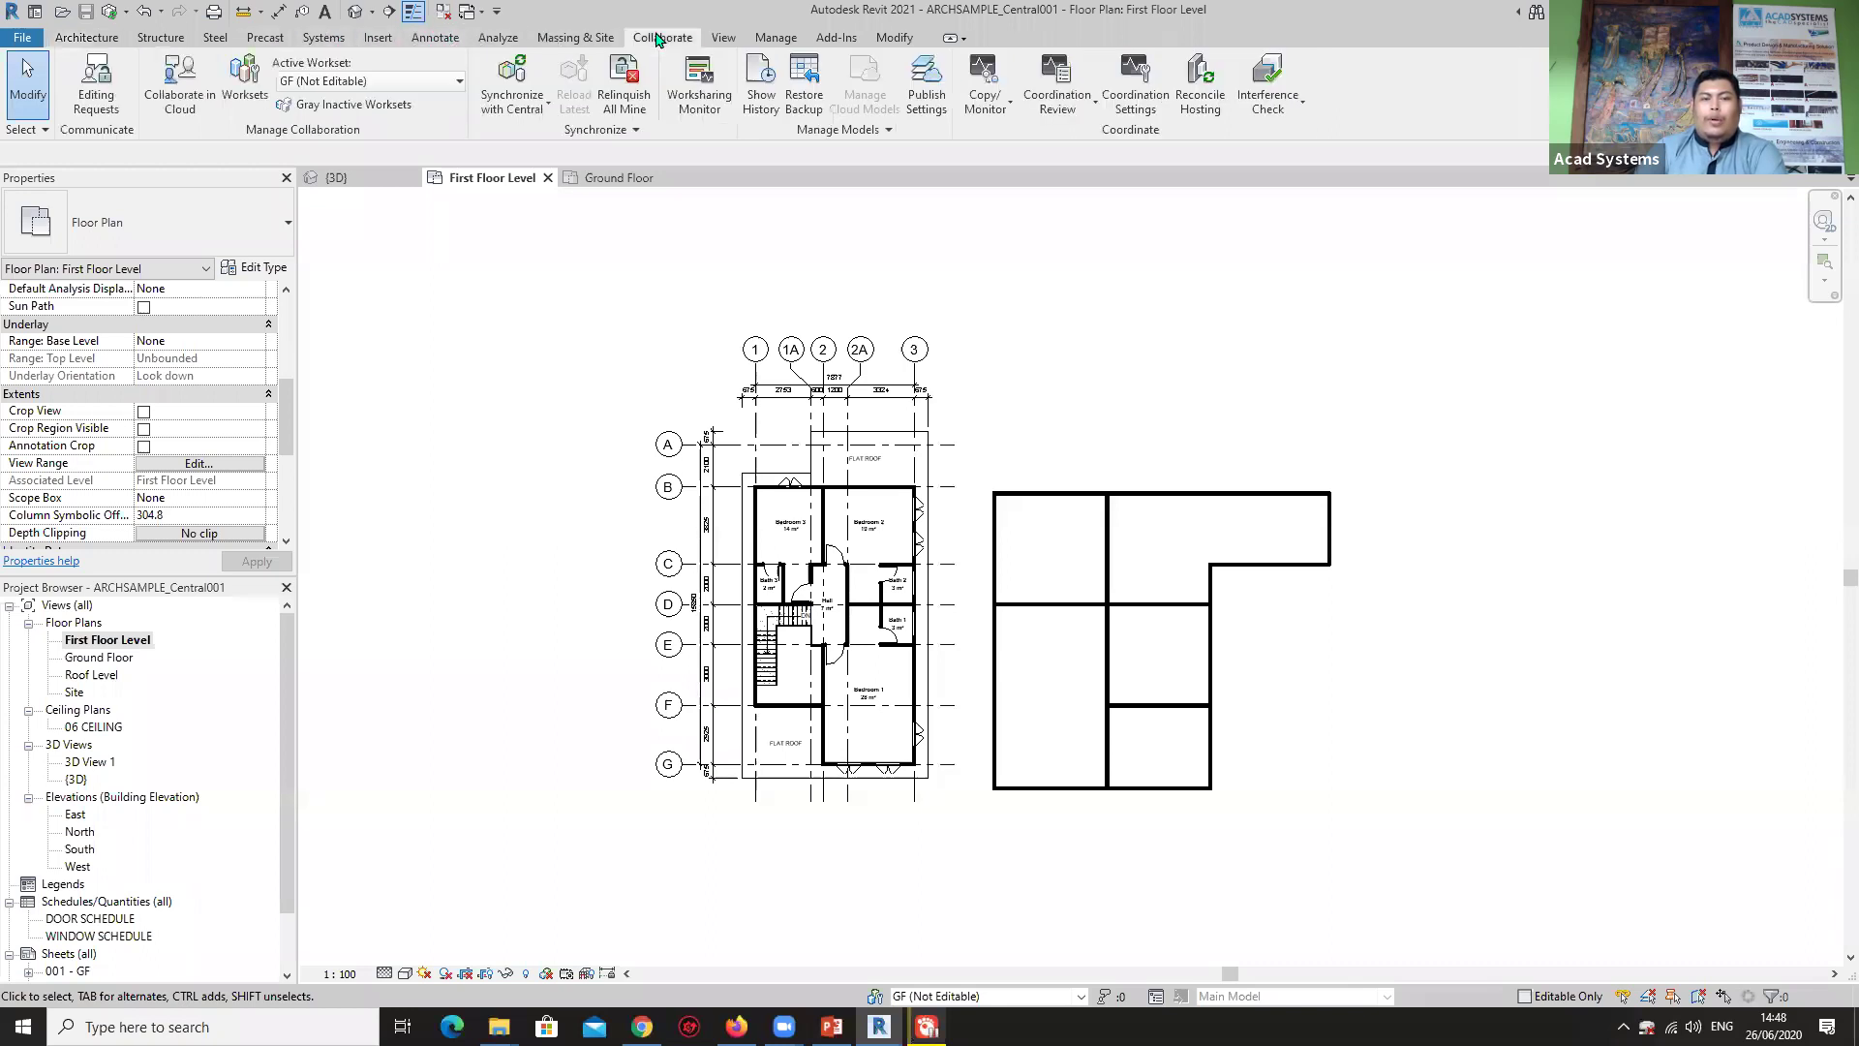
{"action": "left_click", "coordinate": [510, 101]}
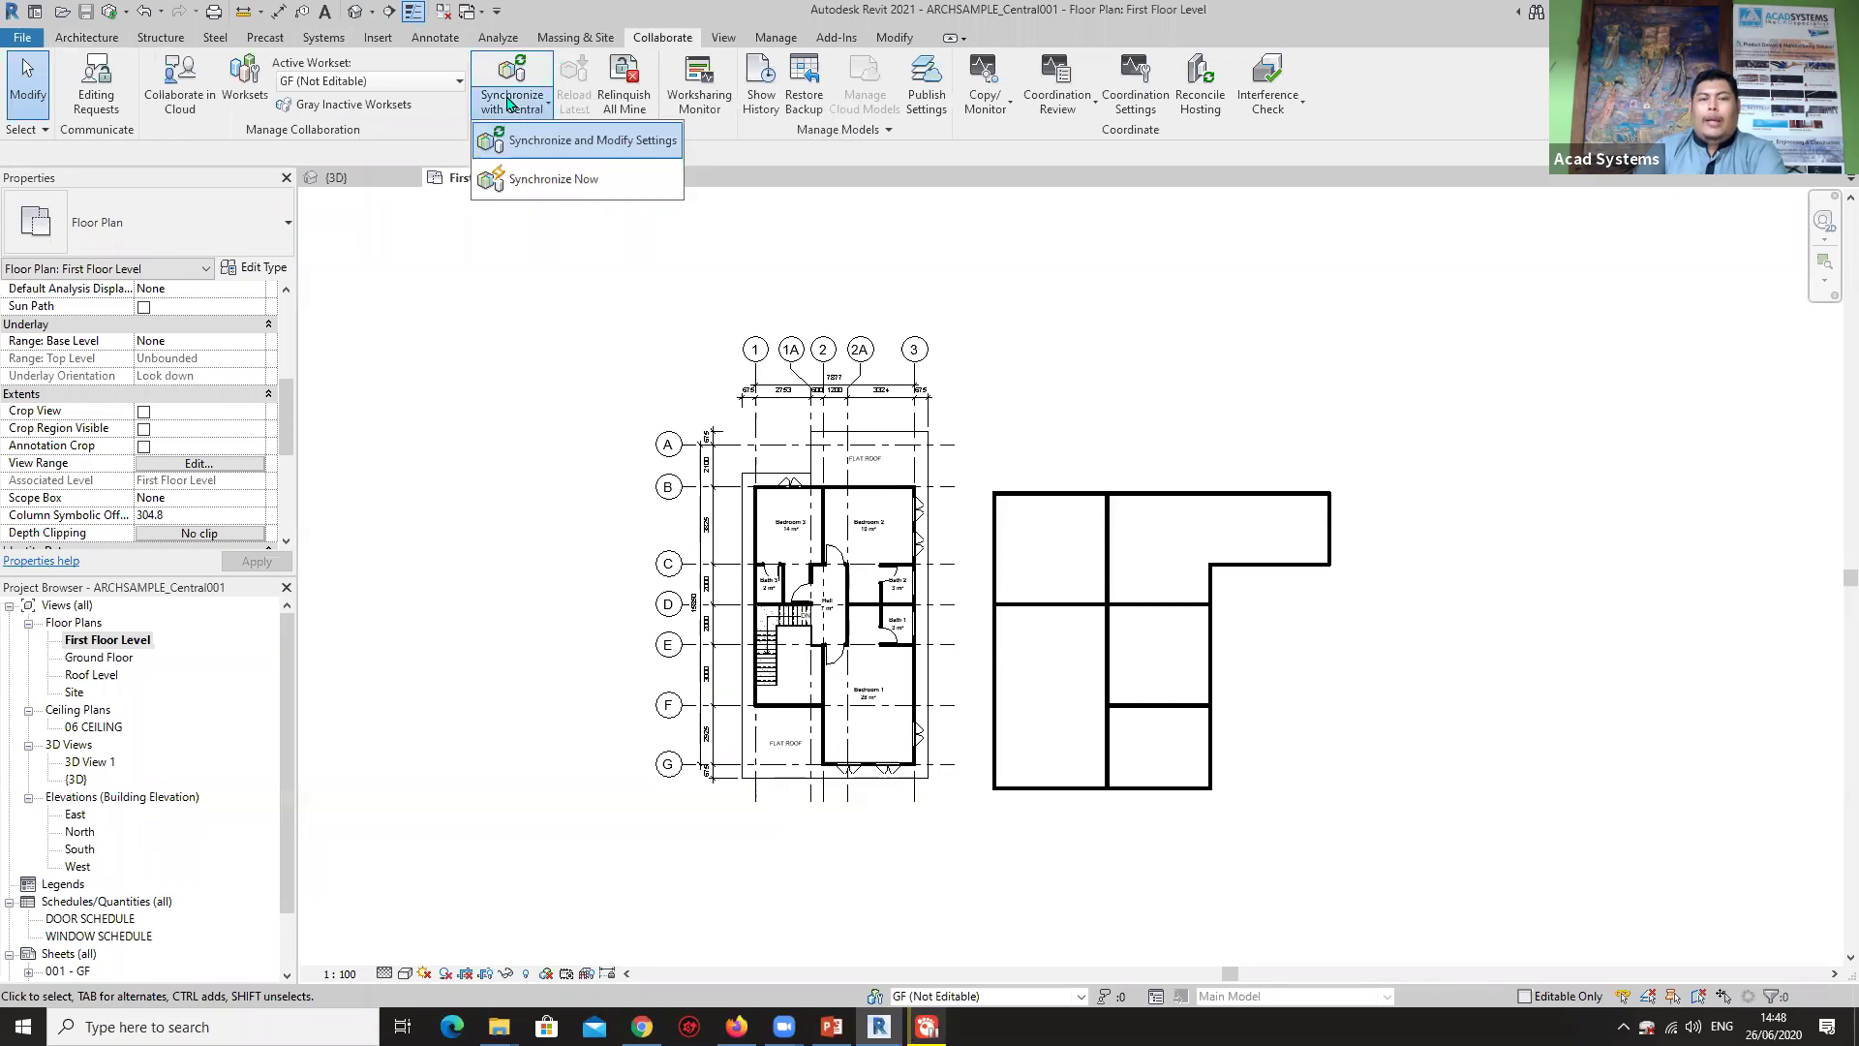
{"action": "left_click", "coordinate": [609, 144]}
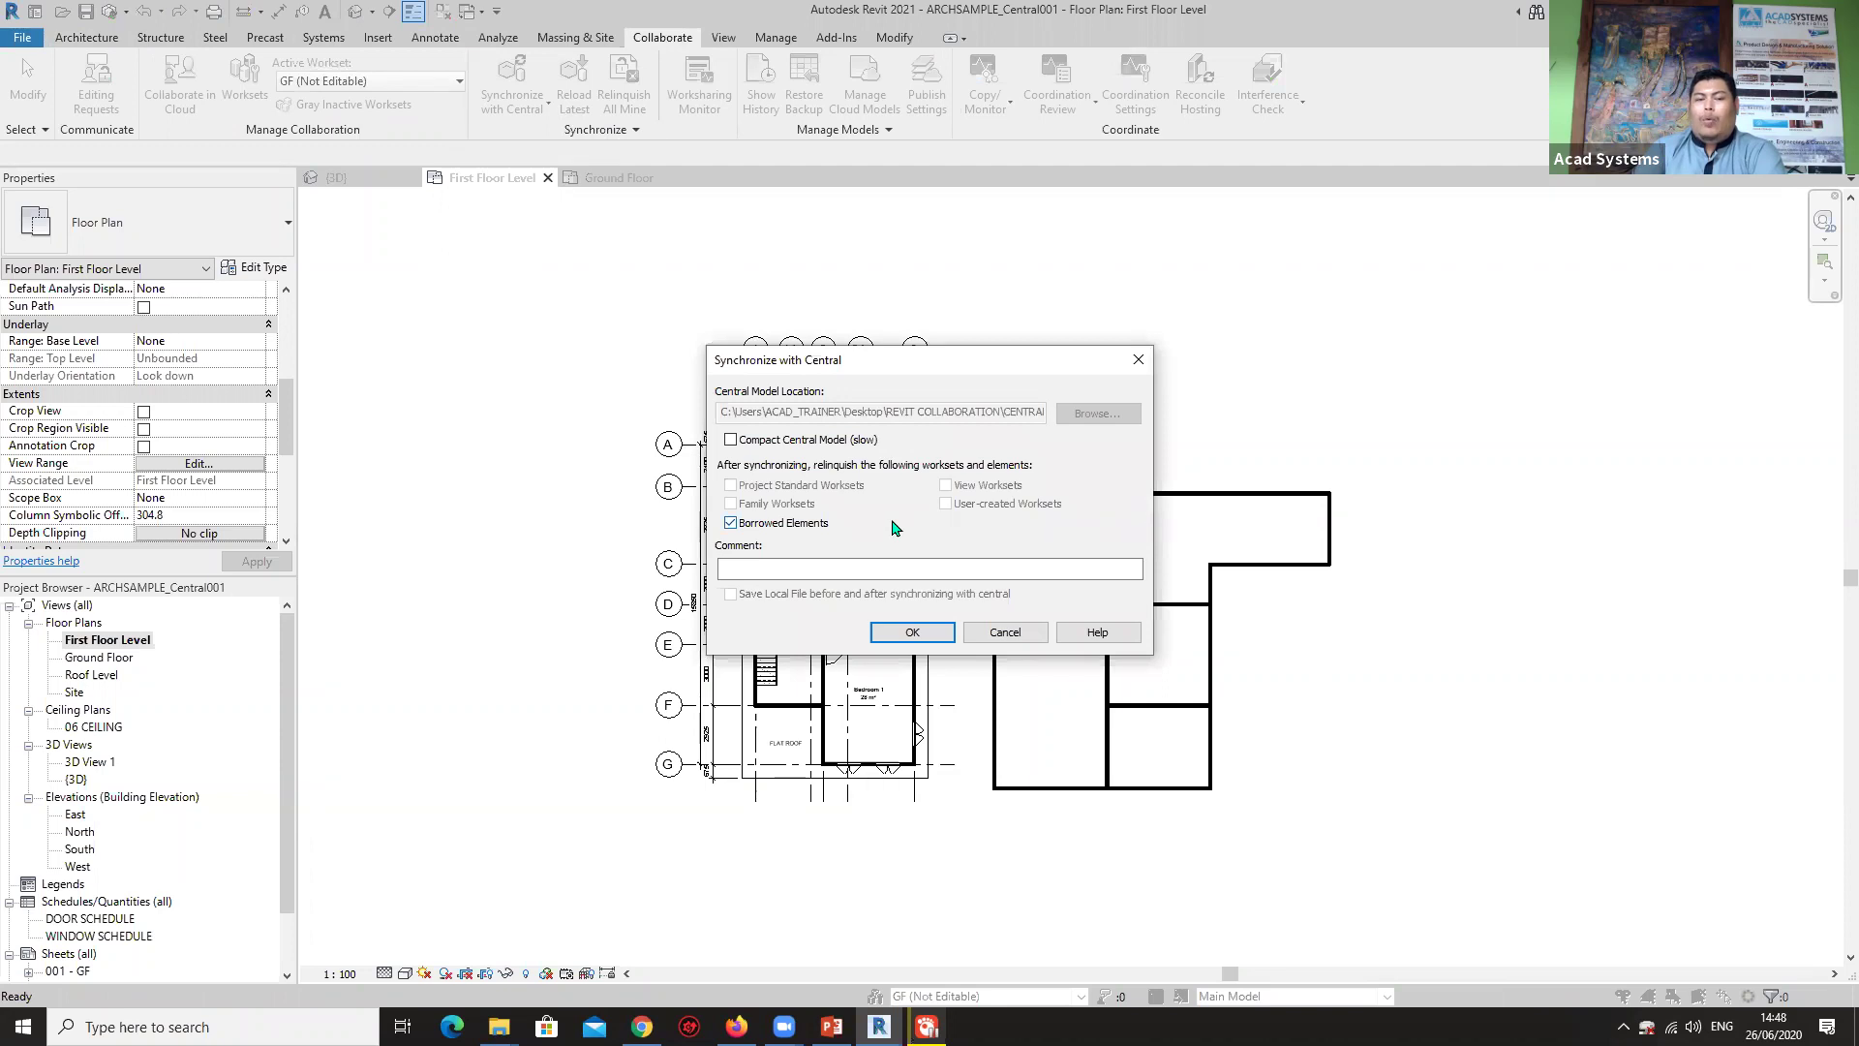
{"action": "left_click", "coordinate": [732, 441]}
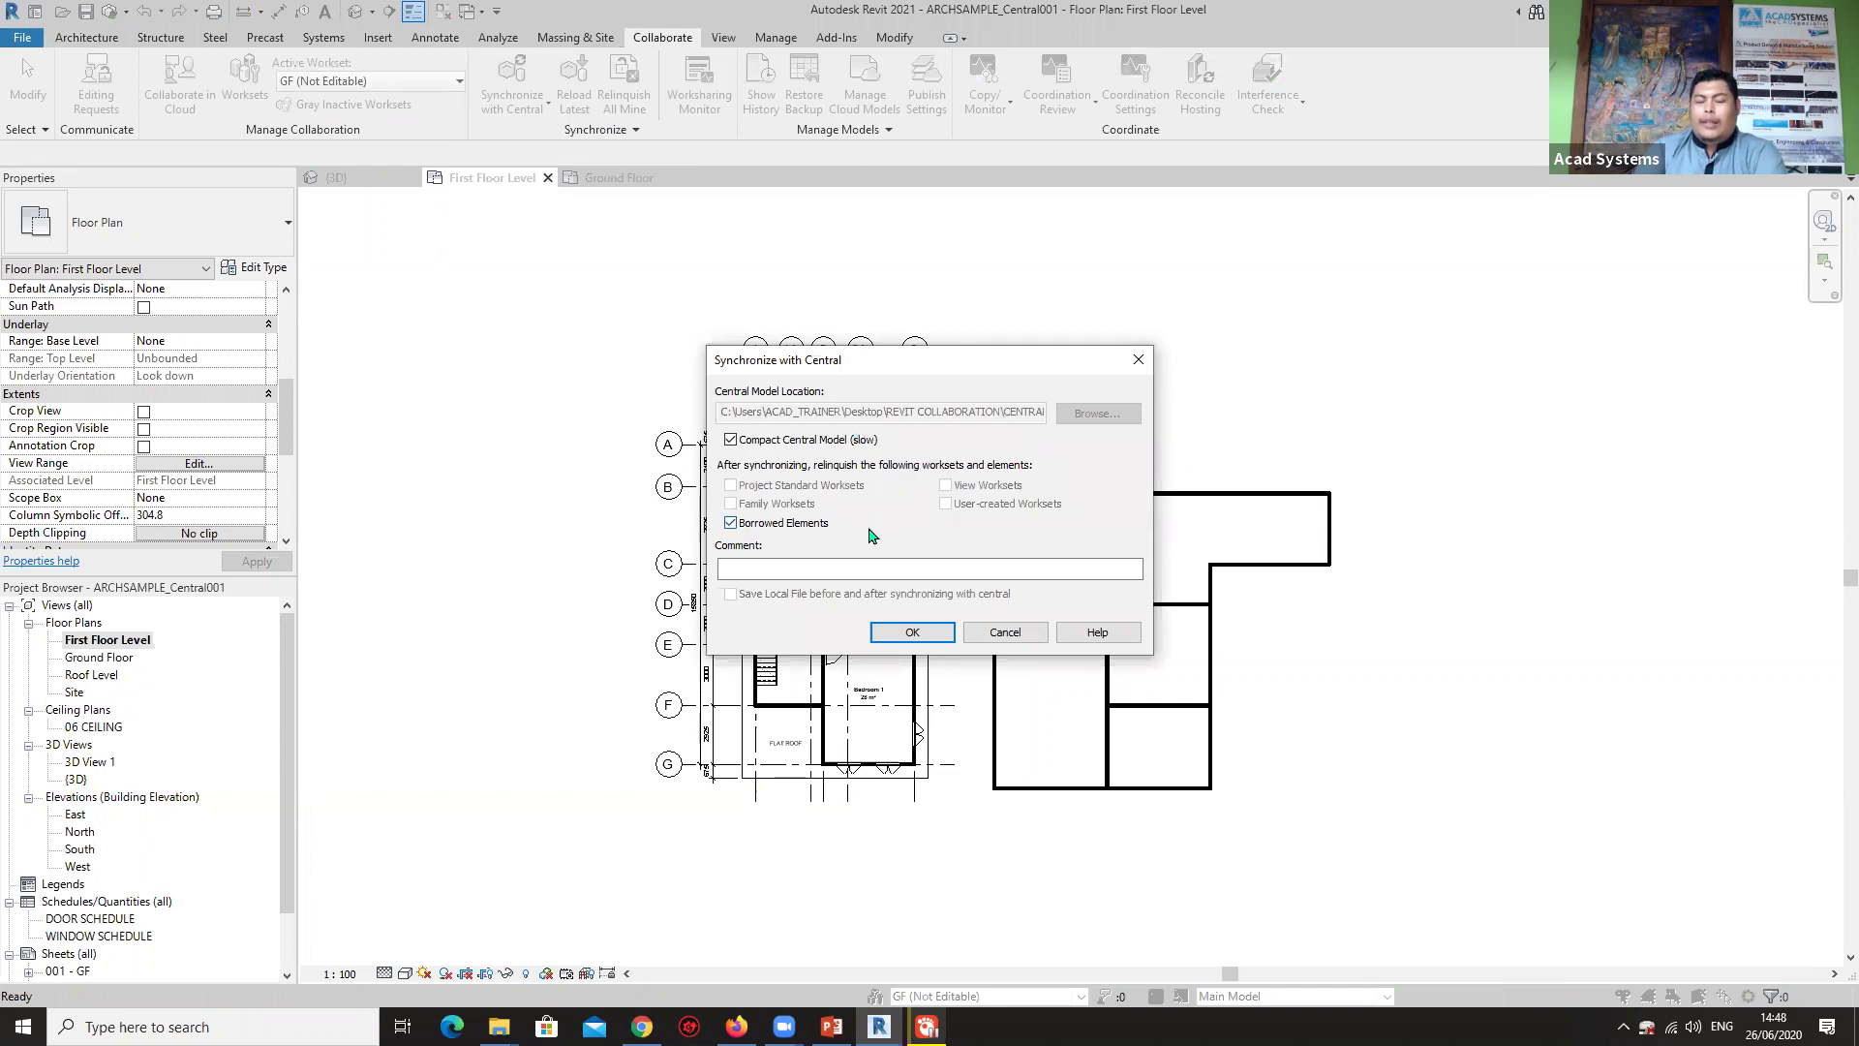
{"action": "left_click", "coordinate": [910, 633]}
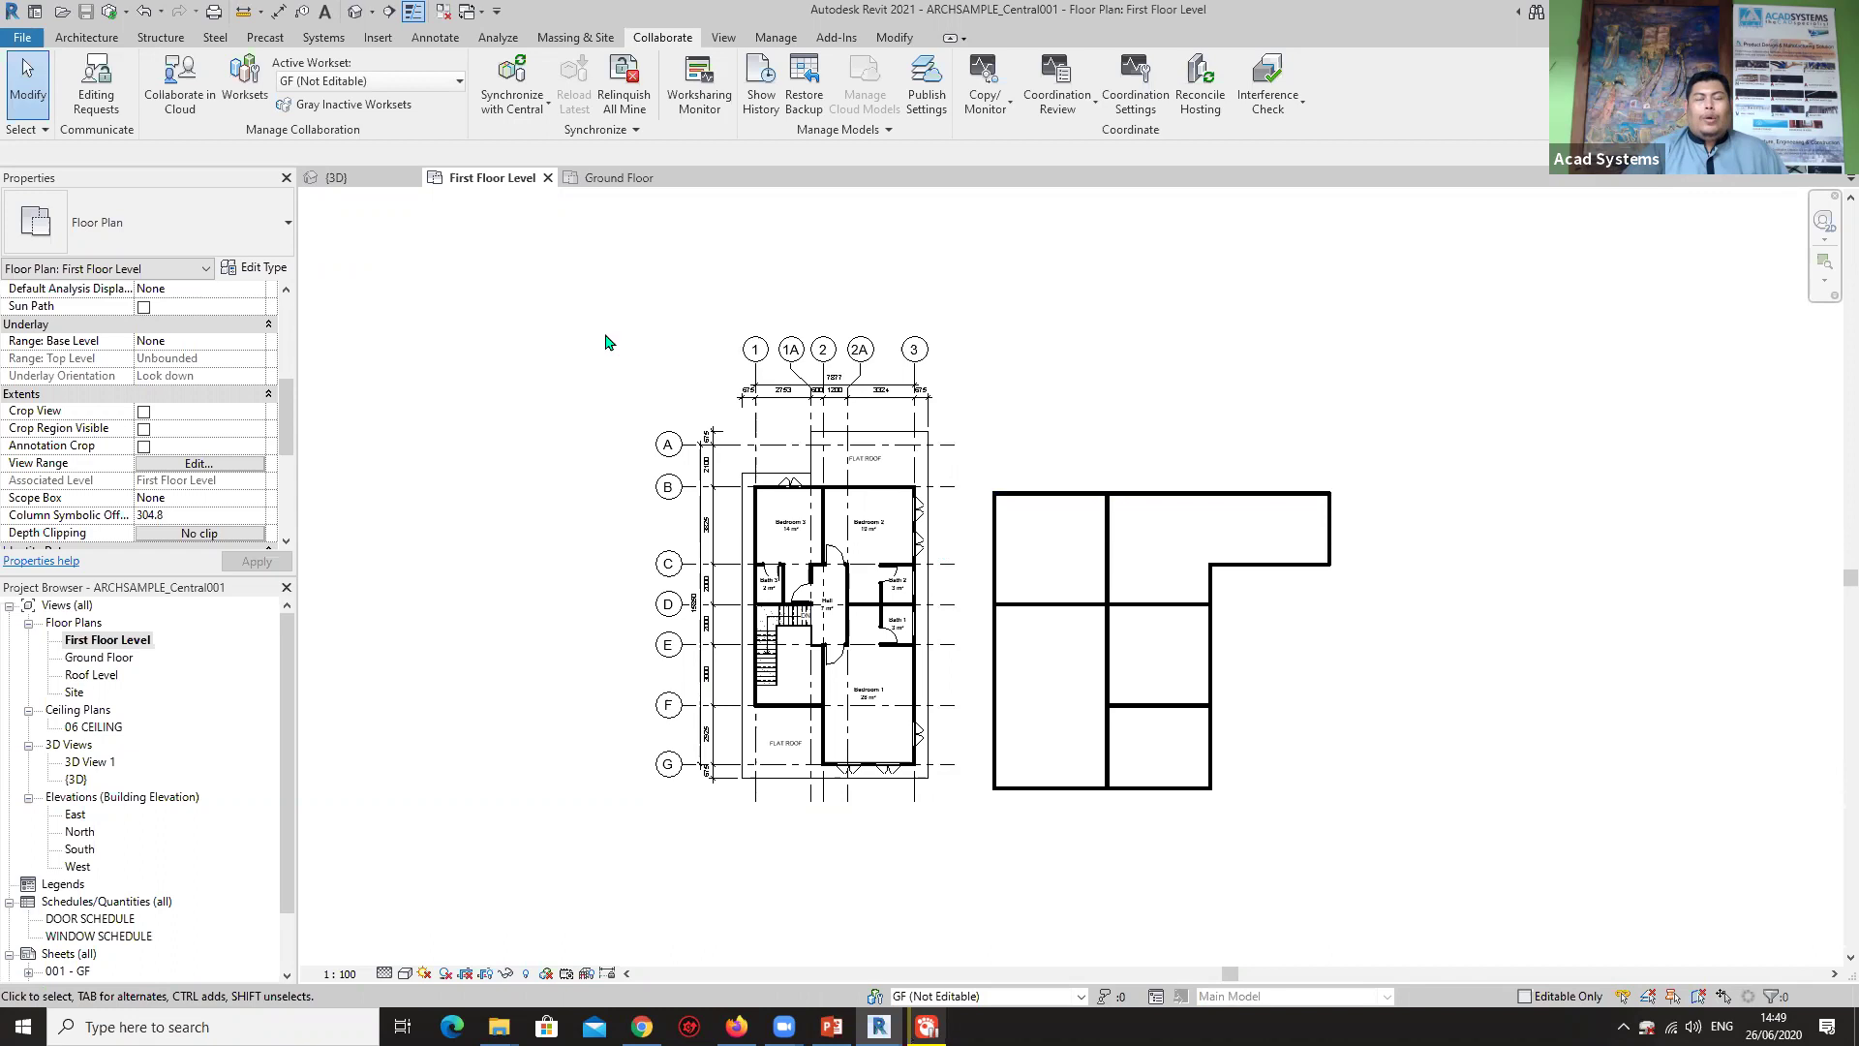
Close the First Floor Level, Ground Floor and {3D} views, then sign out and quit Revit.
{"action": "left_click", "coordinate": [547, 178]}
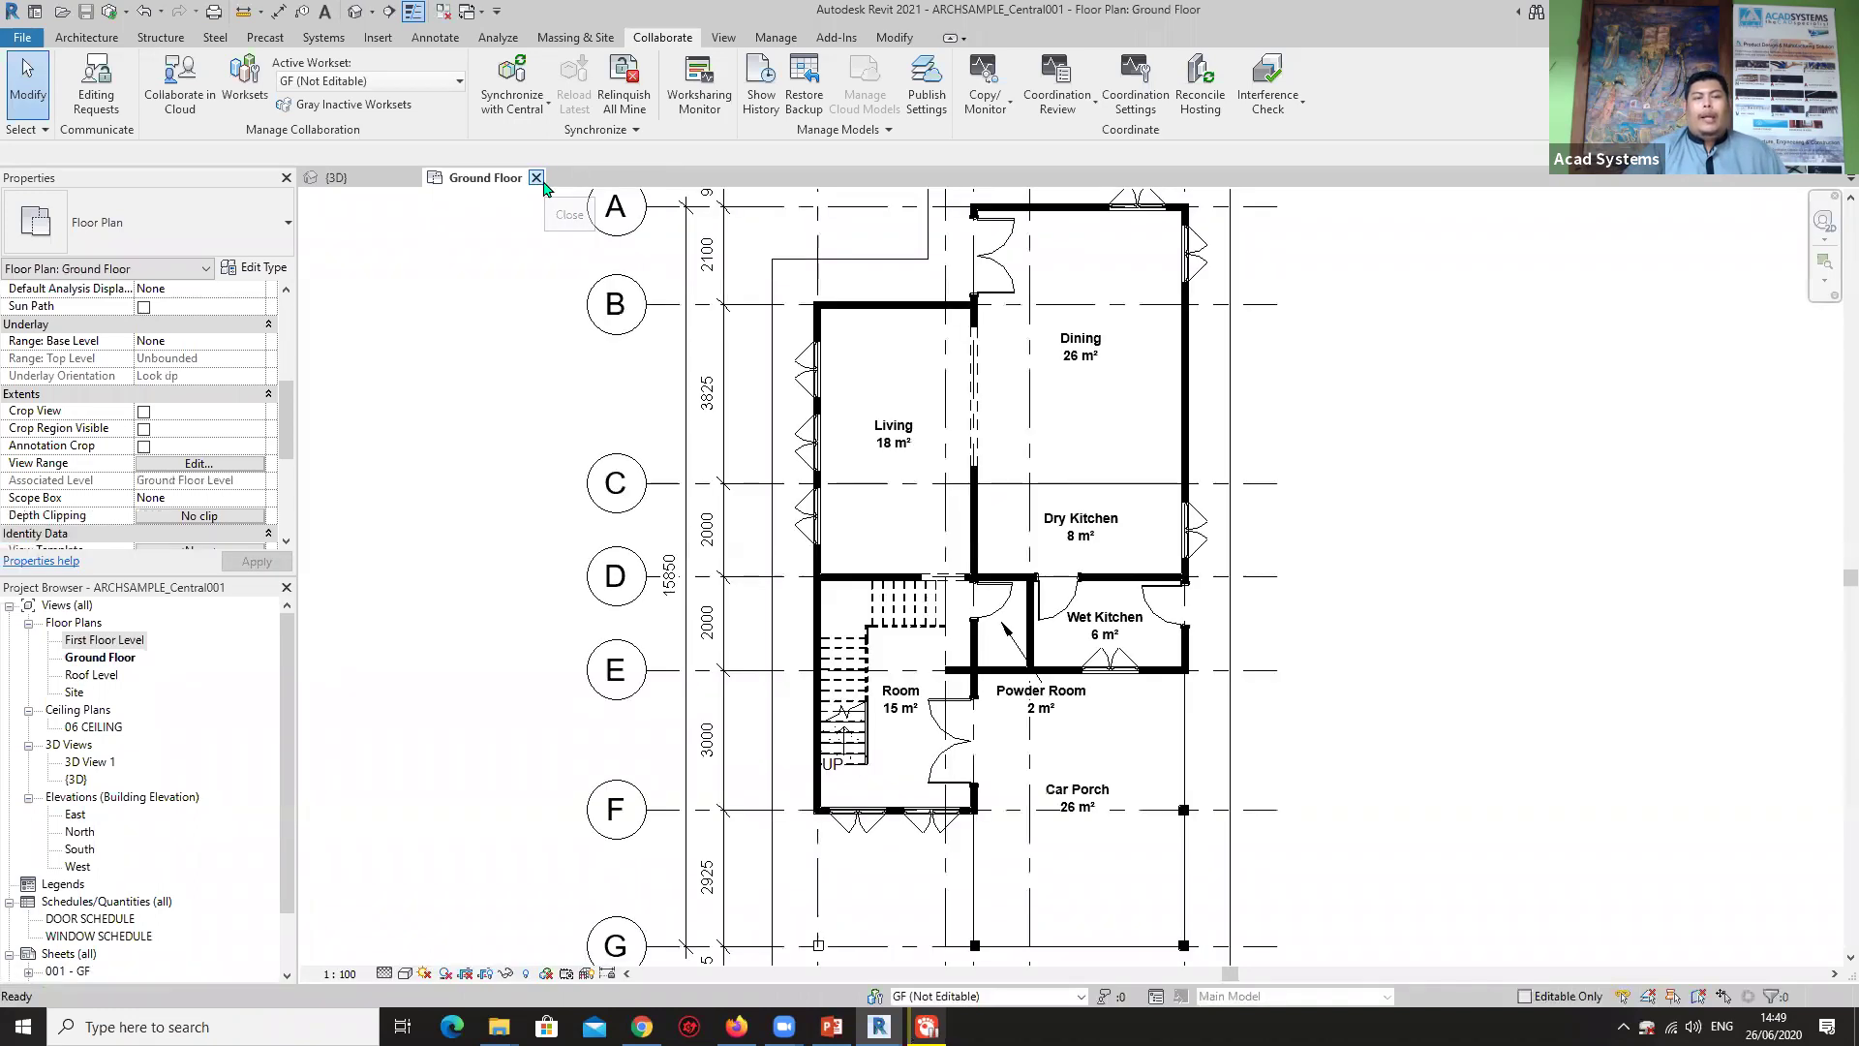
{"action": "left_click", "coordinate": [536, 178]}
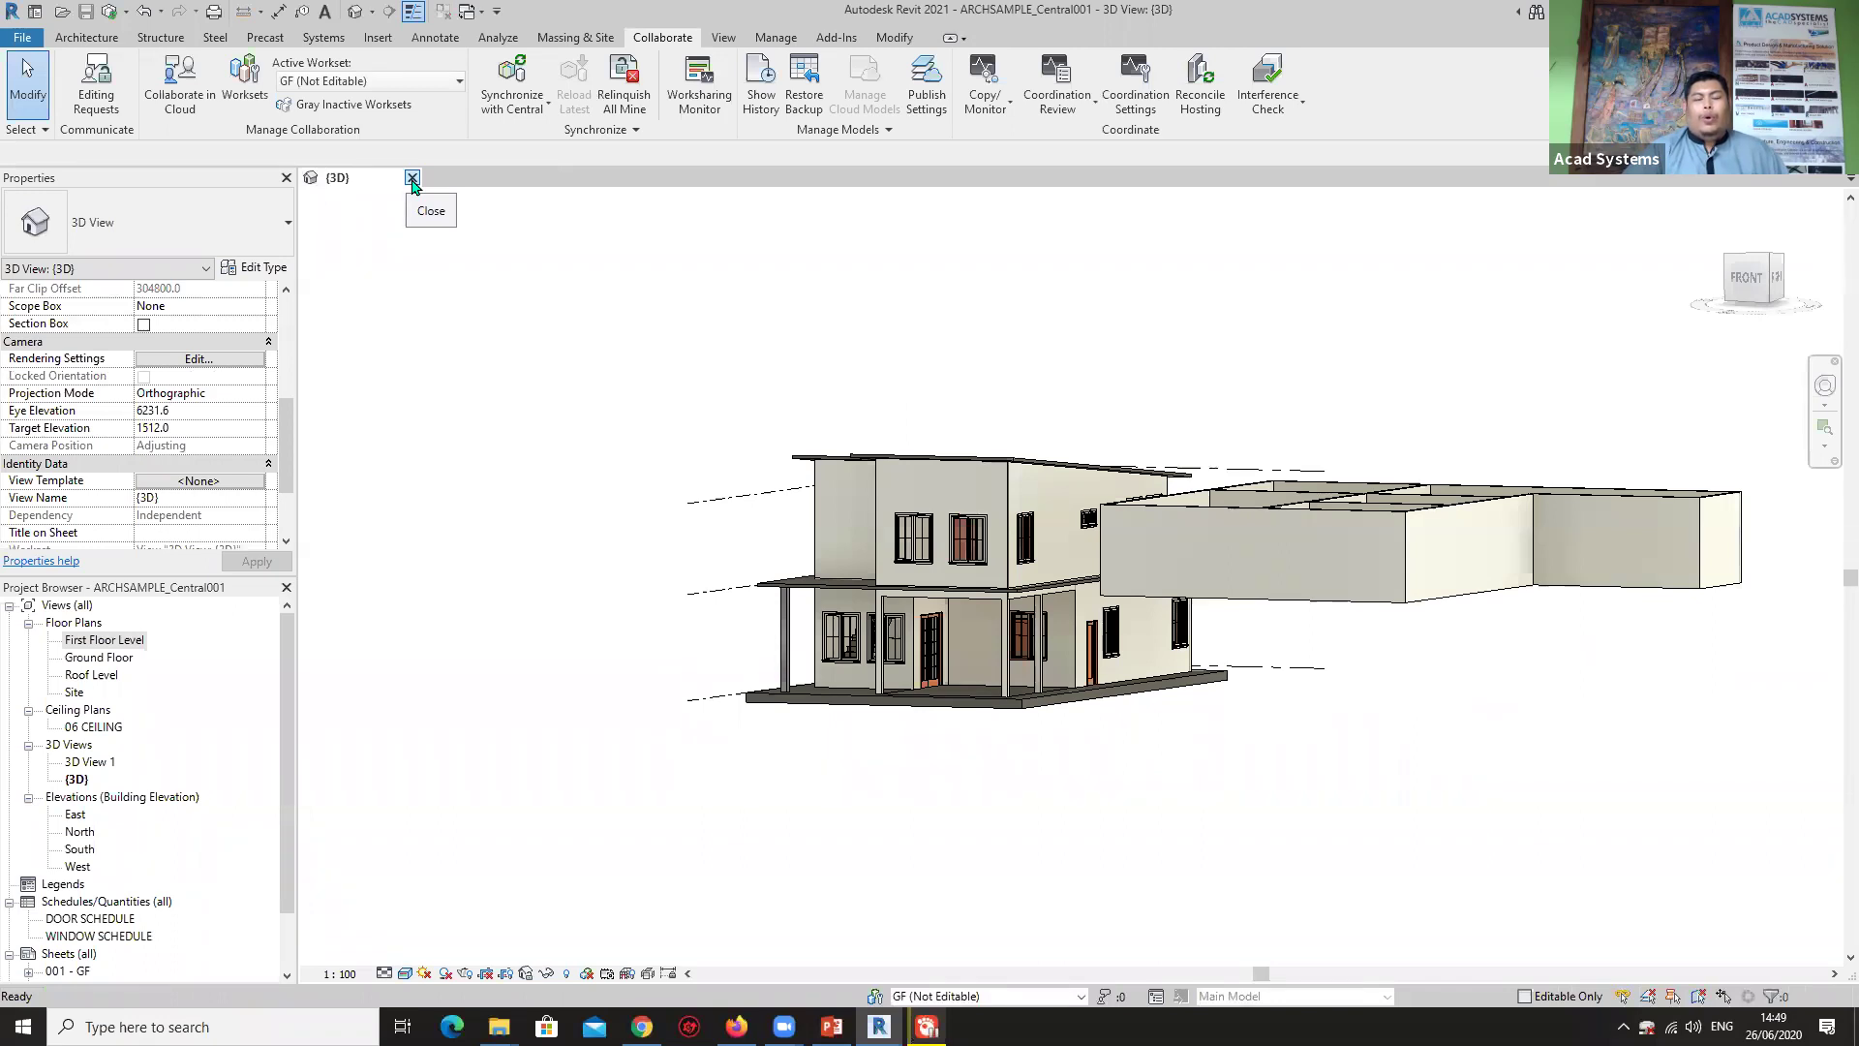
{"action": "left_click", "coordinate": [411, 178]}
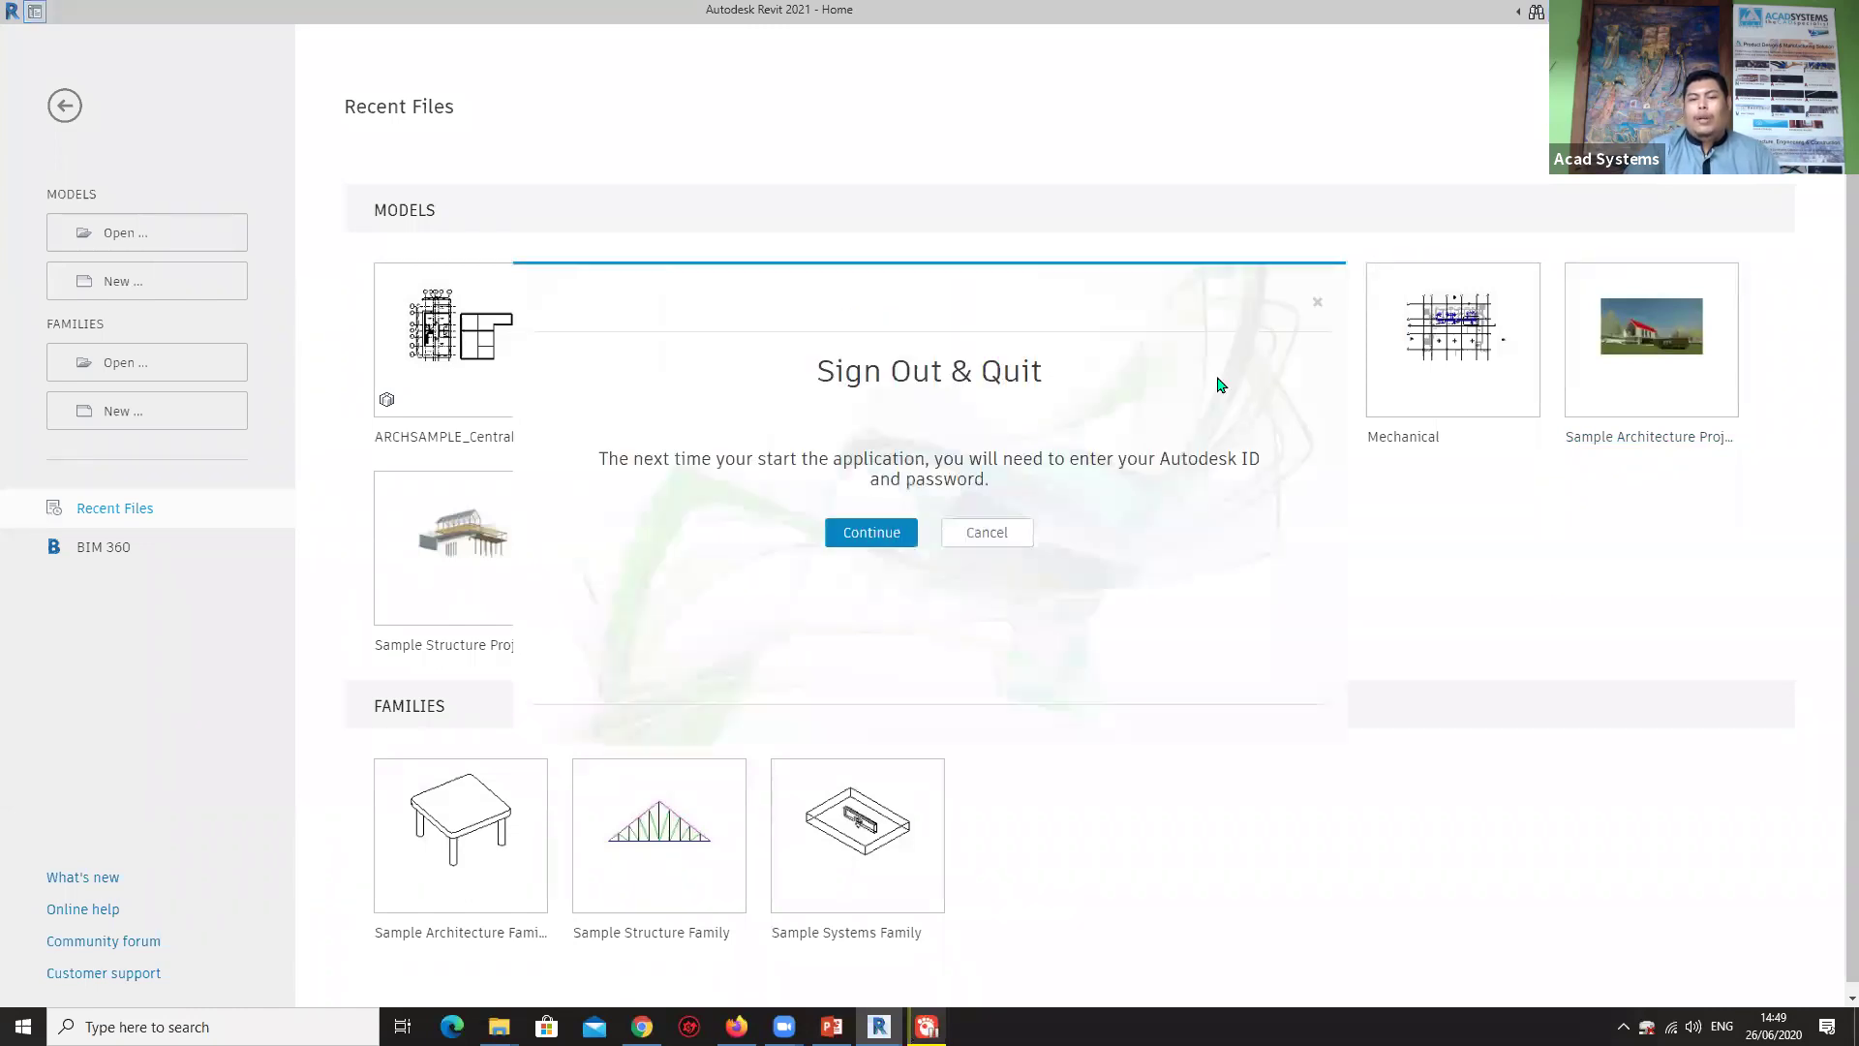
{"action": "left_click", "coordinate": [879, 531]}
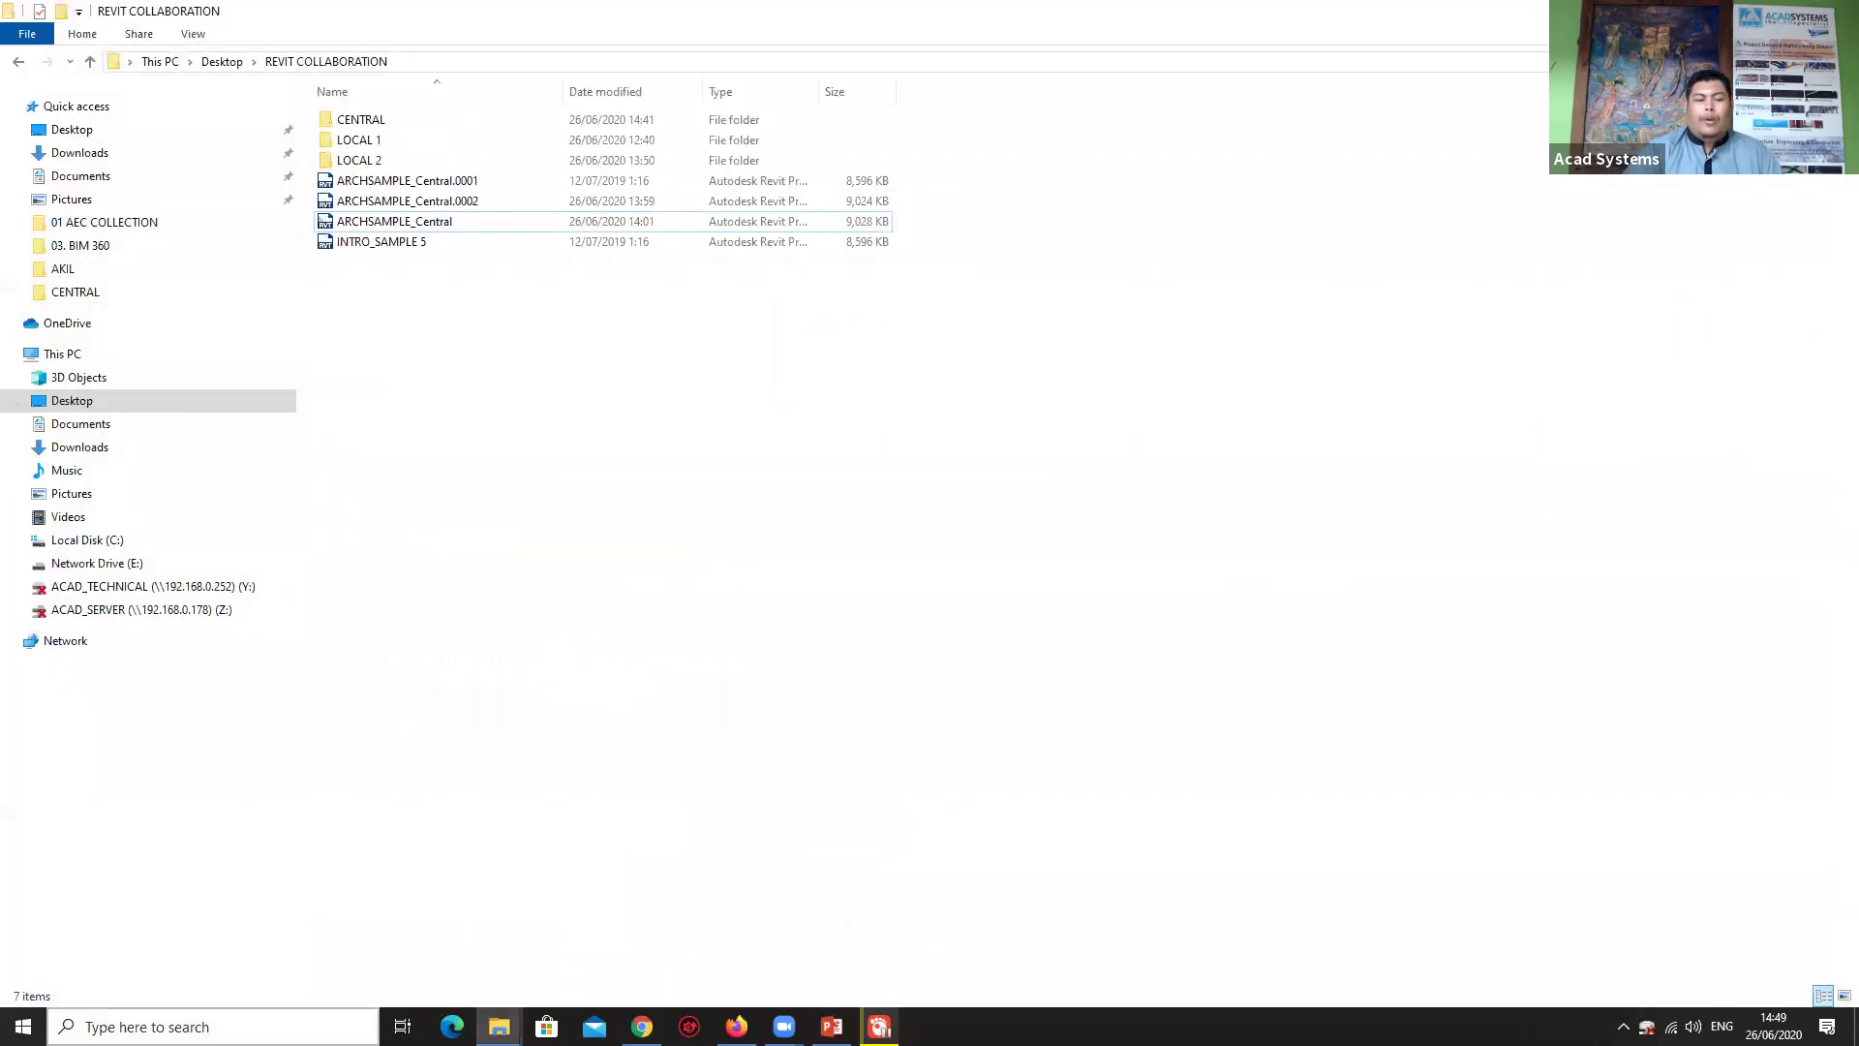
Search Windows for 'revit' and launch Revit 2021 from the results.
{"action": "left_click", "coordinate": [213, 1026]}
{"action": "type", "text": "revi"}
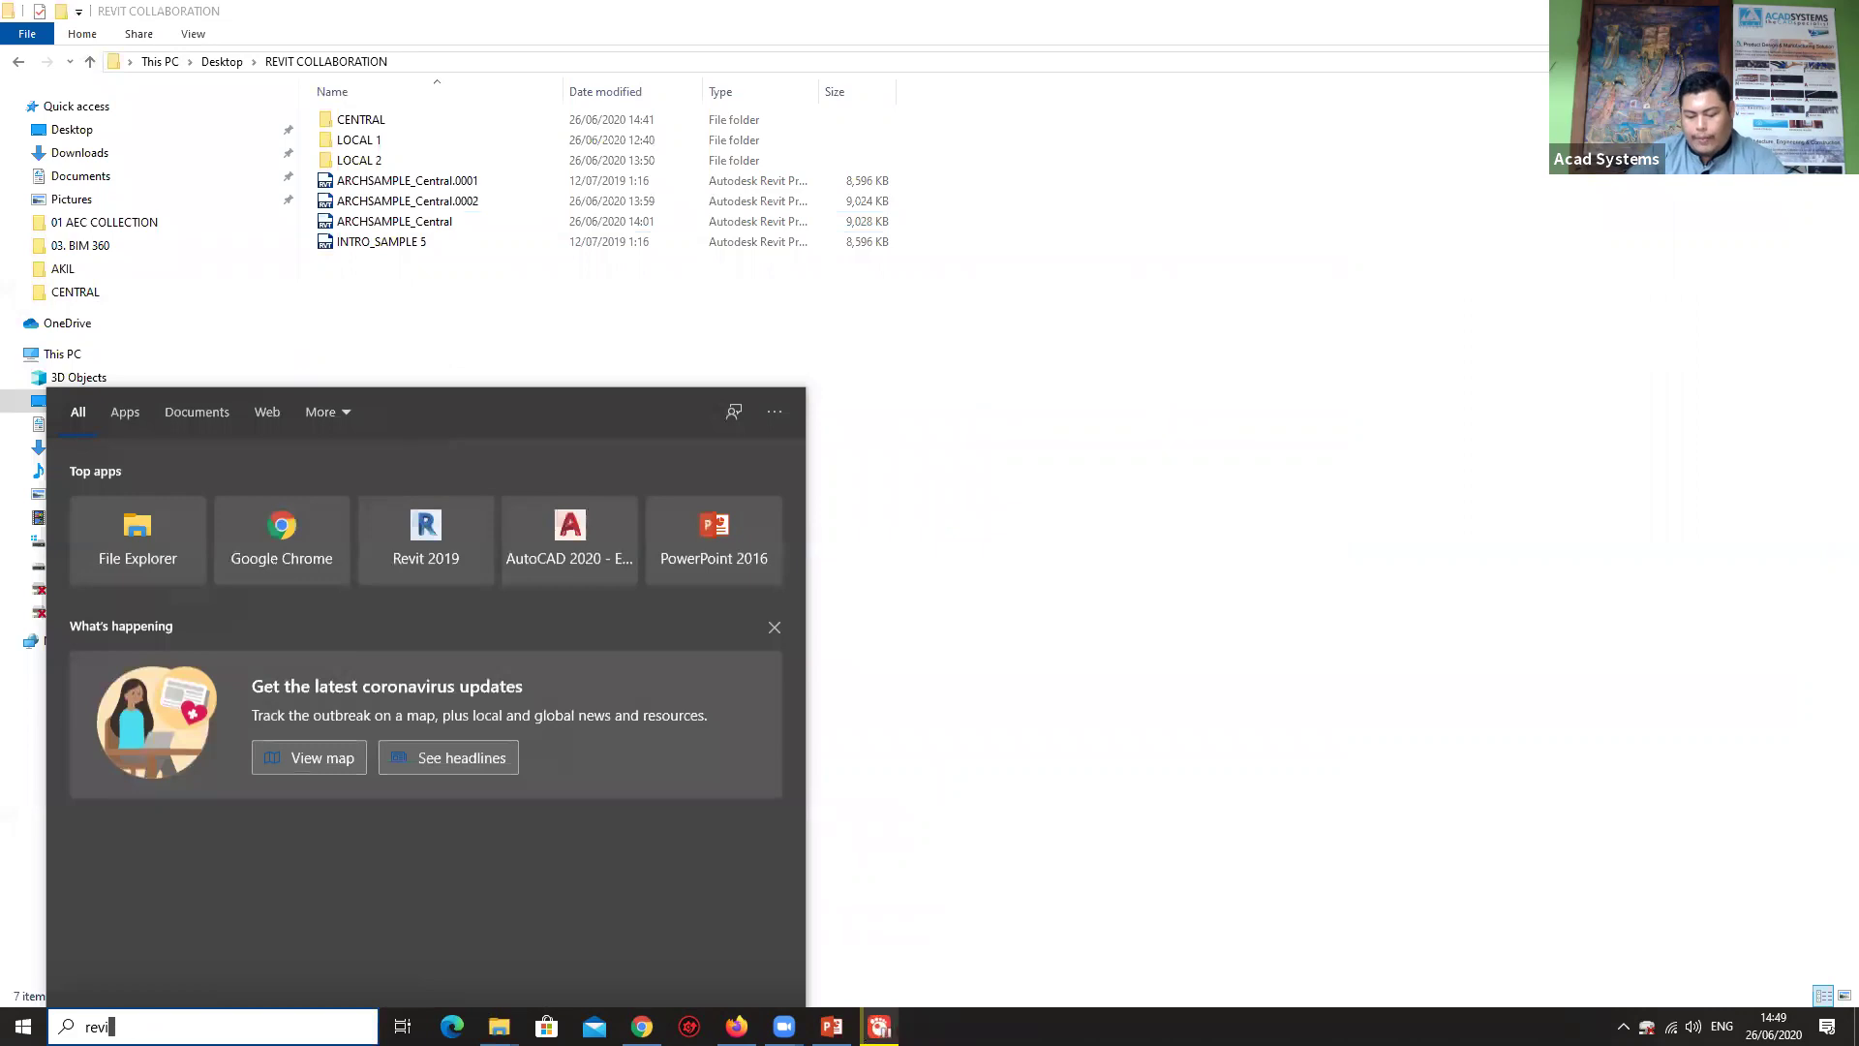
{"action": "type", "text": "t"}
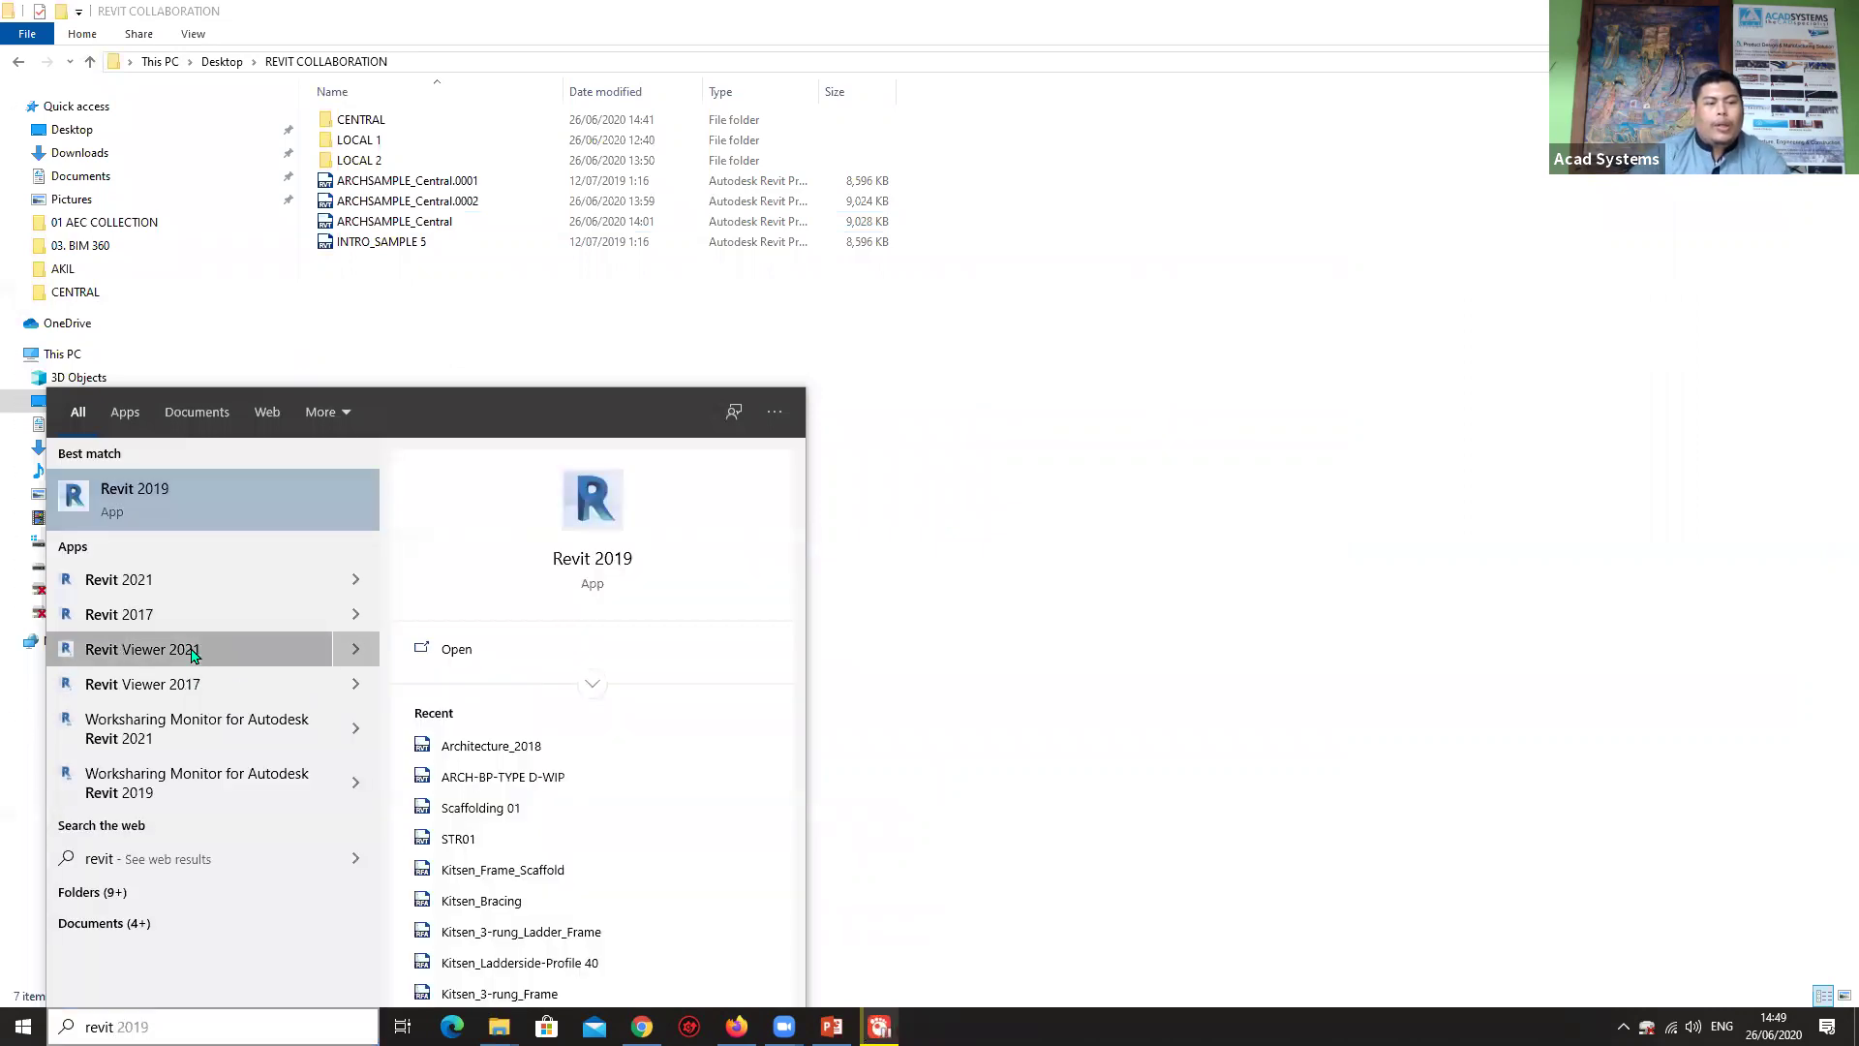
{"action": "key", "text": "Return"}
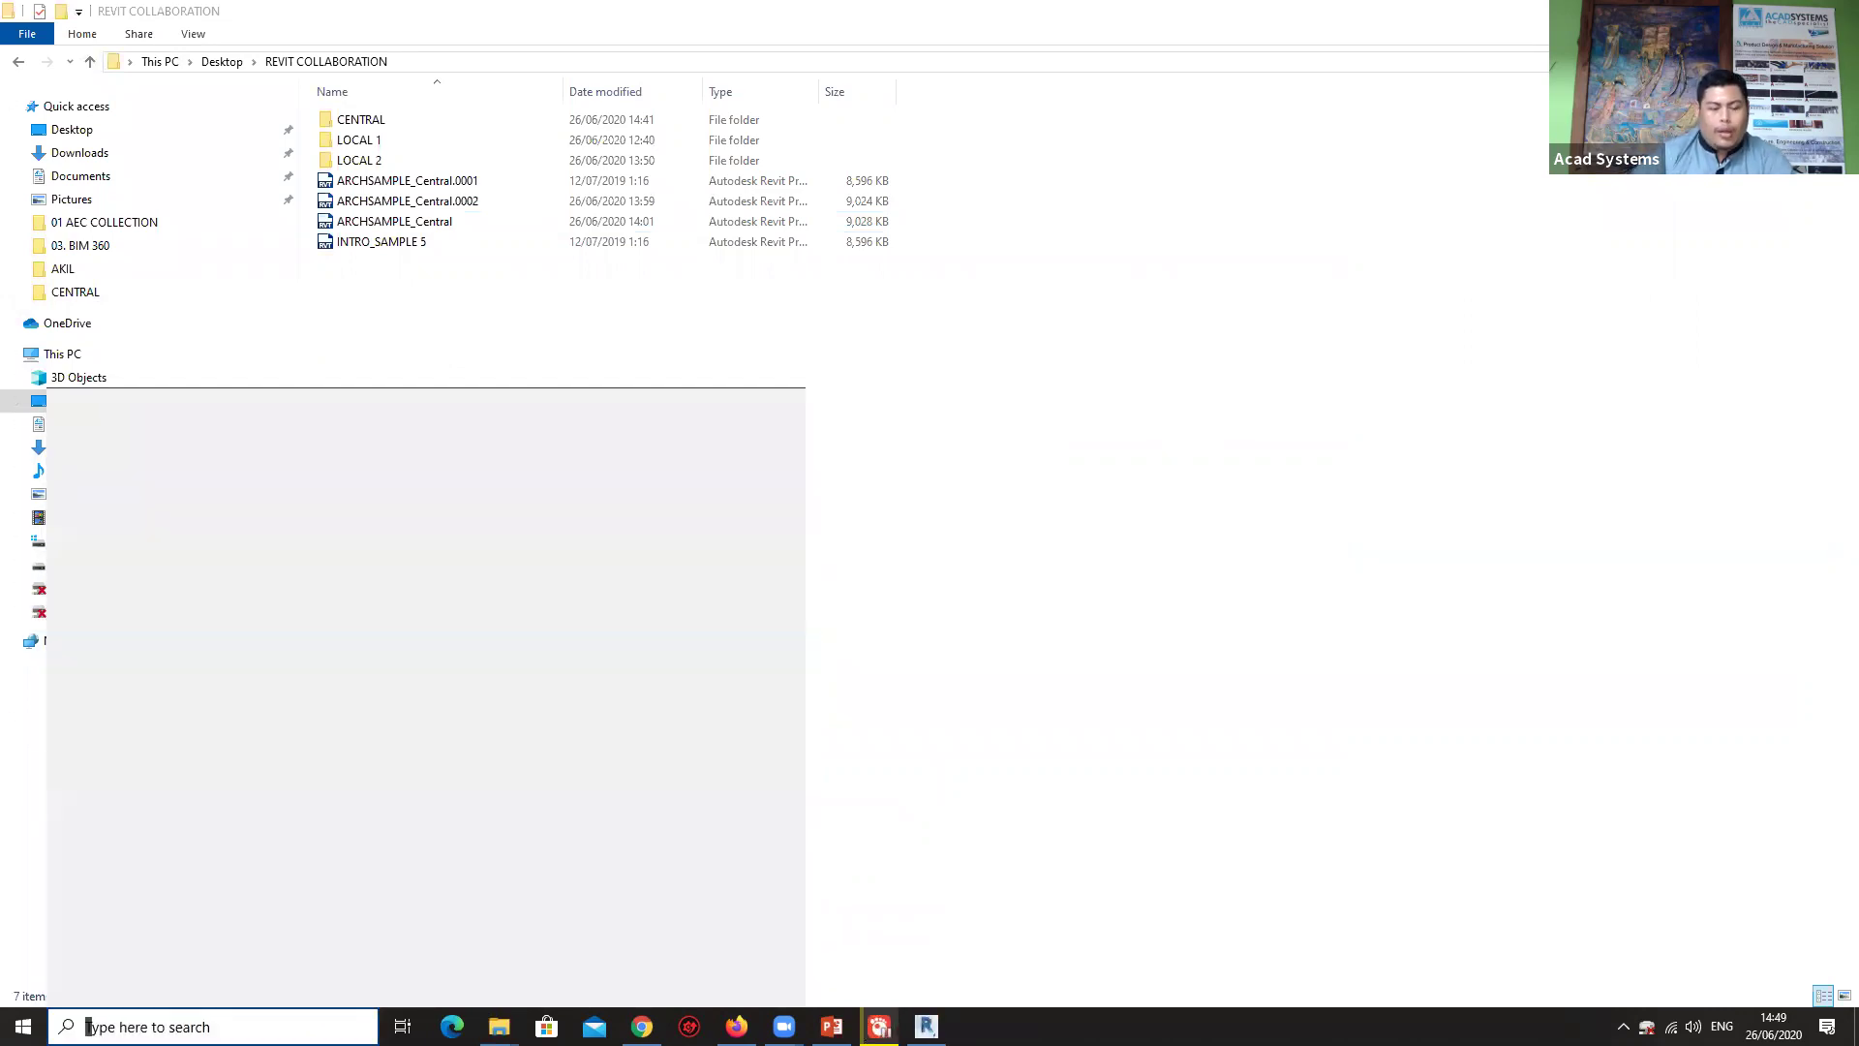
{"action": "type", "text": "reb"}
{"action": "key", "text": "BackSpace"}
{"action": "type", "text": "vit"}
{"action": "left_click", "coordinate": [110, 577]}
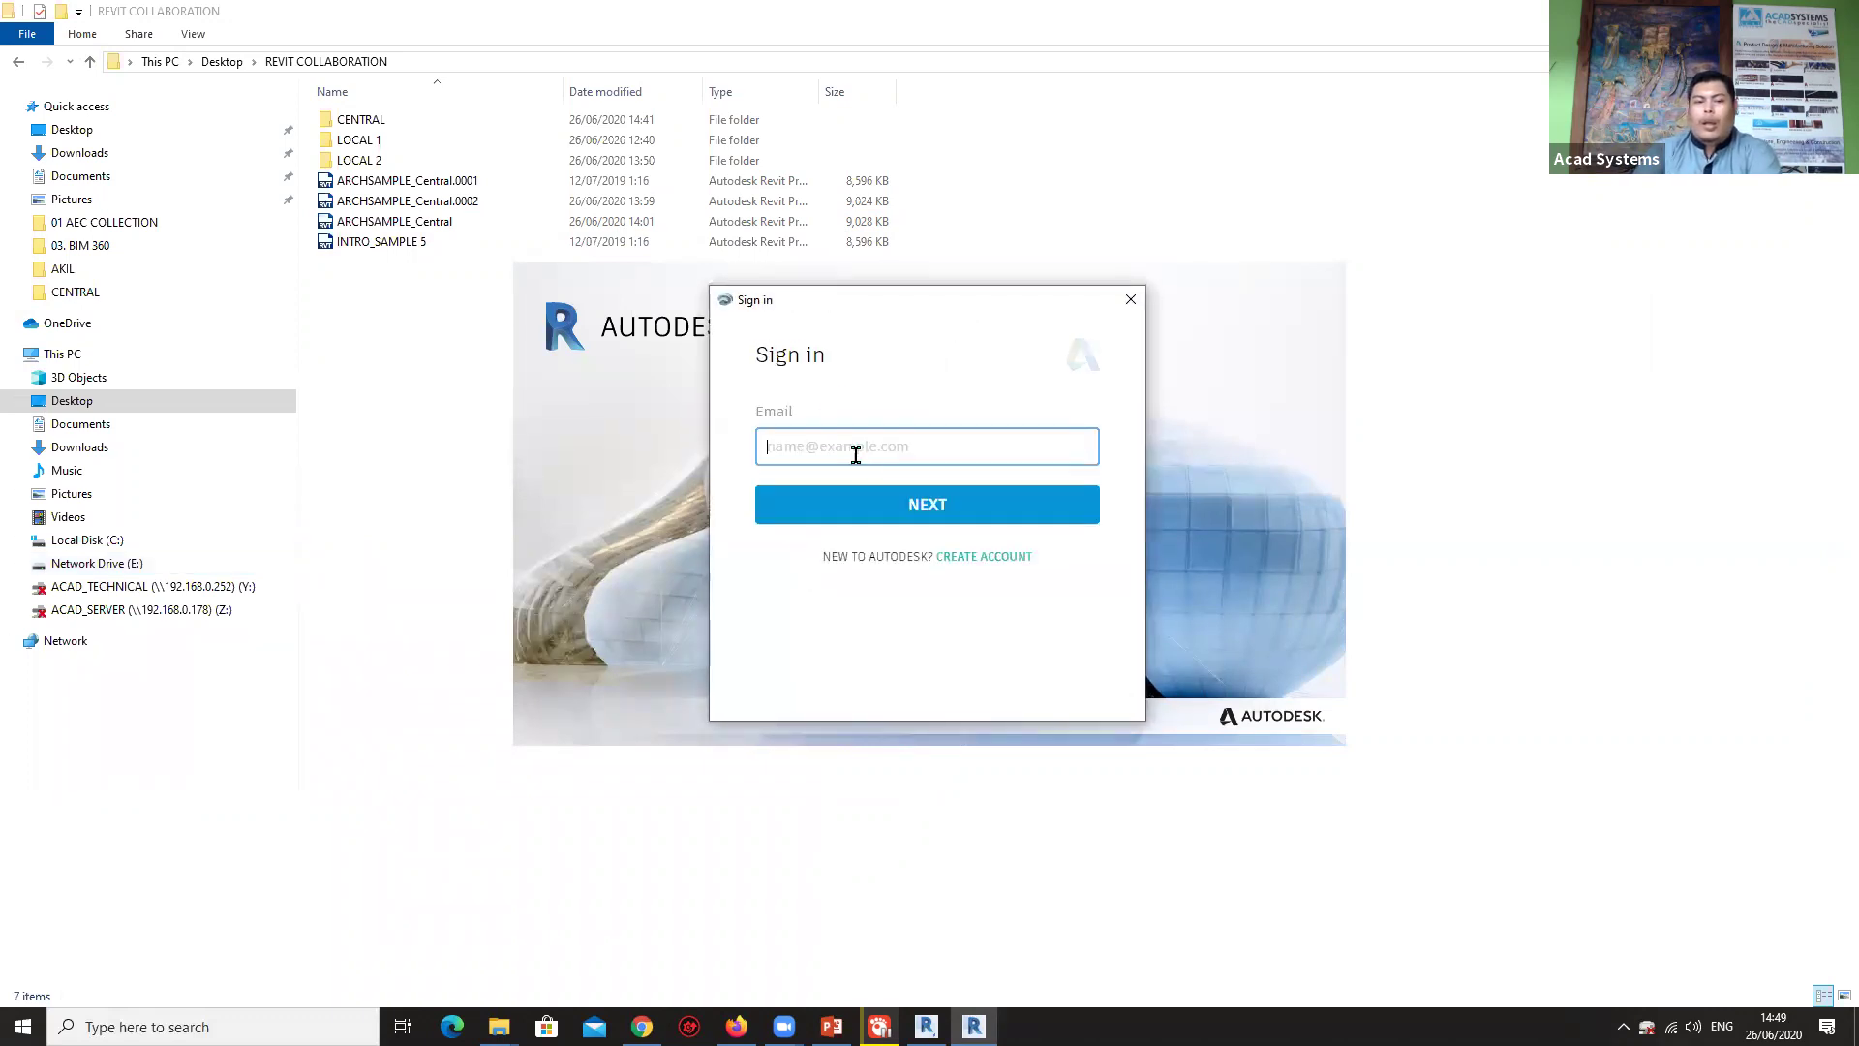
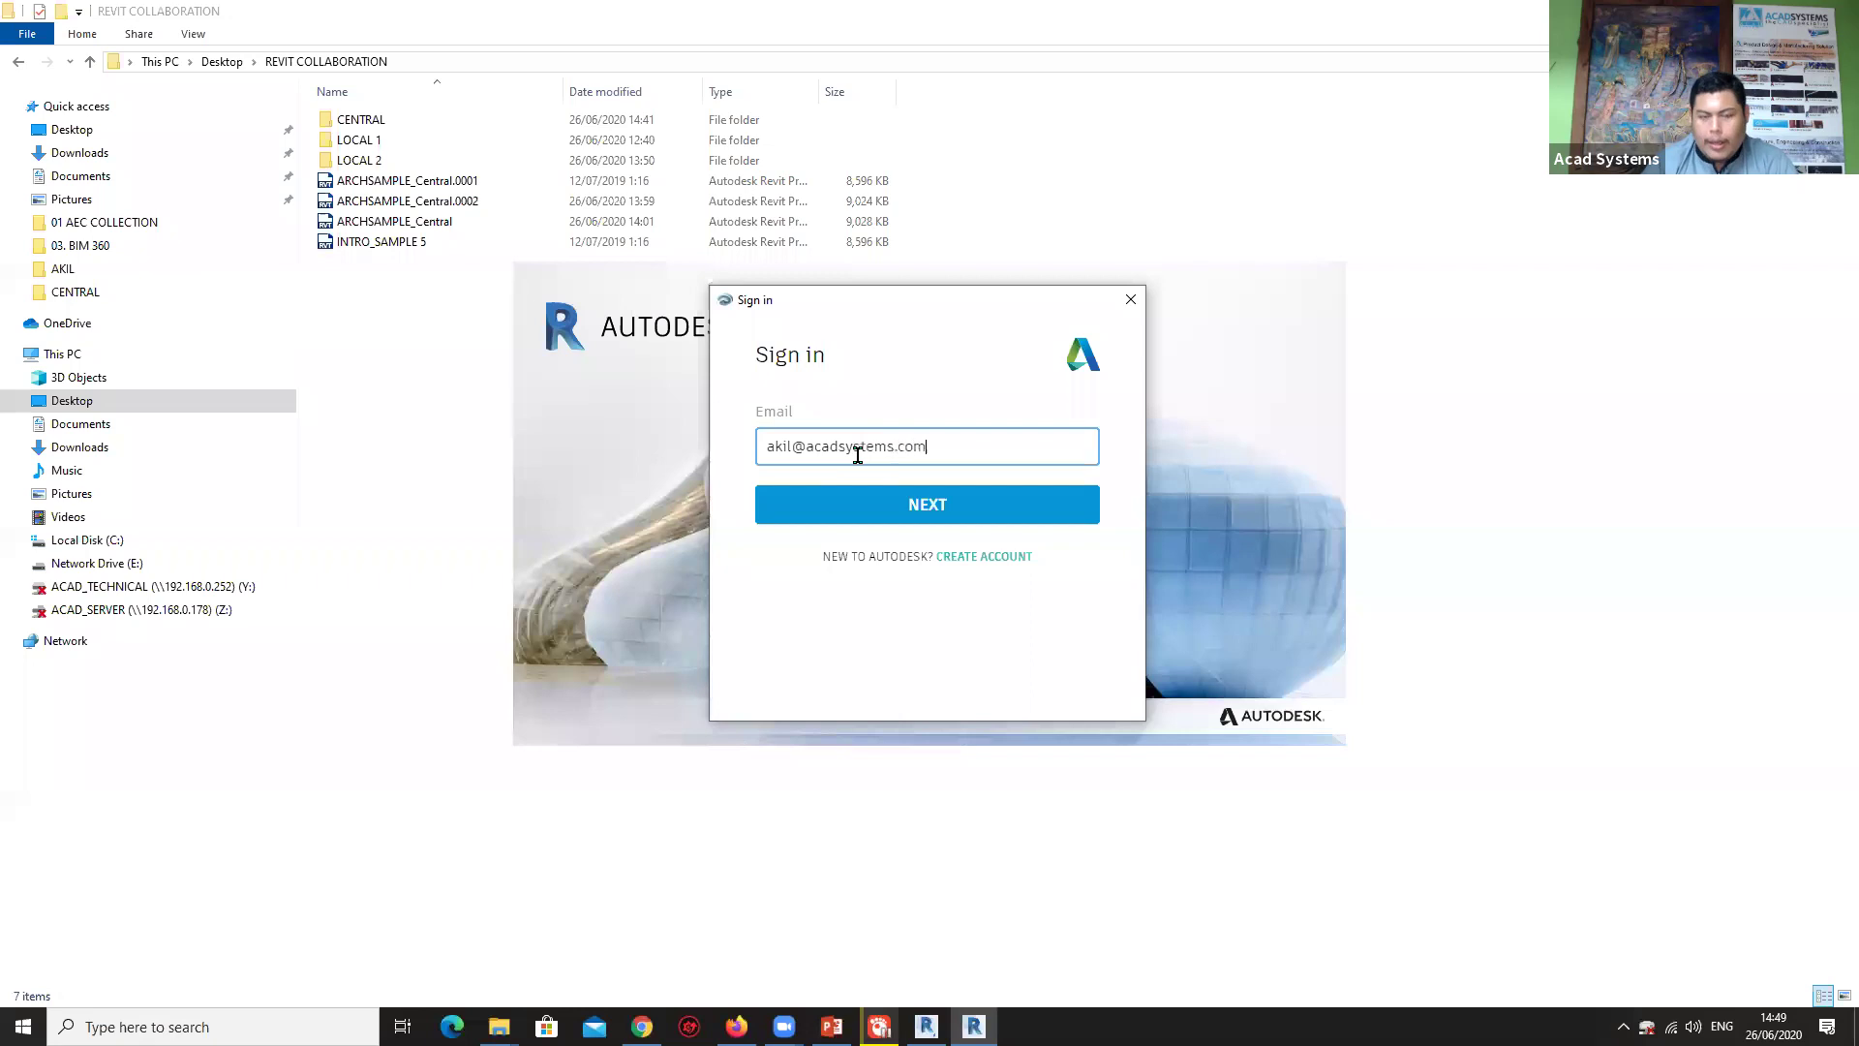
Sign in with the account e-mail and password, then dismiss the username-changed notice.
{"action": "key", "text": "Return"}
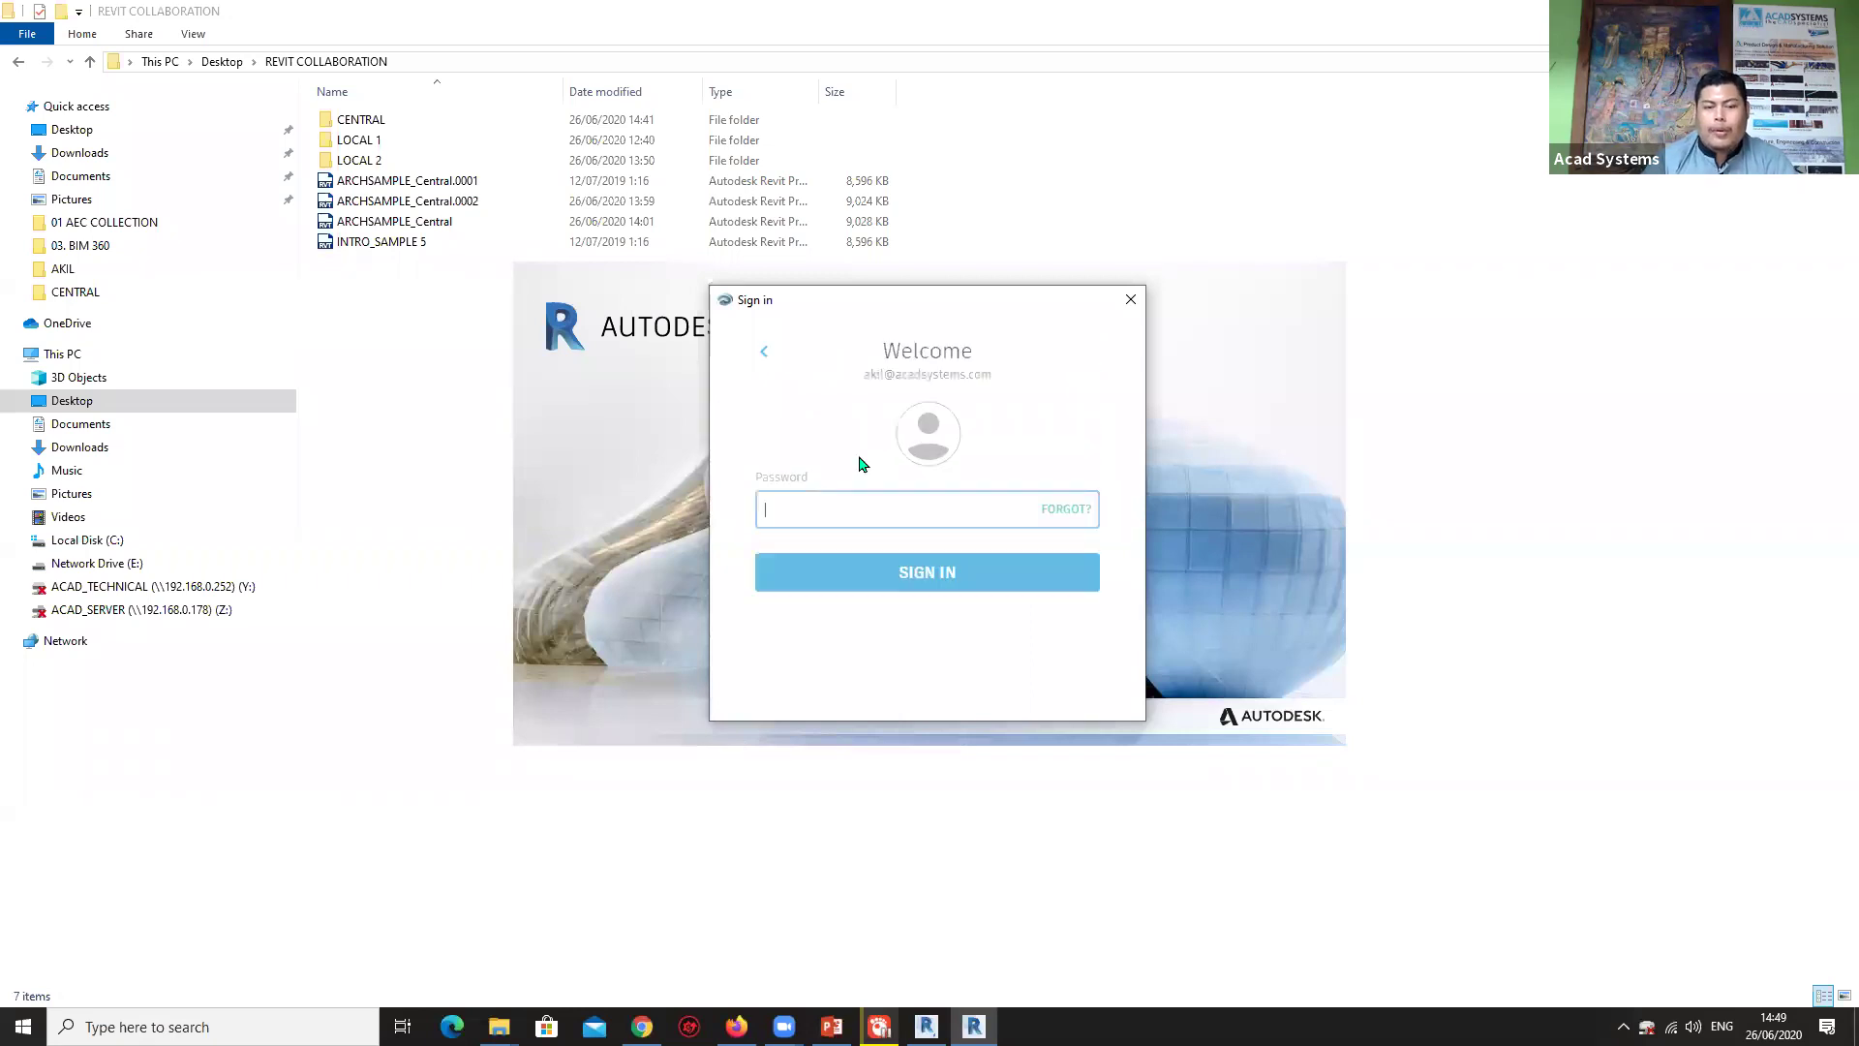
{"action": "type", "text": "••••••"}
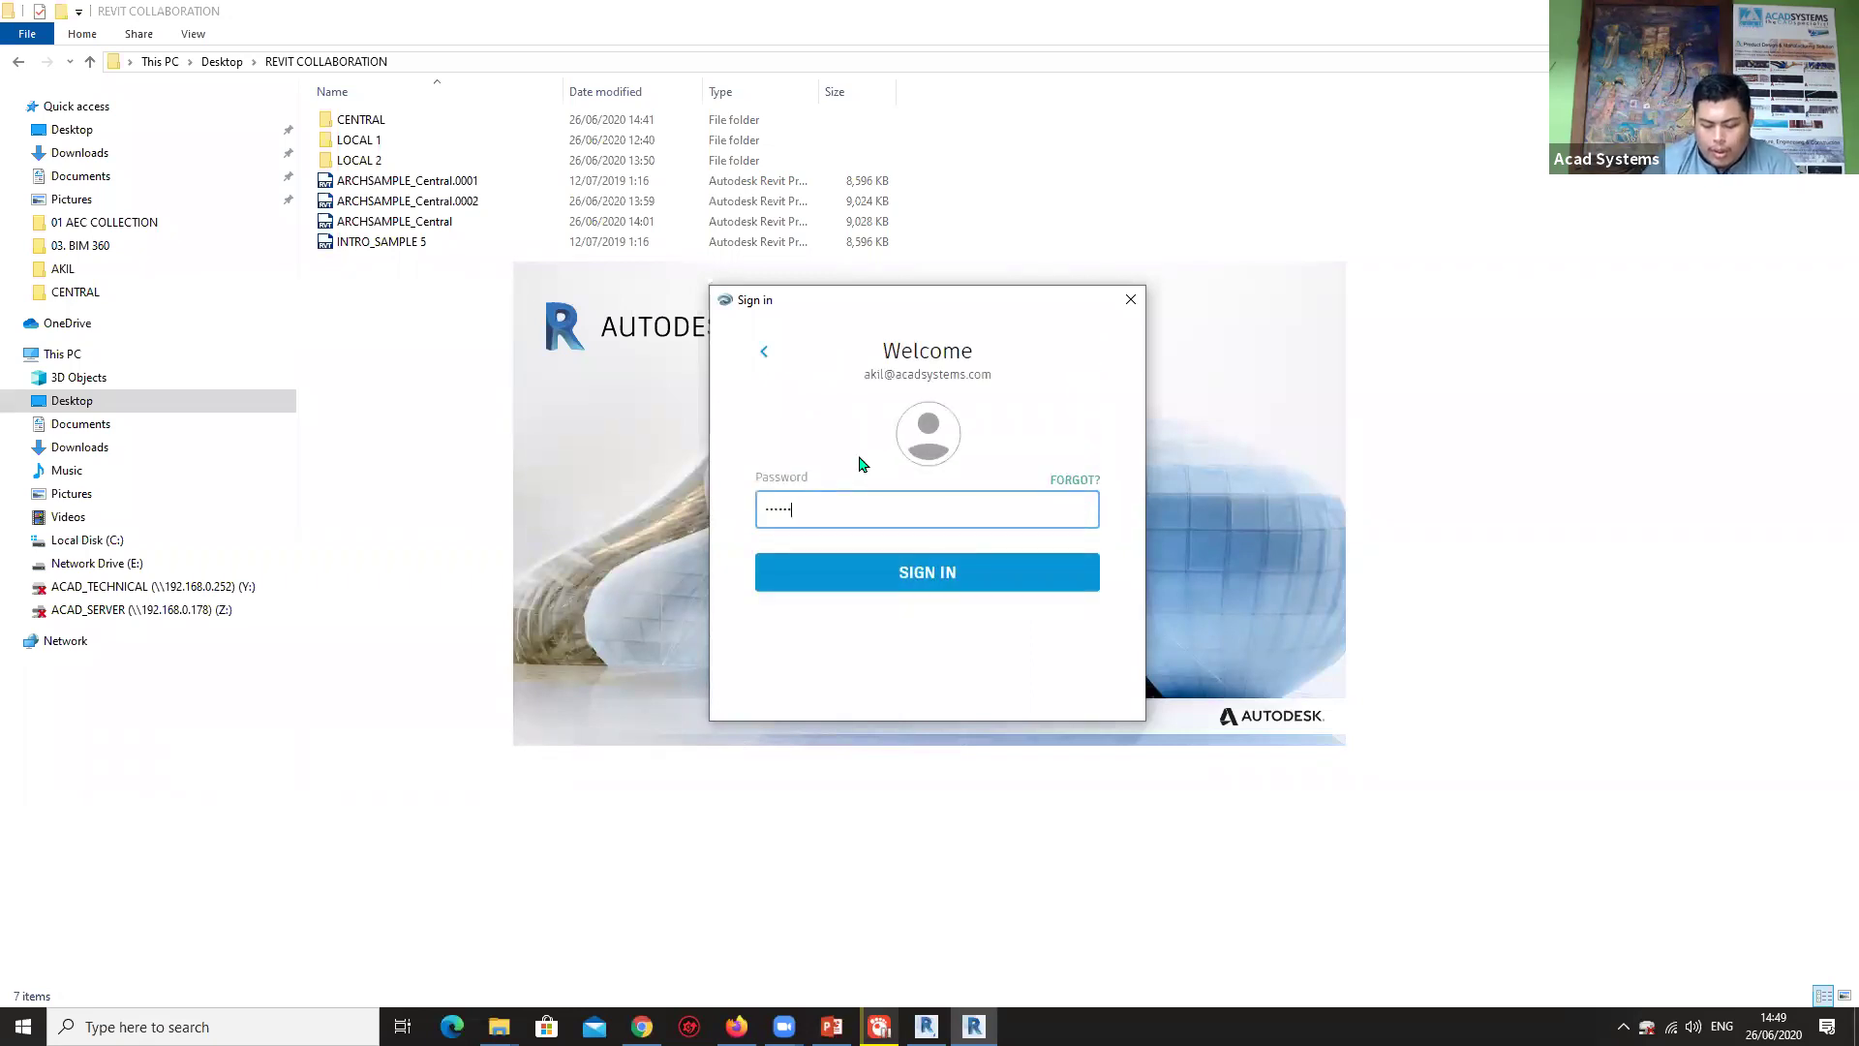
{"action": "key", "text": "Return"}
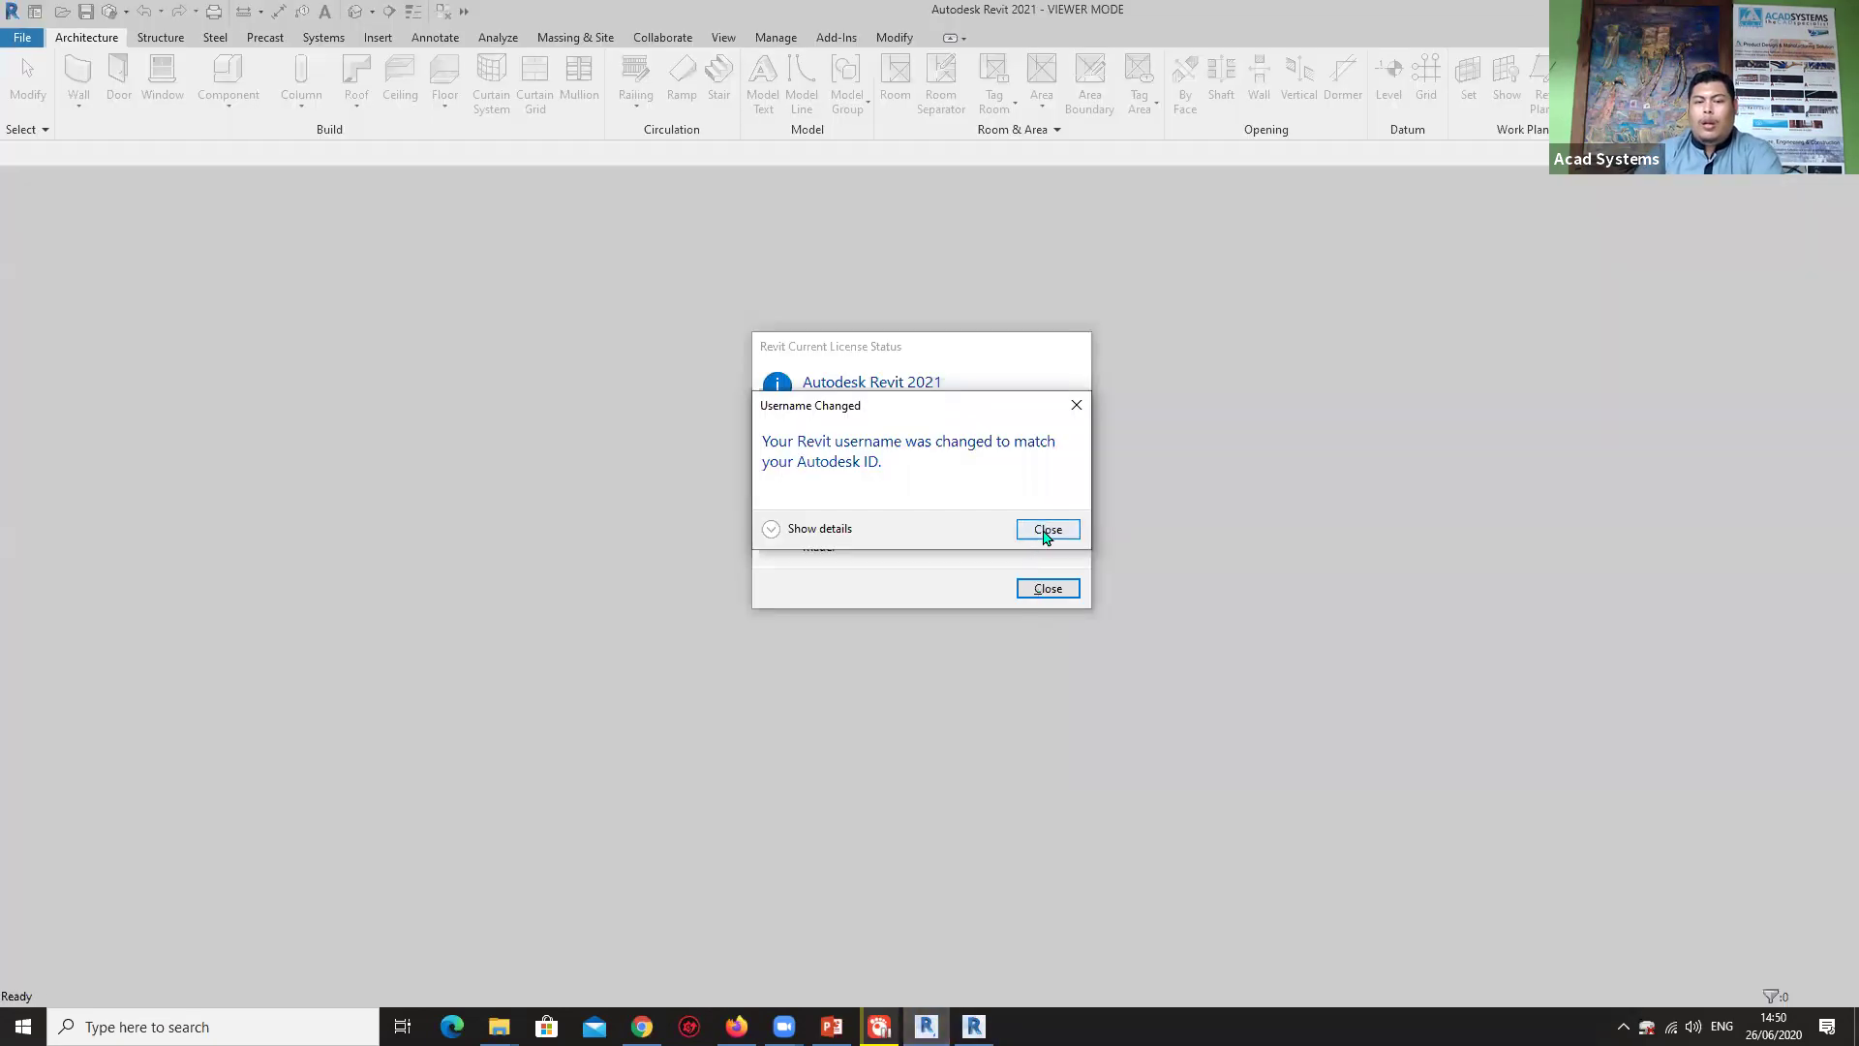
{"action": "left_click", "coordinate": [1046, 530]}
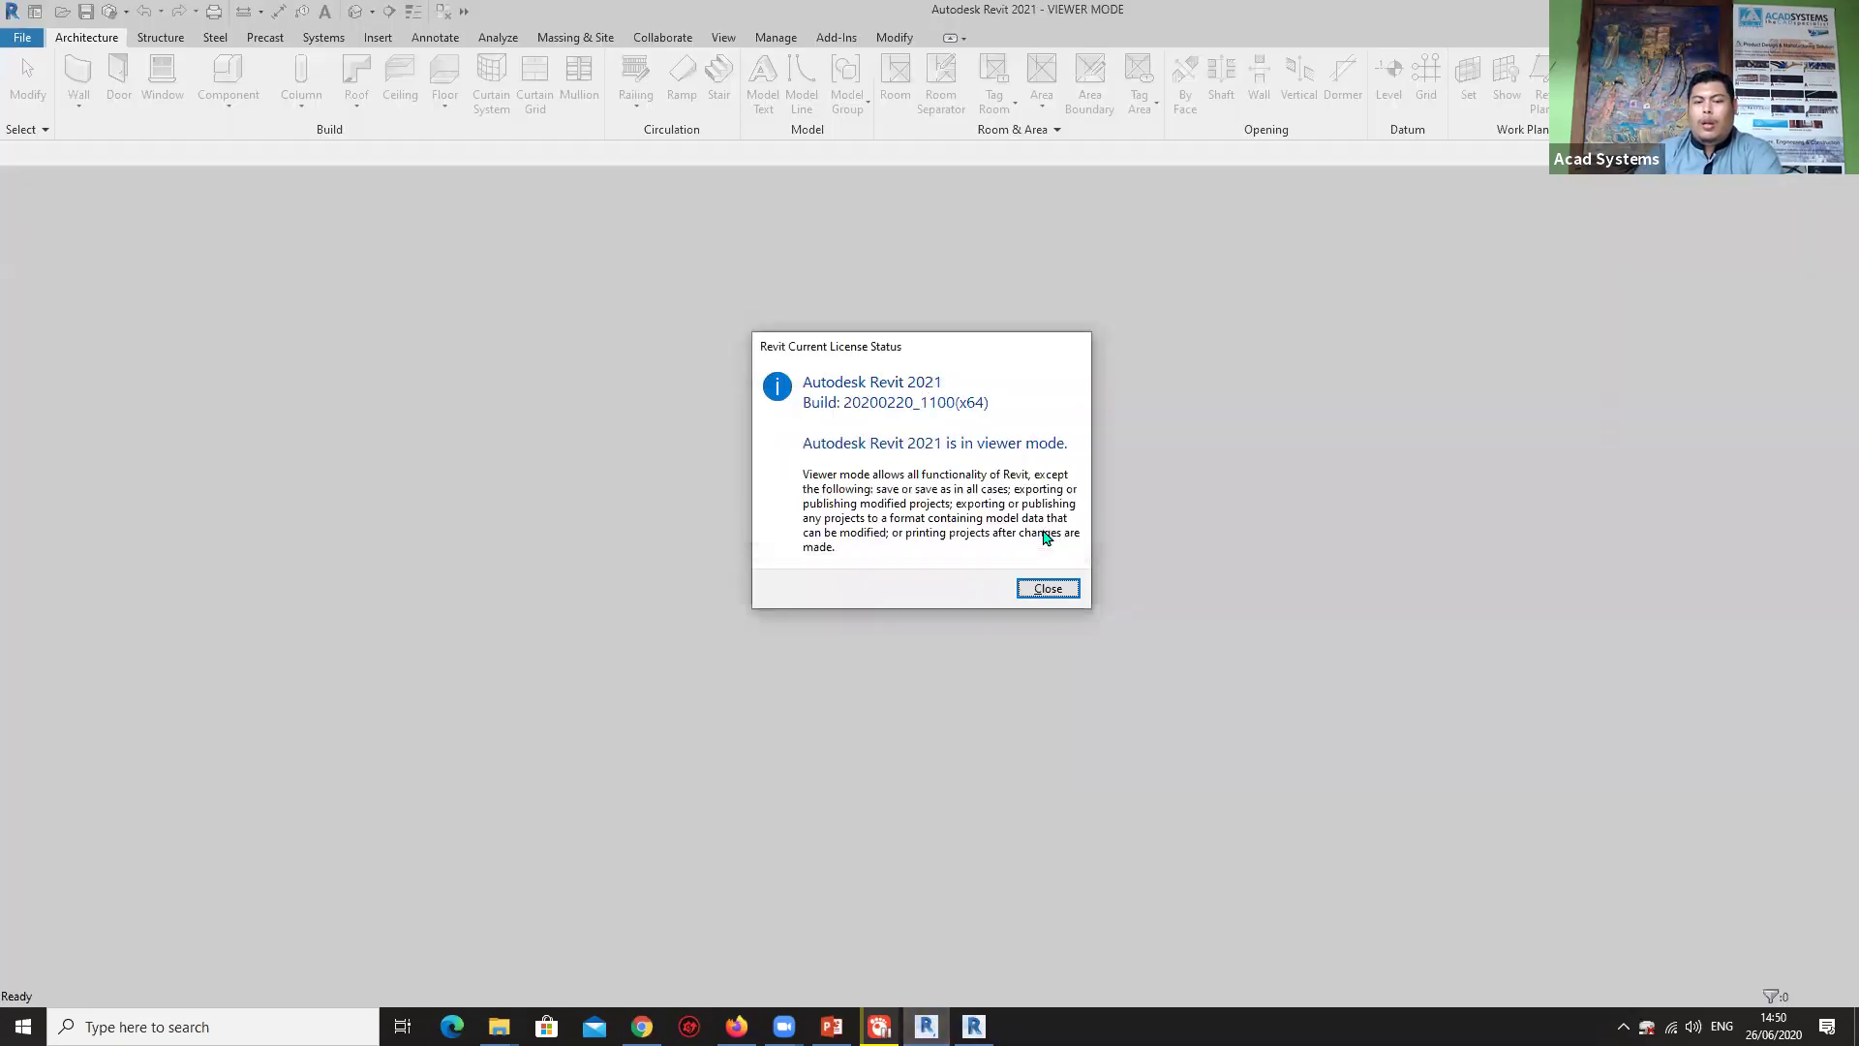
Close the licence status notice to reach the Home screen's recent models list.
{"action": "left_click", "coordinate": [1048, 589]}
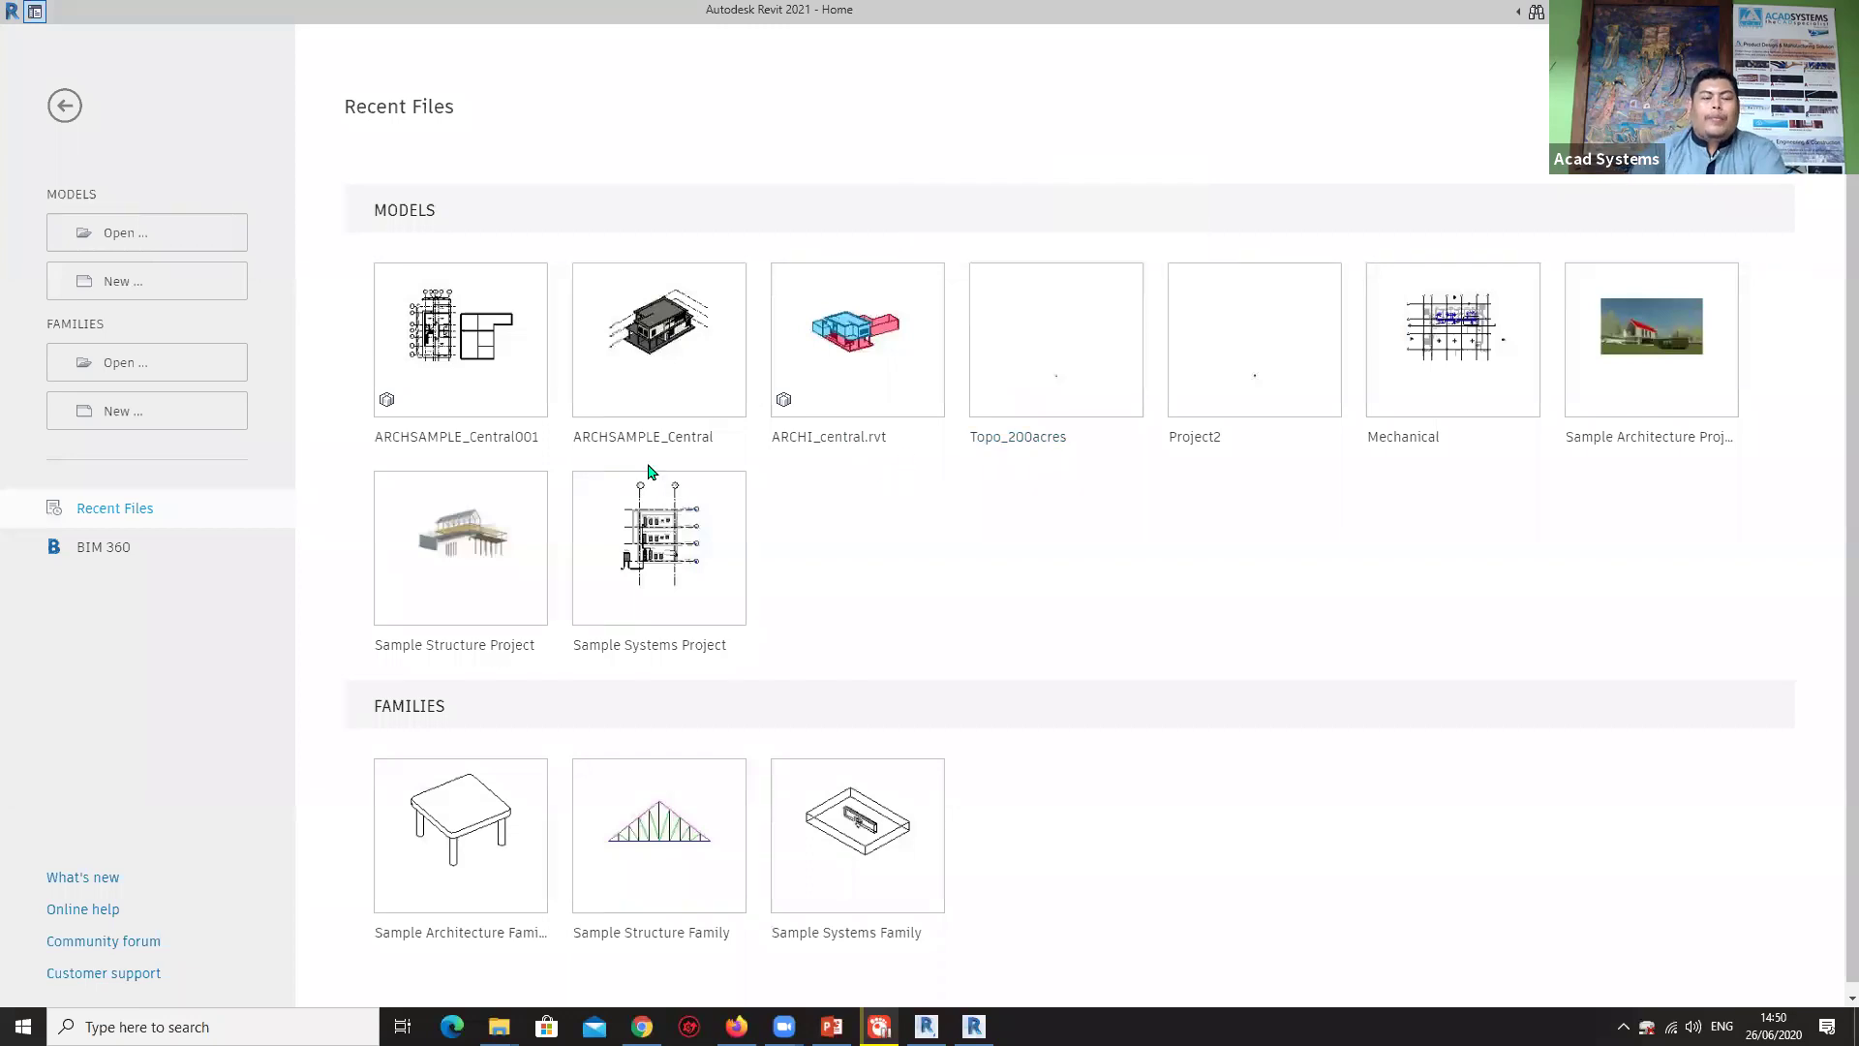
{"action": "mouse_move", "coordinate": [664, 414]}
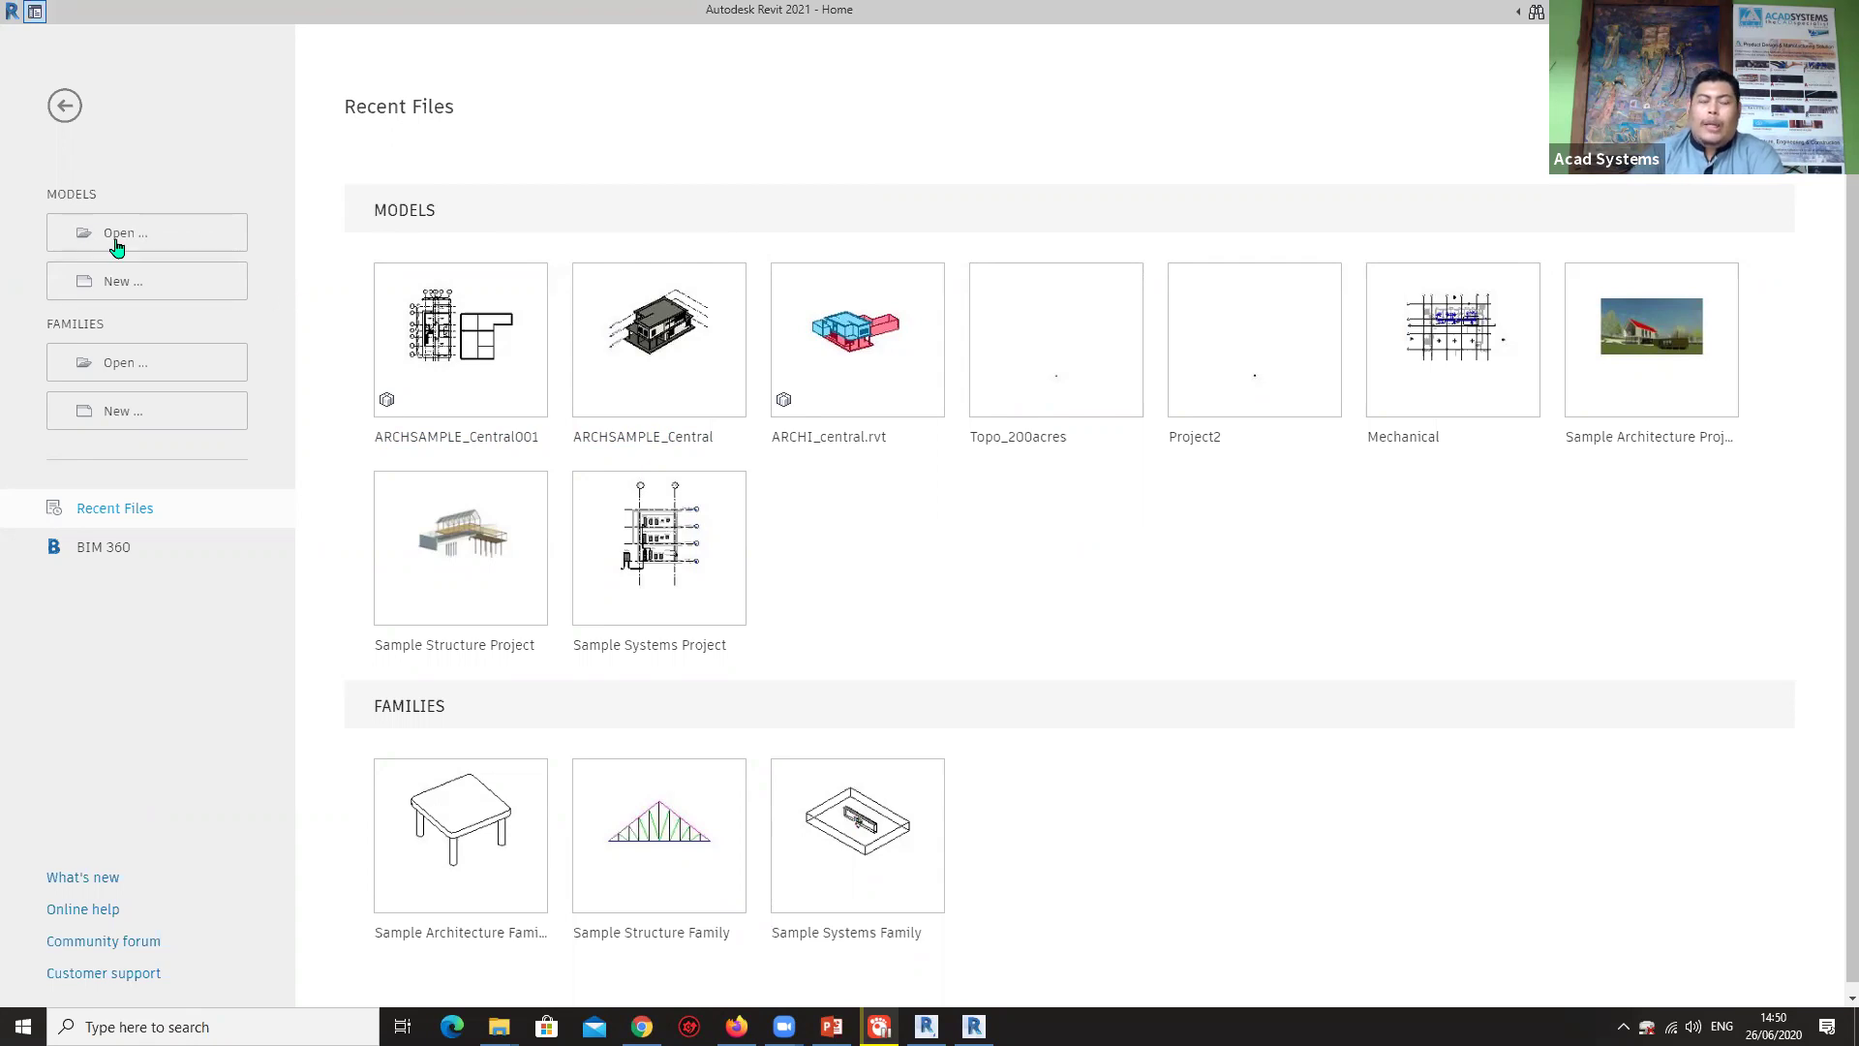
Open ARCHSAMPLE_Central001 from REVIT COLLABORATION\CENTRAL as a new local copy.
{"action": "left_click", "coordinate": [122, 235]}
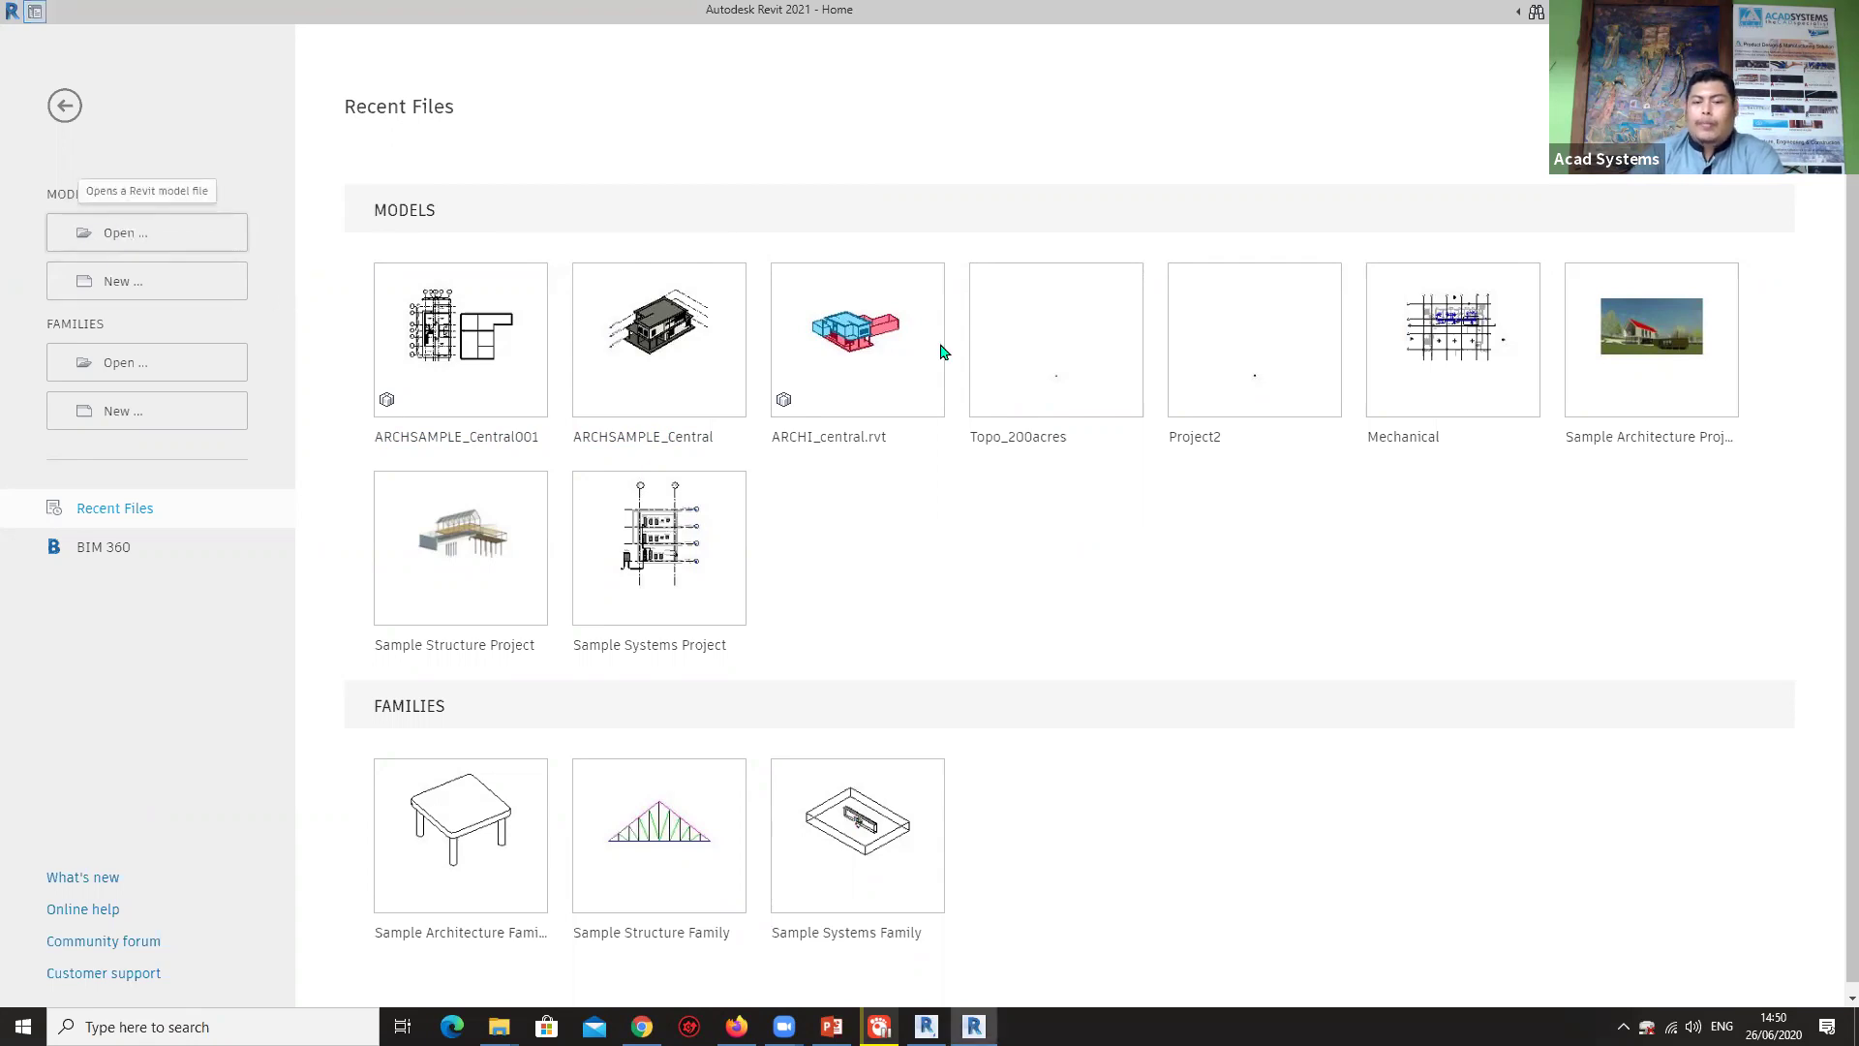
{"action": "left_click", "coordinate": [947, 362]}
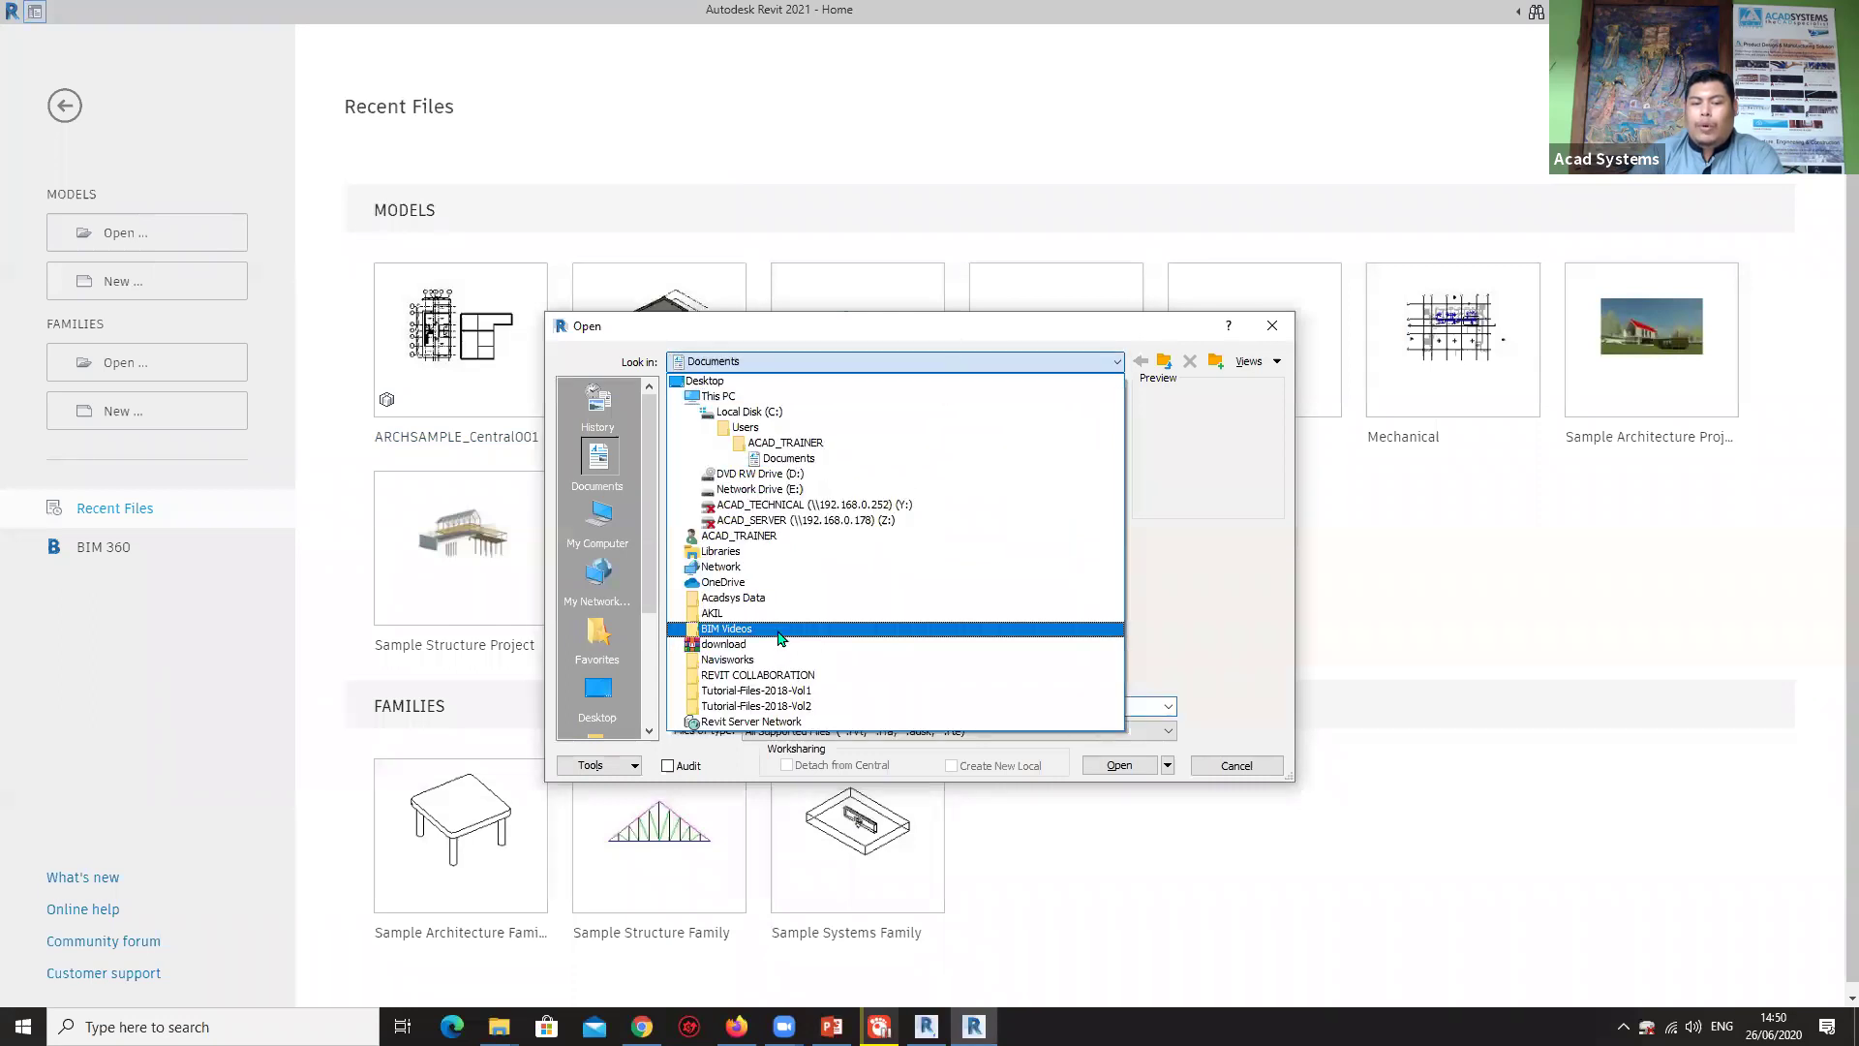
{"action": "left_click", "coordinate": [755, 678]}
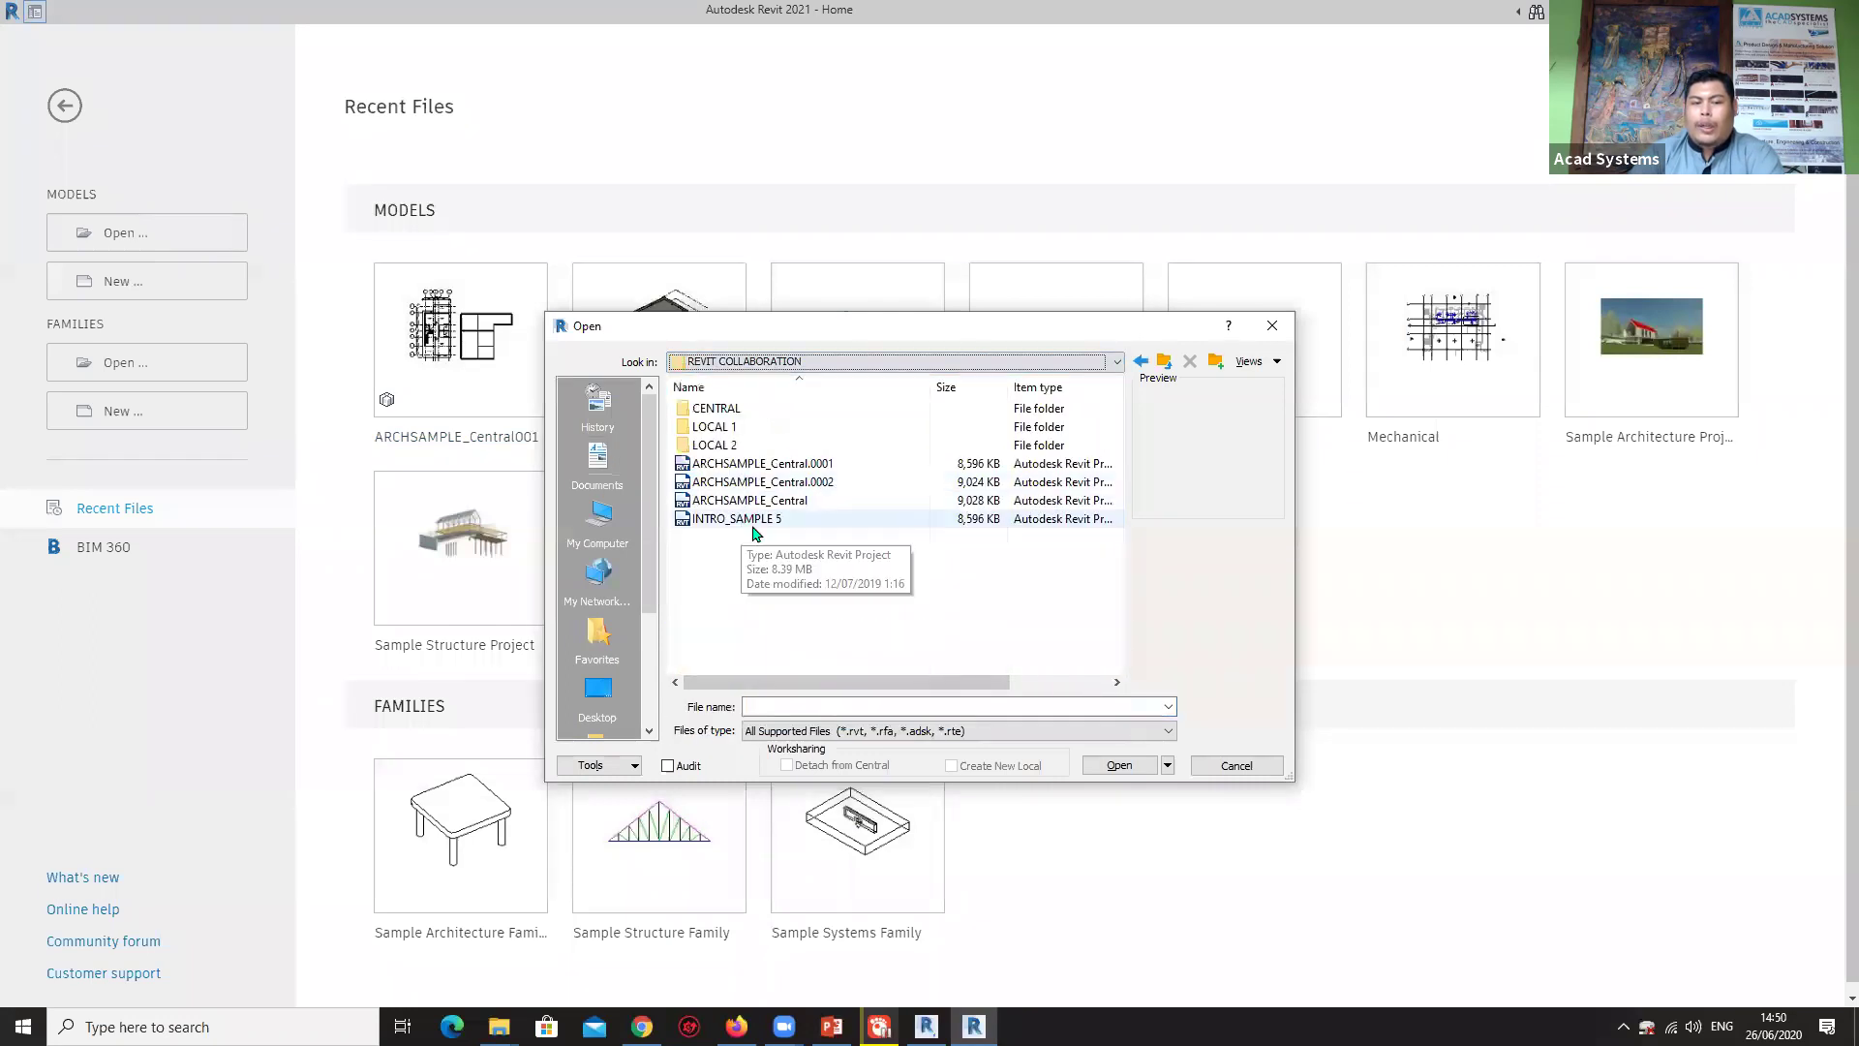
{"action": "double_click", "coordinate": [712, 407]}
{"action": "left_click", "coordinate": [812, 500]}
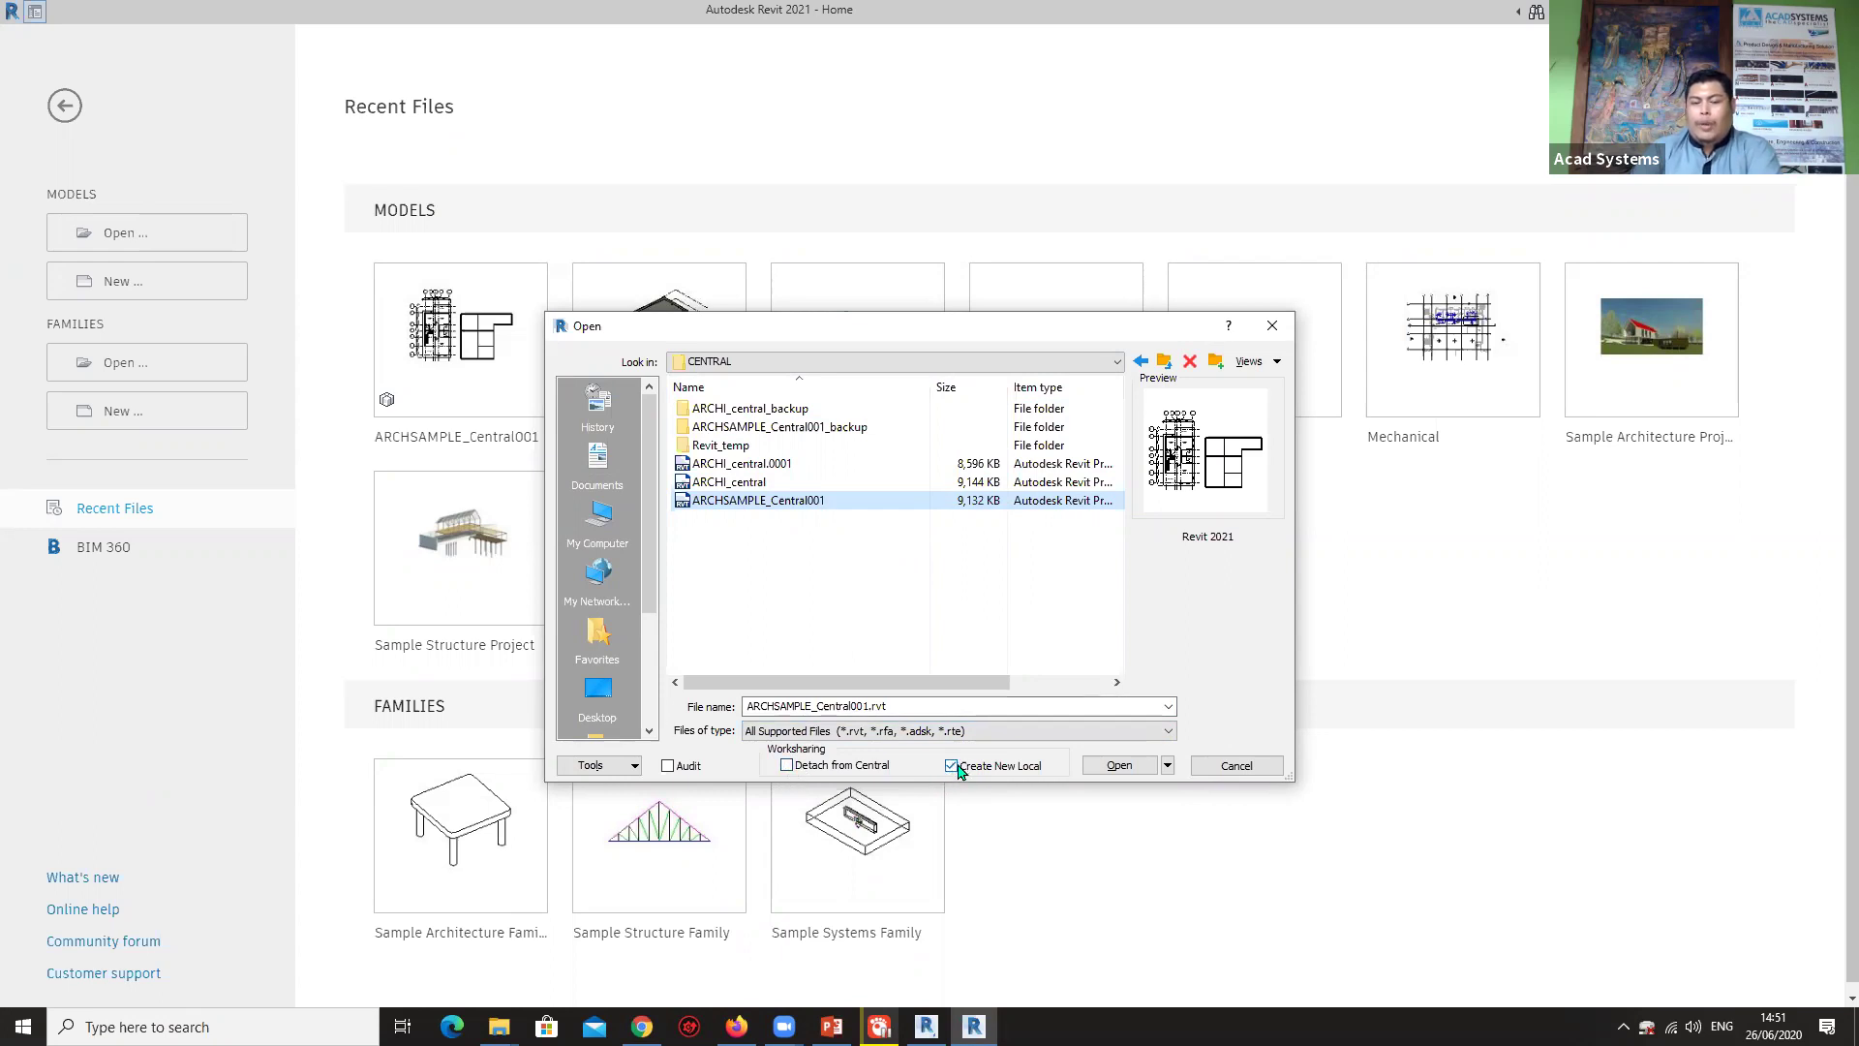
{"action": "left_click", "coordinate": [1125, 767]}
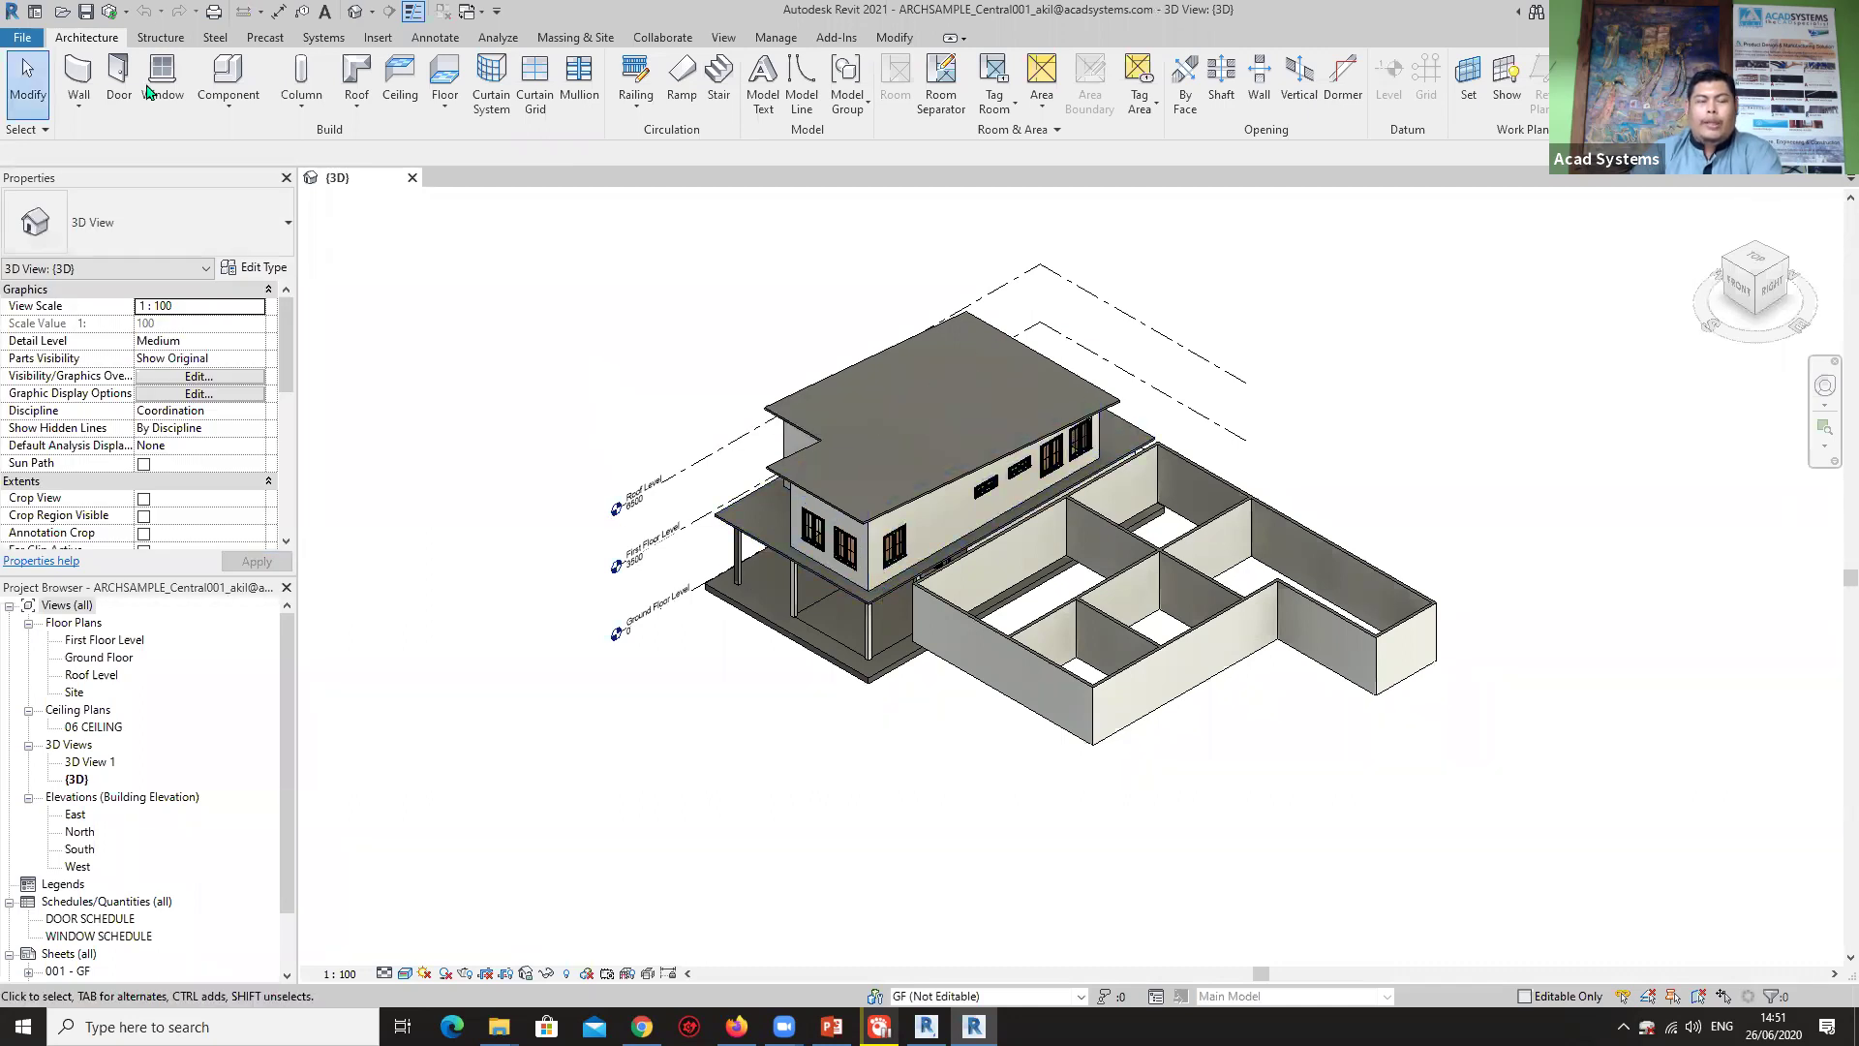
Save the project as ARCHSAMPLE_USER A in REVIT COLLABORATION\LOCAL 1, after reviewing the save options.
{"action": "left_click", "coordinate": [20, 39]}
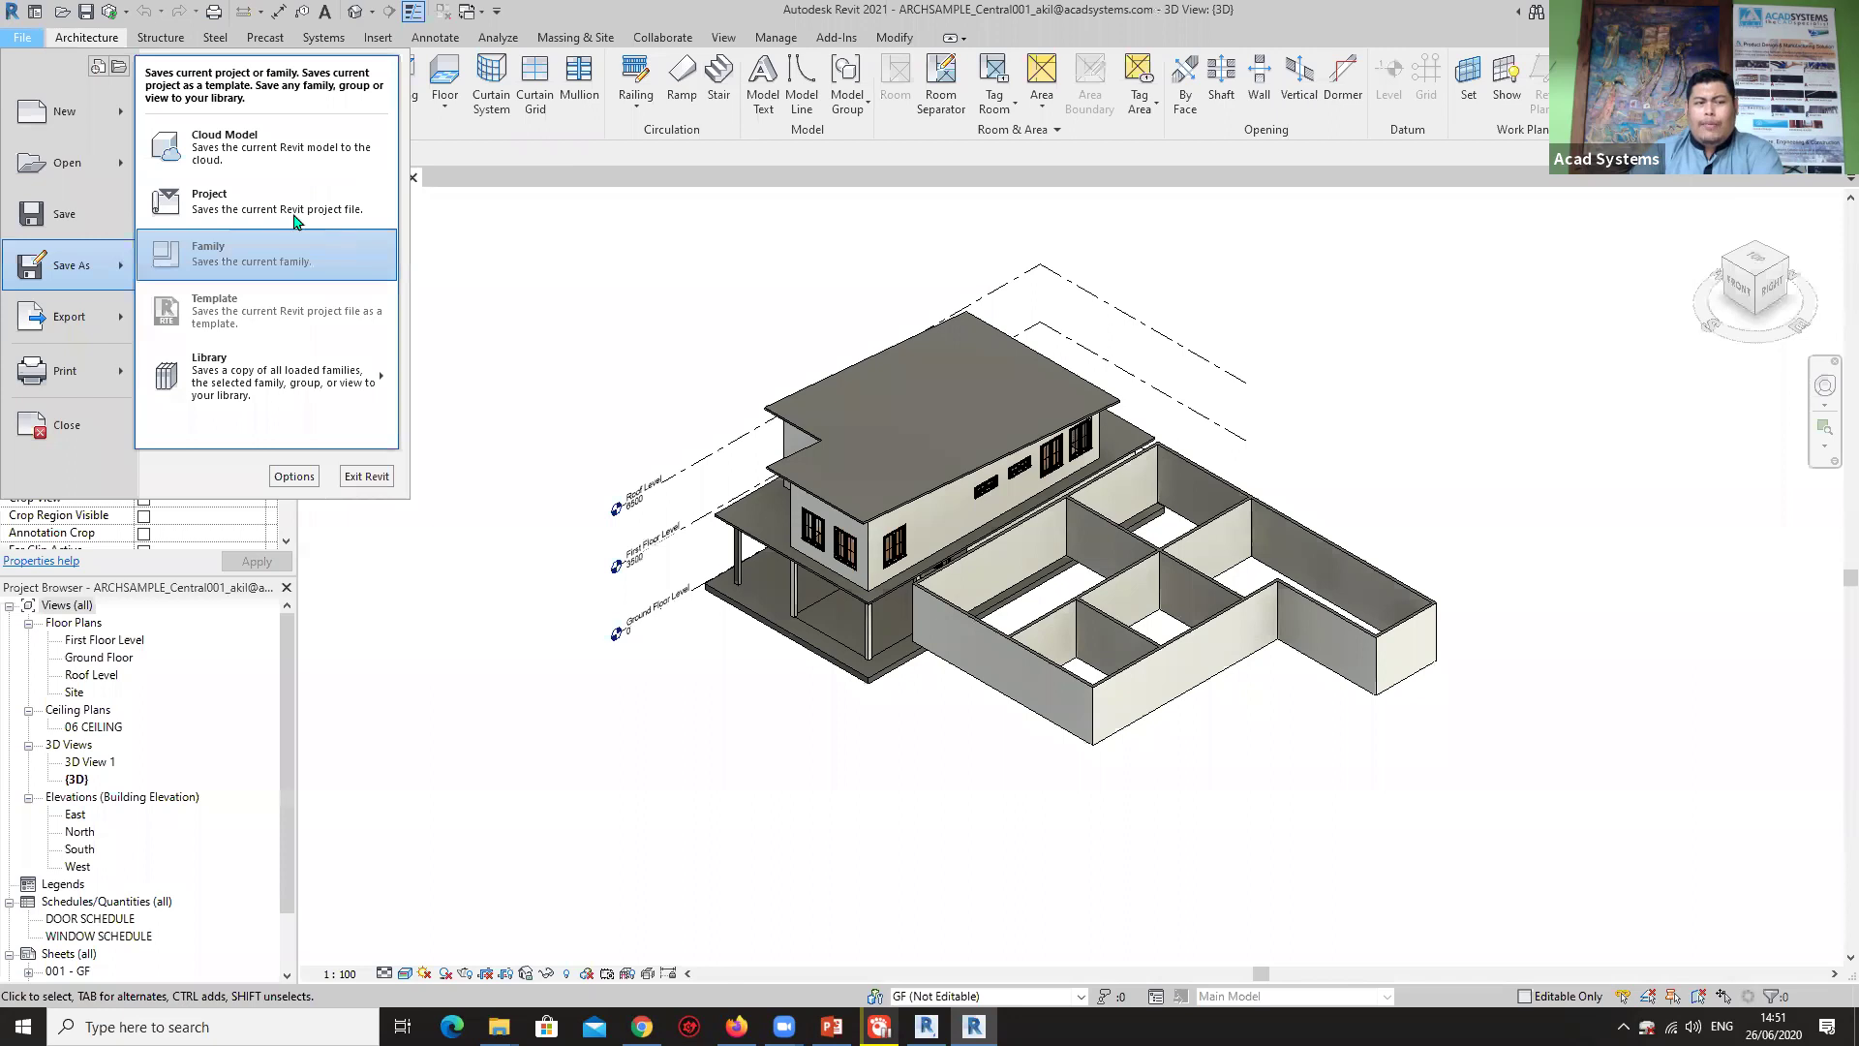
{"action": "key", "text": "Escape"}
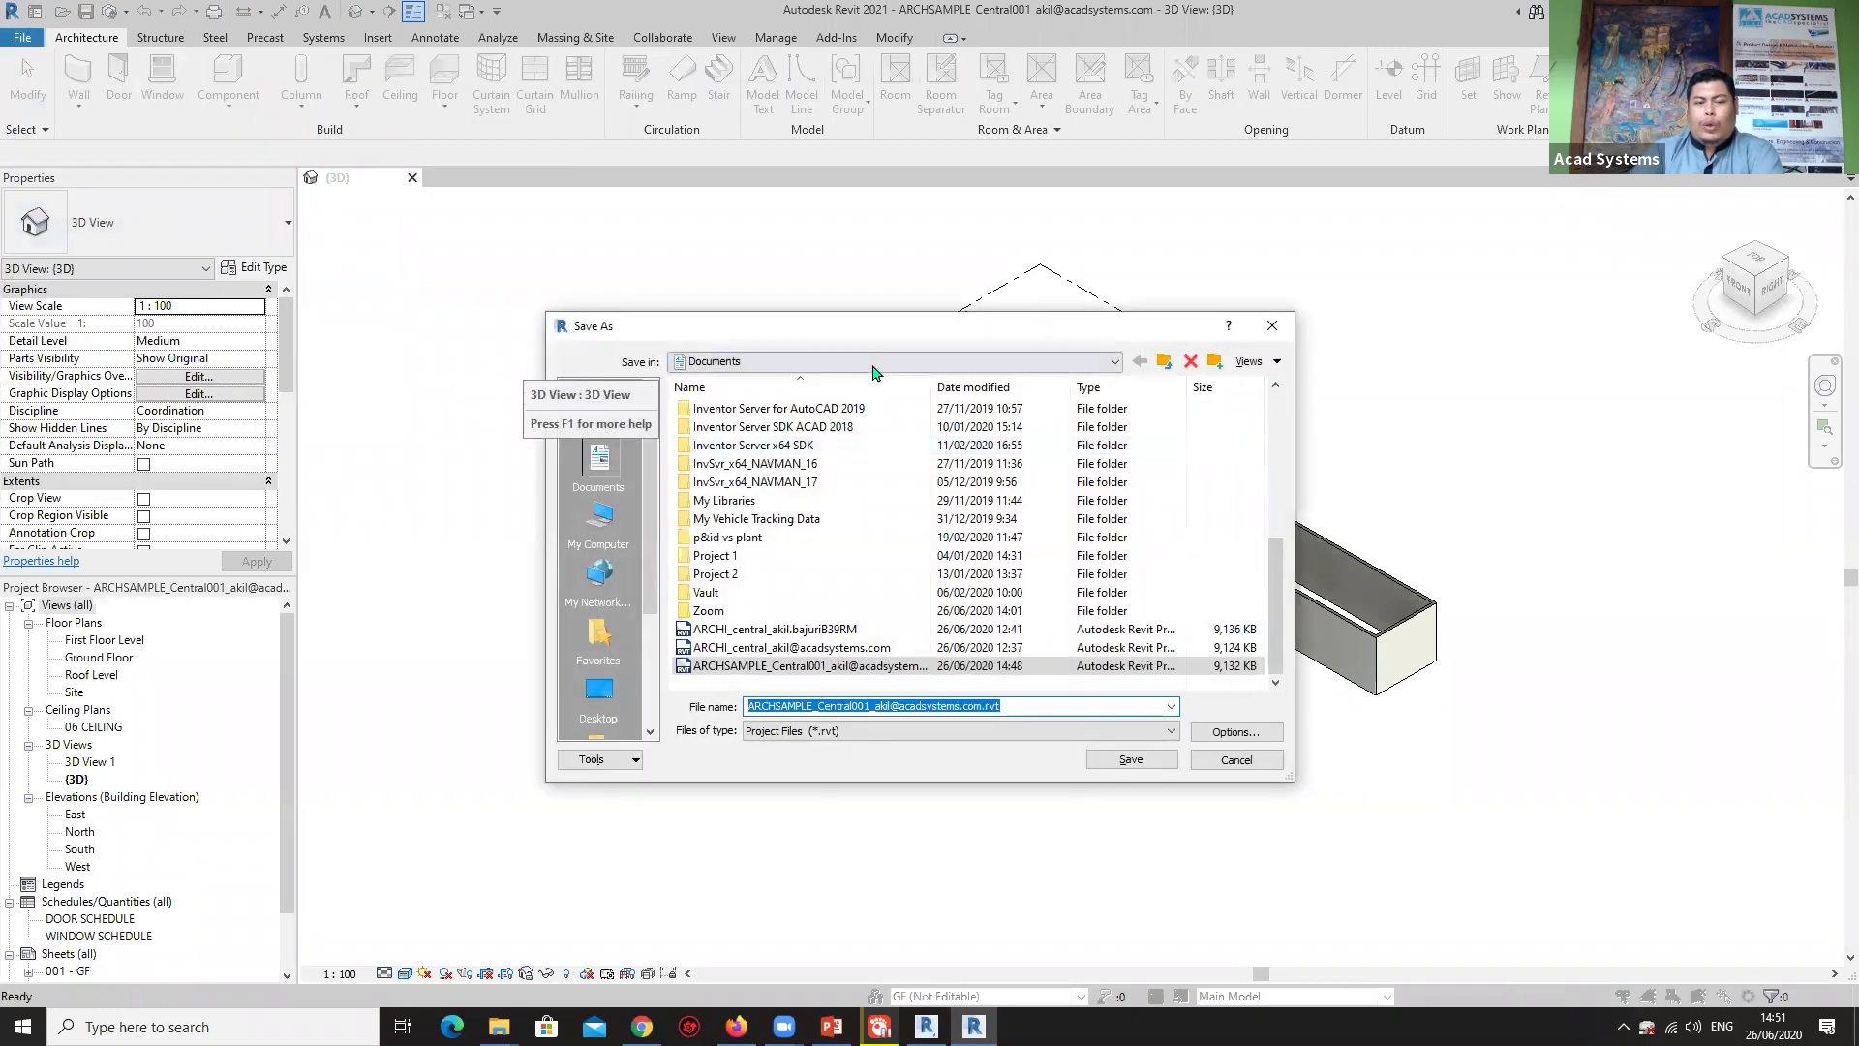
{"action": "left_click", "coordinate": [874, 361]}
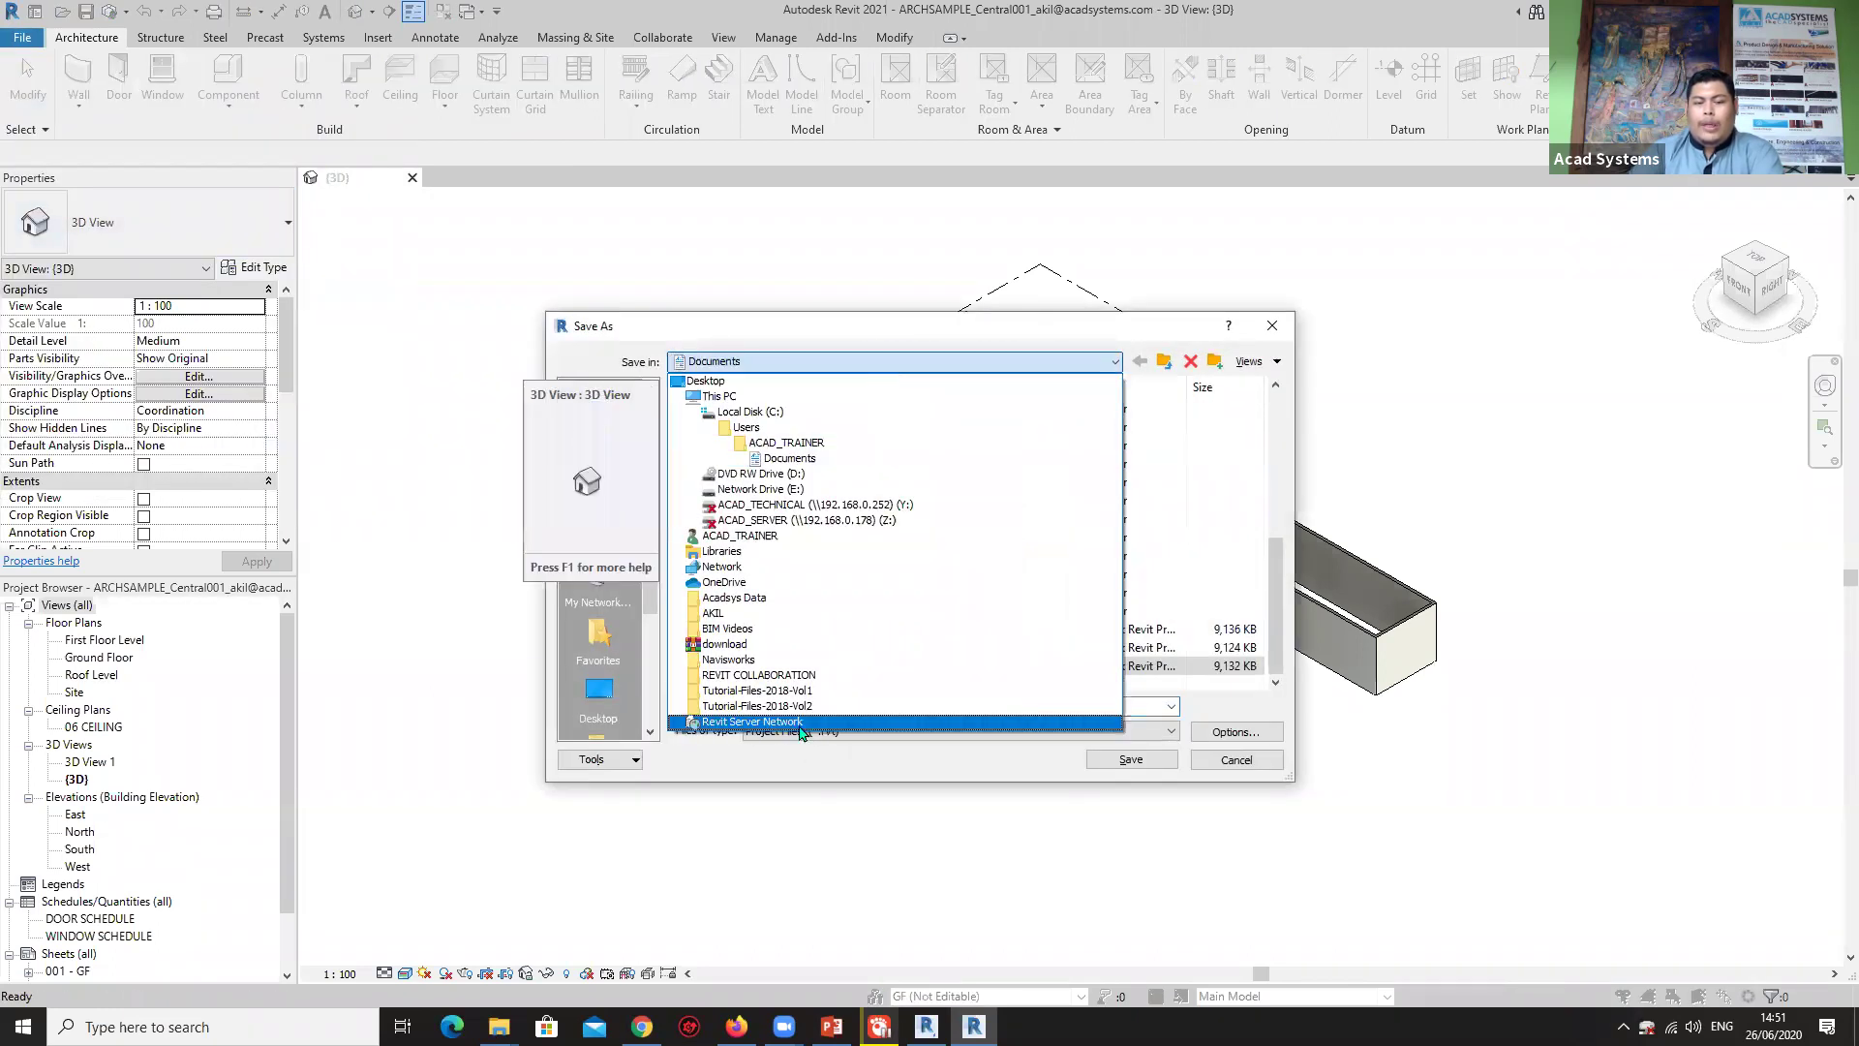
{"action": "left_click", "coordinate": [796, 678]}
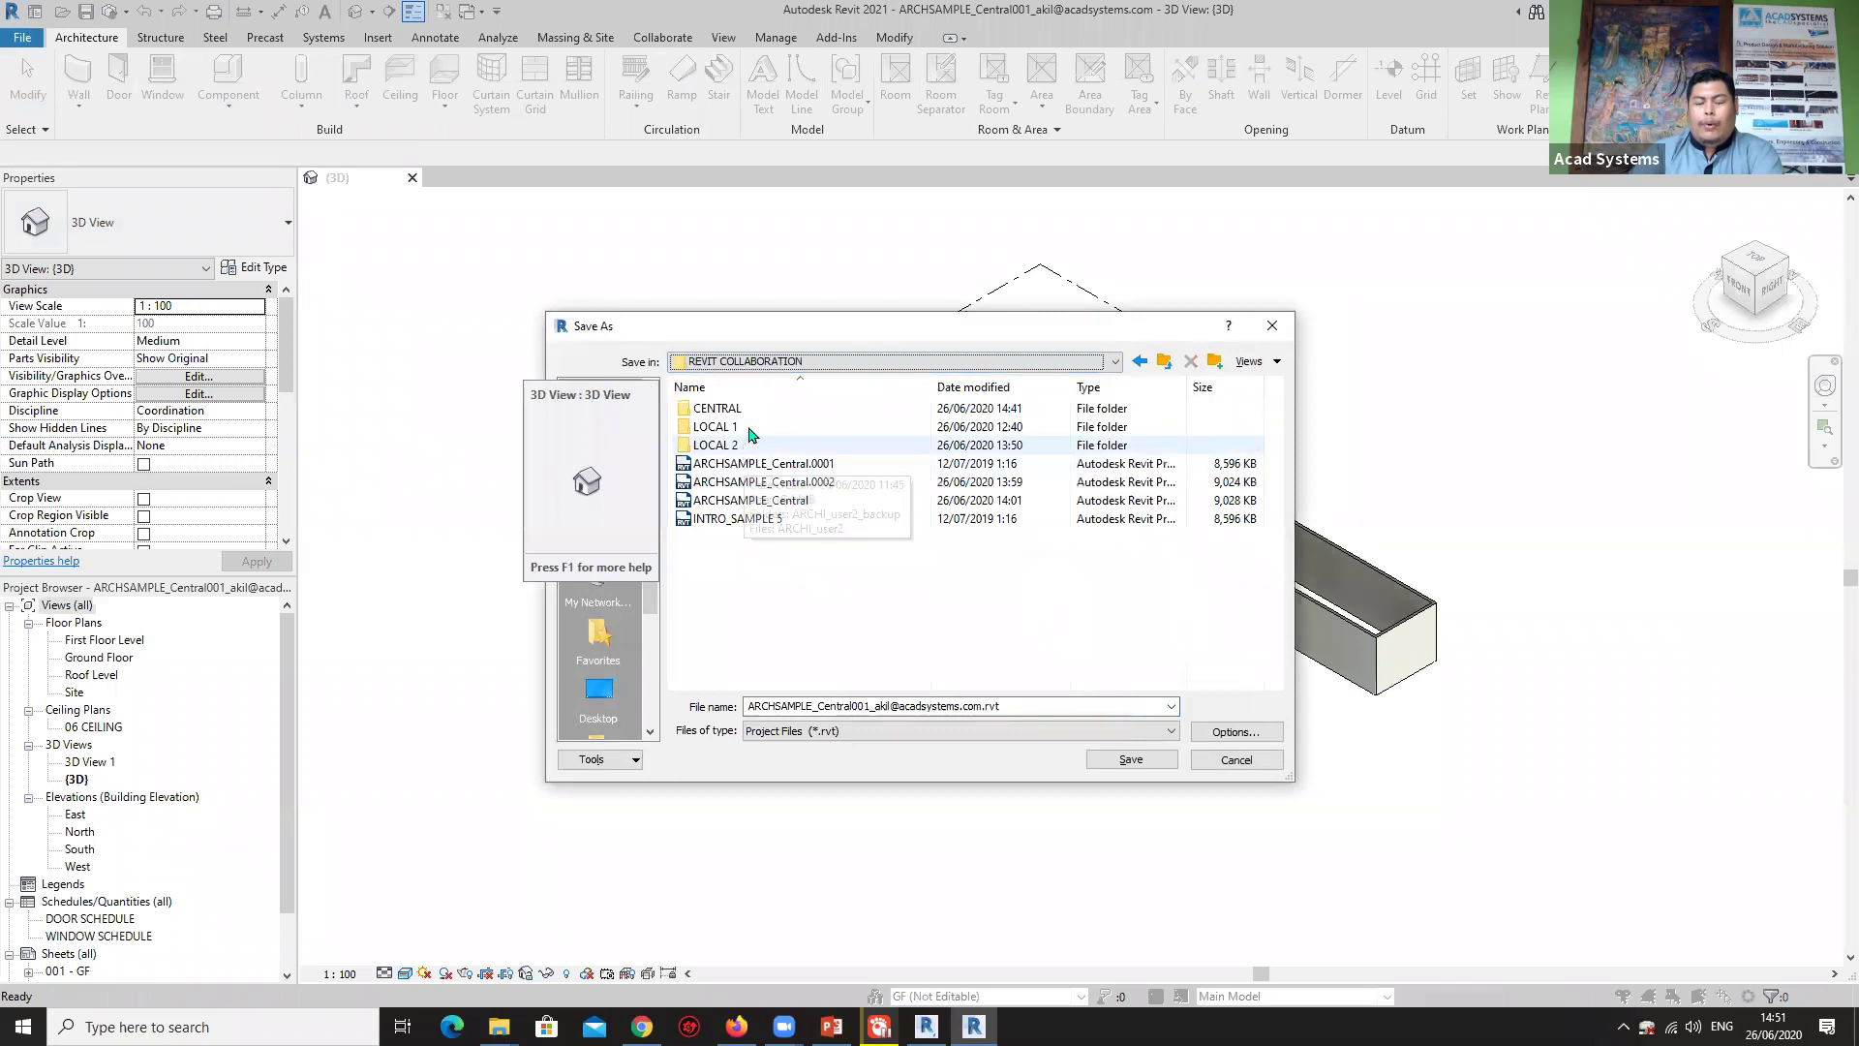
{"action": "double_click", "coordinate": [740, 427]}
{"action": "left_click", "coordinate": [876, 704]}
{"action": "left_click", "coordinate": [889, 706]}
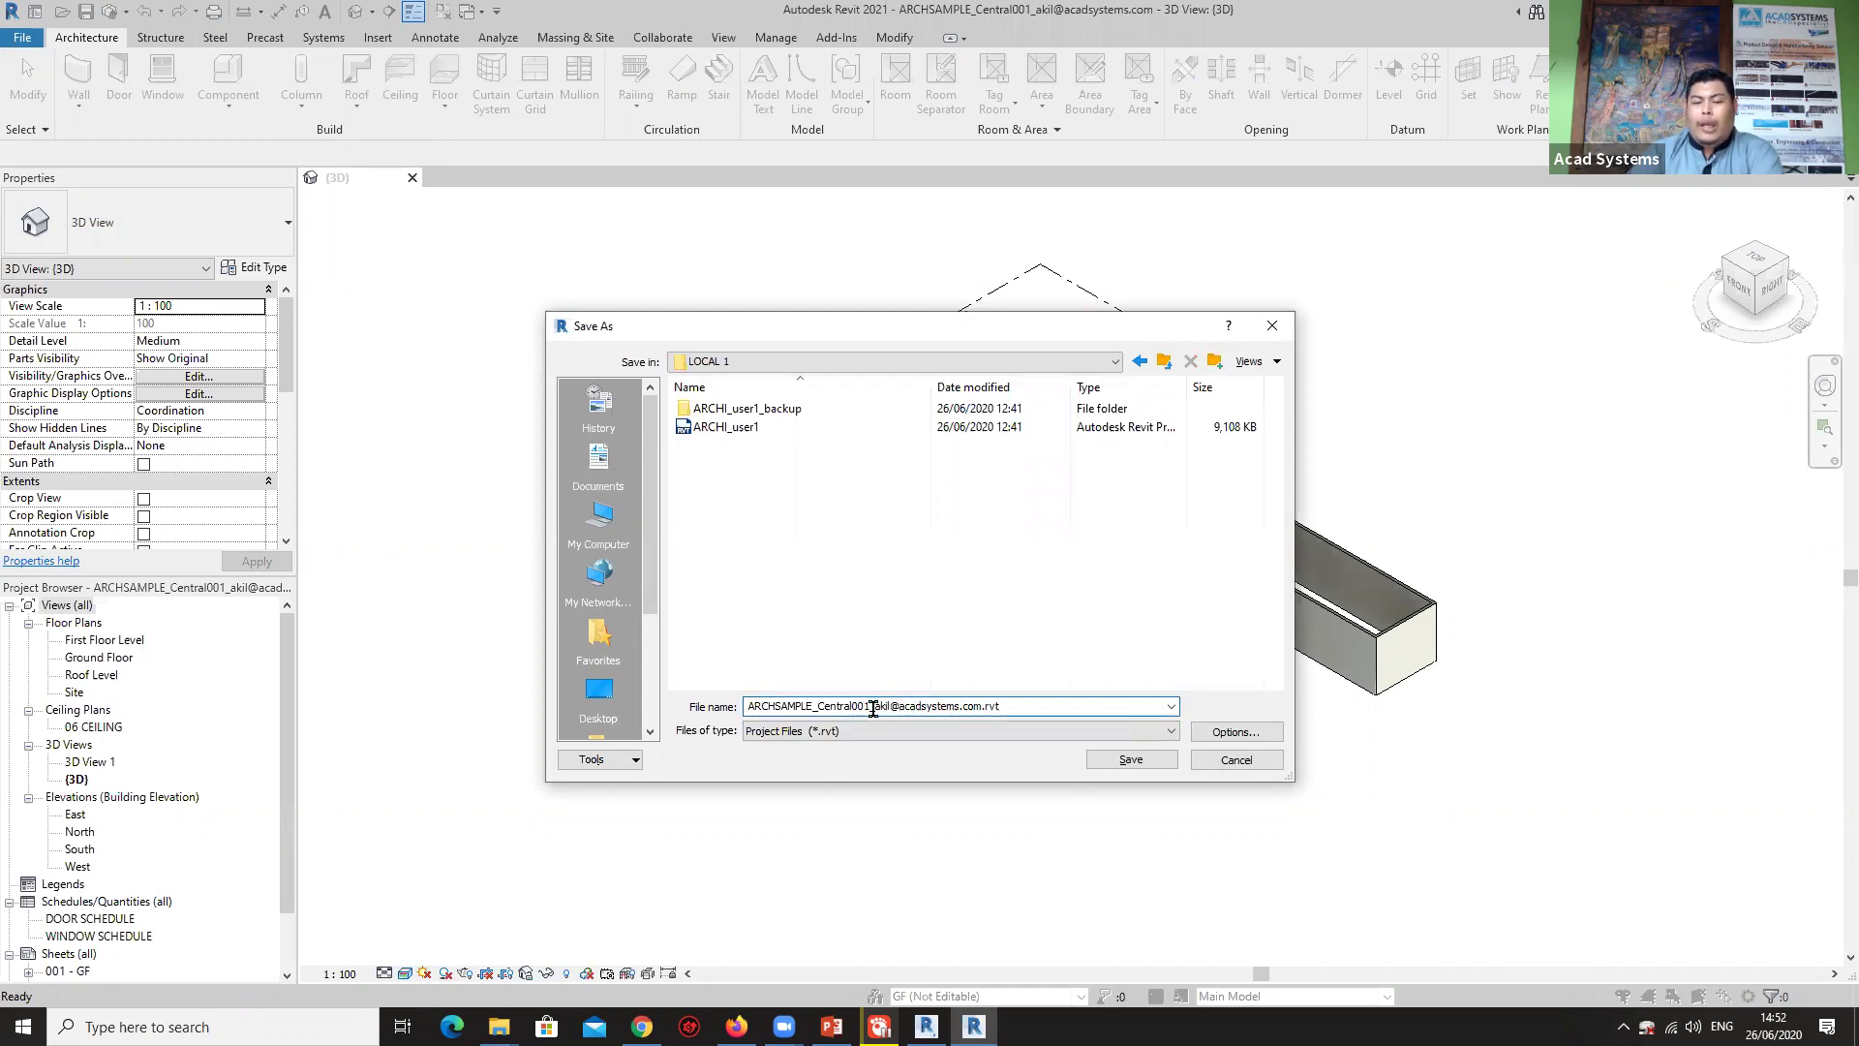
{"action": "left_click_drag", "start_coordinate": [876, 705], "coordinate": [817, 706]}
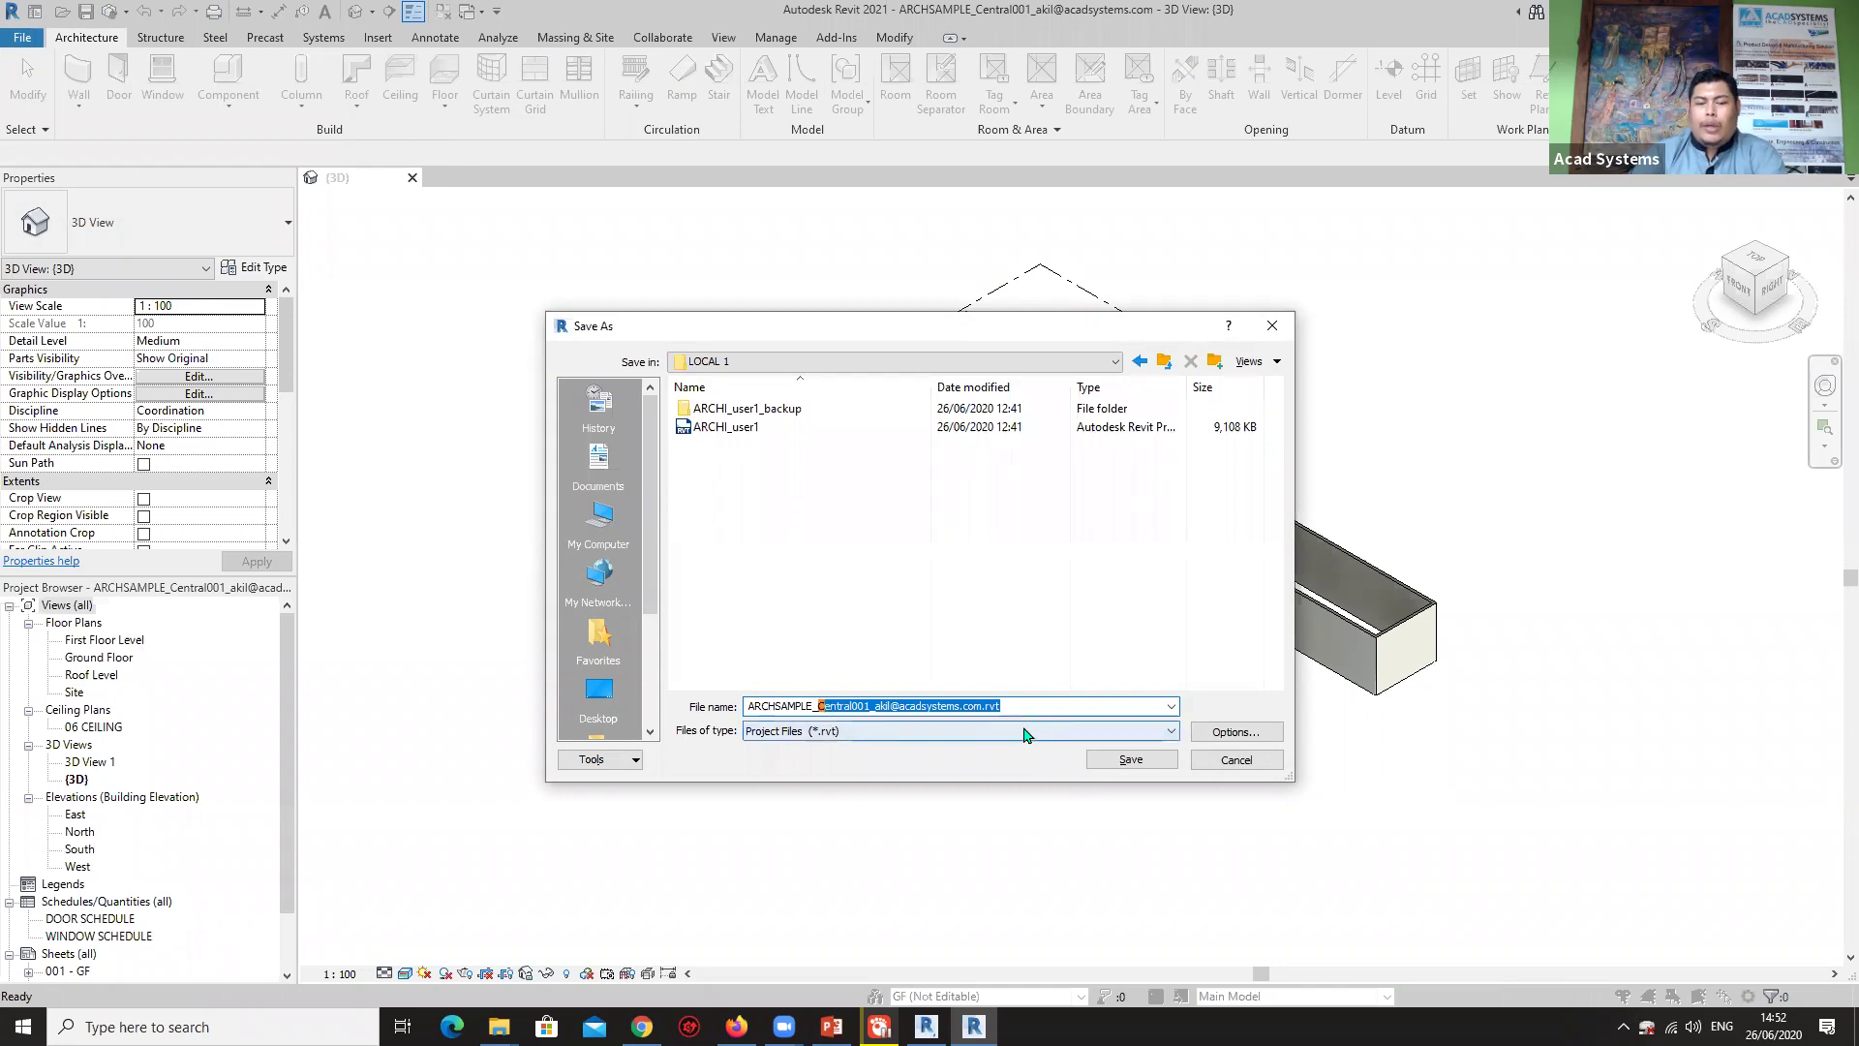
{"action": "type", "text": "USE"}
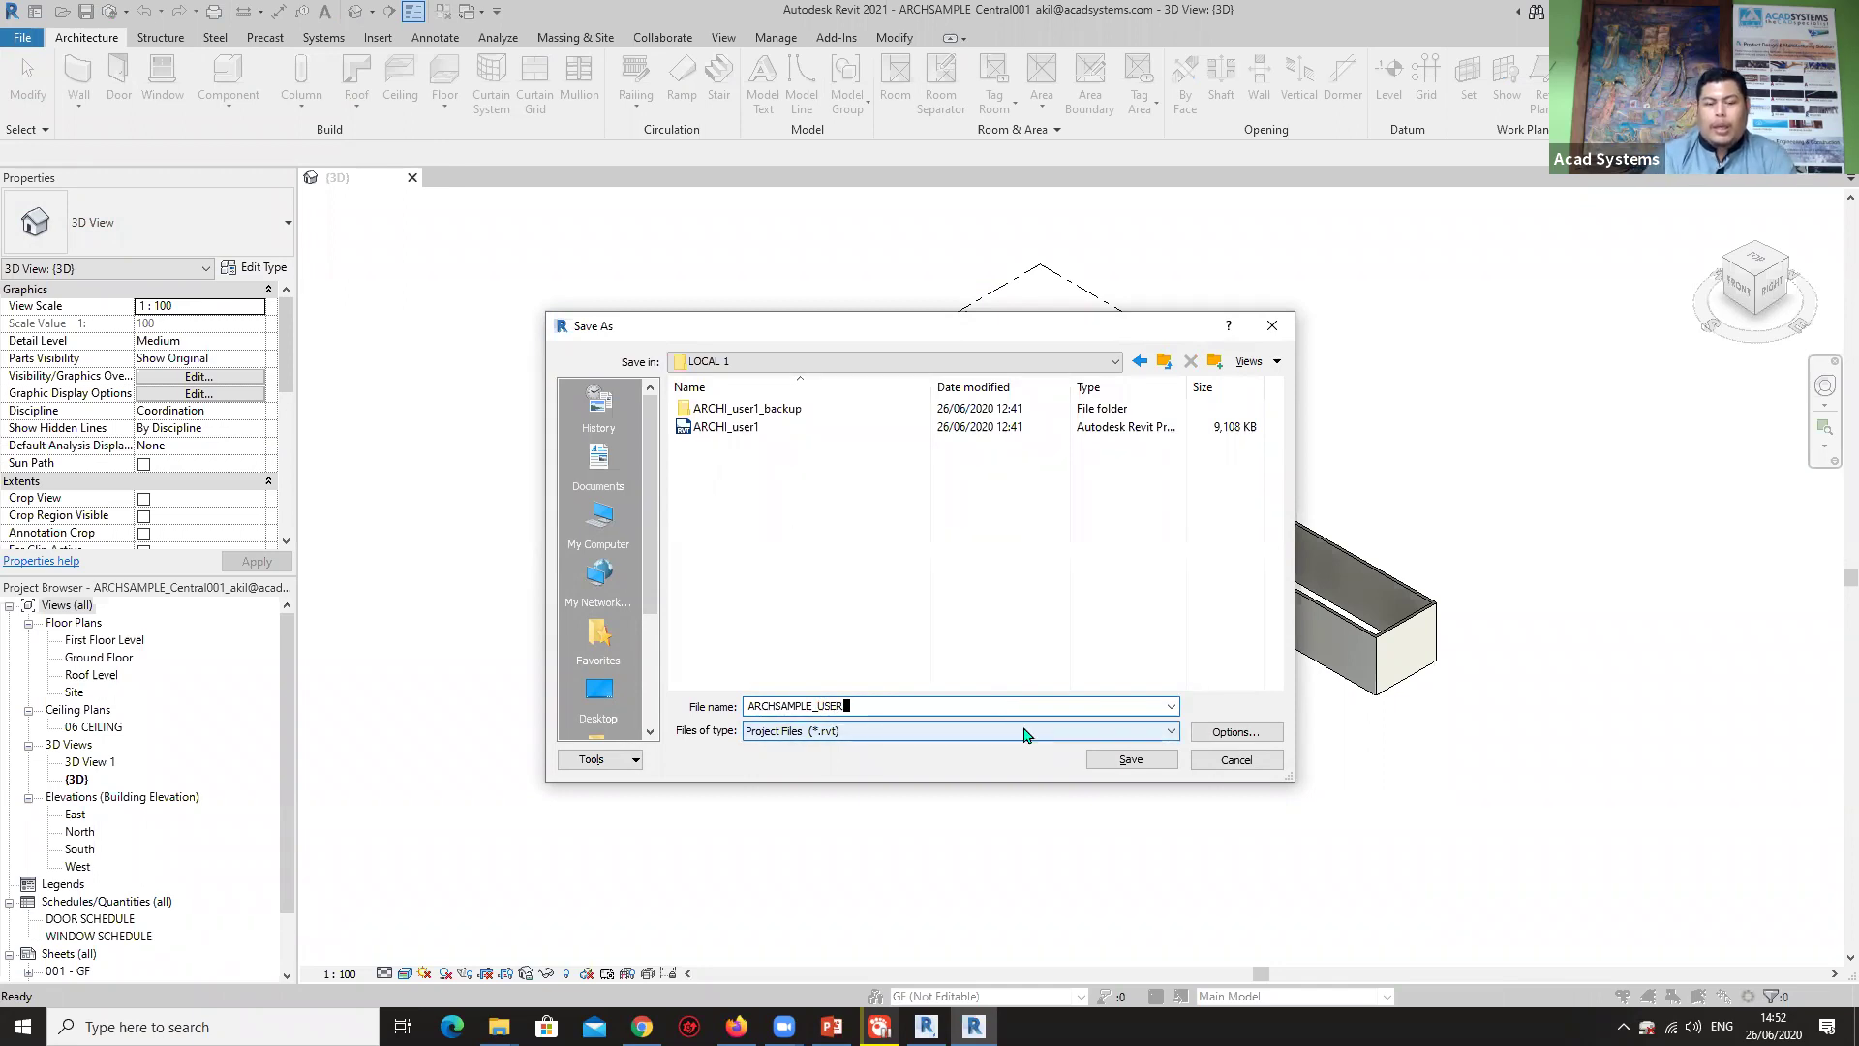
{"action": "type", "text": "R A"}
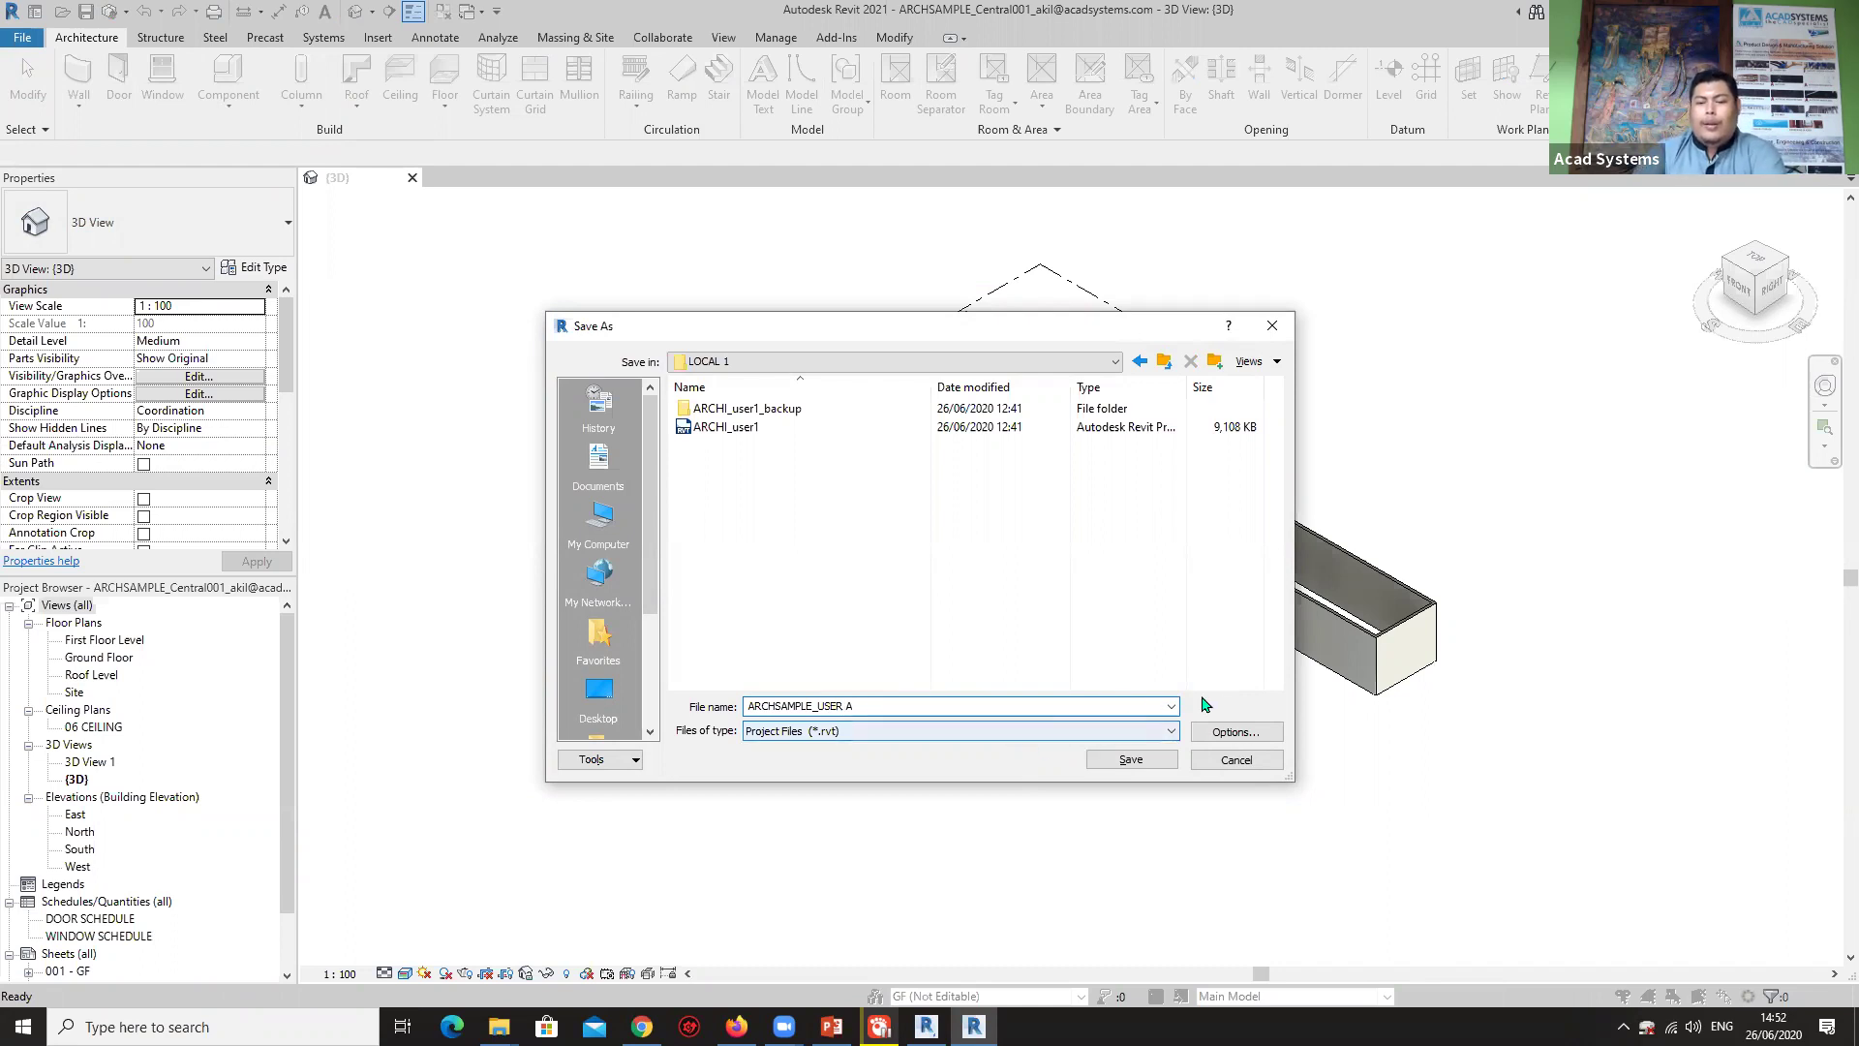
{"action": "left_click", "coordinate": [1232, 732]}
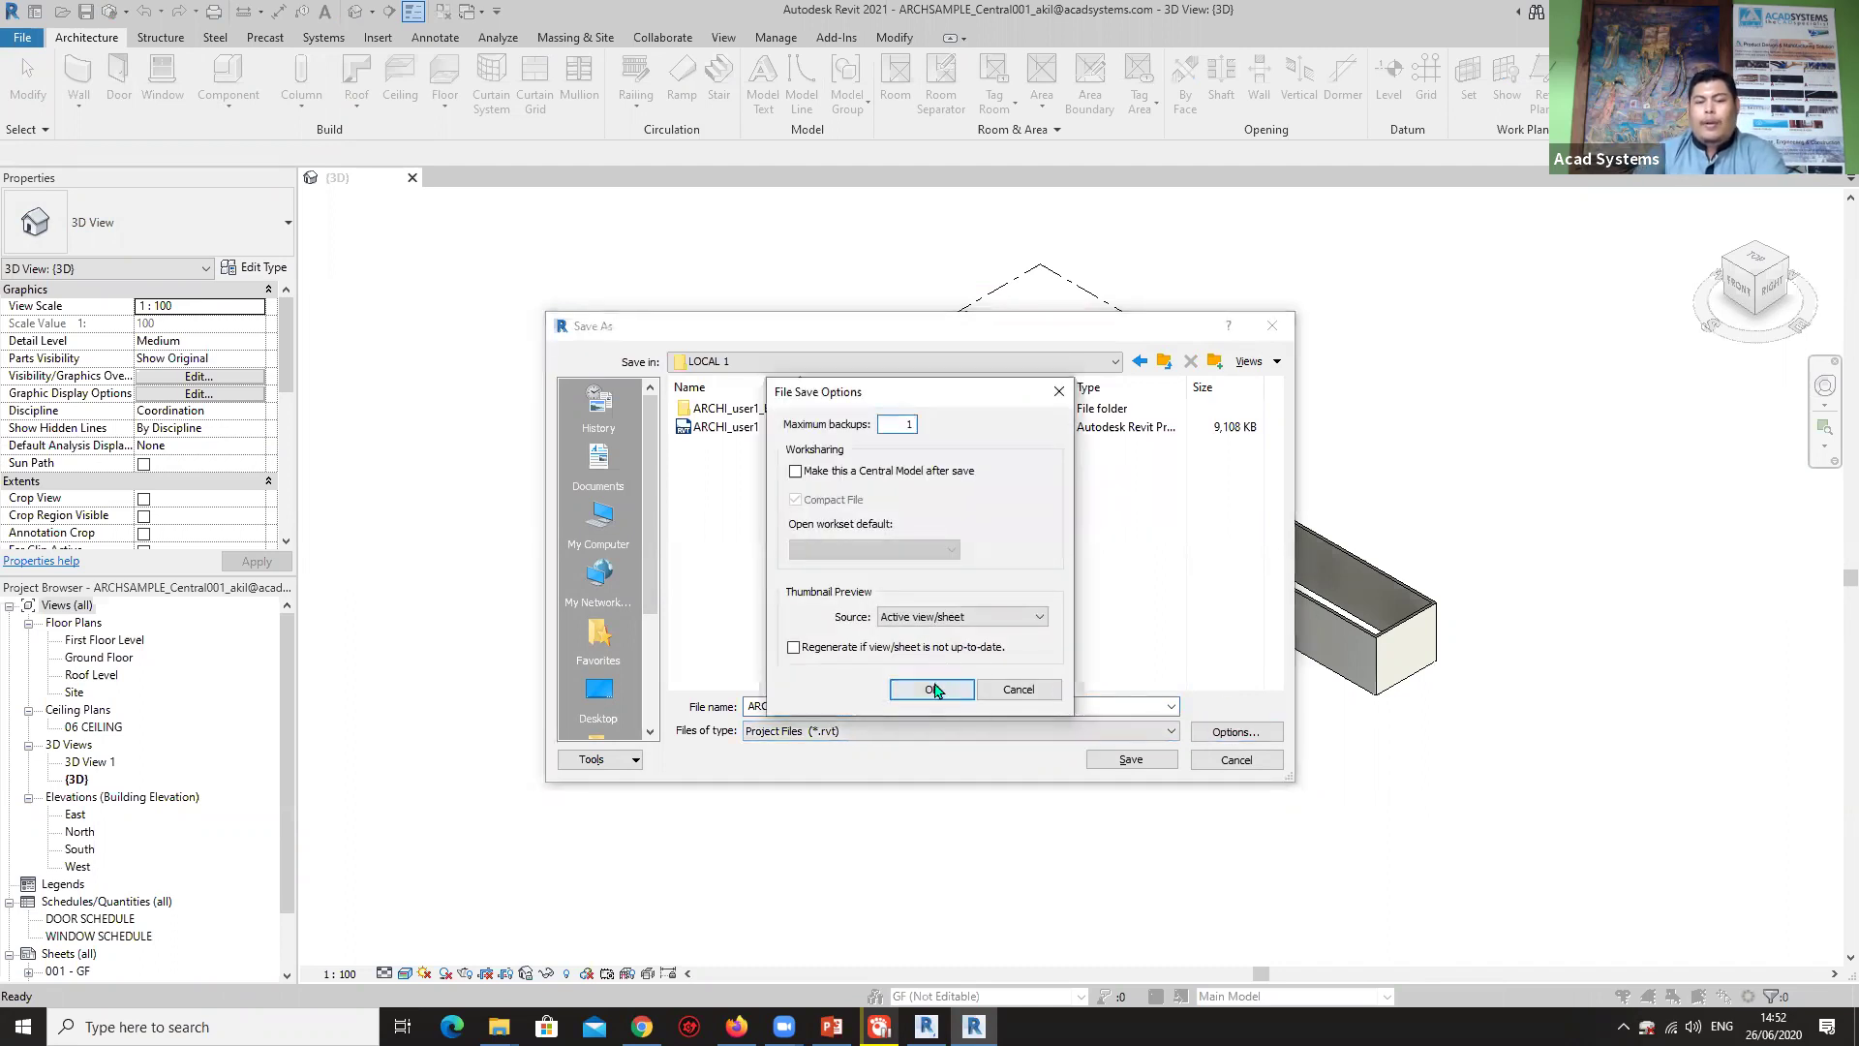
{"action": "left_click", "coordinate": [932, 689]}
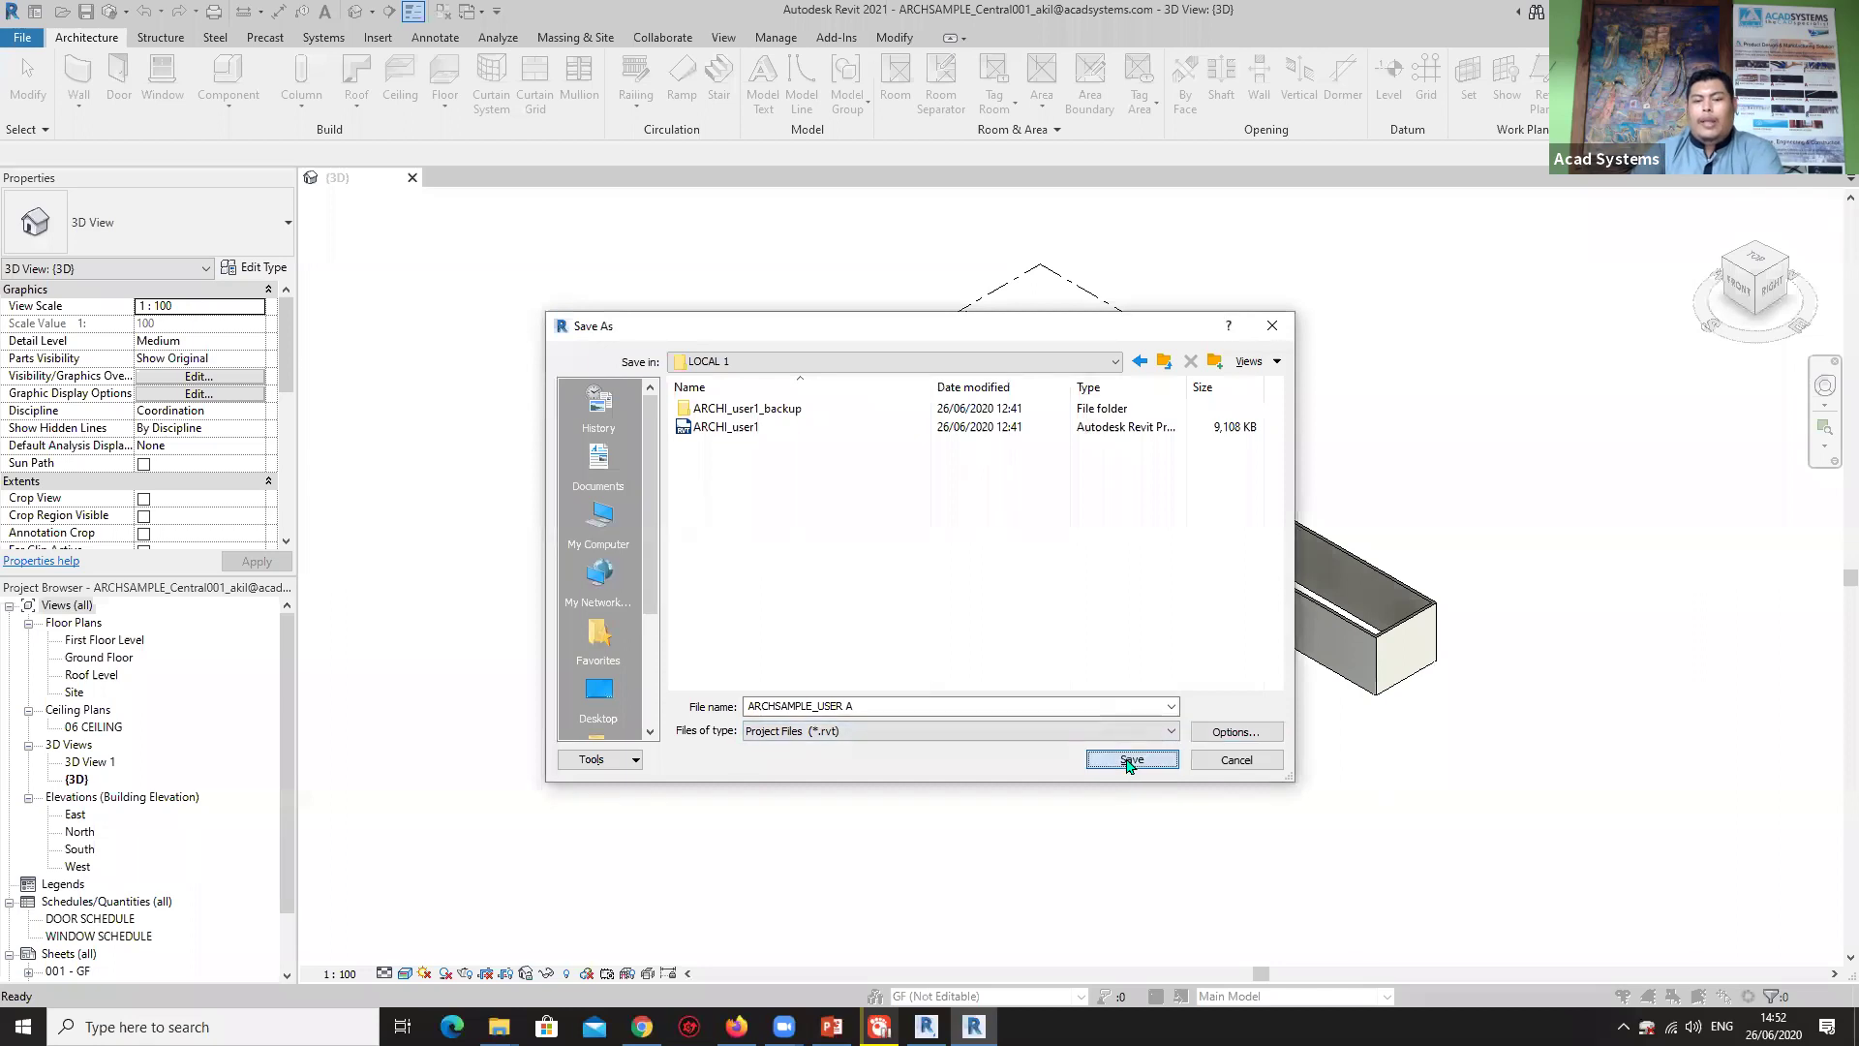
{"action": "left_click", "coordinate": [1129, 761]}
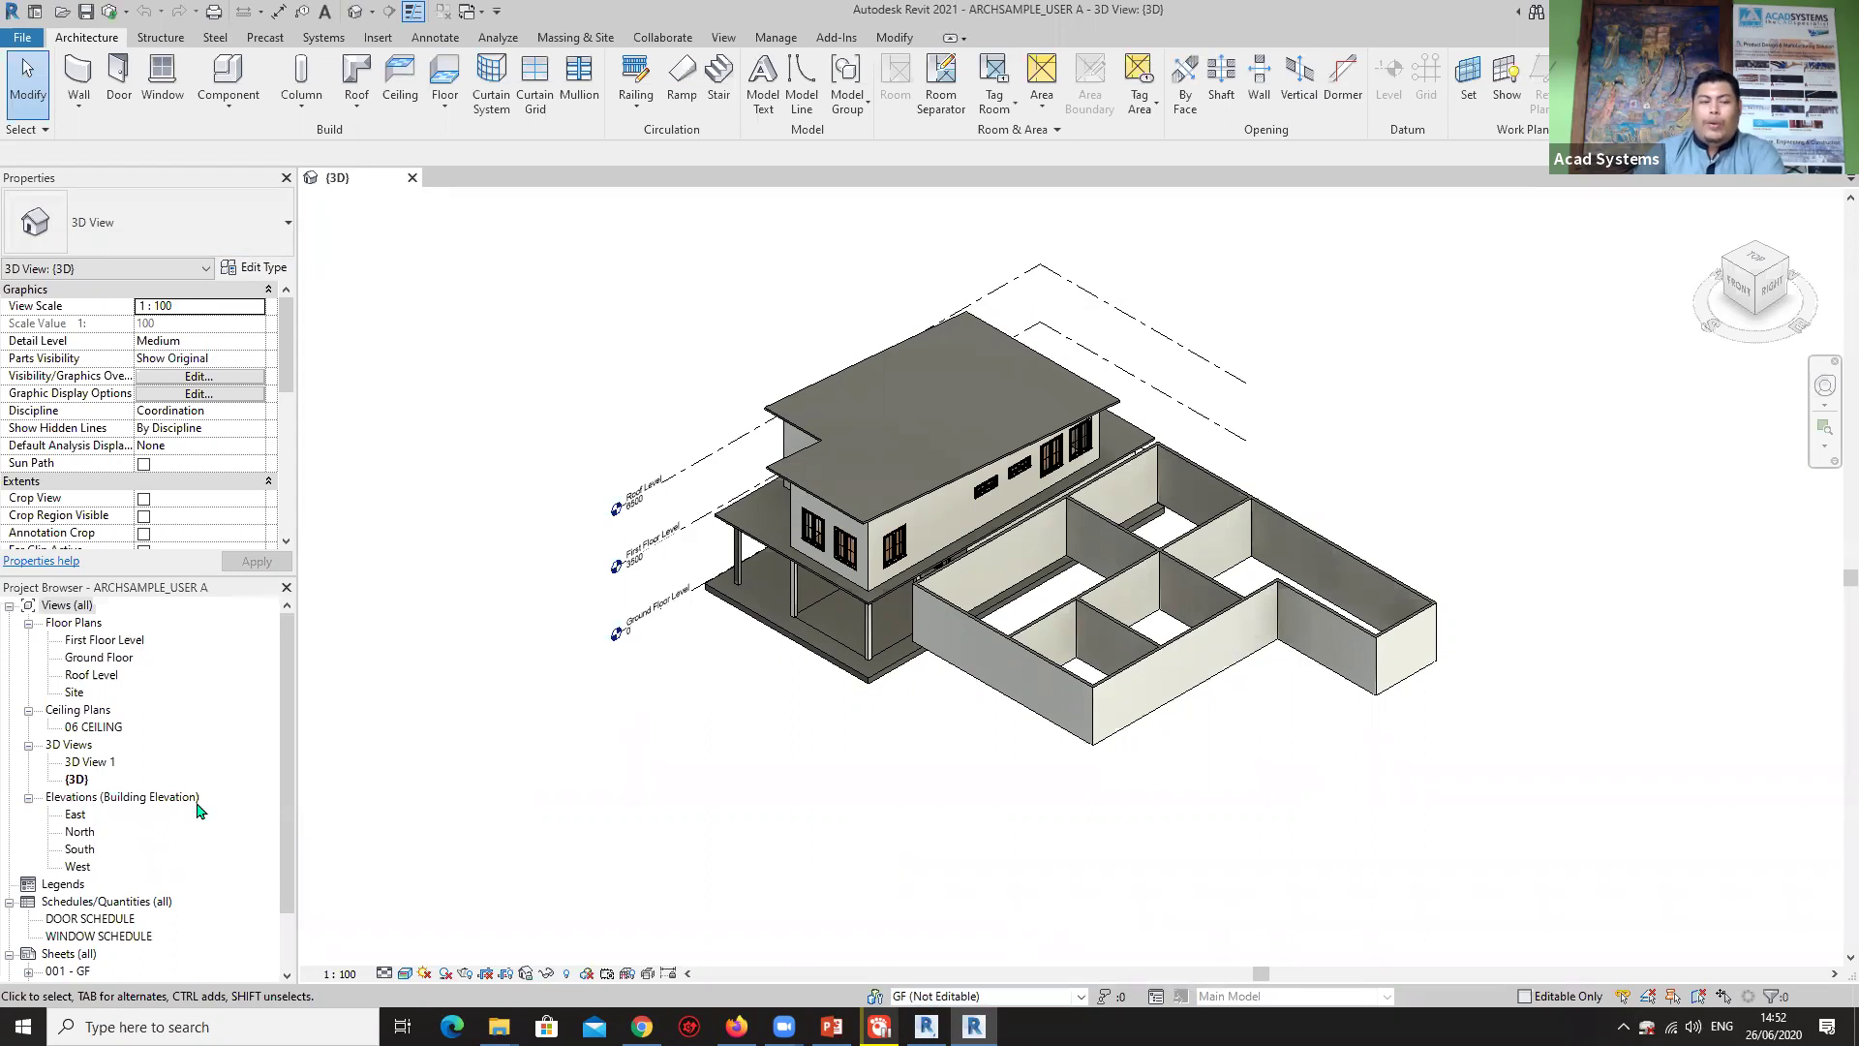
Open the Ground Floor and First Floor Level plans and make 1F the active workset.
{"action": "double_click", "coordinate": [97, 657]}
{"action": "double_click", "coordinate": [102, 640]}
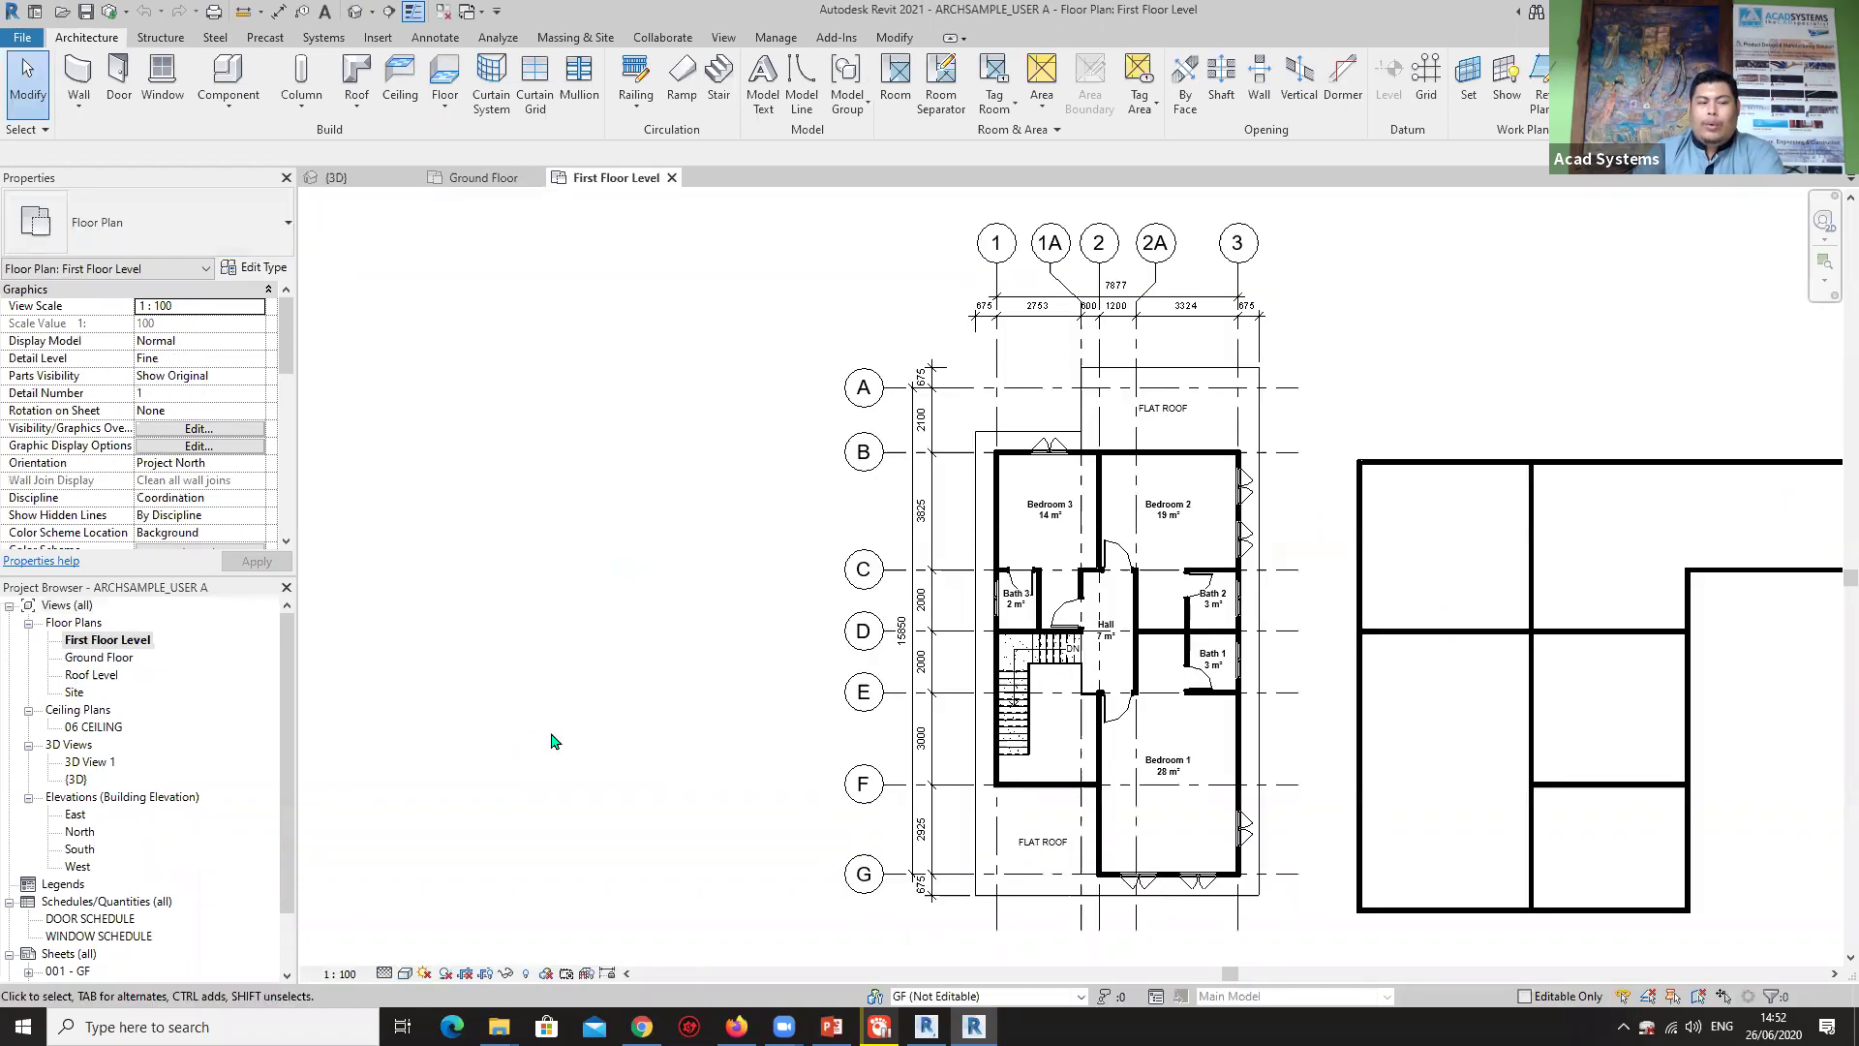
{"action": "left_click", "coordinate": [946, 998]}
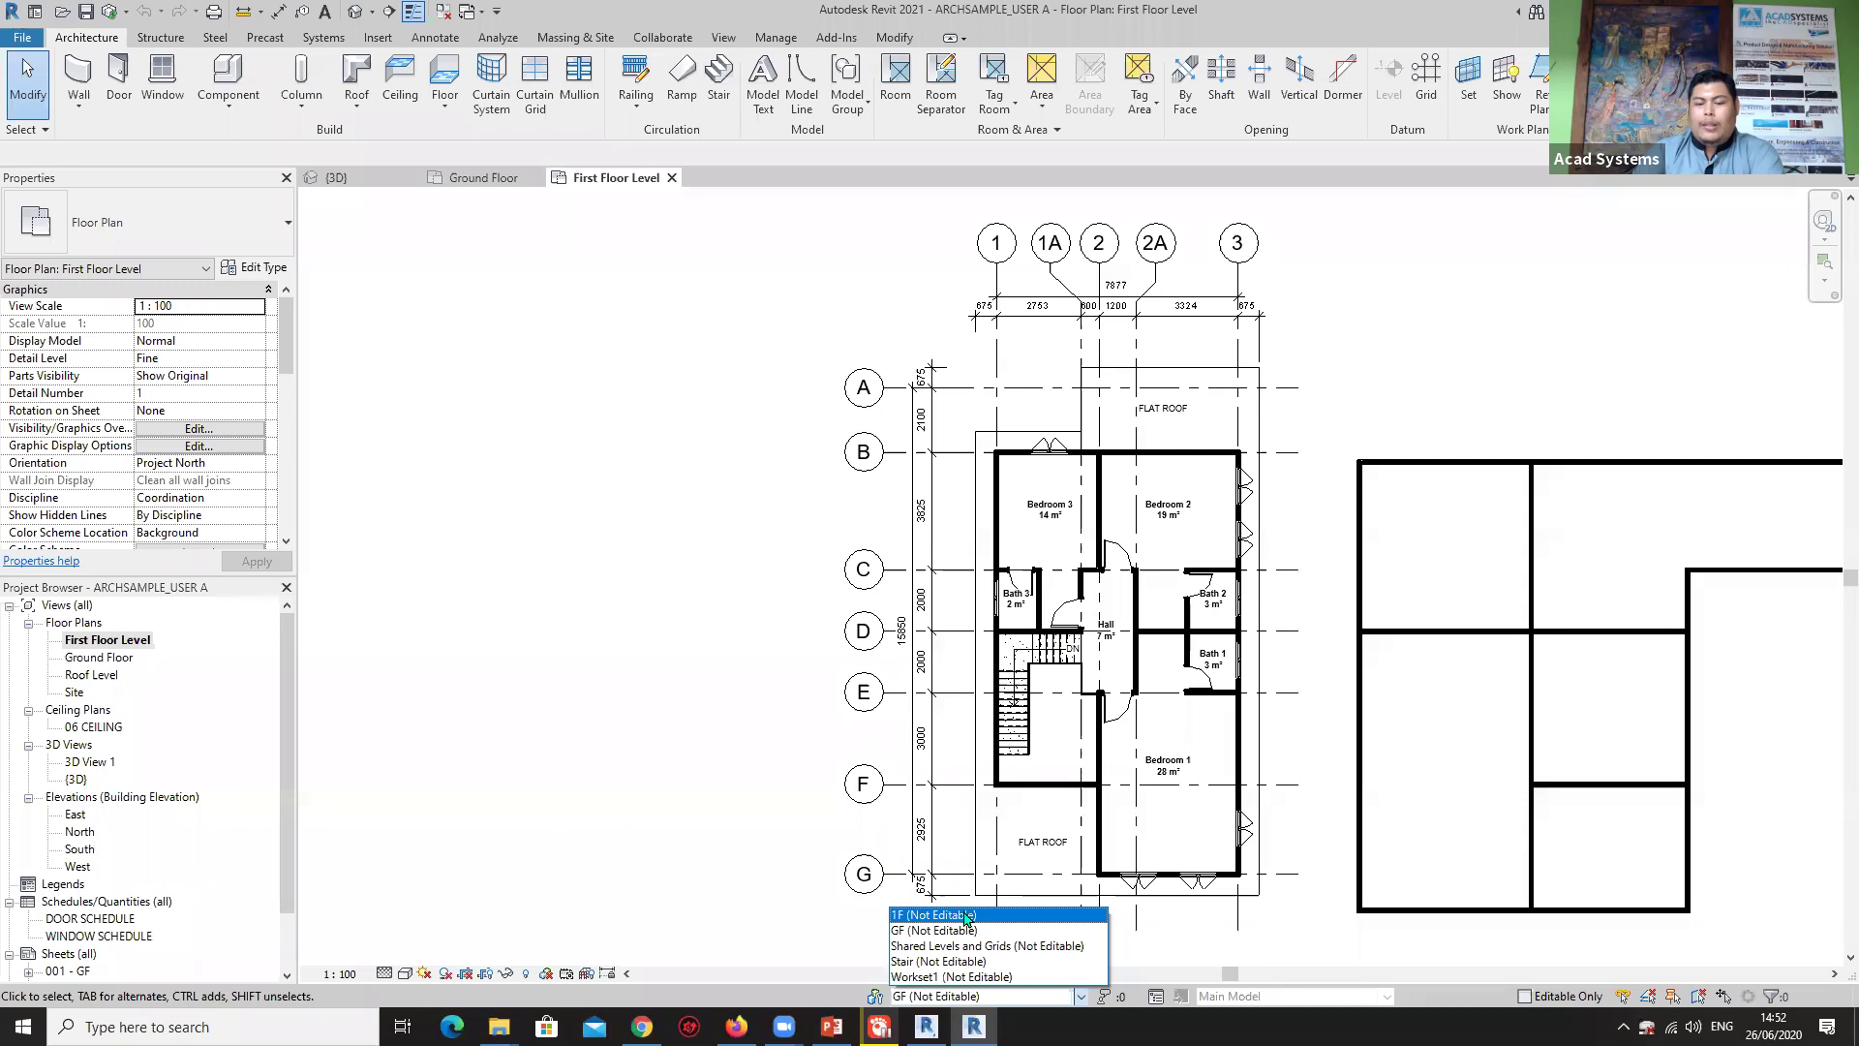
{"action": "left_click", "coordinate": [966, 915]}
{"action": "scroll", "coordinate": [938, 620], "scroll_direction": "down", "scroll_amount": 2}
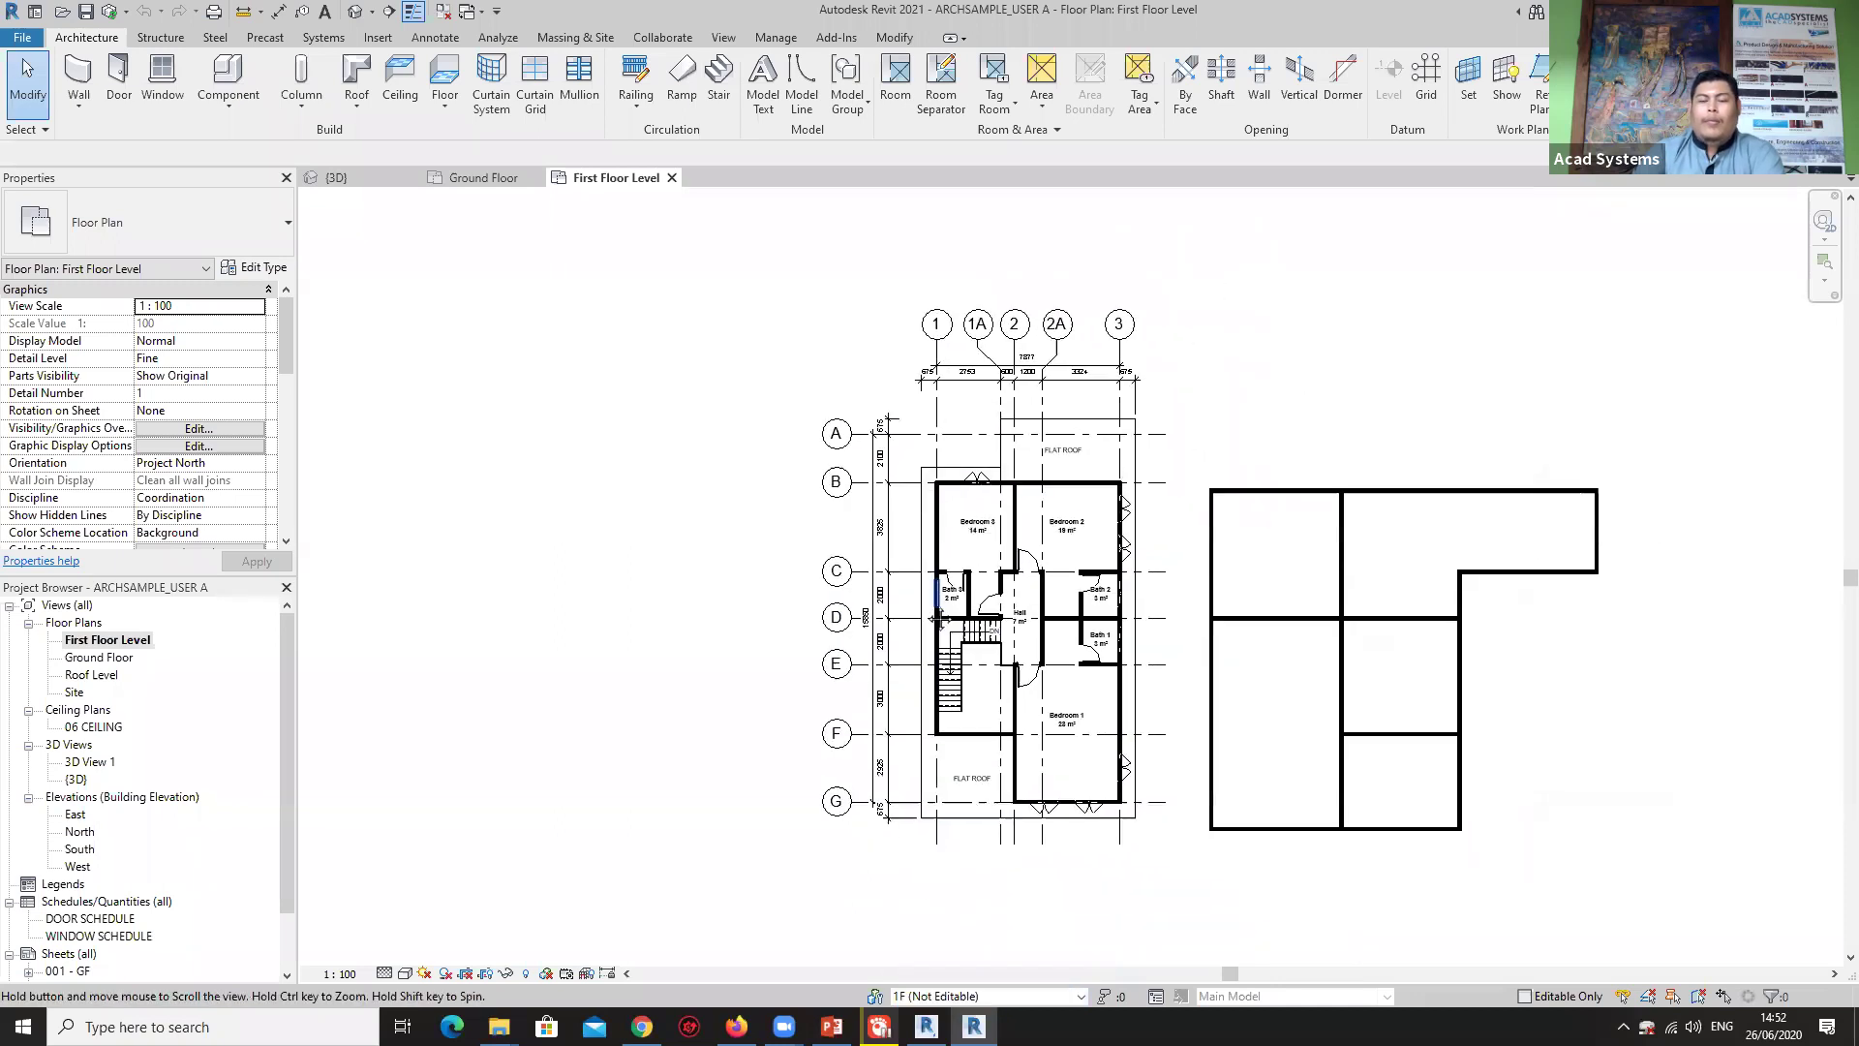
{"action": "scroll", "coordinate": [938, 620], "scroll_direction": "up", "scroll_amount": 1}
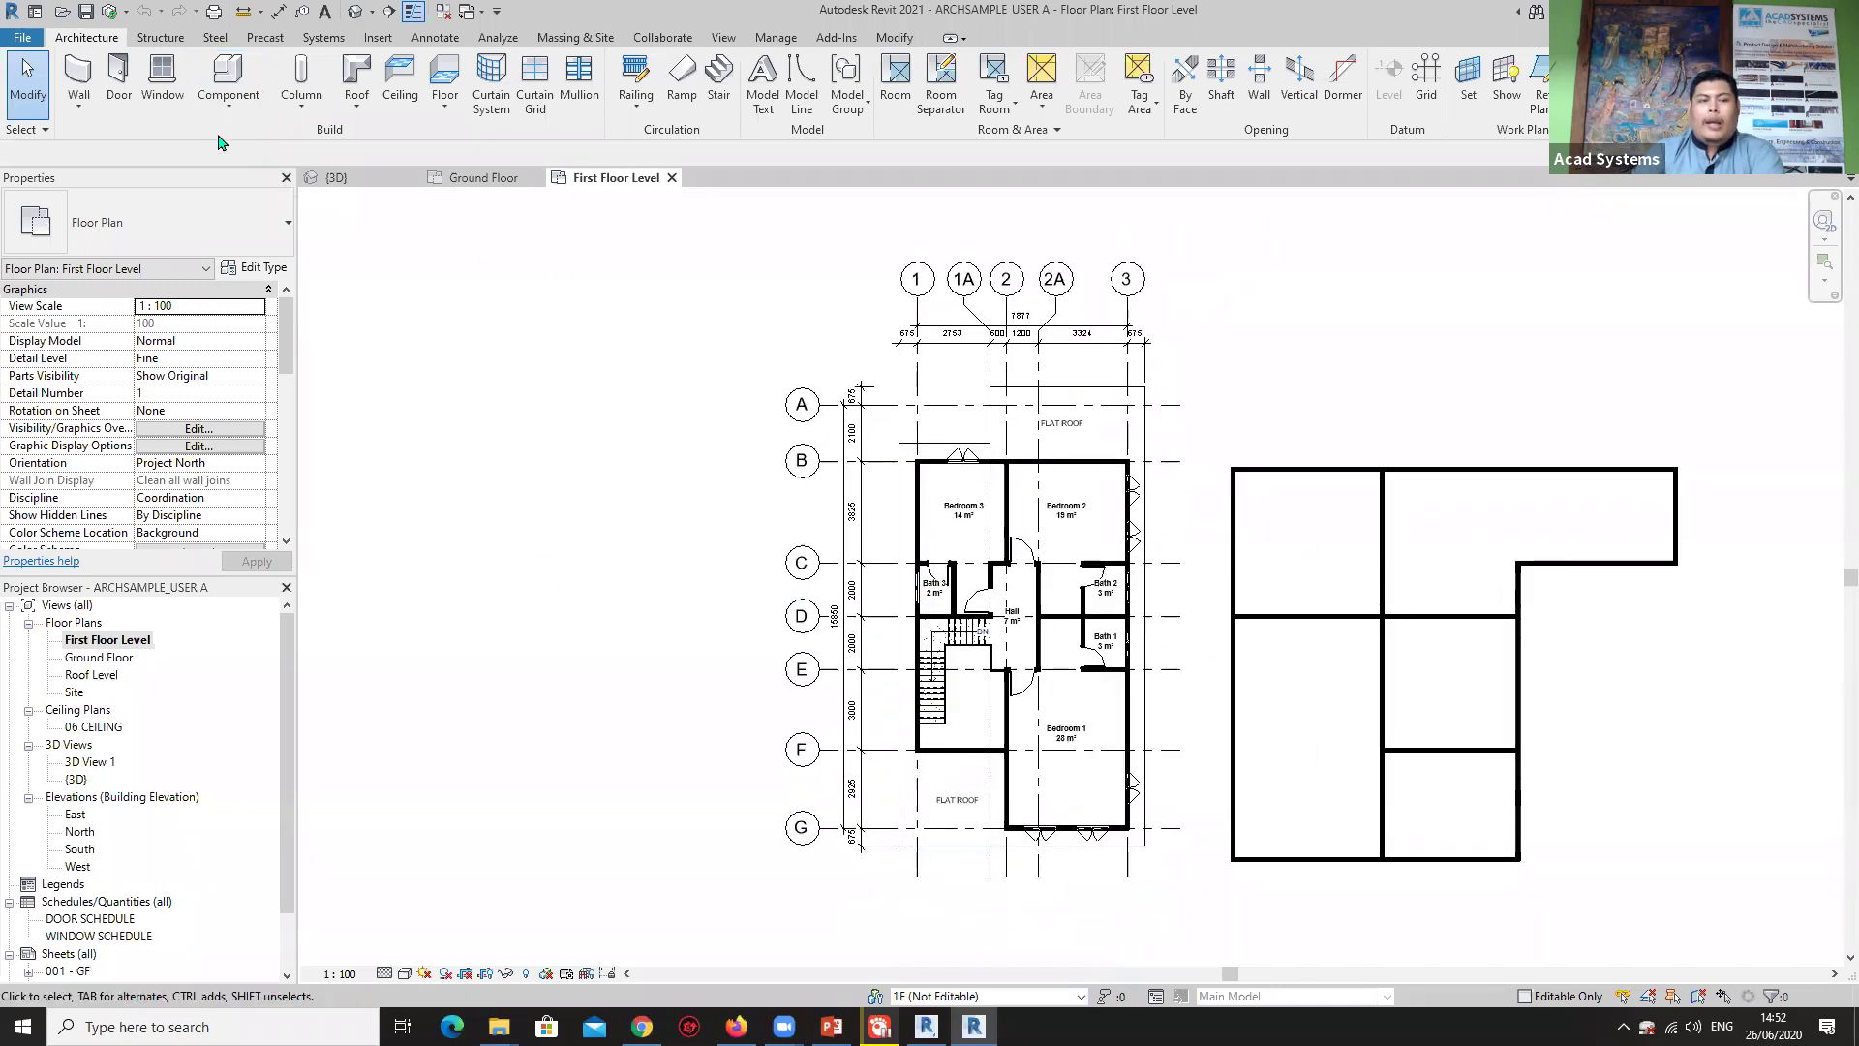
{"action": "left_click", "coordinate": [664, 39]}
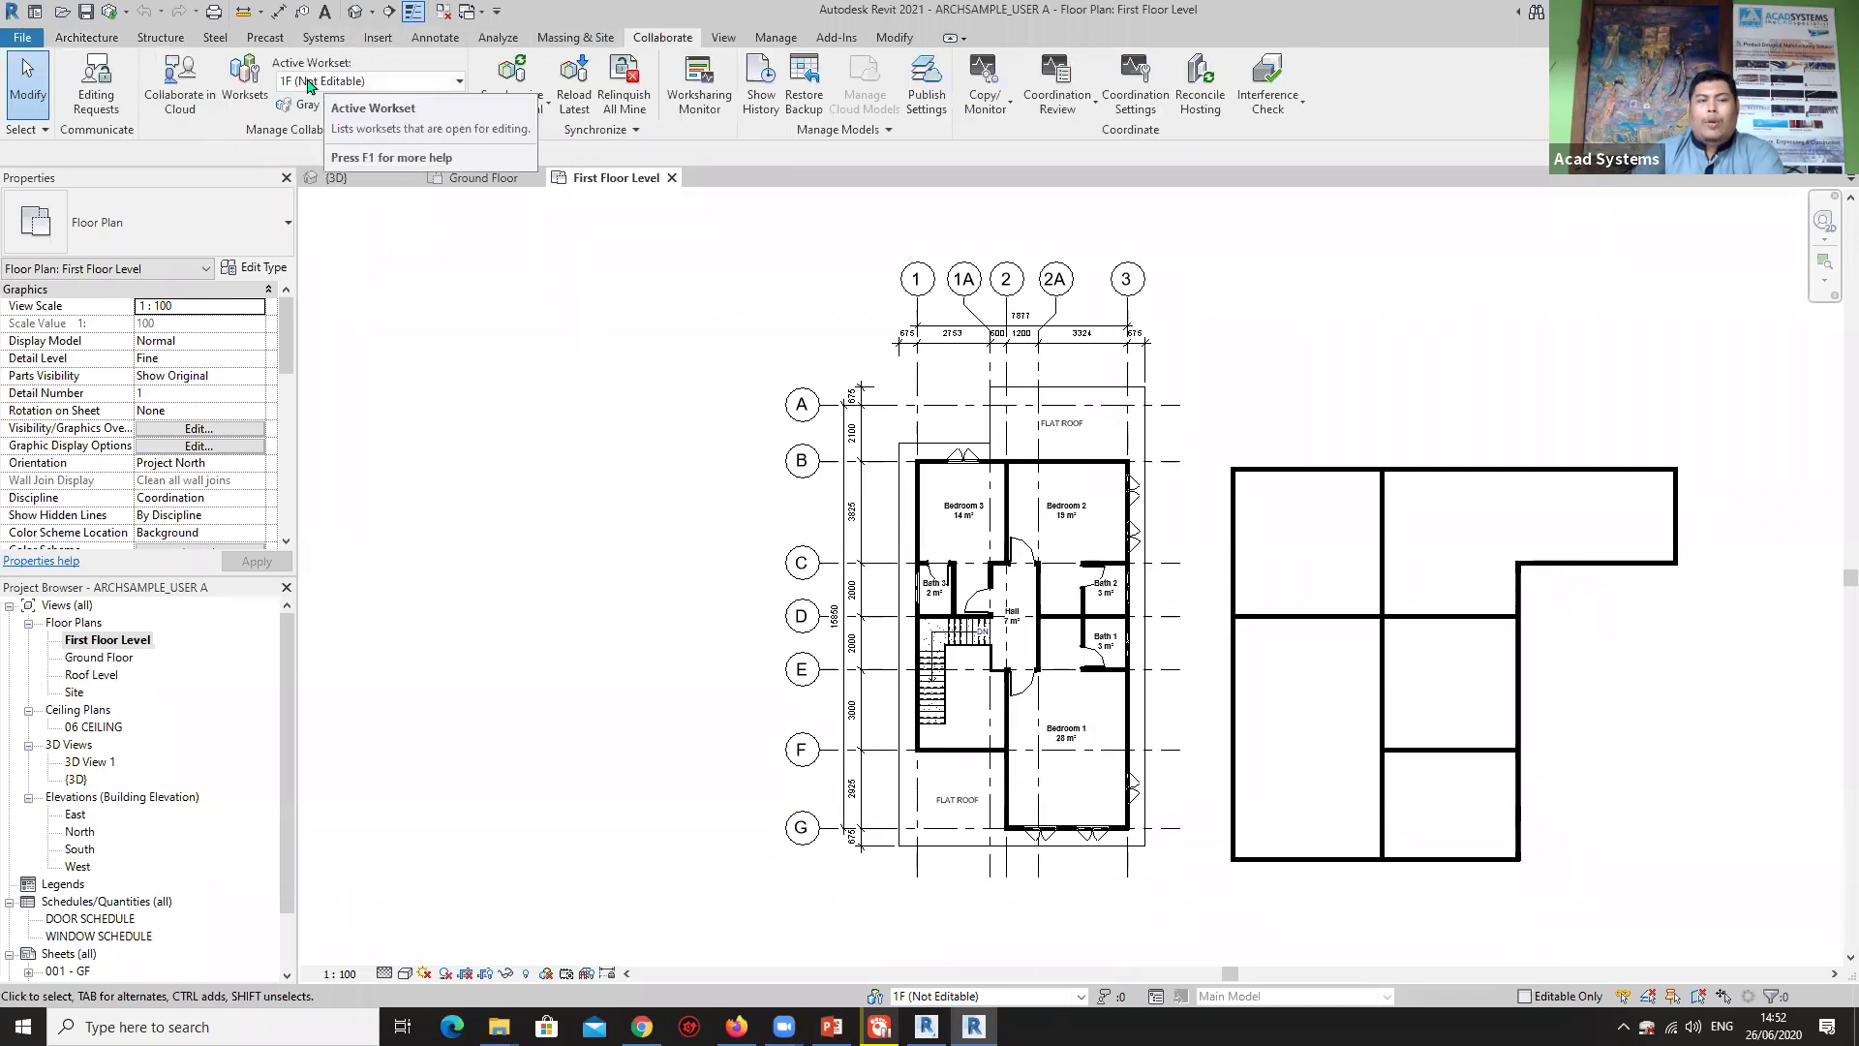
{"action": "left_click", "coordinate": [84, 39]}
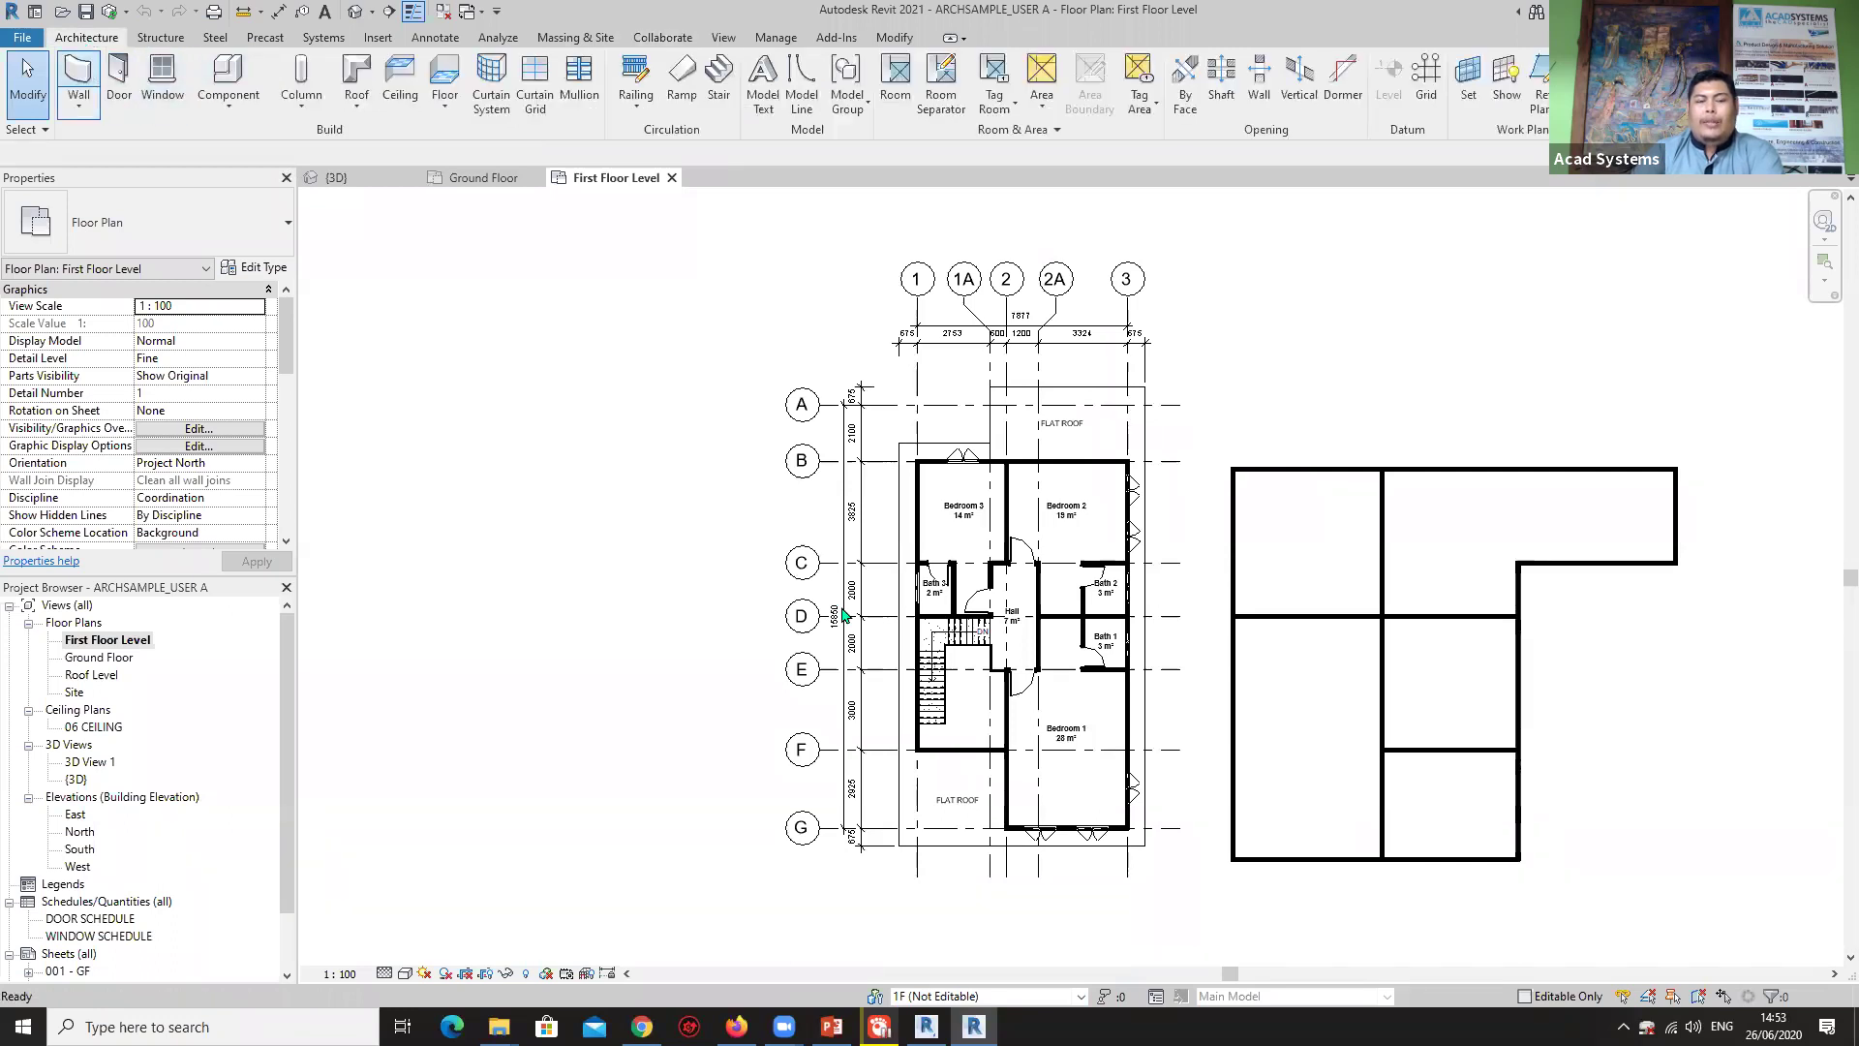
Draw a closed L-shaped wall loop with 5000, 5200 and 4500 segments left of the house.
{"action": "key", "text": "w"}
{"action": "key", "text": "a"}
{"action": "left_click", "coordinate": [709, 485]}
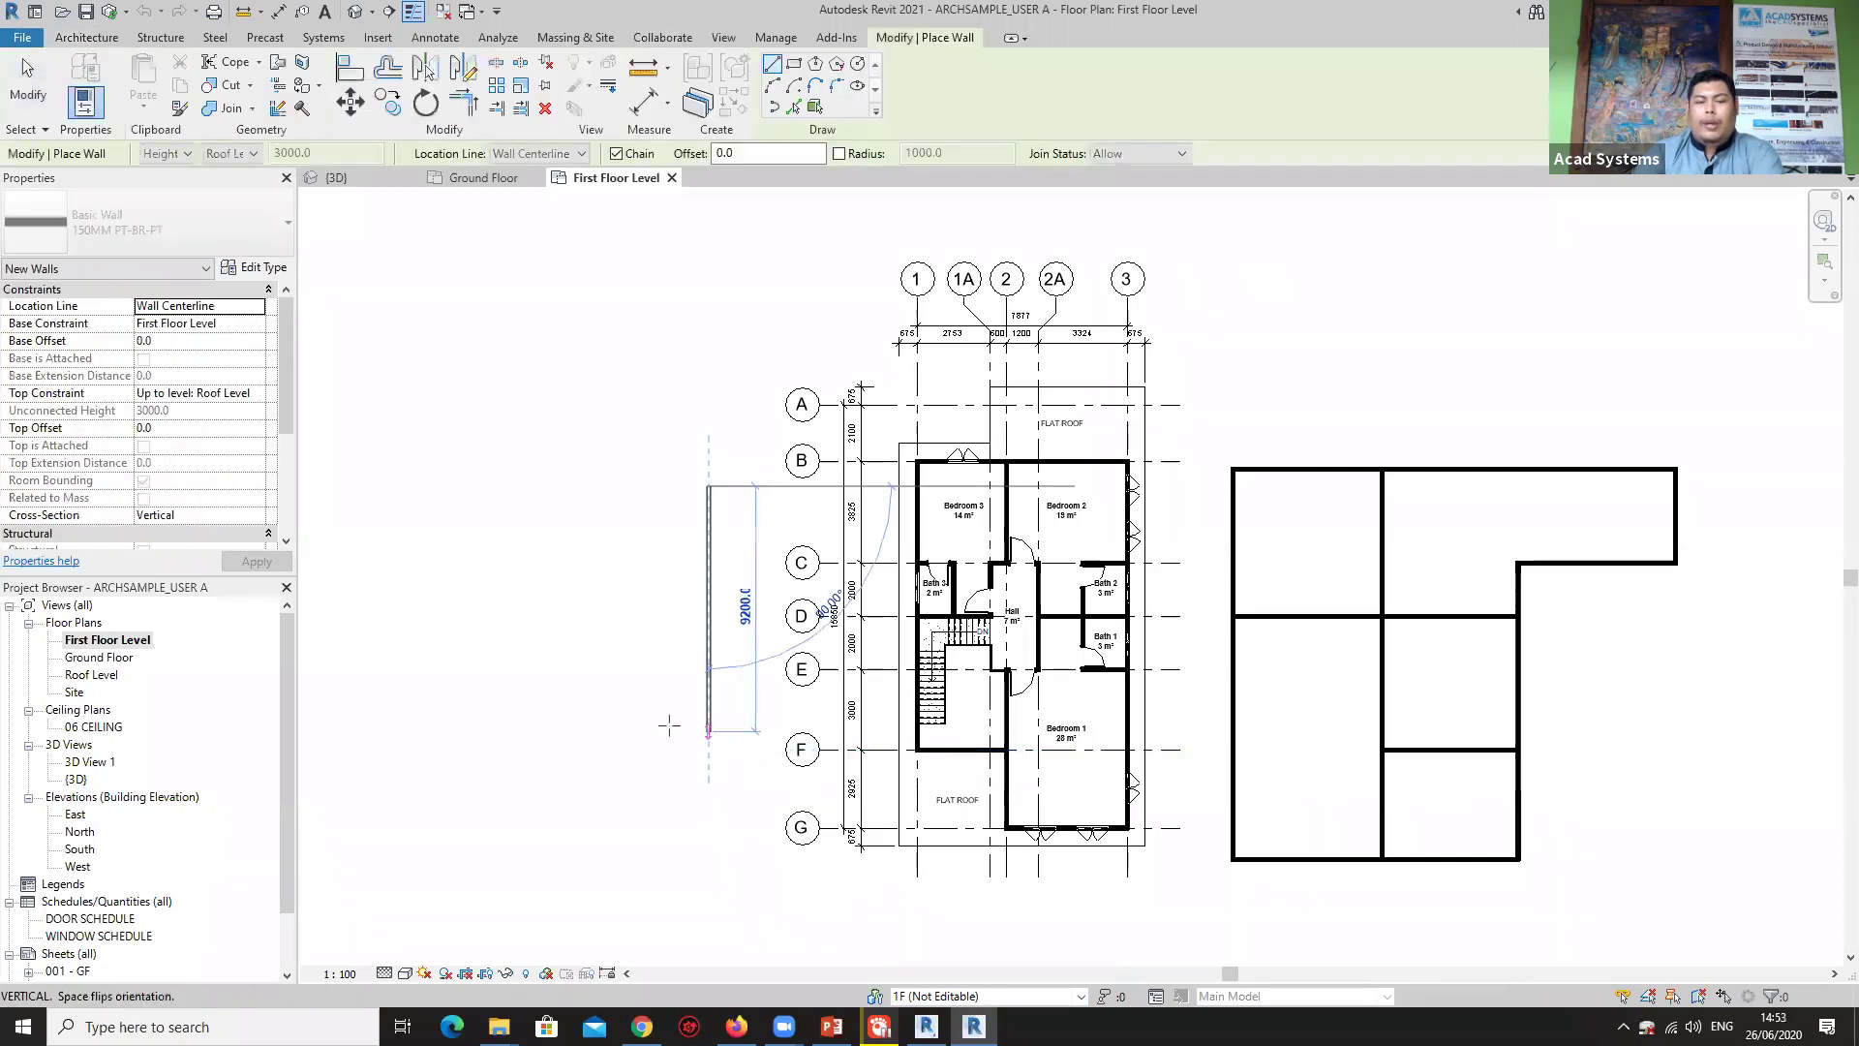
{"action": "left_click", "coordinate": [669, 727]}
{"action": "left_click", "coordinate": [557, 731]}
{"action": "left_click", "coordinate": [557, 607]}
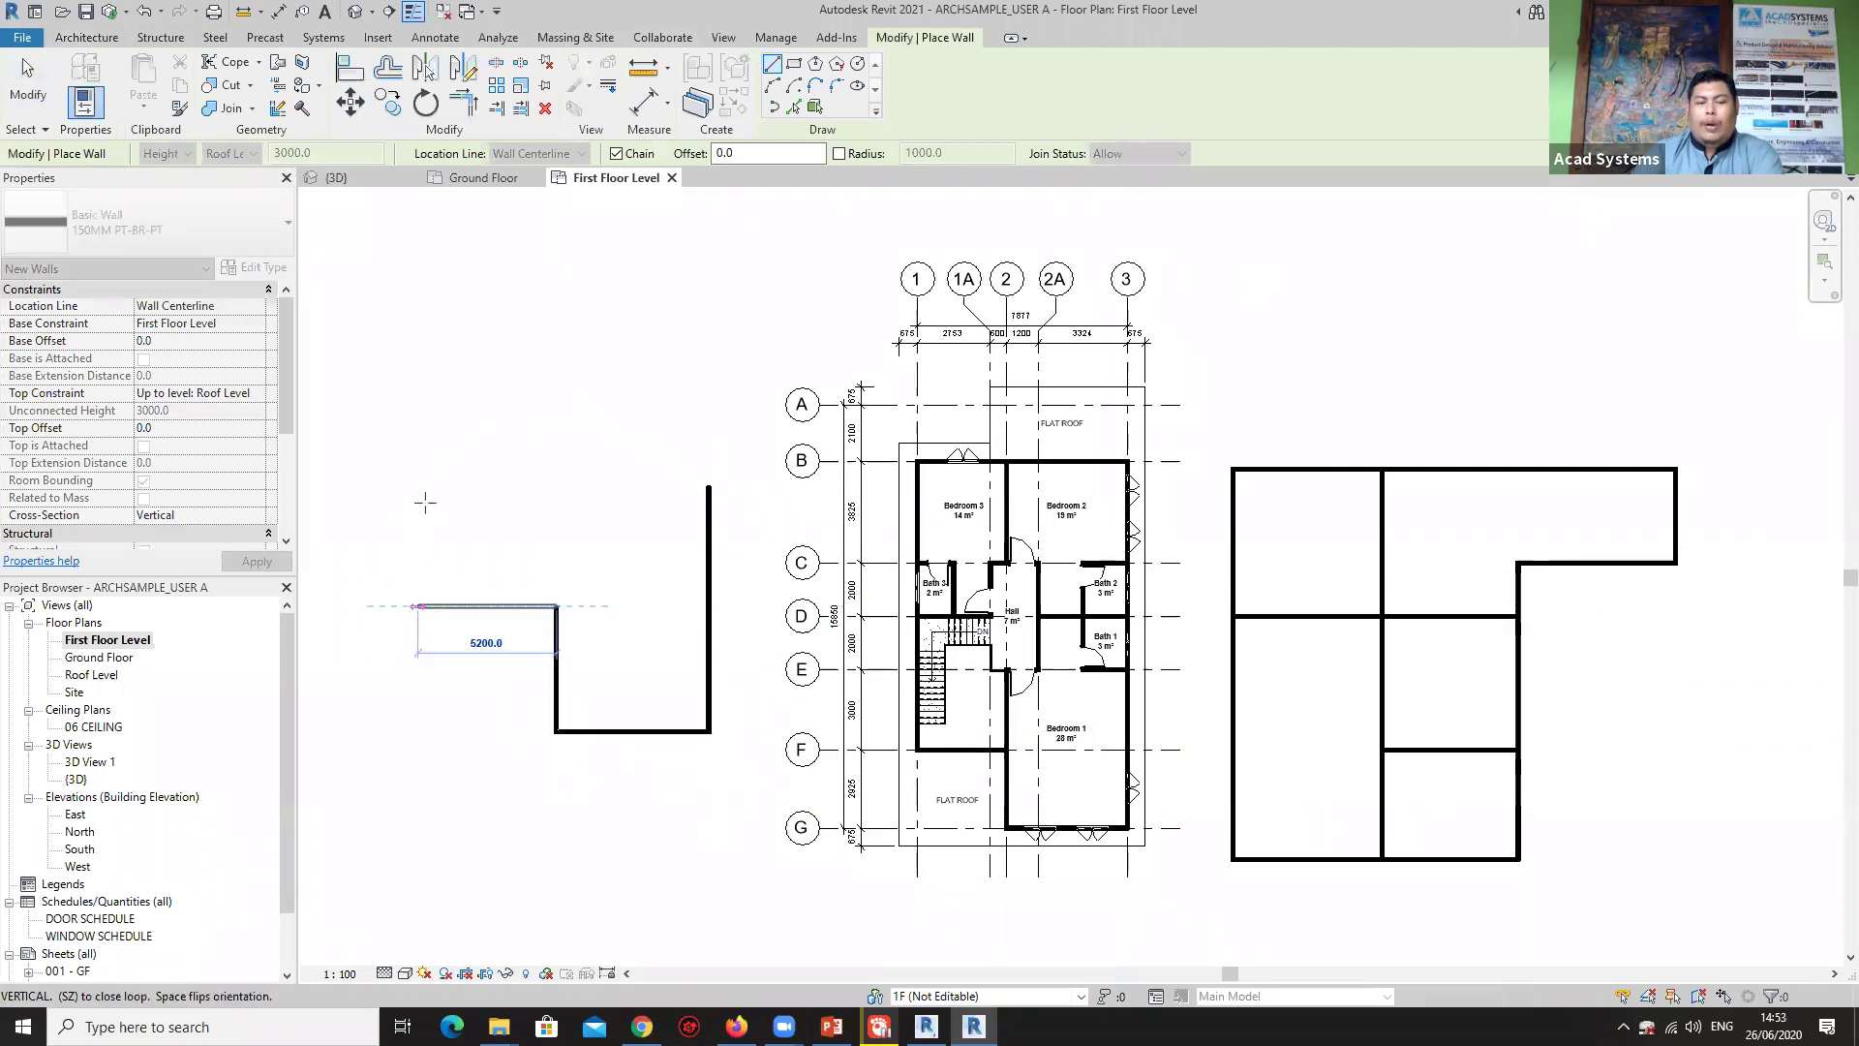
{"action": "left_click", "coordinate": [417, 606]}
{"action": "left_click", "coordinate": [417, 485]}
{"action": "left_click", "coordinate": [709, 485]}
{"action": "key", "text": "Escape"}
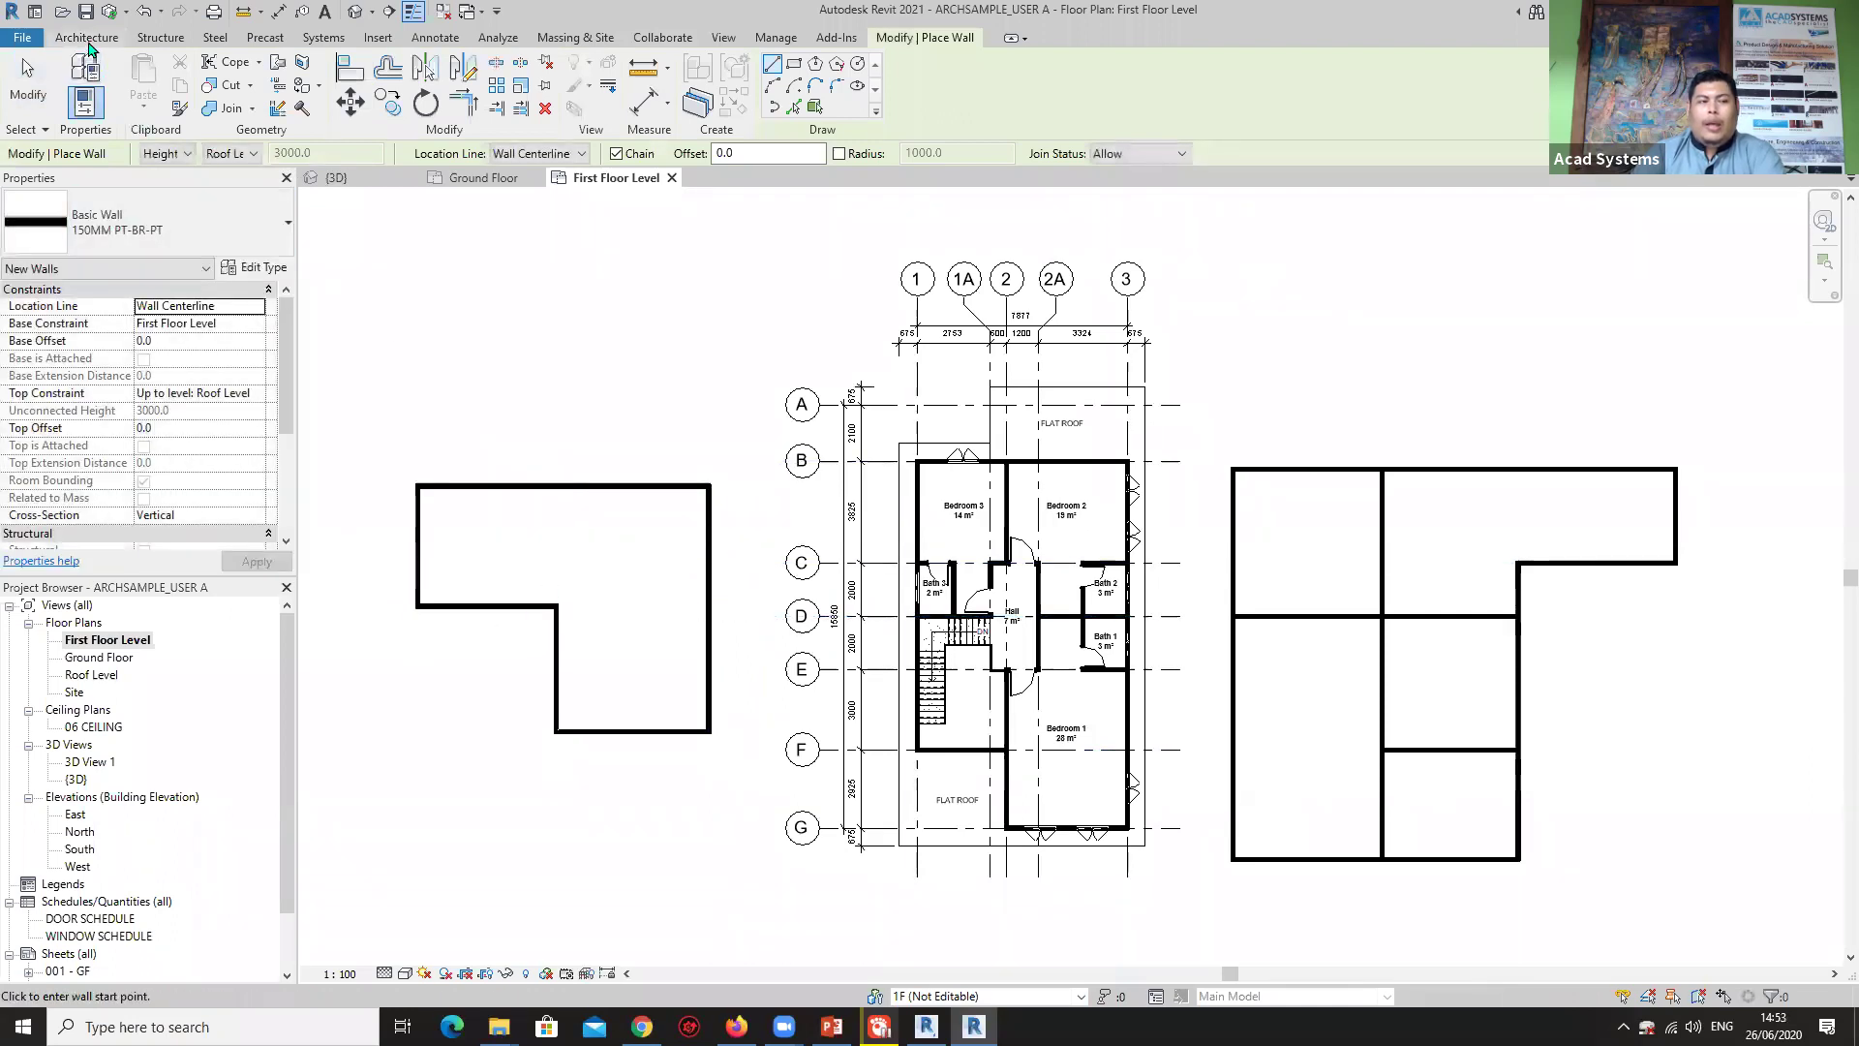
Place M_Window-Awning-Double-Horizontal 1200x450mm windows in the new walls.
{"action": "left_click", "coordinate": [88, 37]}
{"action": "left_click", "coordinate": [165, 81]}
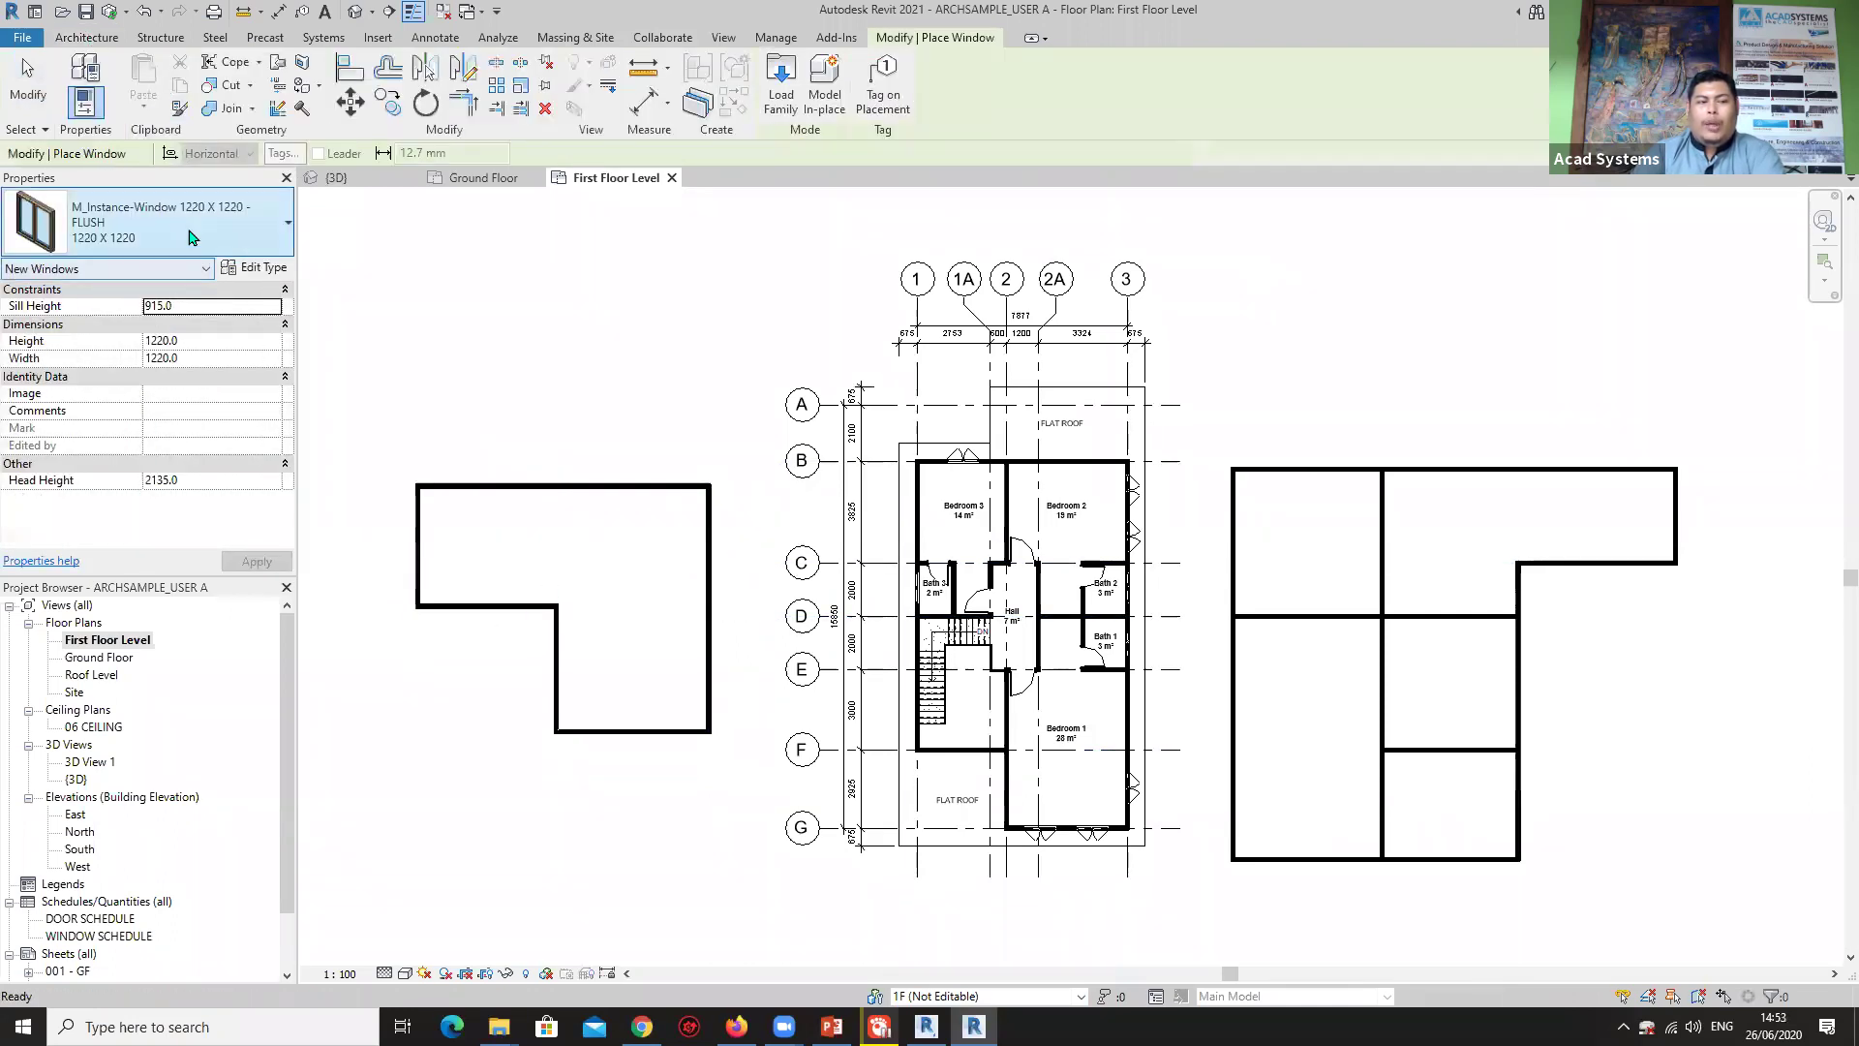
{"action": "left_click", "coordinate": [192, 237]}
{"action": "left_click", "coordinate": [192, 237]}
{"action": "left_click", "coordinate": [192, 237]}
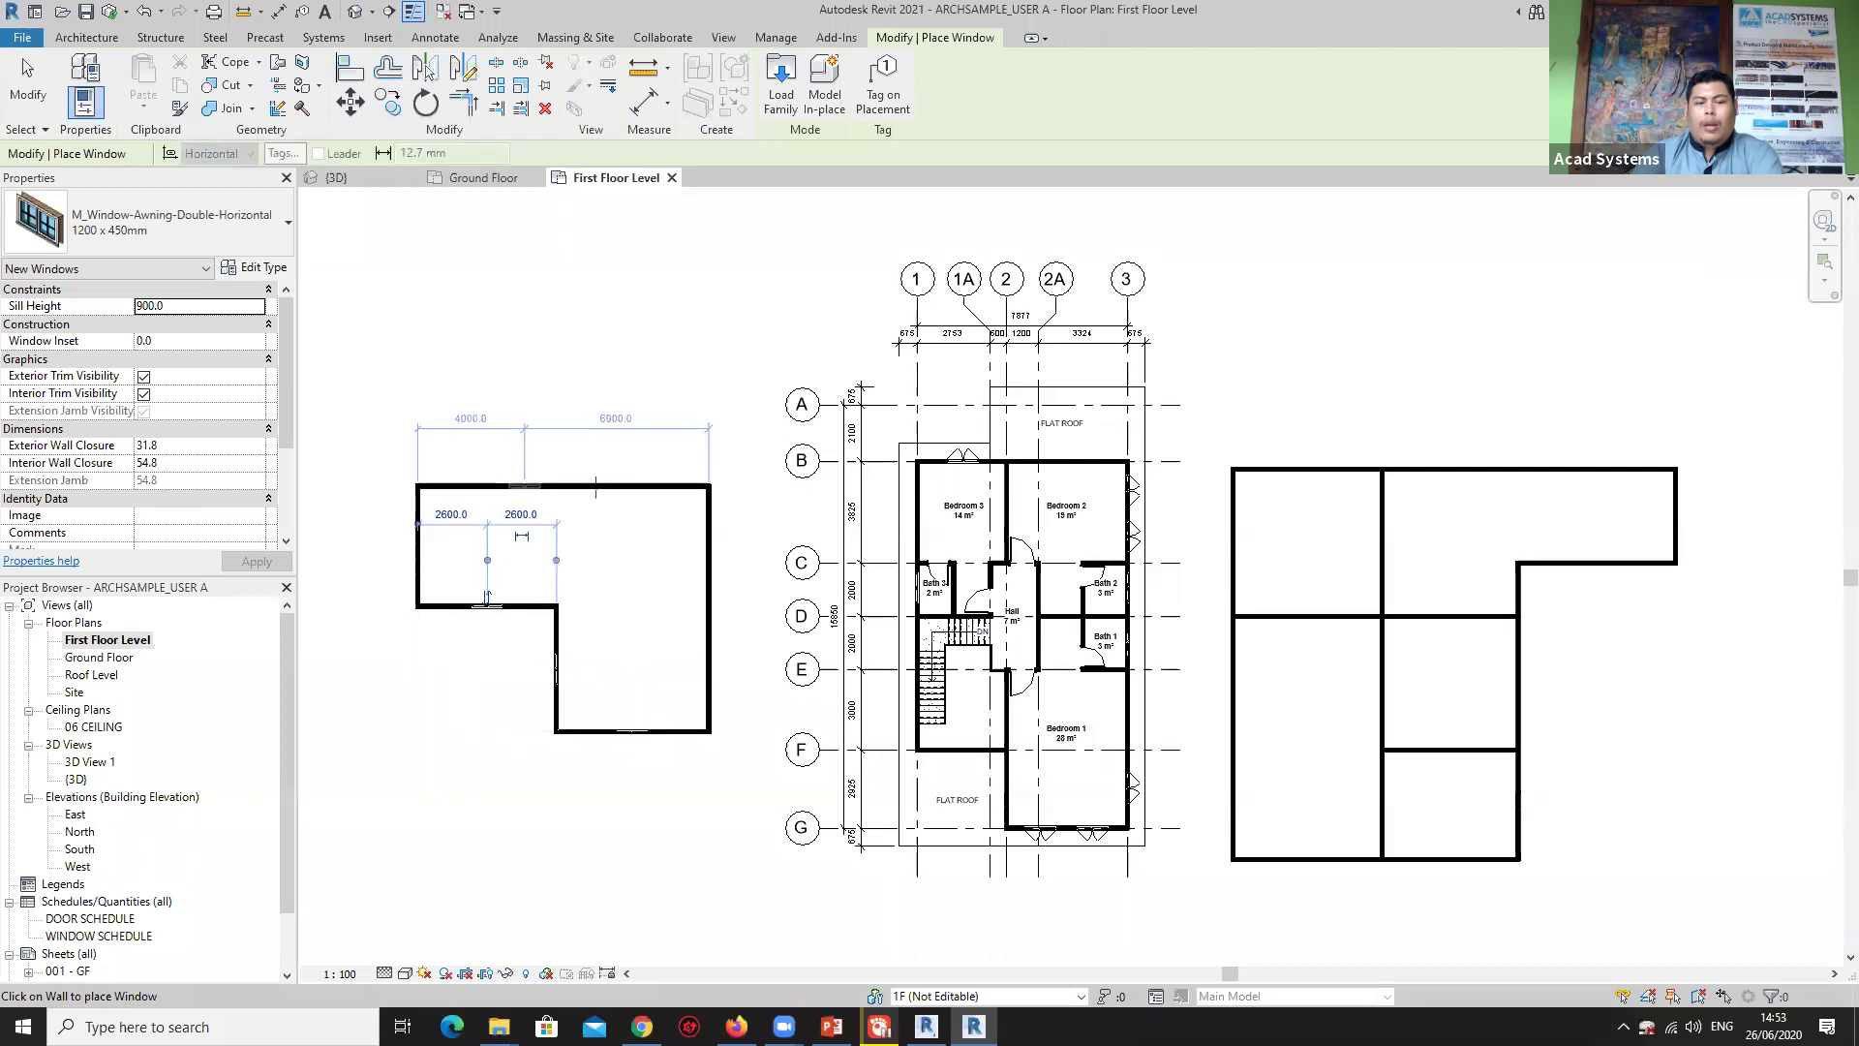
{"action": "key", "text": "Escape"}
{"action": "key", "text": "Escape"}
{"action": "left_click", "coordinate": [710, 595]}
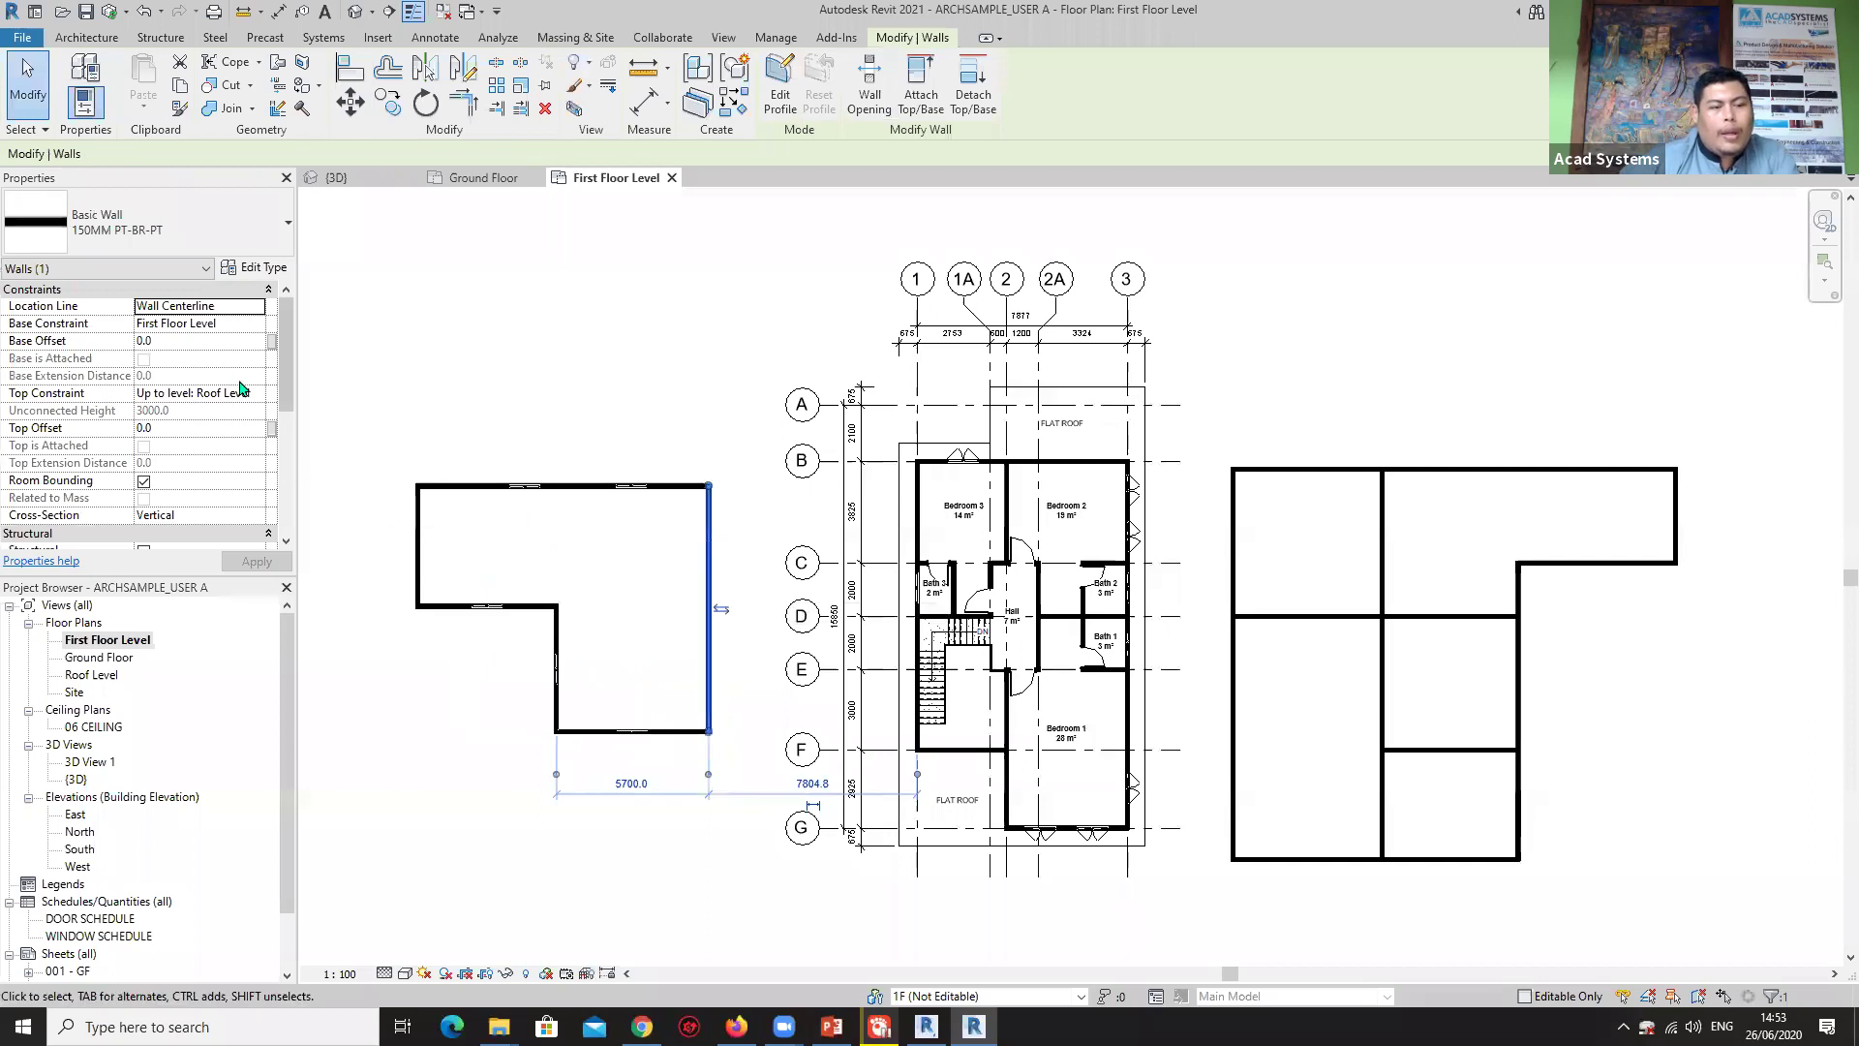
{"action": "left_click", "coordinate": [606, 419]}
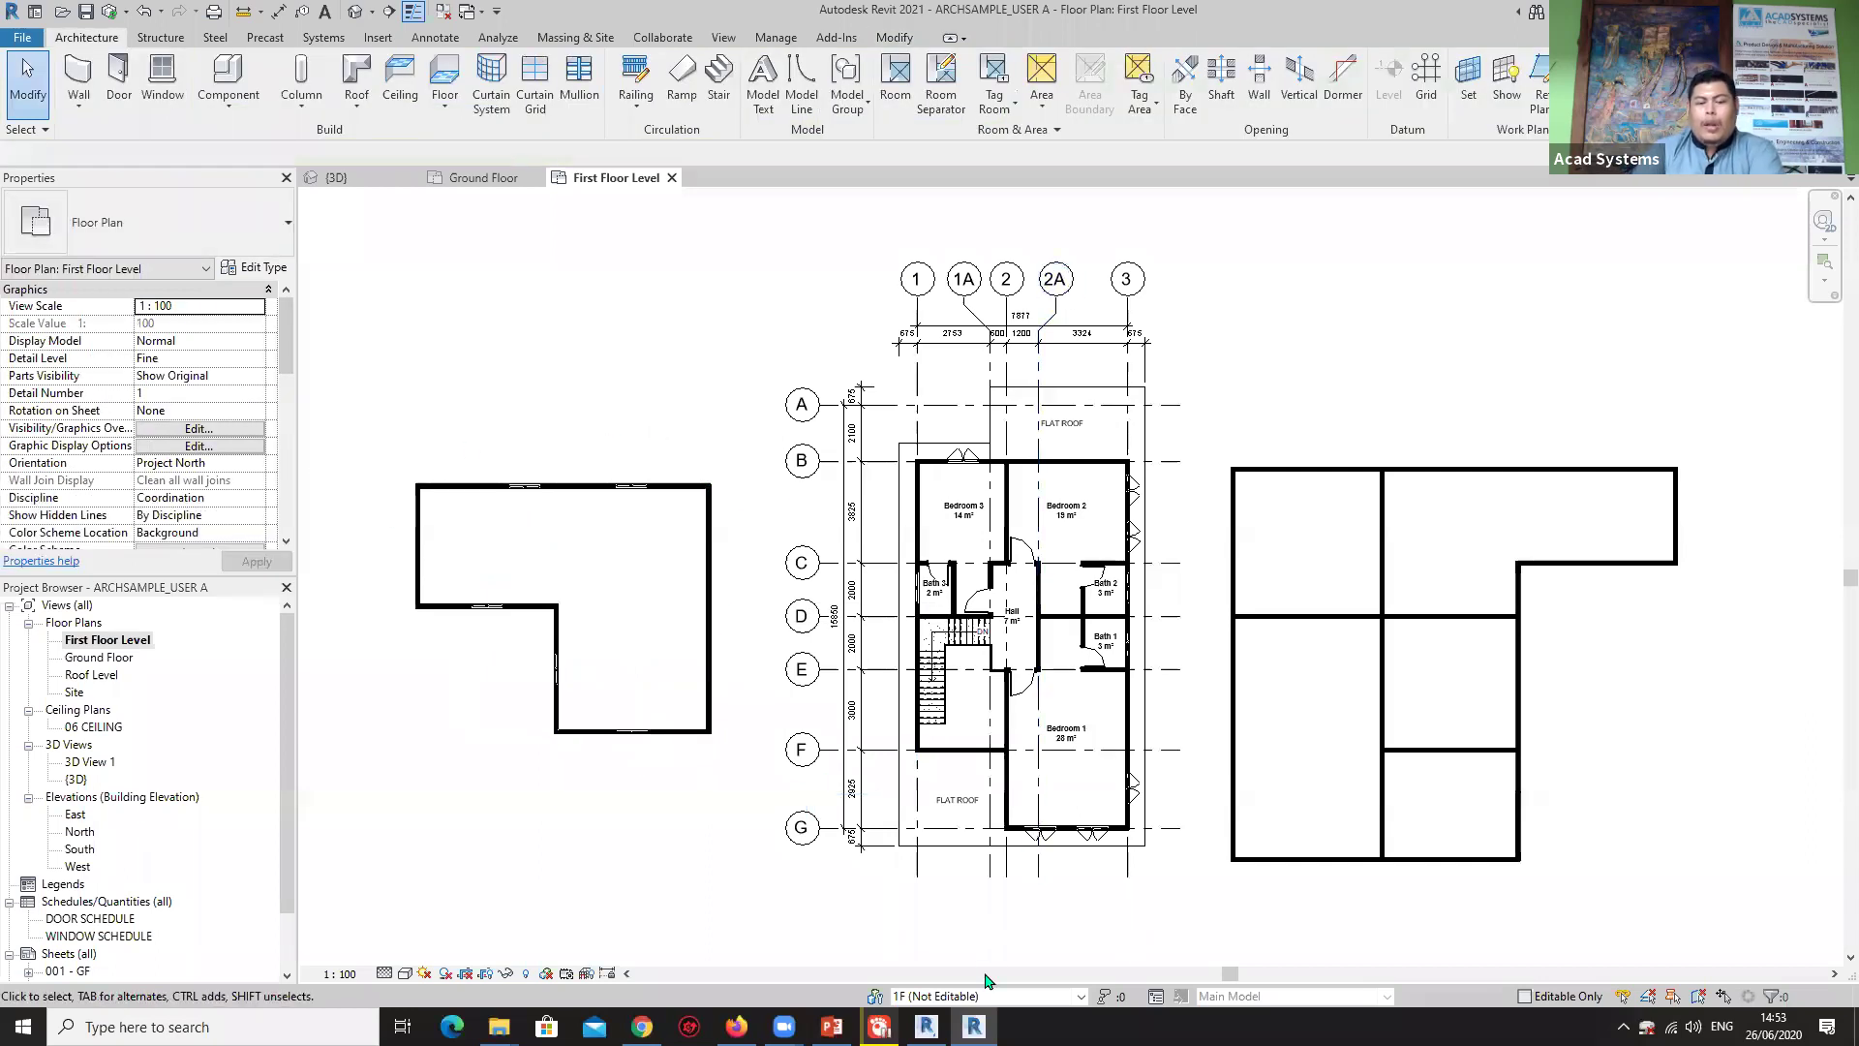
Switch to the default 3D view and orbit to see the new walls.
{"action": "left_click", "coordinate": [354, 11]}
{"action": "middle_click_drag", "start_coordinate": [969, 547], "coordinate": [872, 552], "text": "shift"}
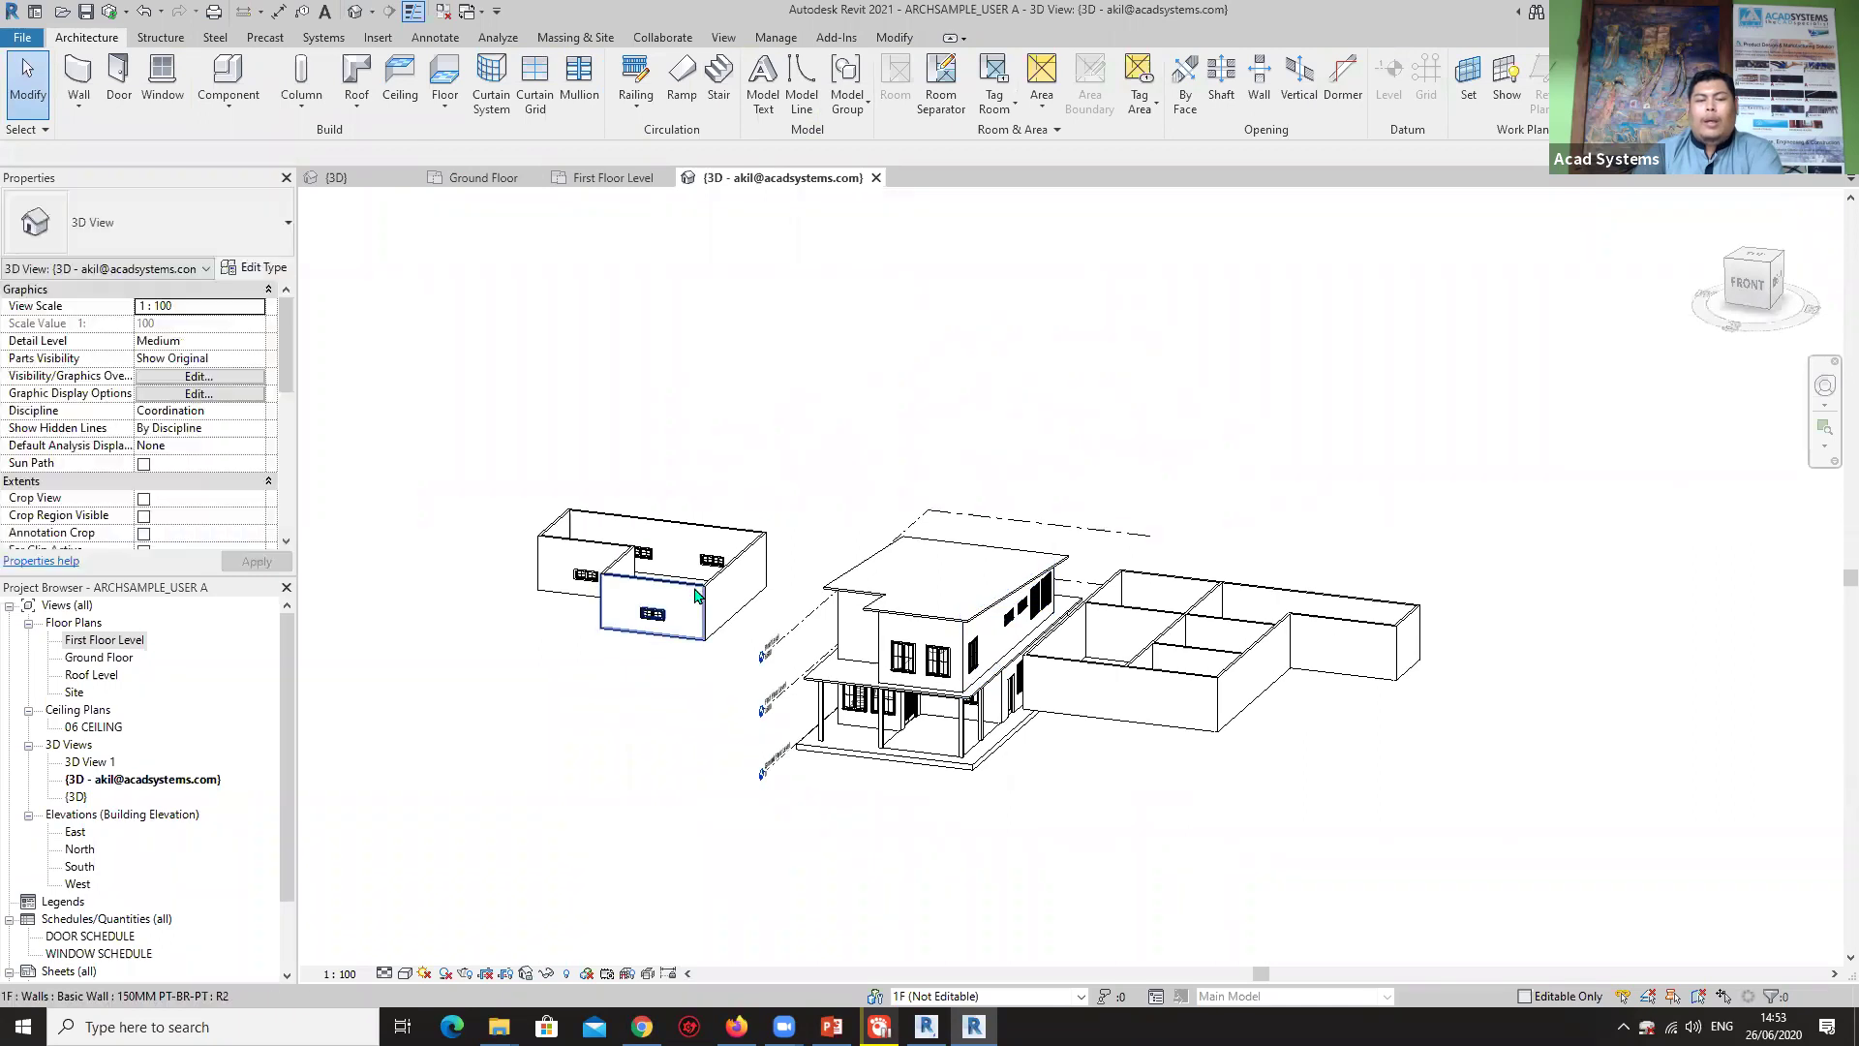
{"action": "scroll", "coordinate": [736, 572], "scroll_direction": "up", "scroll_amount": 2}
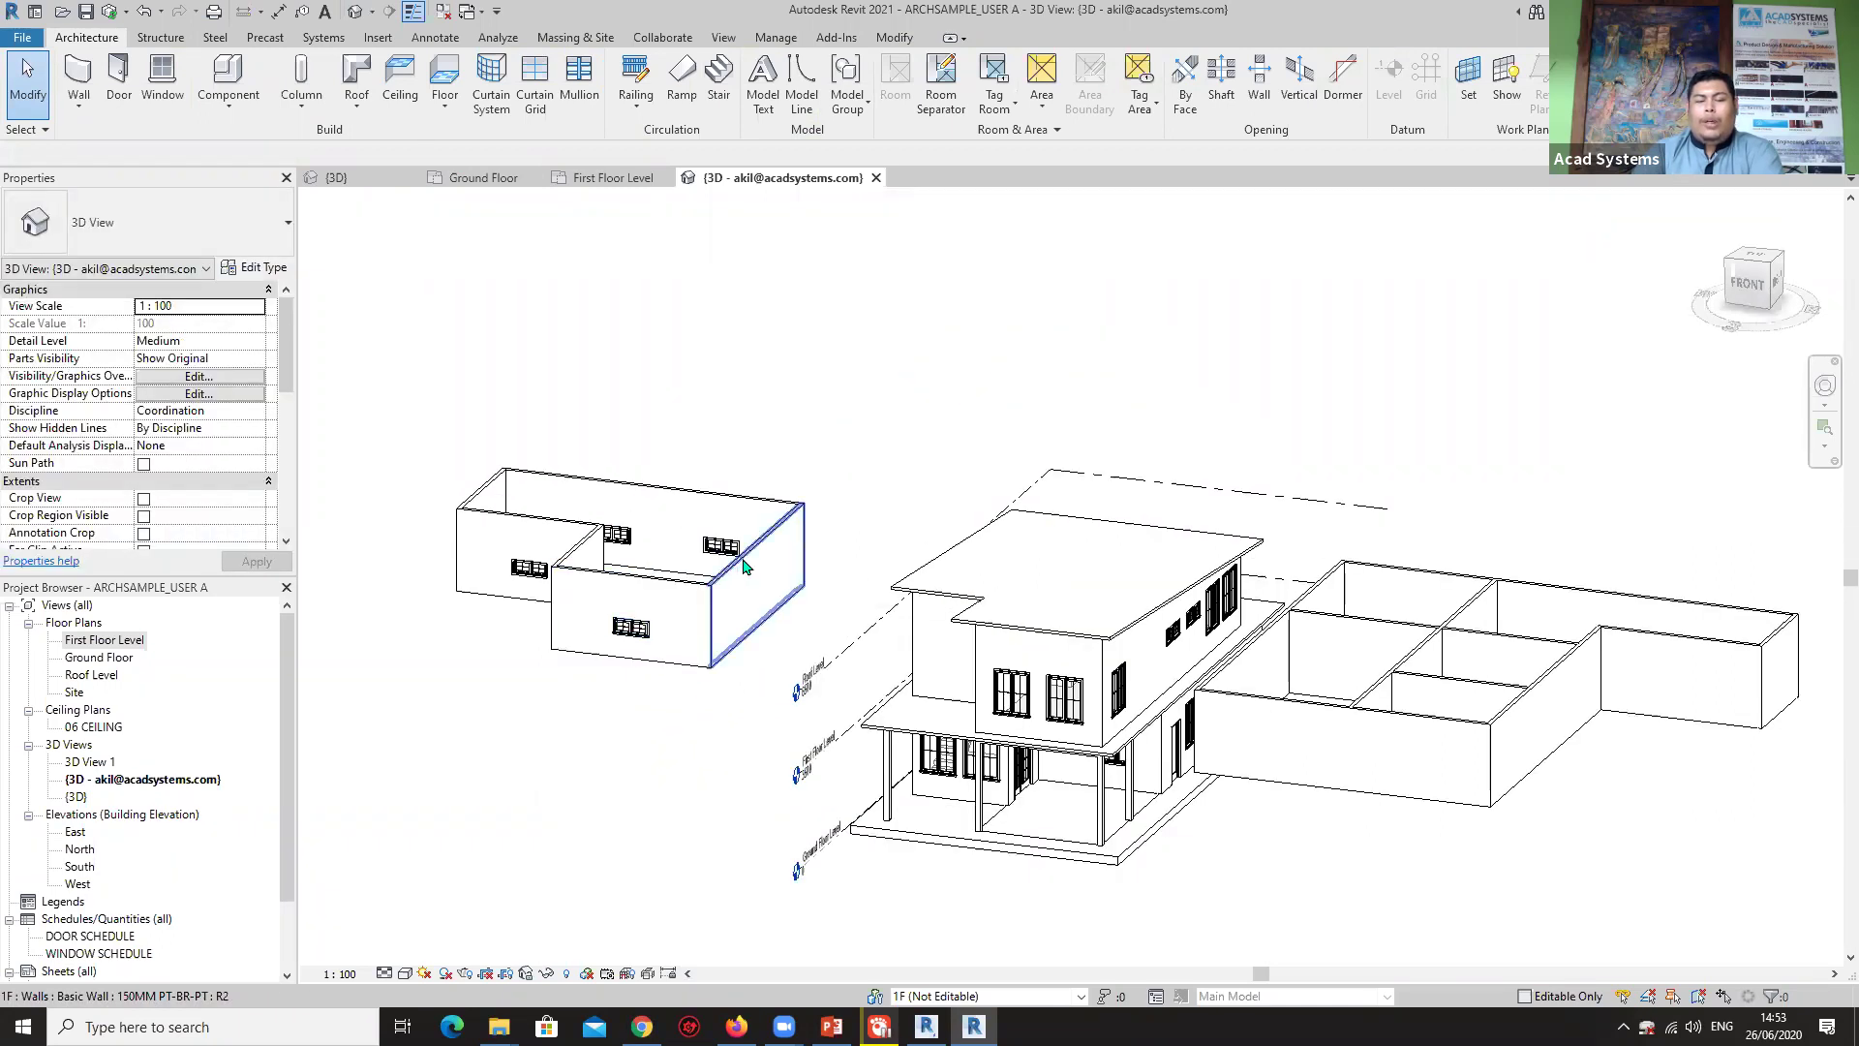
Synchronize with central with Compact Central Model checked, then save the local file.
{"action": "left_click", "coordinate": [665, 38]}
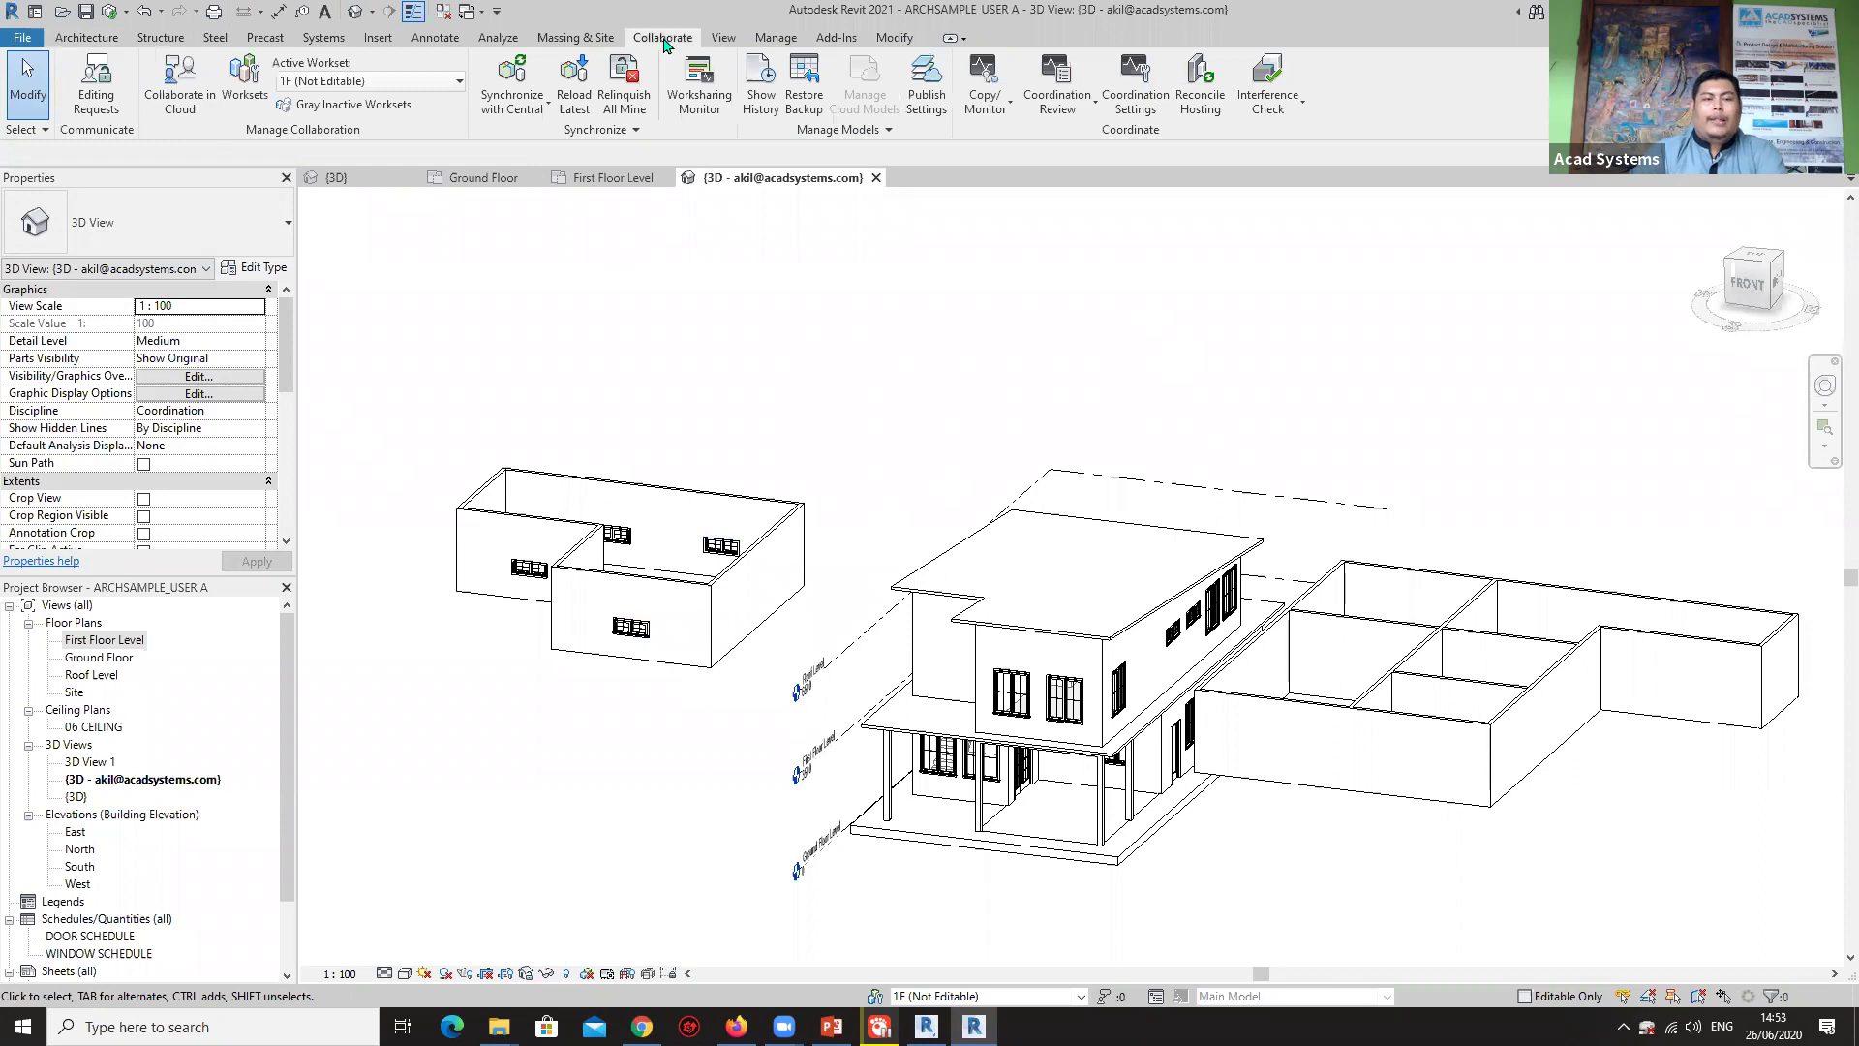
{"action": "left_click", "coordinate": [505, 113]}
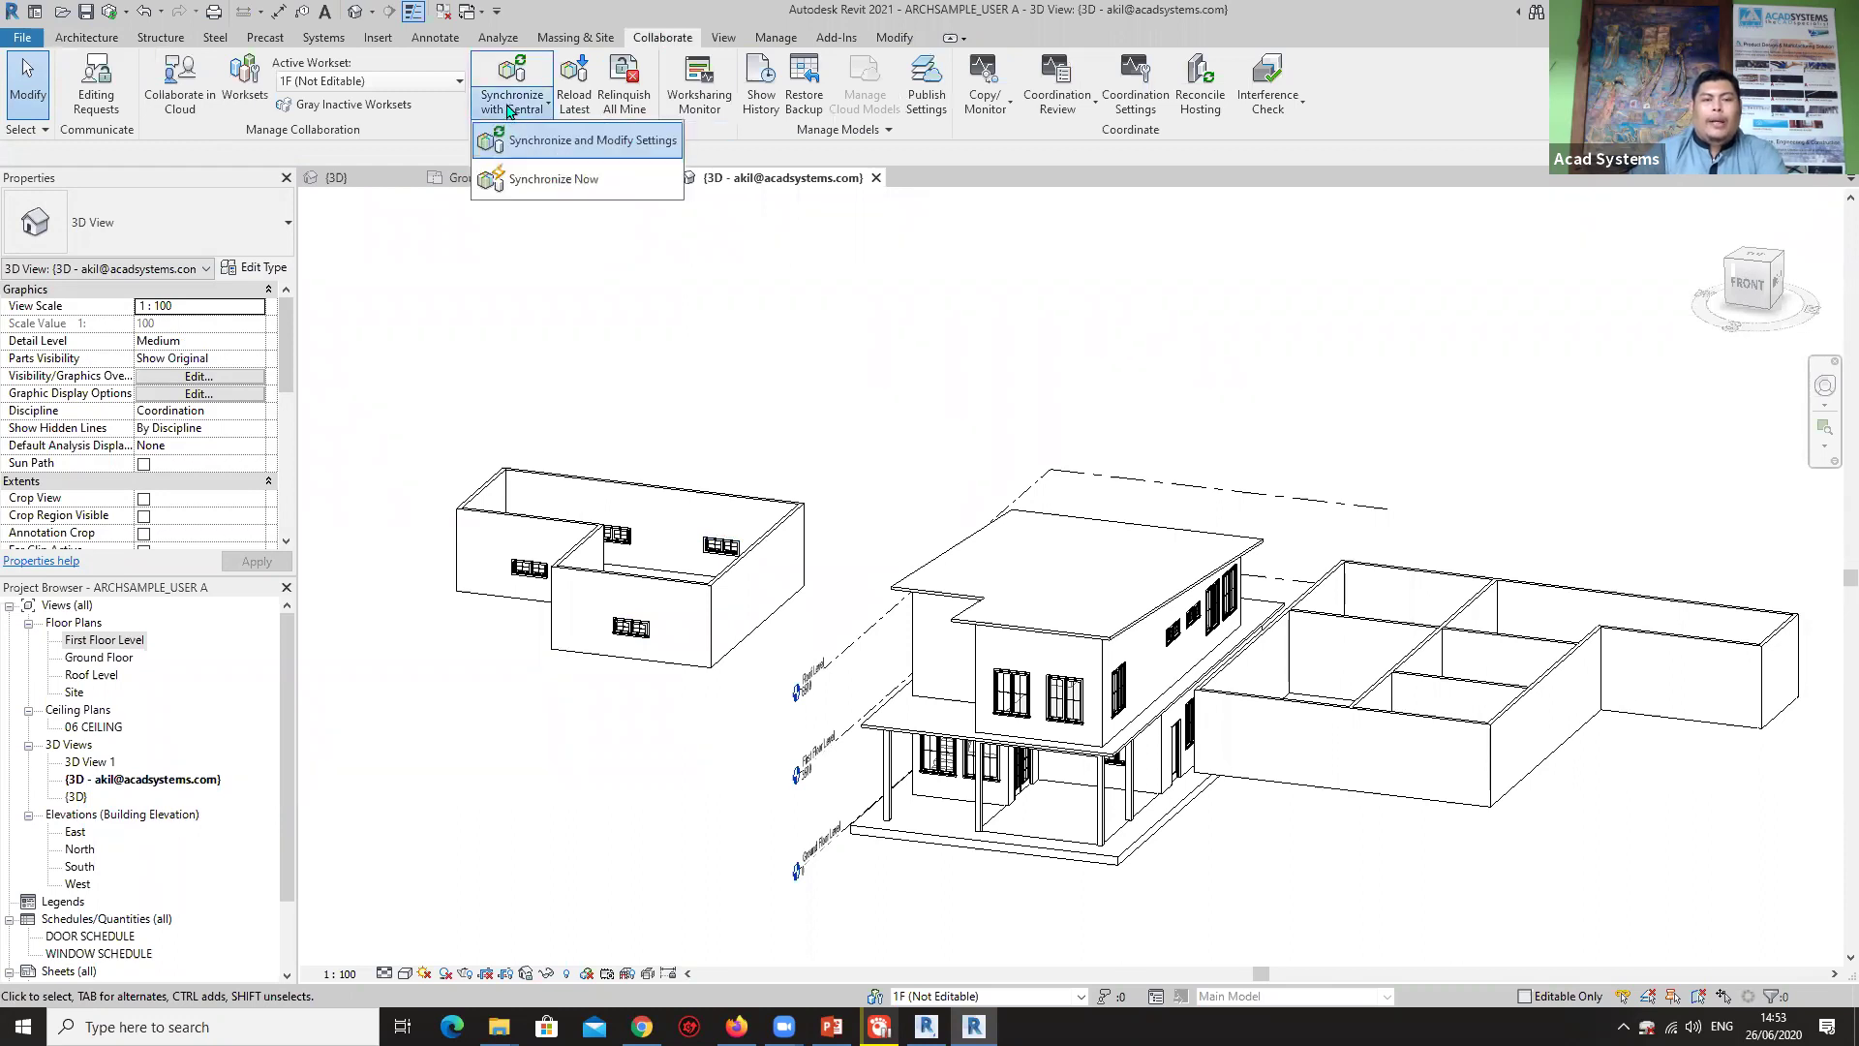
{"action": "left_click", "coordinate": [547, 140]}
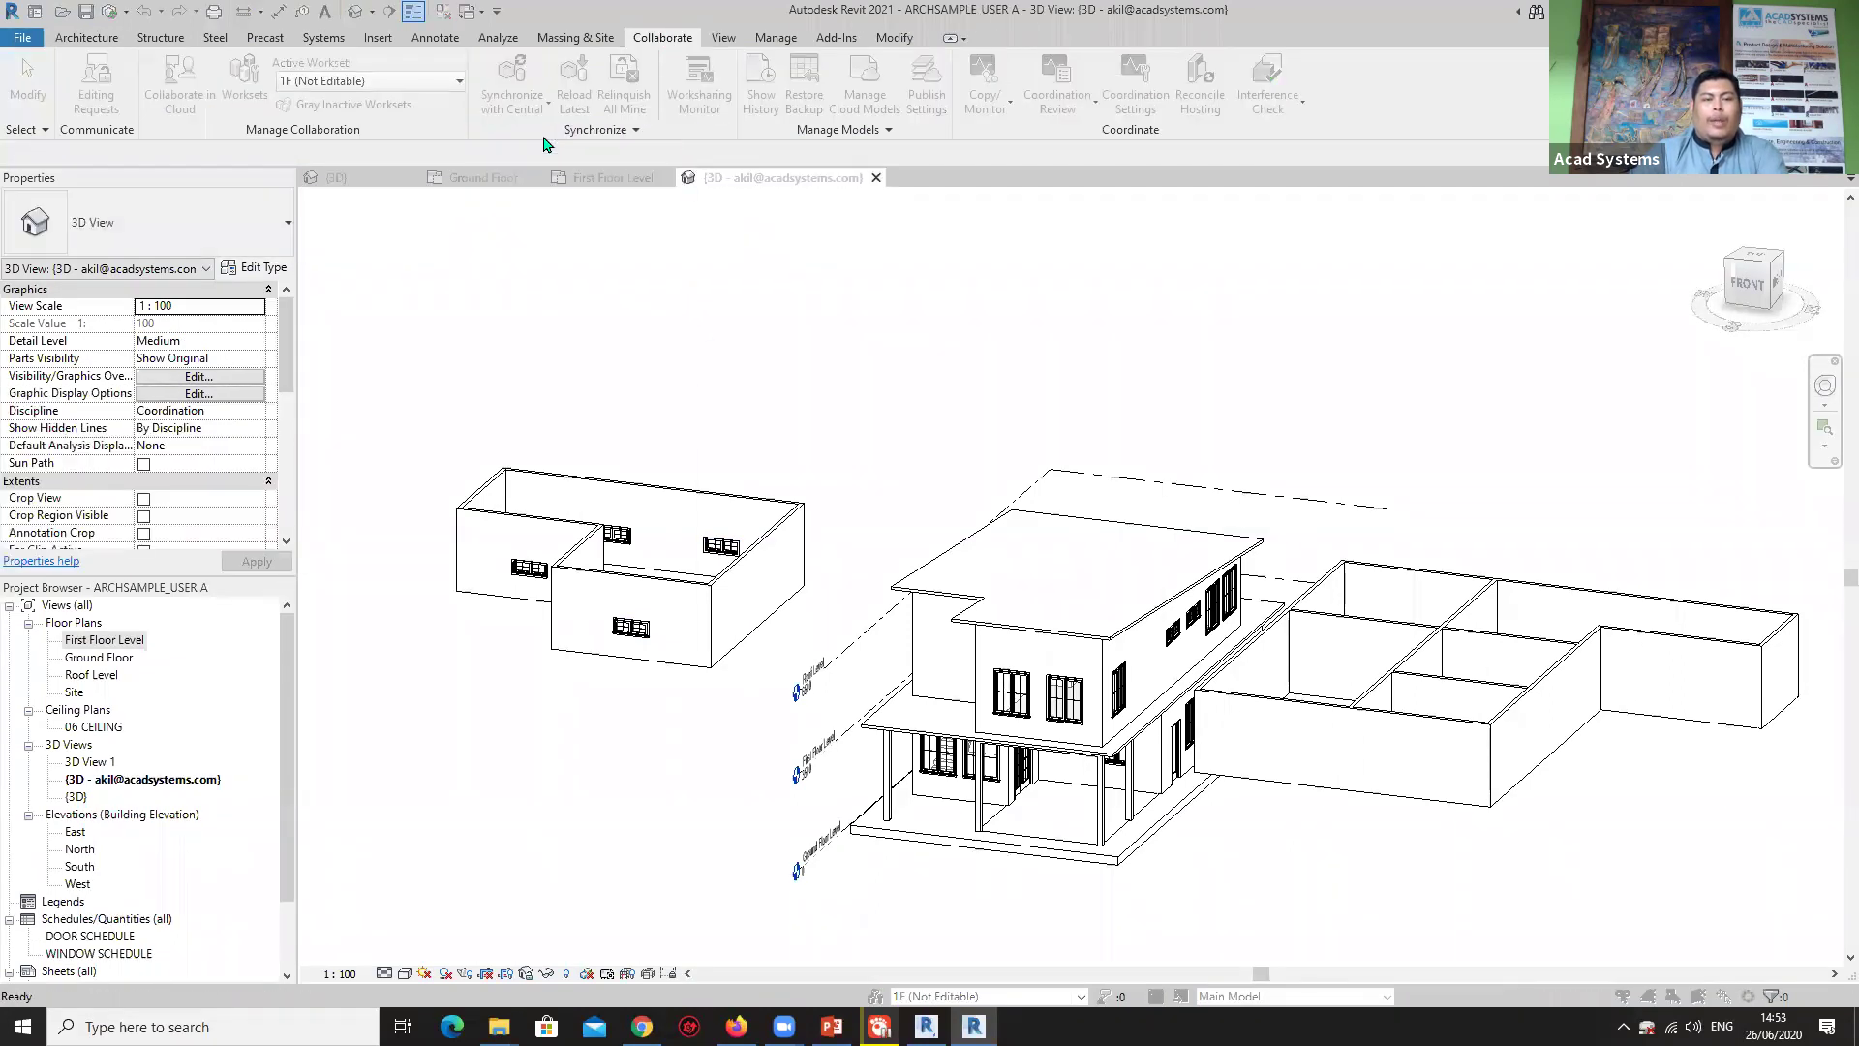
{"action": "left_click", "coordinate": [731, 439]}
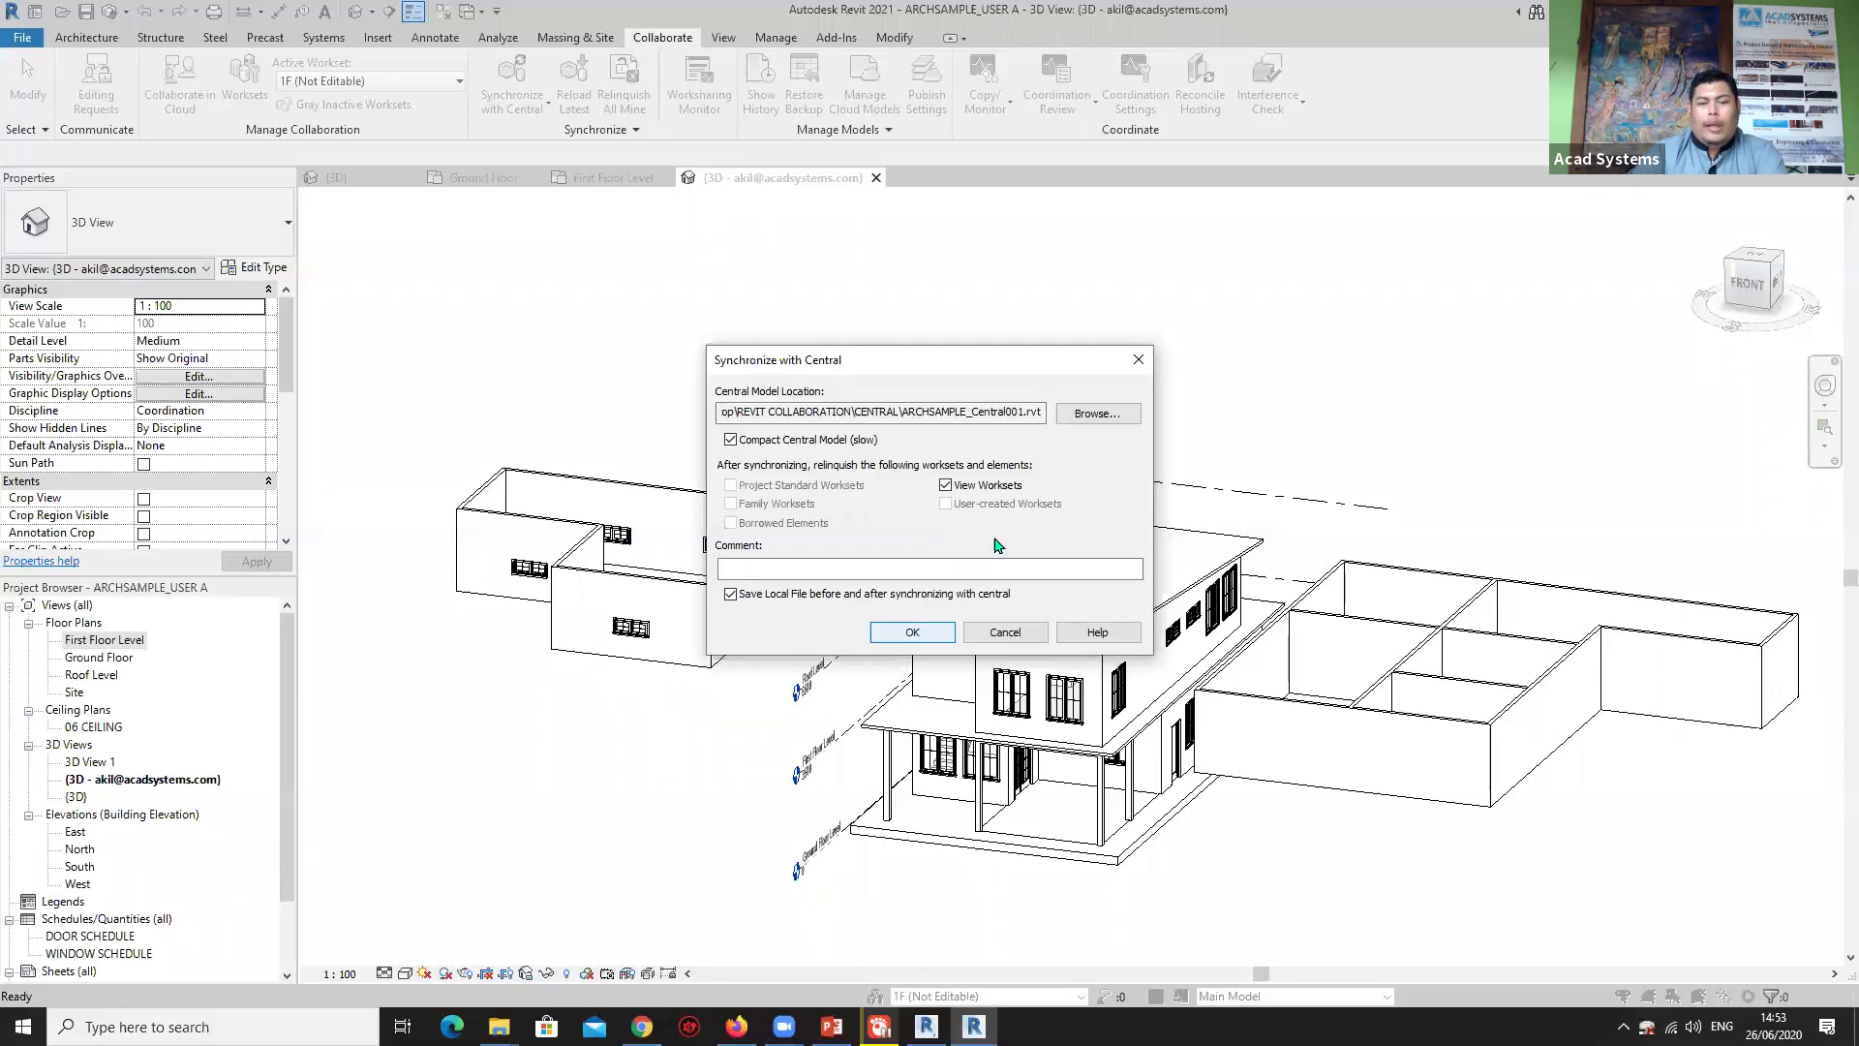
{"action": "left_click_drag", "start_coordinate": [780, 411], "coordinate": [1063, 424]}
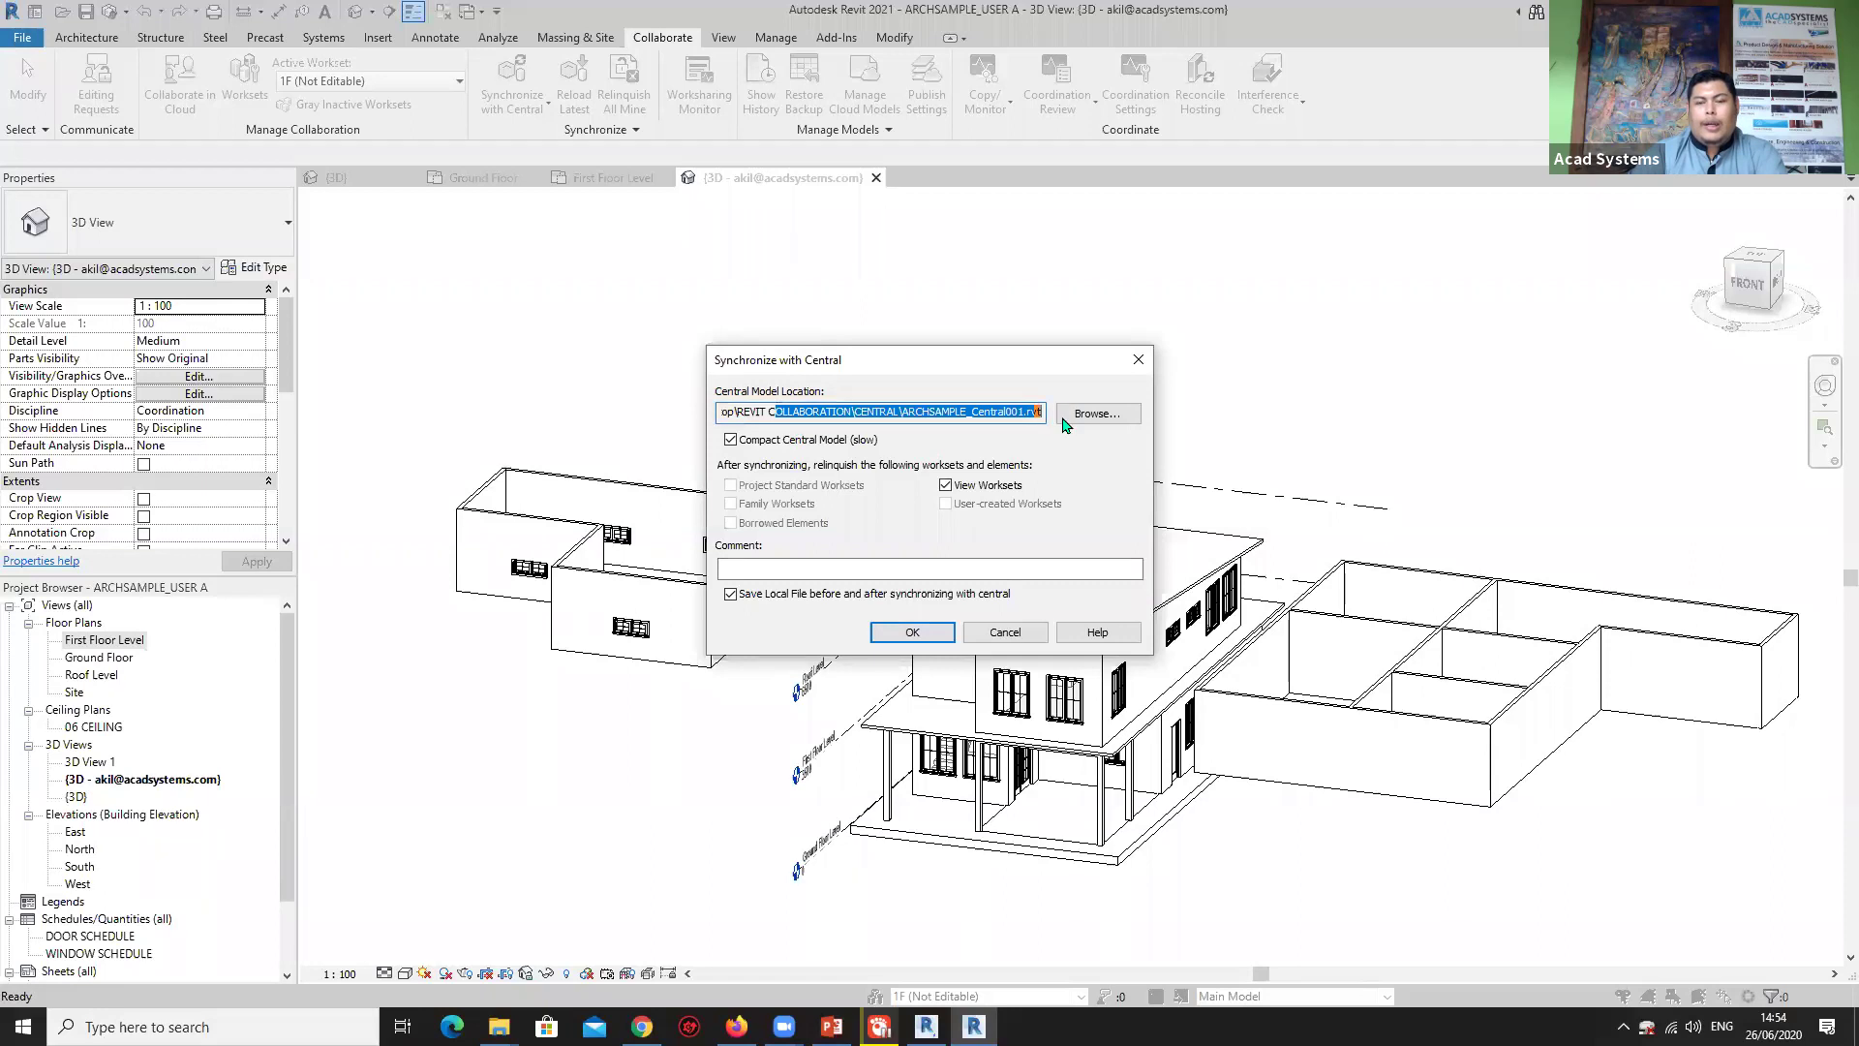
{"action": "left_click", "coordinate": [985, 415]}
{"action": "left_click", "coordinate": [931, 632]}
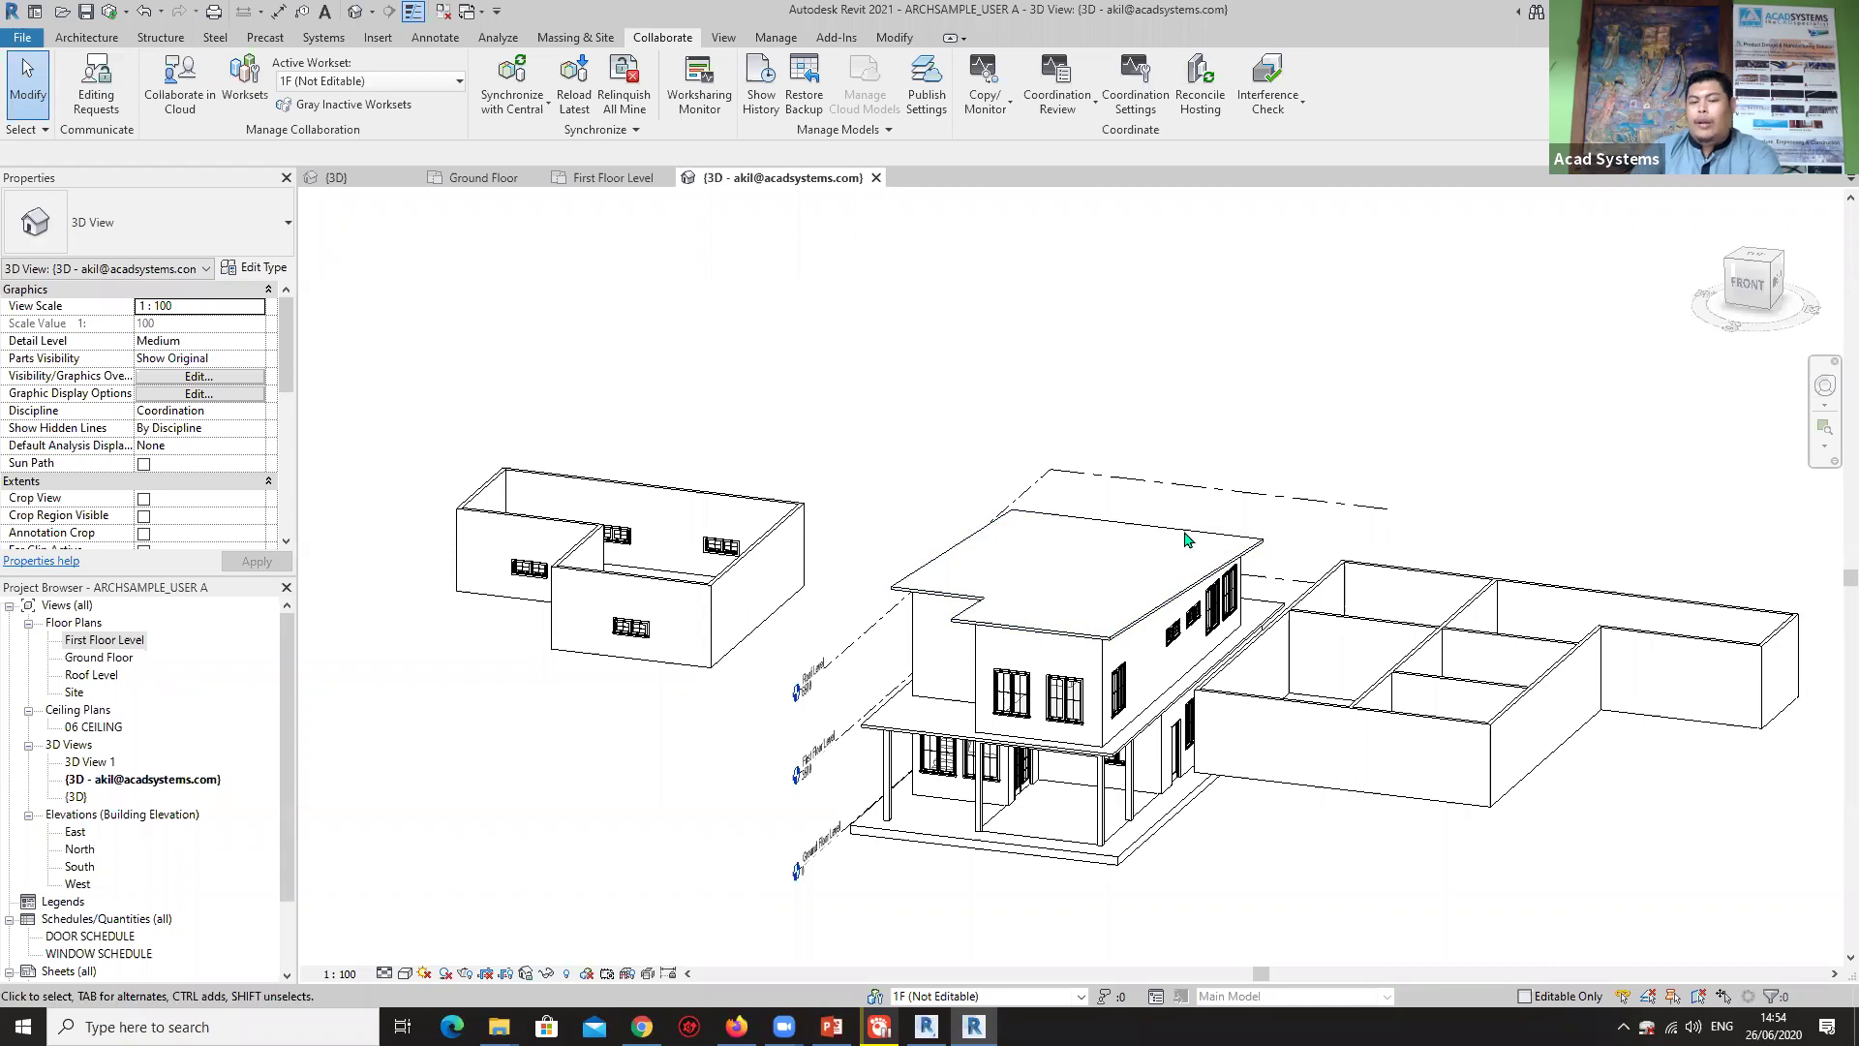
{"action": "mouse_move", "coordinate": [908, 682]}
{"action": "middle_mouse_down", "text": "shift"}
{"action": "mouse_move", "coordinate": [958, 694]}
{"action": "mouse_move", "coordinate": [912, 675]}
{"action": "middle_mouse_up", "text": "shift"}
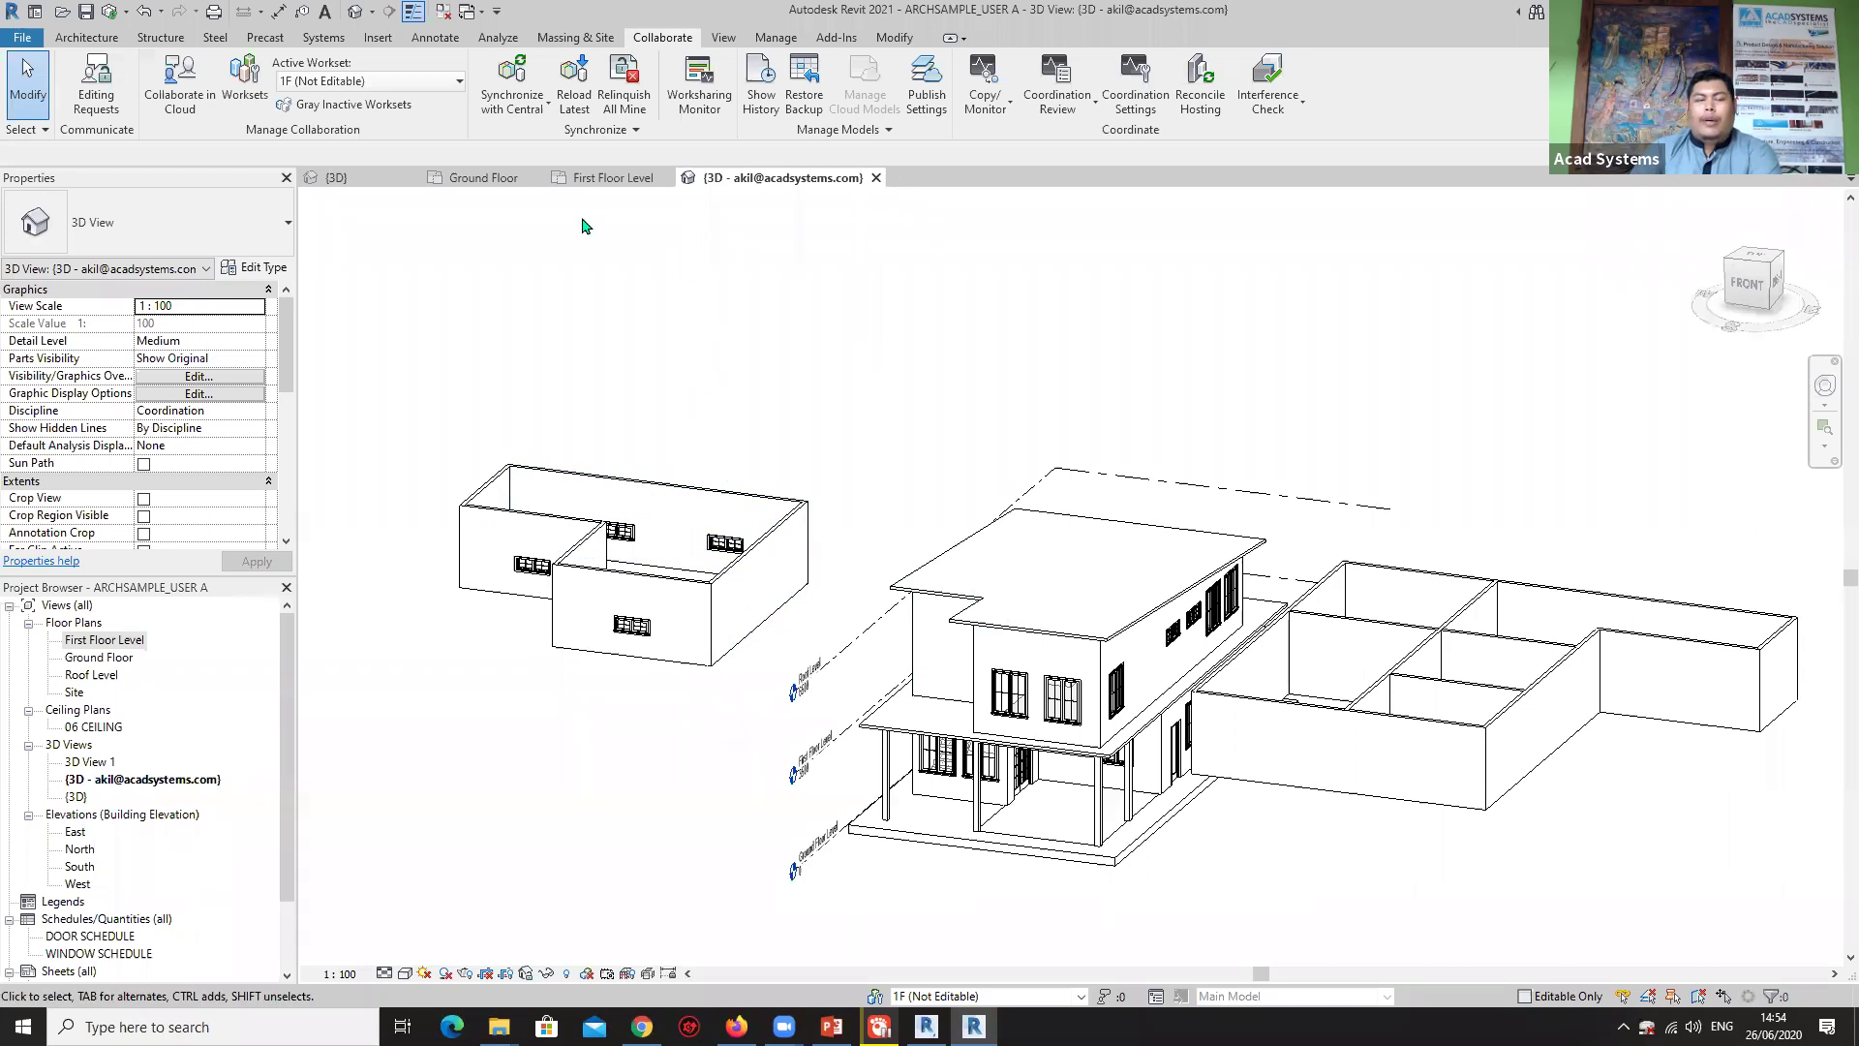
{"action": "key", "text": "ctrl+s"}
Close the 3D, First Floor Level and Ground Floor views, then browse folders in the Open dialog.
{"action": "left_click", "coordinate": [877, 178]}
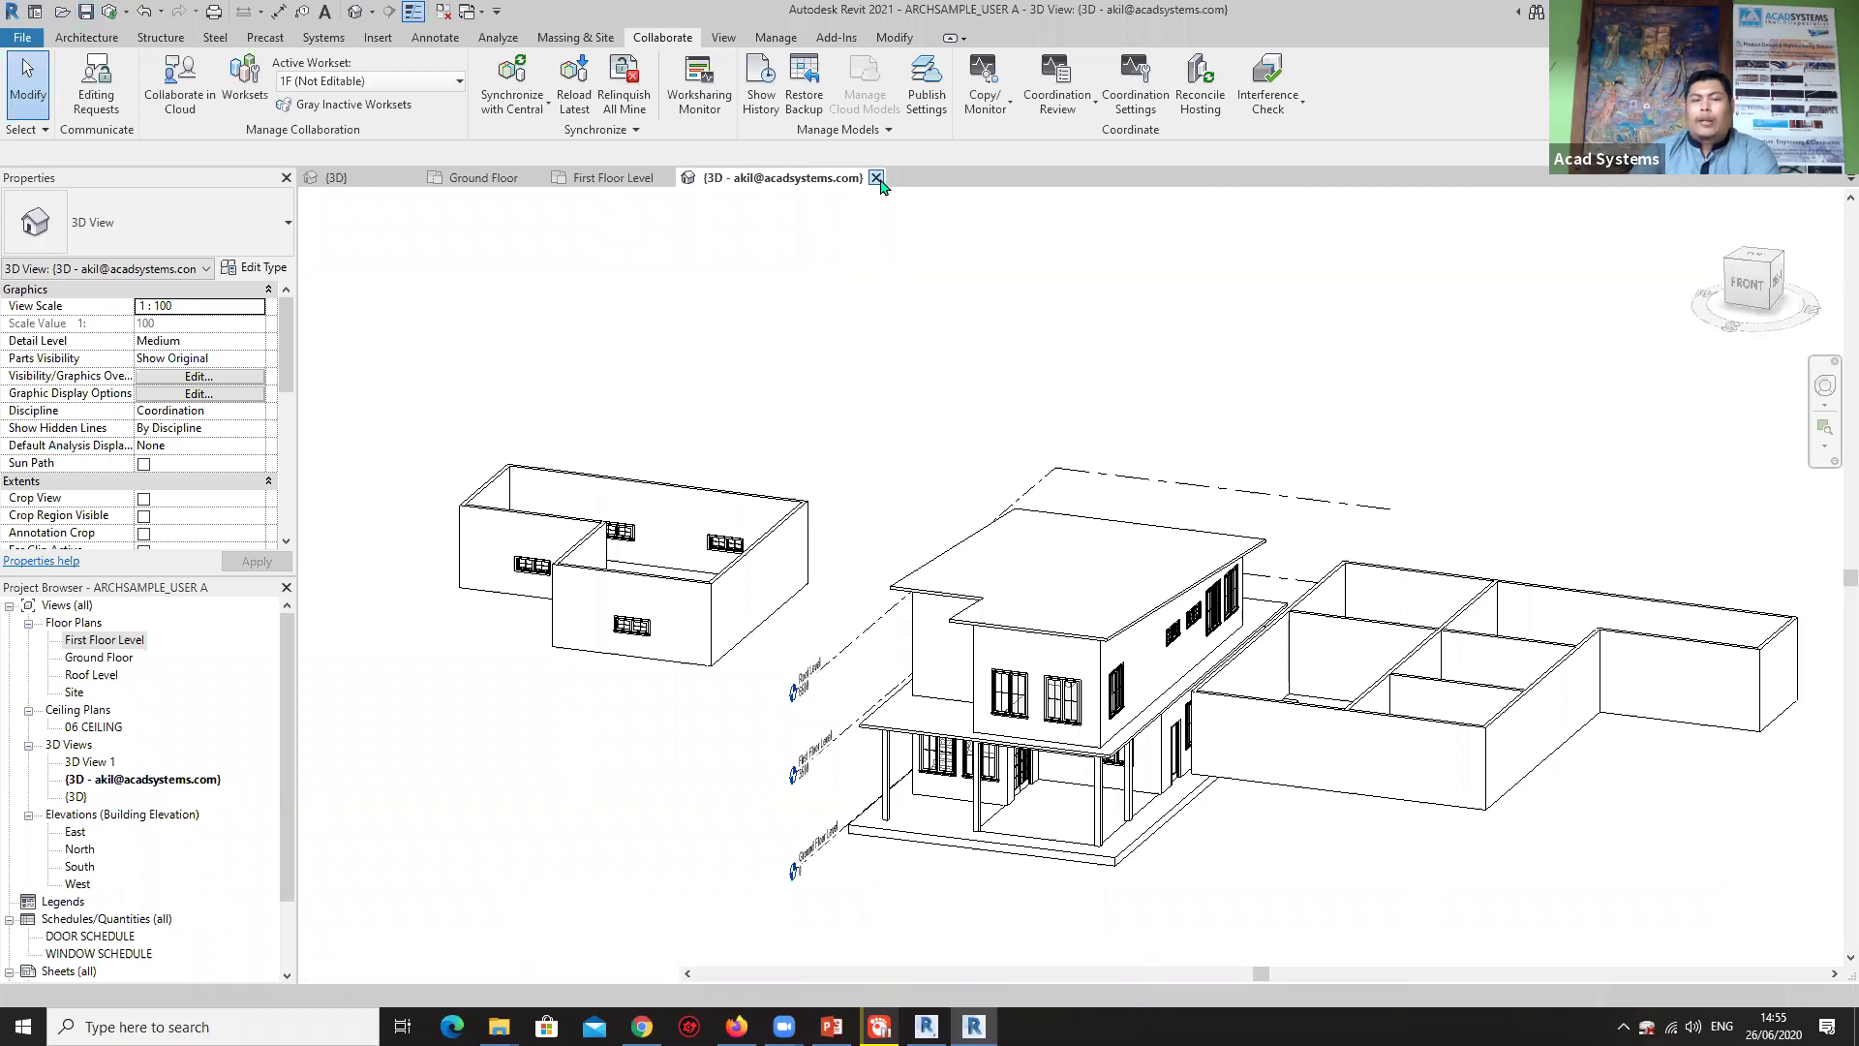
{"action": "left_click", "coordinate": [672, 181]}
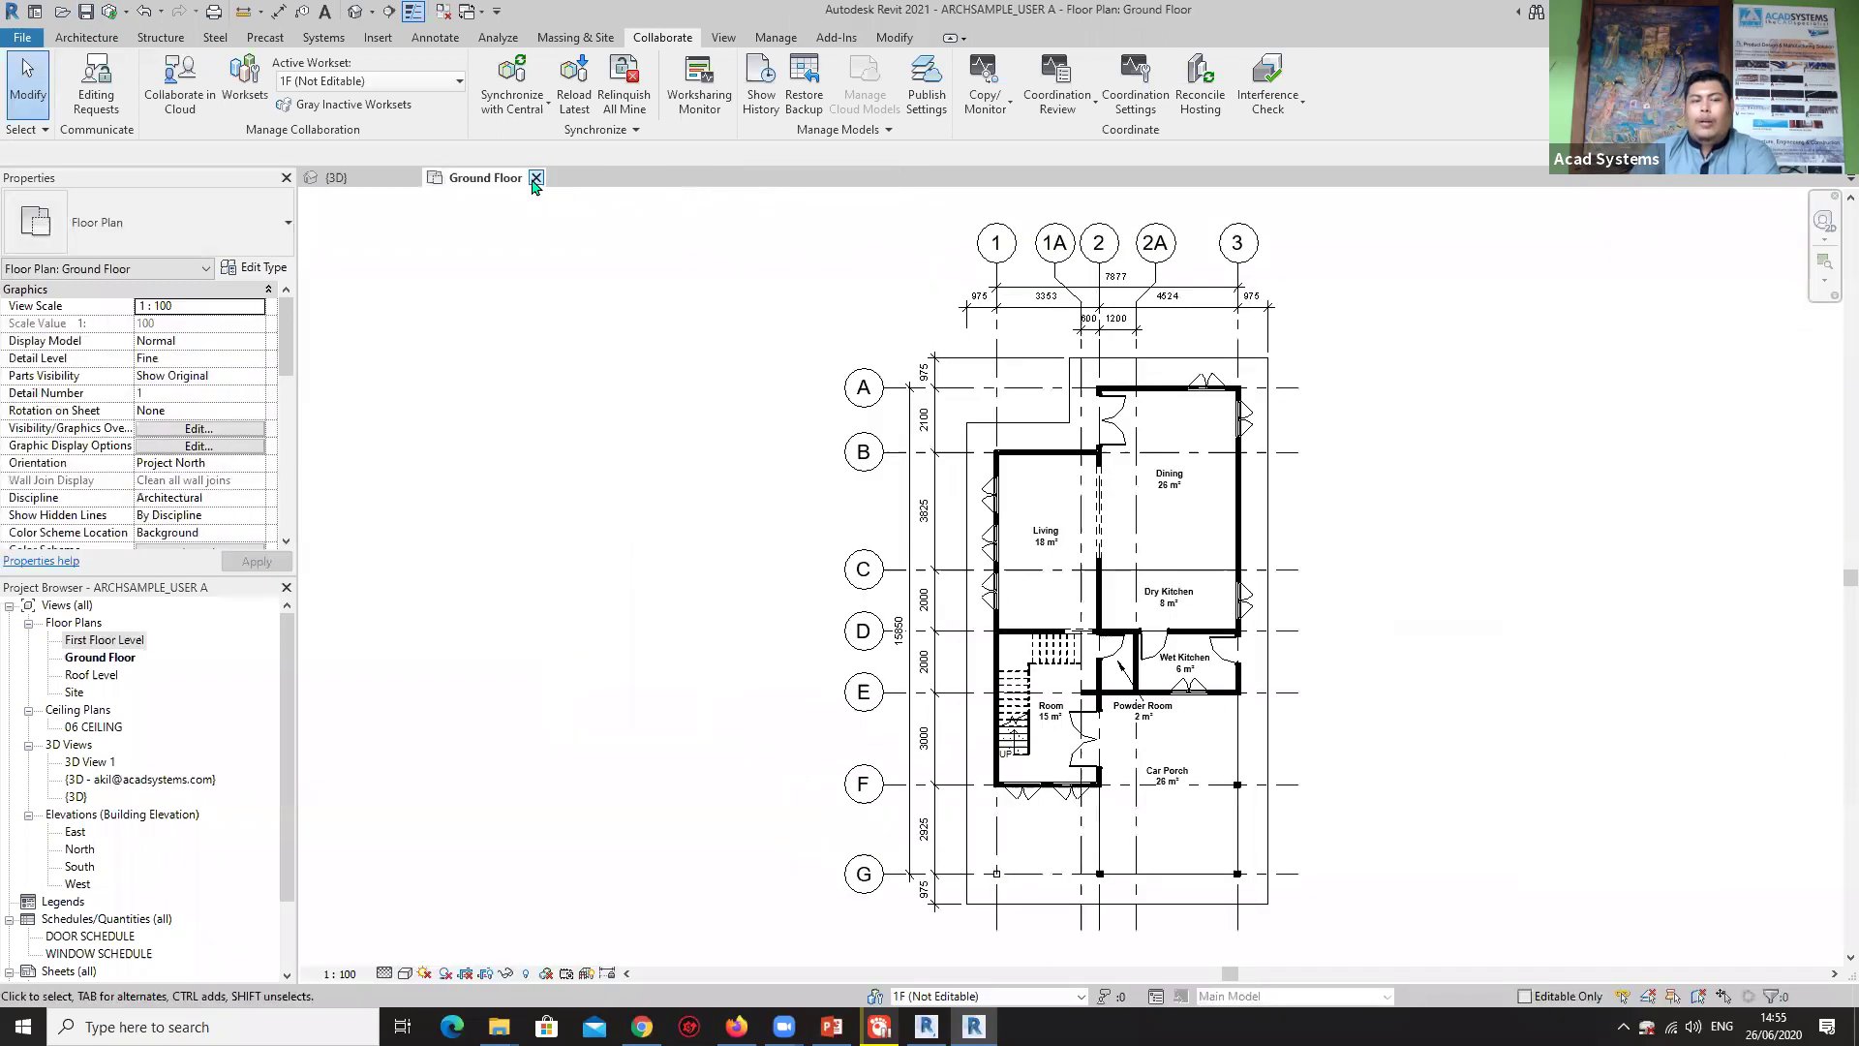
{"action": "left_click", "coordinate": [538, 178]}
{"action": "left_click", "coordinate": [411, 178]}
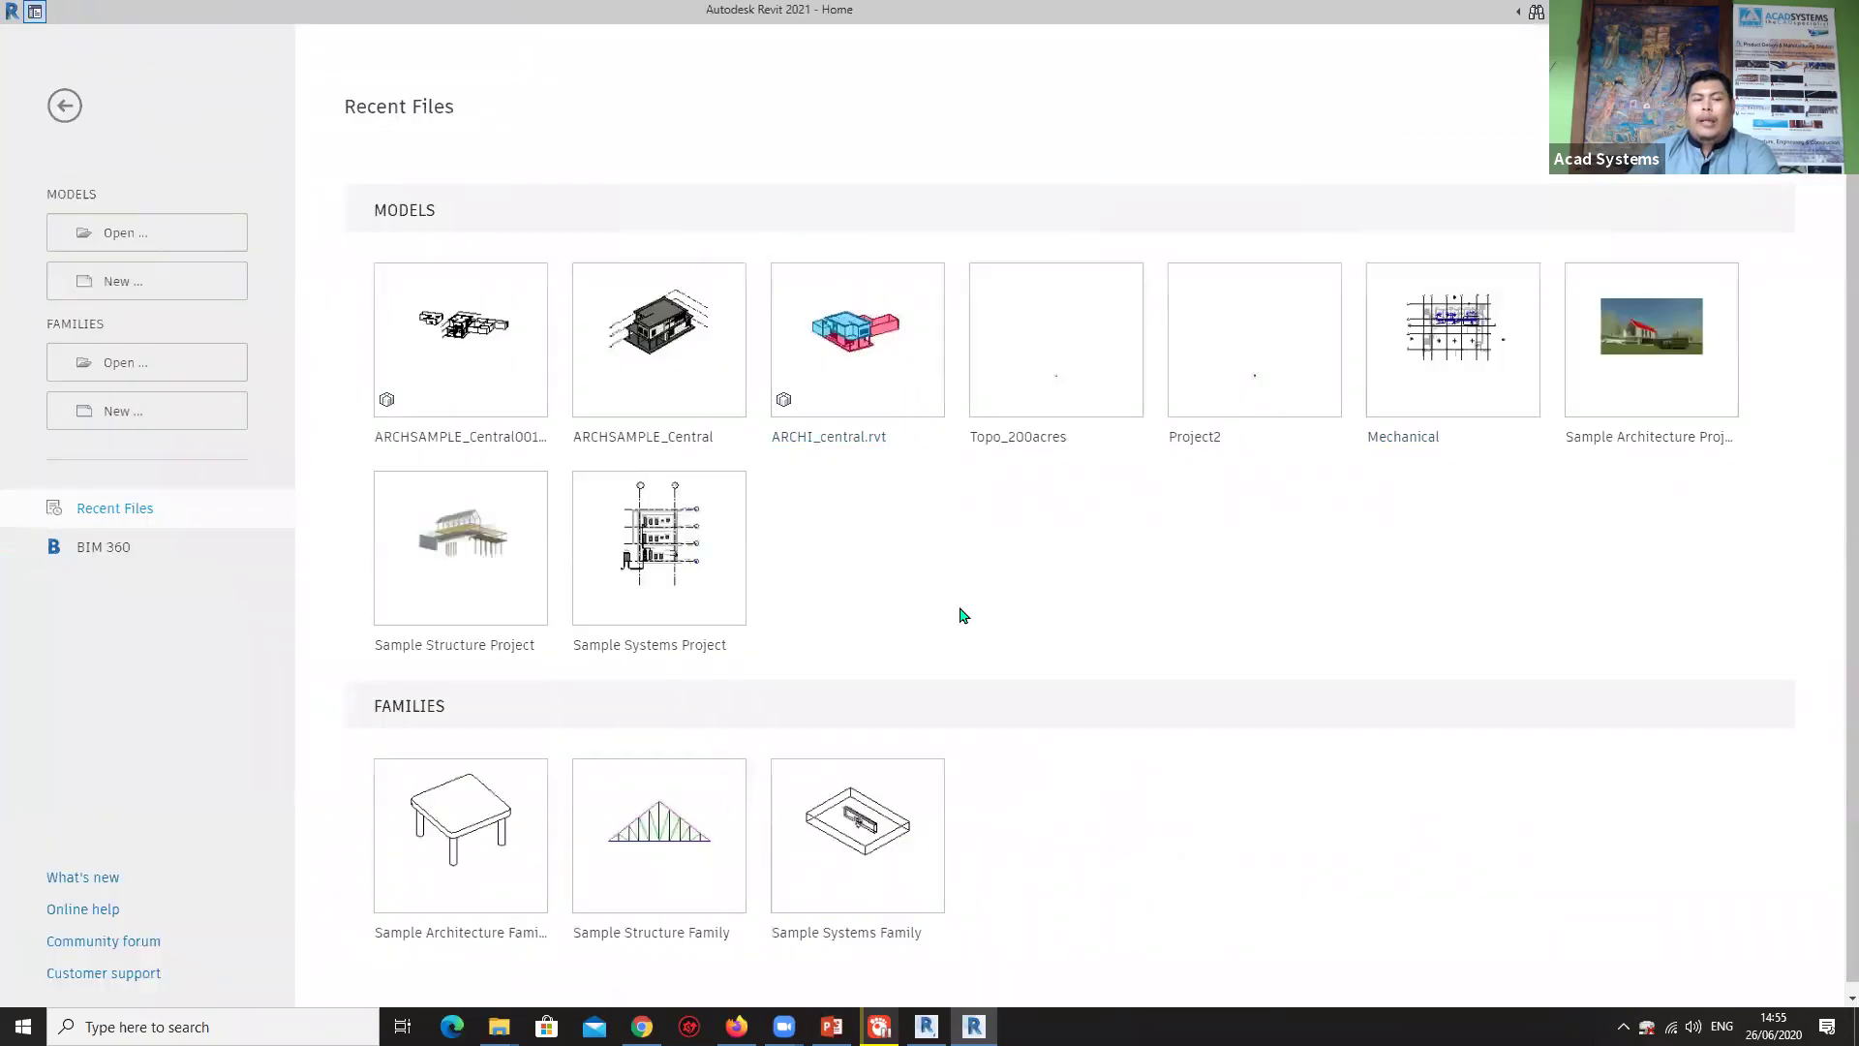
{"action": "left_click", "coordinate": [123, 237]}
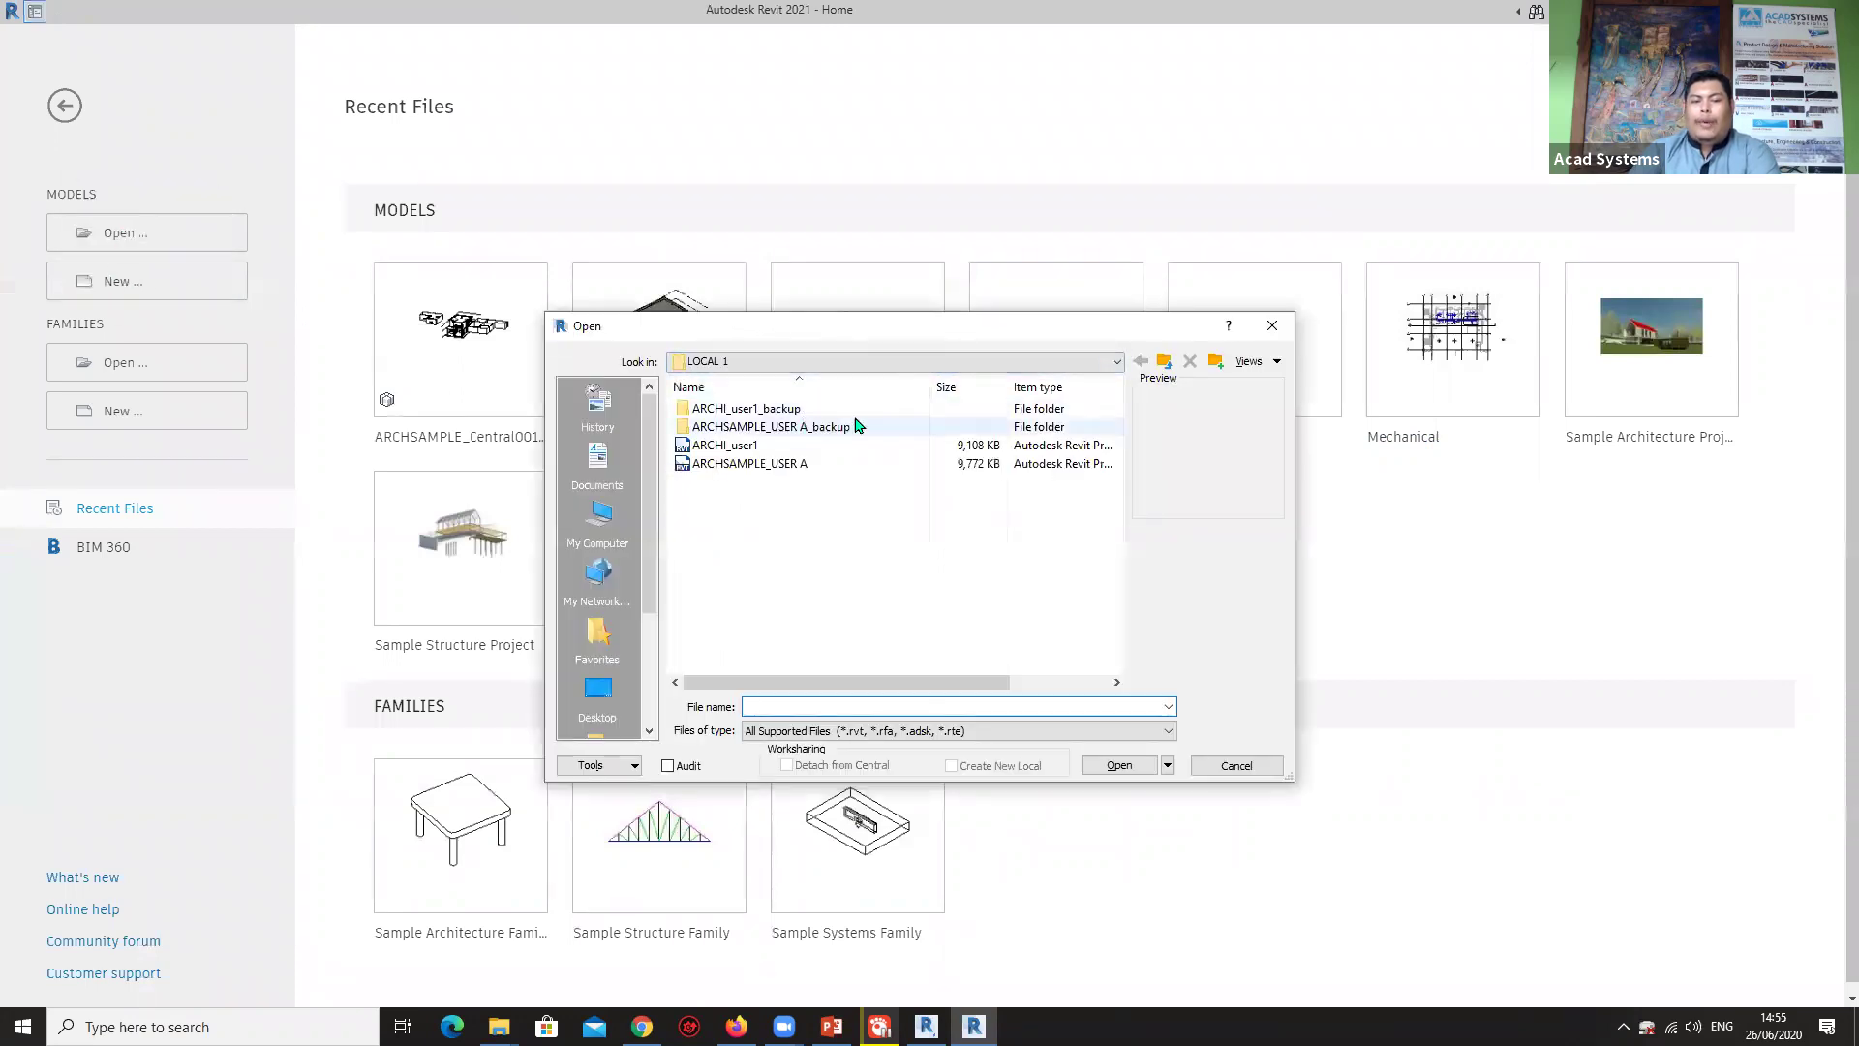
{"action": "left_click", "coordinate": [1037, 364]}
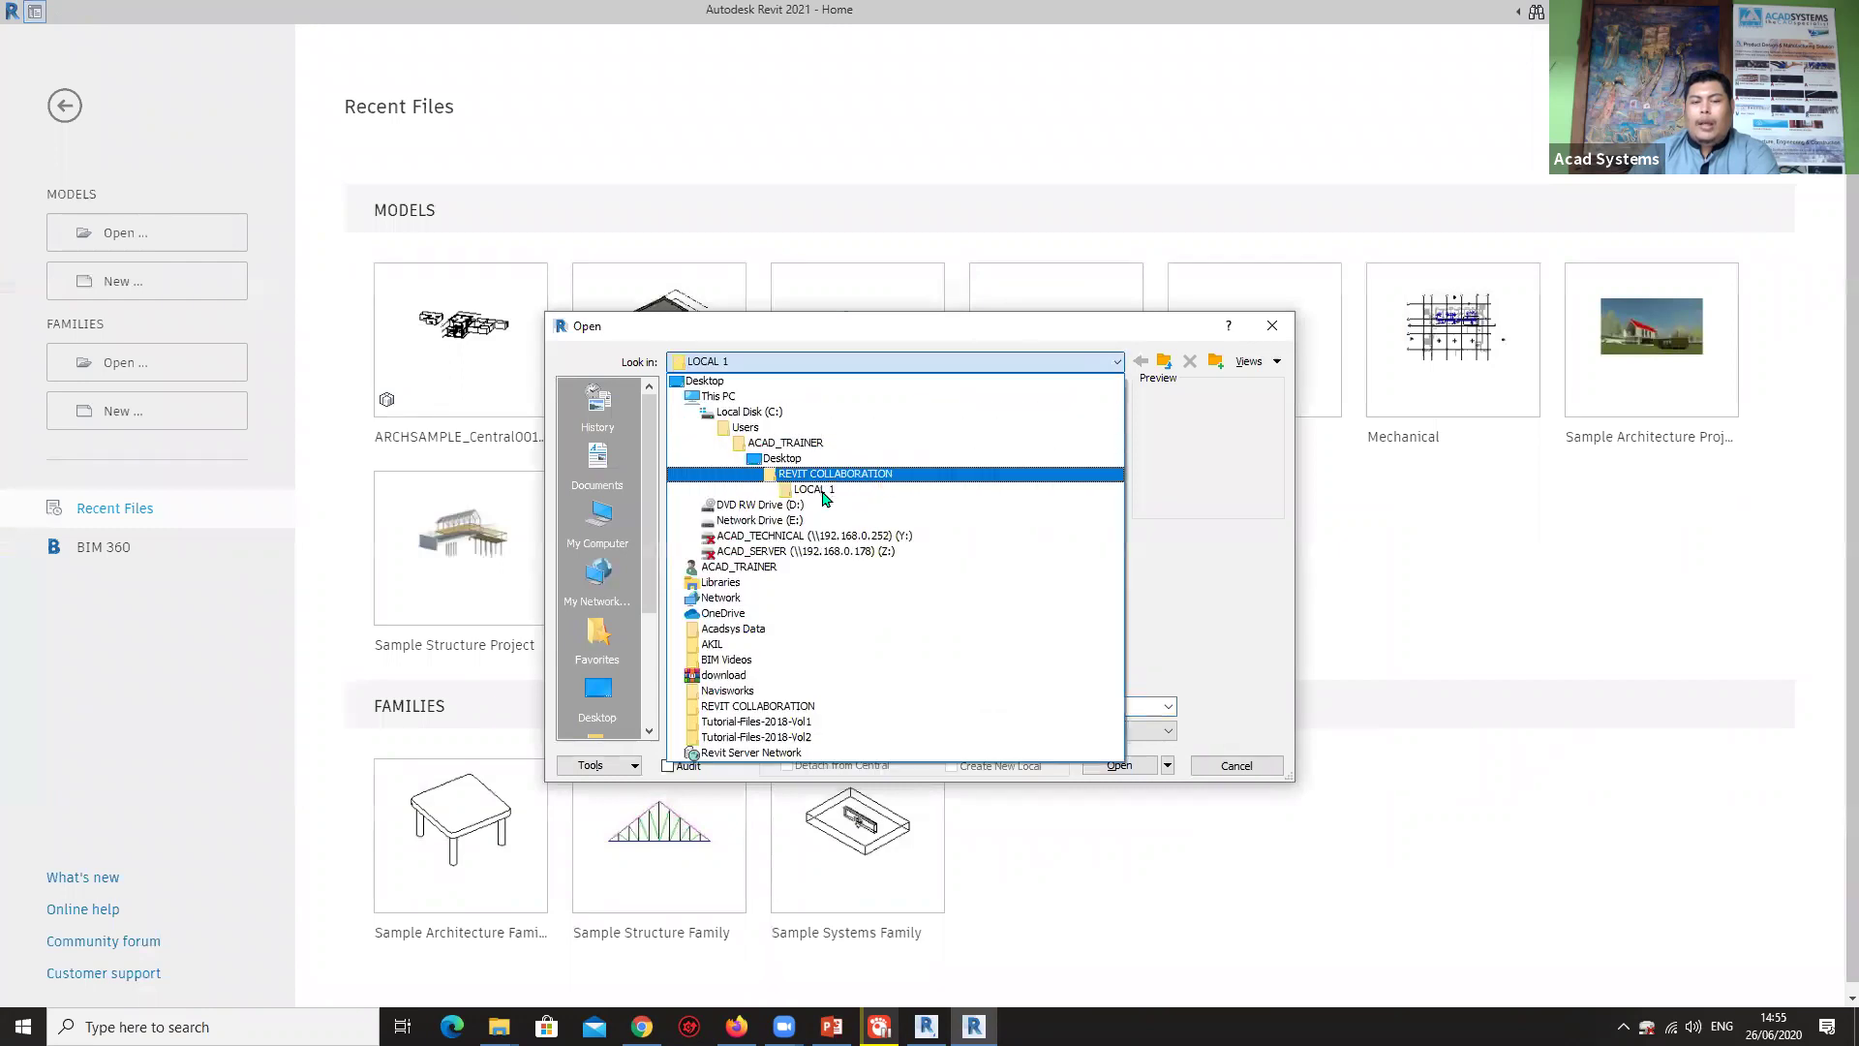
Open ARCHSAMPLE_Central001 directly from the CENTRAL folder with Create New Local unchecked.
{"action": "left_click", "coordinate": [819, 470]}
{"action": "double_click", "coordinate": [721, 407]}
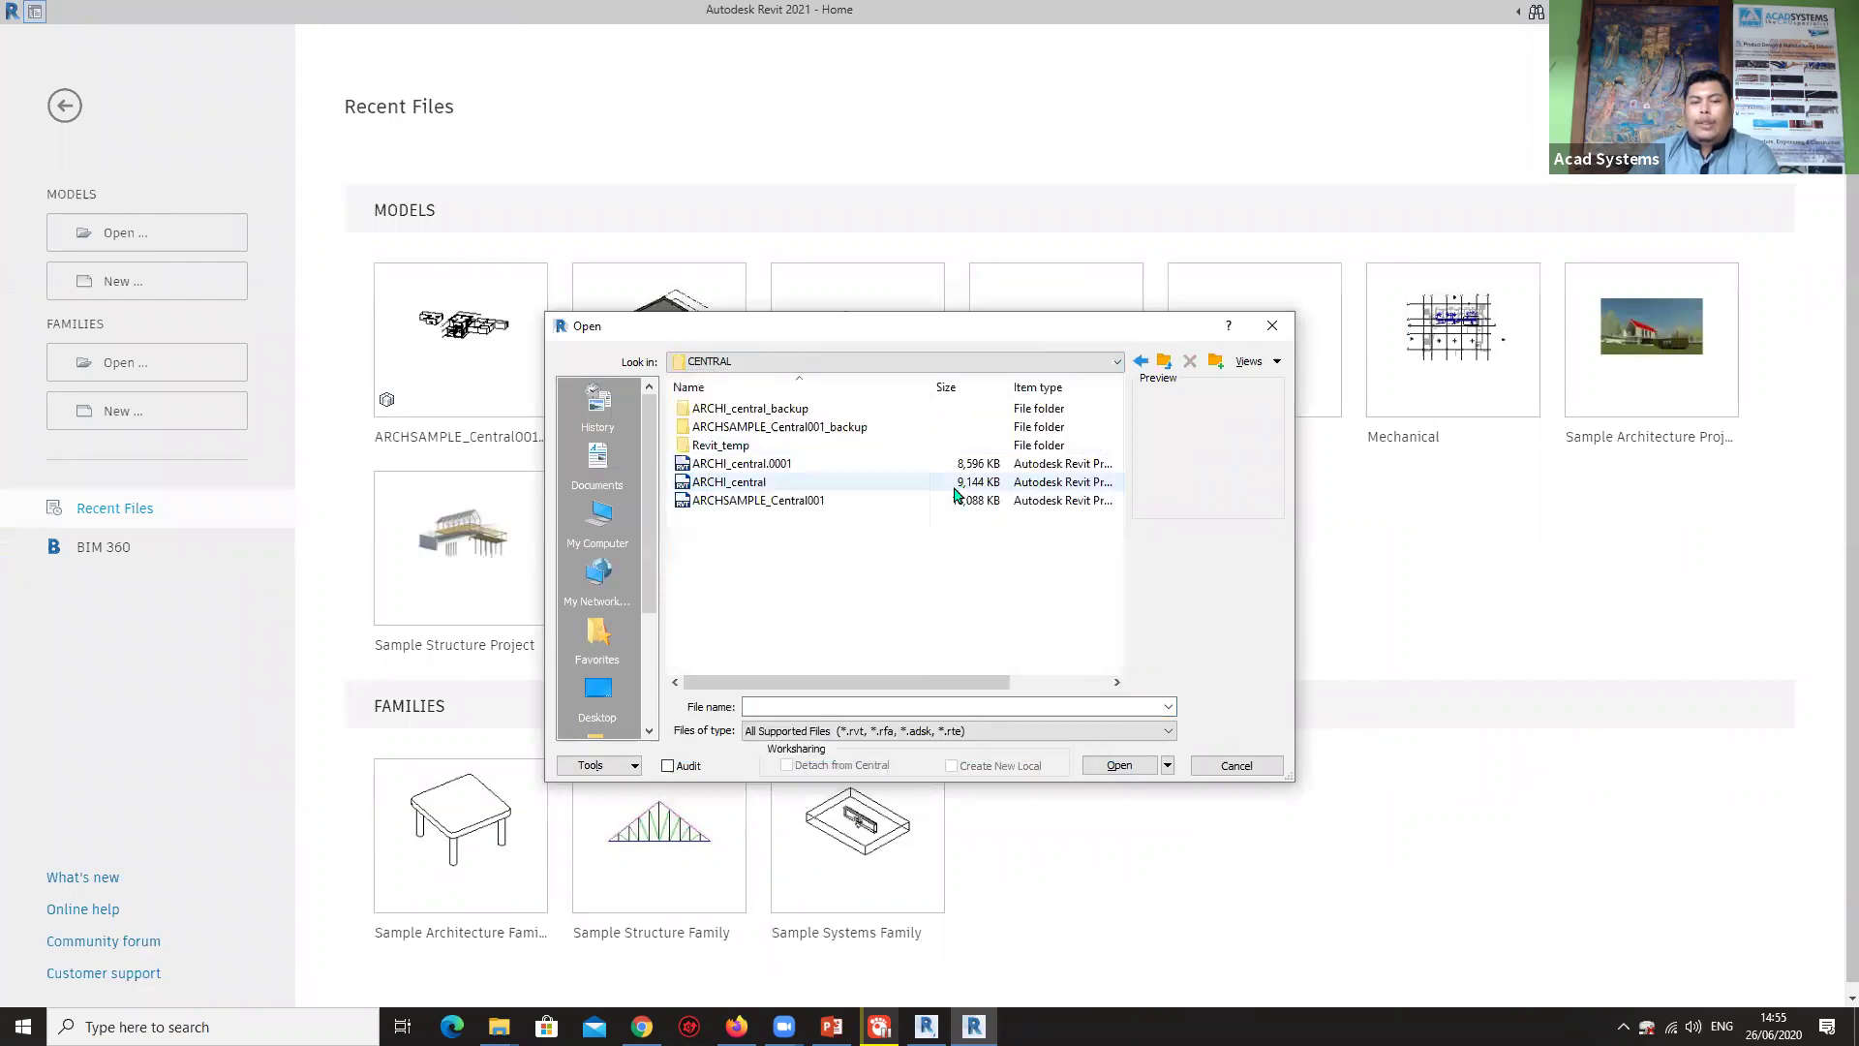
{"action": "left_click", "coordinate": [787, 502]}
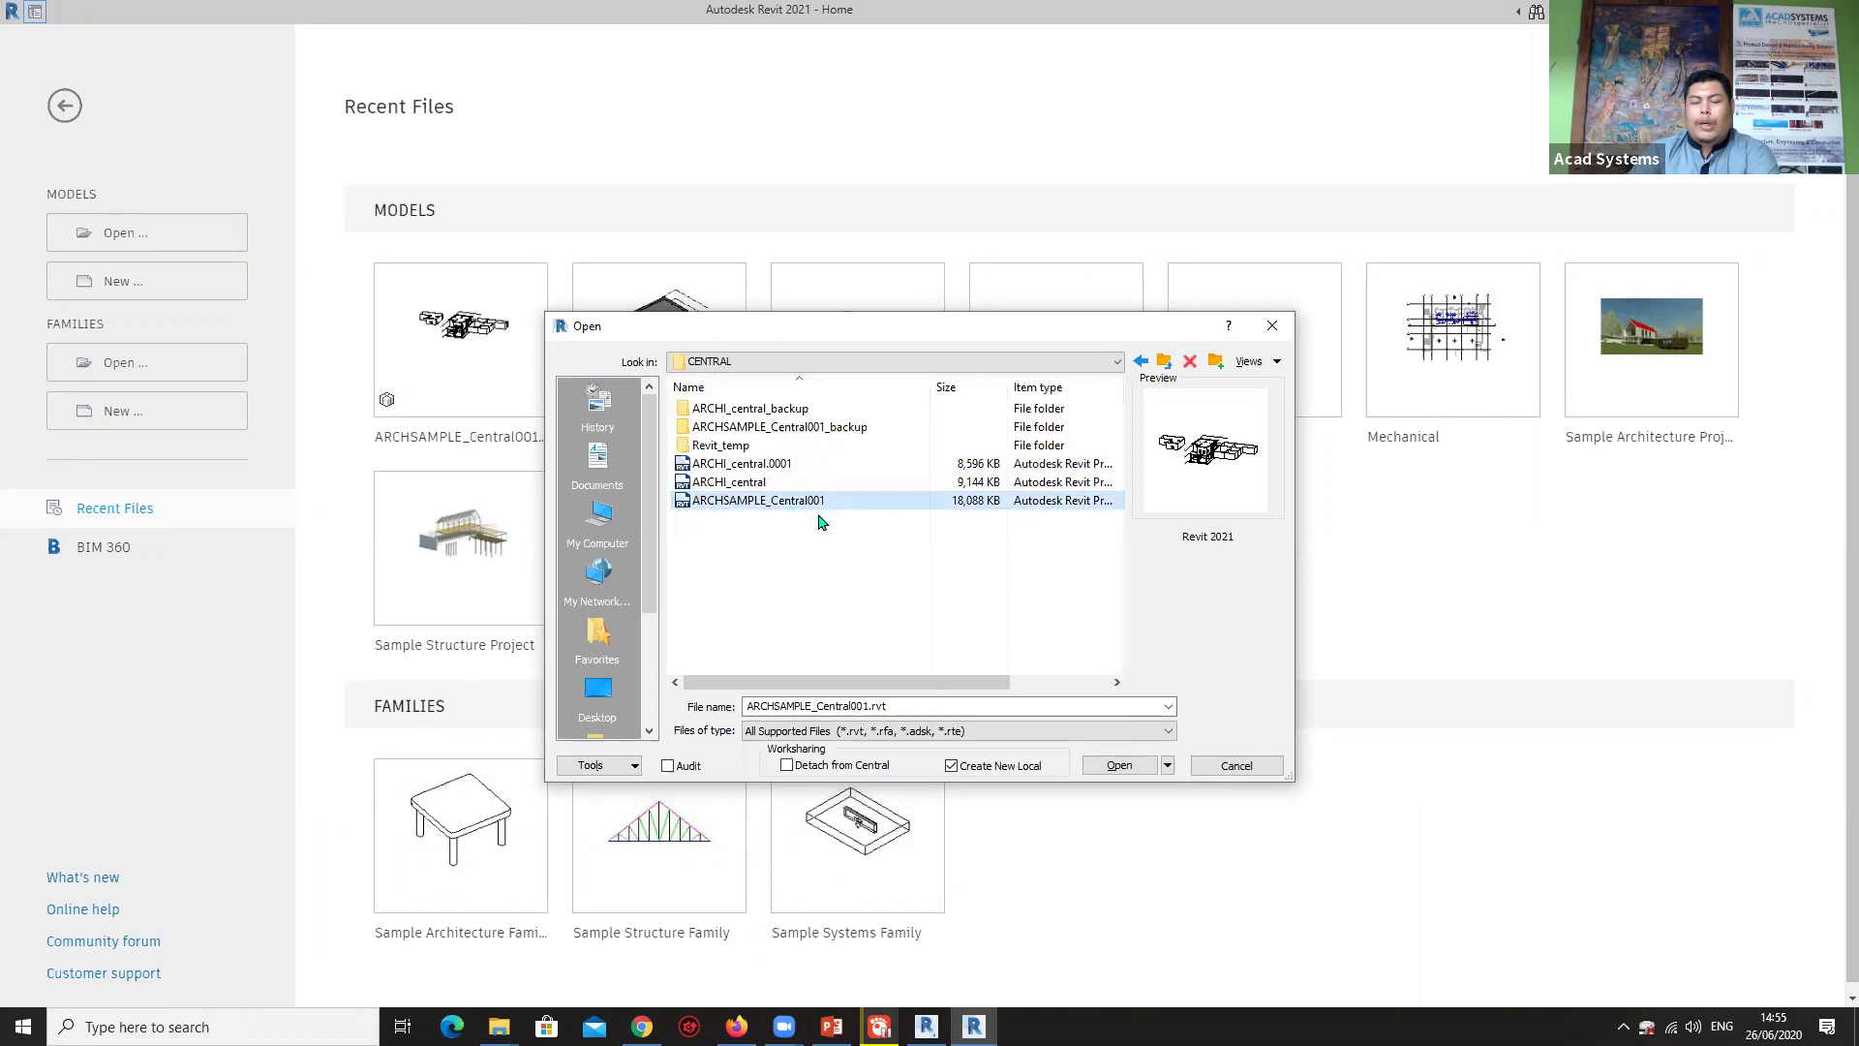
{"action": "left_click", "coordinate": [948, 769]}
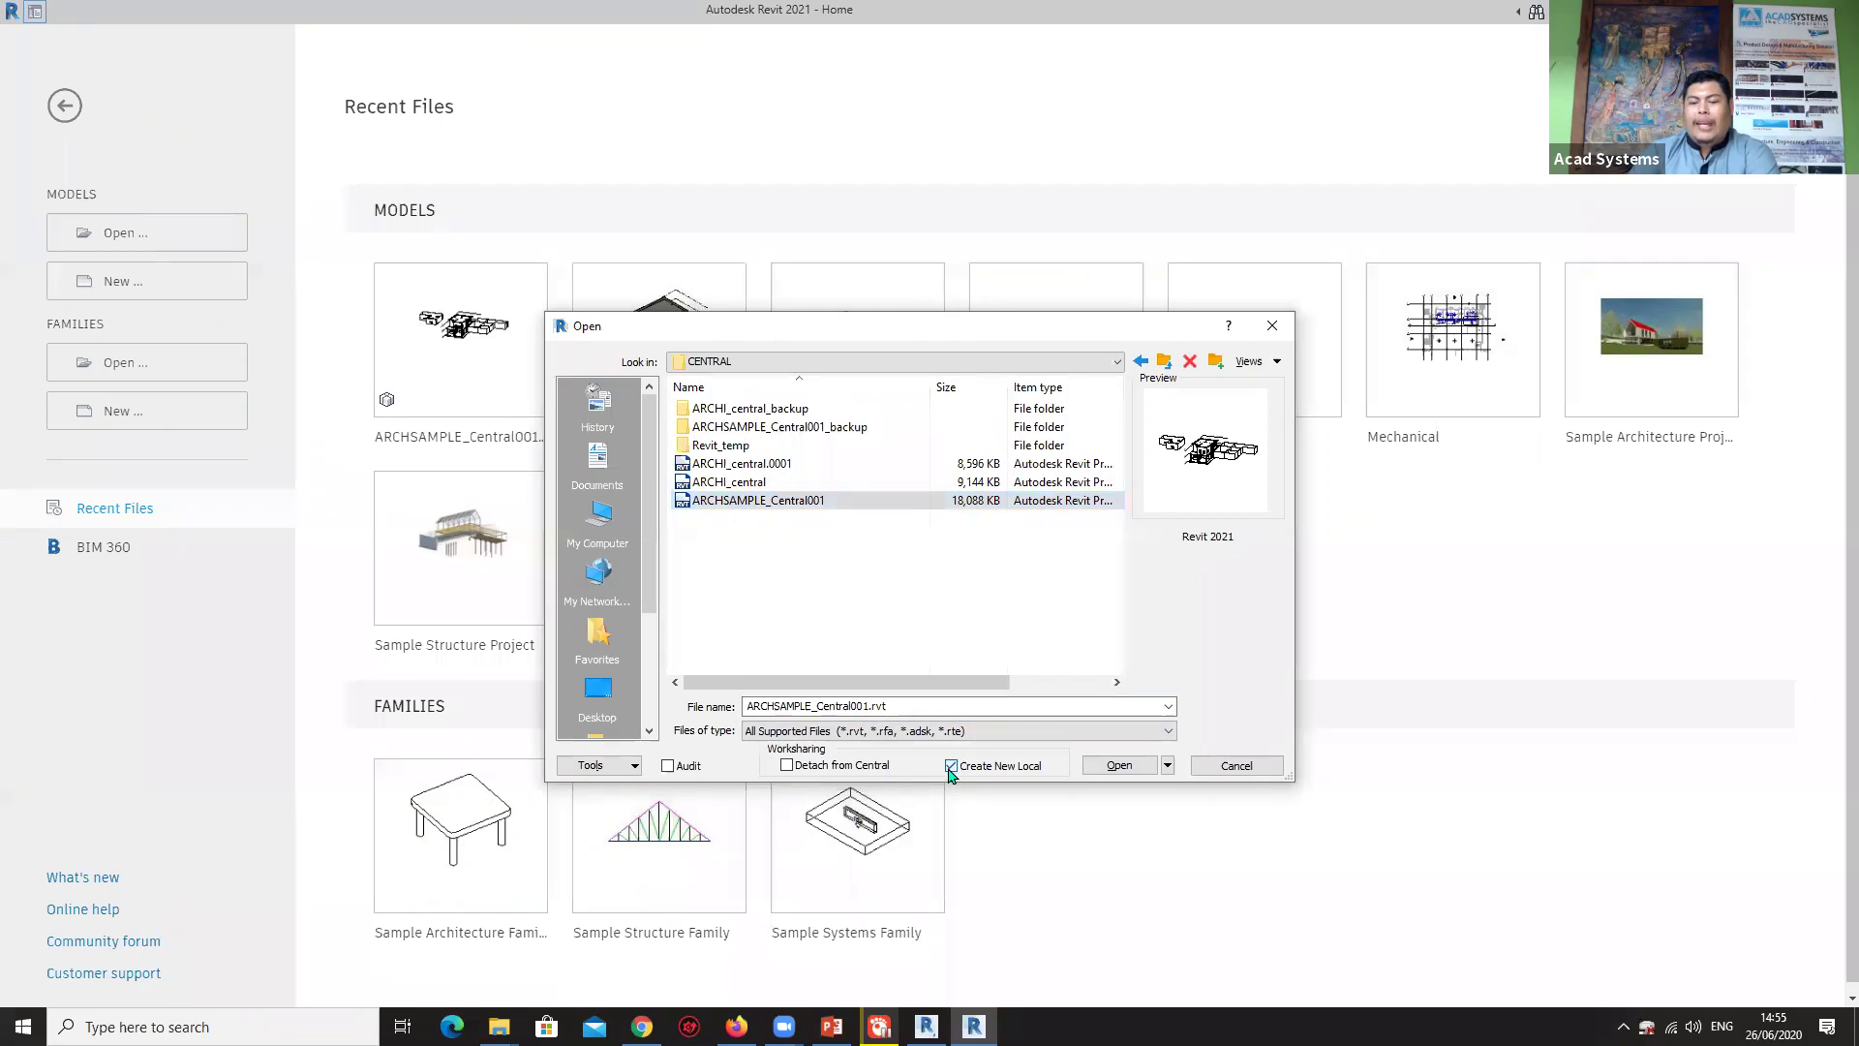
{"action": "left_click", "coordinate": [1119, 766]}
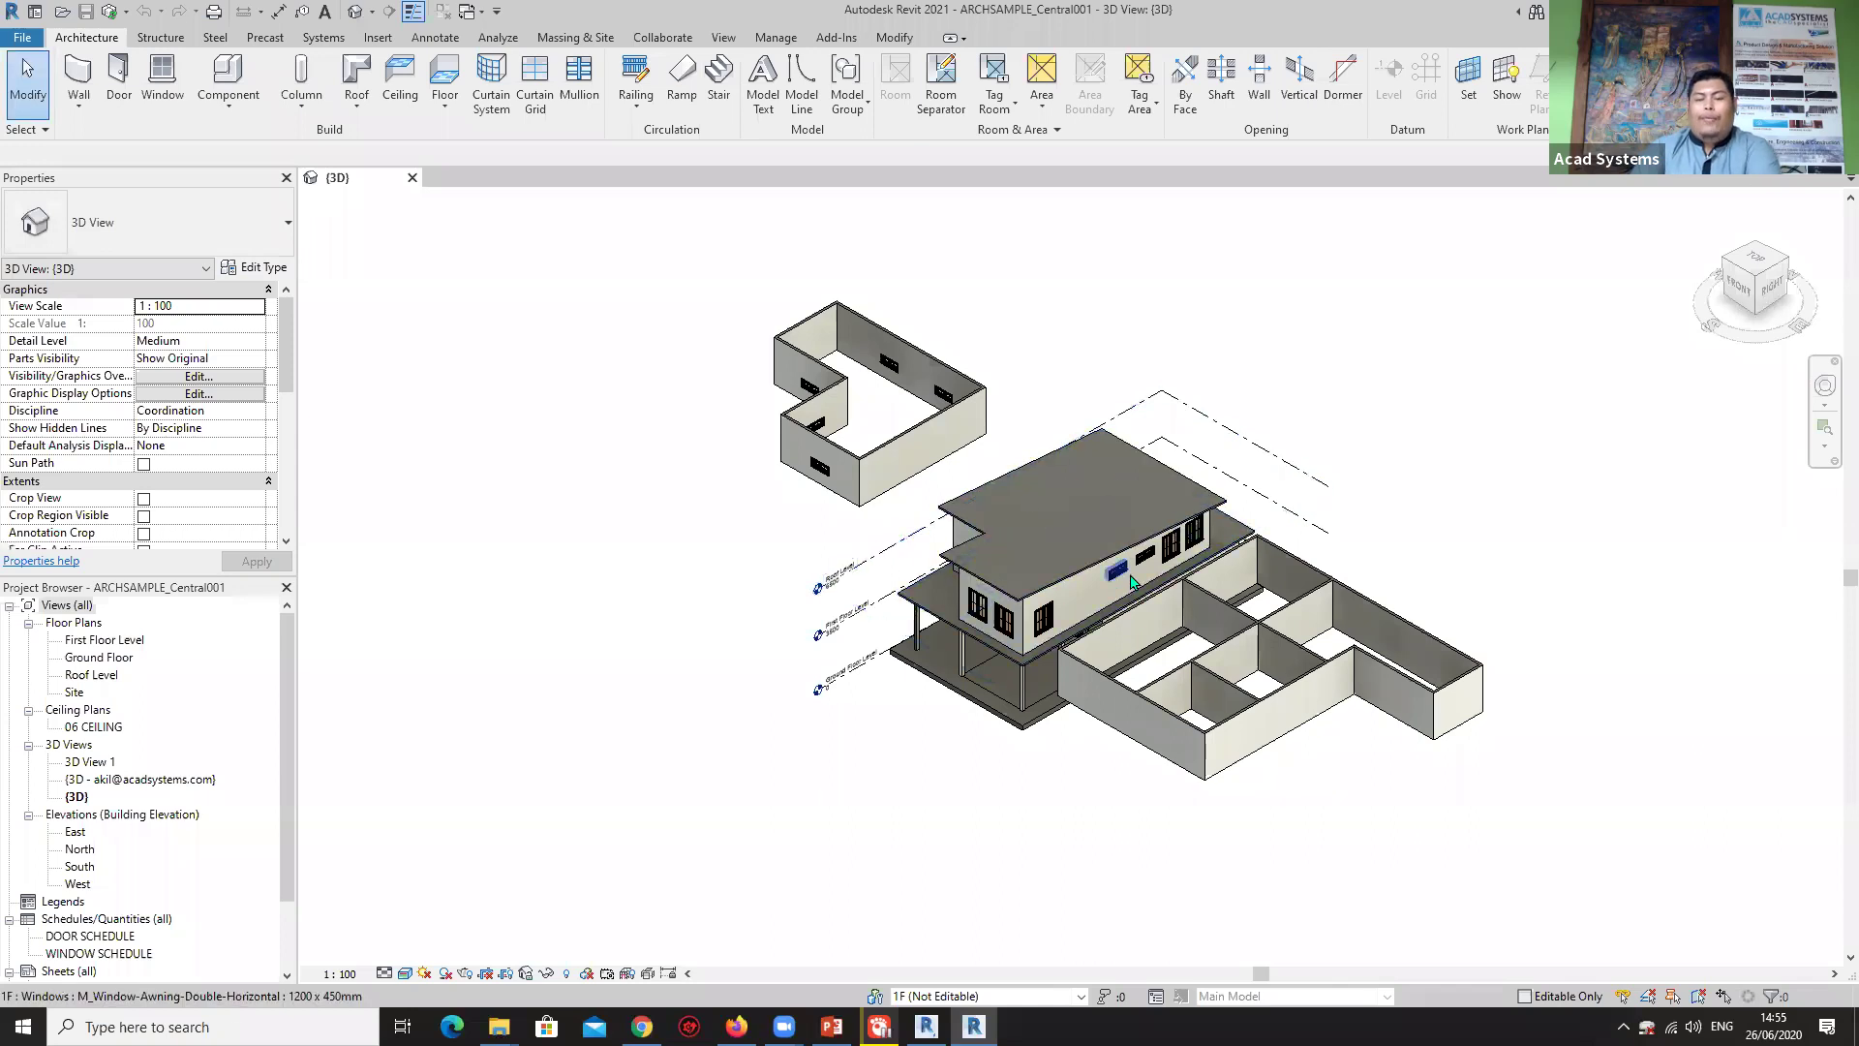
Orbit, pan and zoom the central model's 3D view to inspect both new wall groups.
{"action": "middle_click_drag", "start_coordinate": [1114, 569], "coordinate": [1227, 513], "text": "shift"}
{"action": "mouse_move", "coordinate": [1073, 526]}
{"action": "middle_mouse_down"}
{"action": "mouse_move", "coordinate": [938, 484]}
{"action": "mouse_move", "coordinate": [1245, 519]}
{"action": "mouse_move", "coordinate": [1274, 485]}
{"action": "mouse_move", "coordinate": [1118, 461]}
{"action": "middle_mouse_up"}
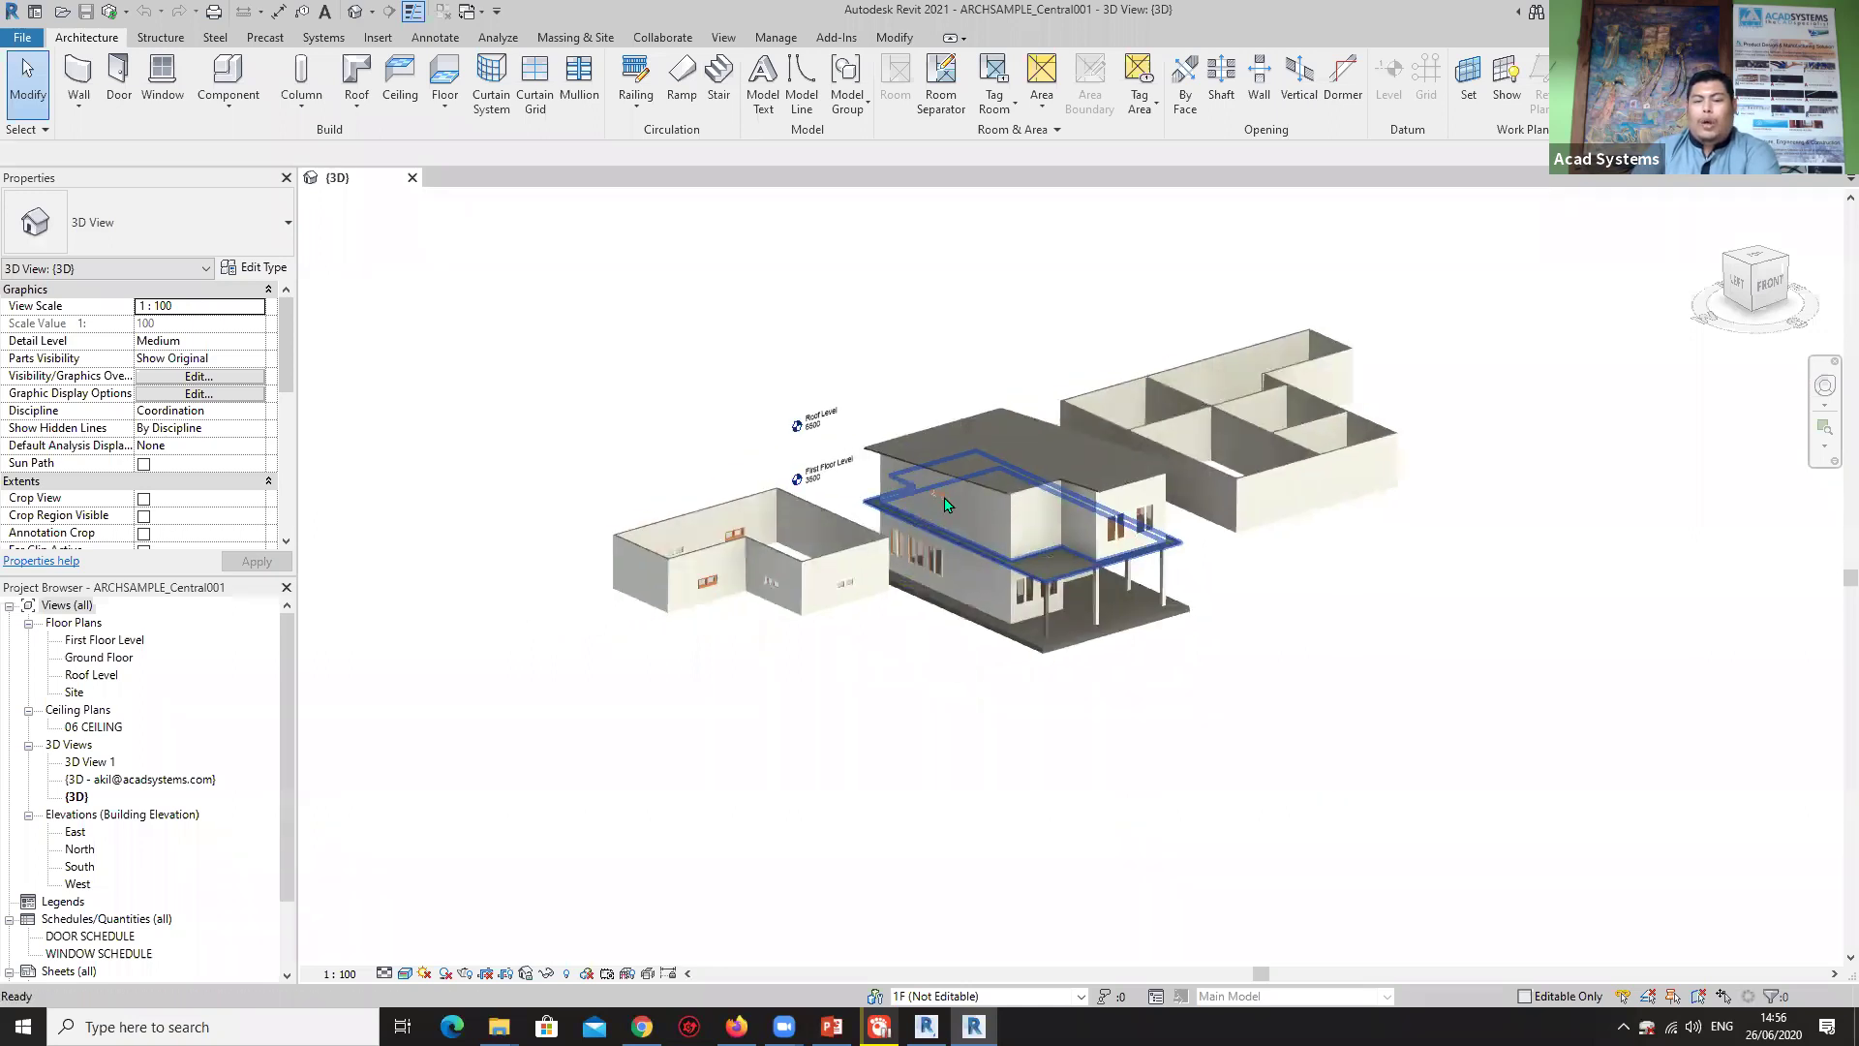
{"action": "scroll", "coordinate": [945, 504], "scroll_direction": "up", "scroll_amount": 3}
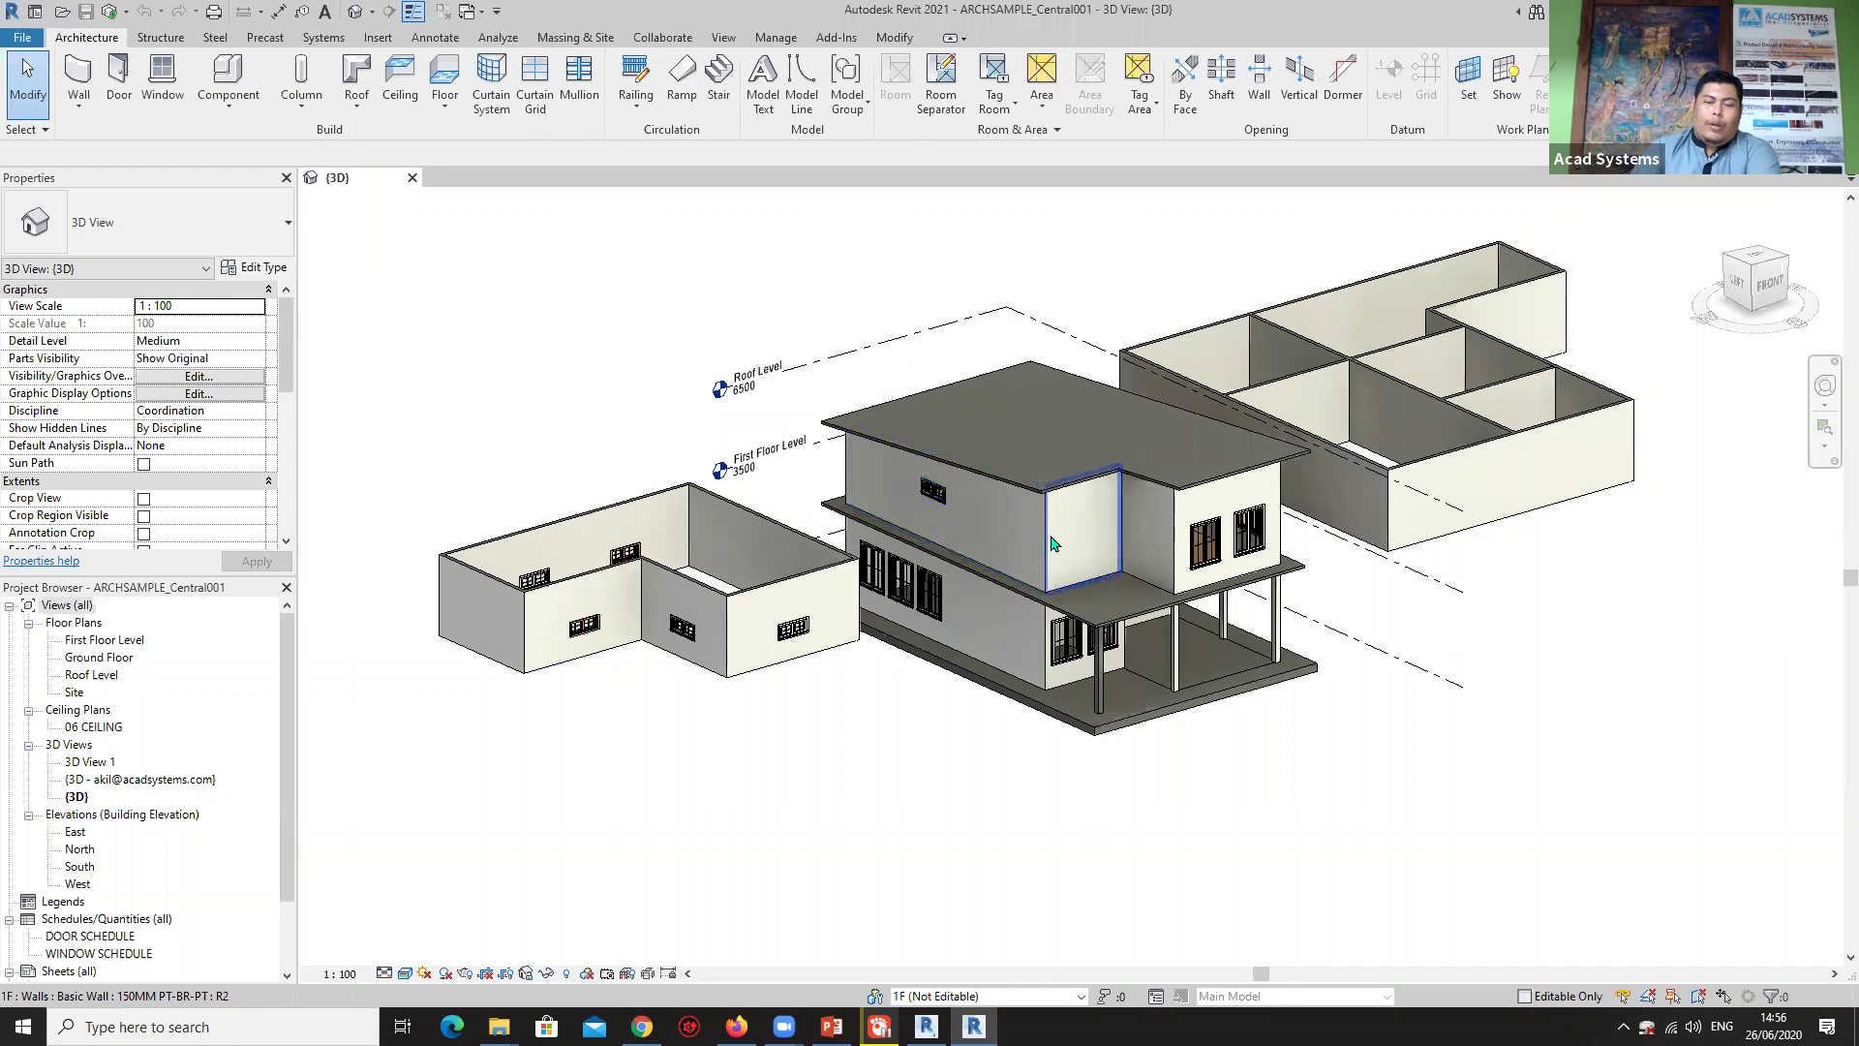
{"action": "mouse_move", "coordinate": [1054, 545]}
{"action": "middle_mouse_down", "text": "shift"}
{"action": "mouse_move", "coordinate": [828, 562]}
{"action": "mouse_move", "coordinate": [1030, 559]}
{"action": "middle_mouse_up", "text": "shift"}
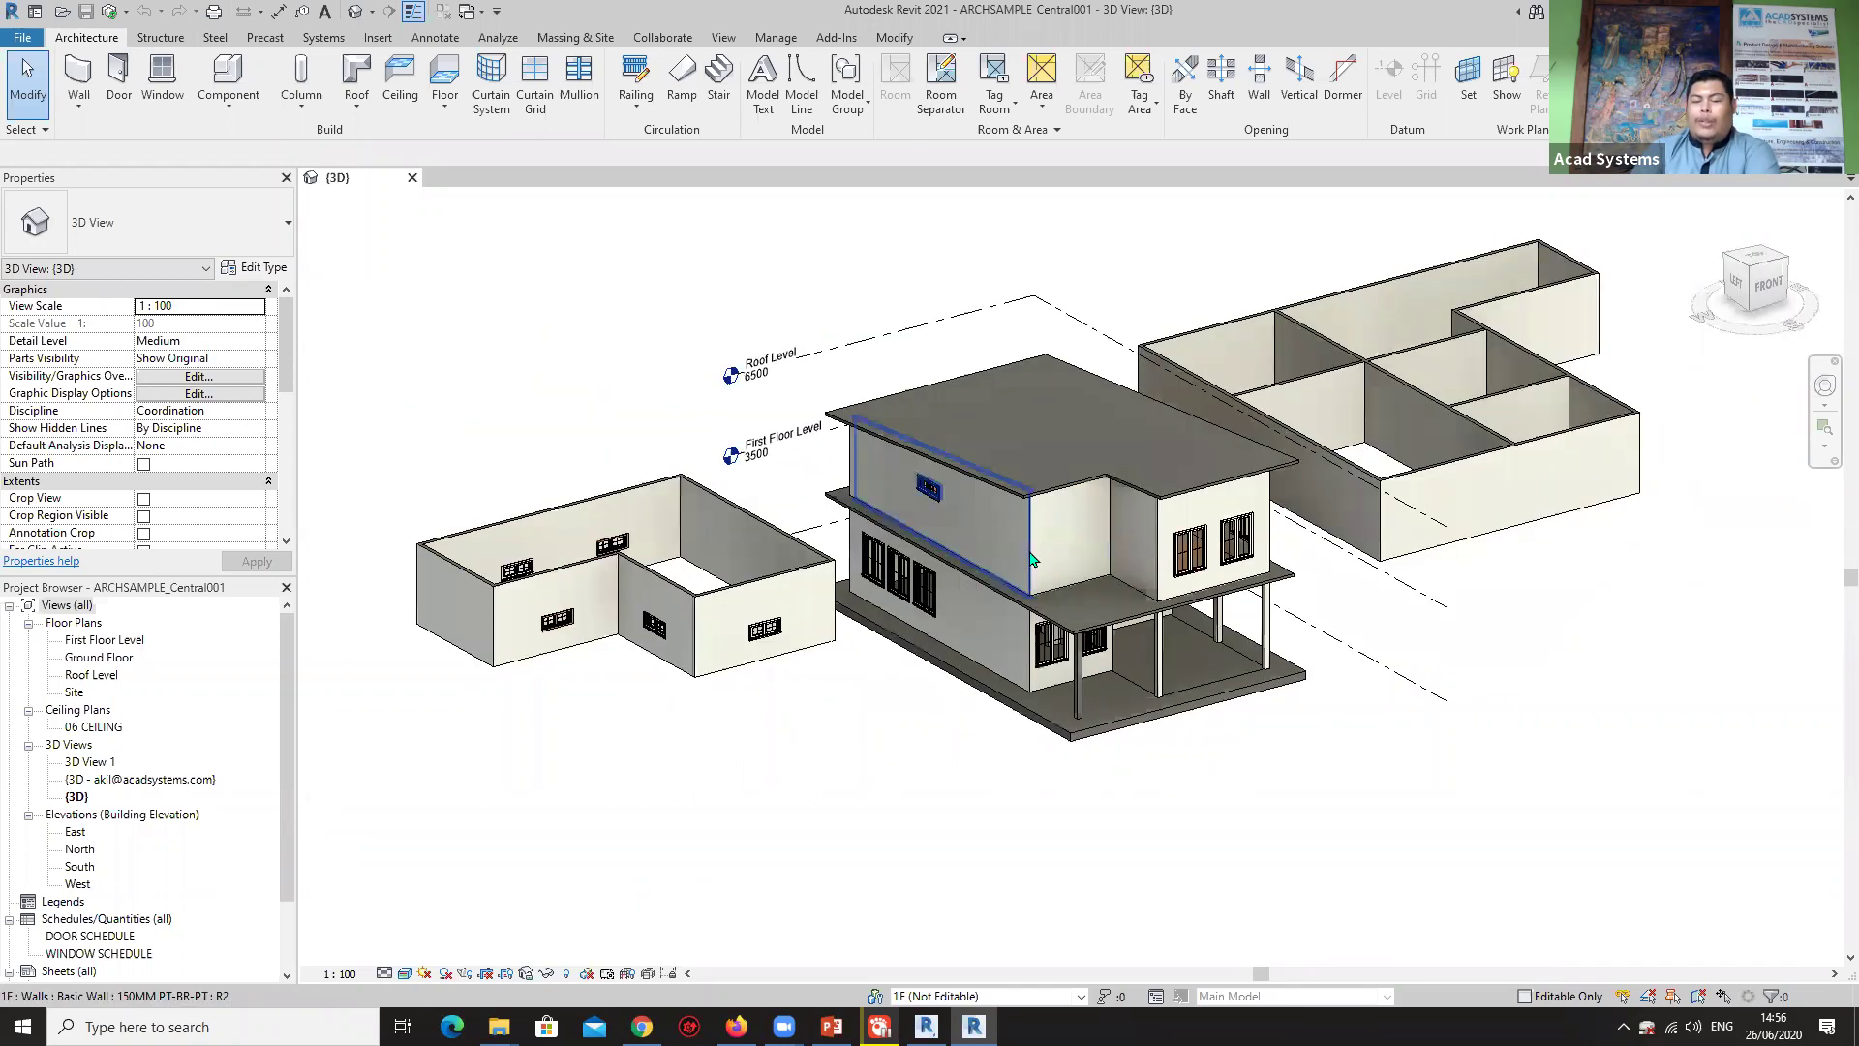
{"action": "scroll", "coordinate": [914, 618], "scroll_direction": "down", "scroll_amount": 5}
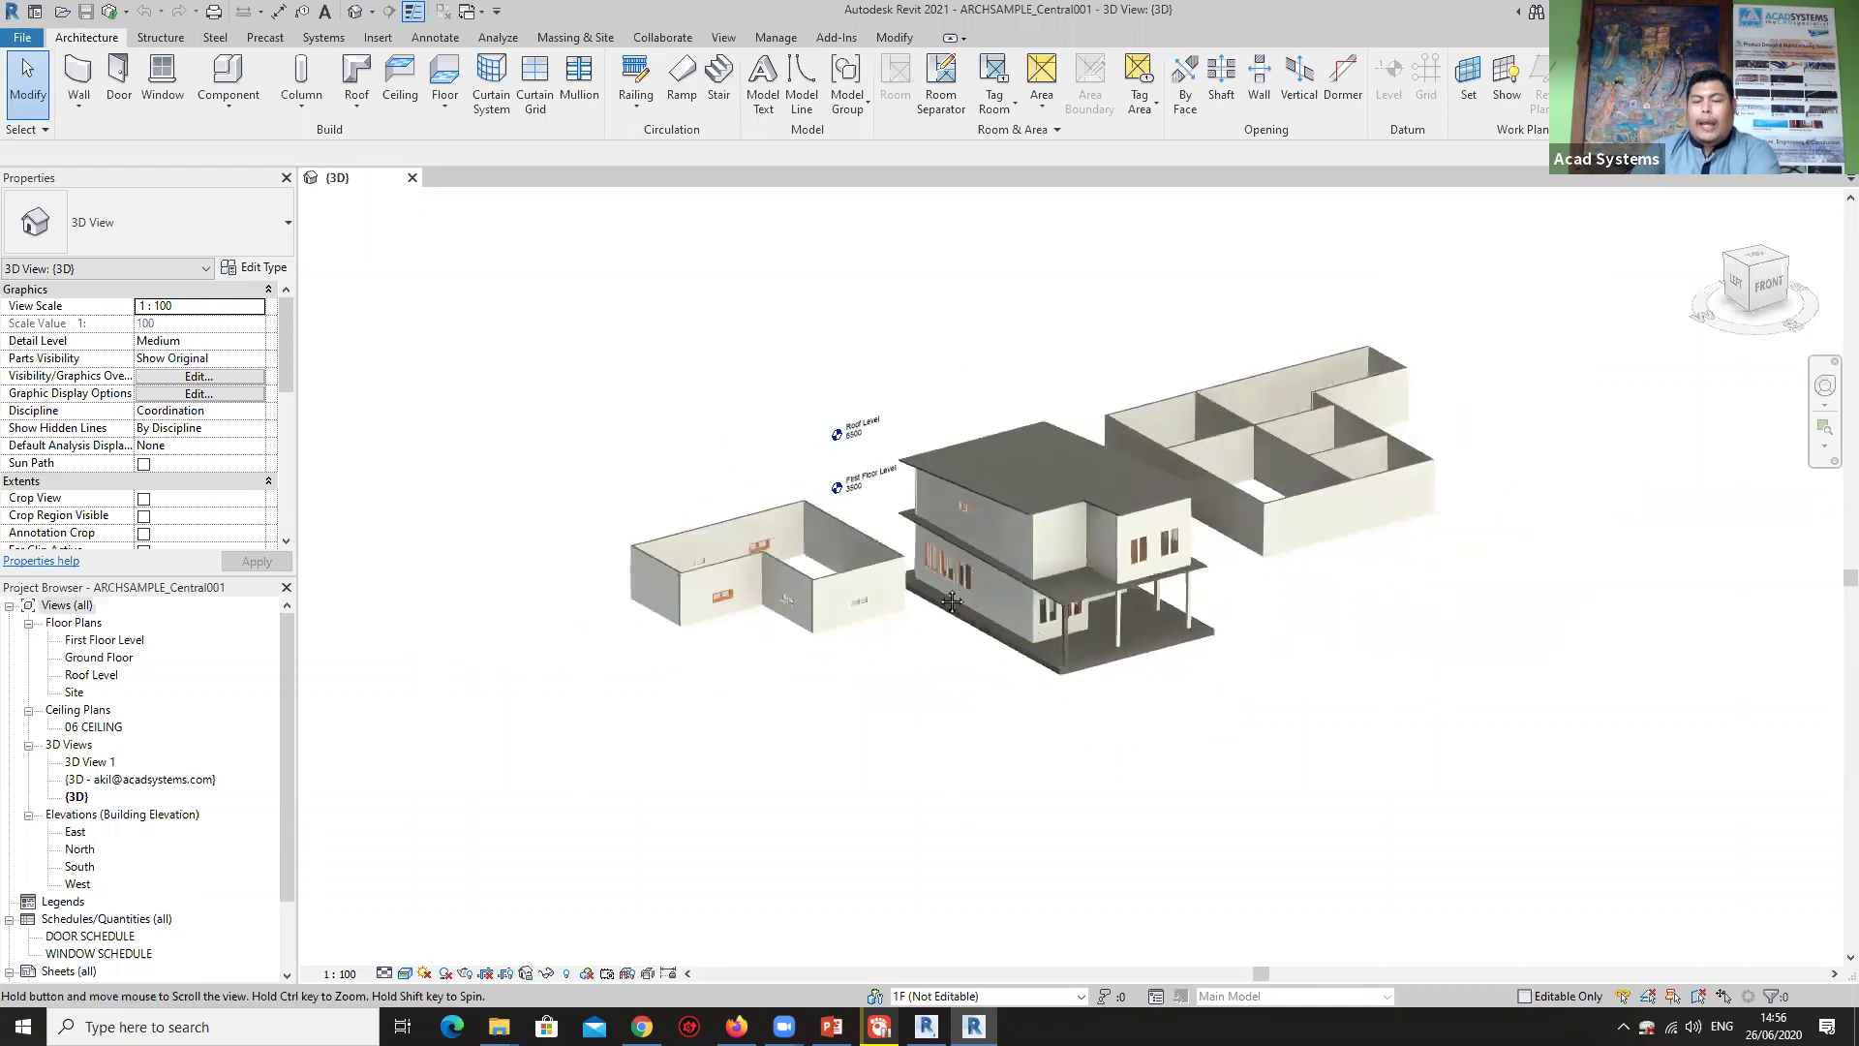
{"action": "scroll", "coordinate": [1017, 627], "scroll_direction": "up", "scroll_amount": 3}
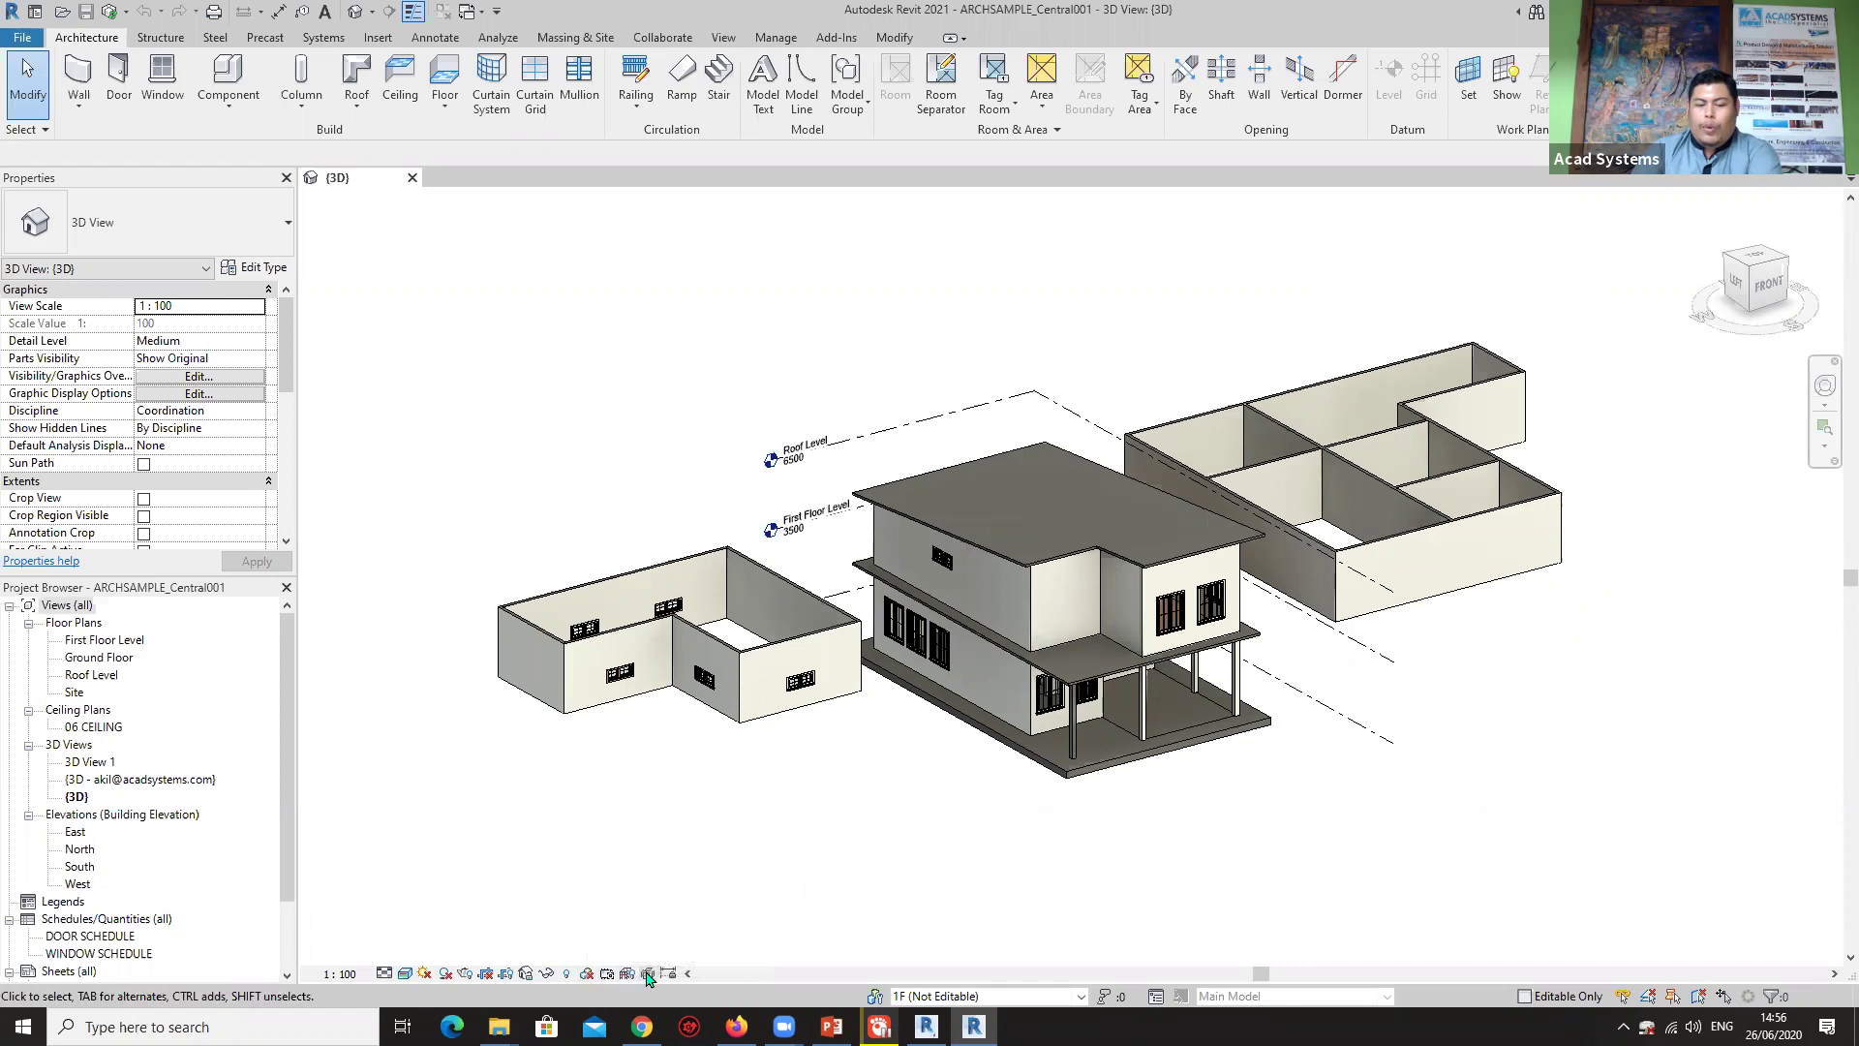
In Worksharing Display Settings' Worksets tab, set the 1F workset colour to red.
{"action": "left_click", "coordinate": [584, 974]}
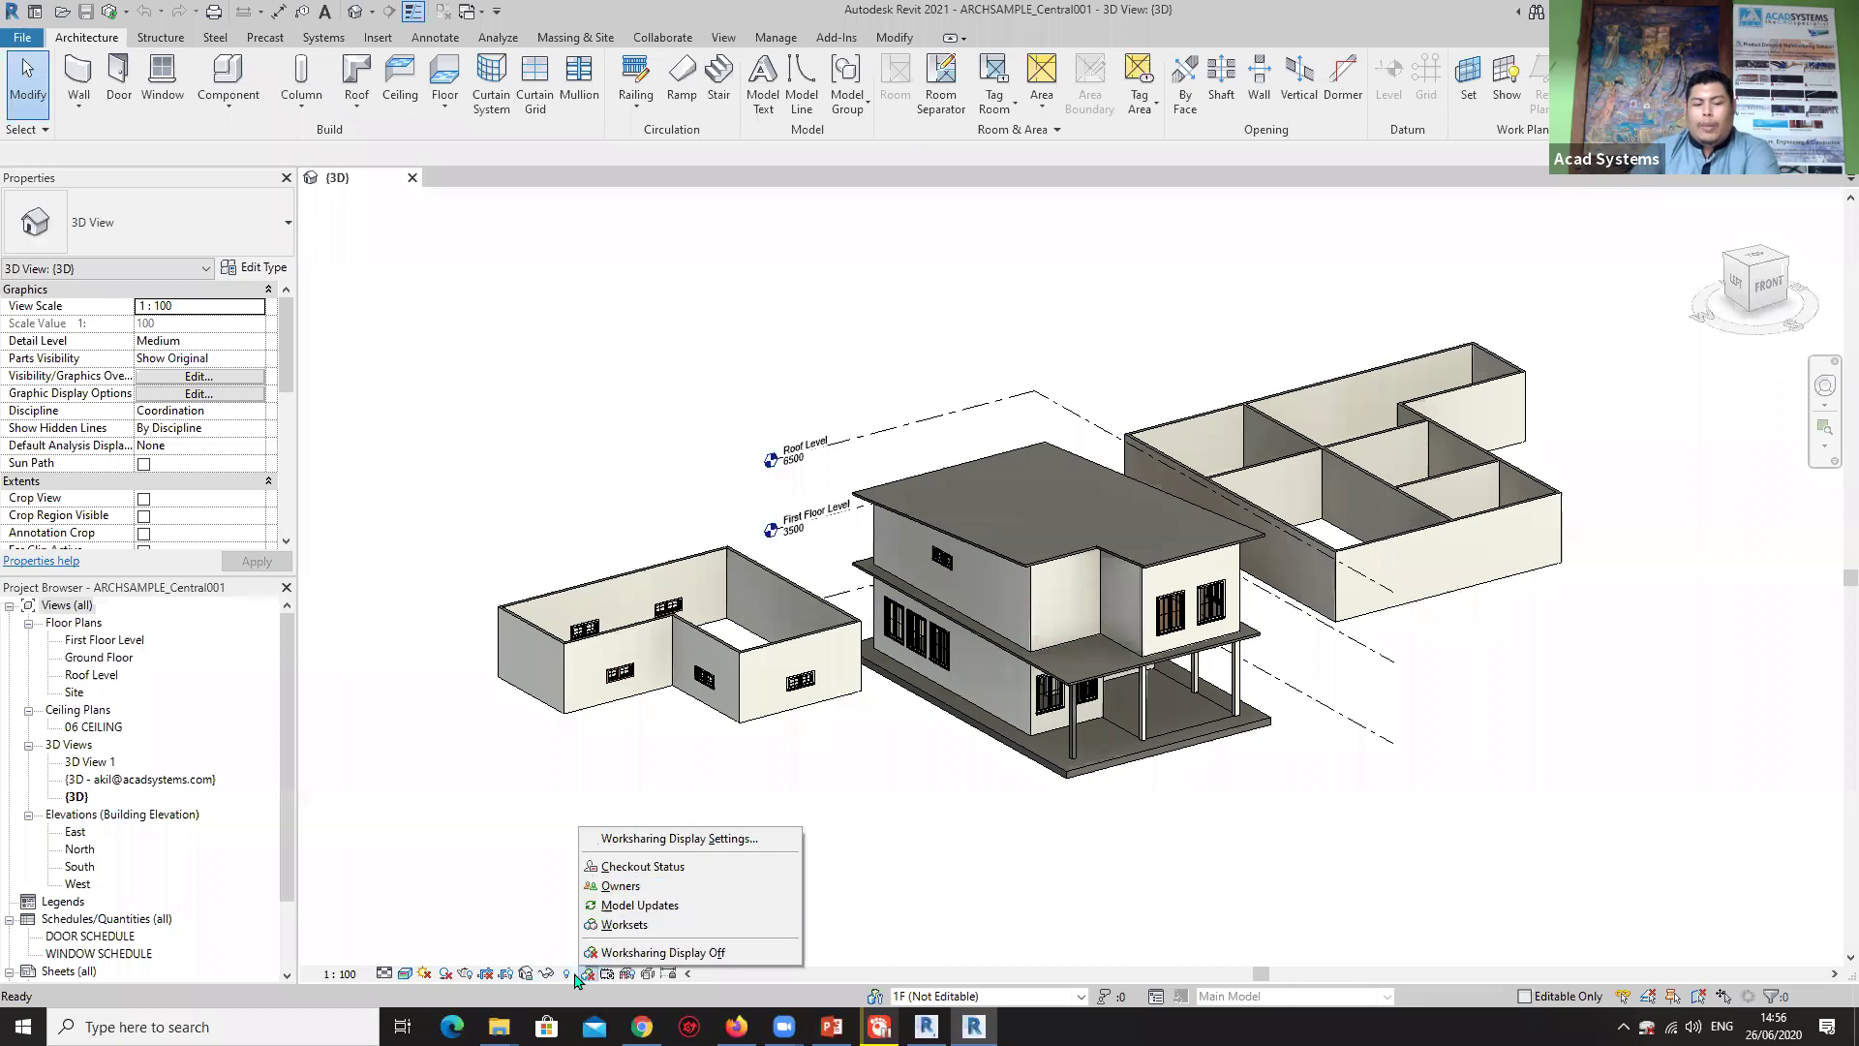
{"action": "left_click", "coordinate": [698, 839]}
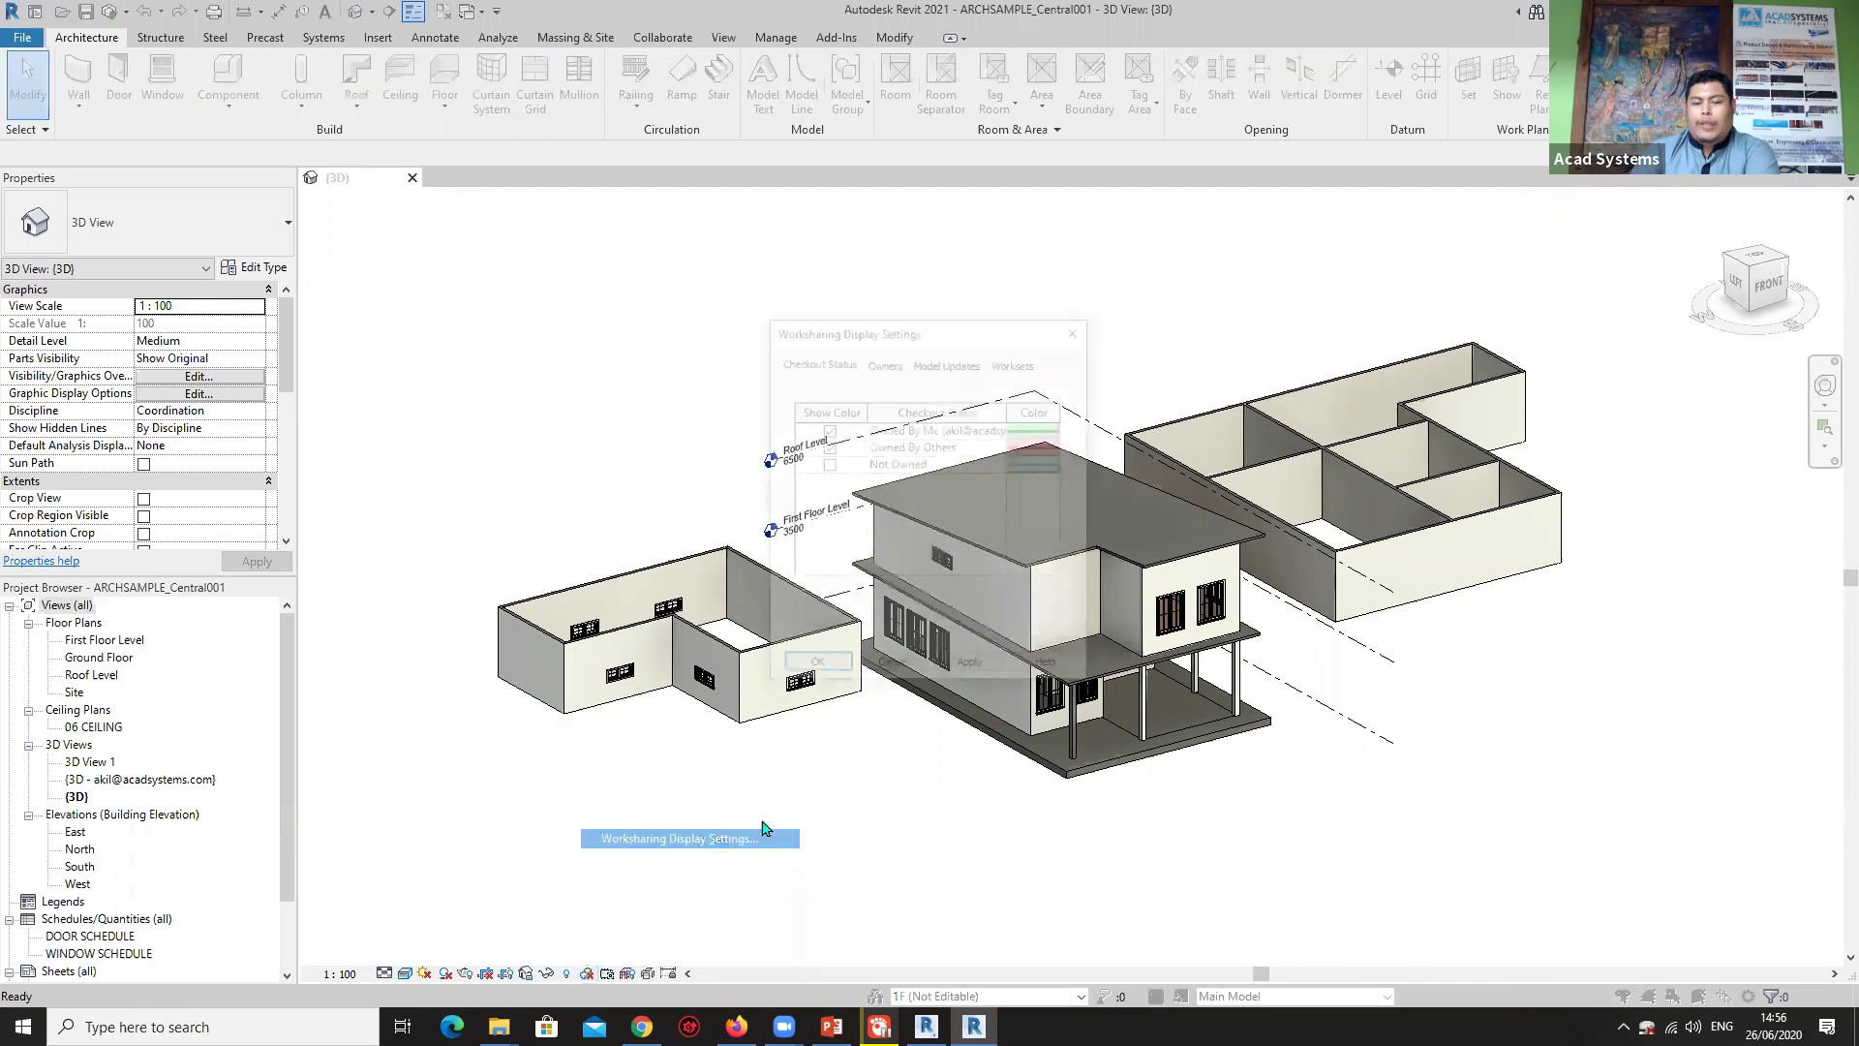
{"action": "left_click", "coordinate": [1001, 365]}
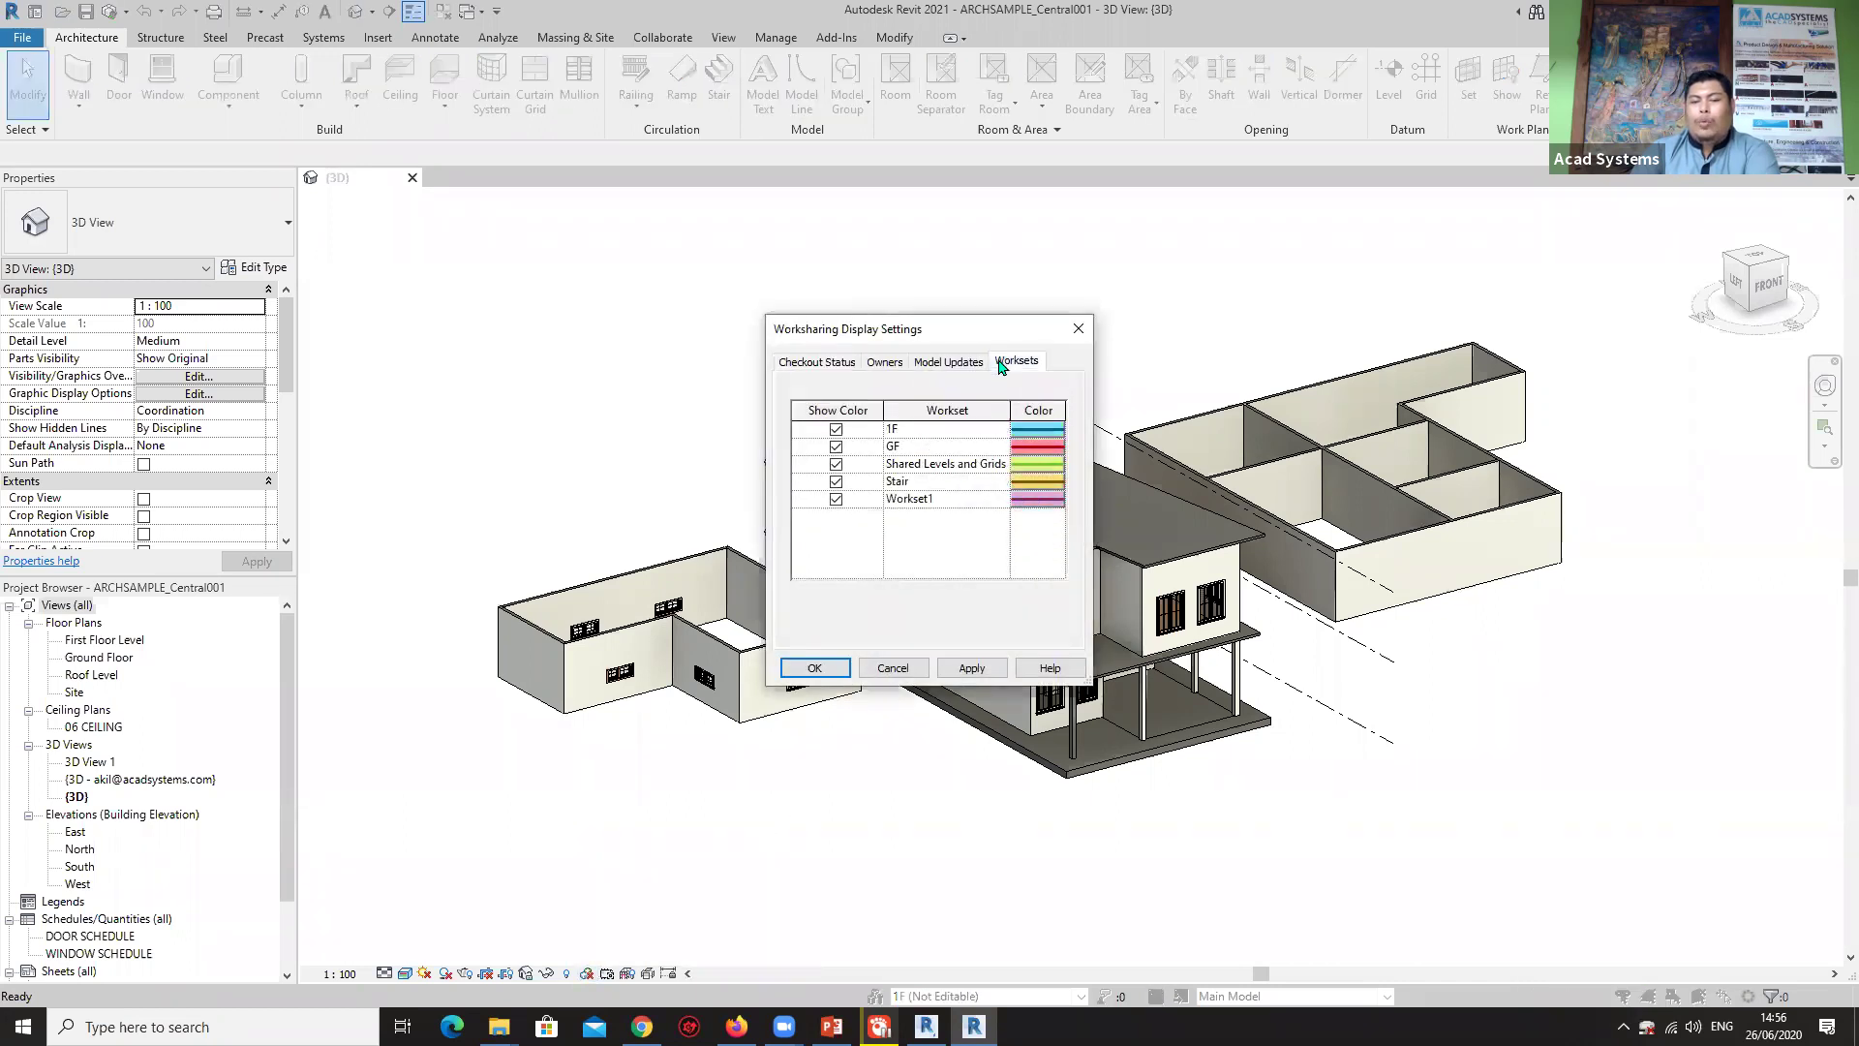
{"action": "left_click", "coordinate": [1038, 430]}
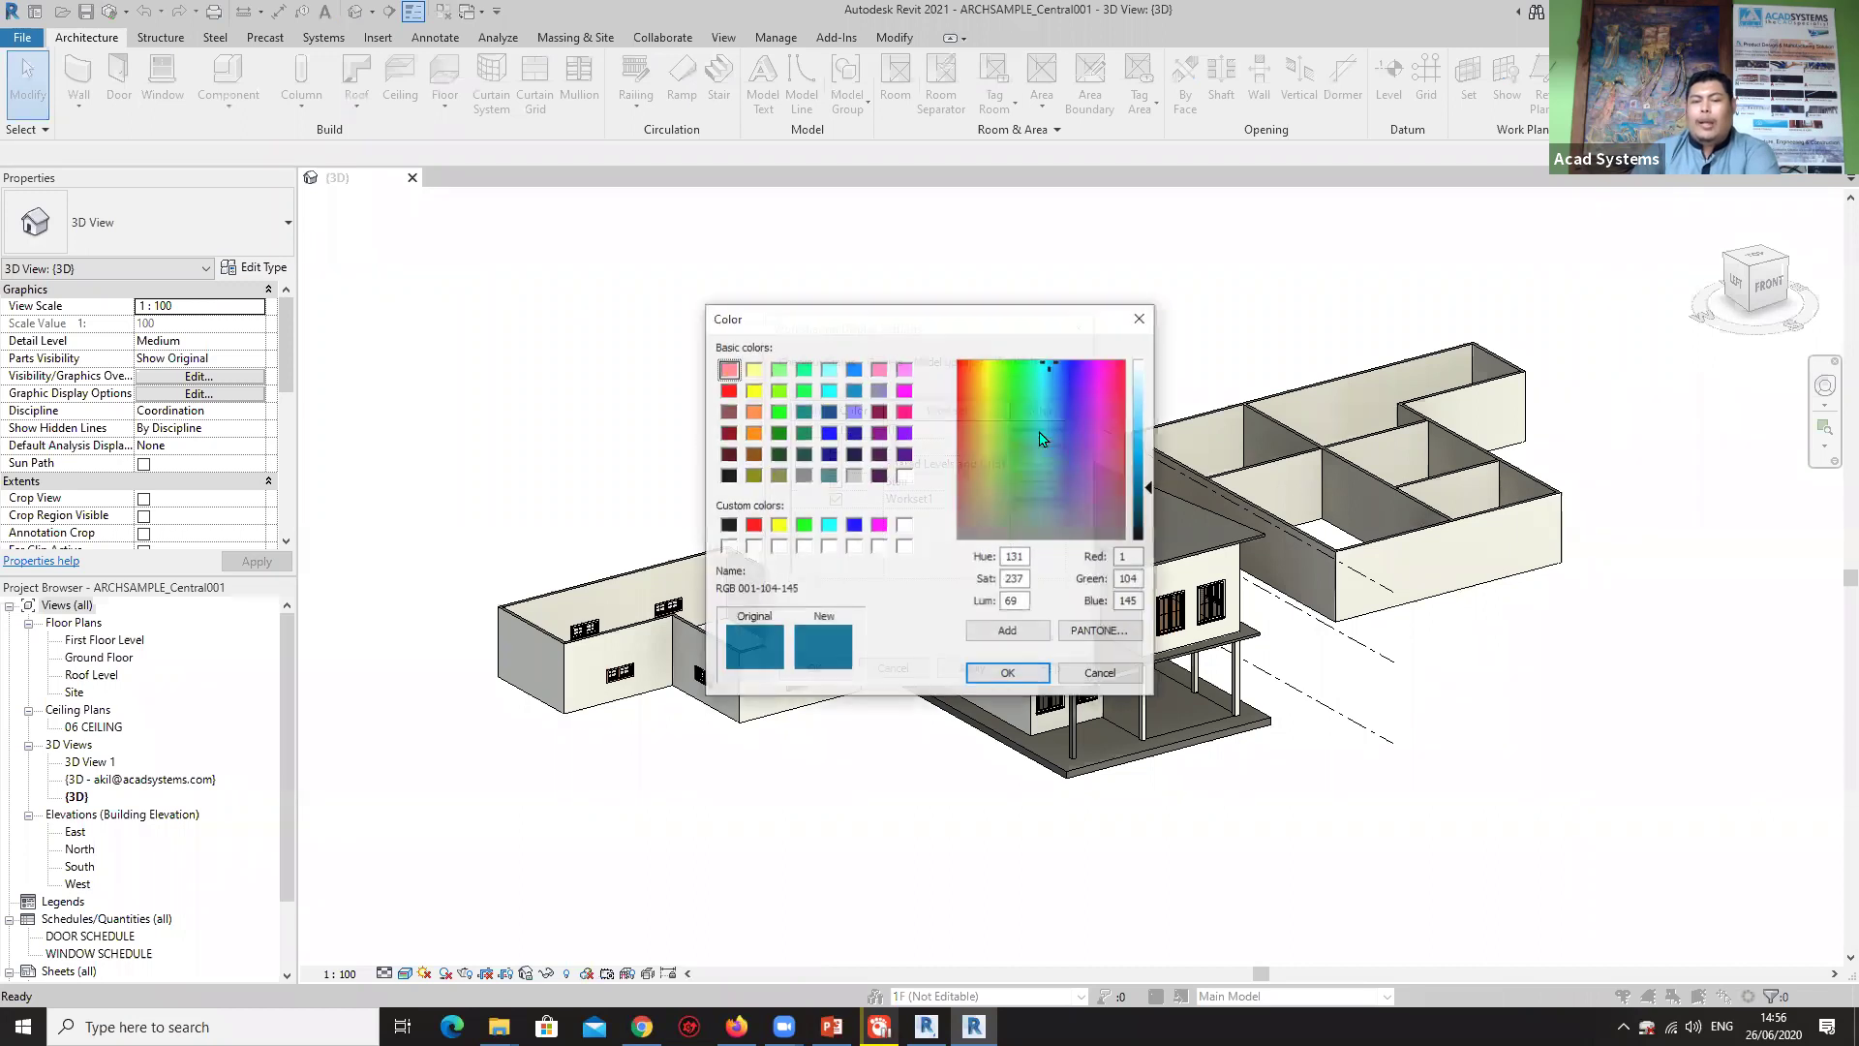
{"action": "left_click", "coordinate": [1140, 317]}
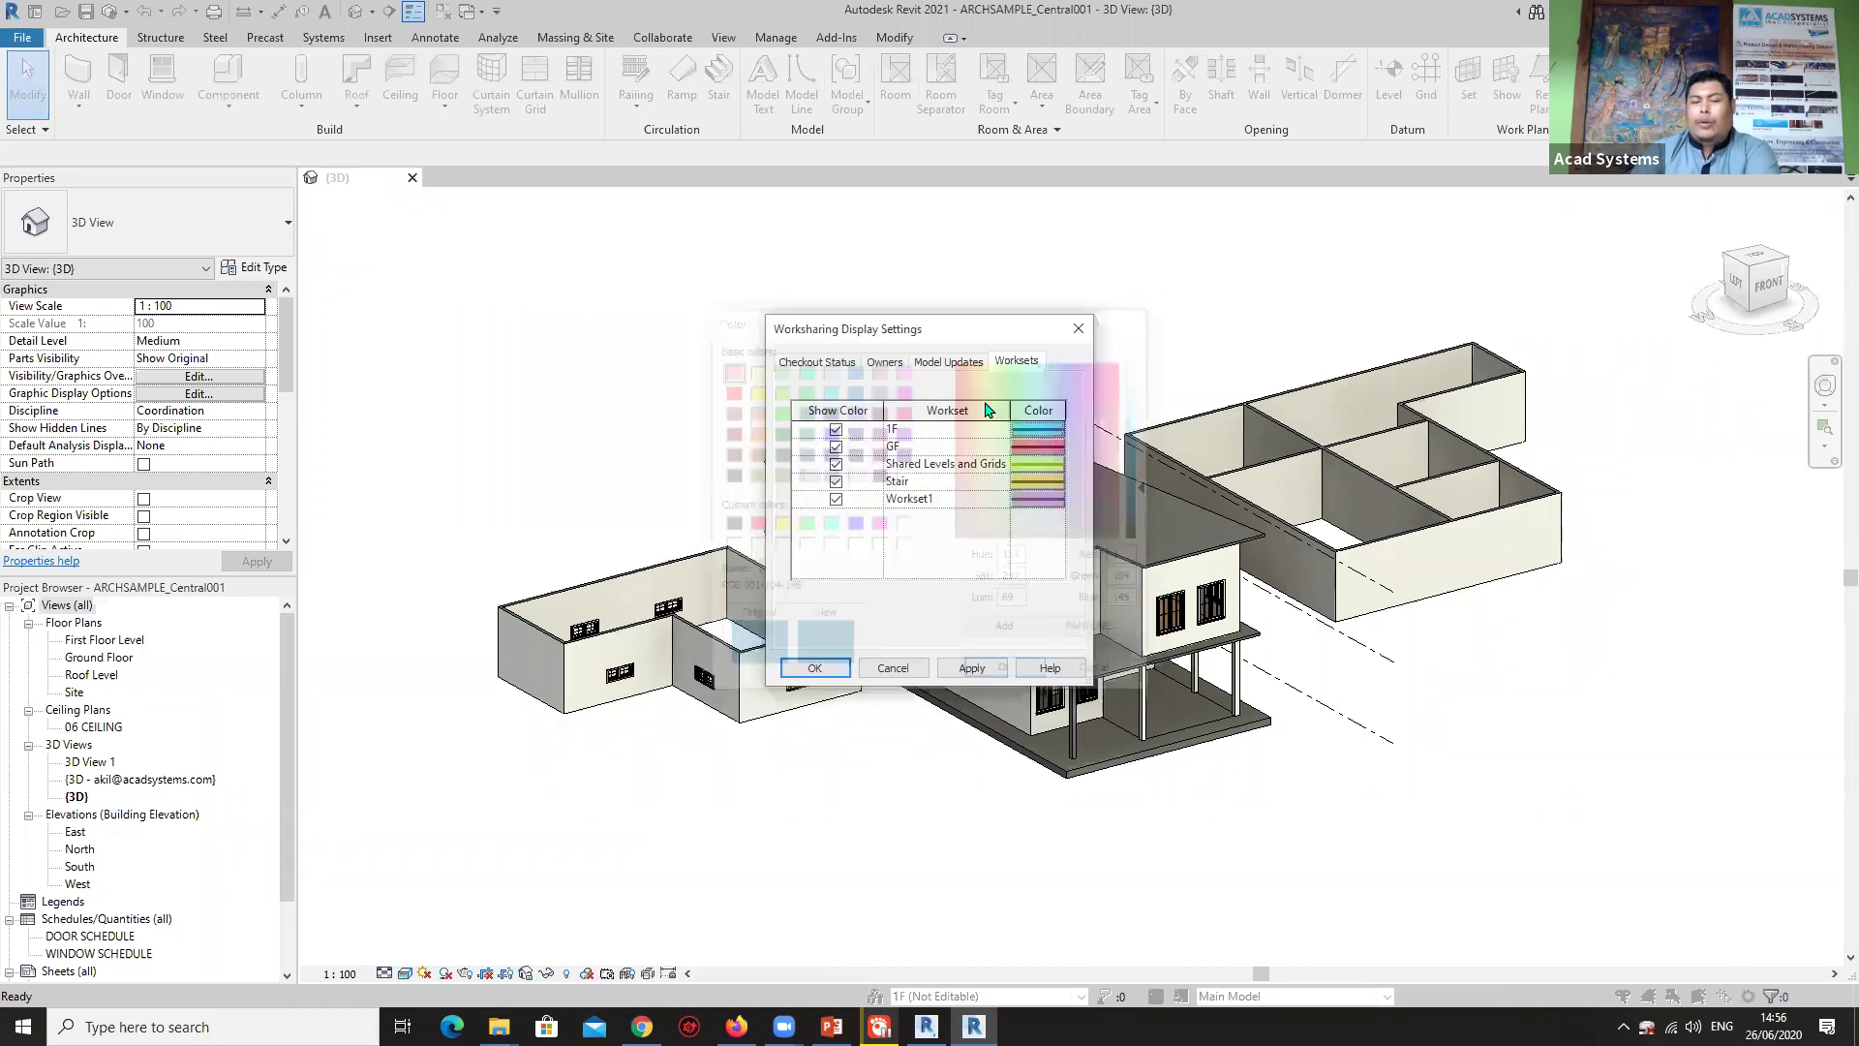
{"action": "left_click", "coordinate": [1038, 430]}
{"action": "left_click", "coordinate": [728, 391]}
{"action": "left_click", "coordinate": [1007, 673]}
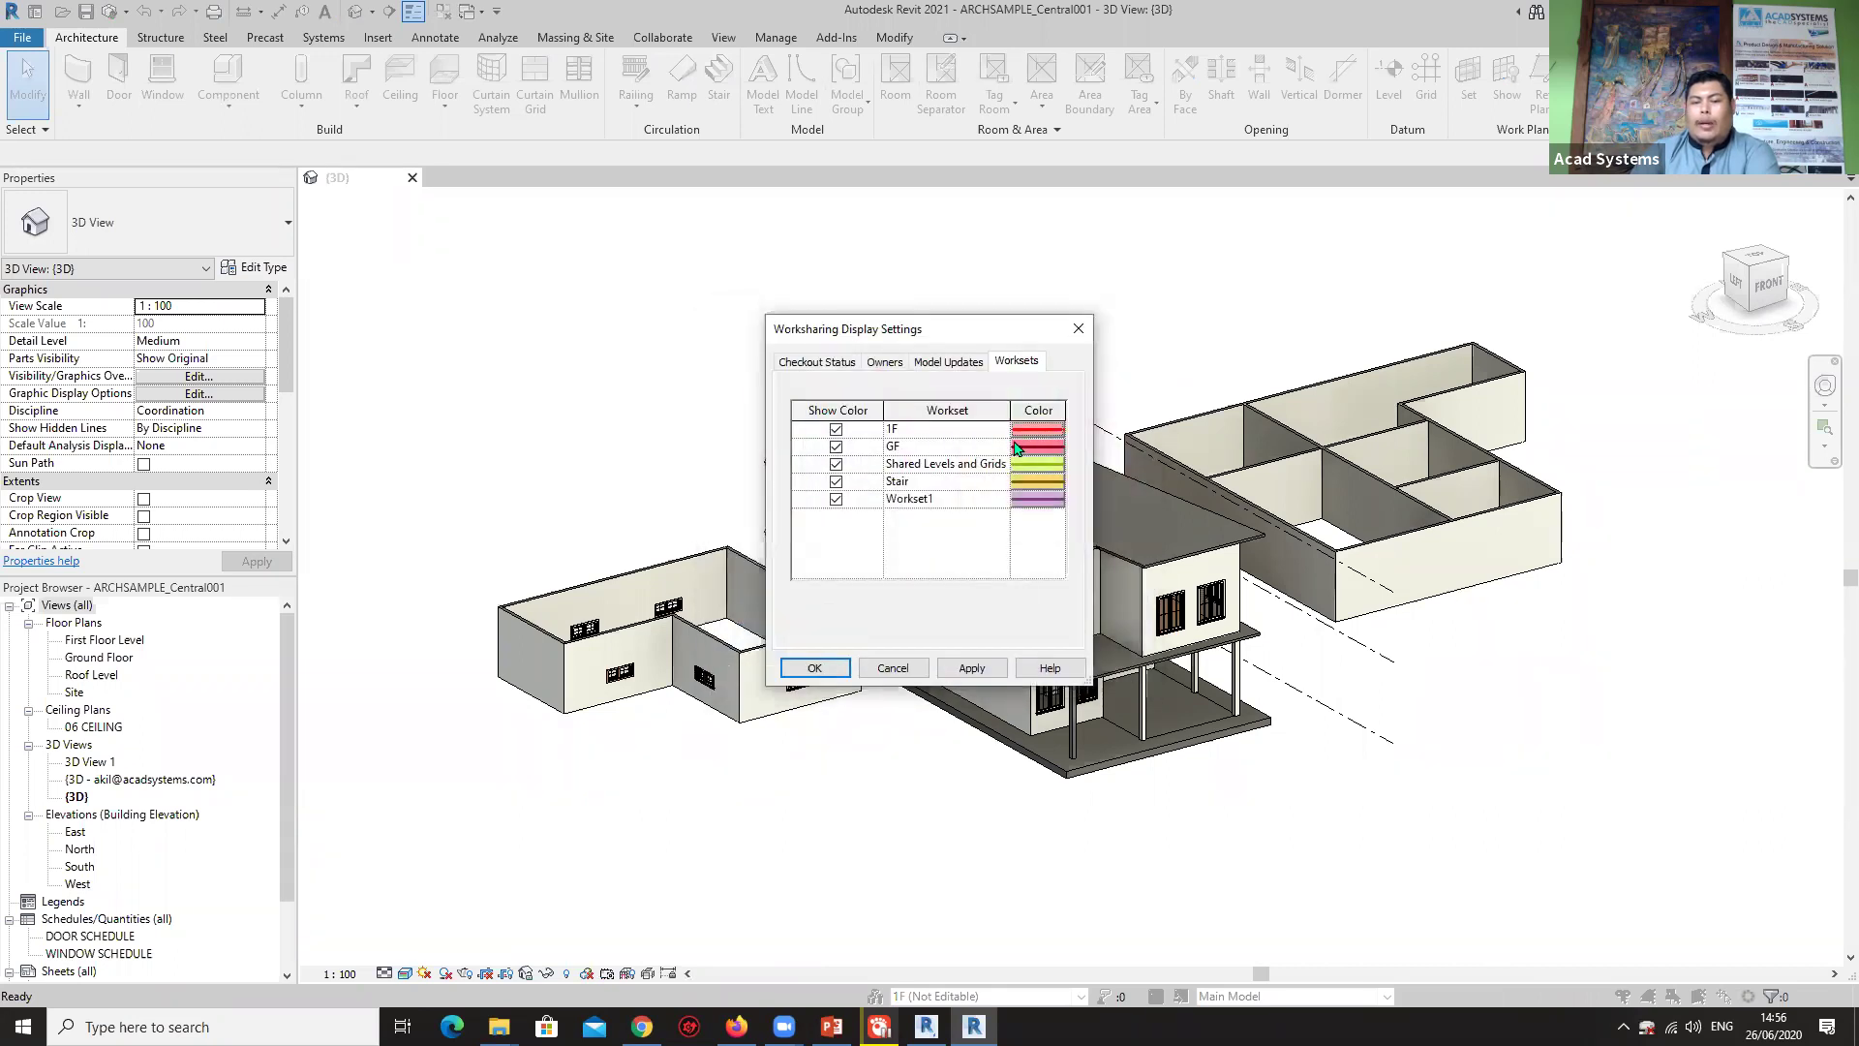
Set the GF workset colour to green, leave Shared Levels and Grids unchanged, and confirm with OK.
{"action": "left_click", "coordinate": [1035, 447]}
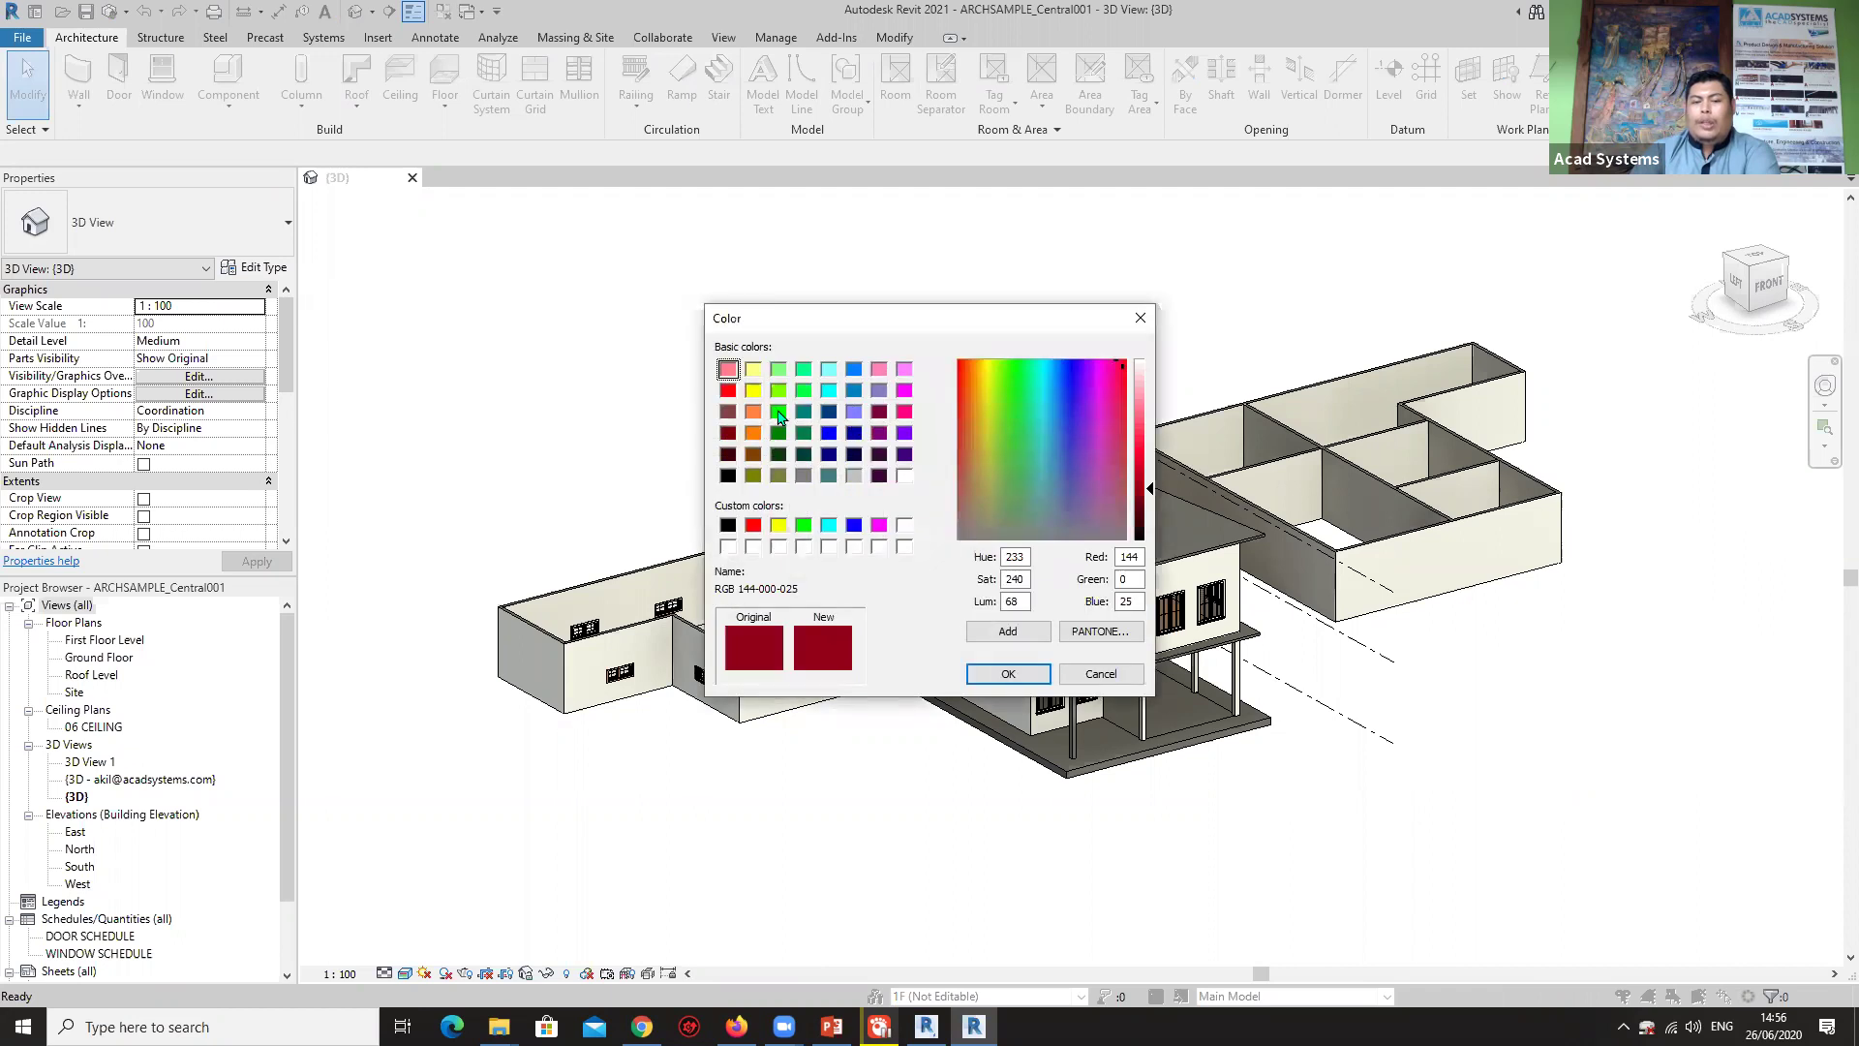
{"action": "left_click", "coordinate": [778, 412]}
{"action": "left_click", "coordinate": [983, 672]}
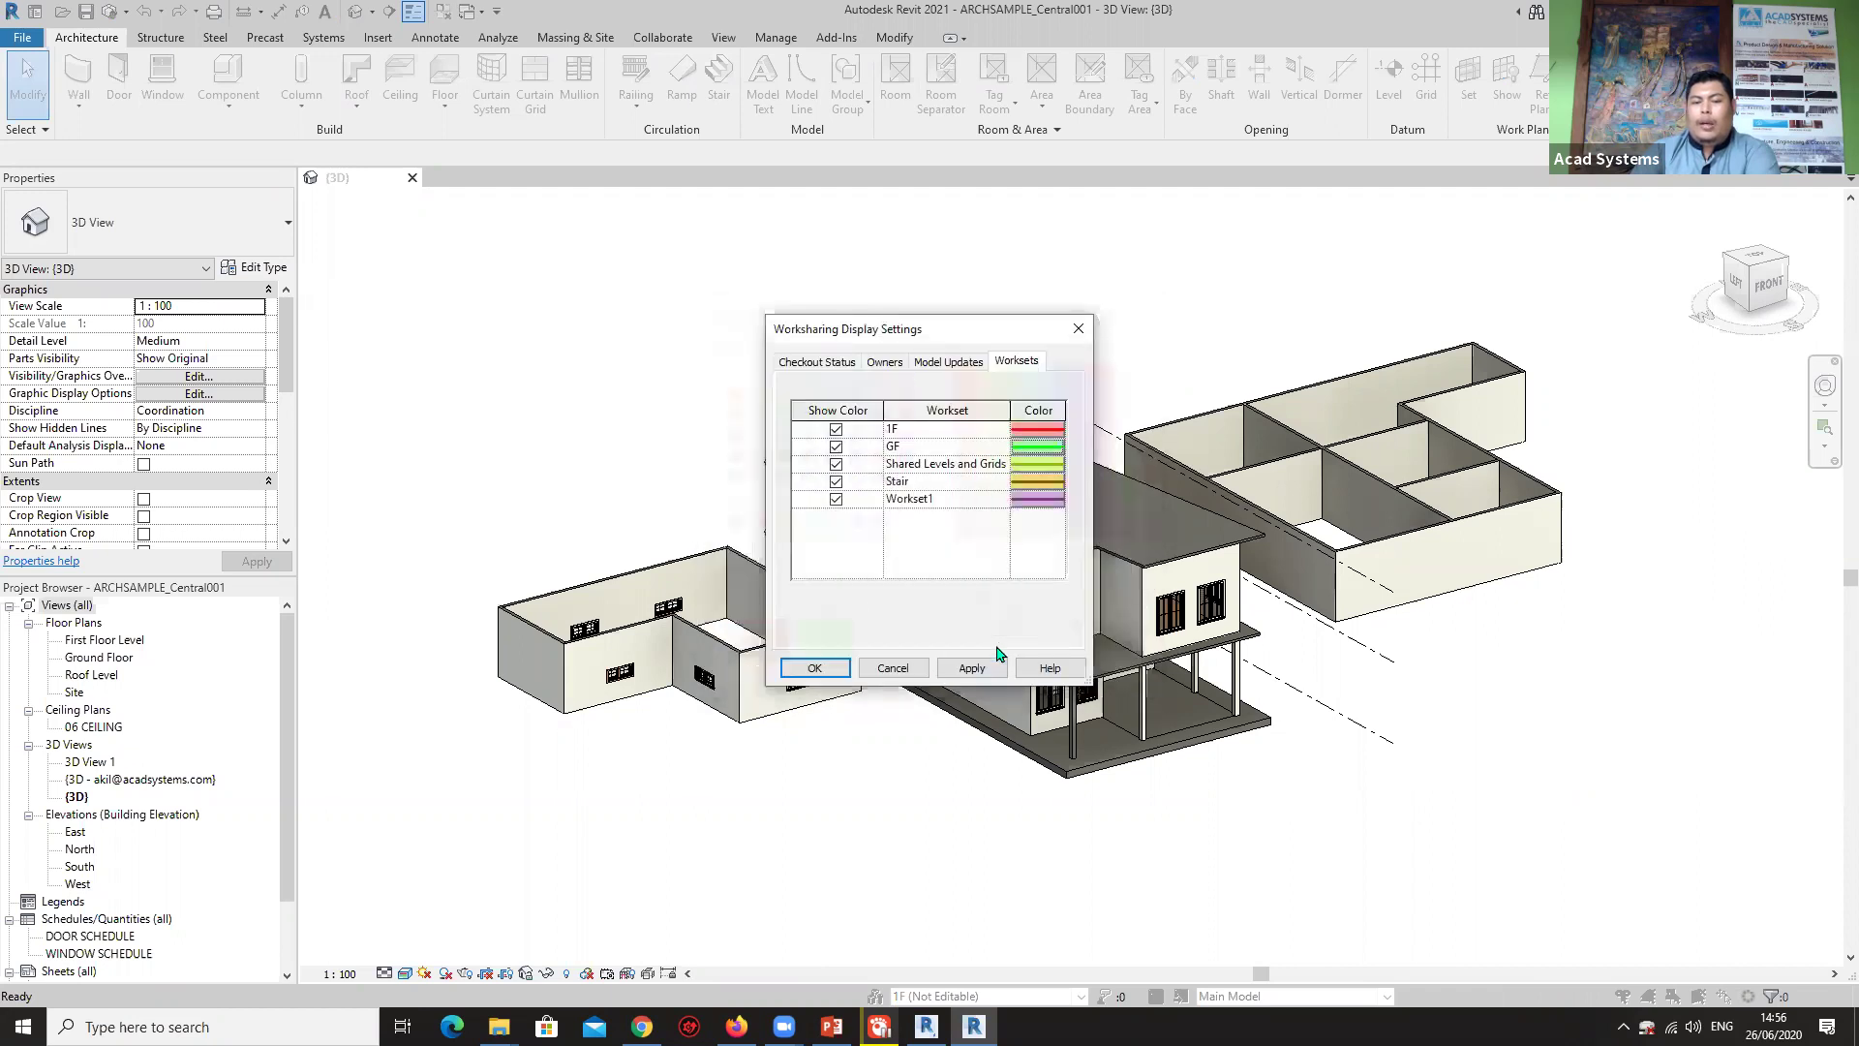
{"action": "left_click", "coordinate": [1052, 466]}
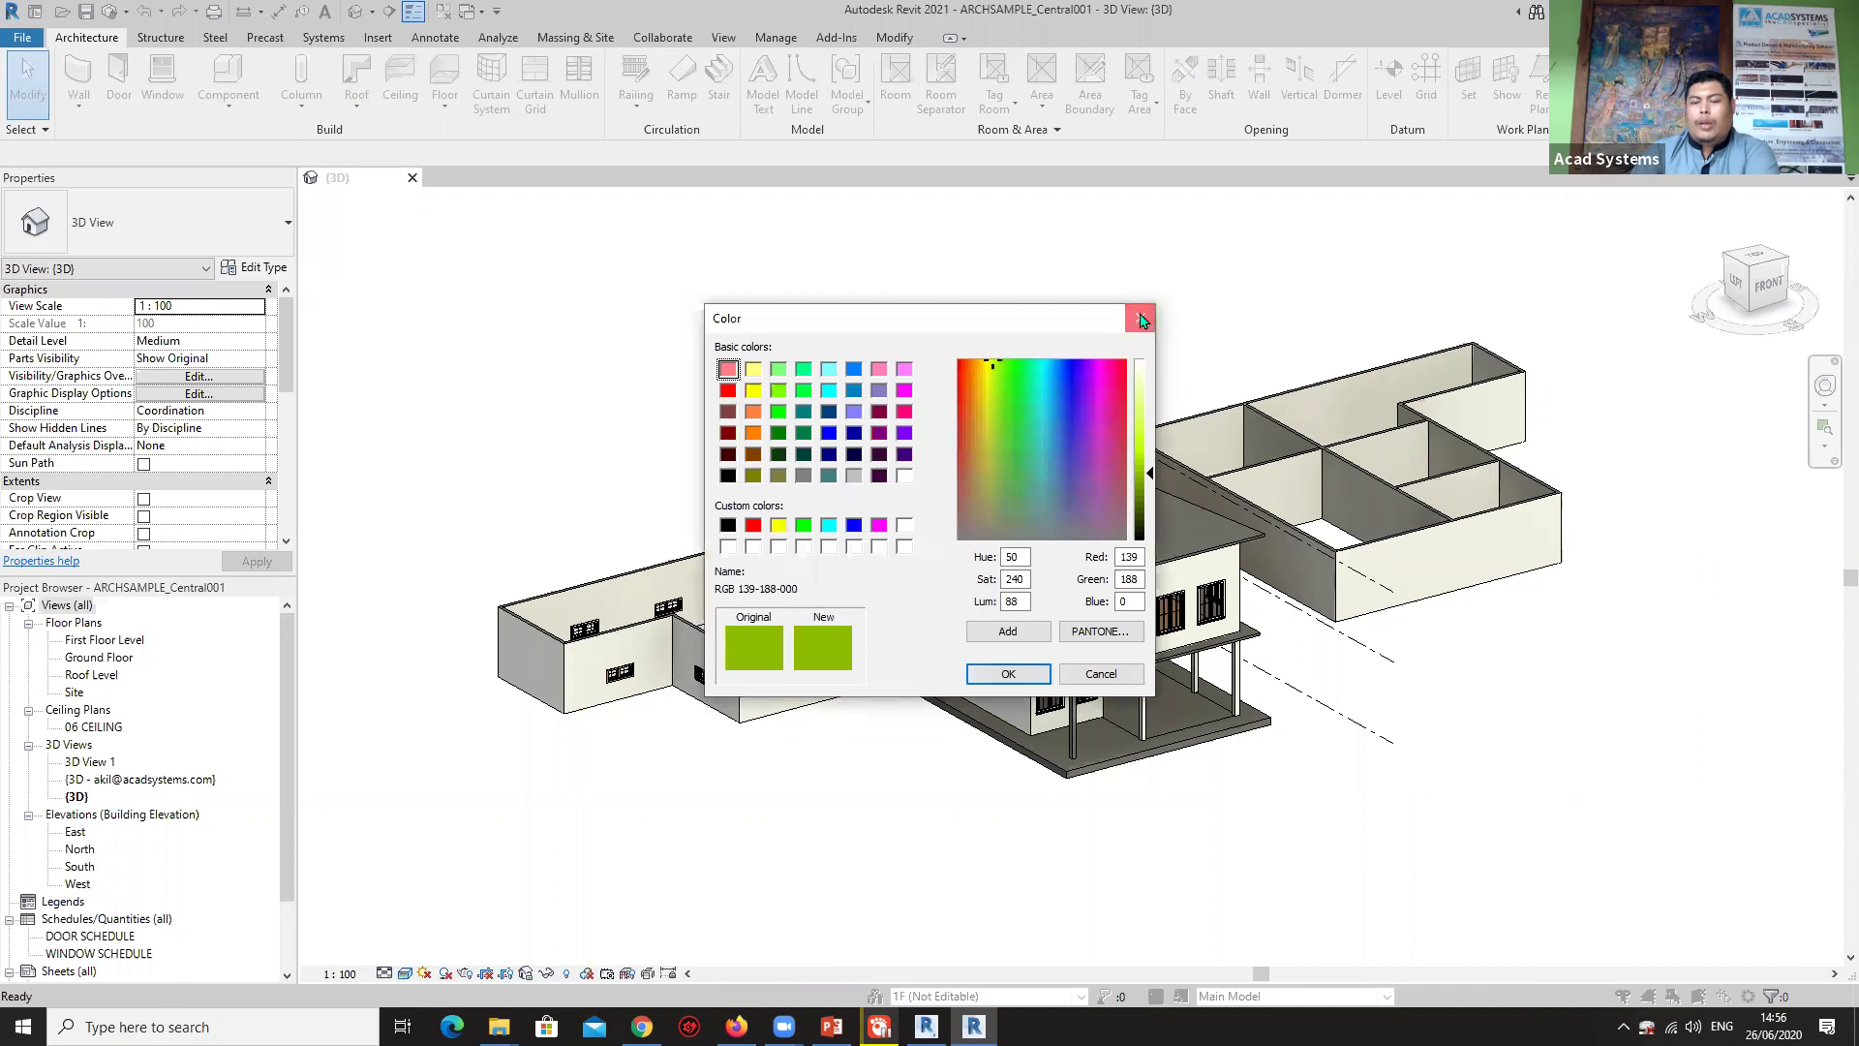
{"action": "left_click", "coordinate": [1147, 313]}
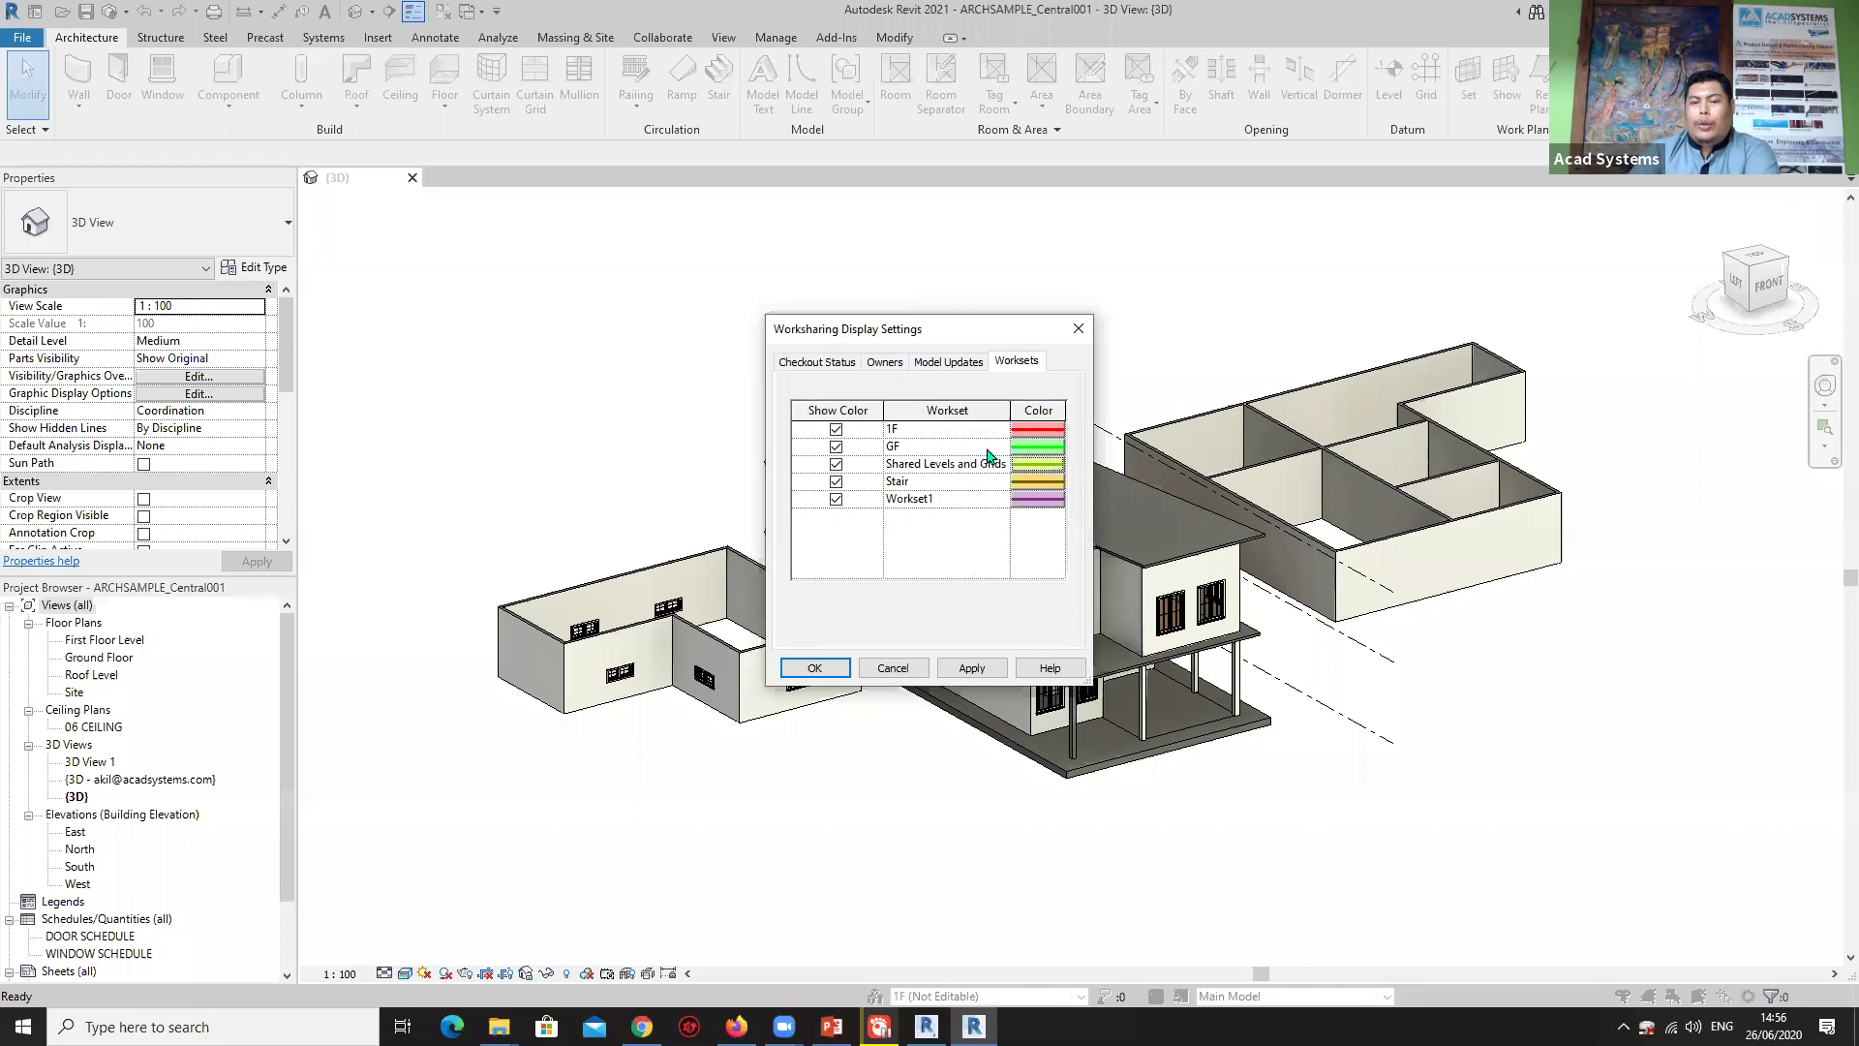
{"action": "left_click", "coordinate": [831, 668]}
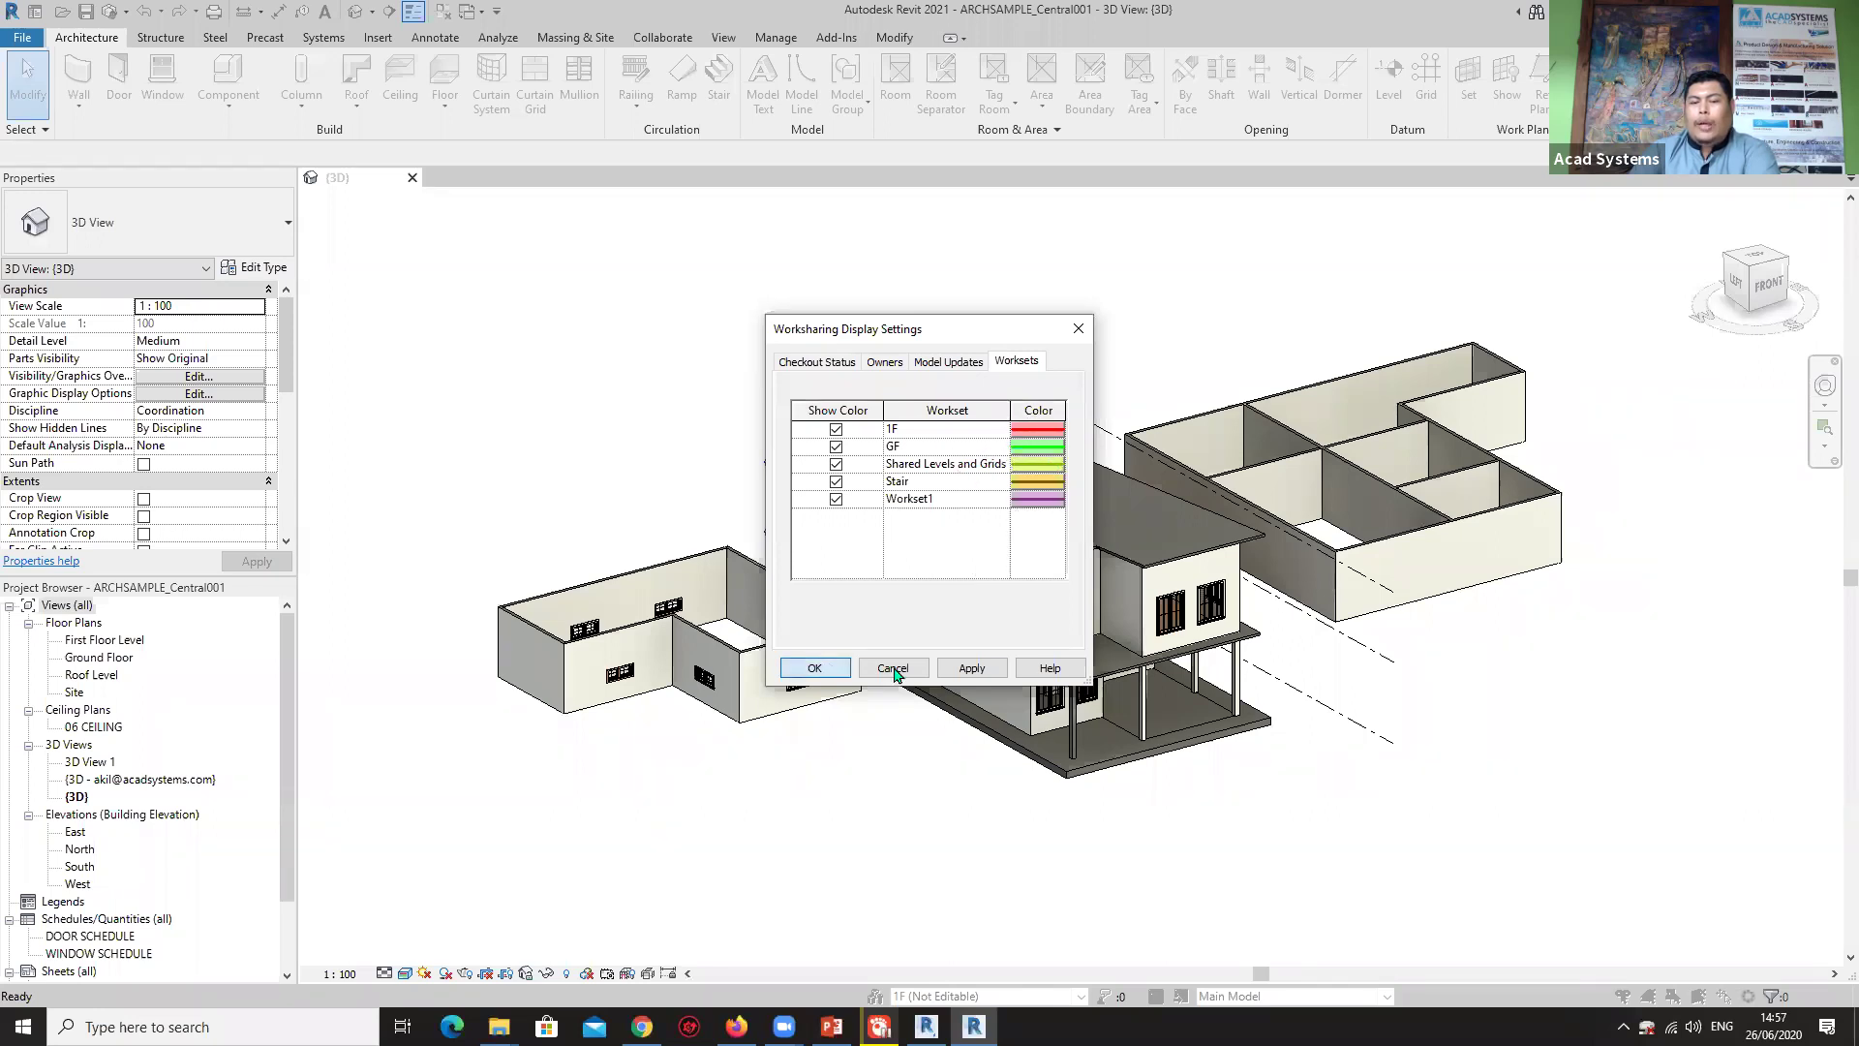
Switch the 3D view's worksharing display to colour elements by Worksets.
{"action": "left_click", "coordinate": [604, 974]}
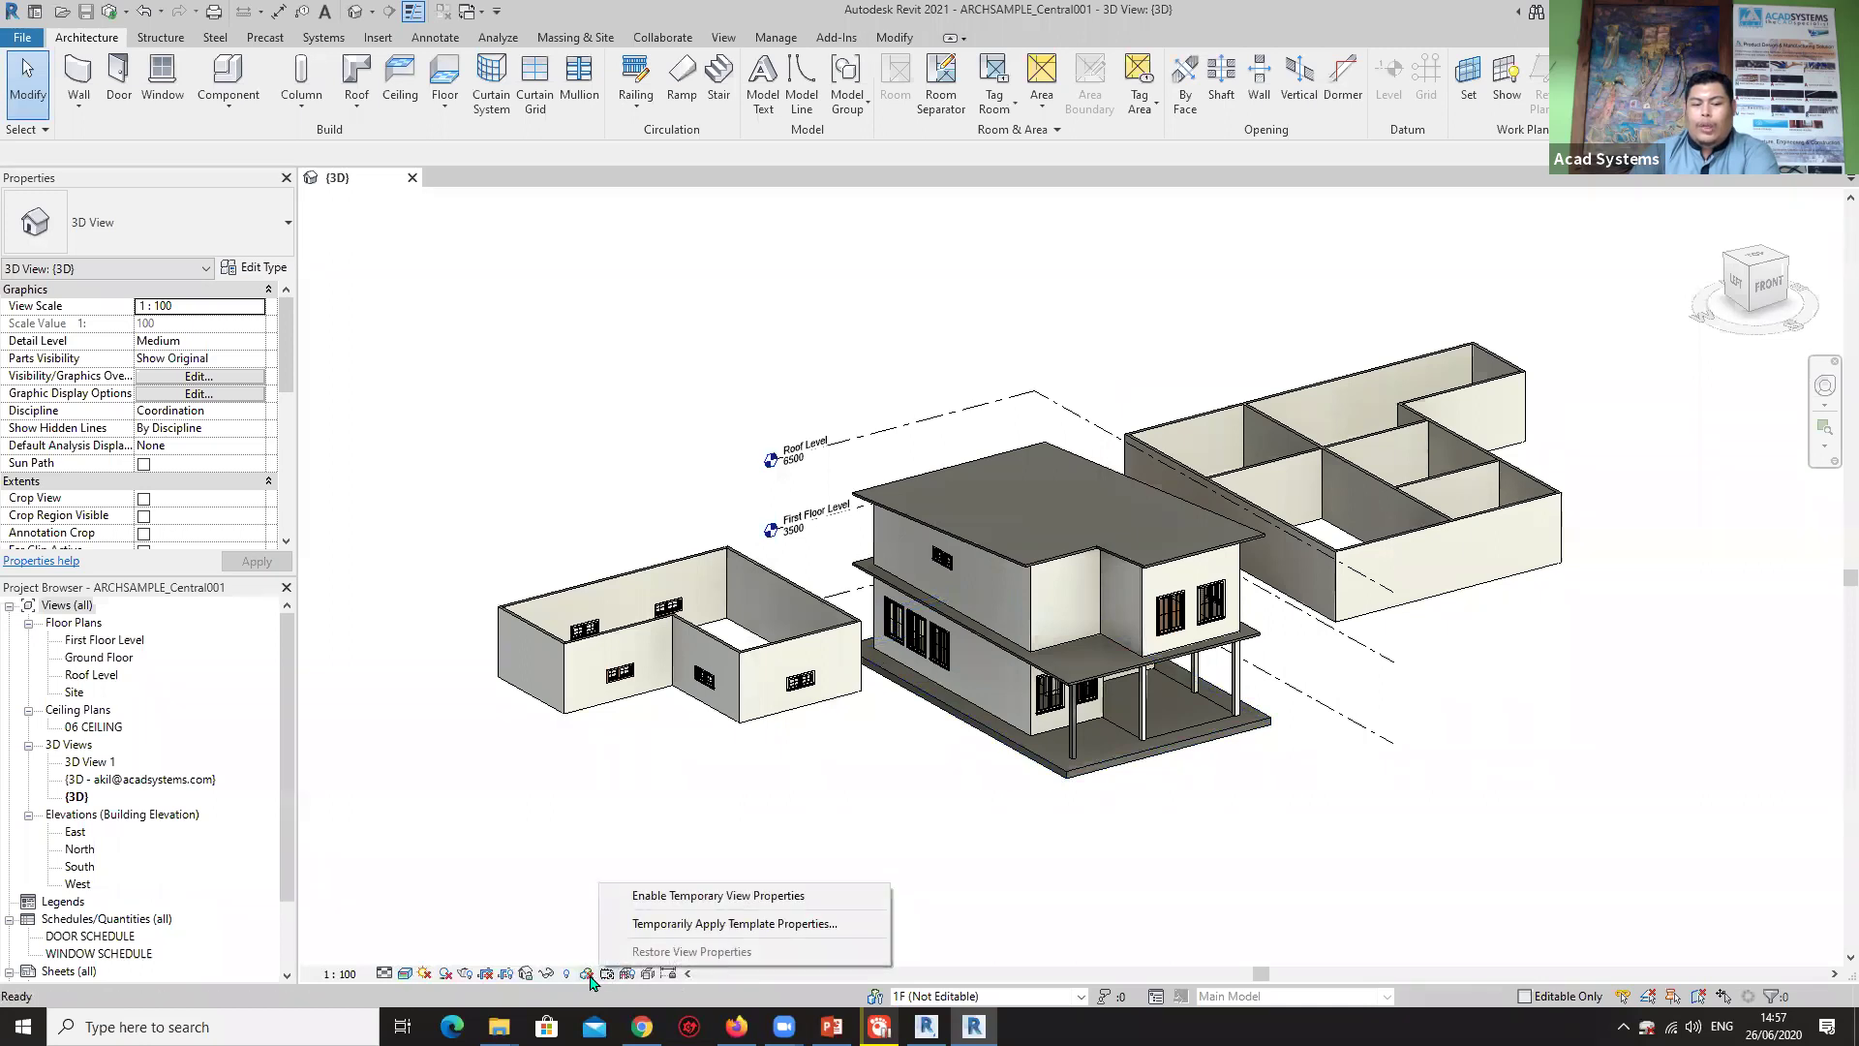
{"action": "left_click", "coordinate": [586, 974]}
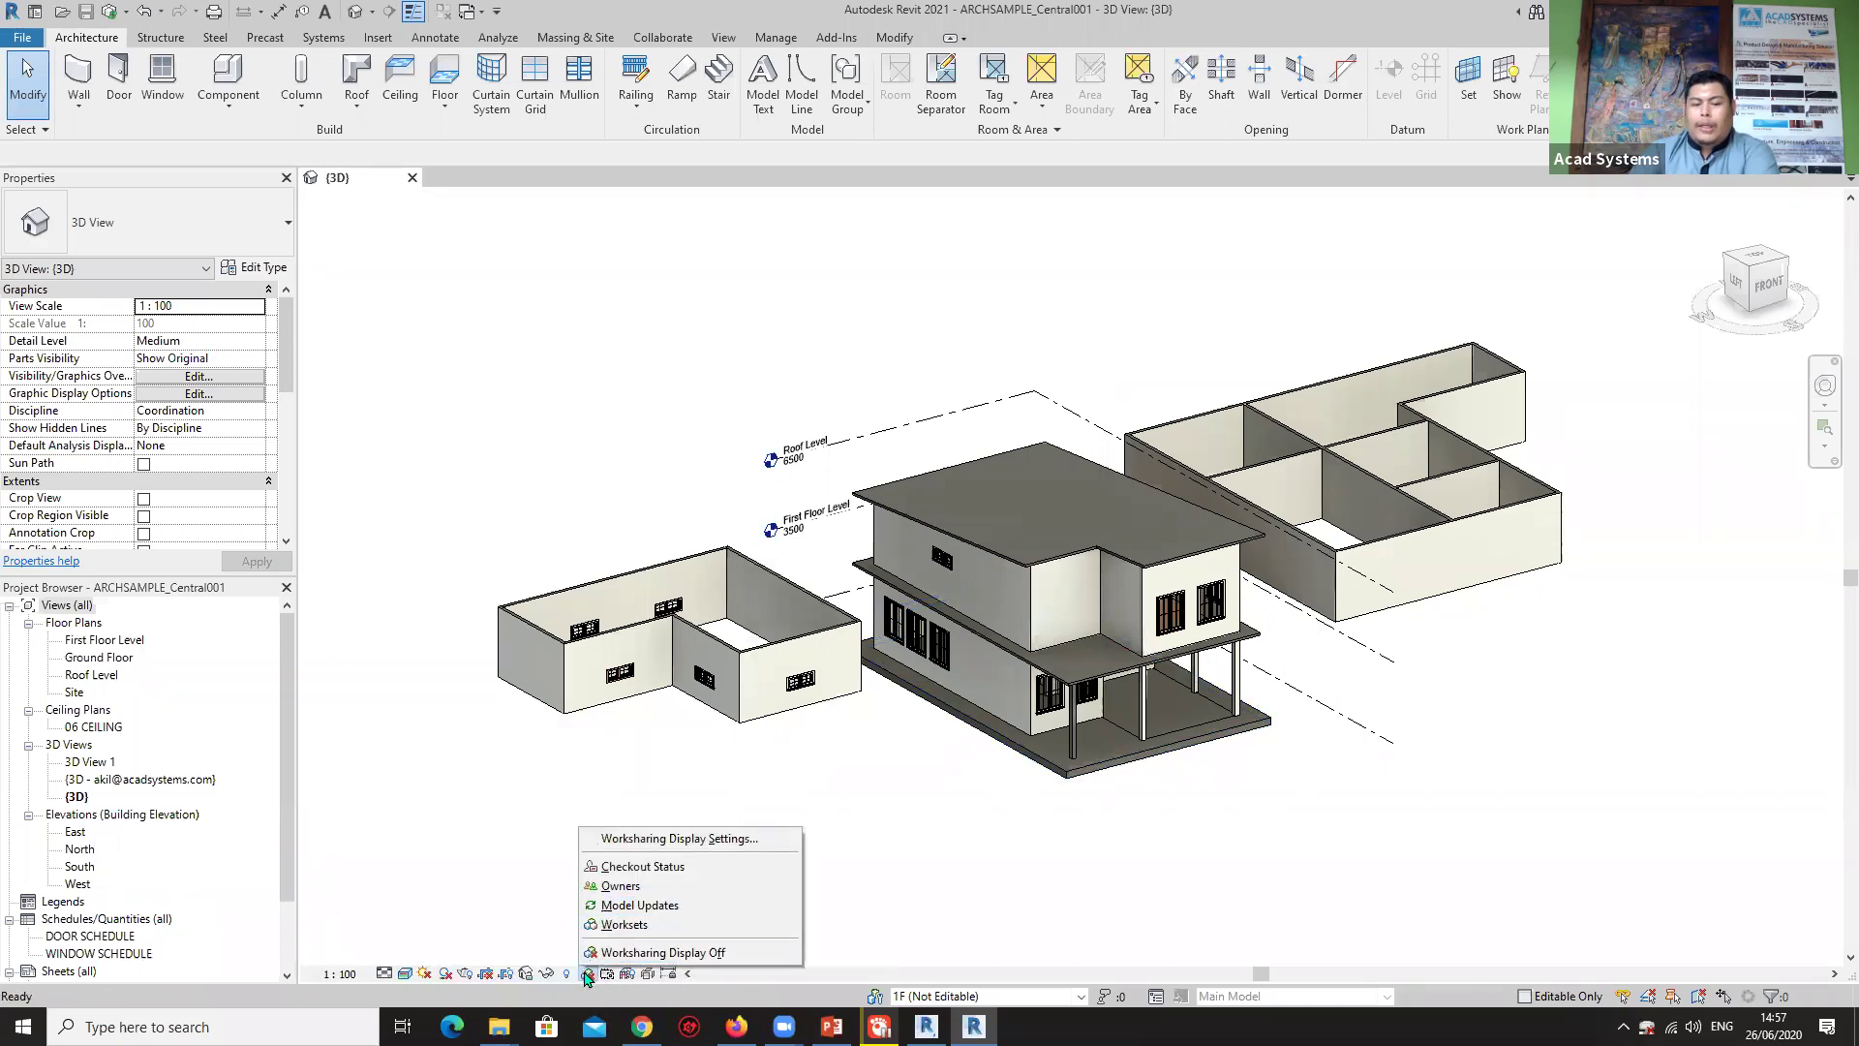
{"action": "left_click", "coordinate": [639, 925]}
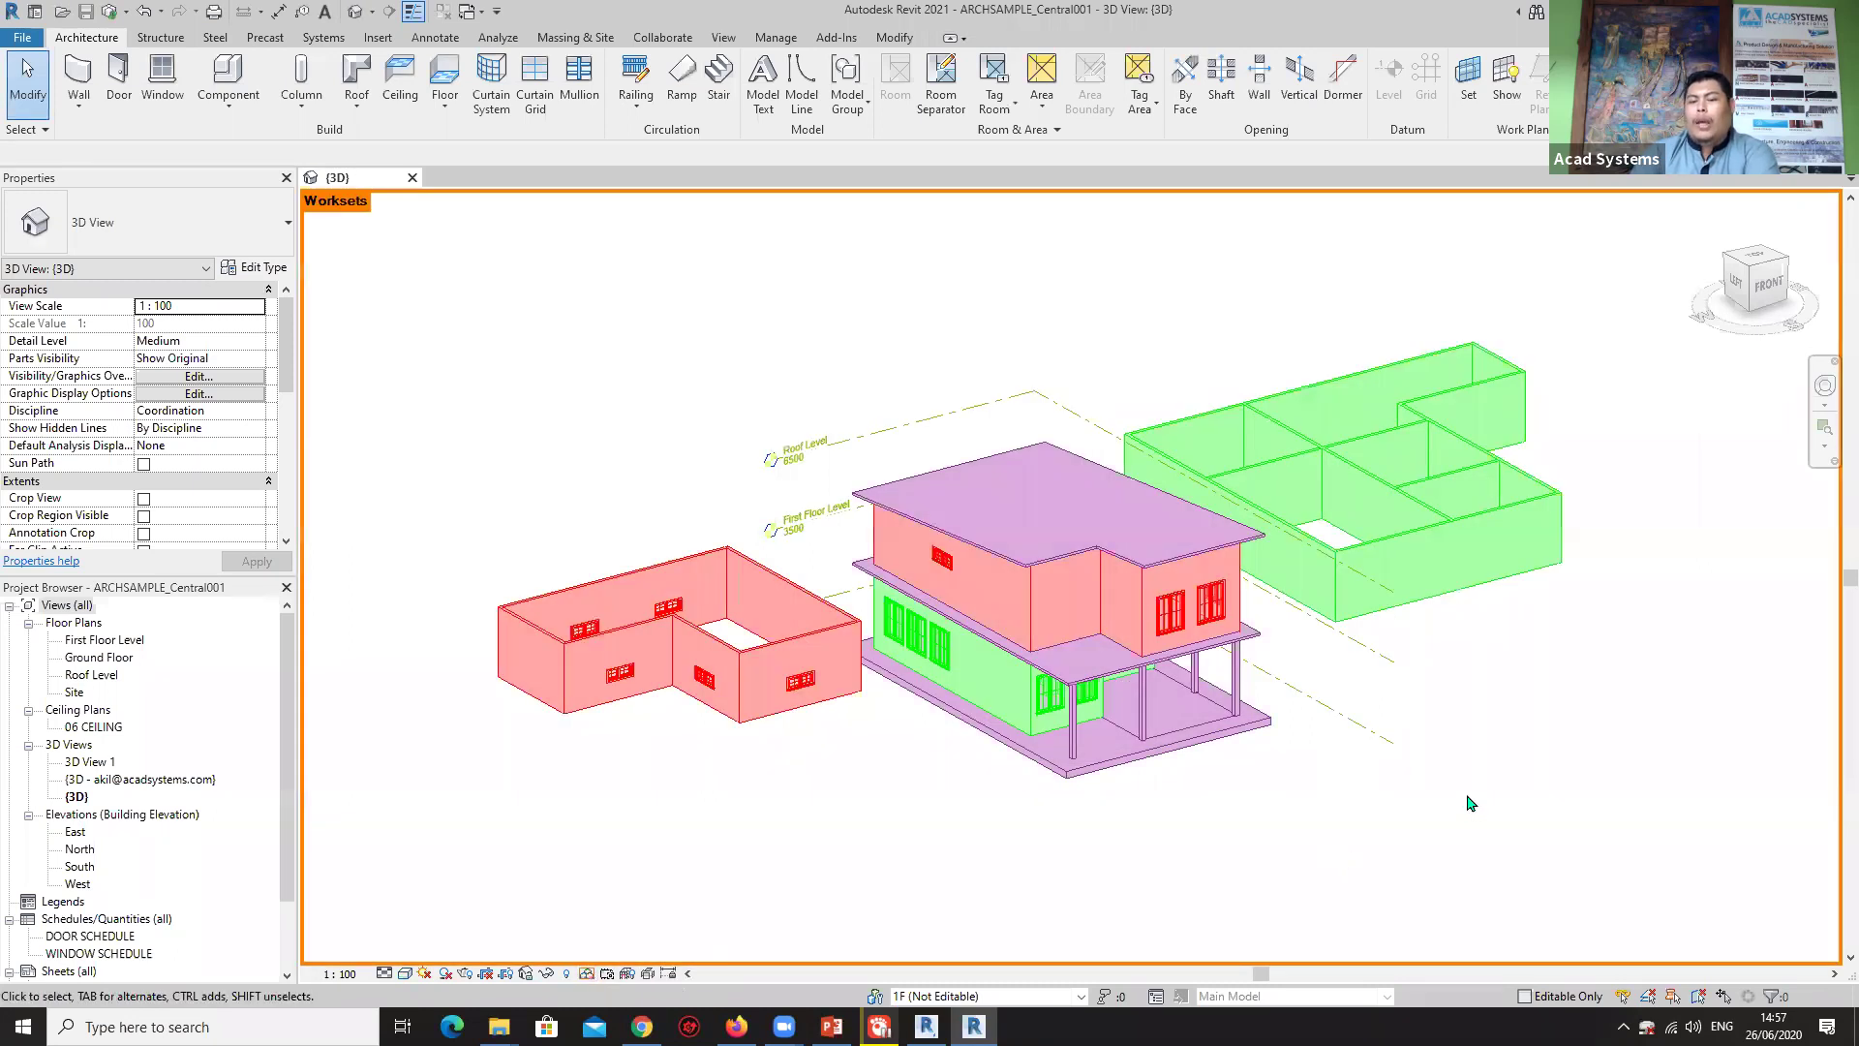
Adjust the view slightly and select the roof.
{"action": "scroll", "coordinate": [1458, 797], "scroll_direction": "up", "scroll_amount": 2}
{"action": "scroll", "coordinate": [1360, 761], "scroll_direction": "down", "scroll_amount": 2}
{"action": "middle_click_drag", "start_coordinate": [1230, 746], "coordinate": [1309, 750]}
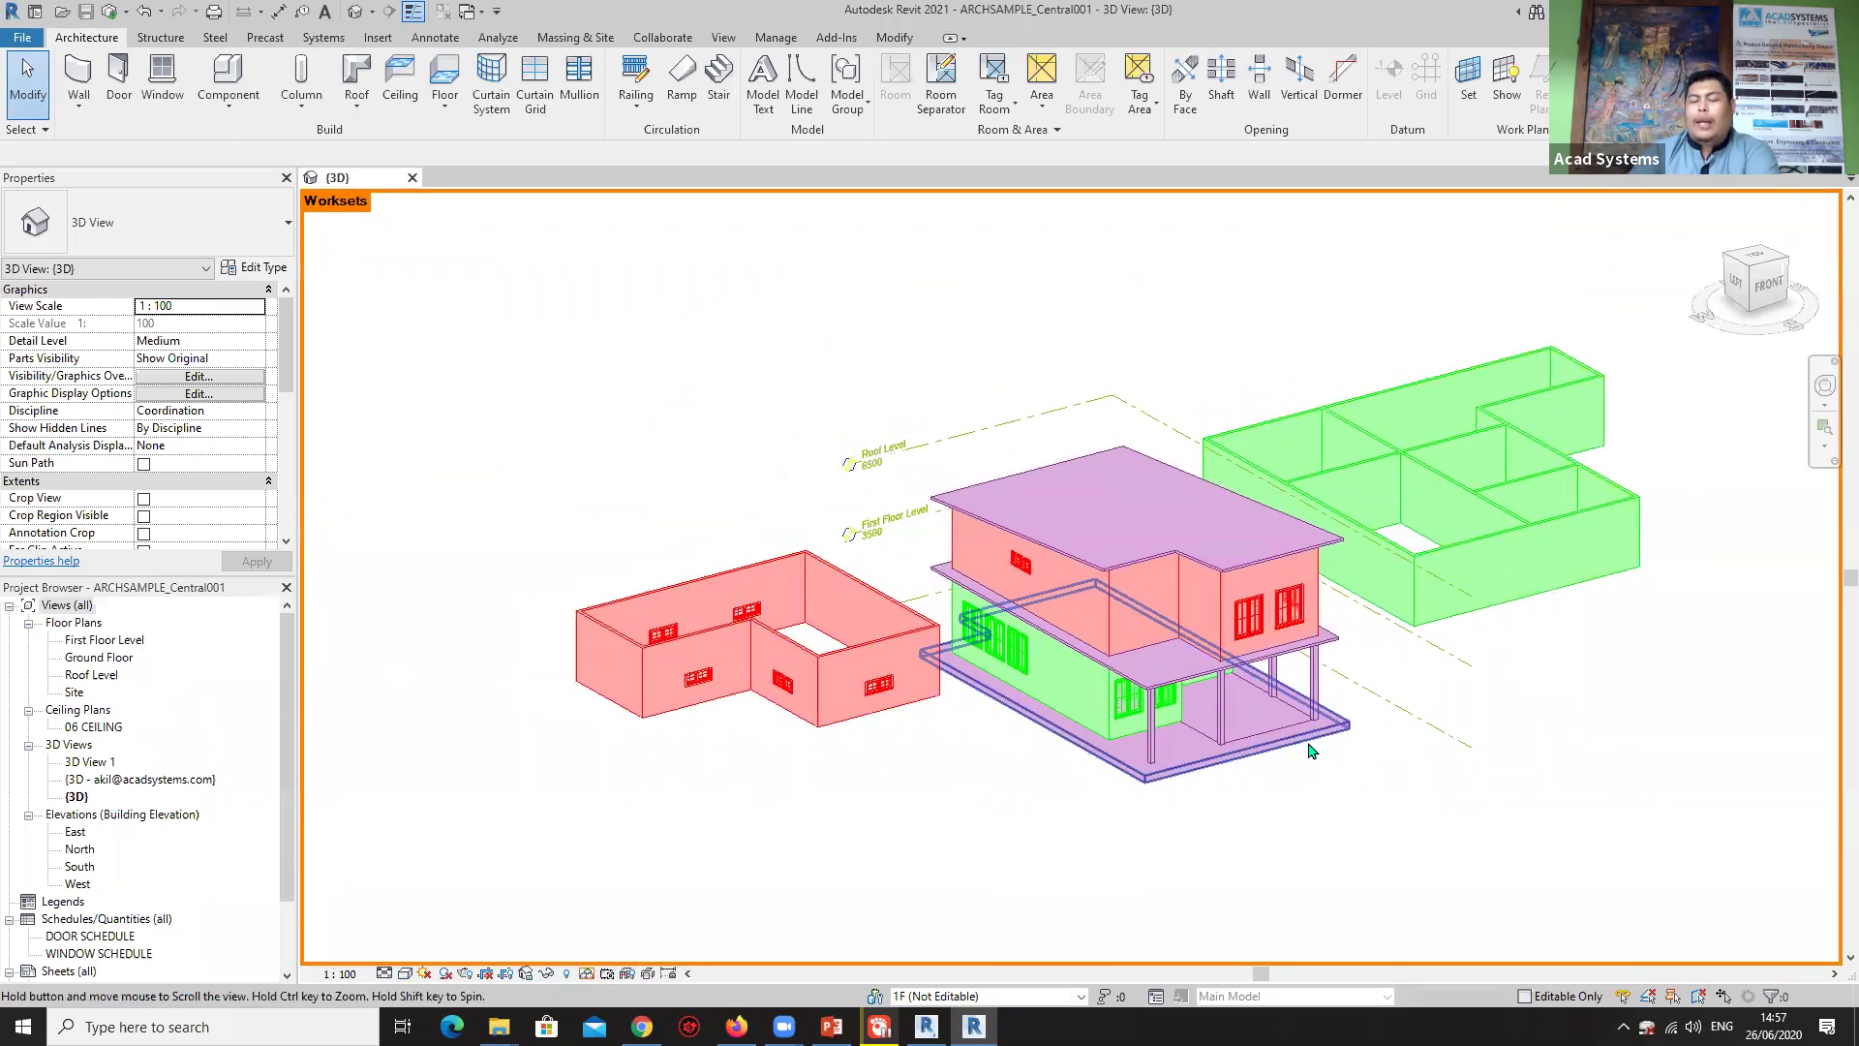
{"action": "scroll", "coordinate": [1286, 683], "scroll_direction": "up", "scroll_amount": 1}
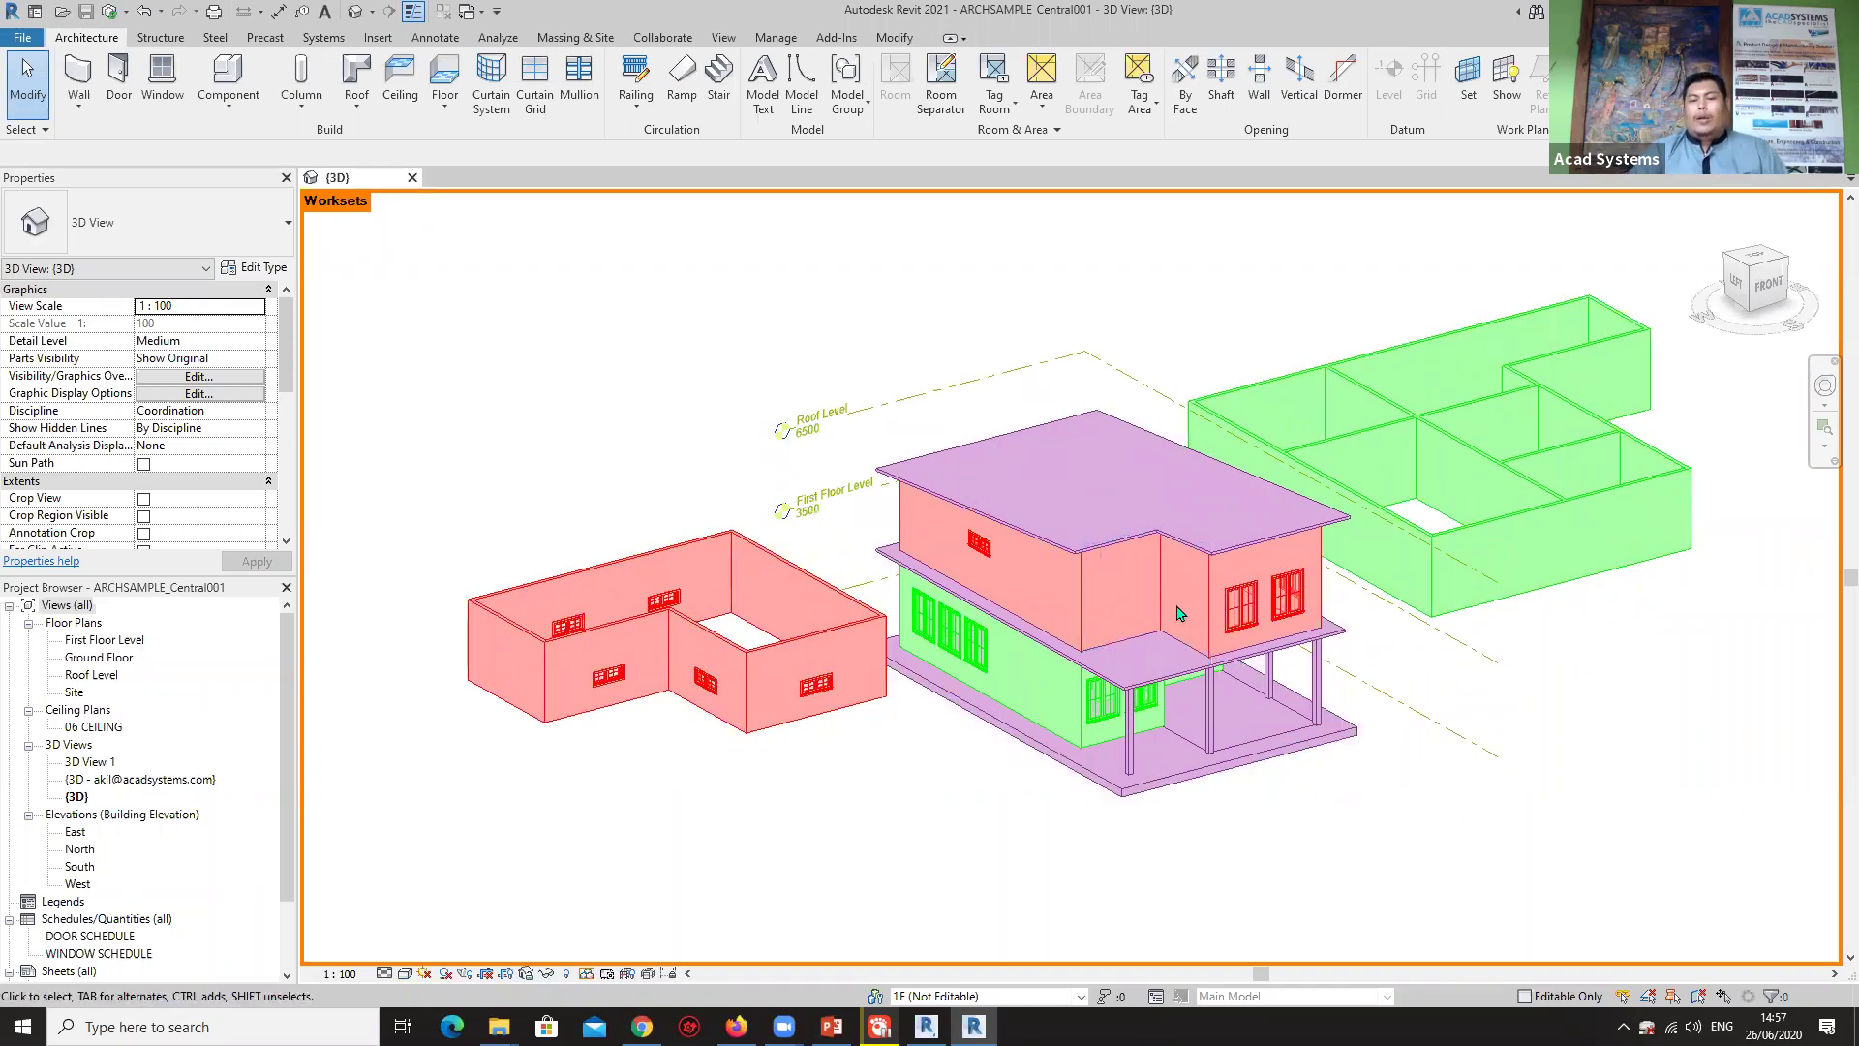
{"action": "mouse_move", "coordinate": [1150, 721]}
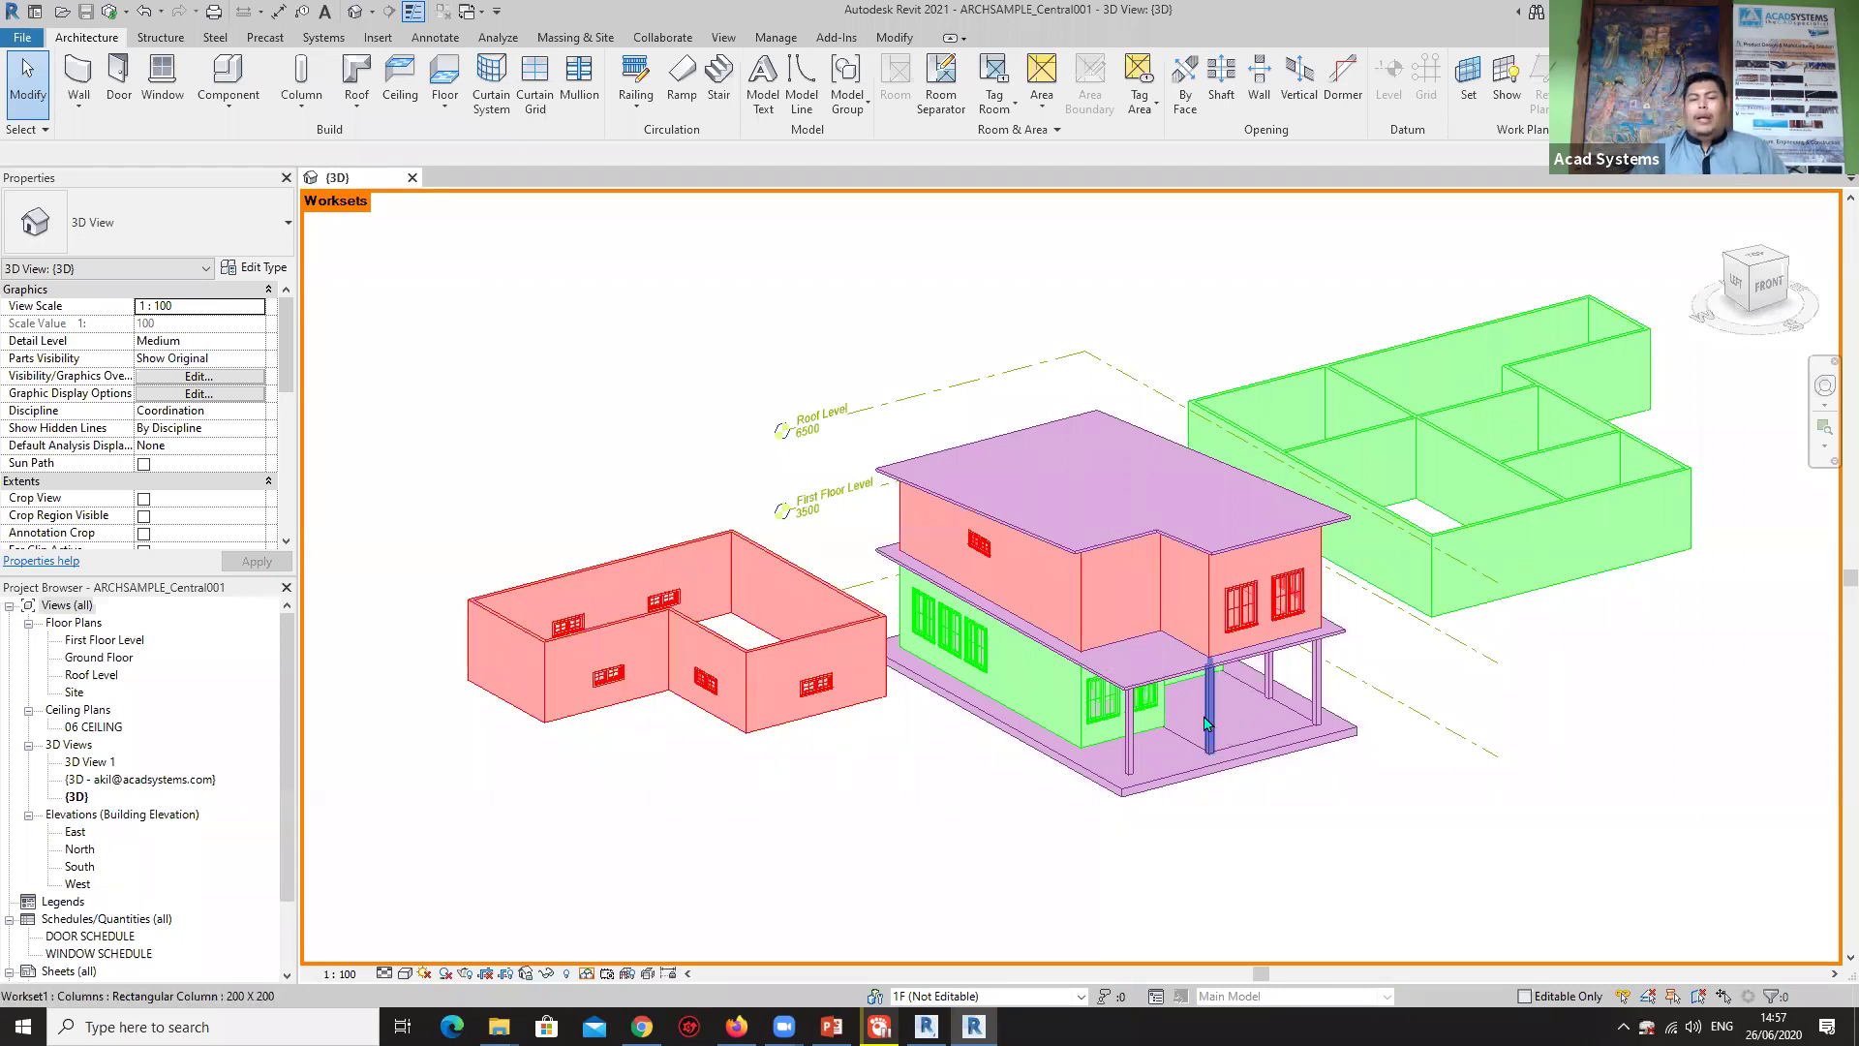
{"action": "left_click", "coordinate": [1184, 552]}
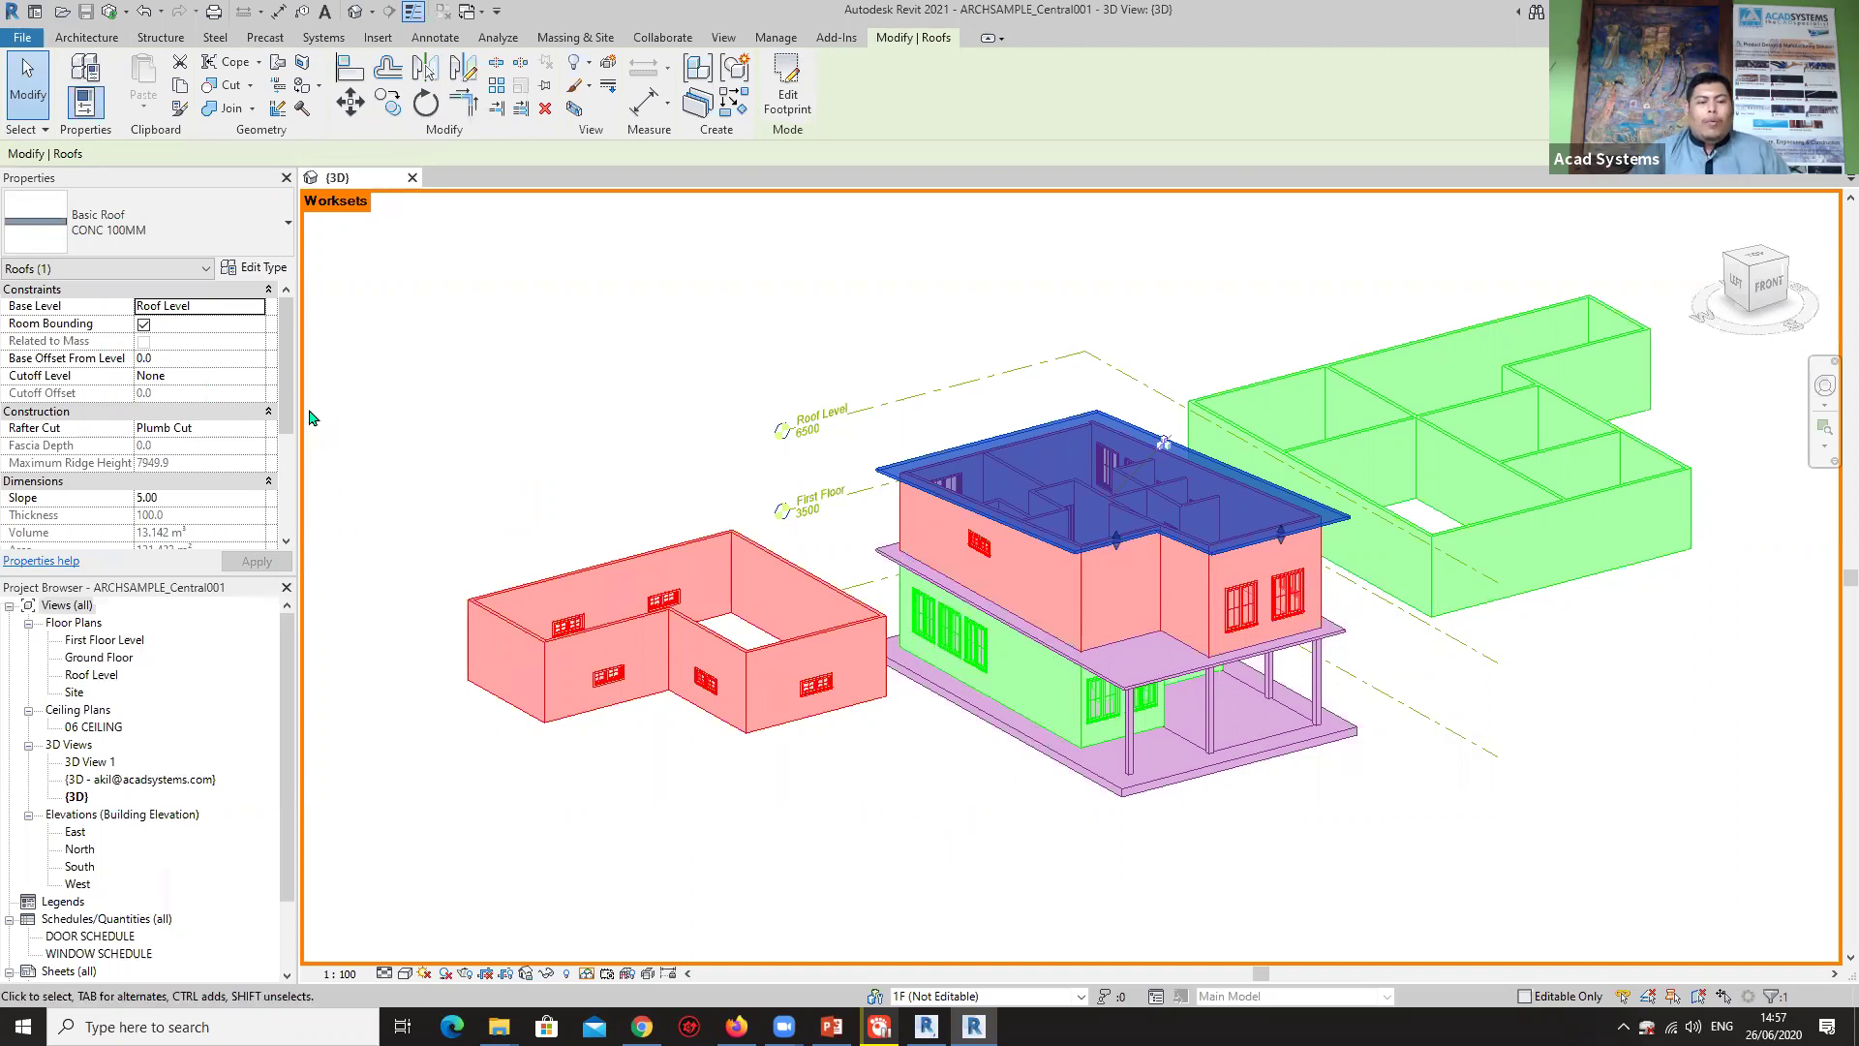
Change the roof's Workset property to 1F, apply it, and deselect so it shows red.
{"action": "scroll", "coordinate": [218, 454], "scroll_direction": "down", "scroll_amount": 4}
{"action": "left_click", "coordinate": [219, 454]}
{"action": "left_click", "coordinate": [257, 446]}
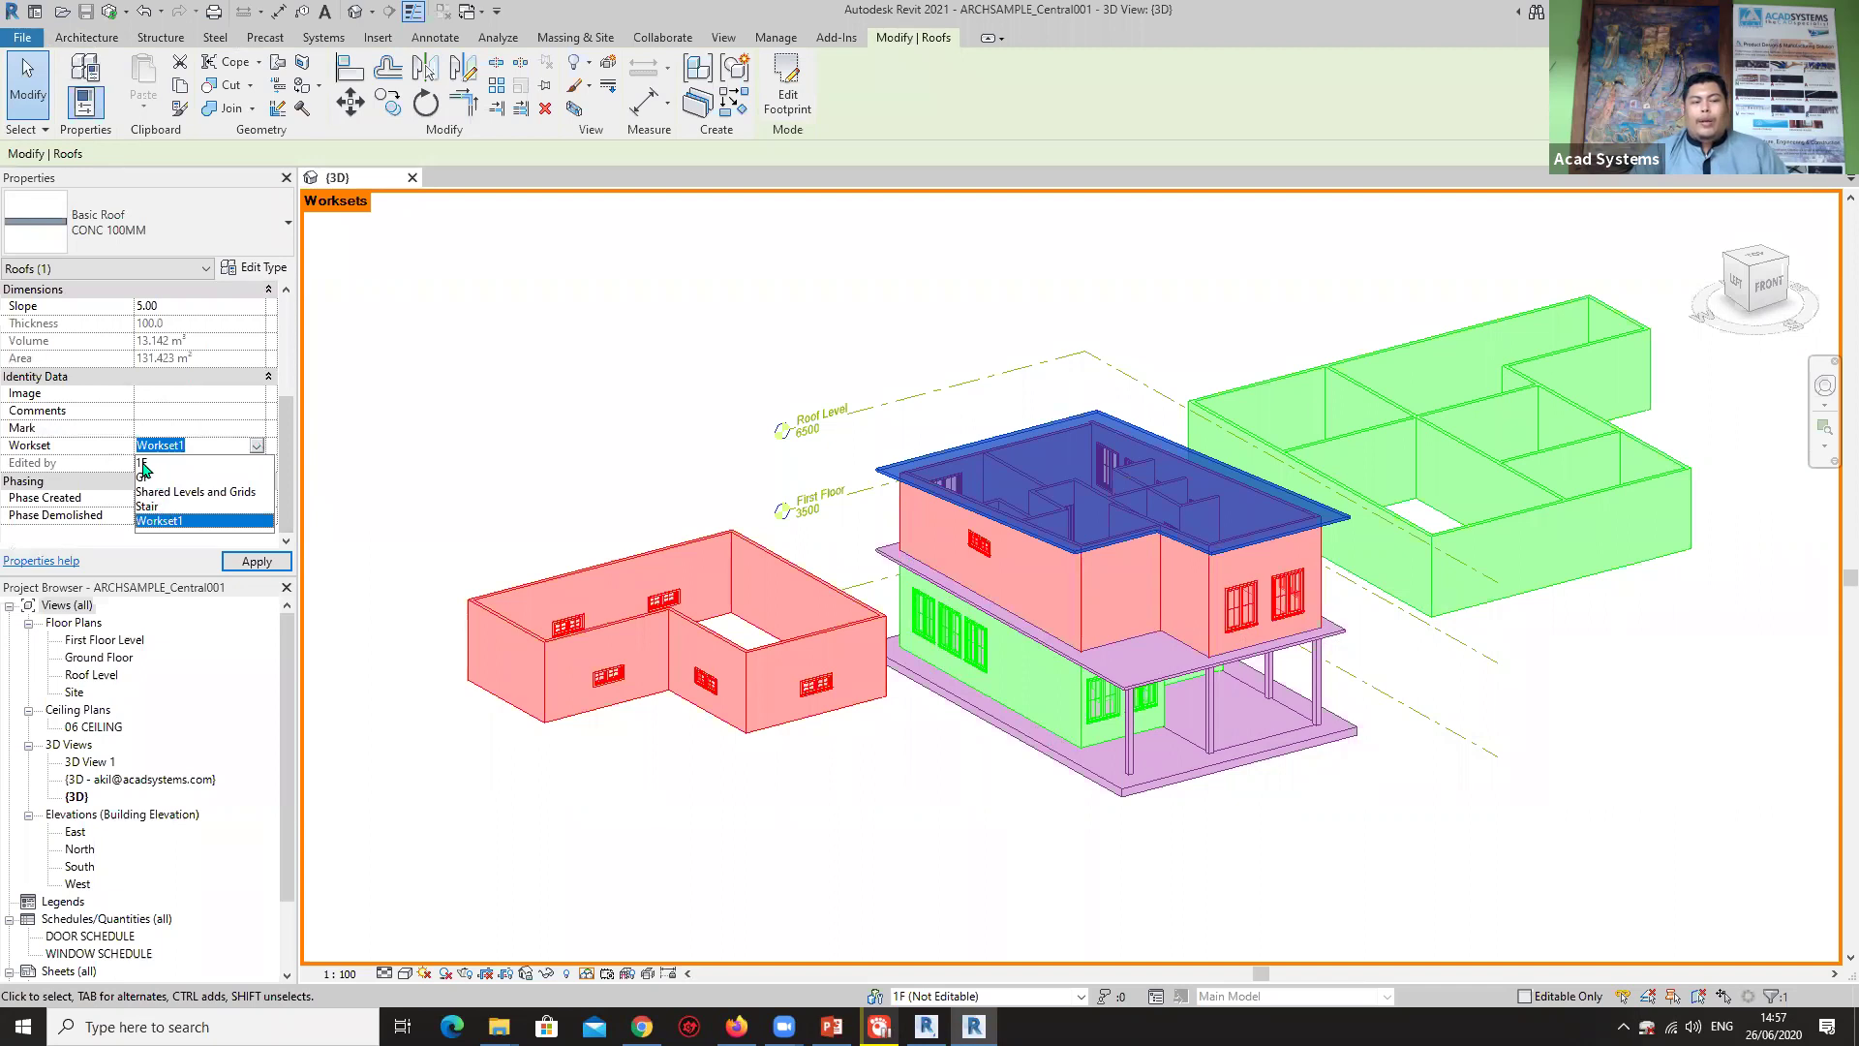
{"action": "left_click", "coordinate": [143, 463]}
{"action": "left_click", "coordinate": [256, 561]}
{"action": "left_click", "coordinate": [862, 382]}
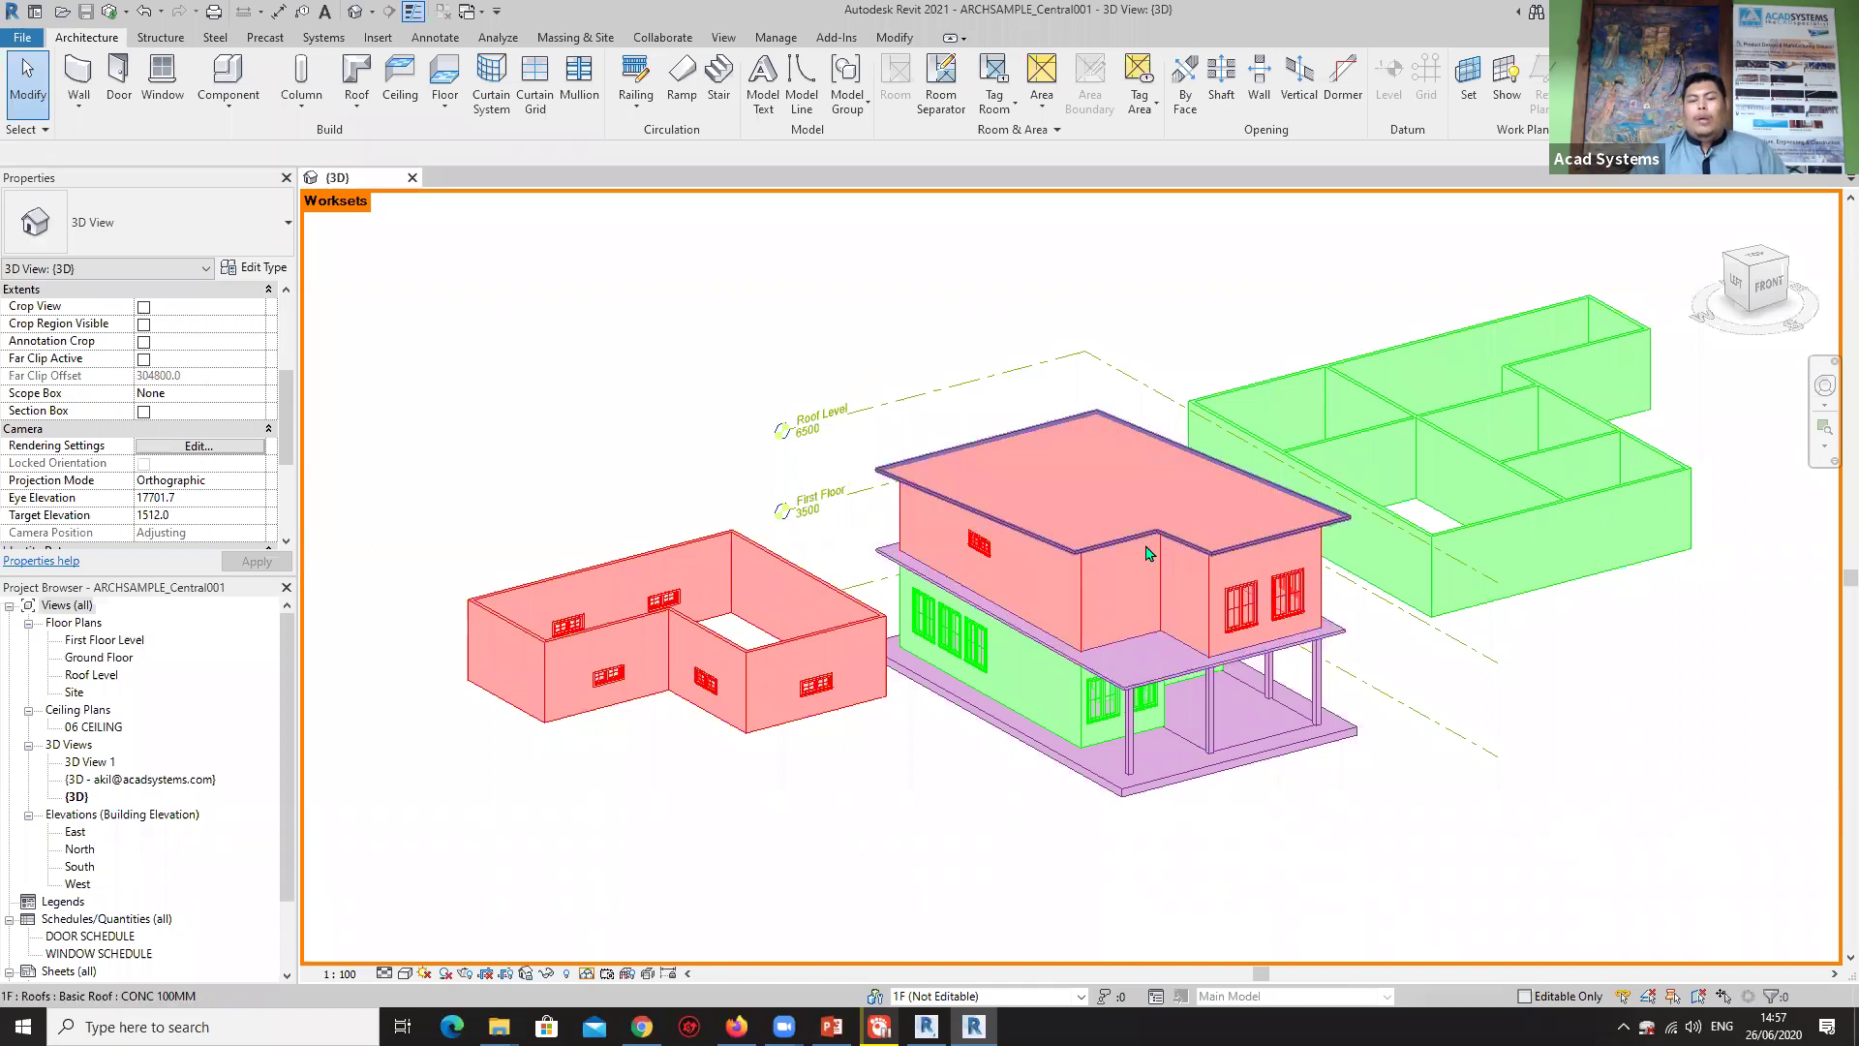
{"action": "mouse_move", "coordinate": [1164, 543]}
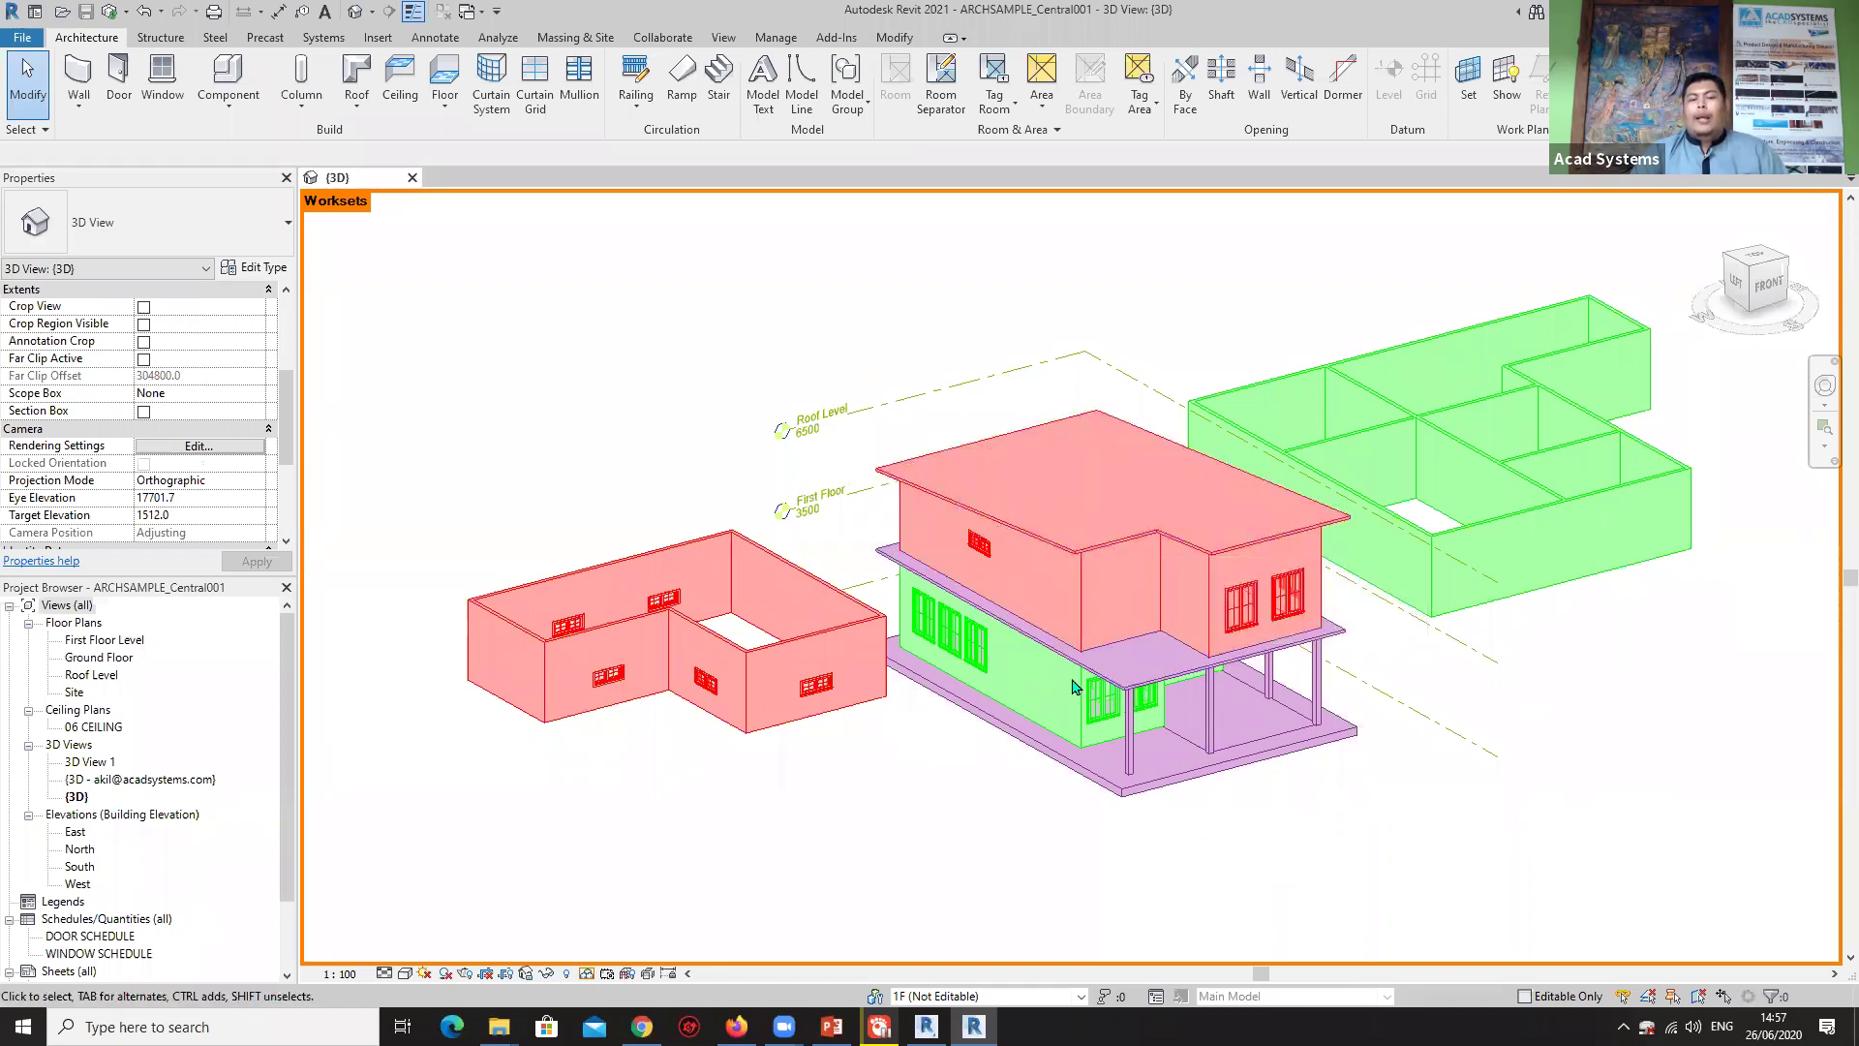
{"action": "scroll", "coordinate": [1075, 684], "scroll_direction": "up", "scroll_amount": 3}
{"action": "scroll", "coordinate": [1087, 684], "scroll_direction": "down", "scroll_amount": 4}
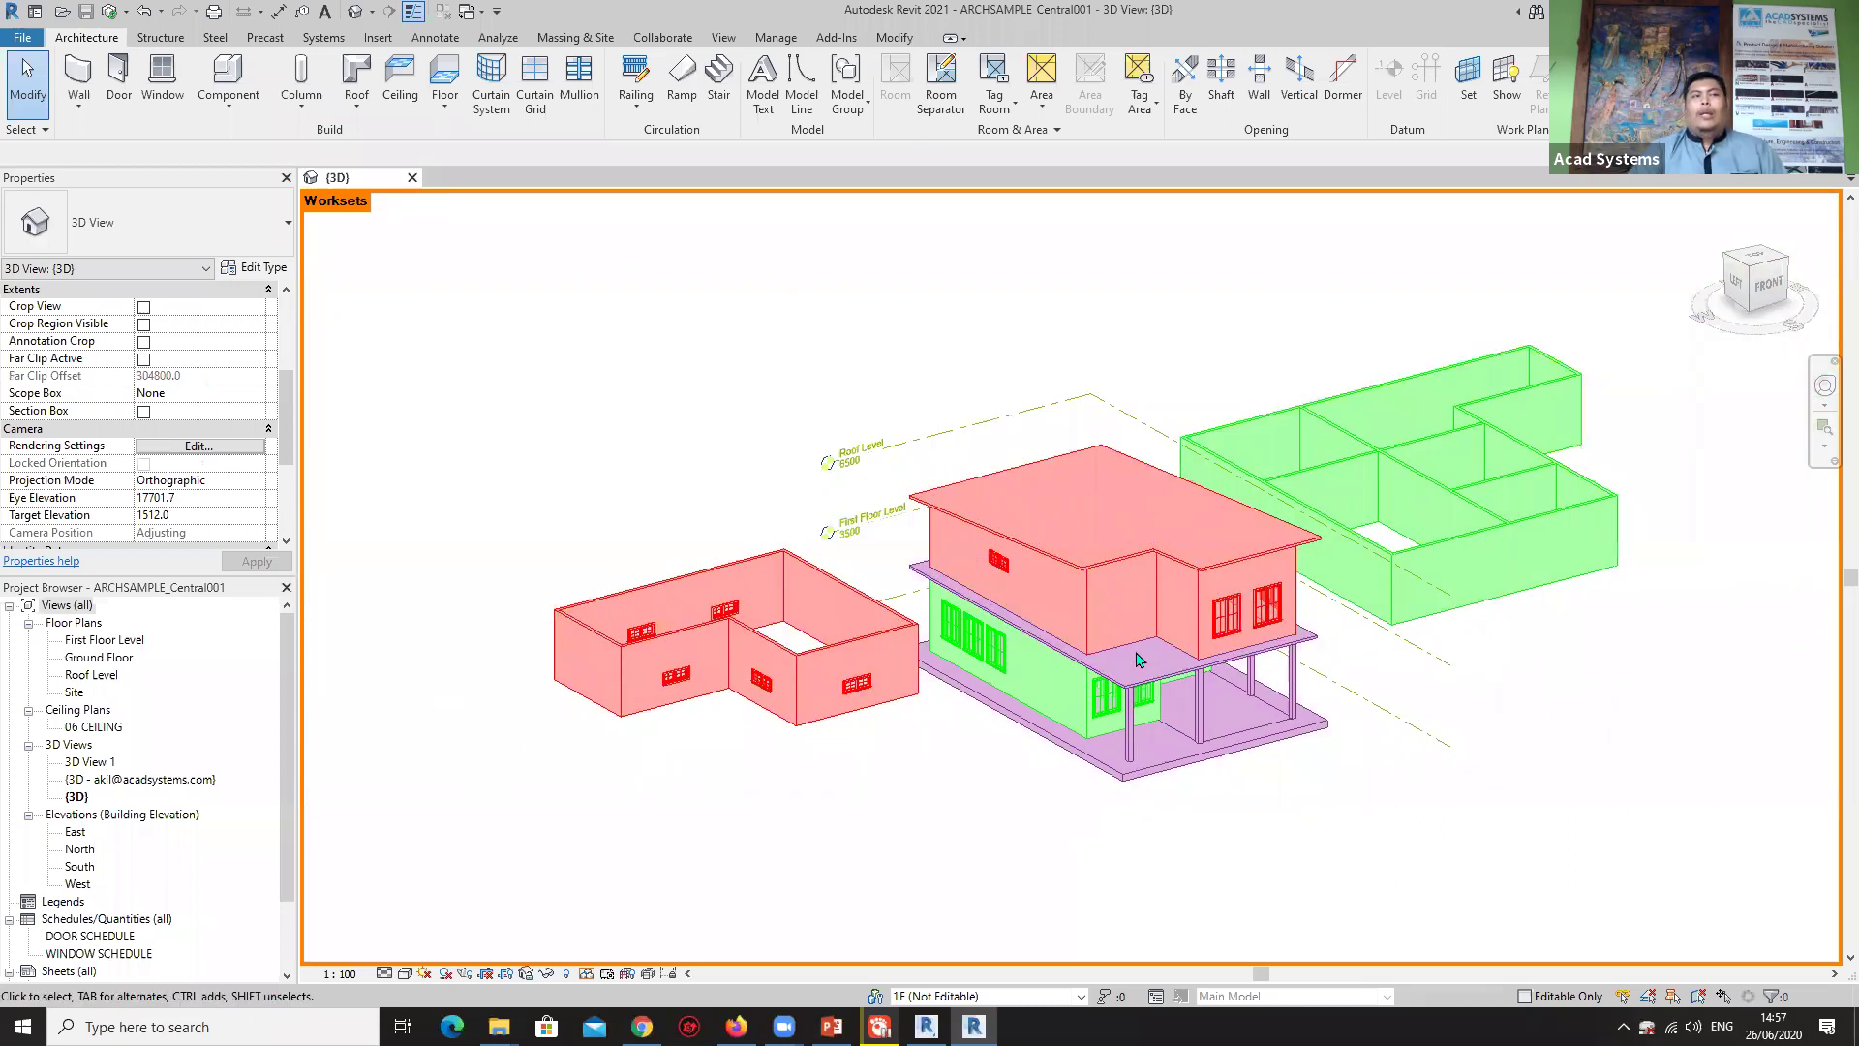
{"action": "mouse_move", "coordinate": [1152, 689]}
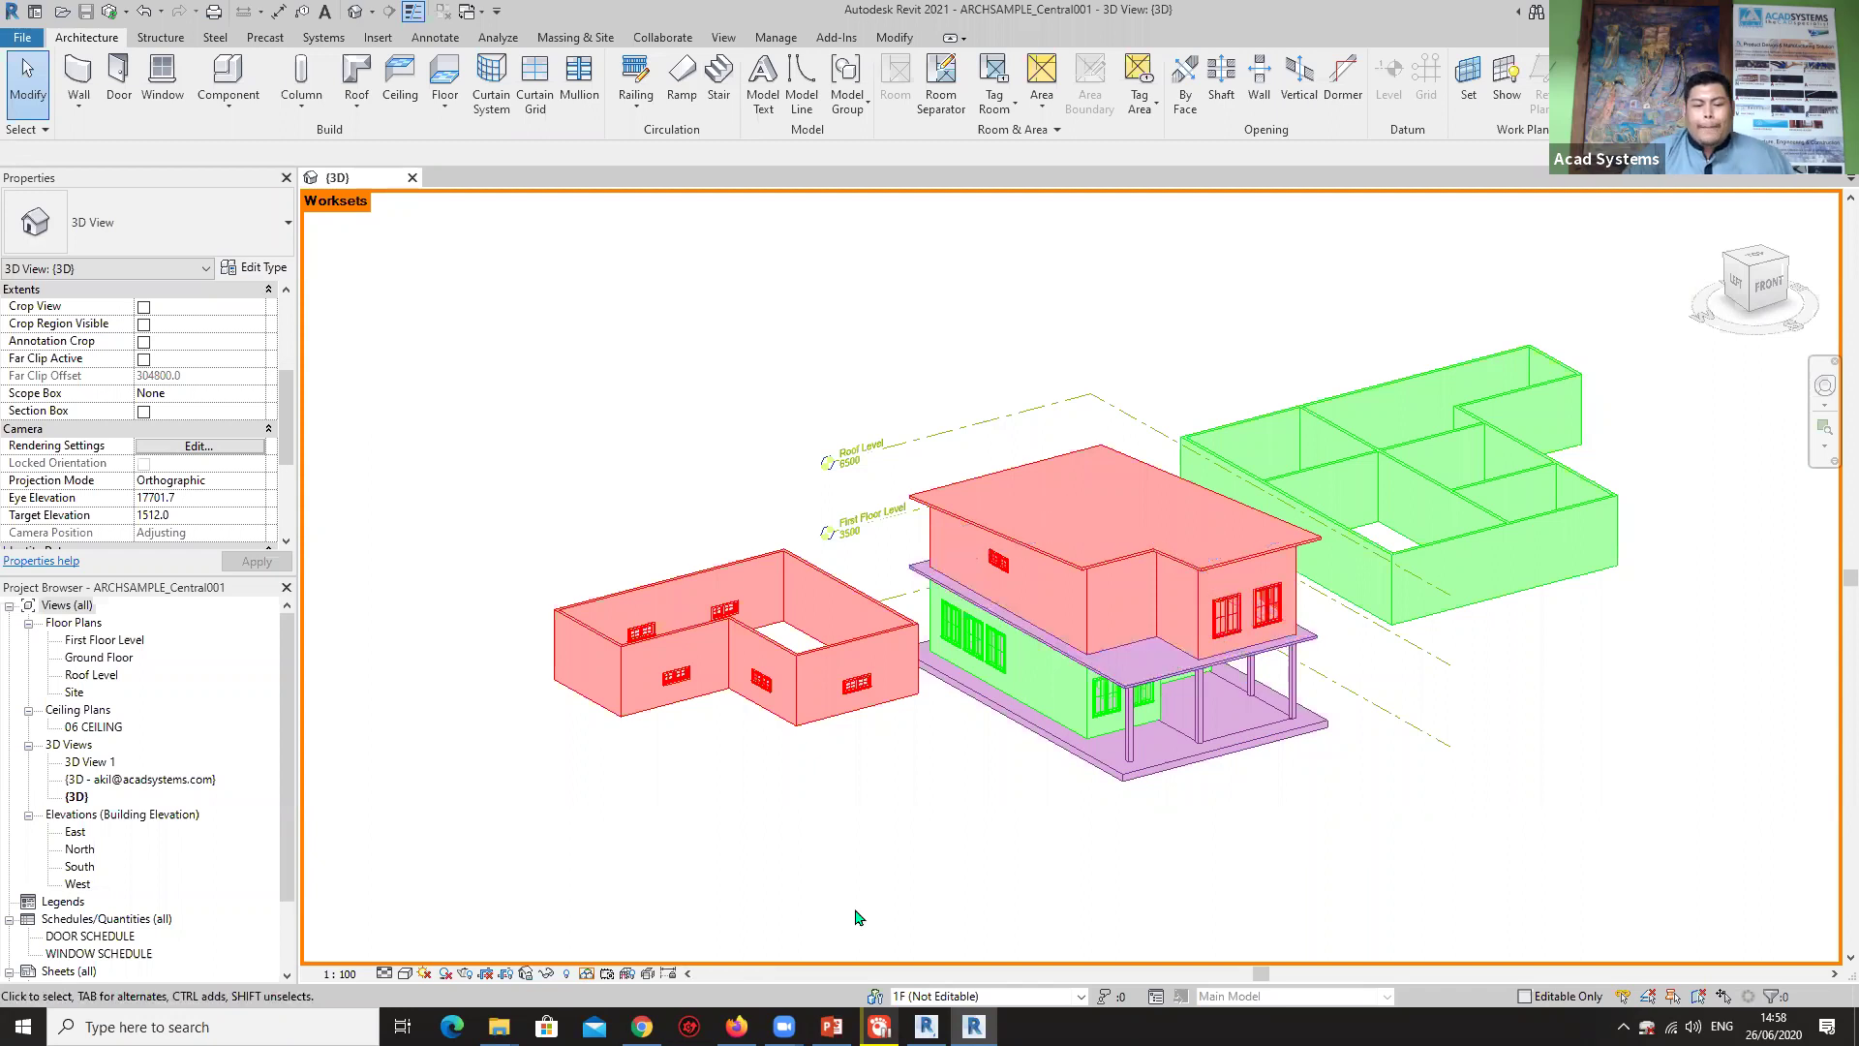
In the Worksets dialog, review the workset rows and keep 1F non-editable.
{"action": "left_click", "coordinate": [876, 995]}
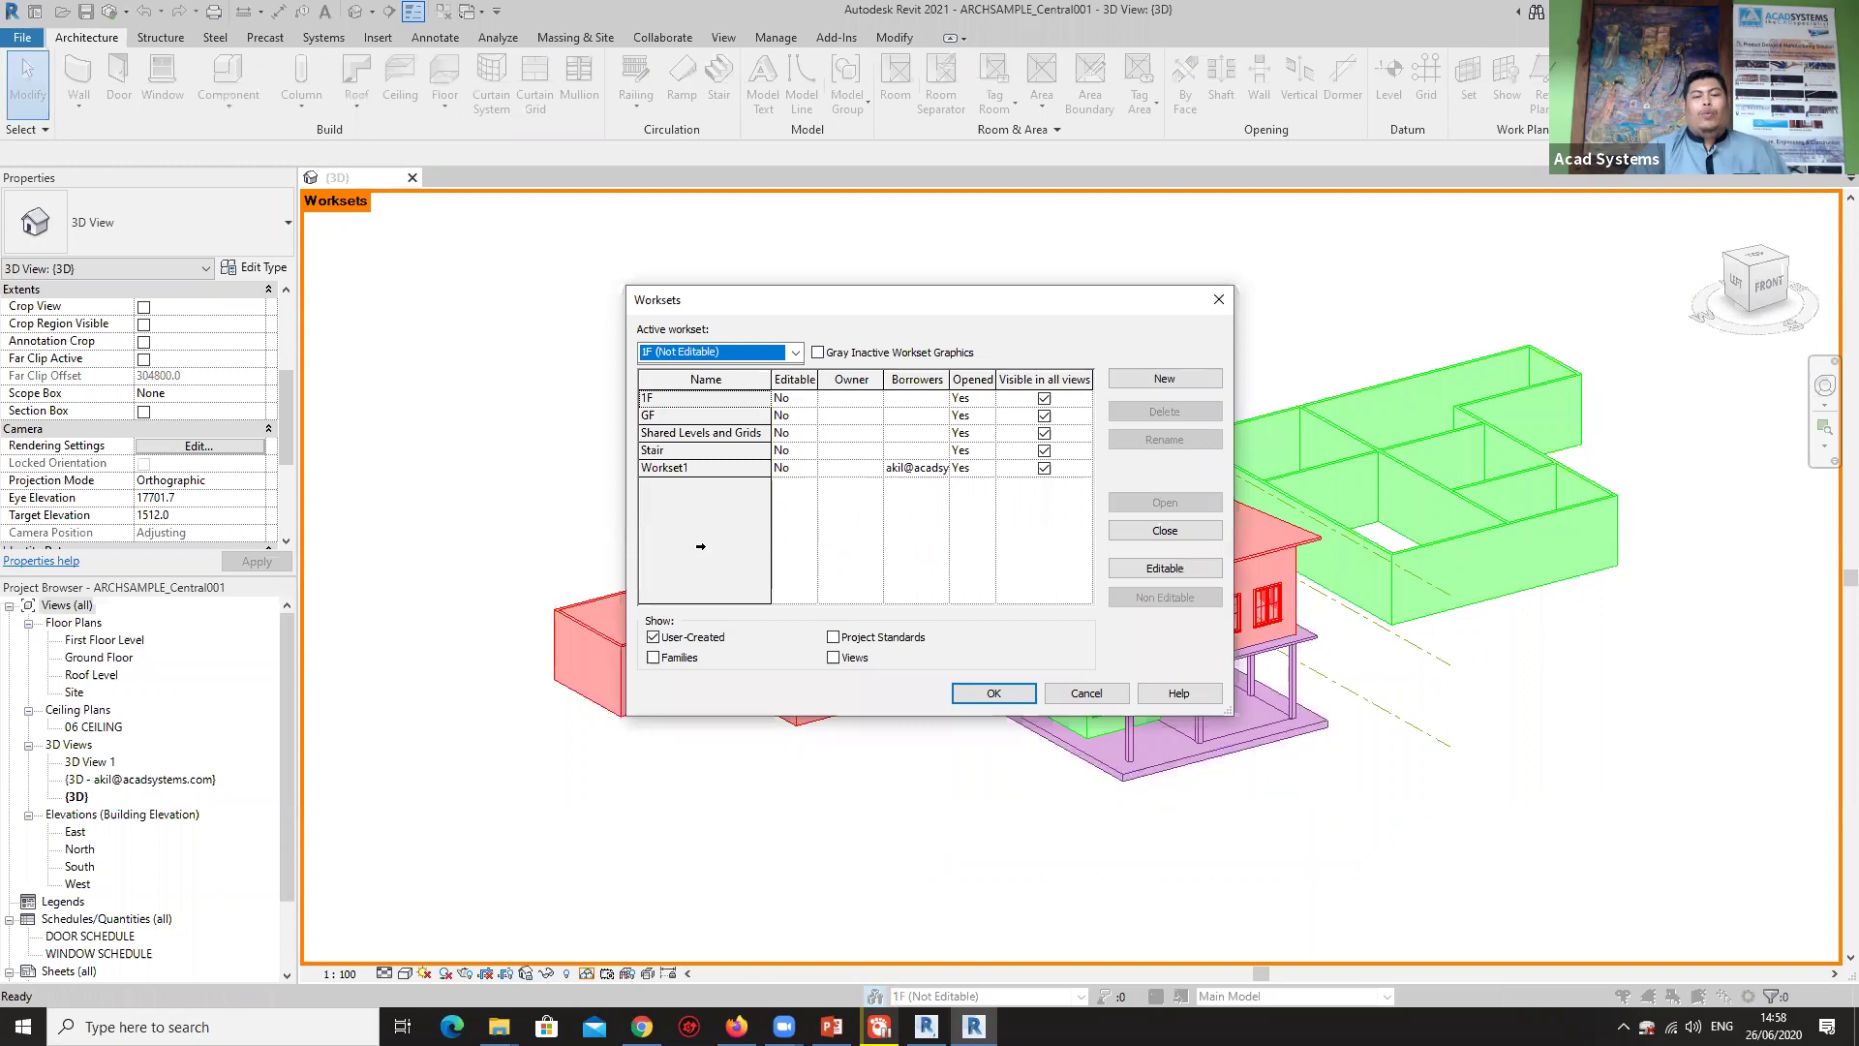
{"action": "left_click", "coordinate": [793, 397]}
{"action": "left_click", "coordinate": [795, 416]}
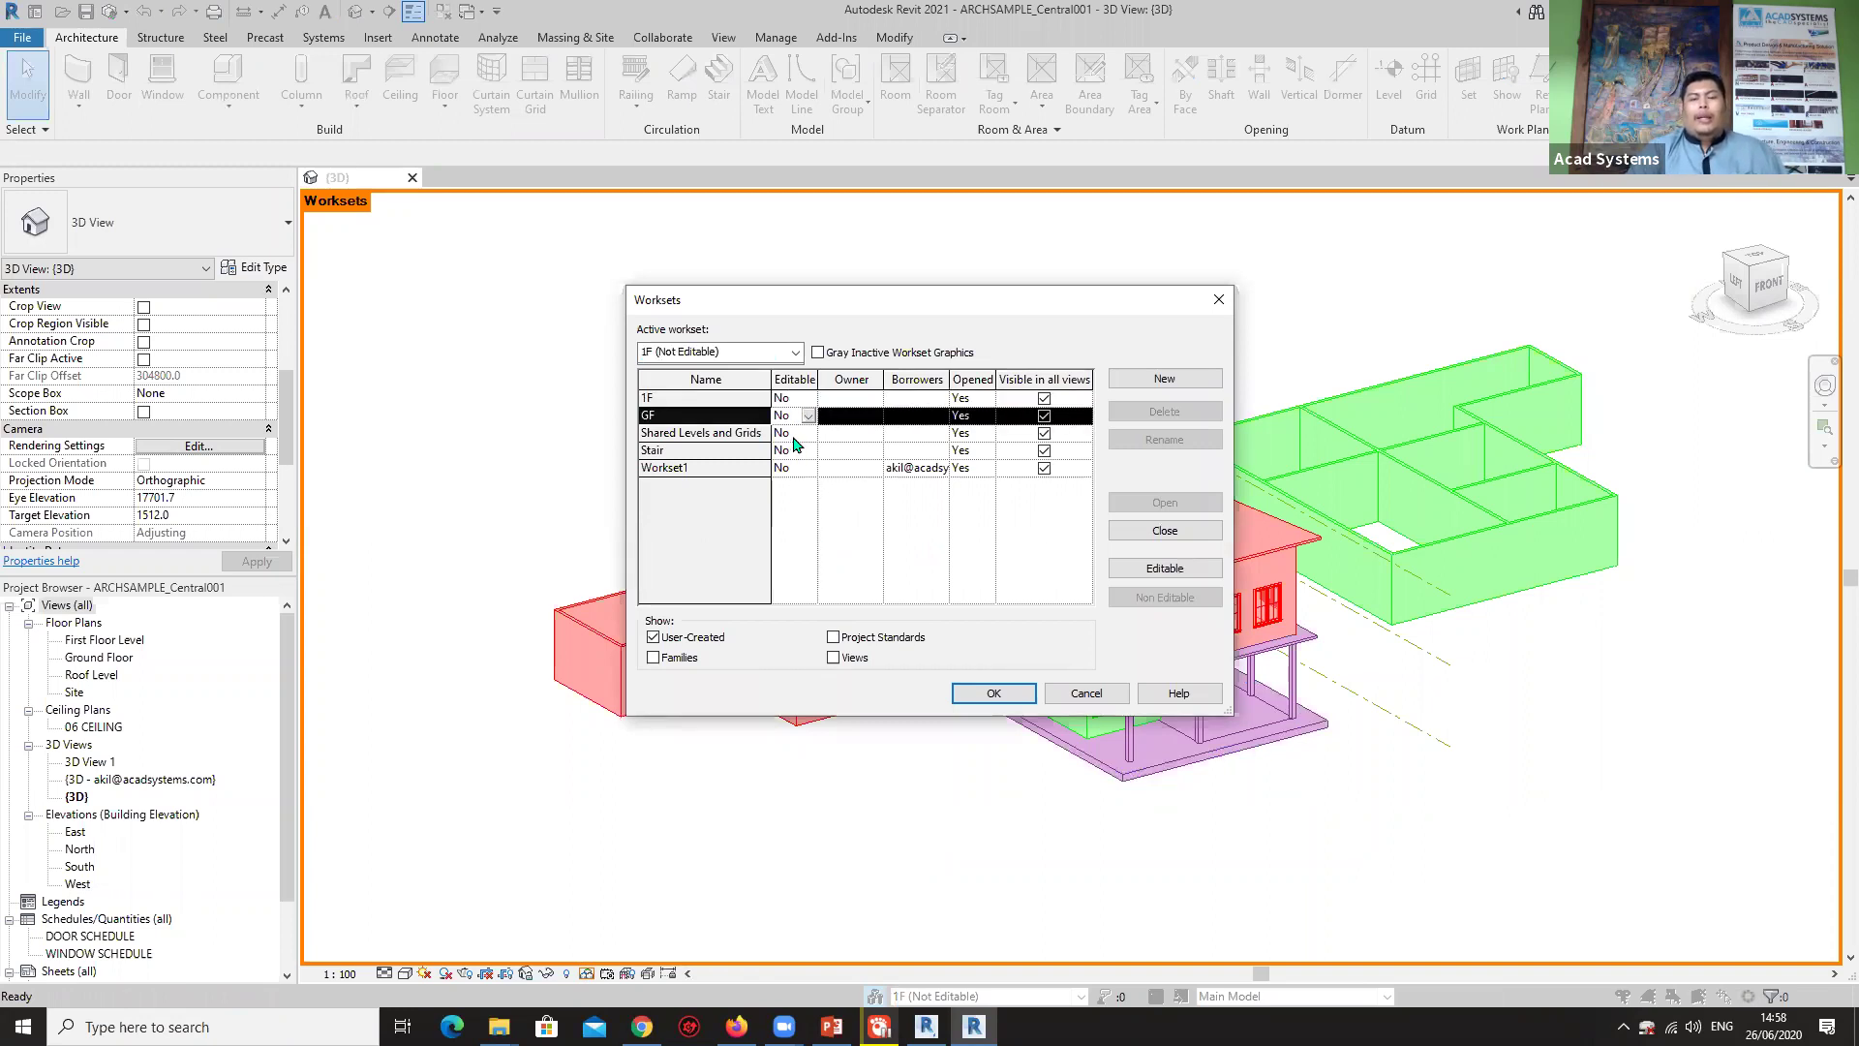
{"action": "left_click", "coordinate": [790, 433]}
{"action": "left_click", "coordinate": [788, 451]}
{"action": "left_click", "coordinate": [784, 468]}
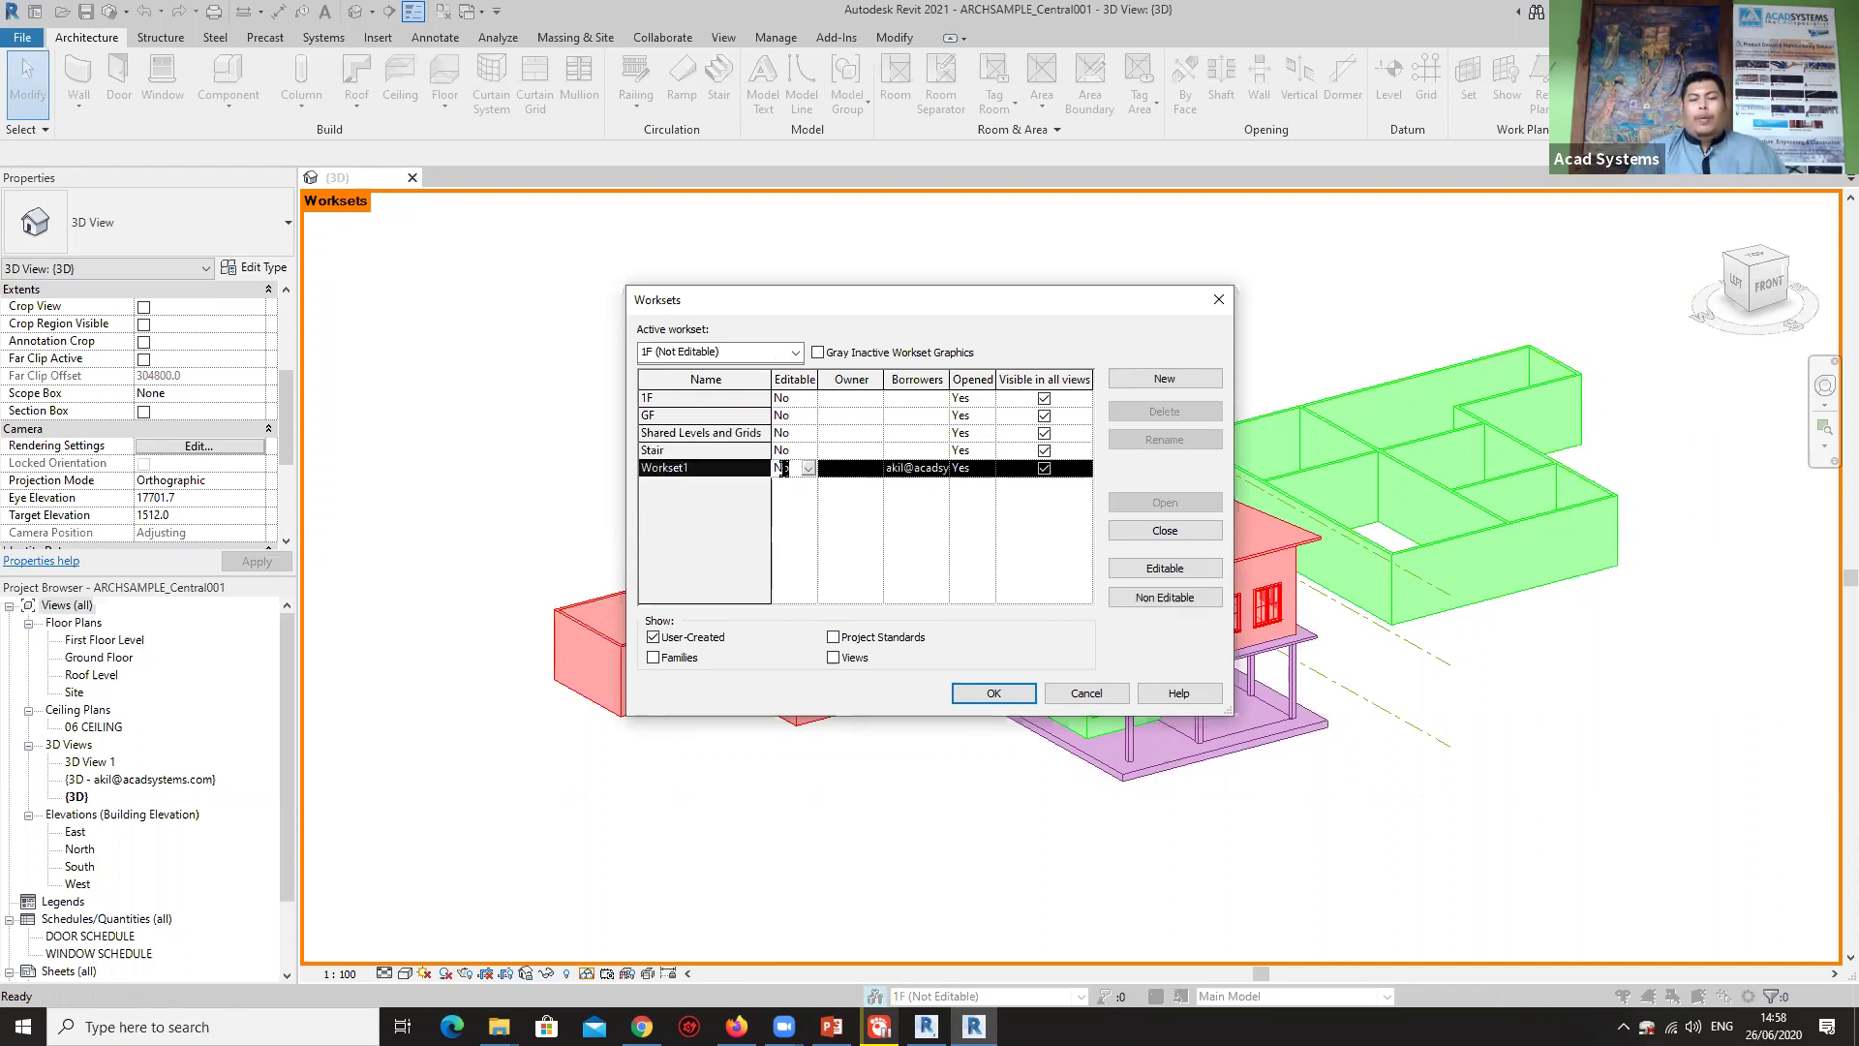
{"action": "left_click", "coordinate": [809, 398]}
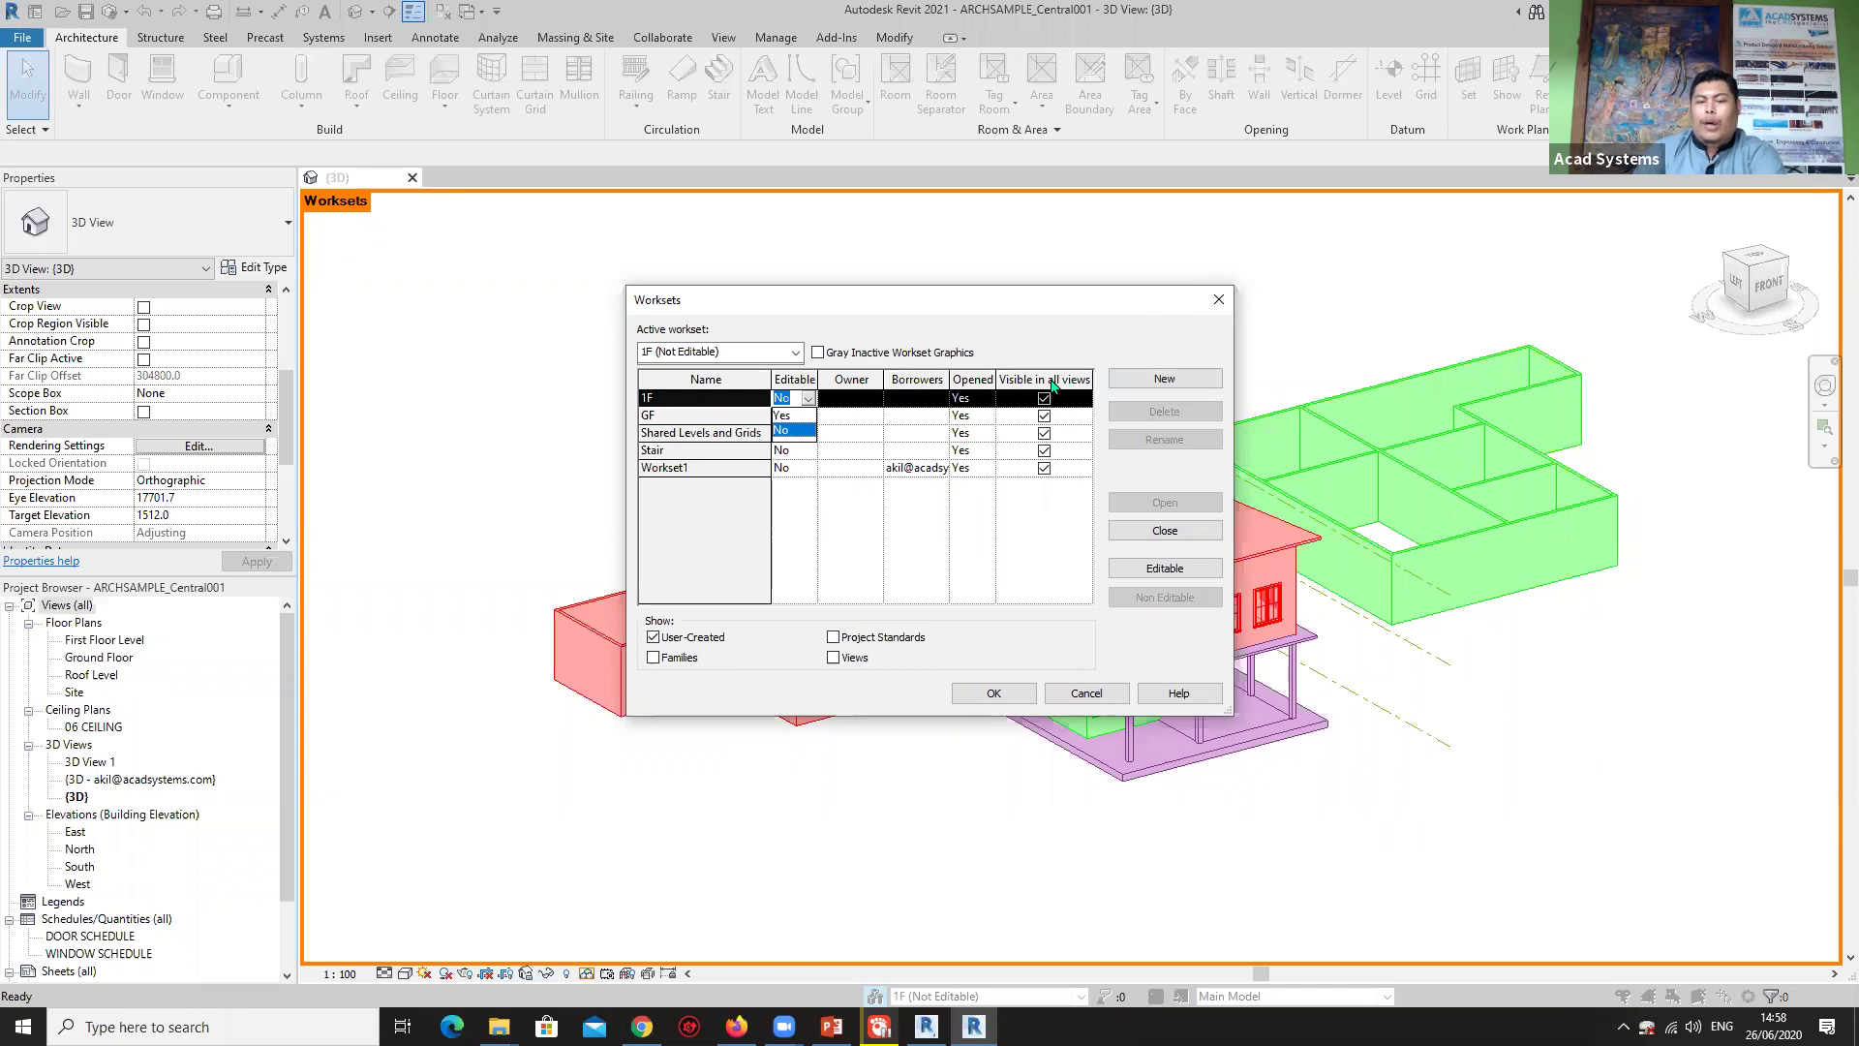
{"action": "left_click", "coordinate": [979, 424]}
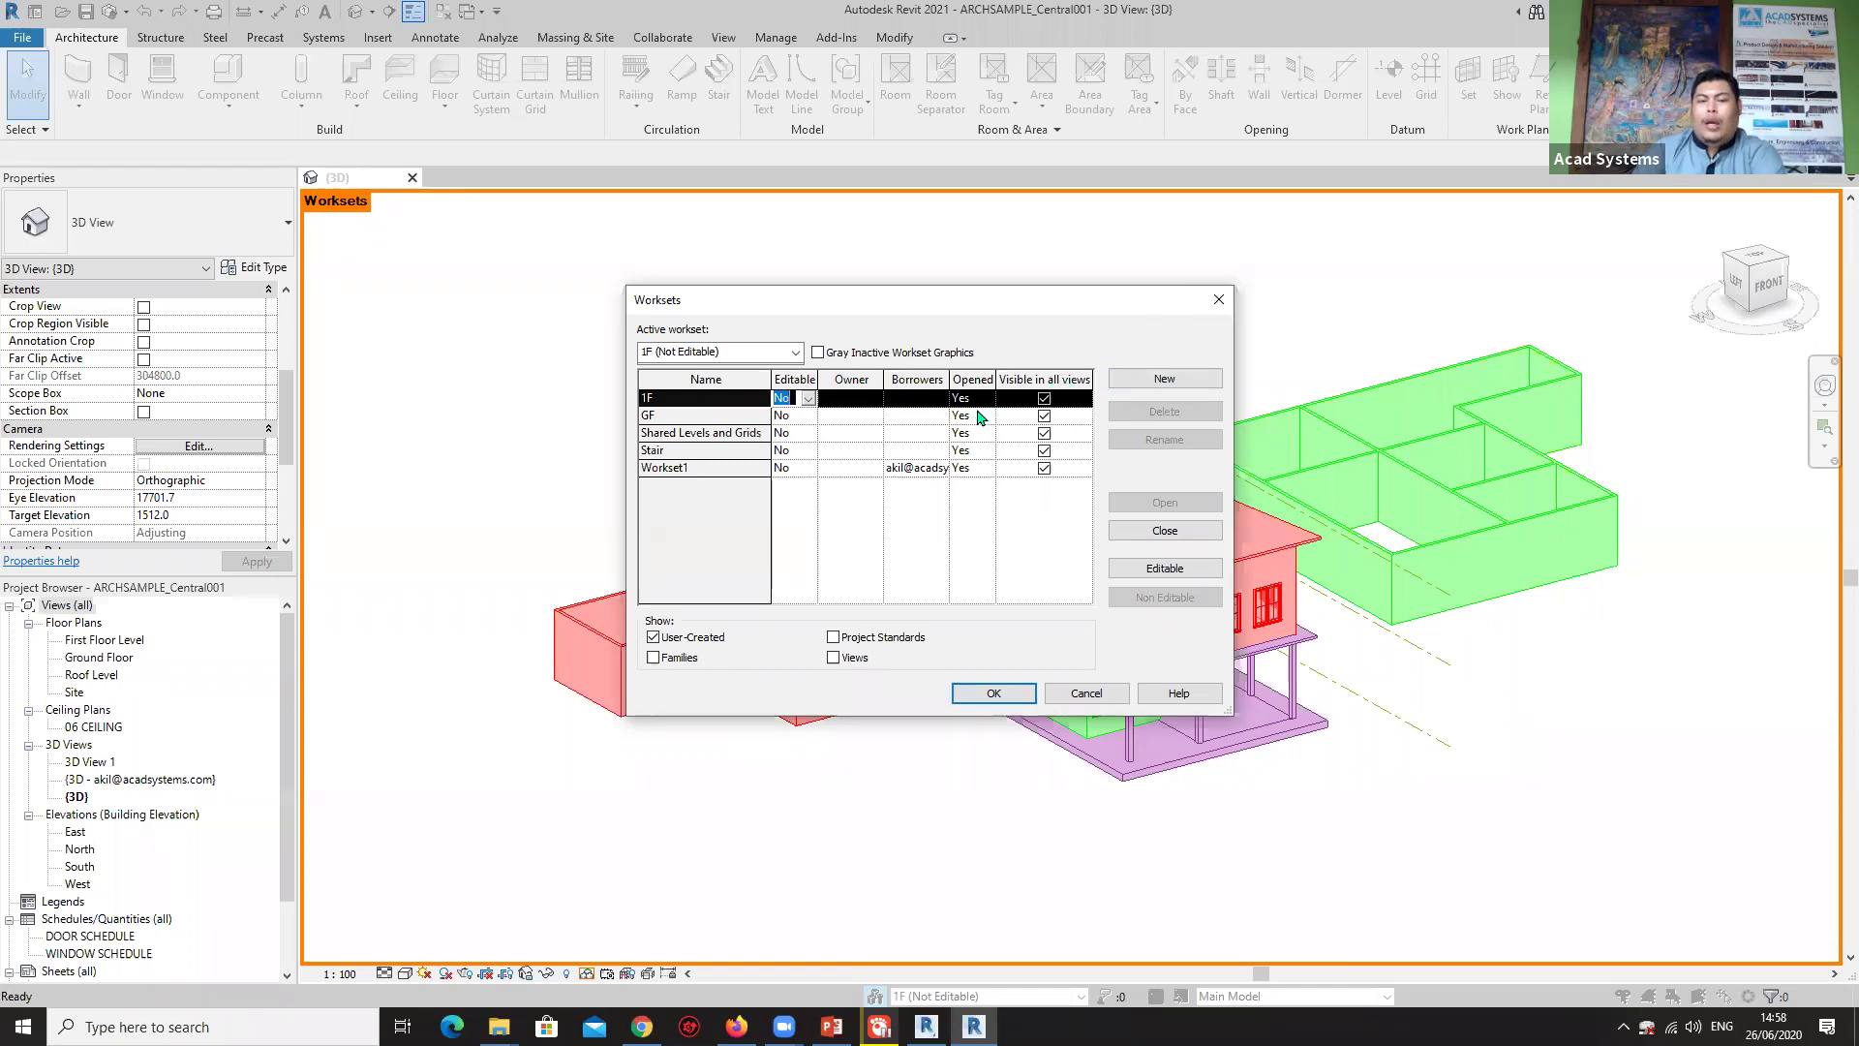
Set Opened to No for GF, Shared Levels and Grids, Stair and Workset1, then confirm.
{"action": "left_click", "coordinate": [960, 413]}
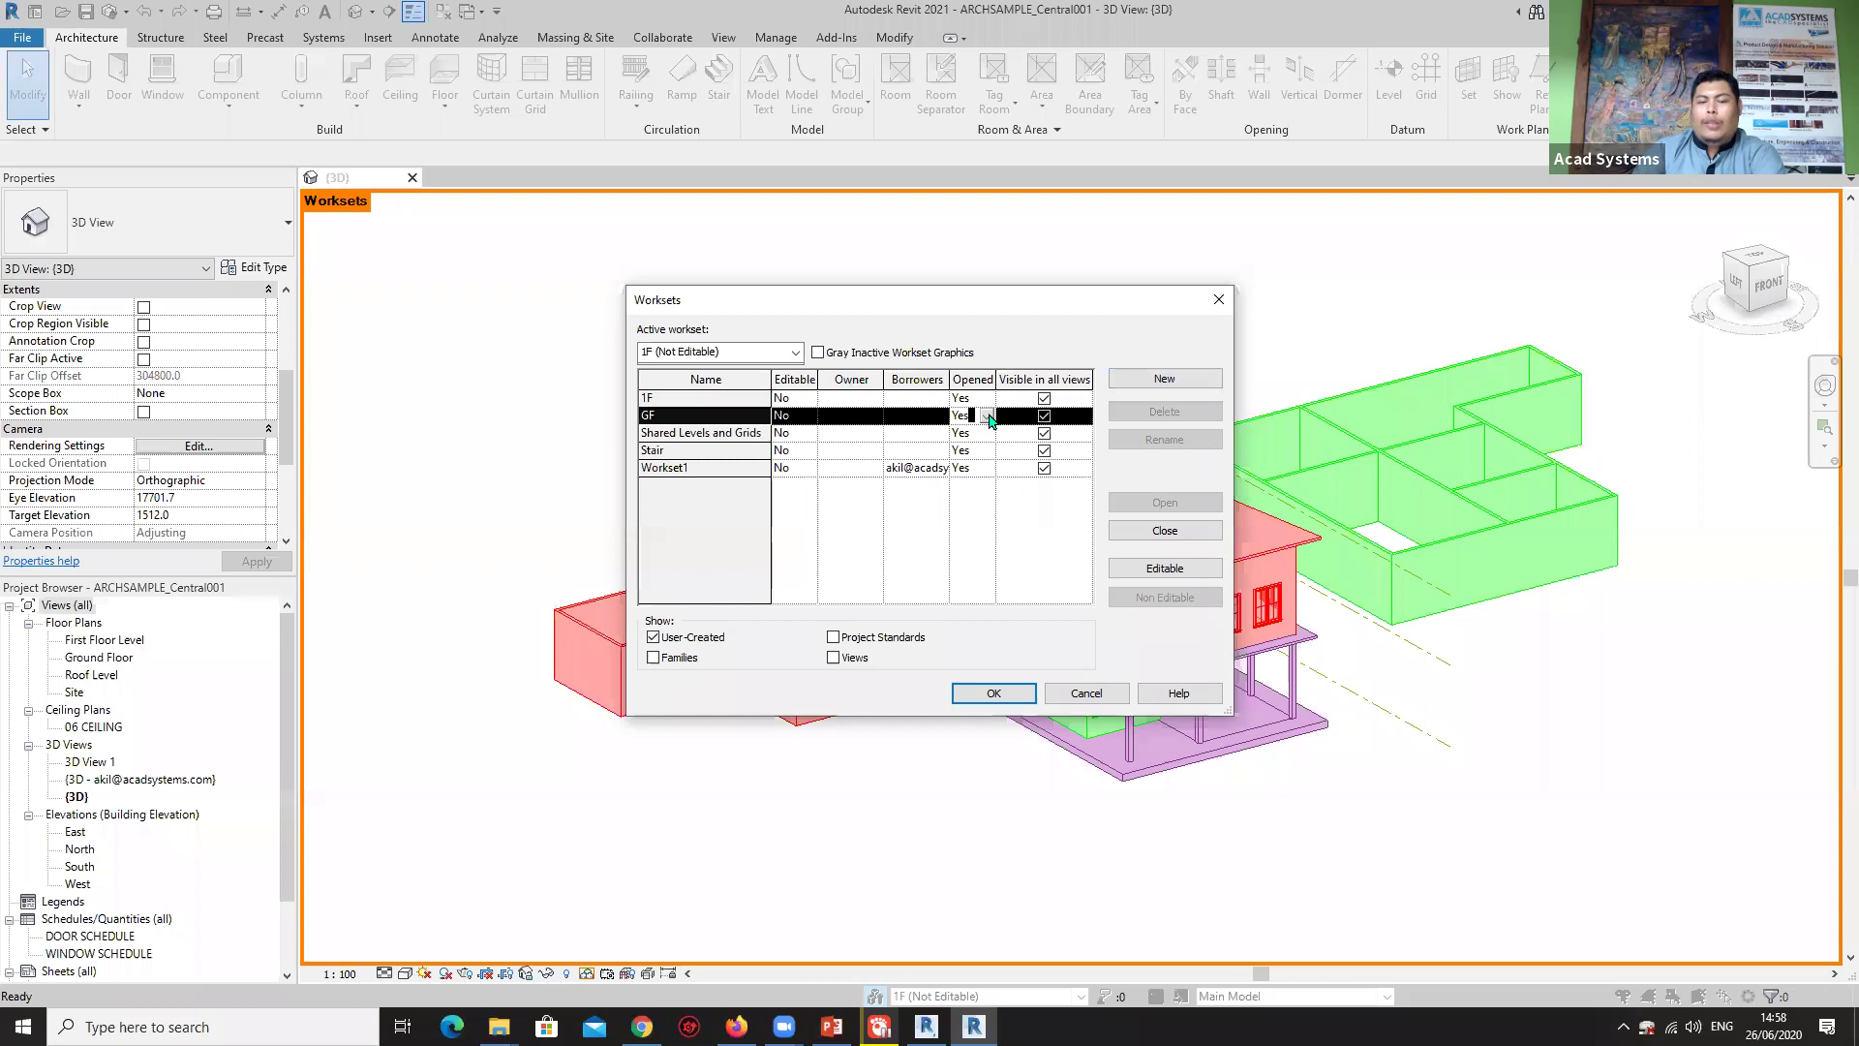
{"action": "left_click", "coordinate": [987, 416]}
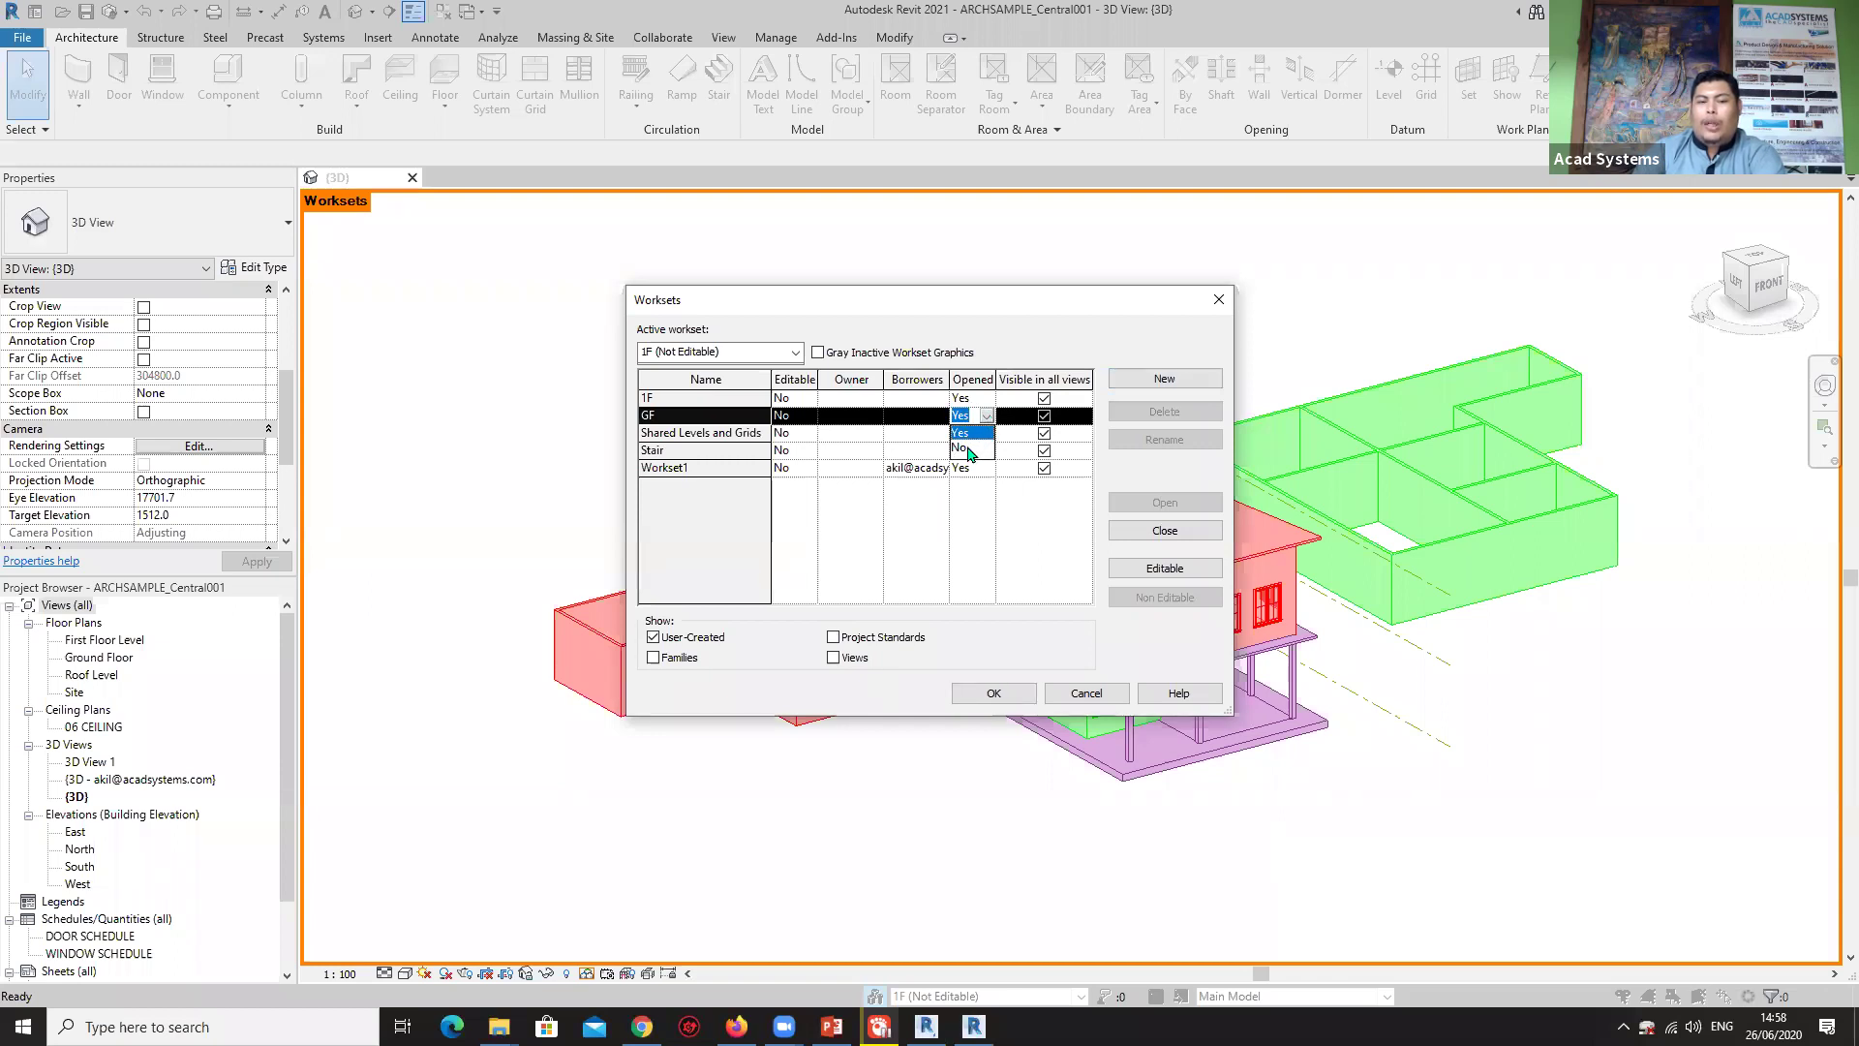
{"action": "left_click", "coordinate": [967, 448]}
{"action": "left_click", "coordinate": [969, 433]}
{"action": "left_click", "coordinate": [965, 469]}
{"action": "left_click", "coordinate": [994, 457]}
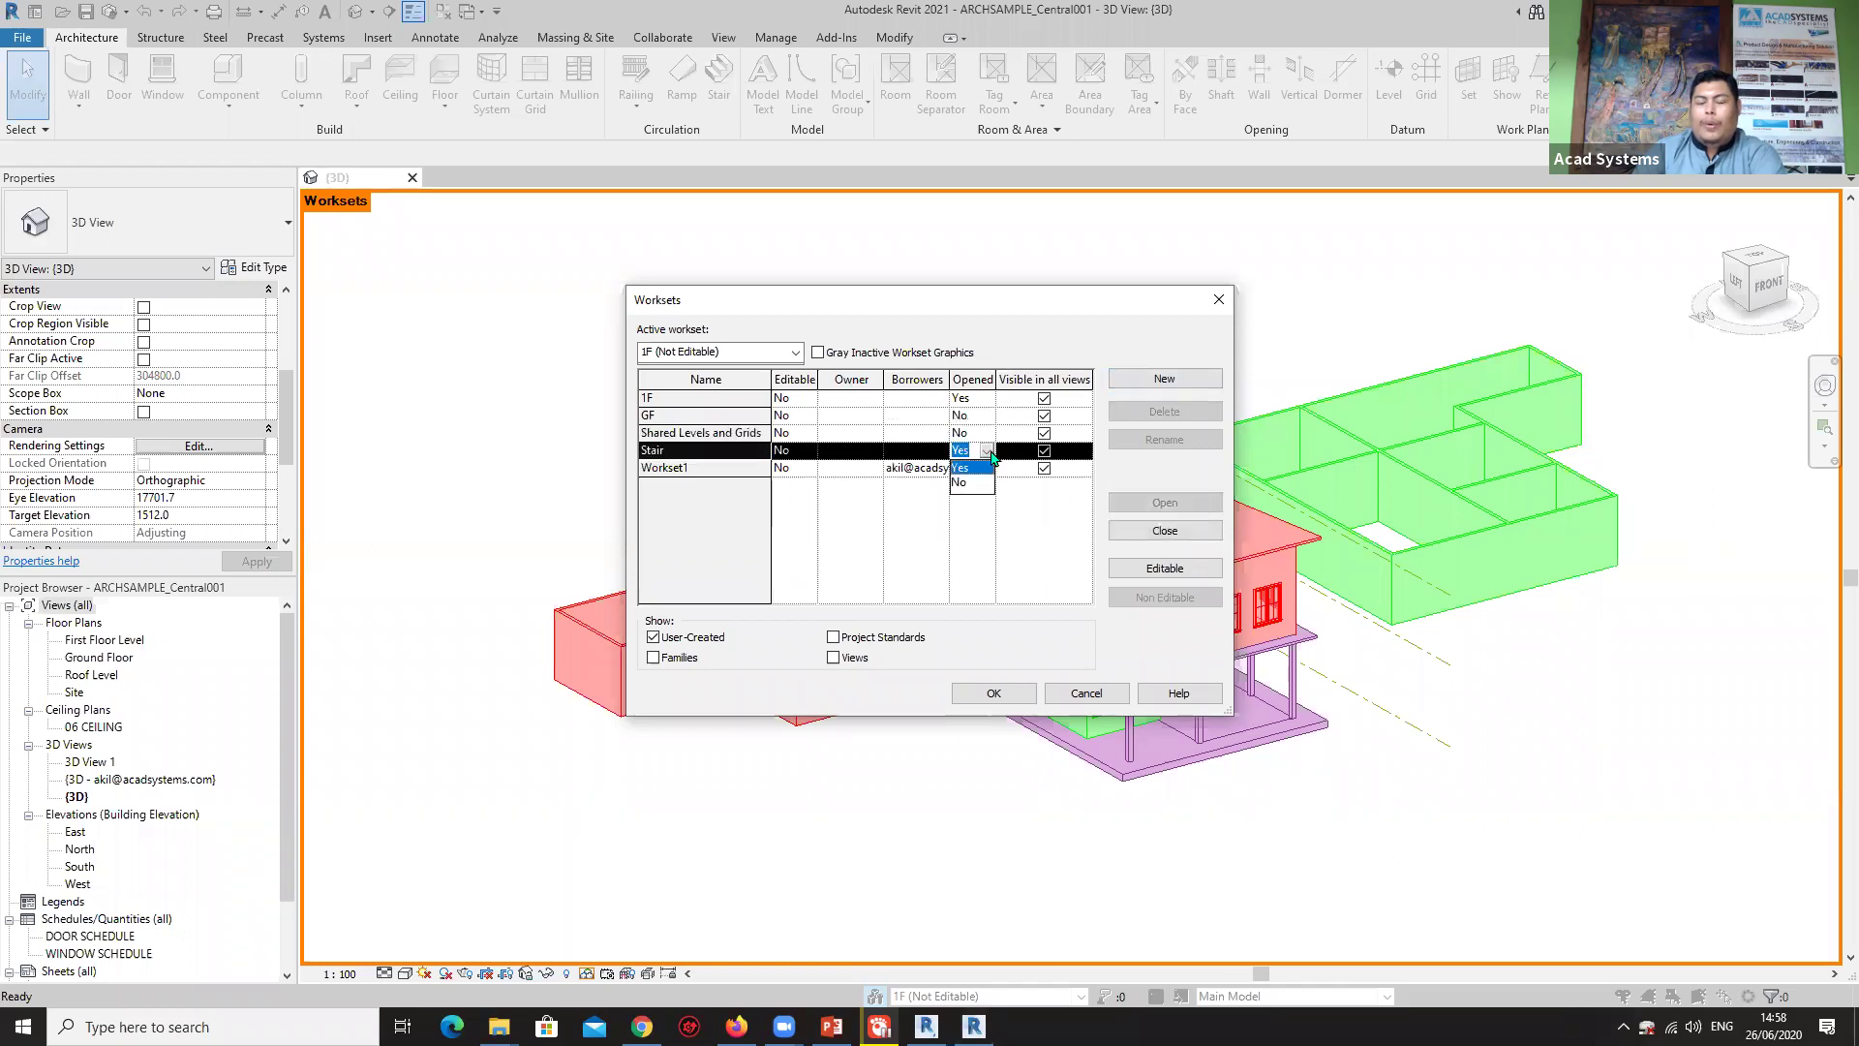
{"action": "left_click", "coordinate": [972, 486]}
{"action": "left_click", "coordinate": [990, 469]}
{"action": "left_click", "coordinate": [970, 503]}
{"action": "left_click", "coordinate": [994, 692]}
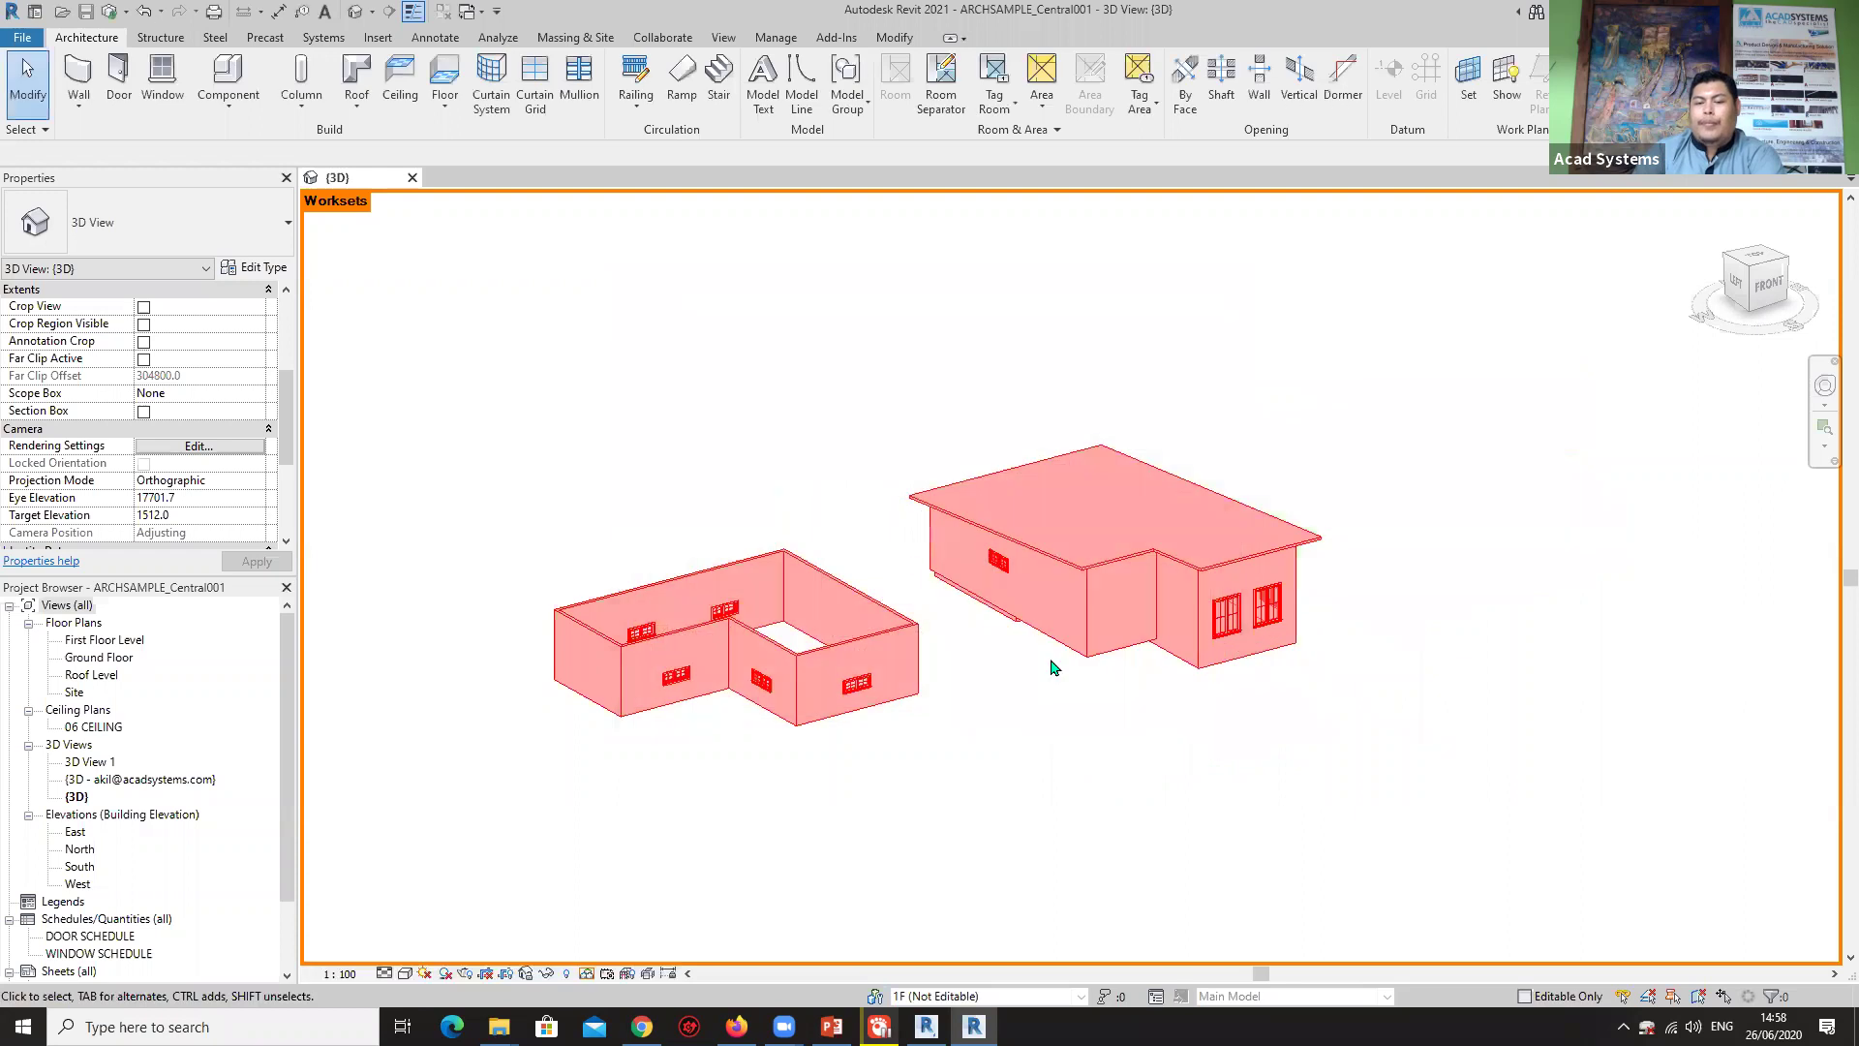
{"action": "mouse_move", "coordinate": [1431, 630]}
{"action": "middle_mouse_down", "text": "shift"}
{"action": "mouse_move", "coordinate": [991, 575]}
{"action": "mouse_move", "coordinate": [1440, 562]}
{"action": "mouse_move", "coordinate": [921, 506]}
{"action": "mouse_move", "coordinate": [1162, 600]}
{"action": "mouse_move", "coordinate": [1337, 646]}
{"action": "mouse_move", "coordinate": [1429, 642]}
{"action": "middle_mouse_up", "text": "shift"}
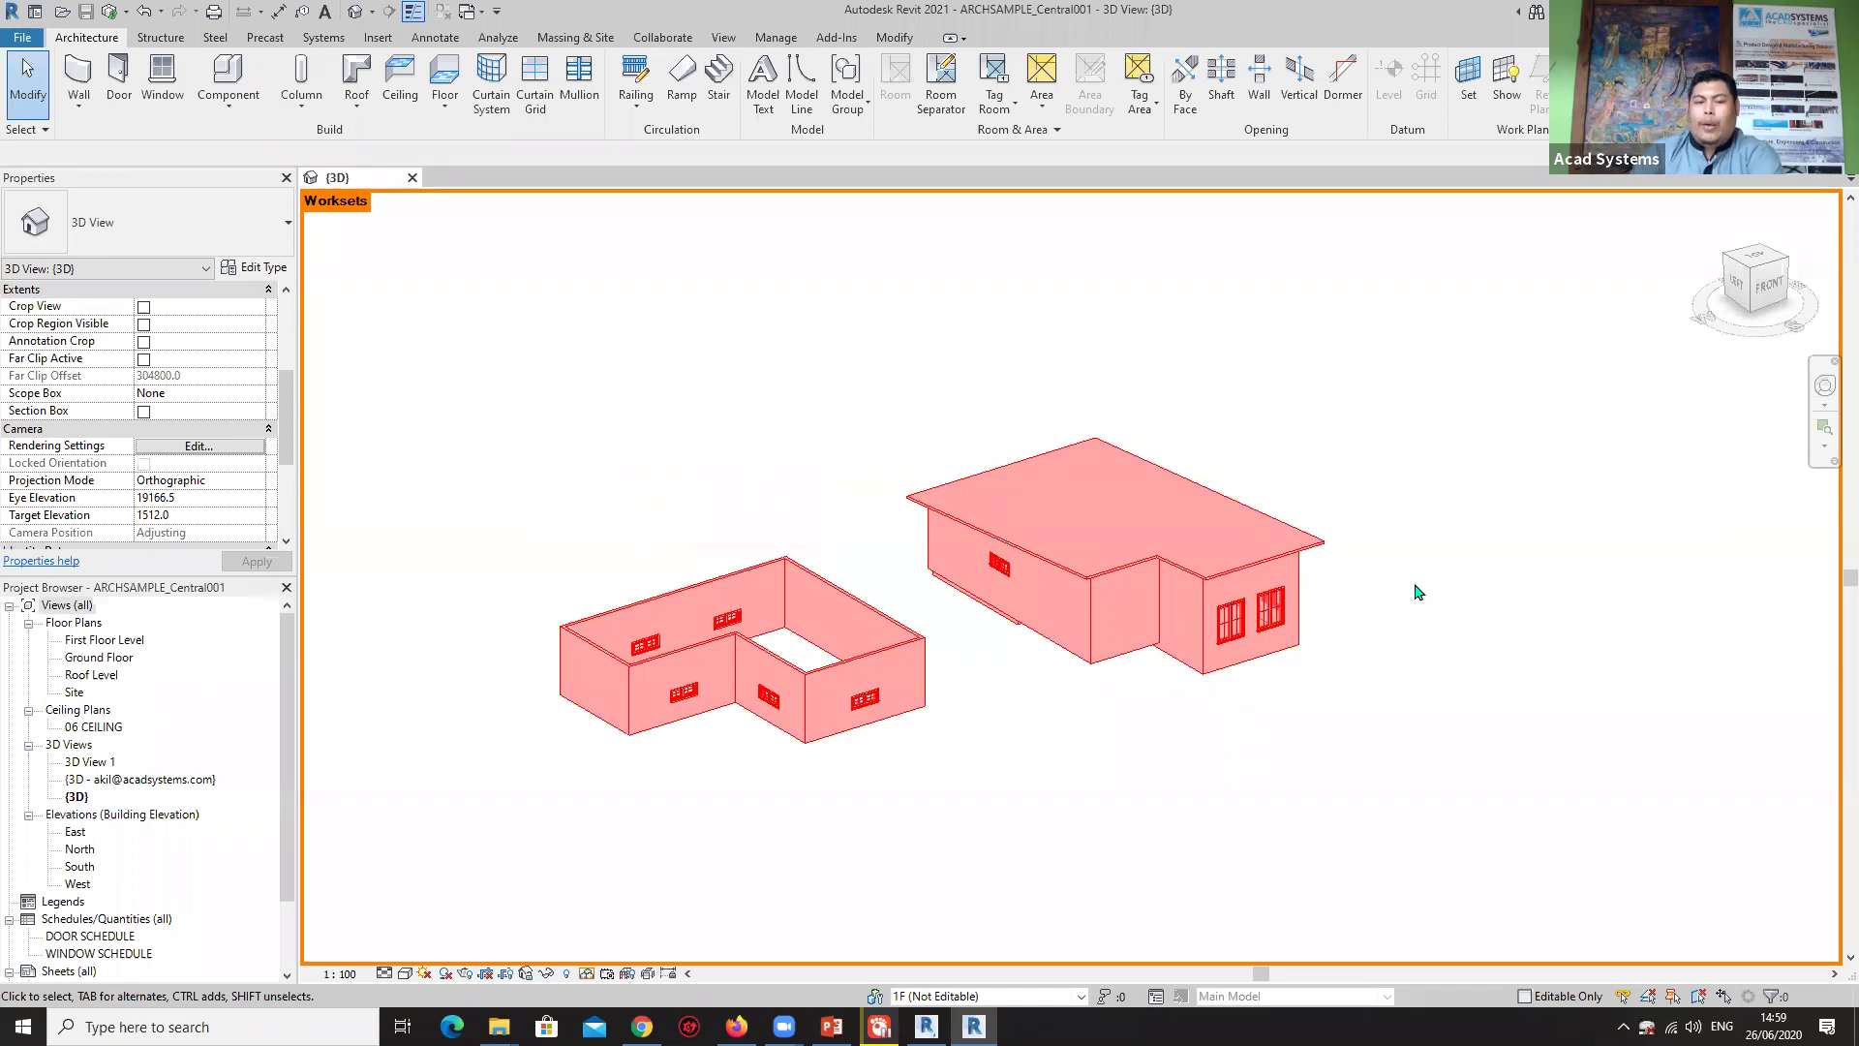
{"action": "scroll", "coordinate": [1357, 584], "scroll_direction": "up", "scroll_amount": 2}
{"action": "scroll", "coordinate": [1357, 581], "scroll_direction": "down", "scroll_amount": 4}
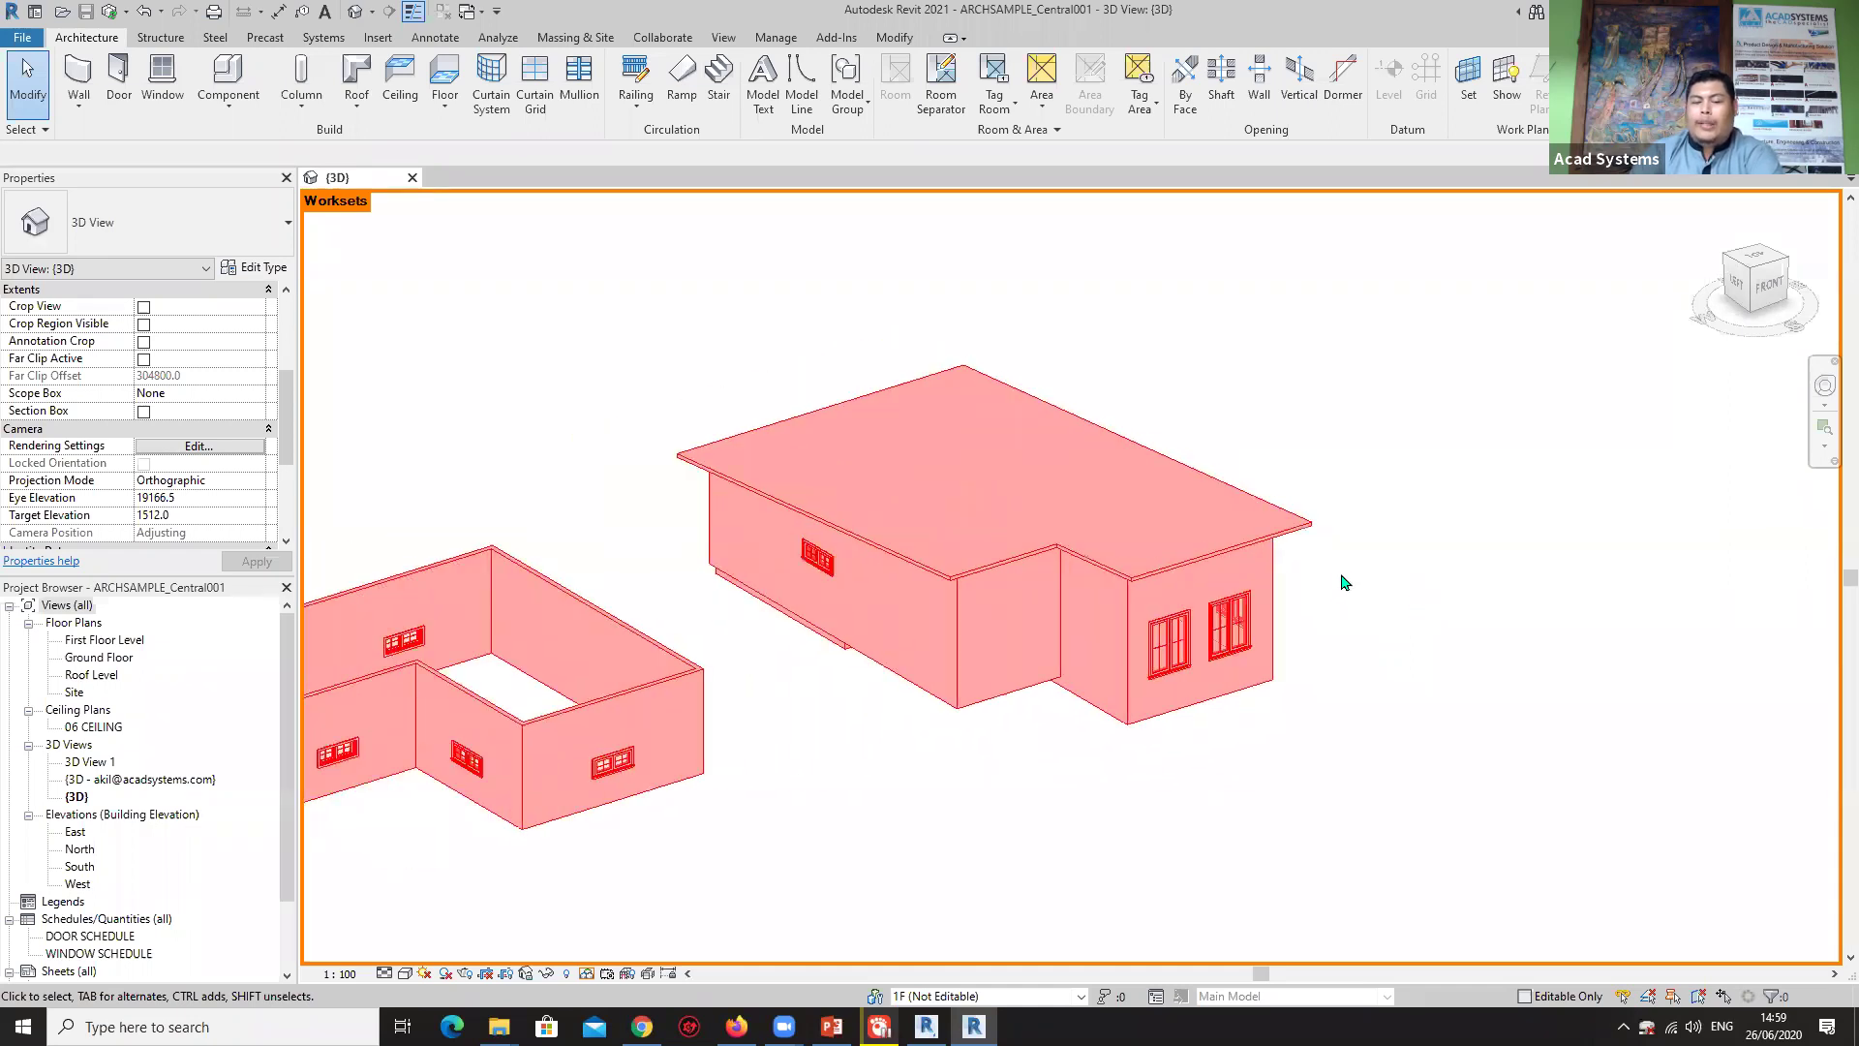
{"action": "middle_click_drag", "start_coordinate": [1357, 579], "coordinate": [1327, 539], "text": "shift"}
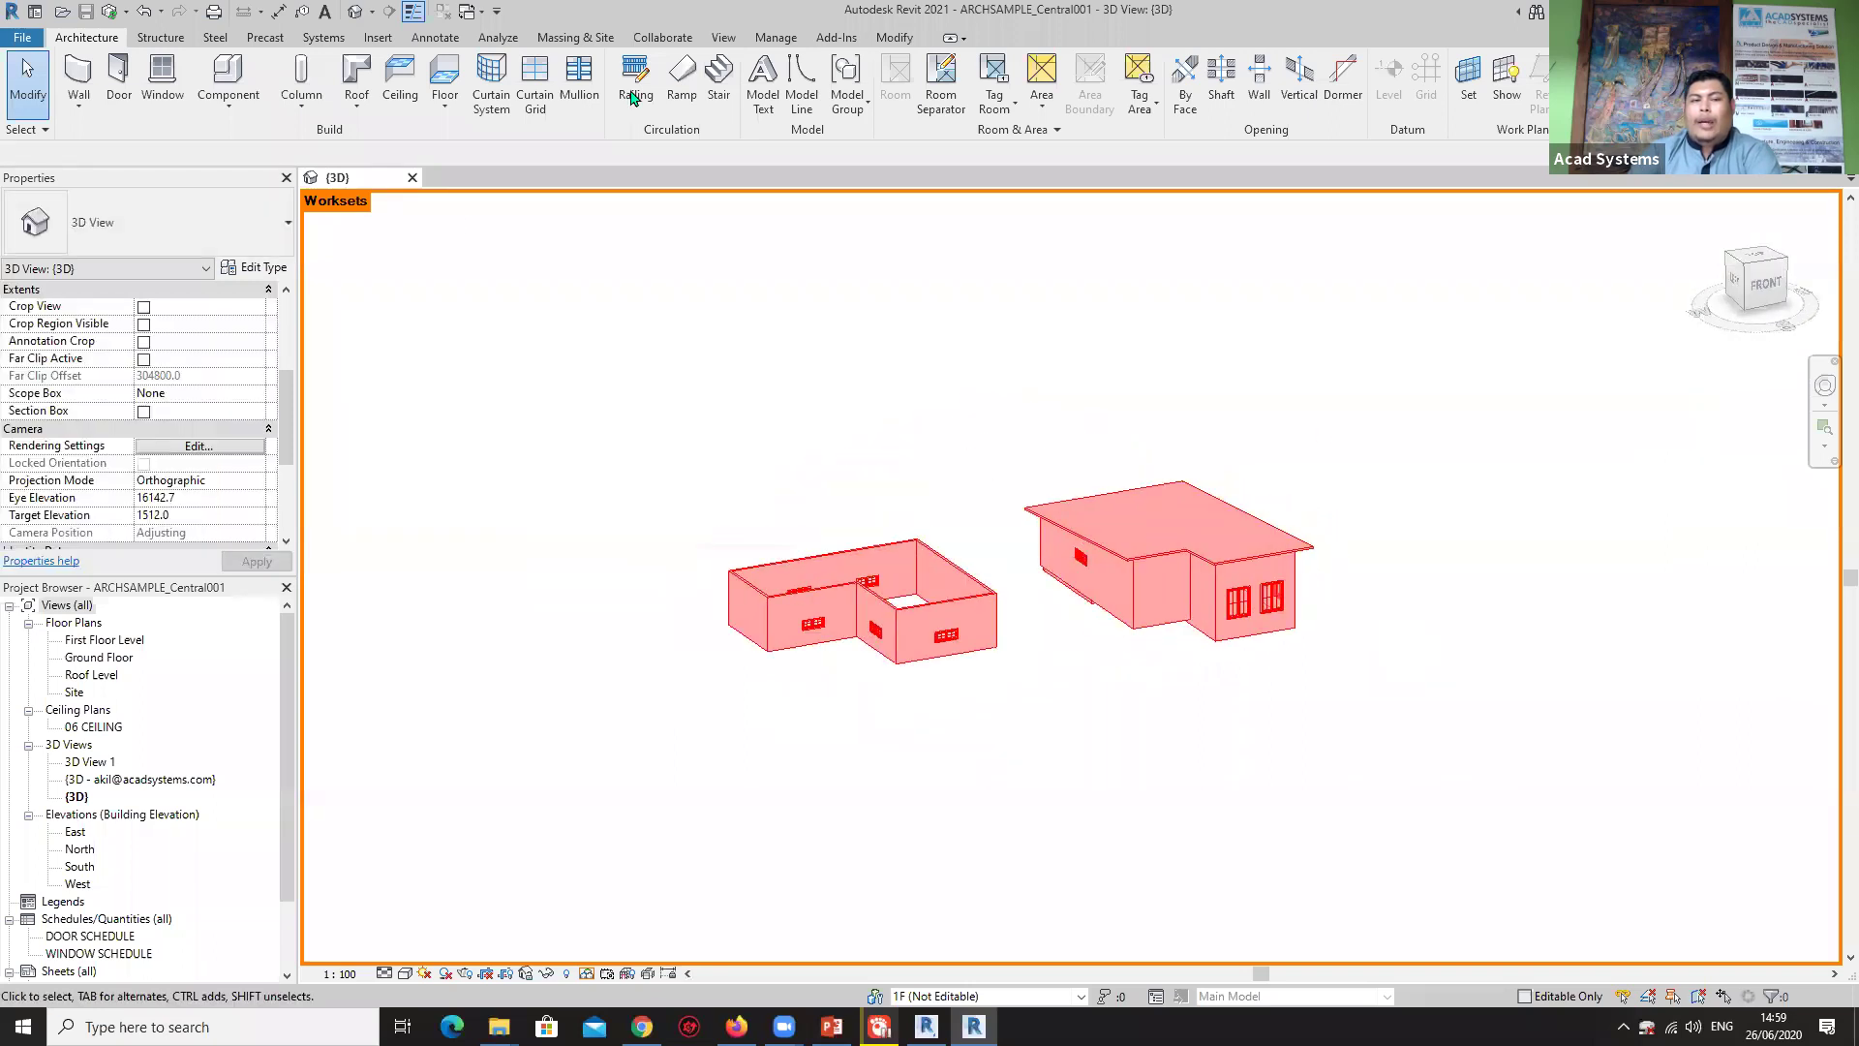
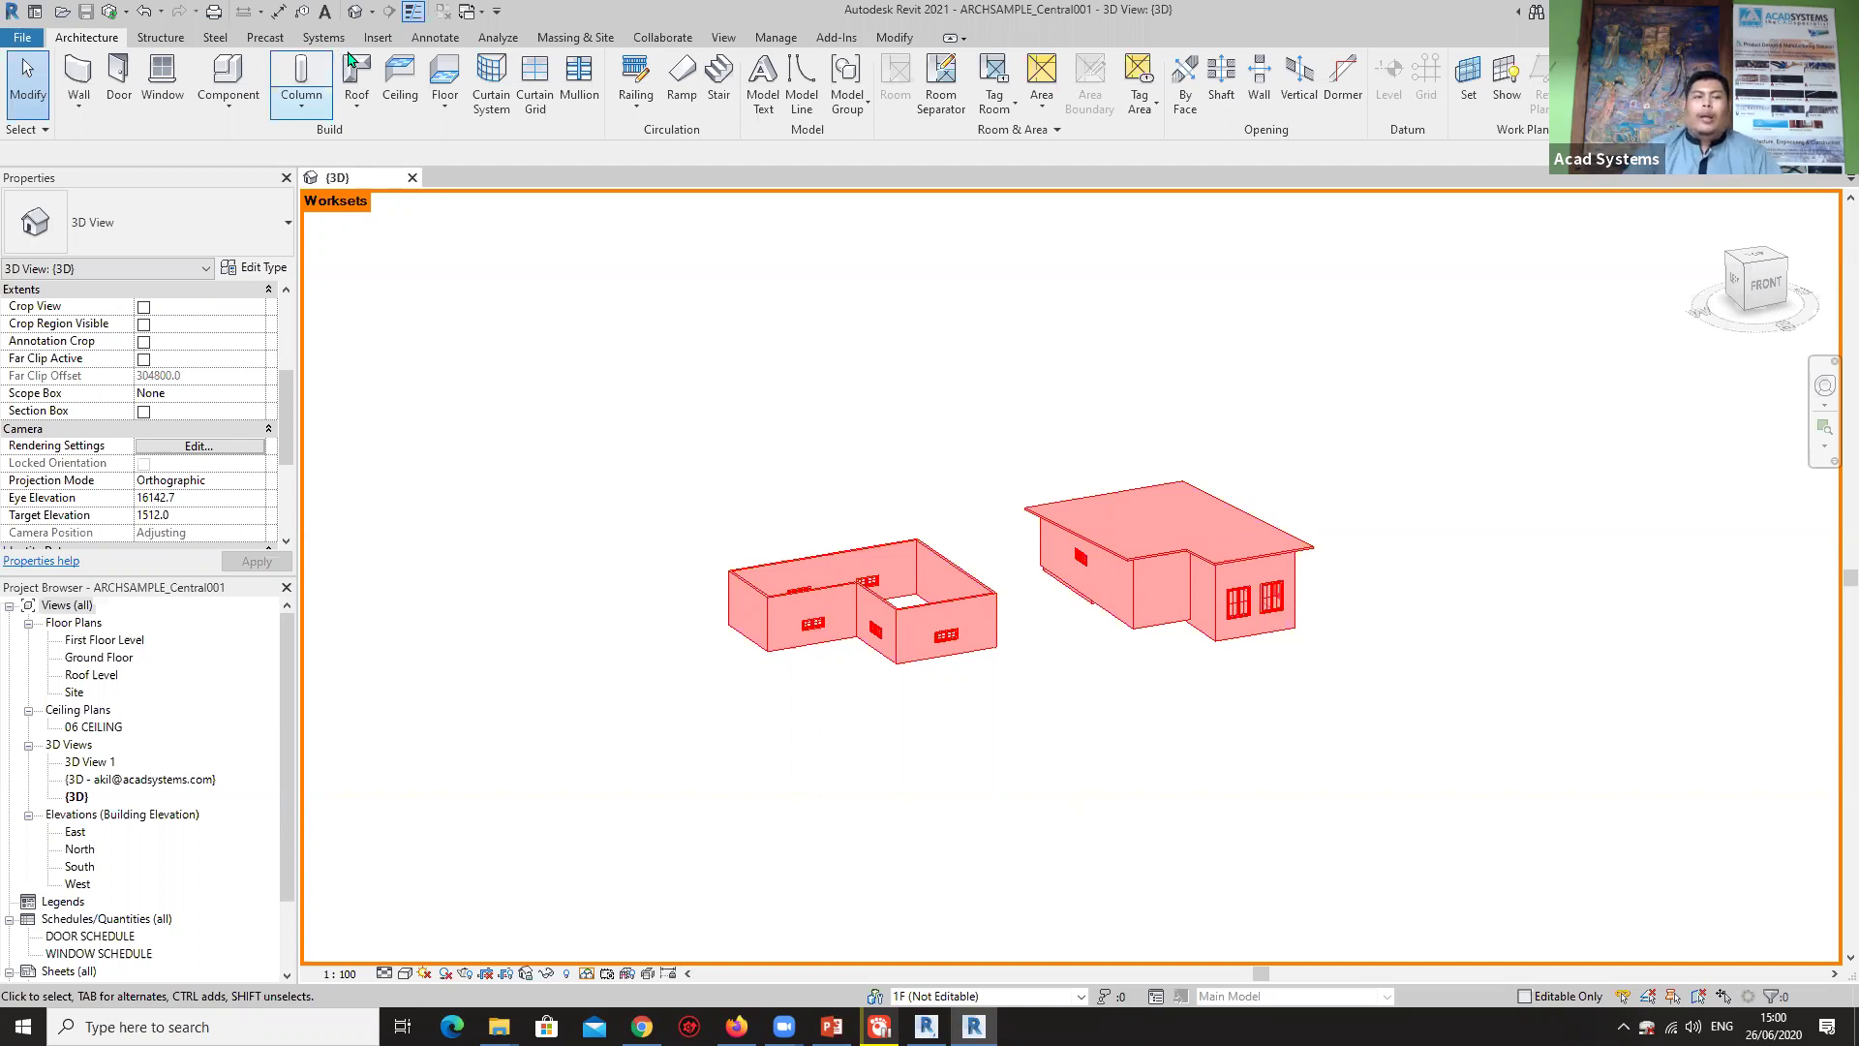
Start a Revit link from Insert, cancel it without linking, and bring up the Collaborate tools.
{"action": "left_click", "coordinate": [376, 39]}
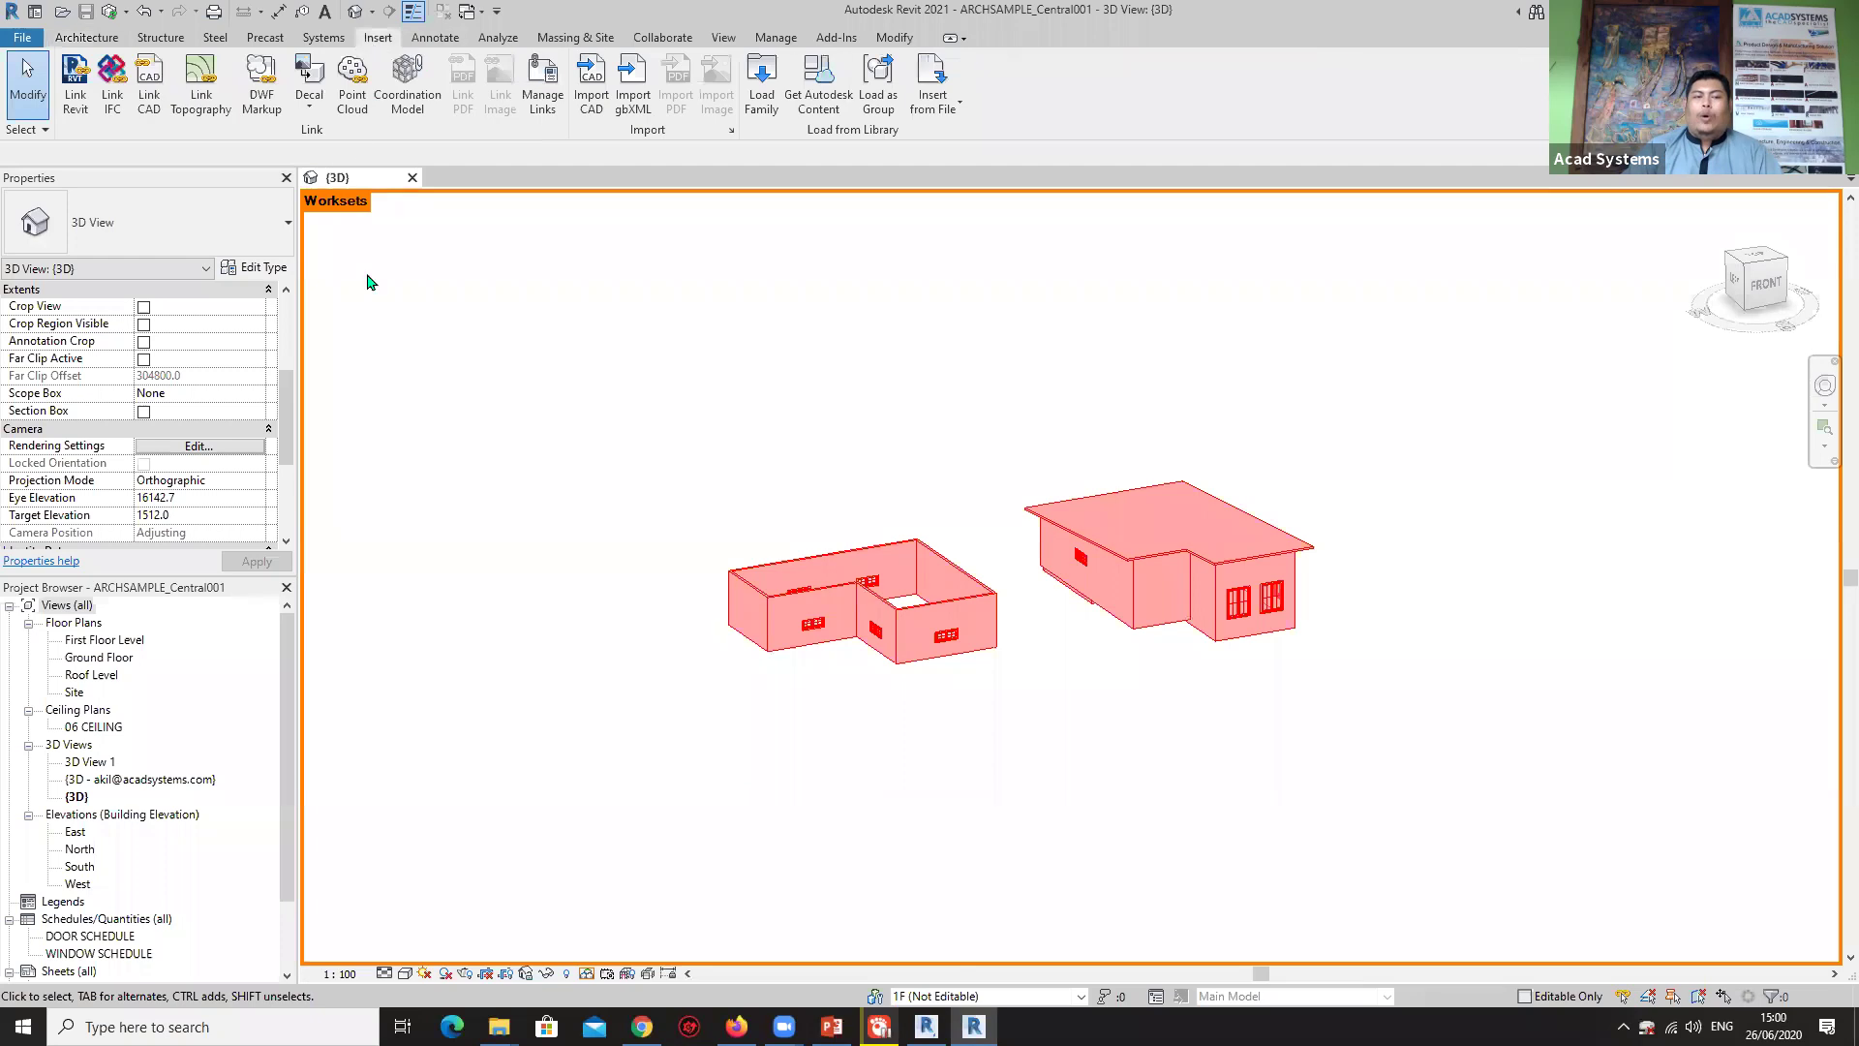
{"action": "left_click", "coordinate": [76, 97]}
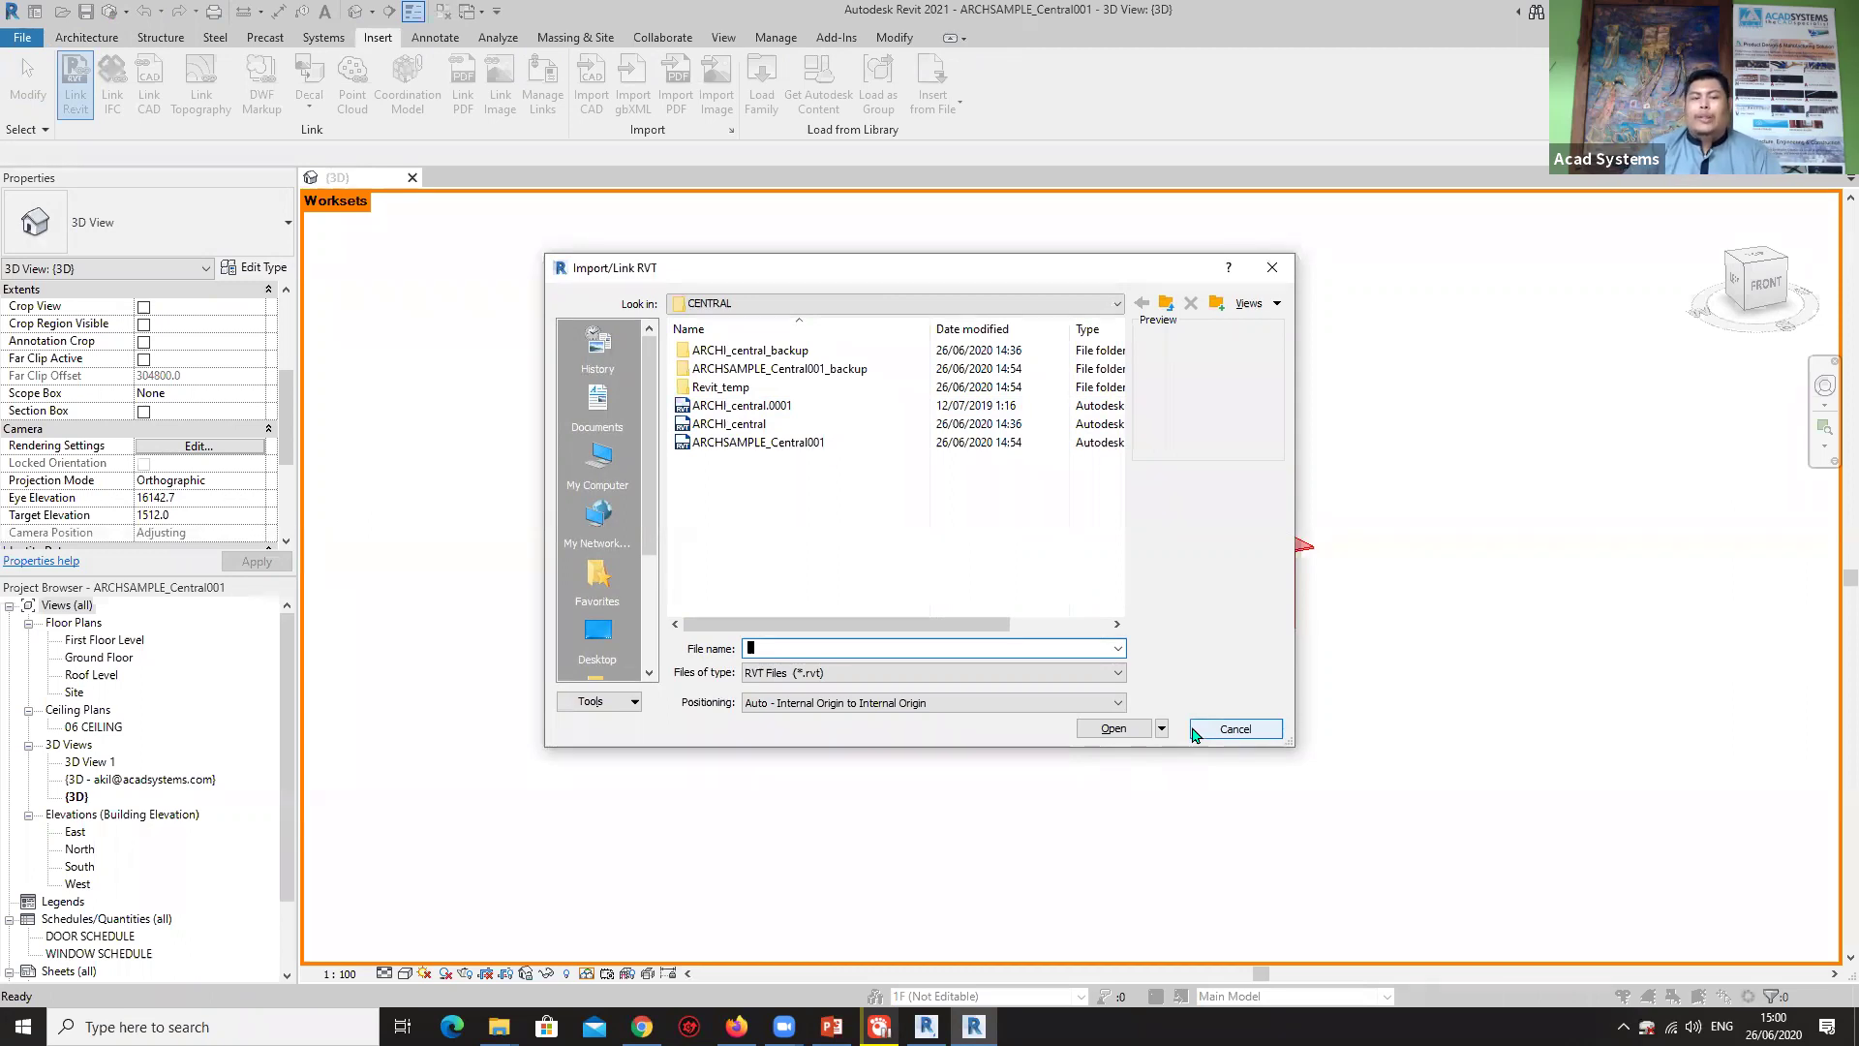
{"action": "left_click", "coordinate": [1232, 732]}
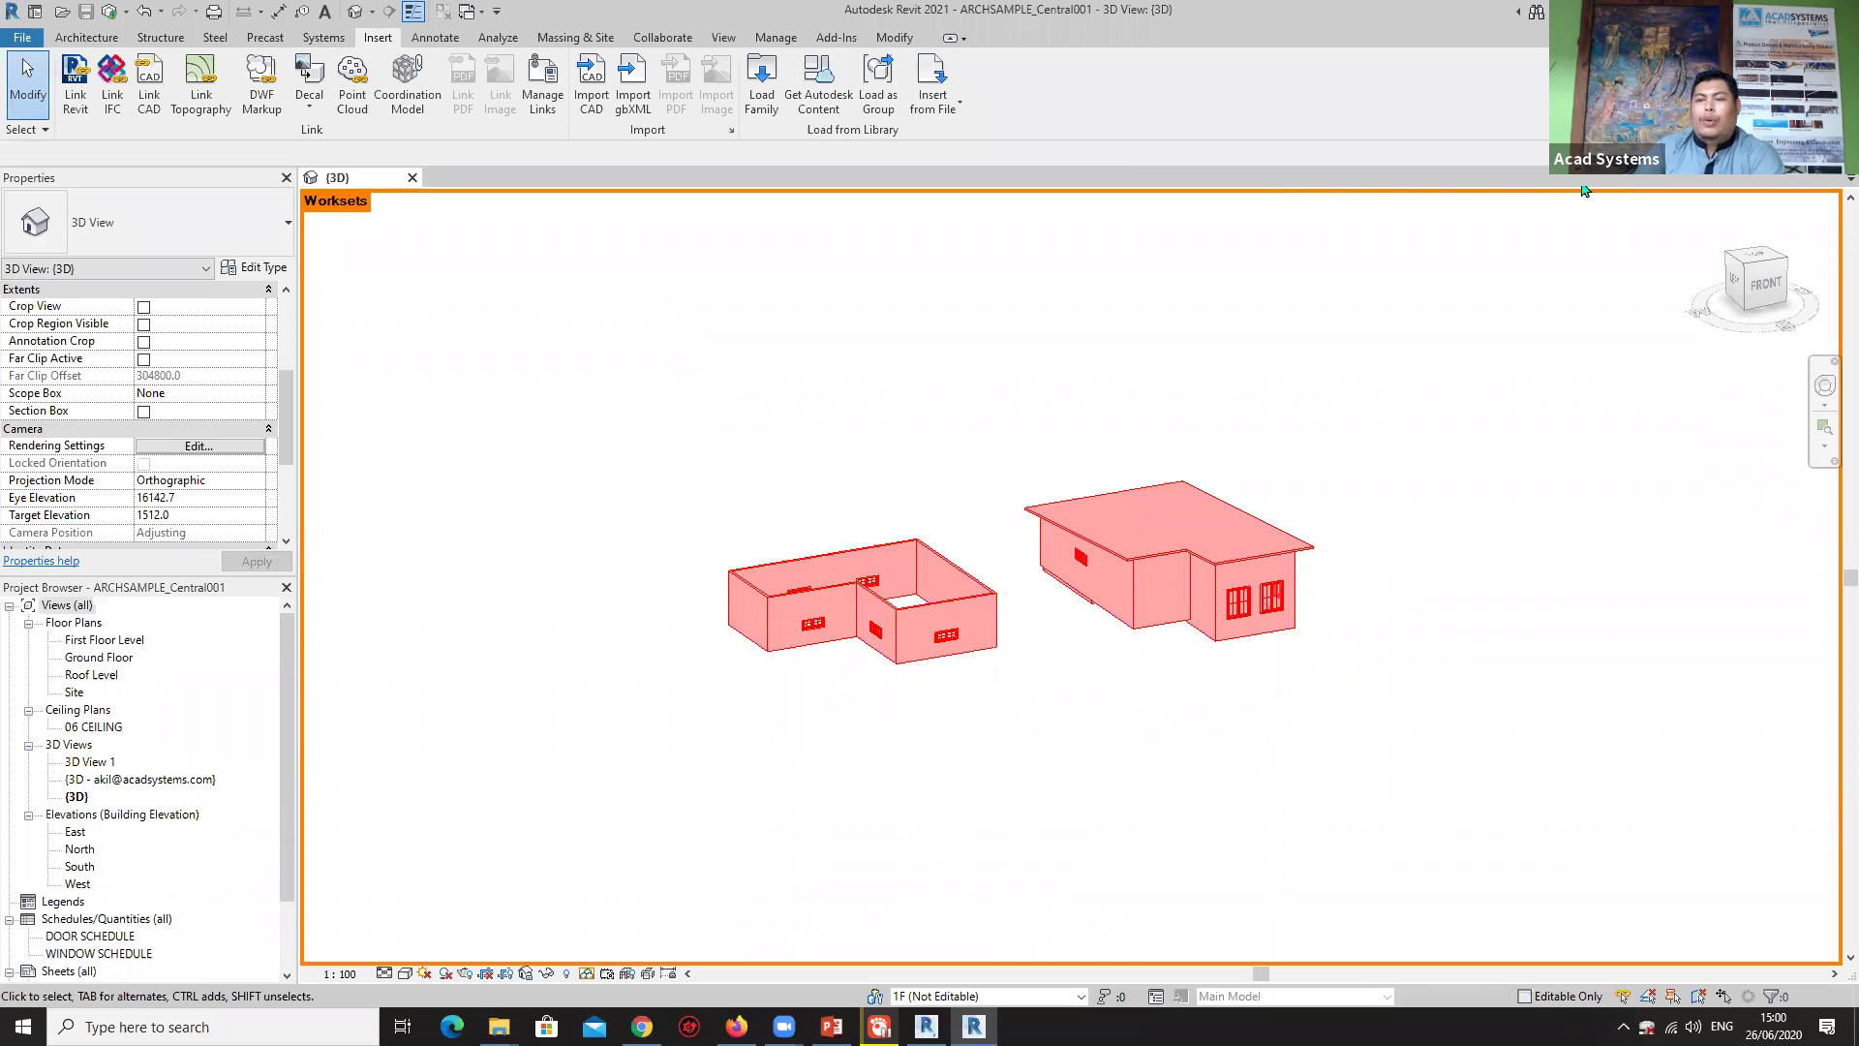
{"action": "left_click", "coordinate": [663, 39]}
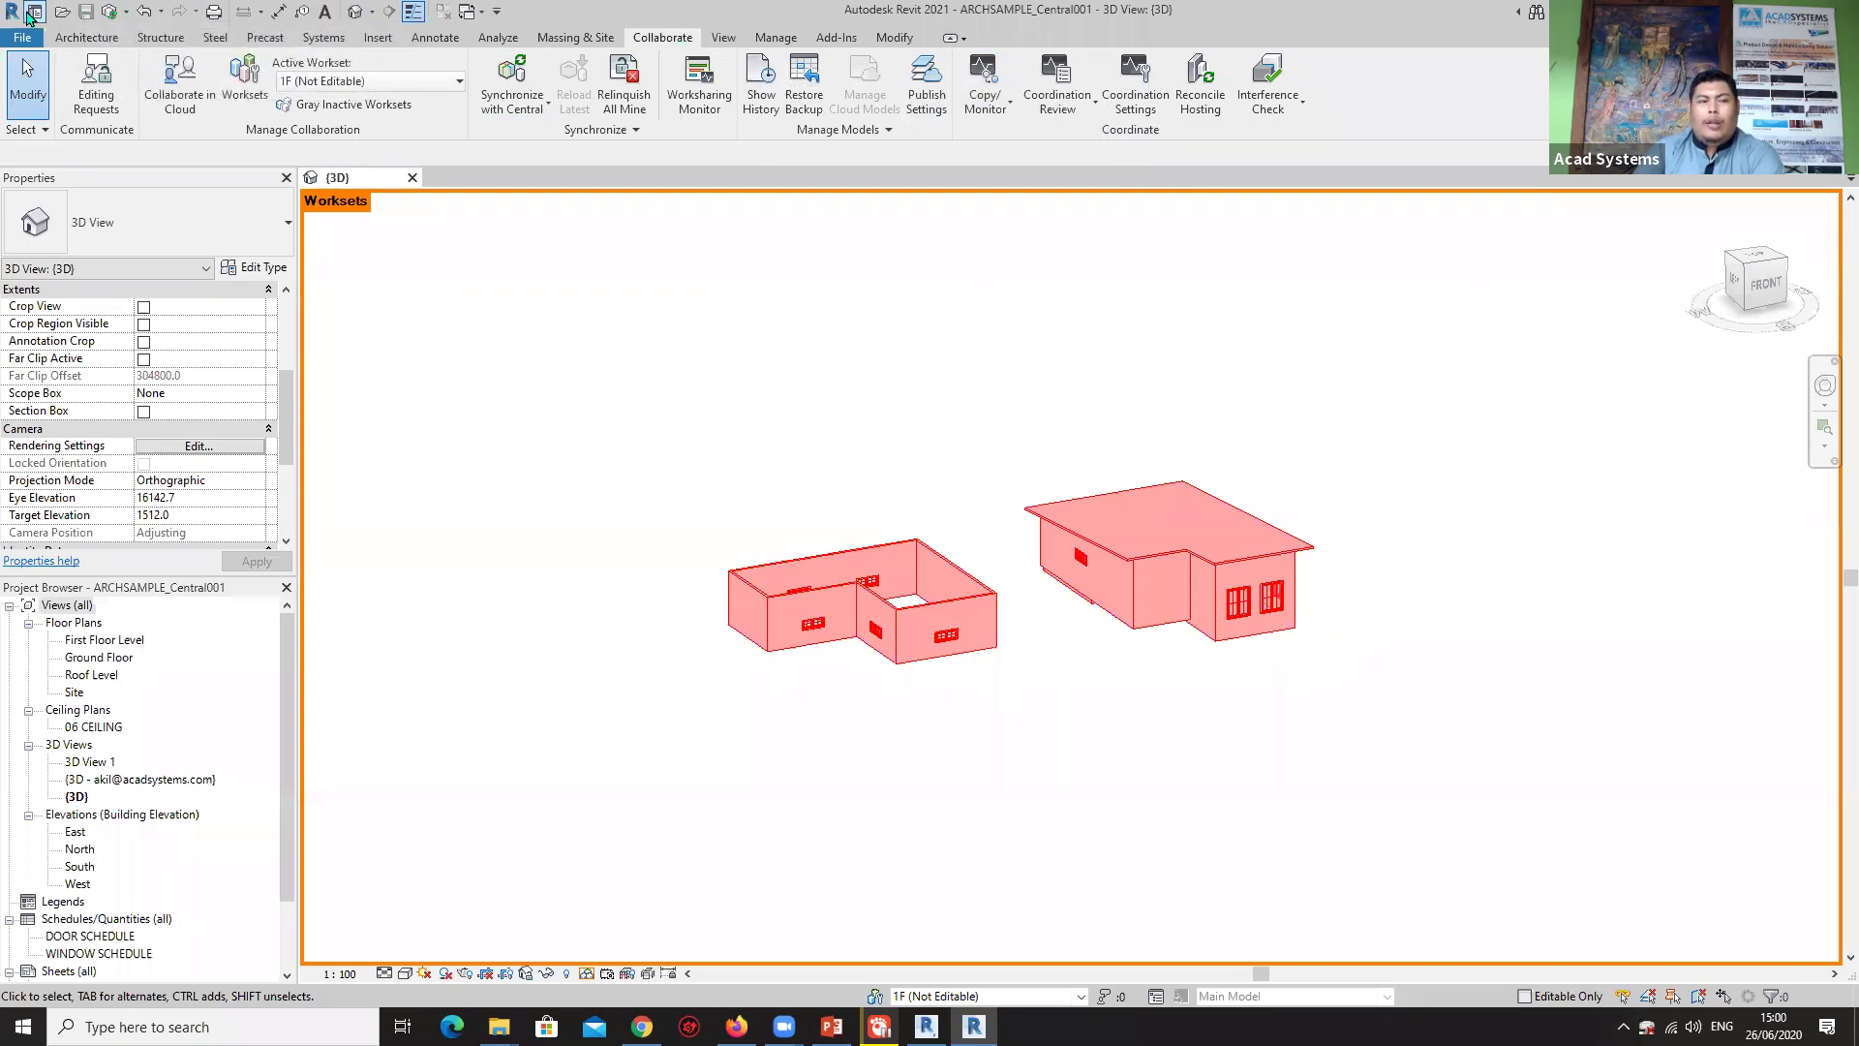
Synchronize ARCHSAMPLE_Central001 with central and close its {3D} view.
{"action": "left_click", "coordinate": [507, 74]}
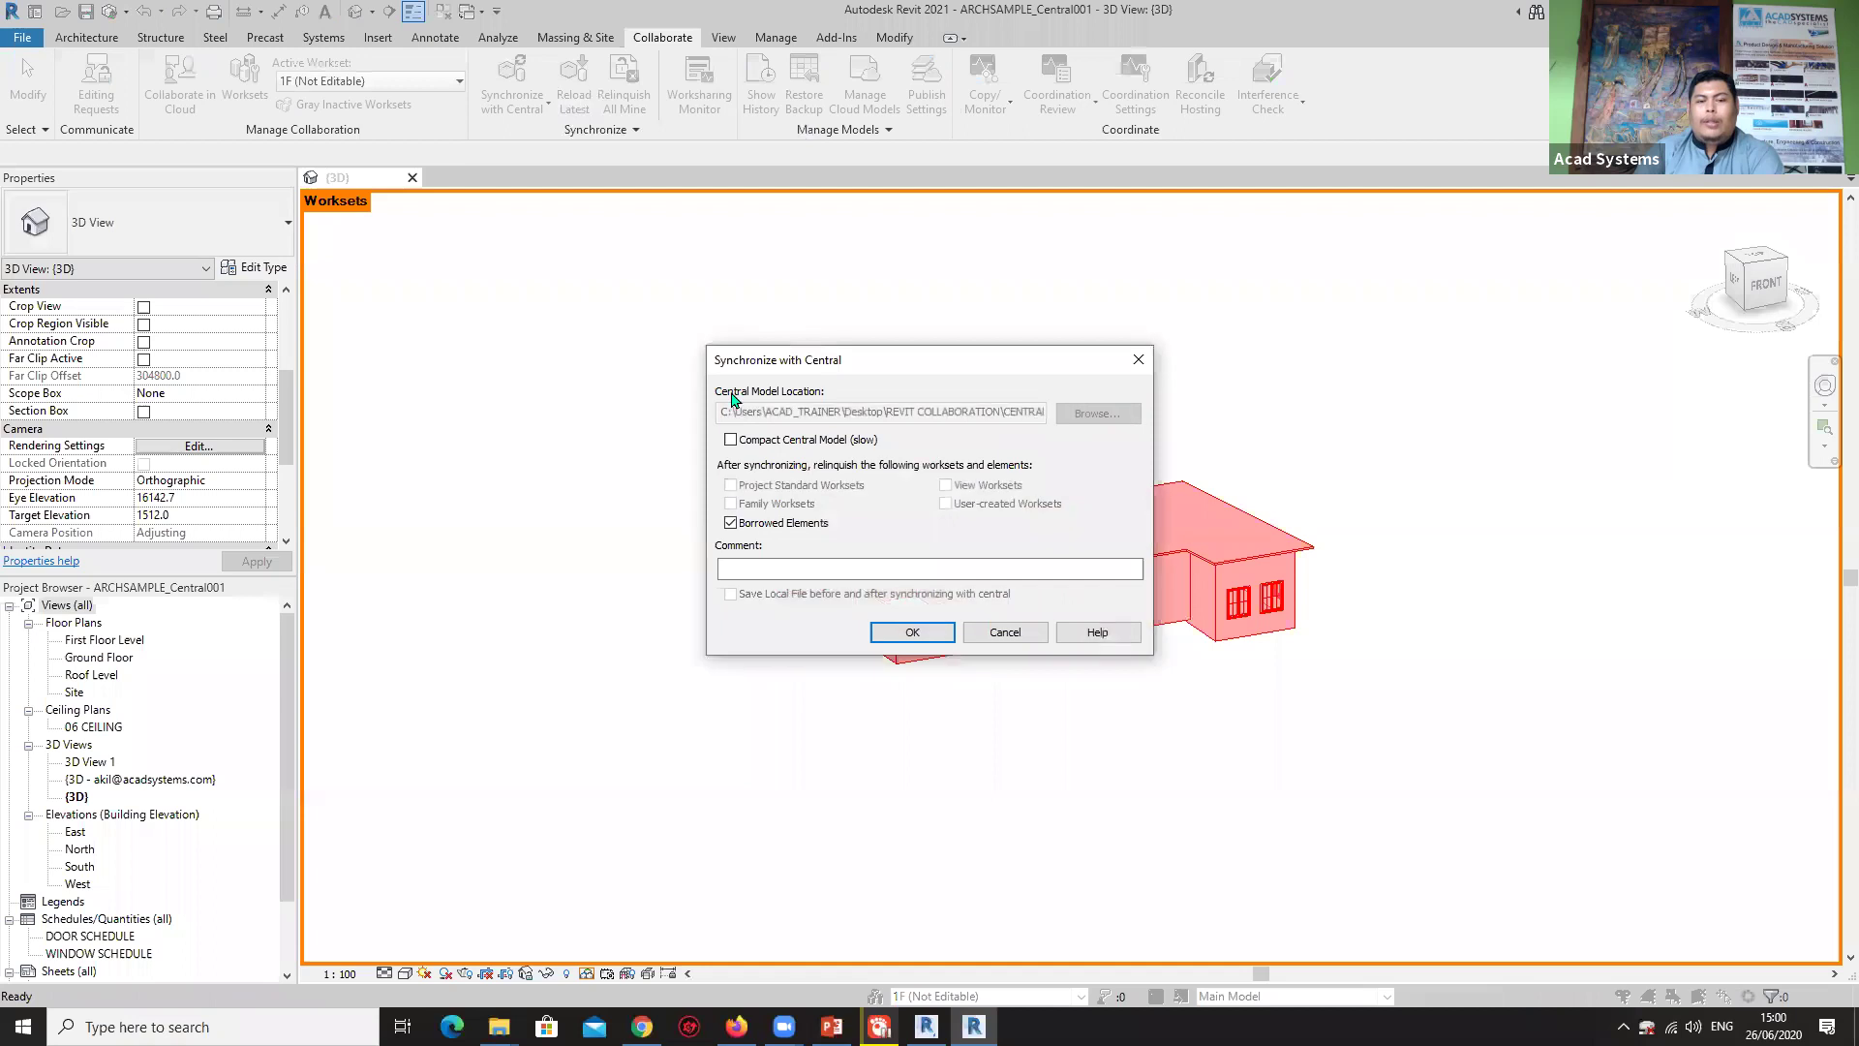
{"action": "left_click", "coordinate": [922, 632]}
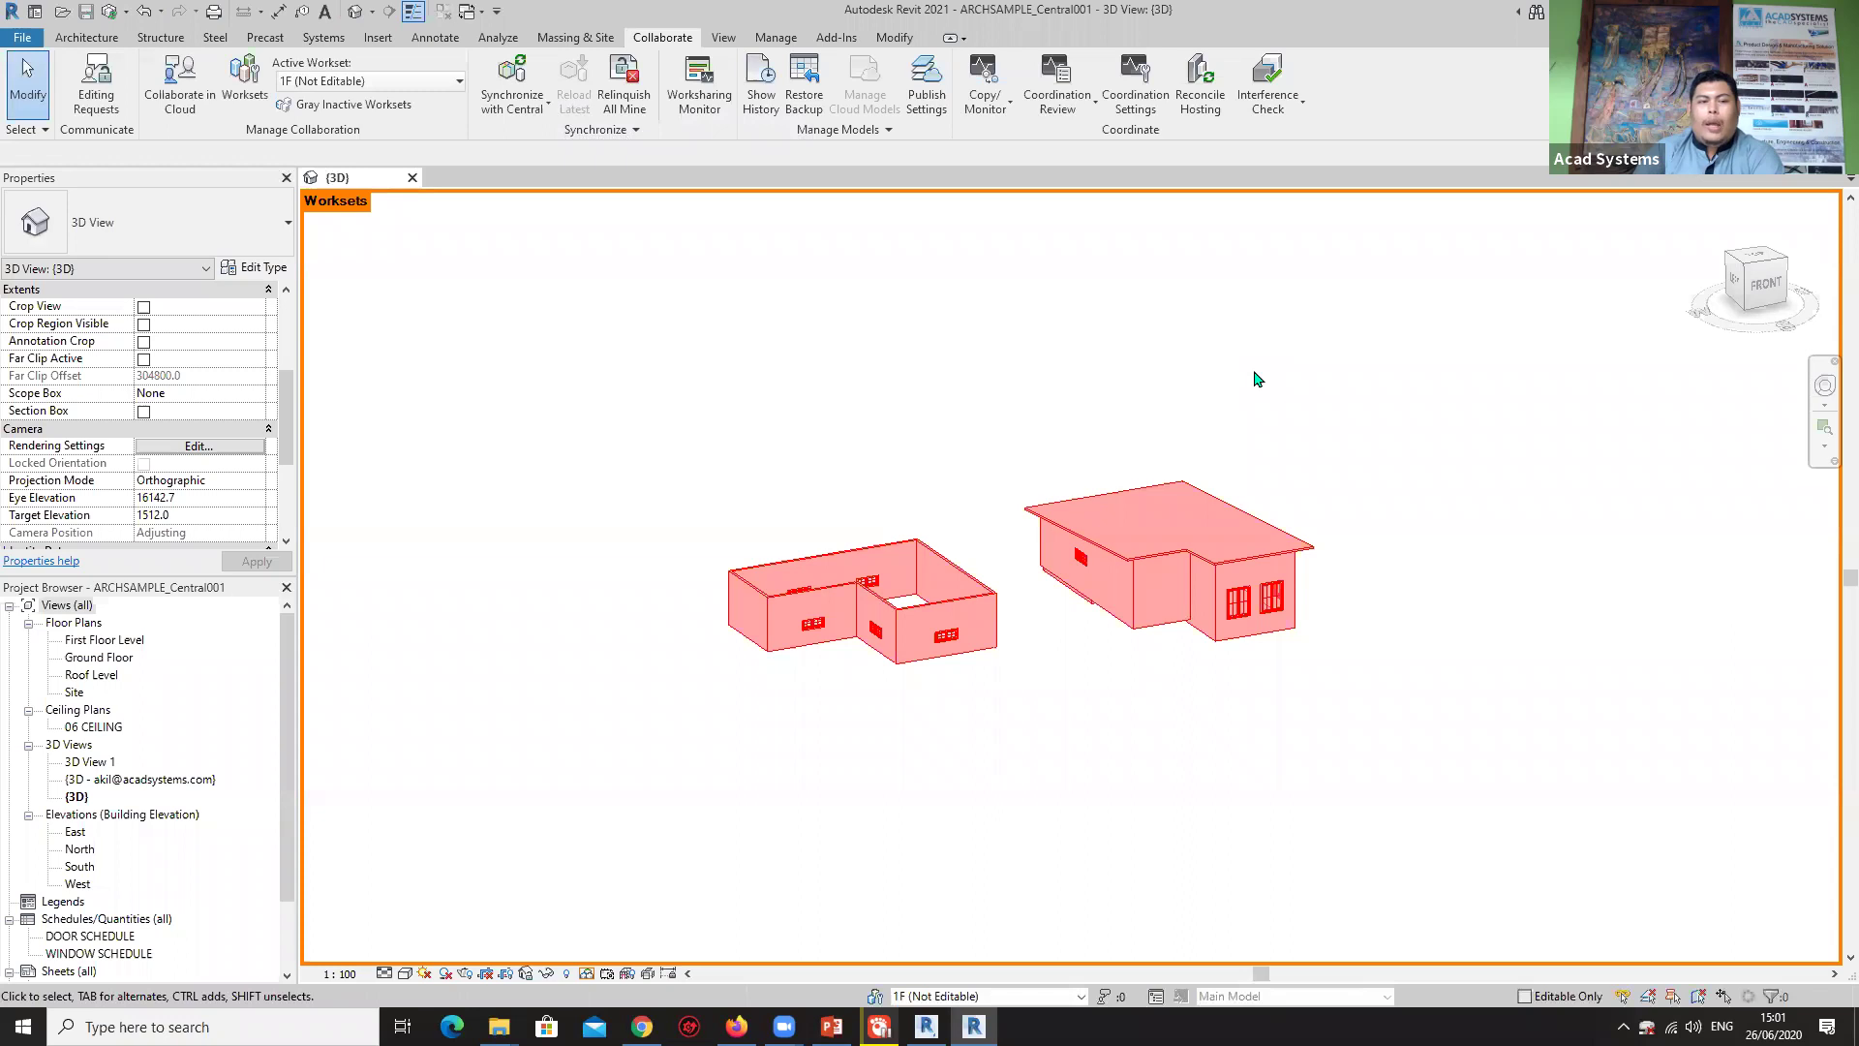
{"action": "left_click", "coordinate": [412, 181]}
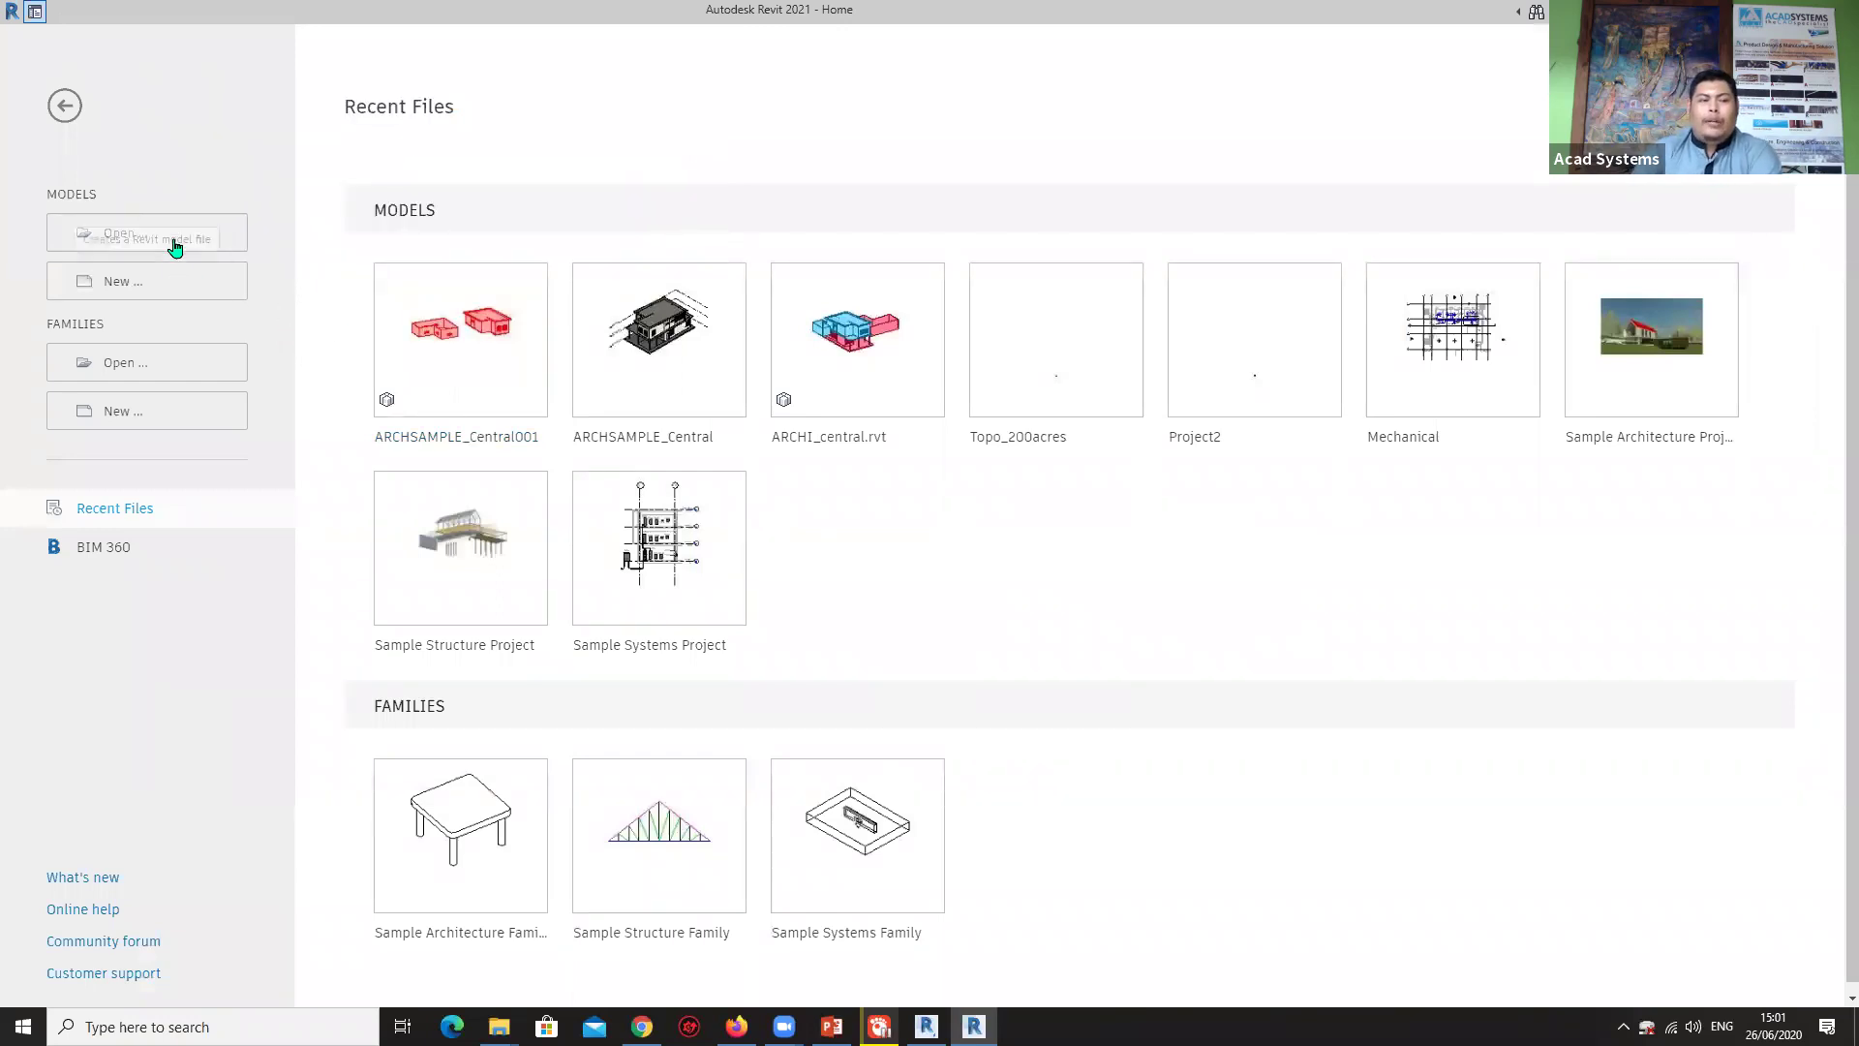
Create Project1 from the Templates > English > Plumbing-Default_Metric.rte template.
{"action": "left_click", "coordinate": [132, 283]}
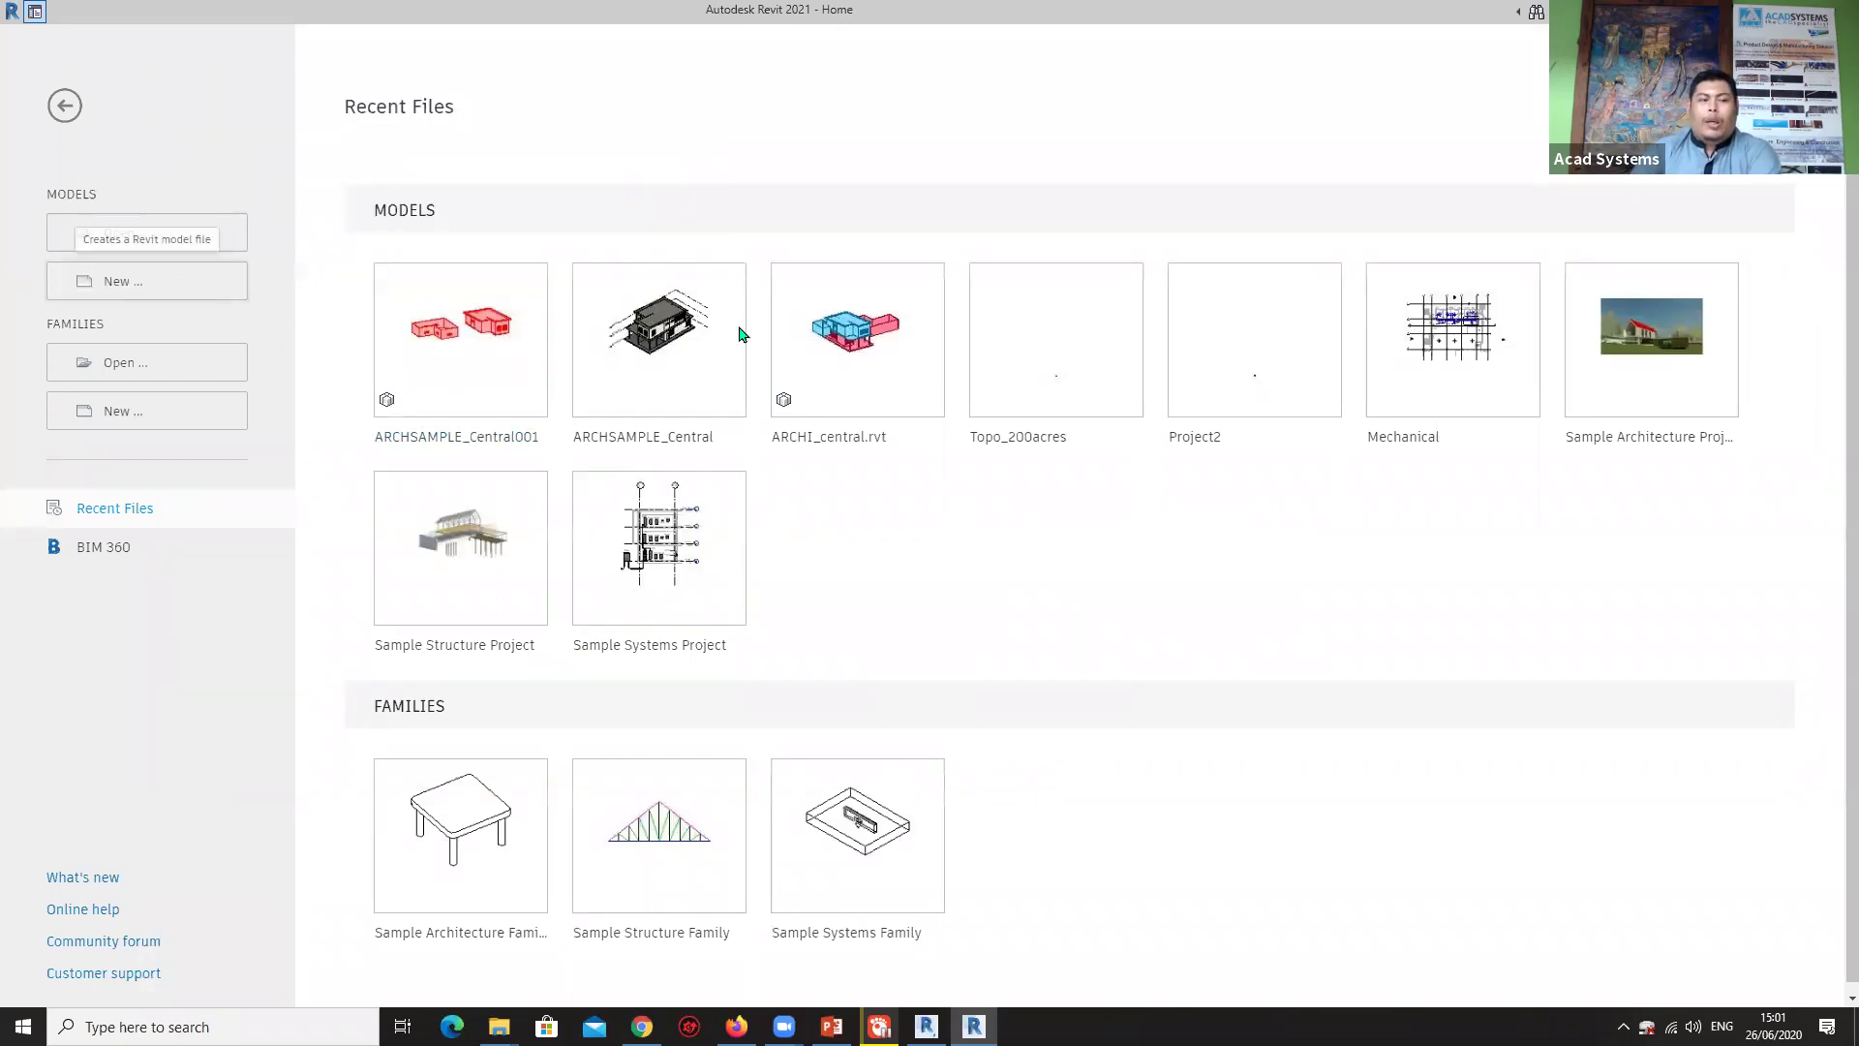
{"action": "left_click", "coordinate": [886, 472]}
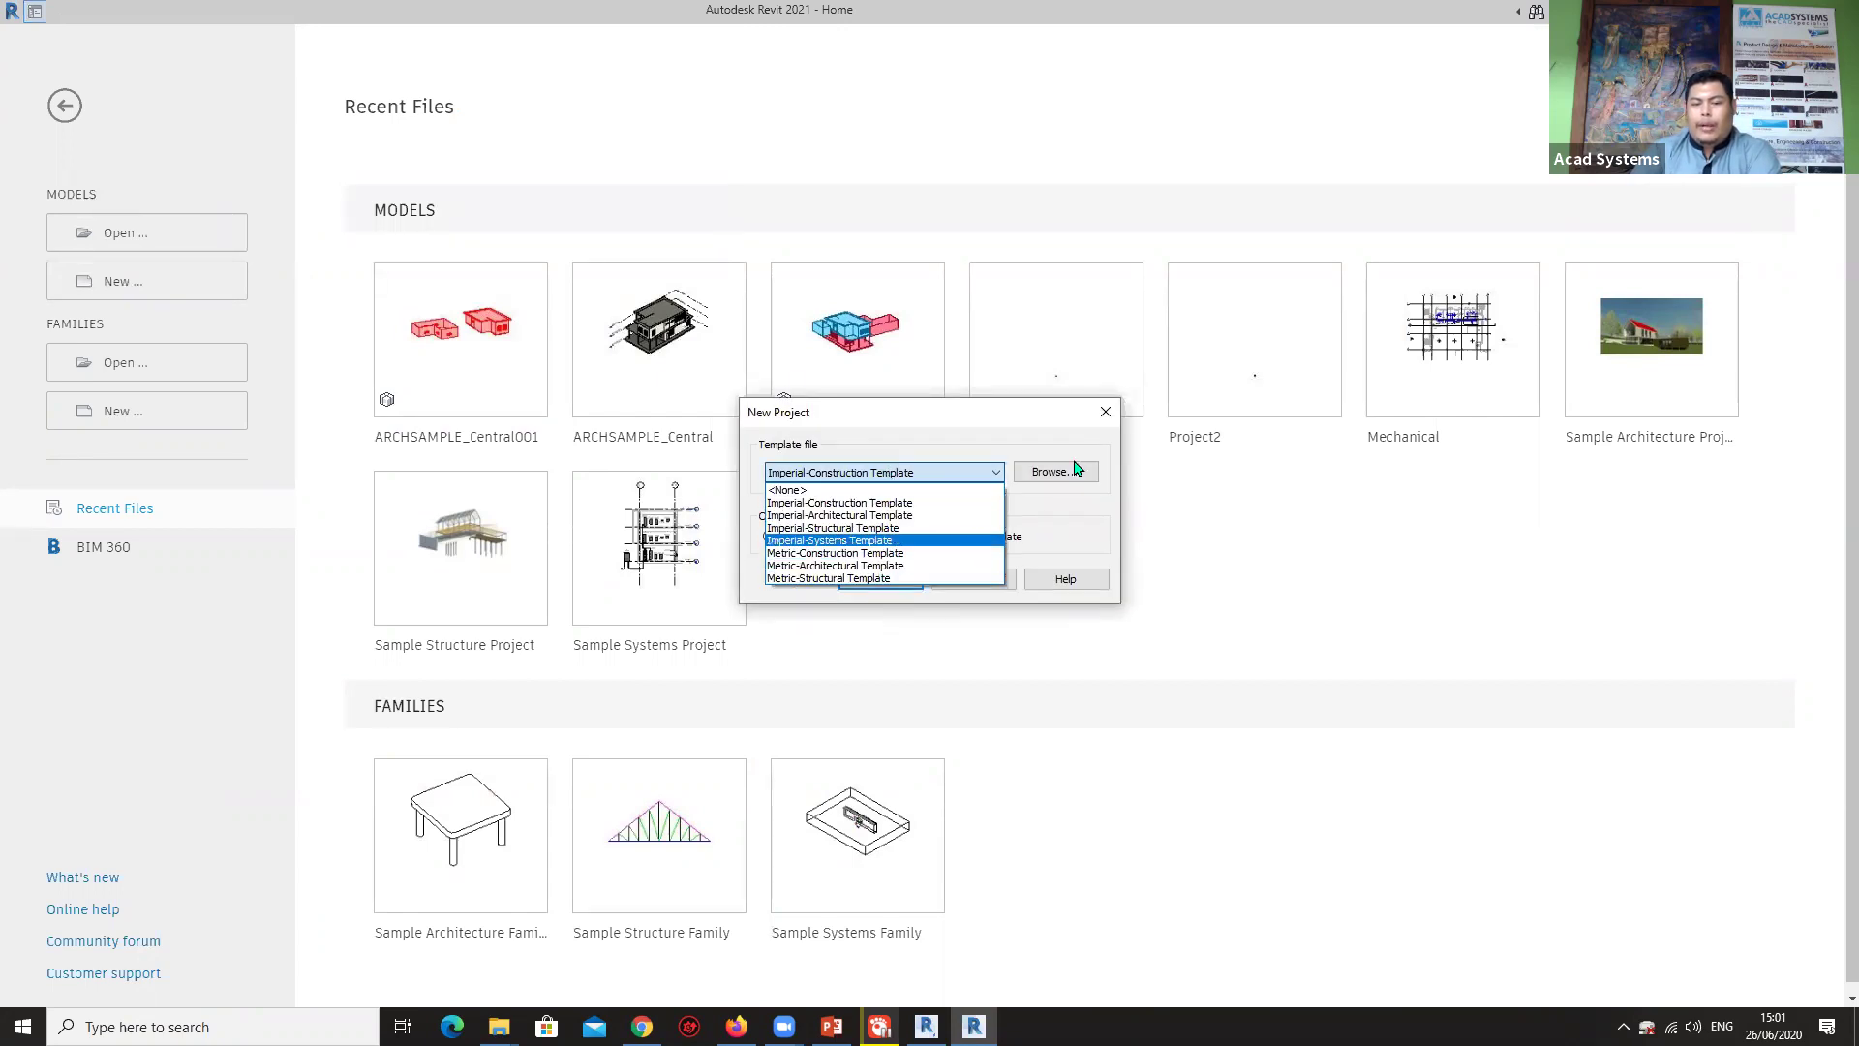
{"action": "left_click", "coordinate": [1075, 471]}
{"action": "left_click", "coordinate": [1071, 472]}
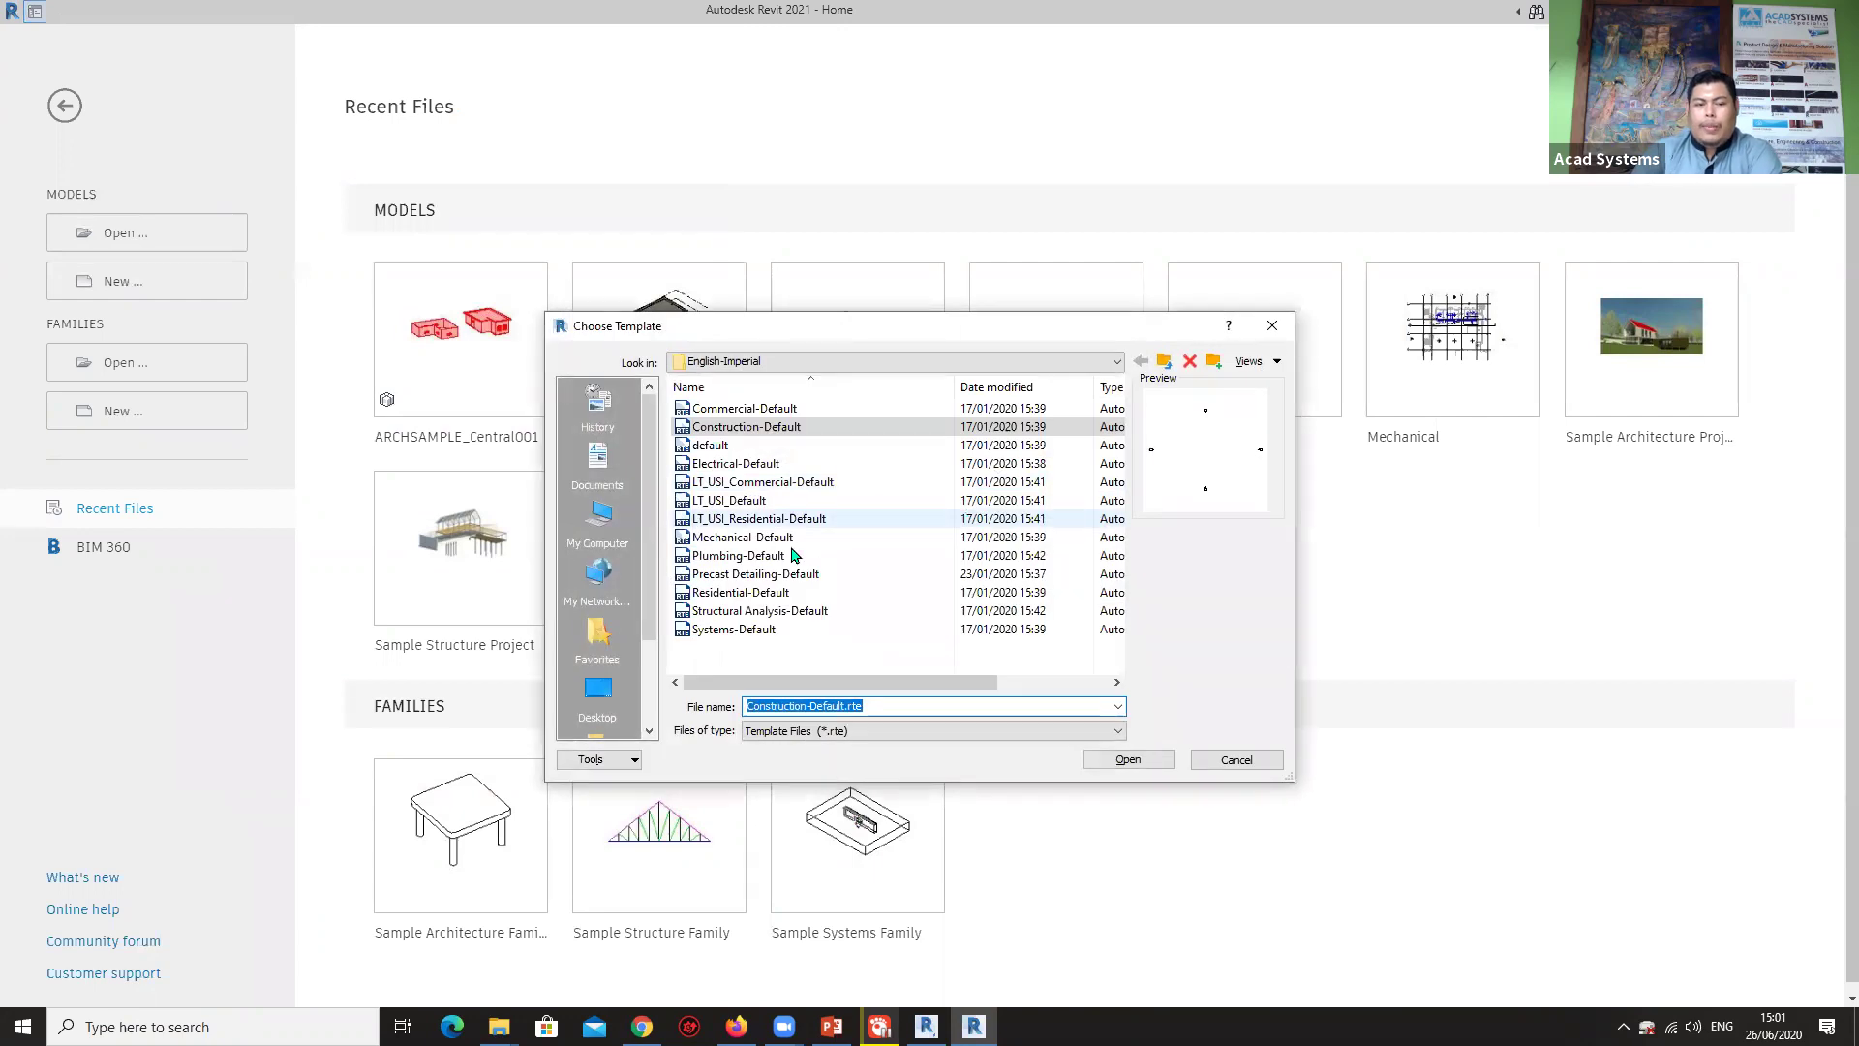
{"action": "left_click", "coordinate": [809, 363]}
{"action": "left_click", "coordinate": [825, 473]}
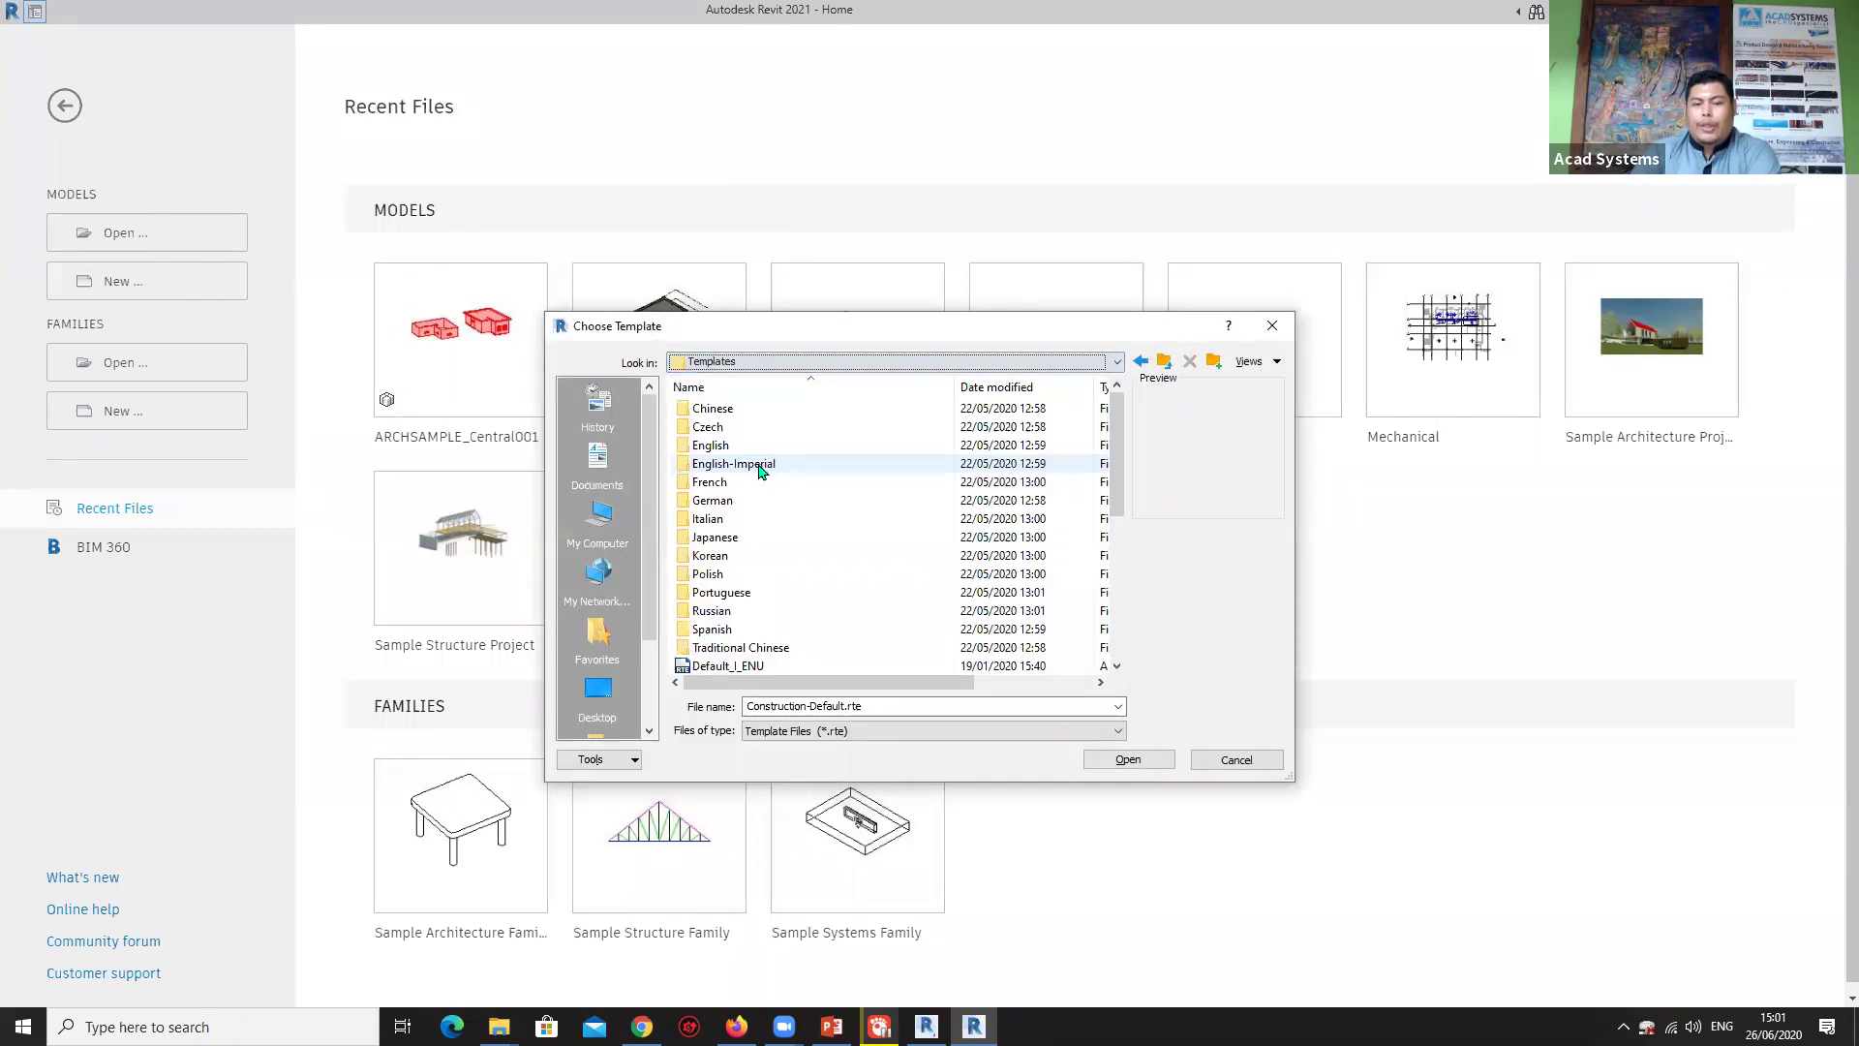
{"action": "double_click", "coordinate": [750, 446]}
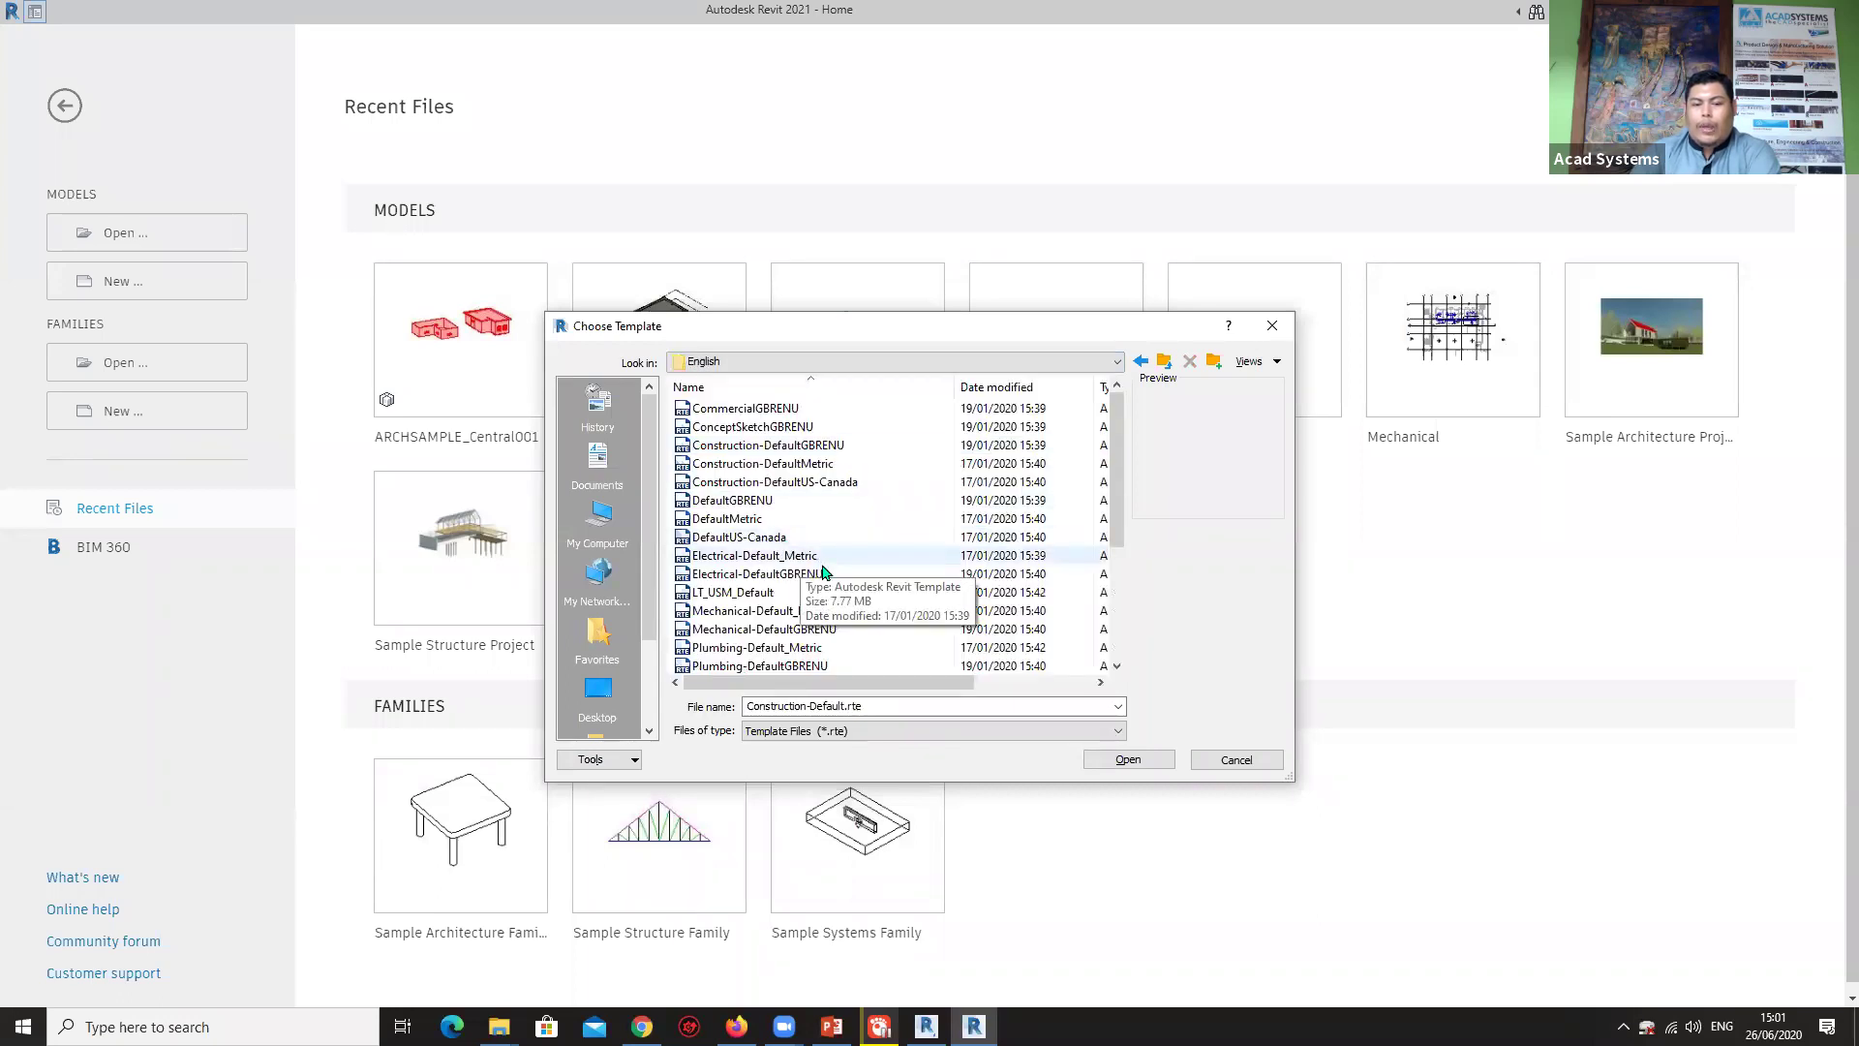
{"action": "left_click", "coordinate": [797, 665]}
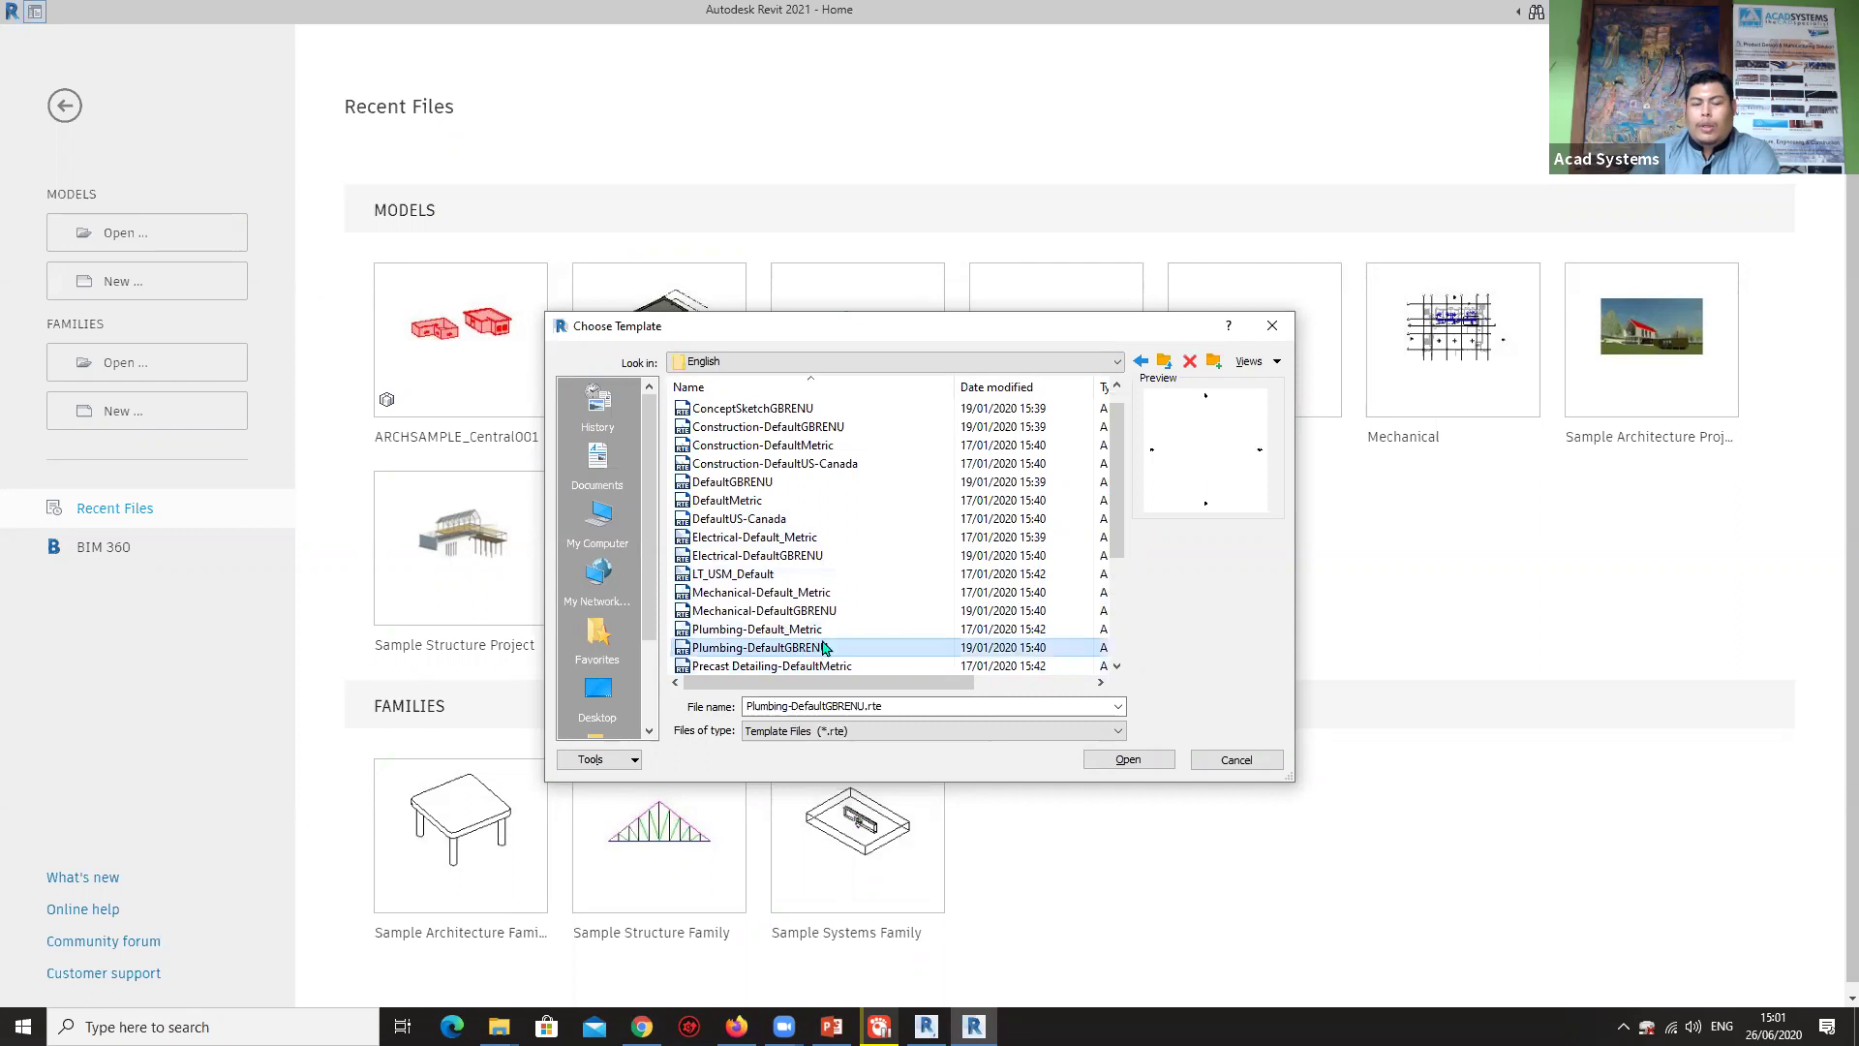
{"action": "left_click", "coordinate": [800, 628]}
{"action": "left_click", "coordinate": [1126, 761]}
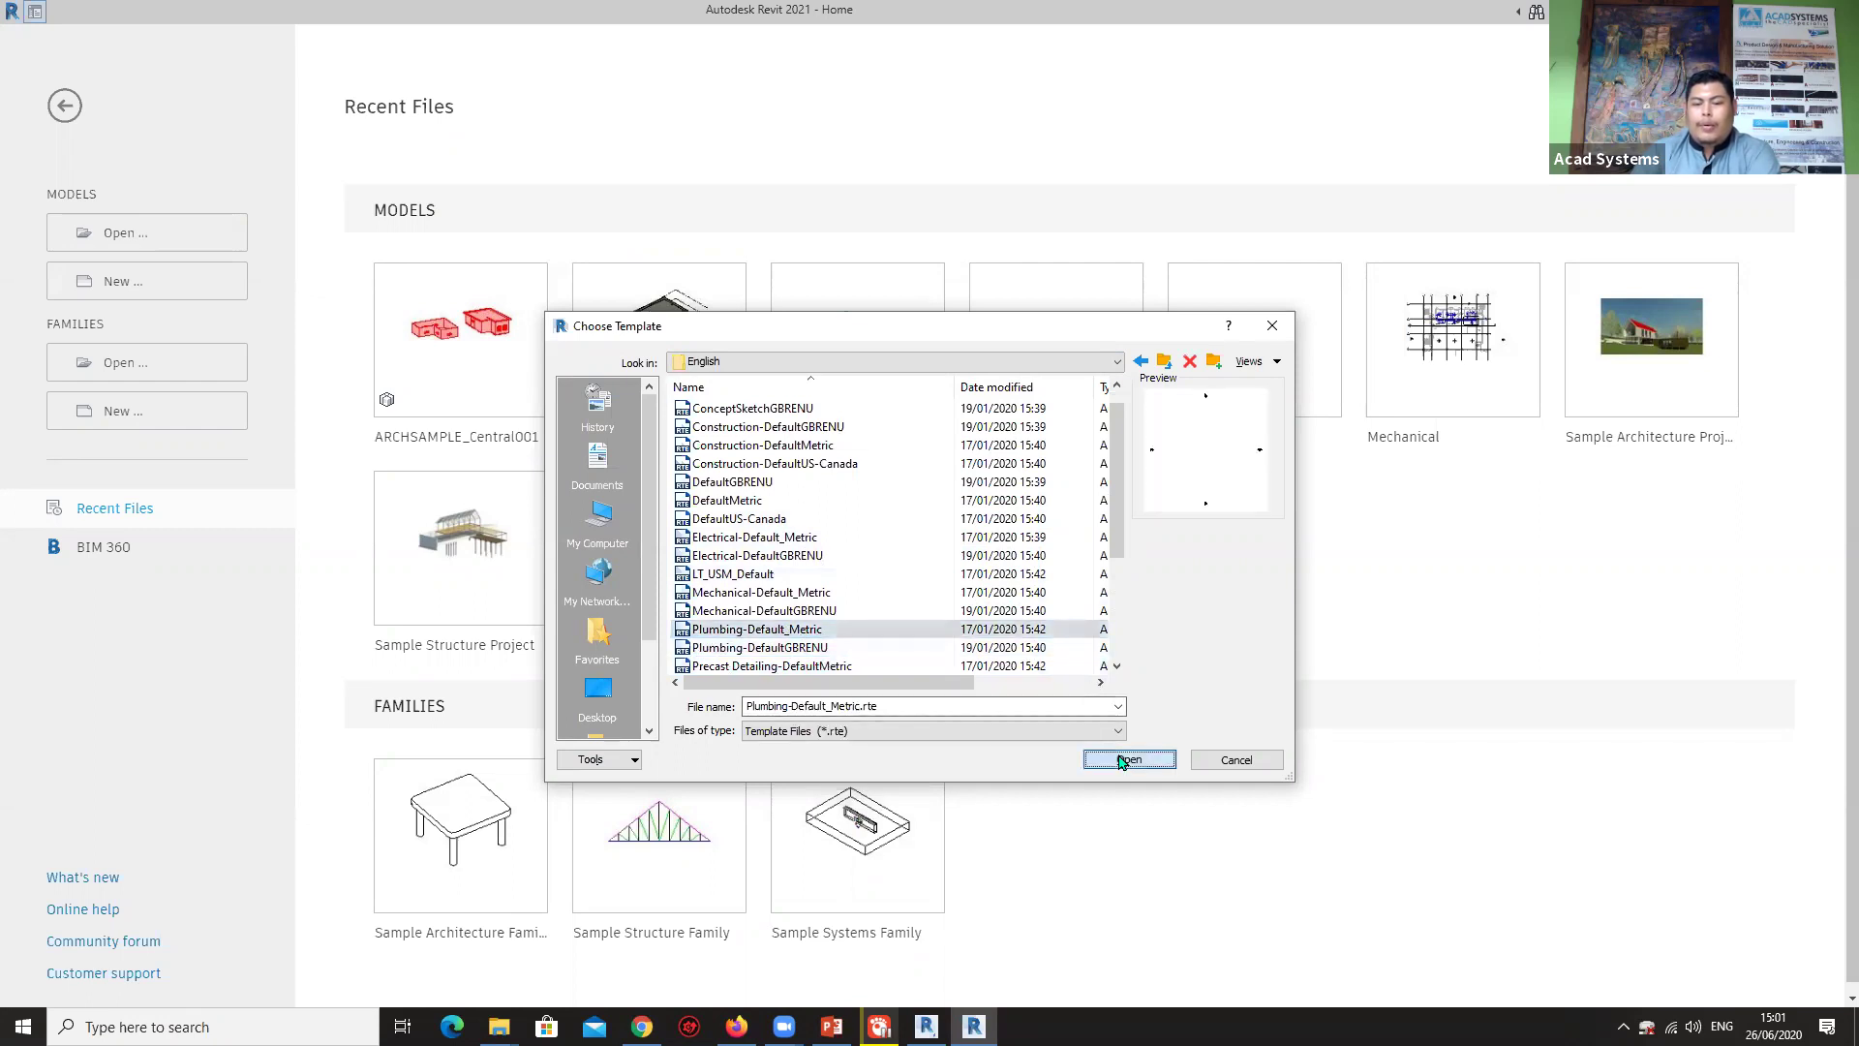
{"action": "left_click", "coordinate": [886, 578]}
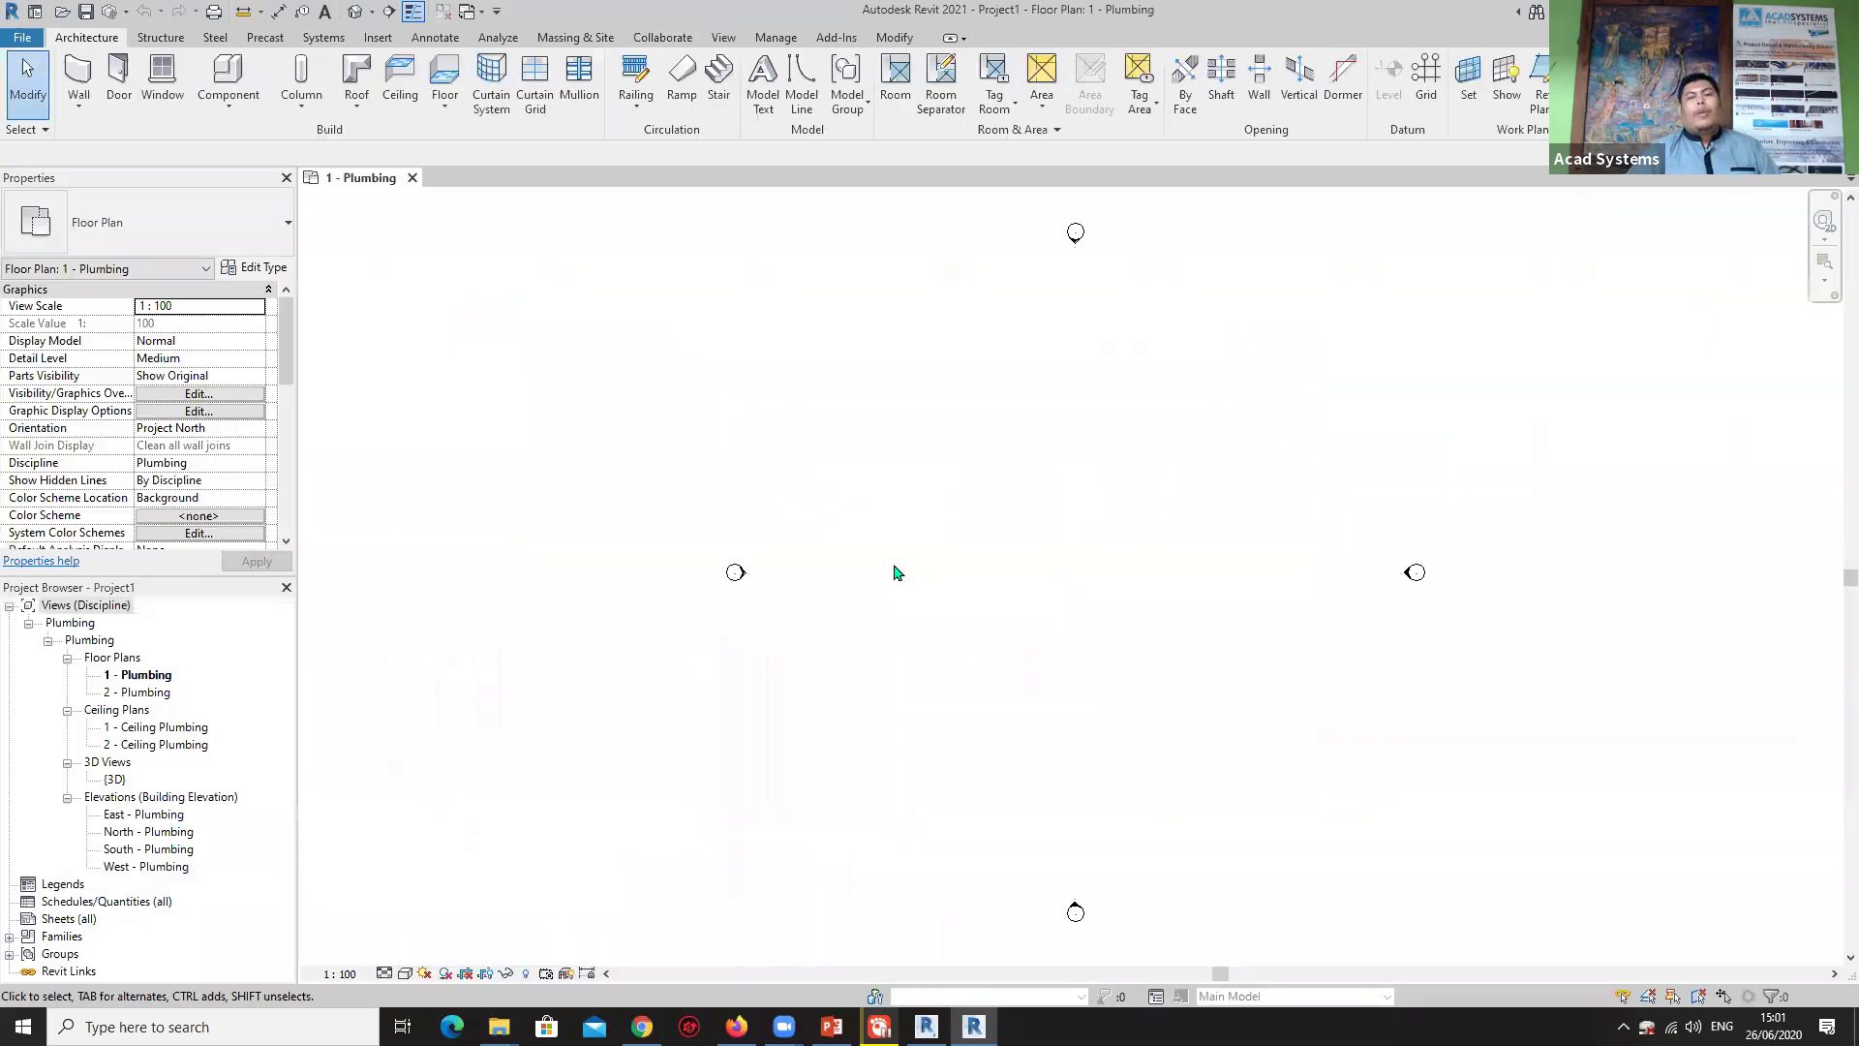
Zoom and recentre the empty 1 - Plumbing plan, then bring up the Insert tools.
{"action": "scroll", "coordinate": [920, 572], "scroll_direction": "down", "scroll_amount": 2}
{"action": "middle_click_drag", "start_coordinate": [1008, 536], "coordinate": [921, 548]}
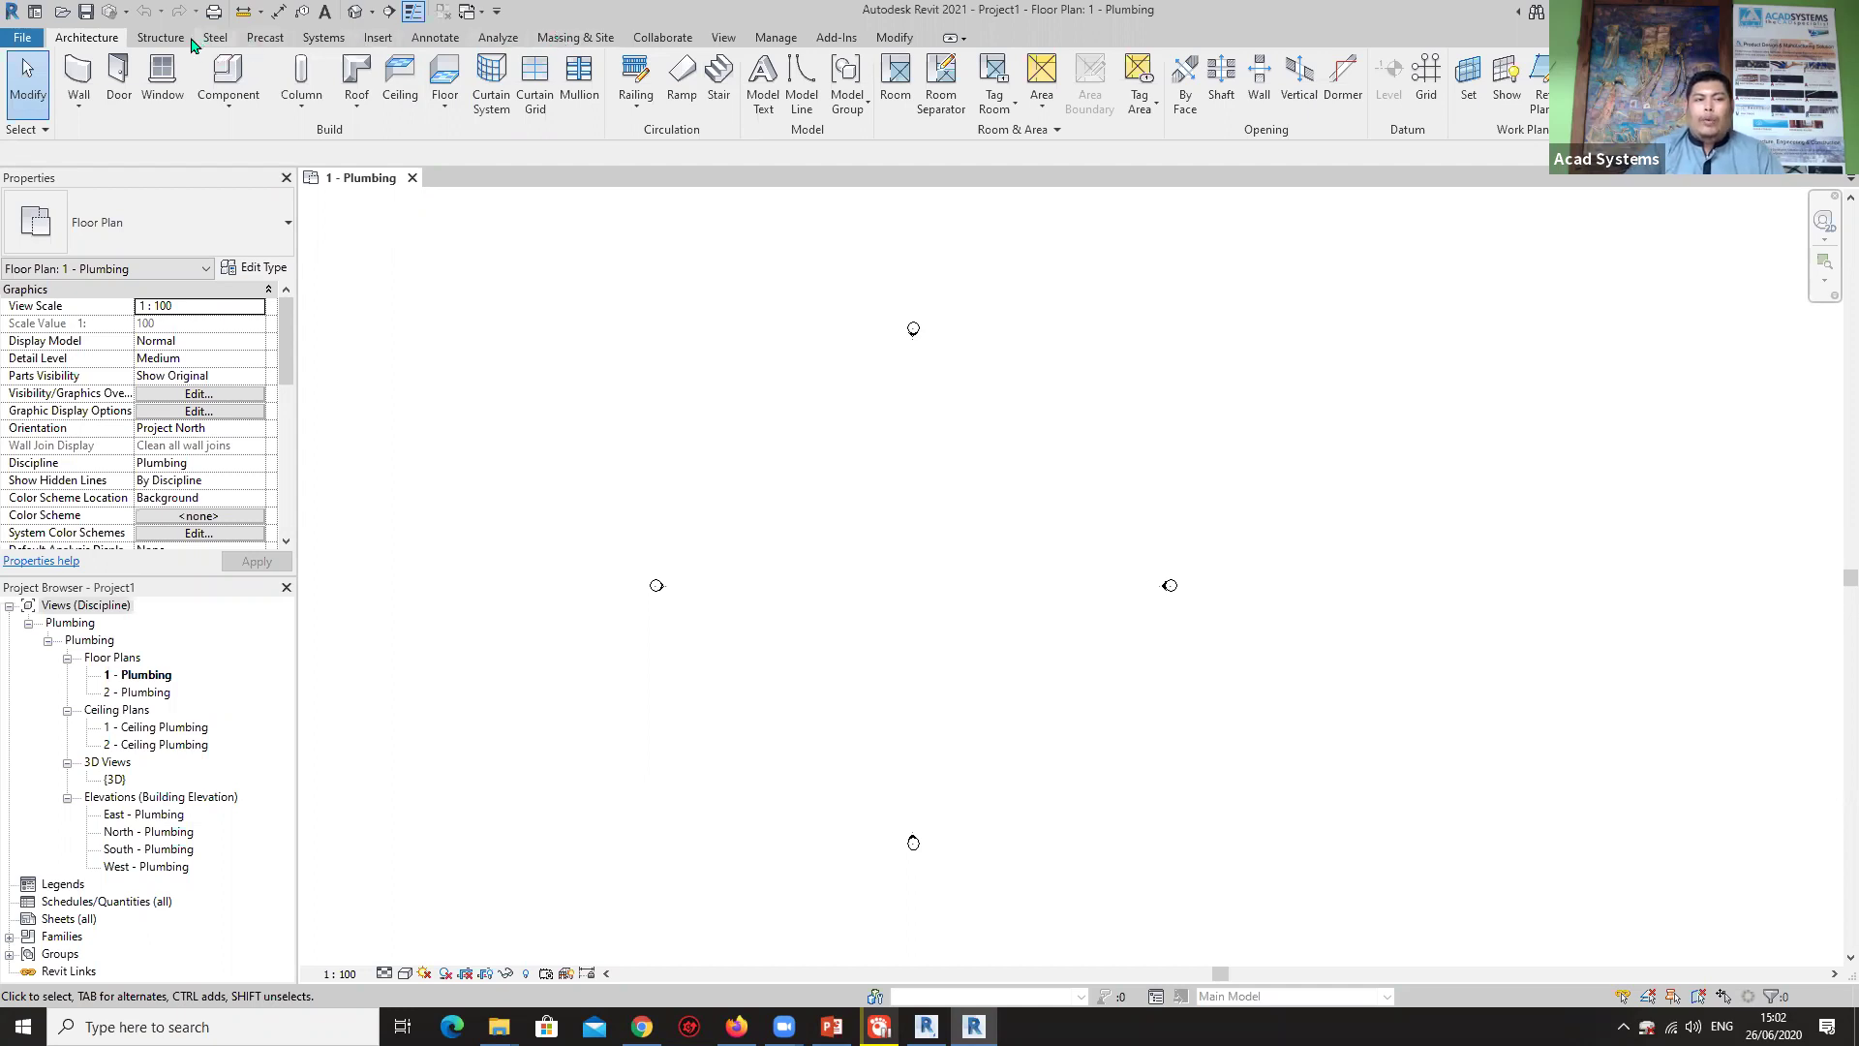
{"action": "left_click", "coordinate": [375, 41]}
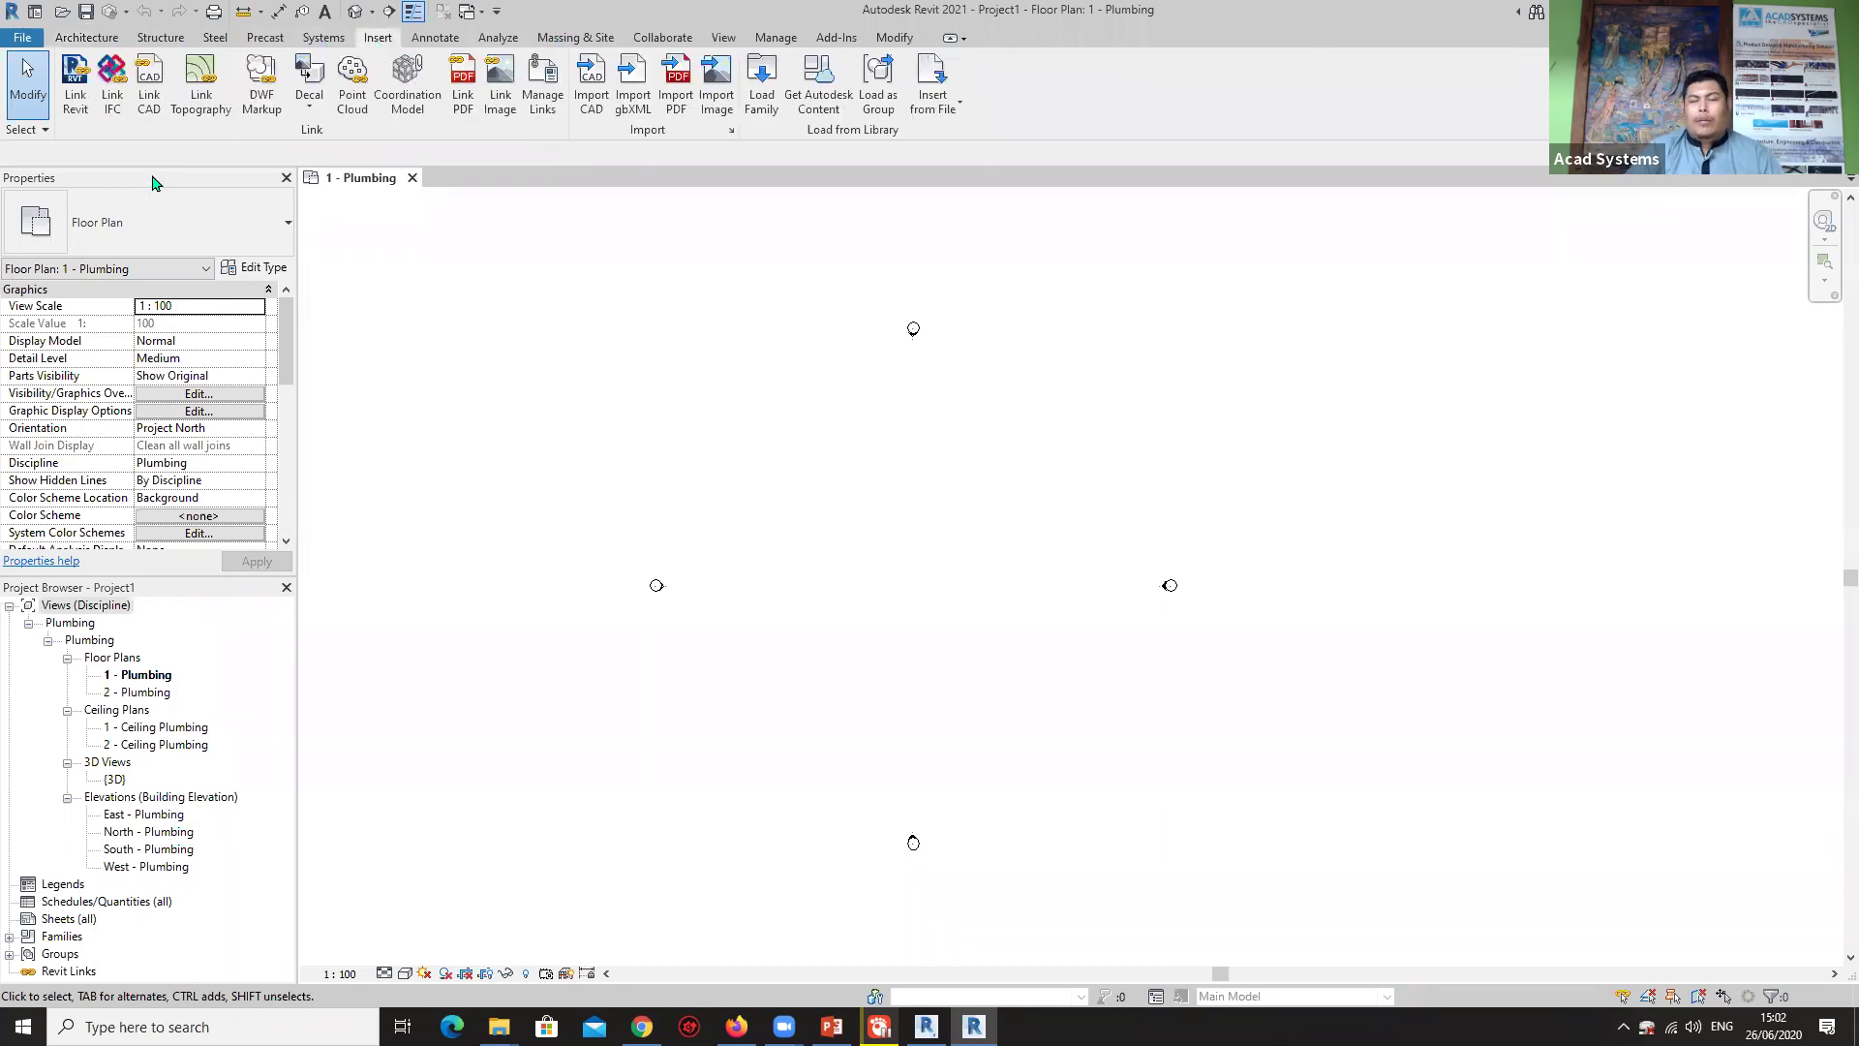
Link ARCHSAMPLE_Central001.rvt from the REVIT COLLABORATION CENTRAL folder into Project1.
{"action": "left_click", "coordinate": [80, 96]}
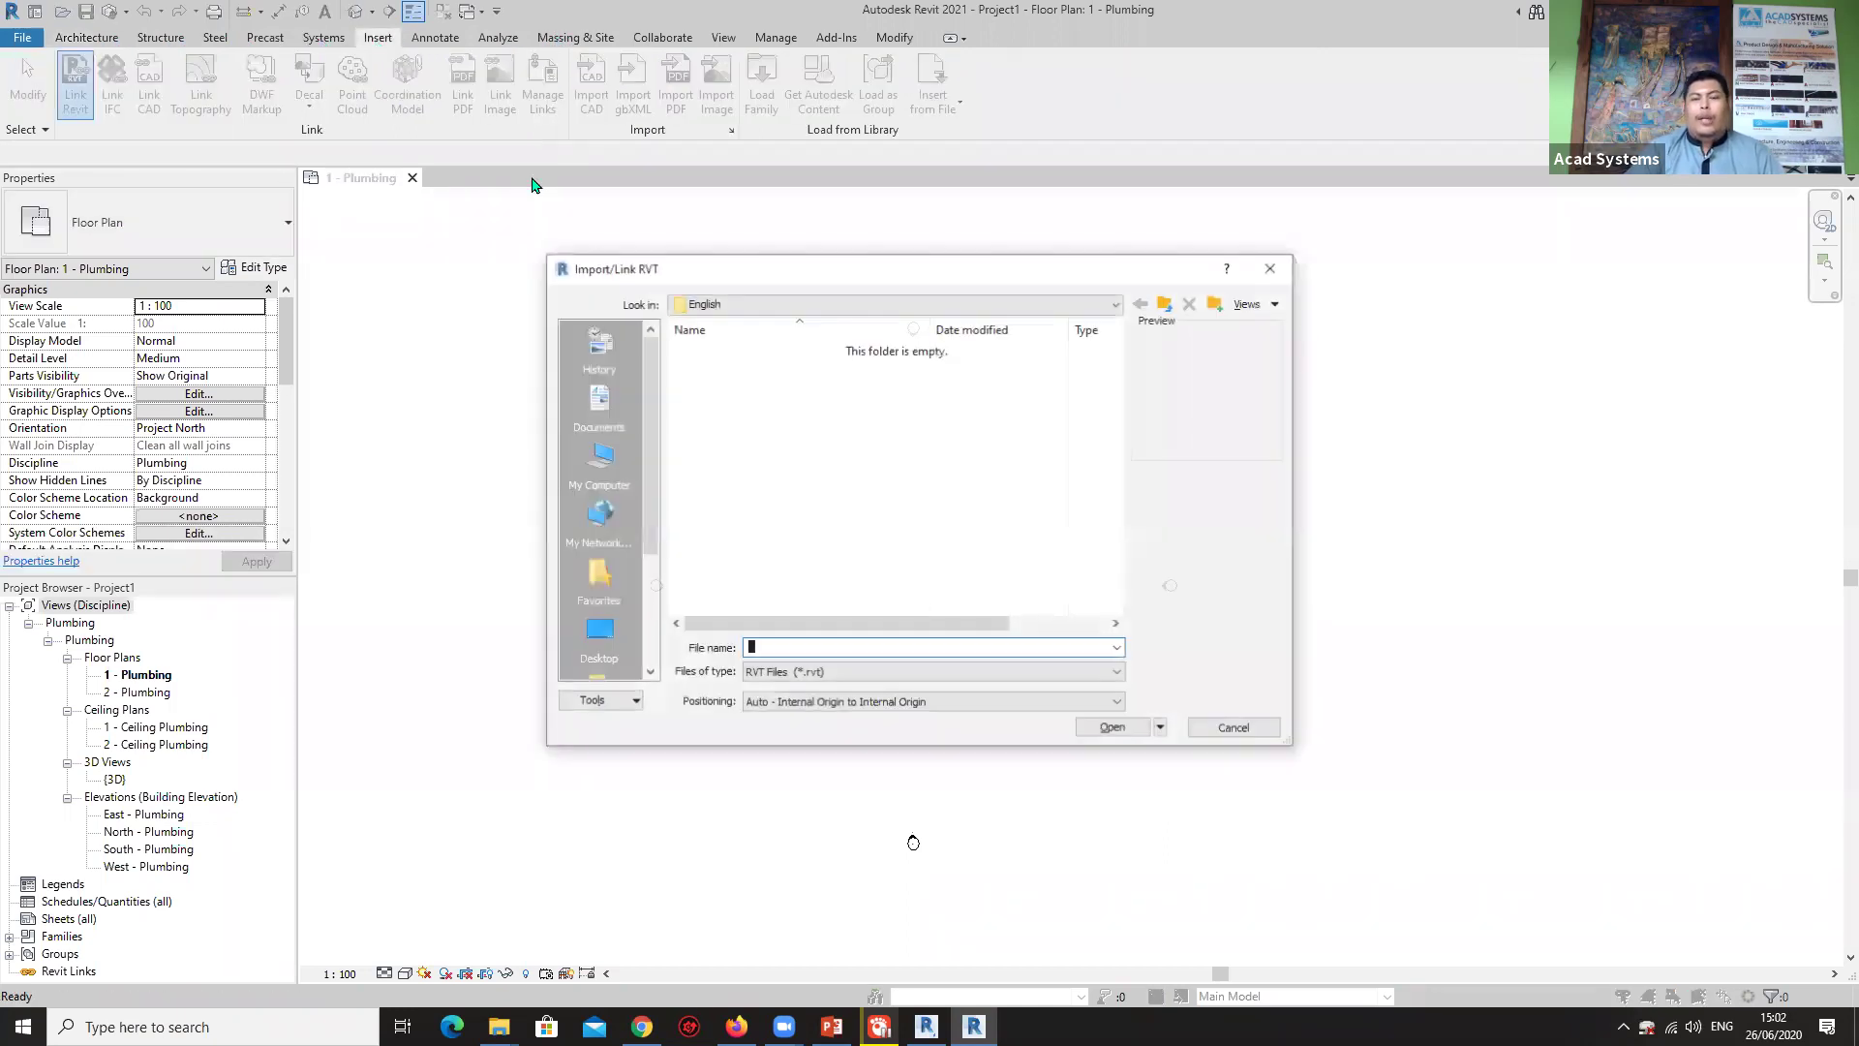
{"action": "left_click", "coordinate": [760, 308]}
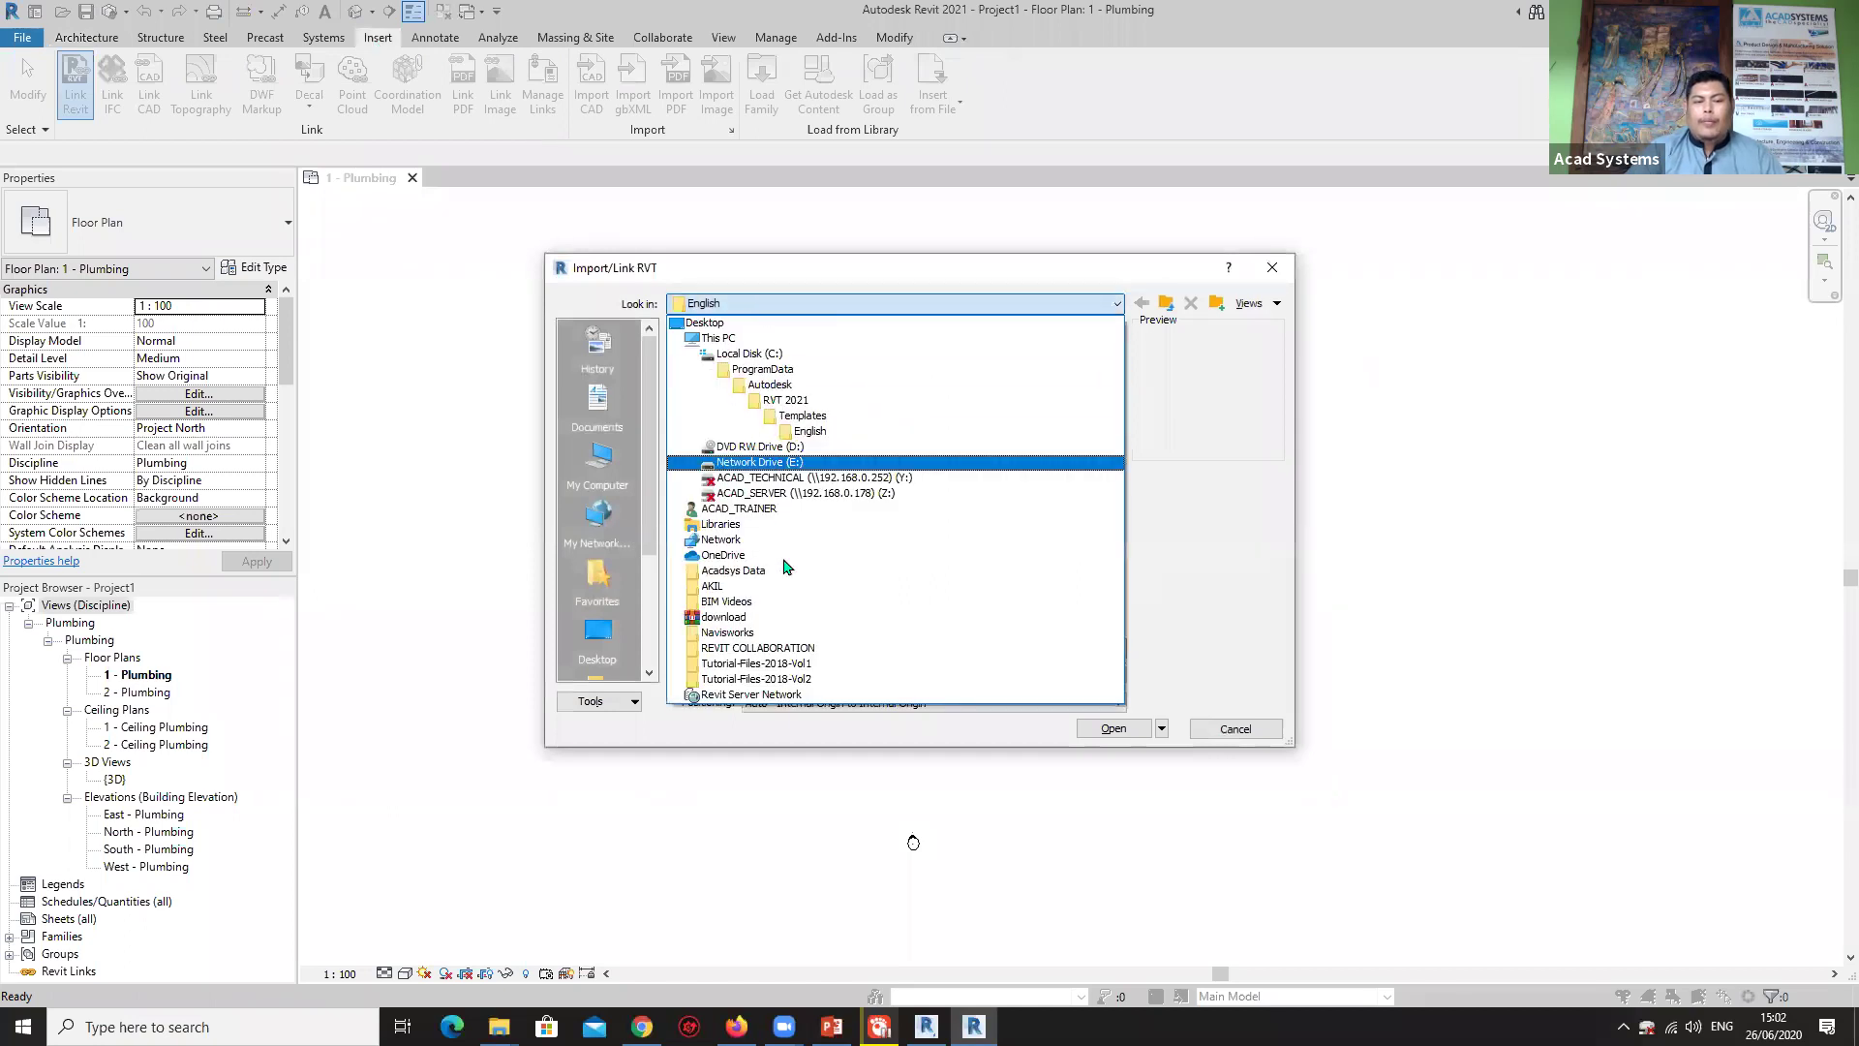
{"action": "left_click", "coordinate": [803, 648]}
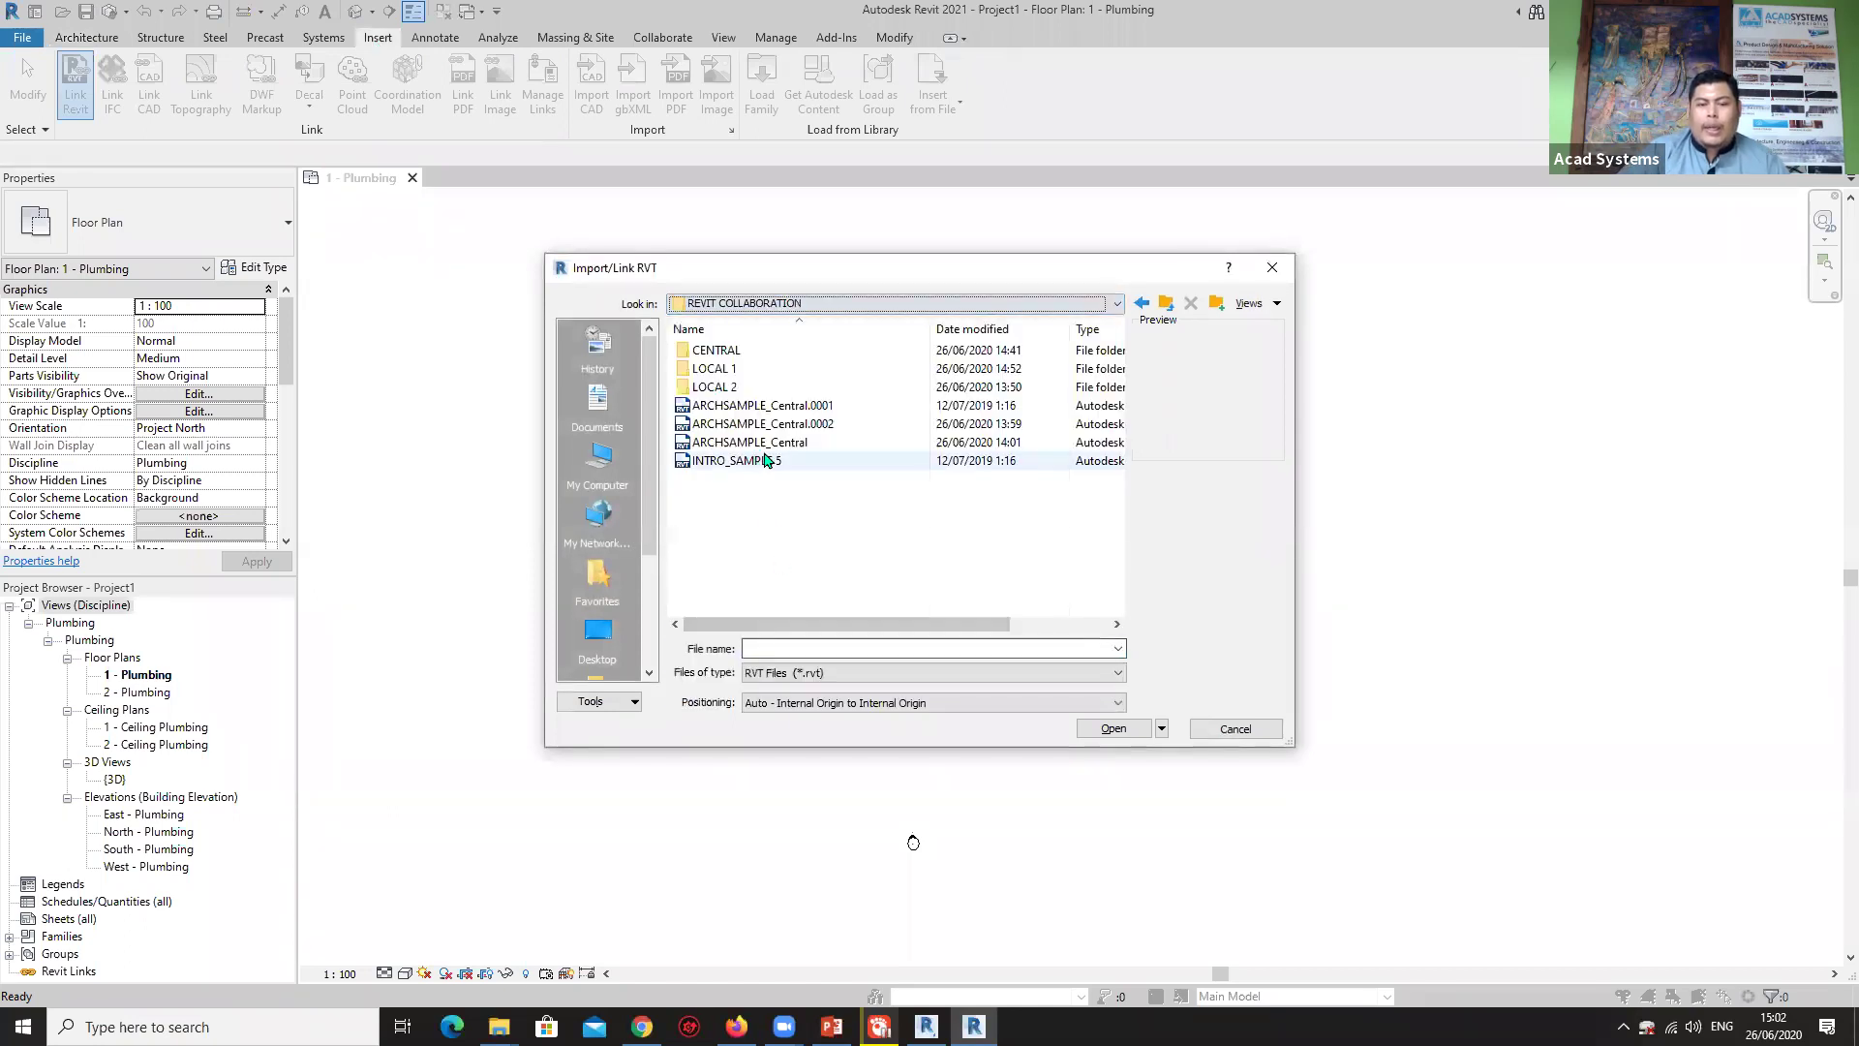
{"action": "left_click", "coordinate": [774, 442]}
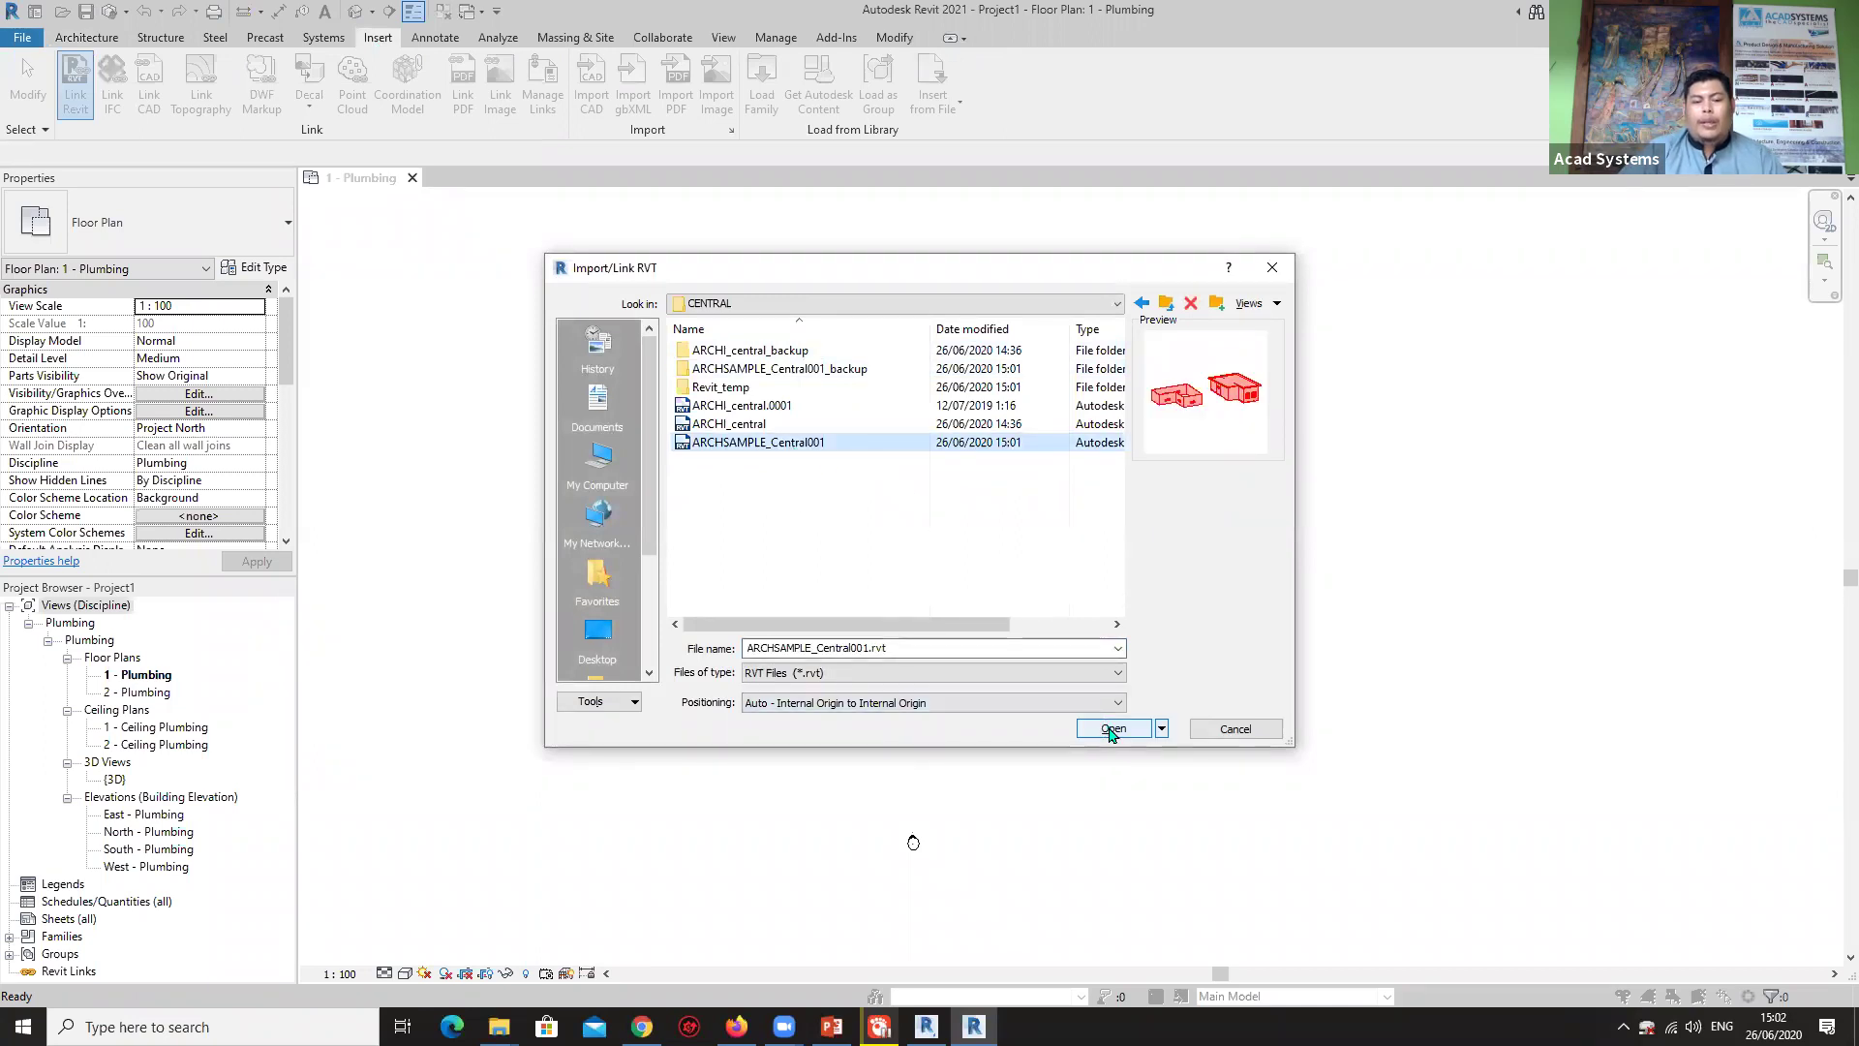
{"action": "left_click", "coordinate": [1112, 729]}
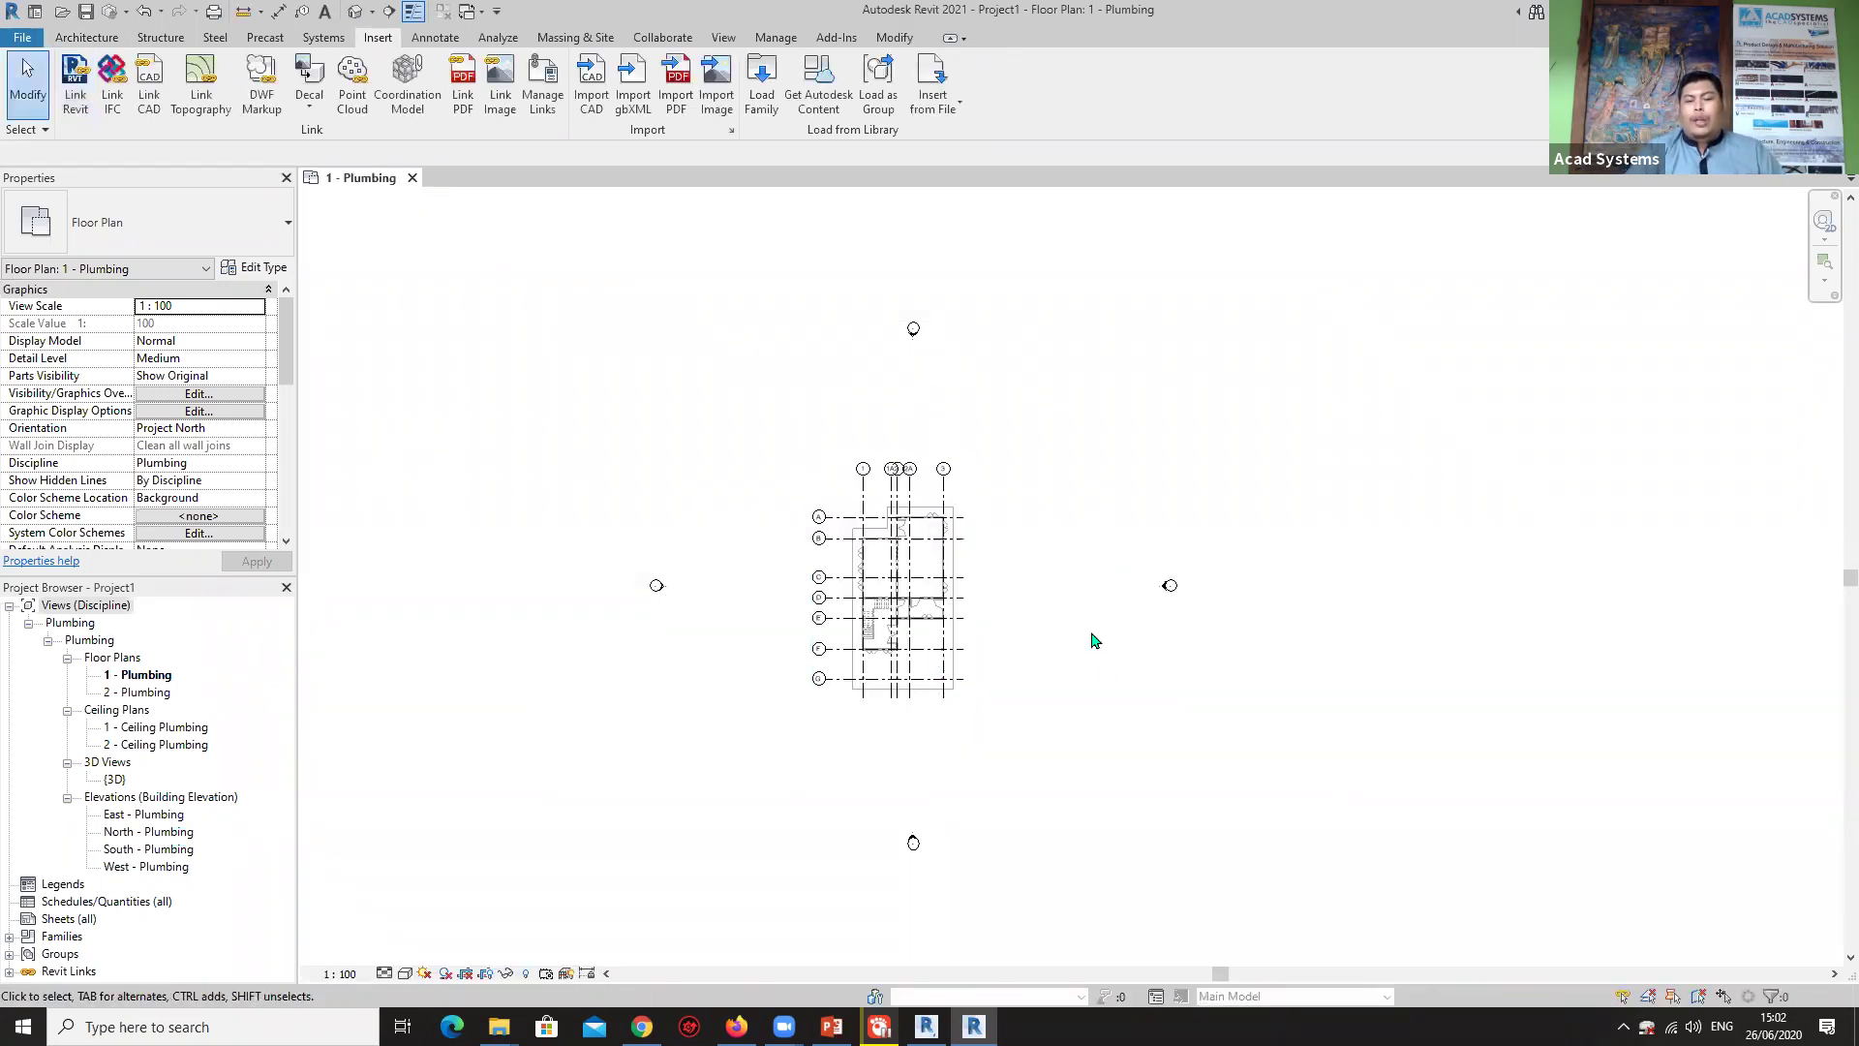
Select and deselect the linked model, then zoom to see the whole gridded plan.
{"action": "scroll", "coordinate": [945, 591], "scroll_direction": "up", "scroll_amount": 2}
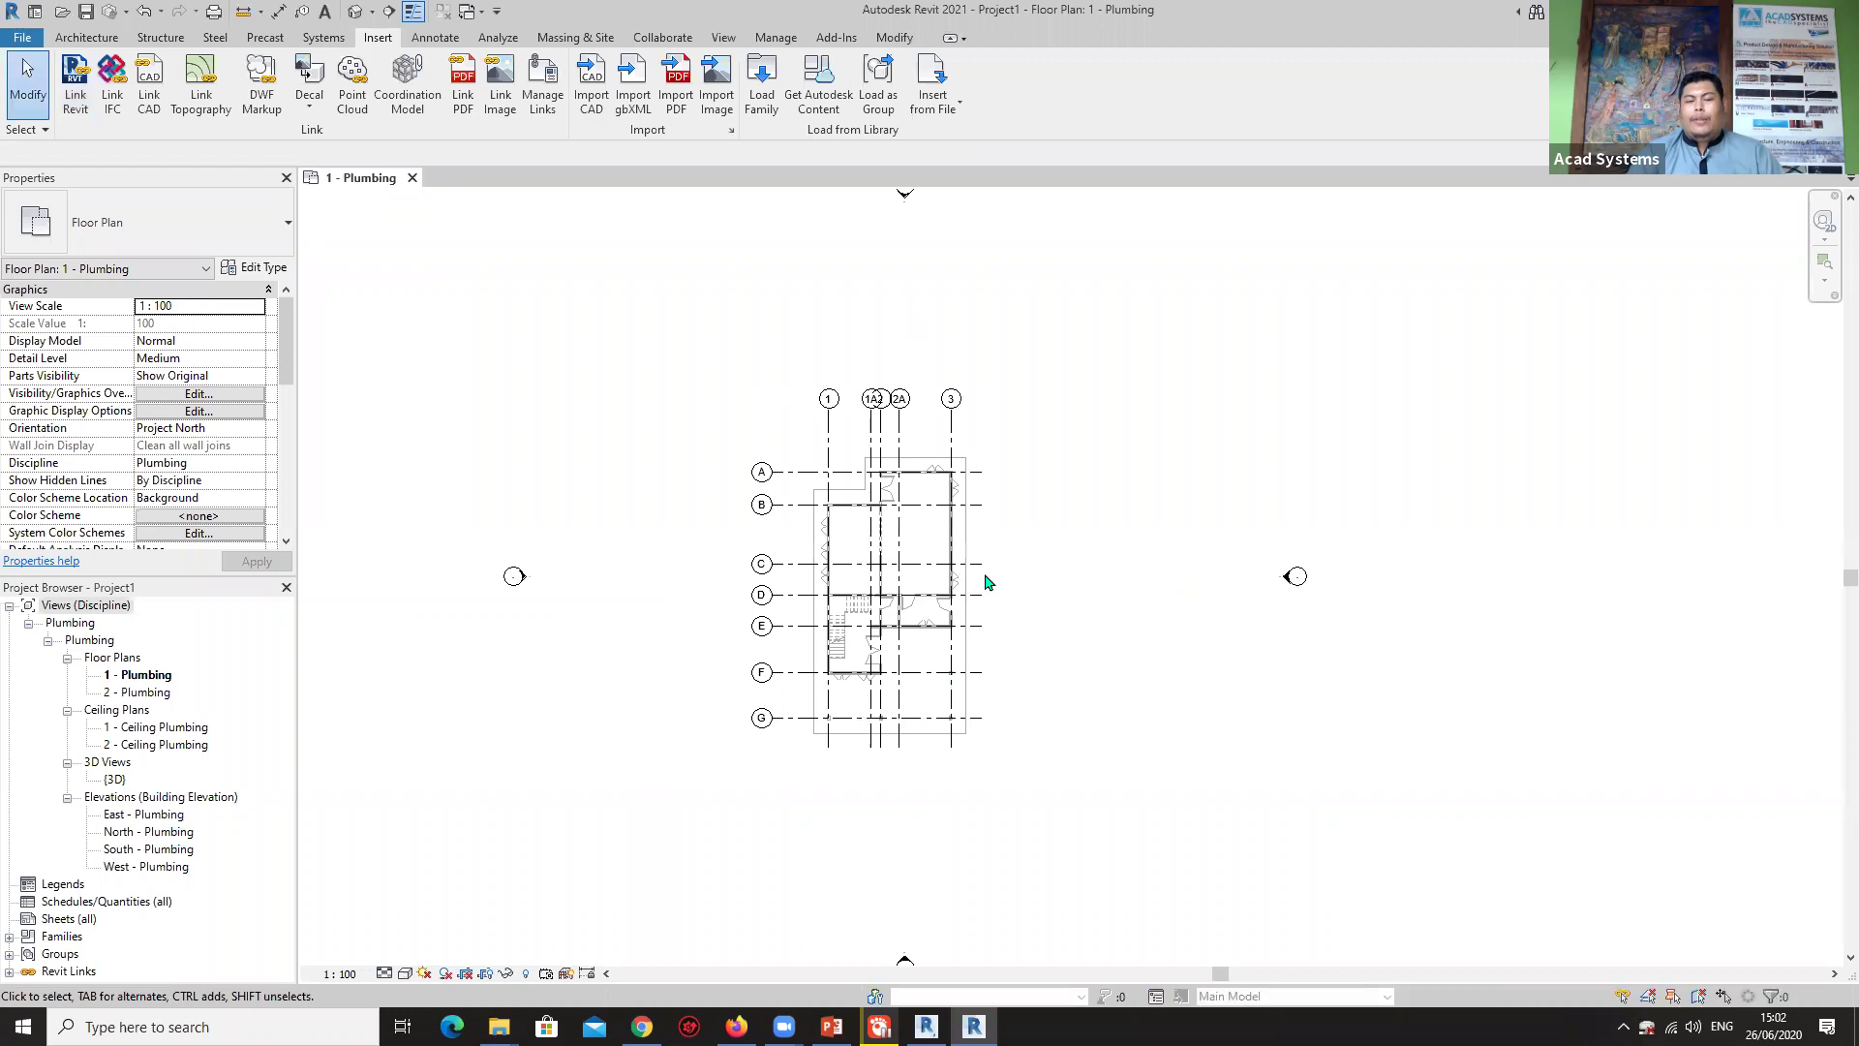
{"action": "left_click", "coordinate": [964, 578]}
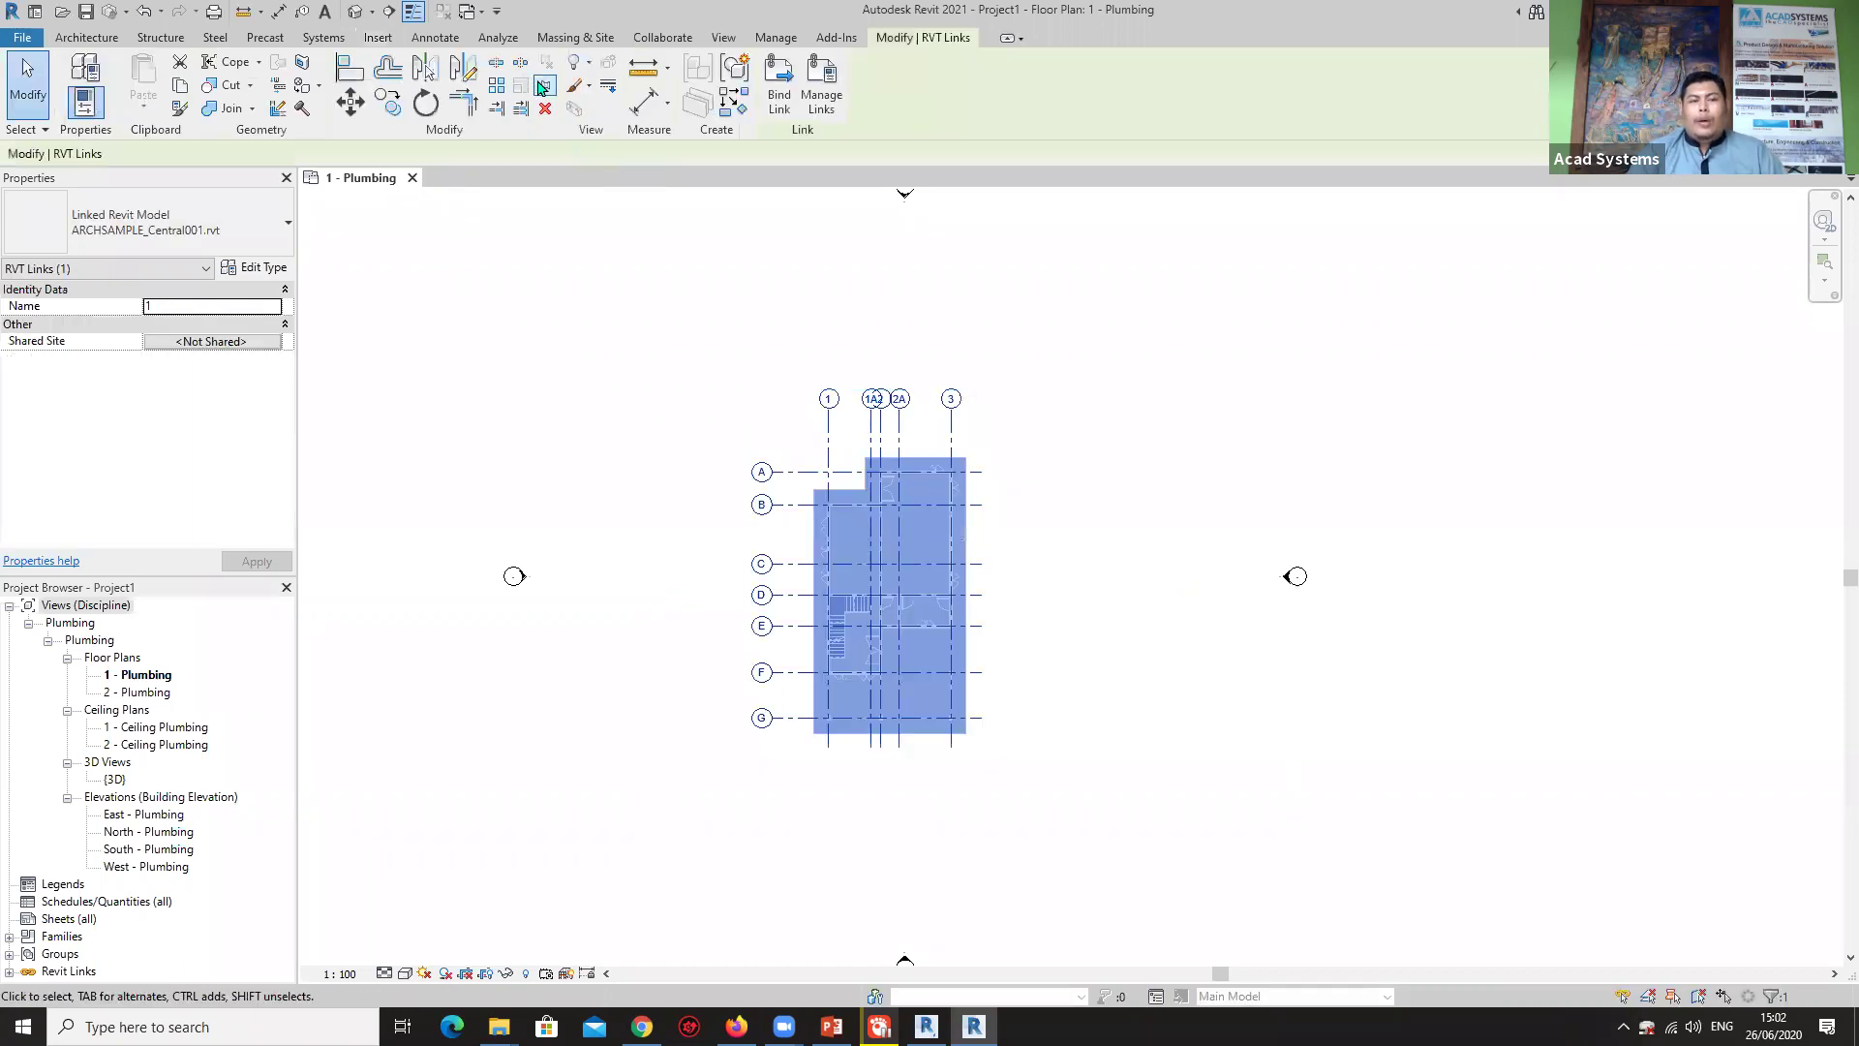
{"action": "left_click", "coordinate": [1133, 505]}
{"action": "scroll", "coordinate": [947, 513], "scroll_direction": "up", "scroll_amount": 3}
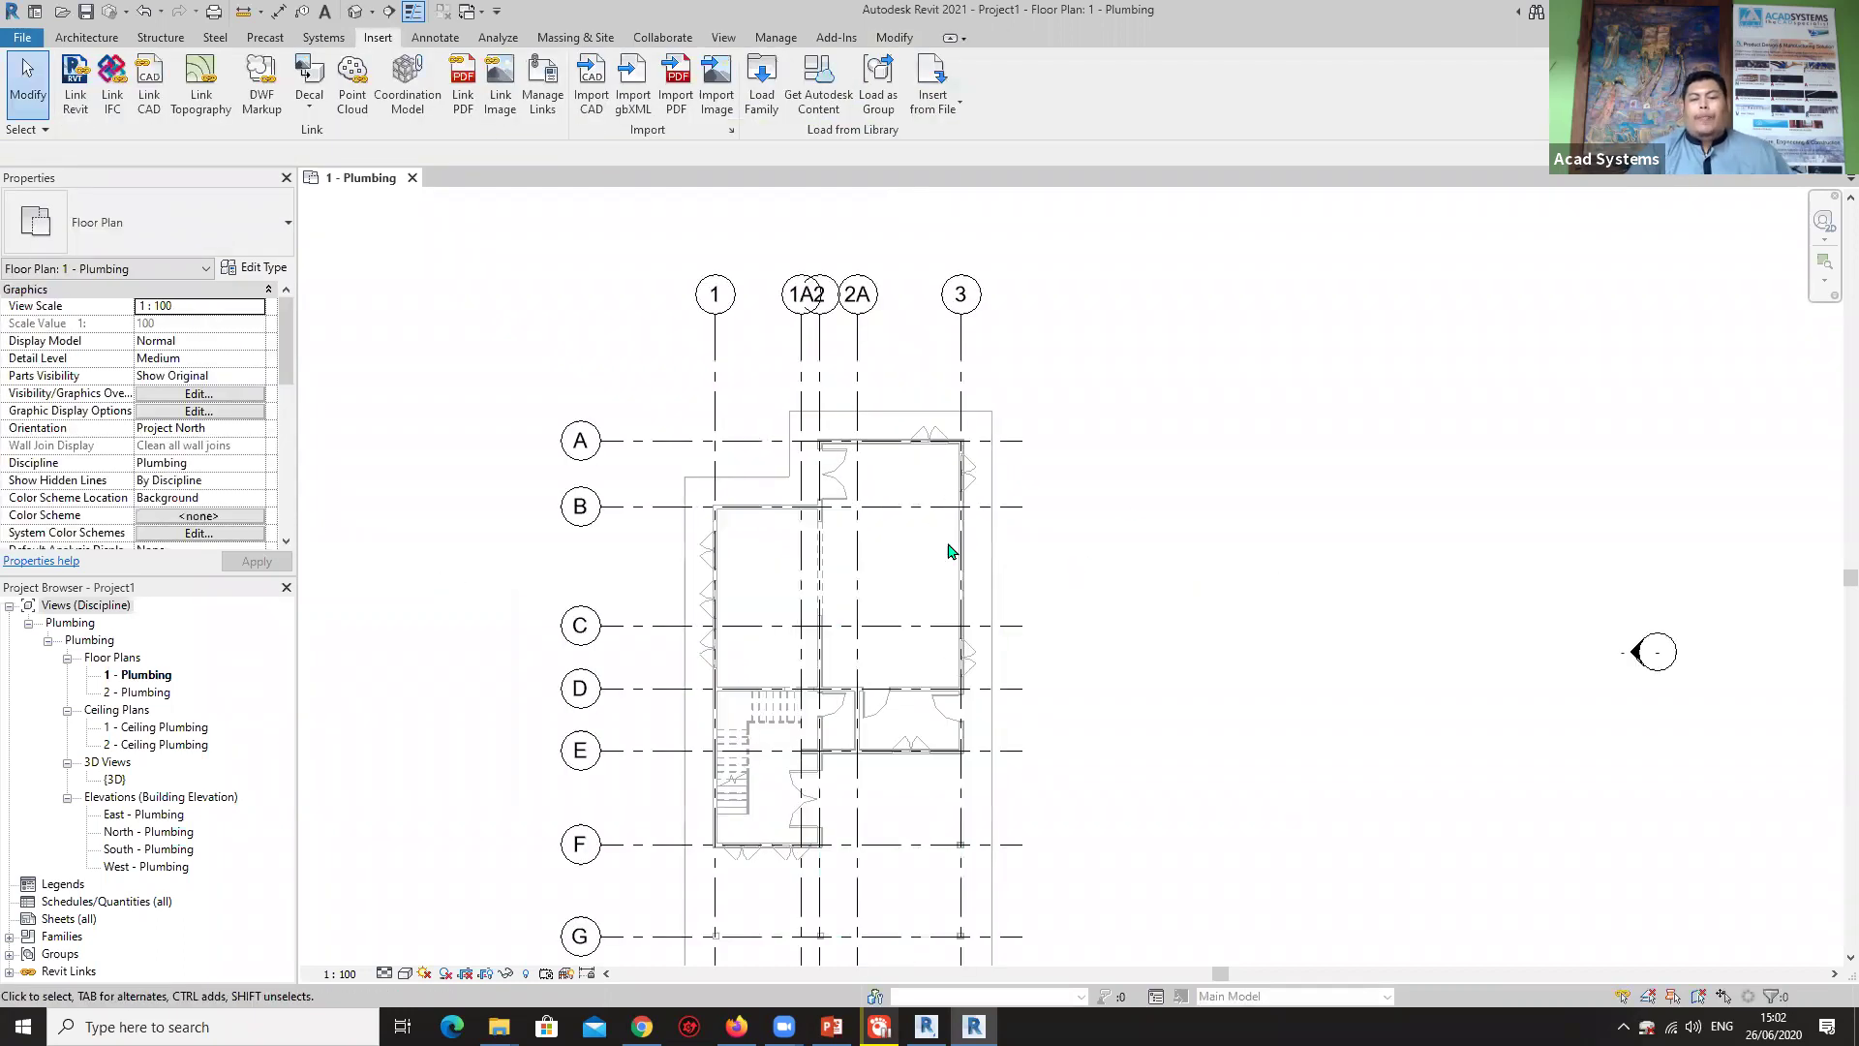
{"action": "scroll", "coordinate": [988, 450], "scroll_direction": "down", "scroll_amount": 3}
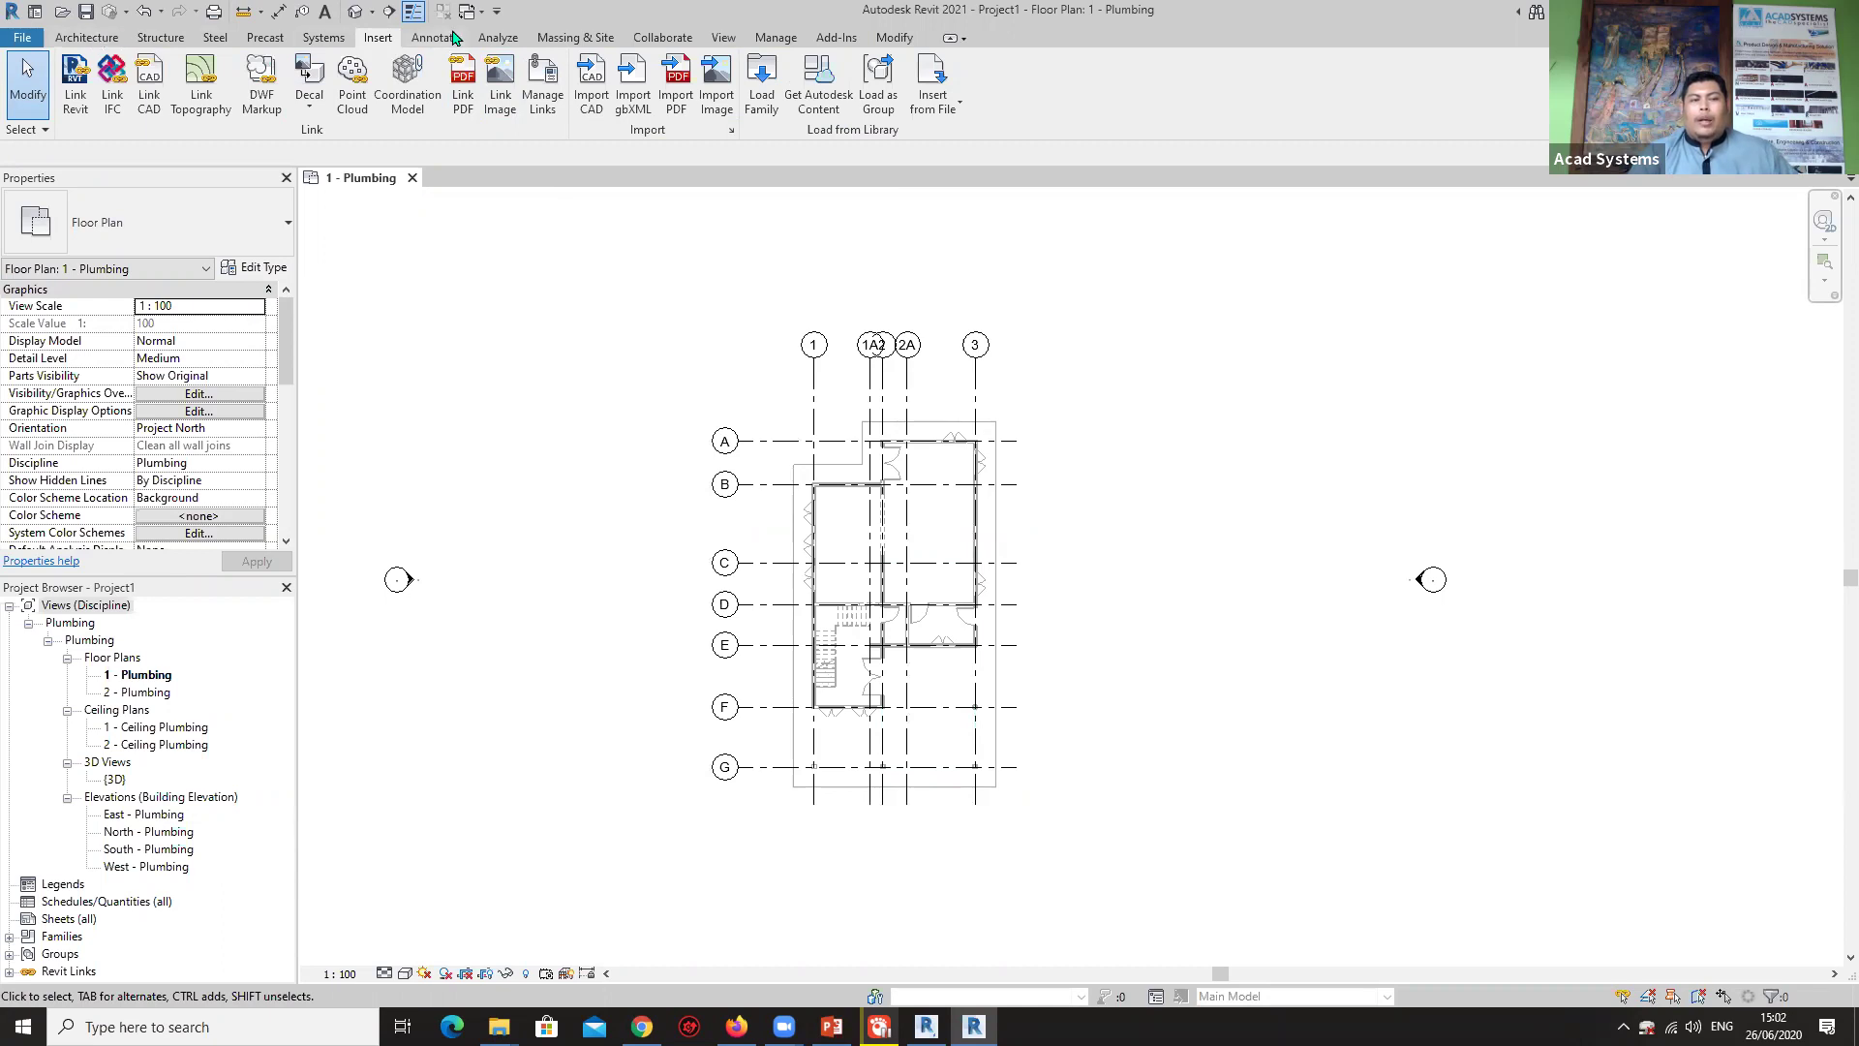
From the Collaborate tab, open the South - Plumbing elevation and frame the levels.
{"action": "left_click", "coordinate": [668, 37]}
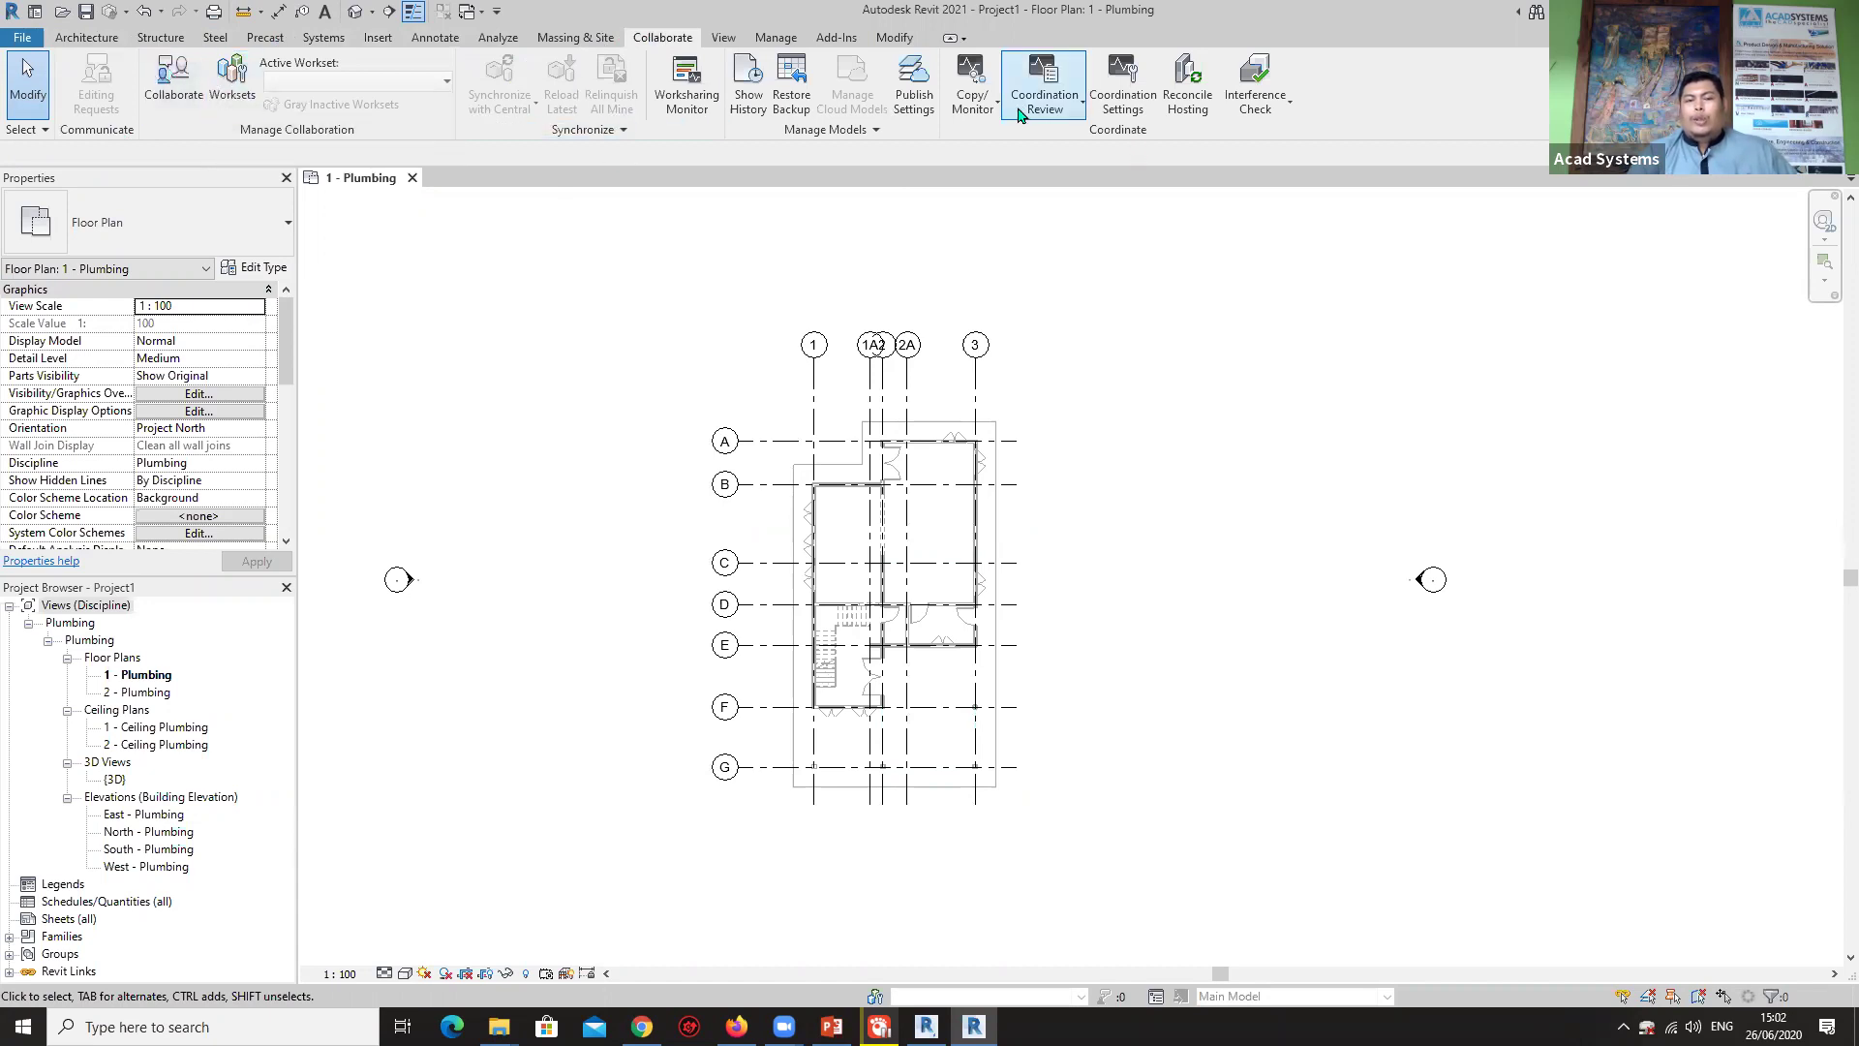
{"action": "double_click", "coordinate": [141, 848]}
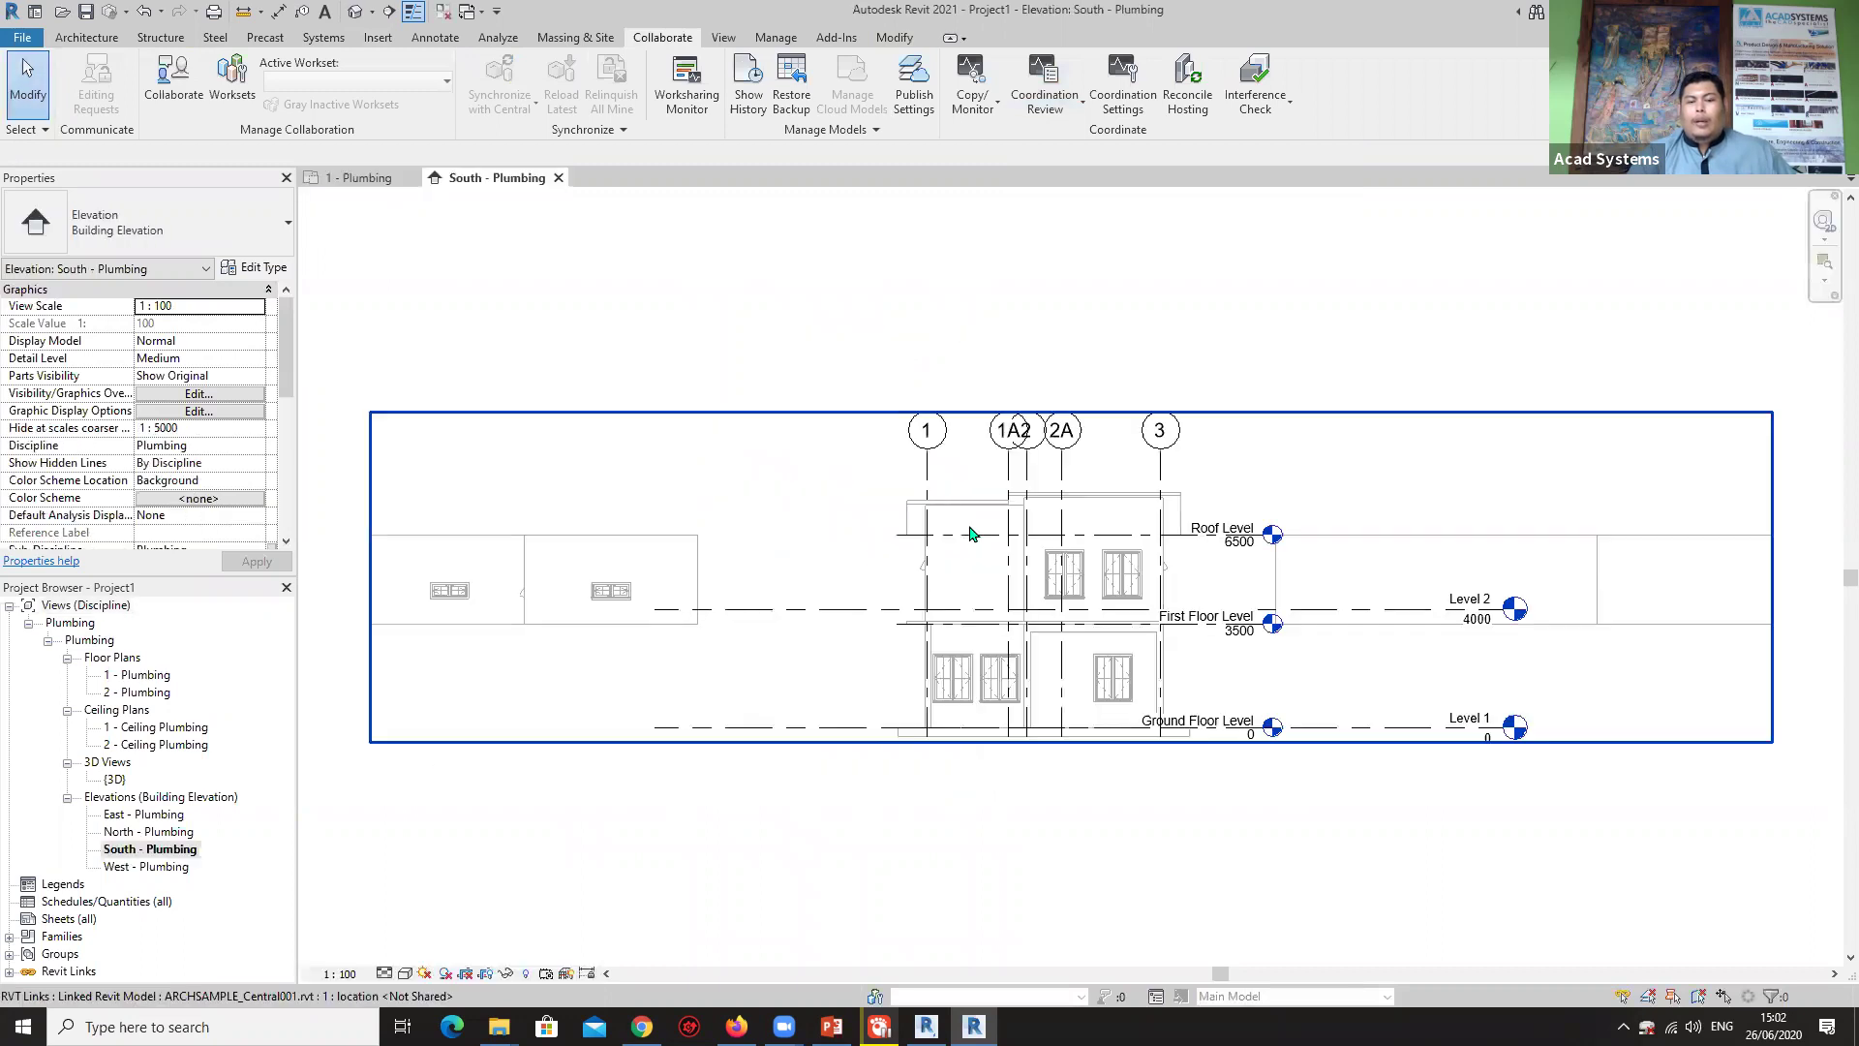
{"action": "middle_click_drag", "start_coordinate": [1239, 673], "coordinate": [1054, 674]}
{"action": "scroll", "coordinate": [1224, 664], "scroll_direction": "up", "scroll_amount": 2}
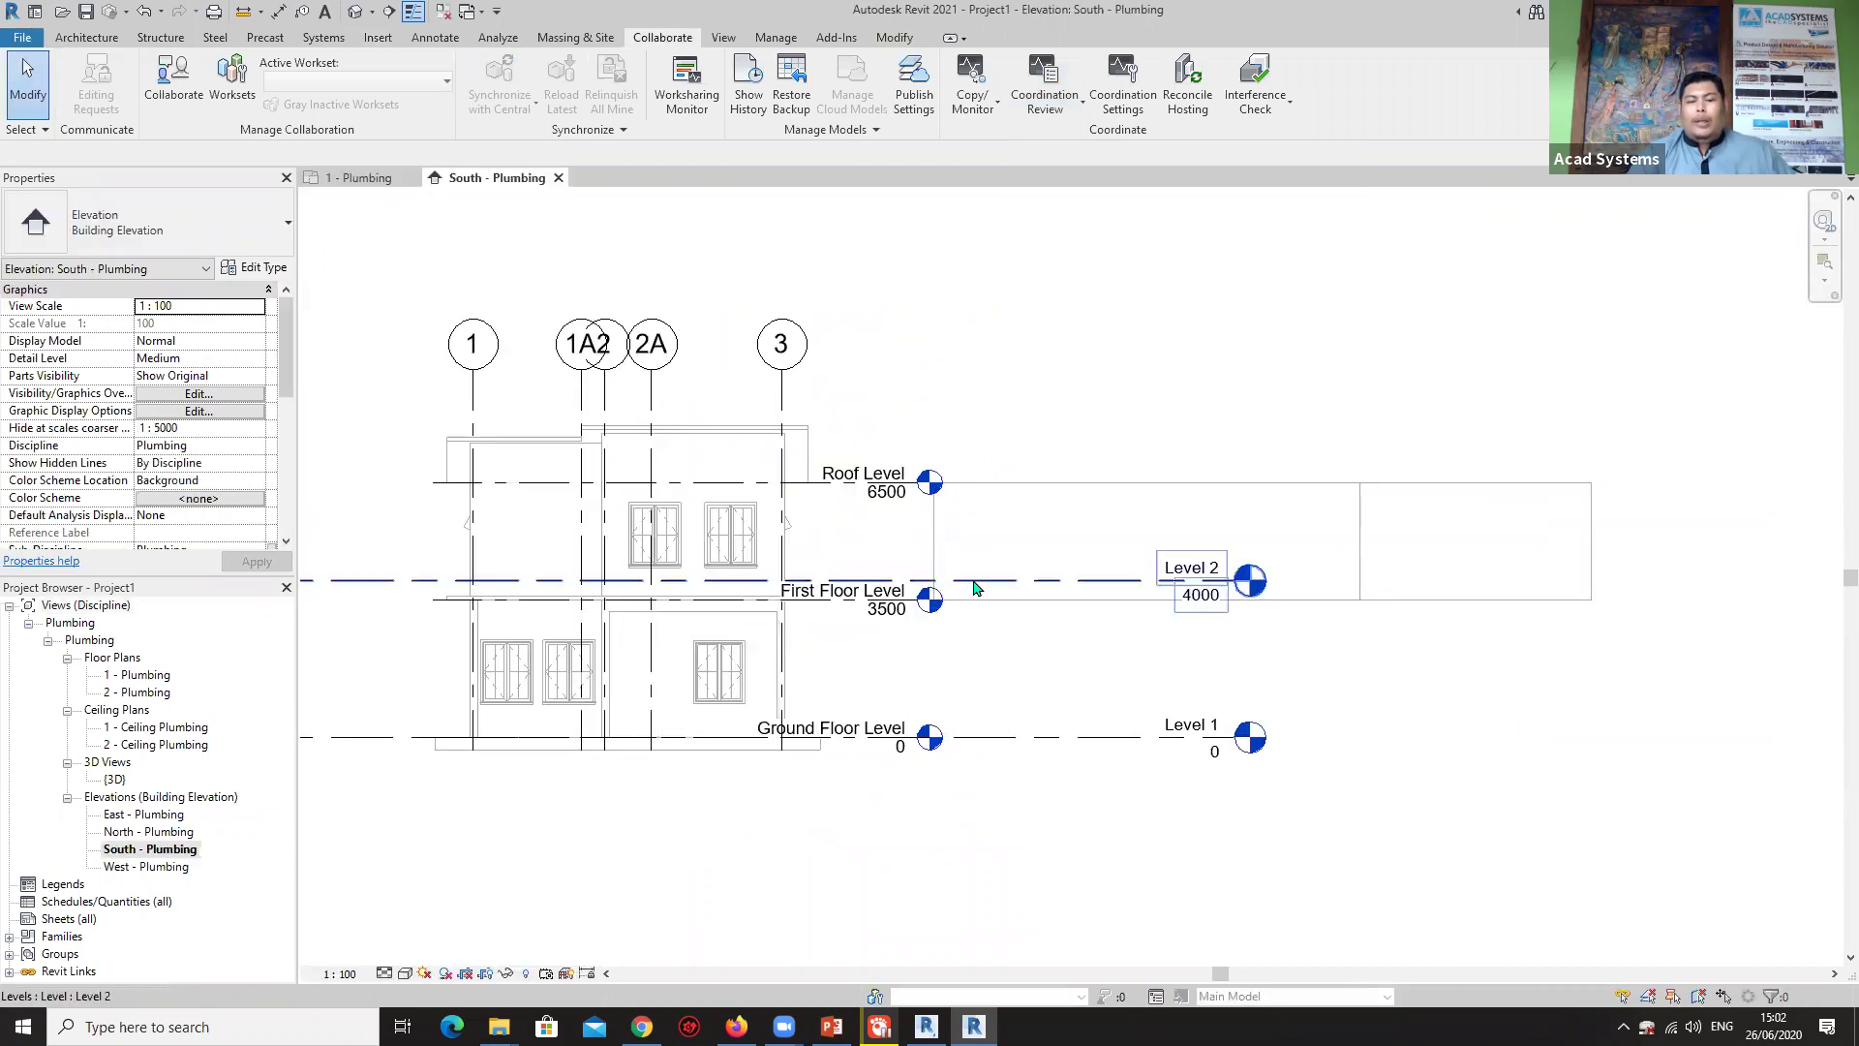
{"action": "scroll", "coordinate": [974, 583], "scroll_direction": "up", "scroll_amount": 3}
Move Level 2 with MV onto the linked First Floor Level at 3500.
{"action": "left_click", "coordinate": [974, 583]}
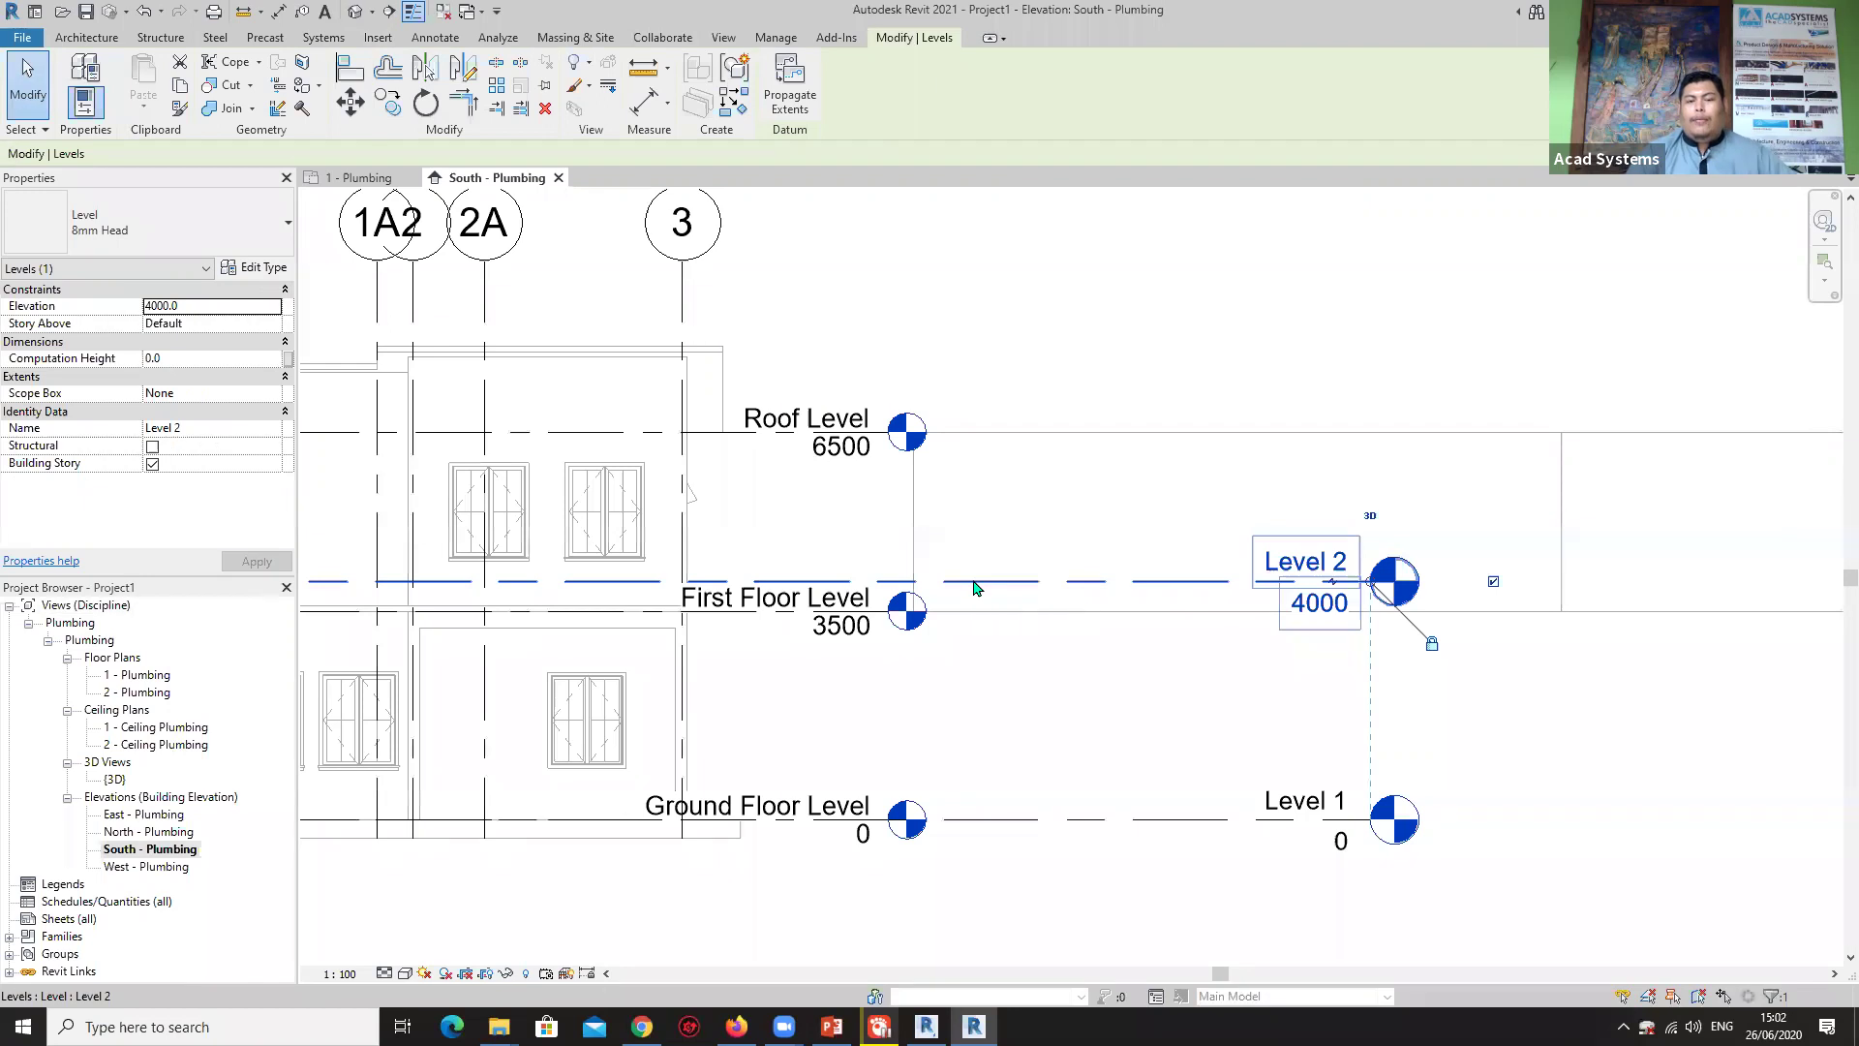
{"action": "scroll", "coordinate": [973, 581], "scroll_direction": "up", "scroll_amount": 2}
{"action": "scroll", "coordinate": [799, 586], "scroll_direction": "up", "scroll_amount": 1}
{"action": "key", "text": "m"}
{"action": "key", "text": "v"}
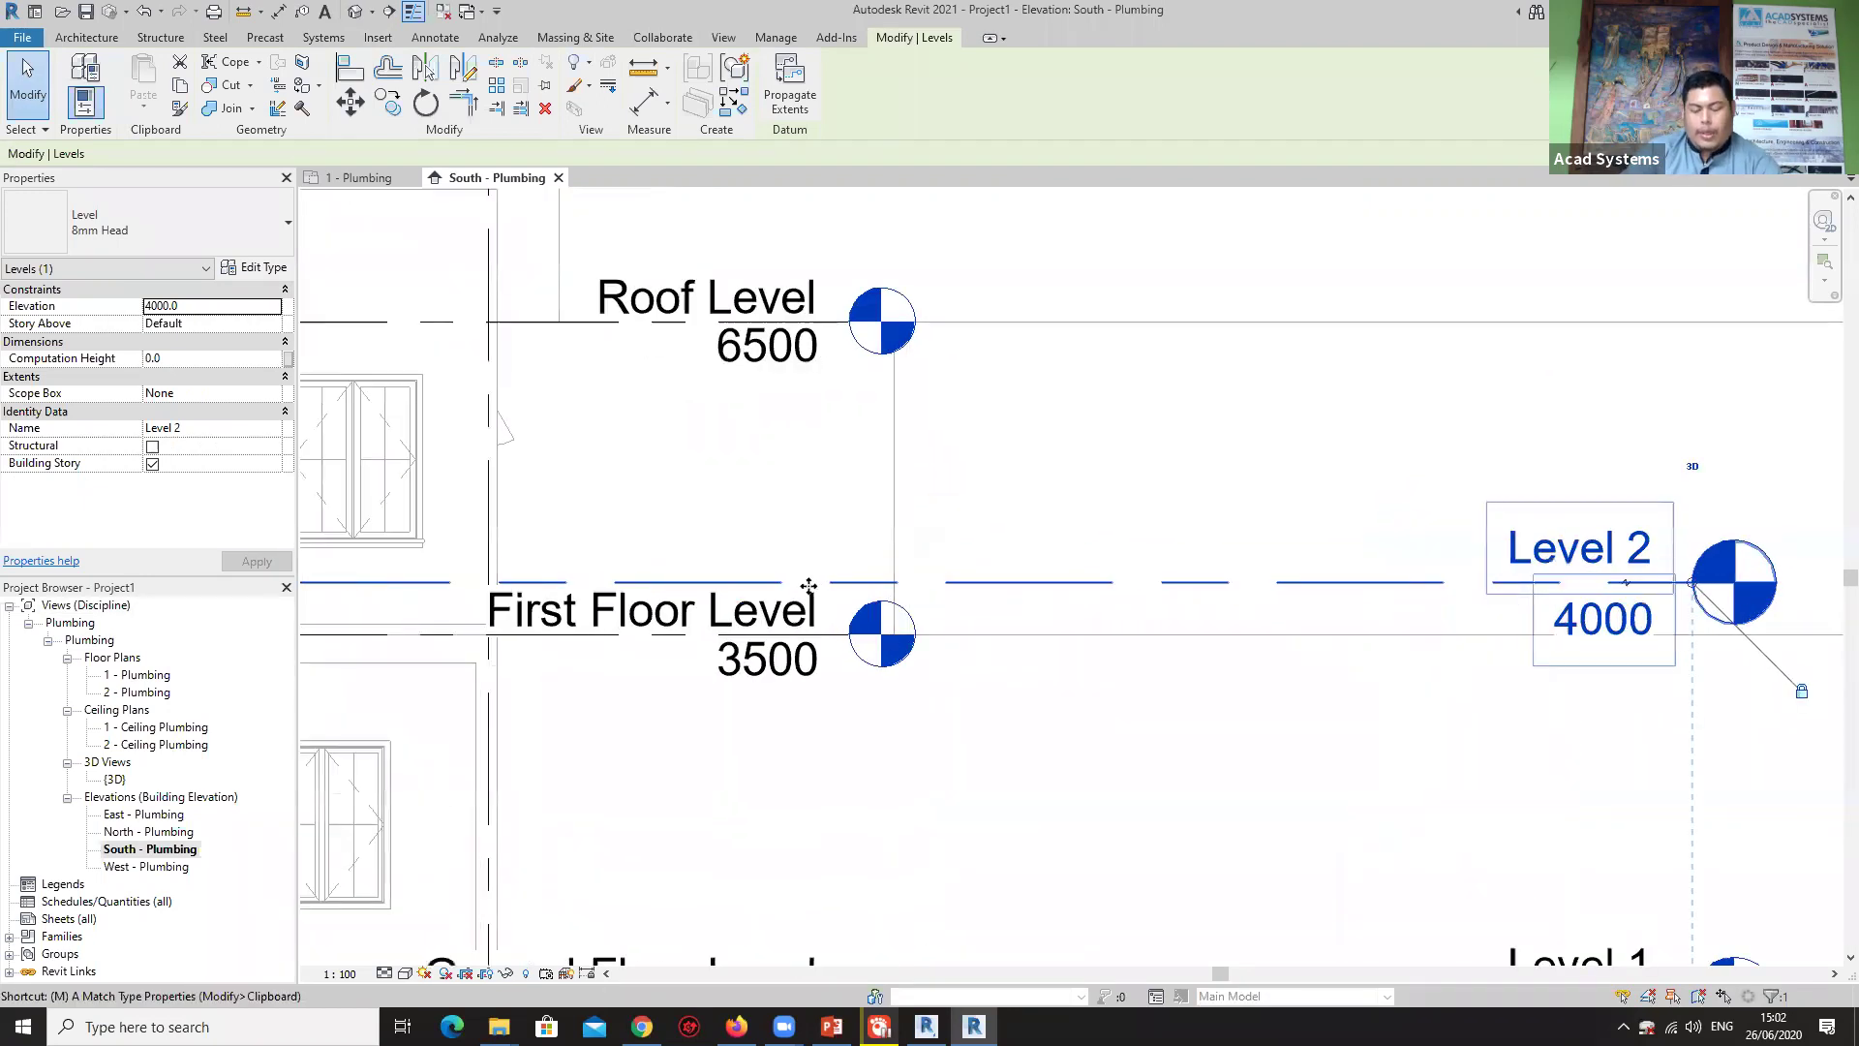
{"action": "scroll", "coordinate": [790, 594], "scroll_direction": "up", "scroll_amount": 2}
{"action": "left_click", "coordinate": [789, 574]}
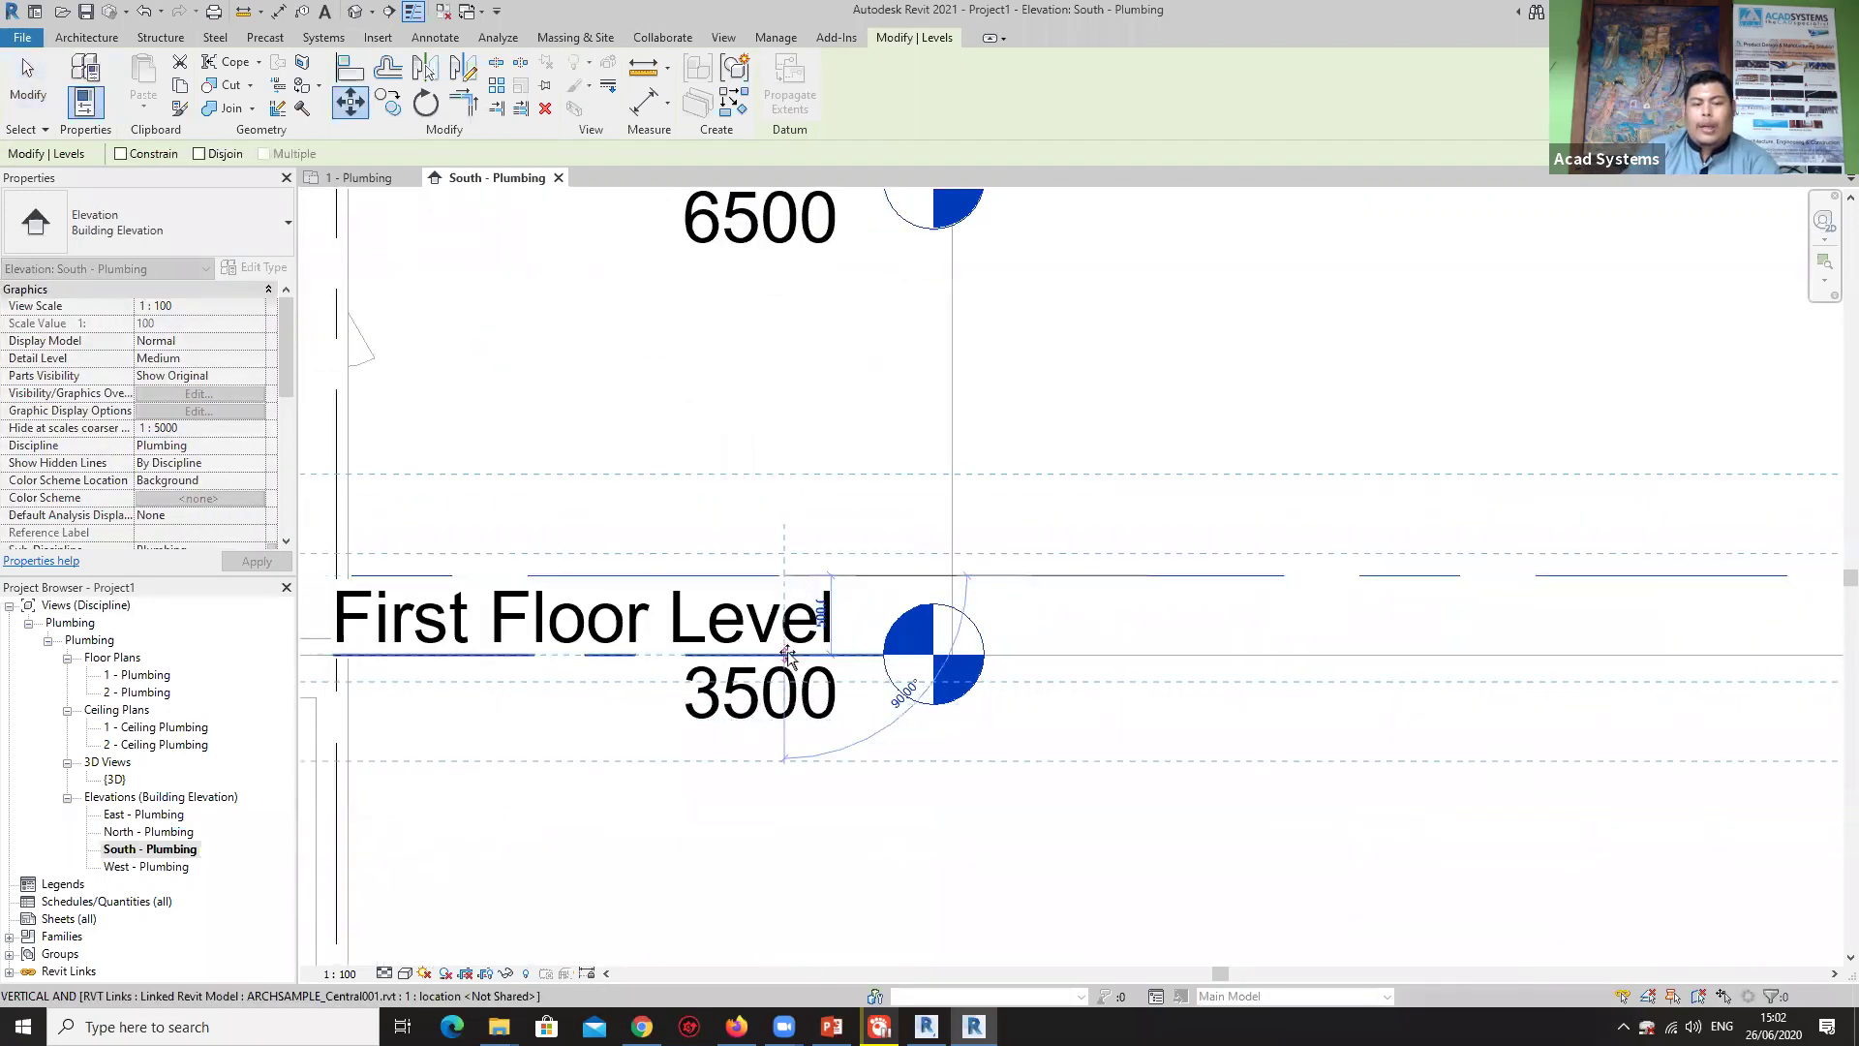
{"action": "left_click", "coordinate": [878, 639]}
{"action": "scroll", "coordinate": [1095, 600], "scroll_direction": "down", "scroll_amount": 5}
{"action": "key", "text": "Escape"}
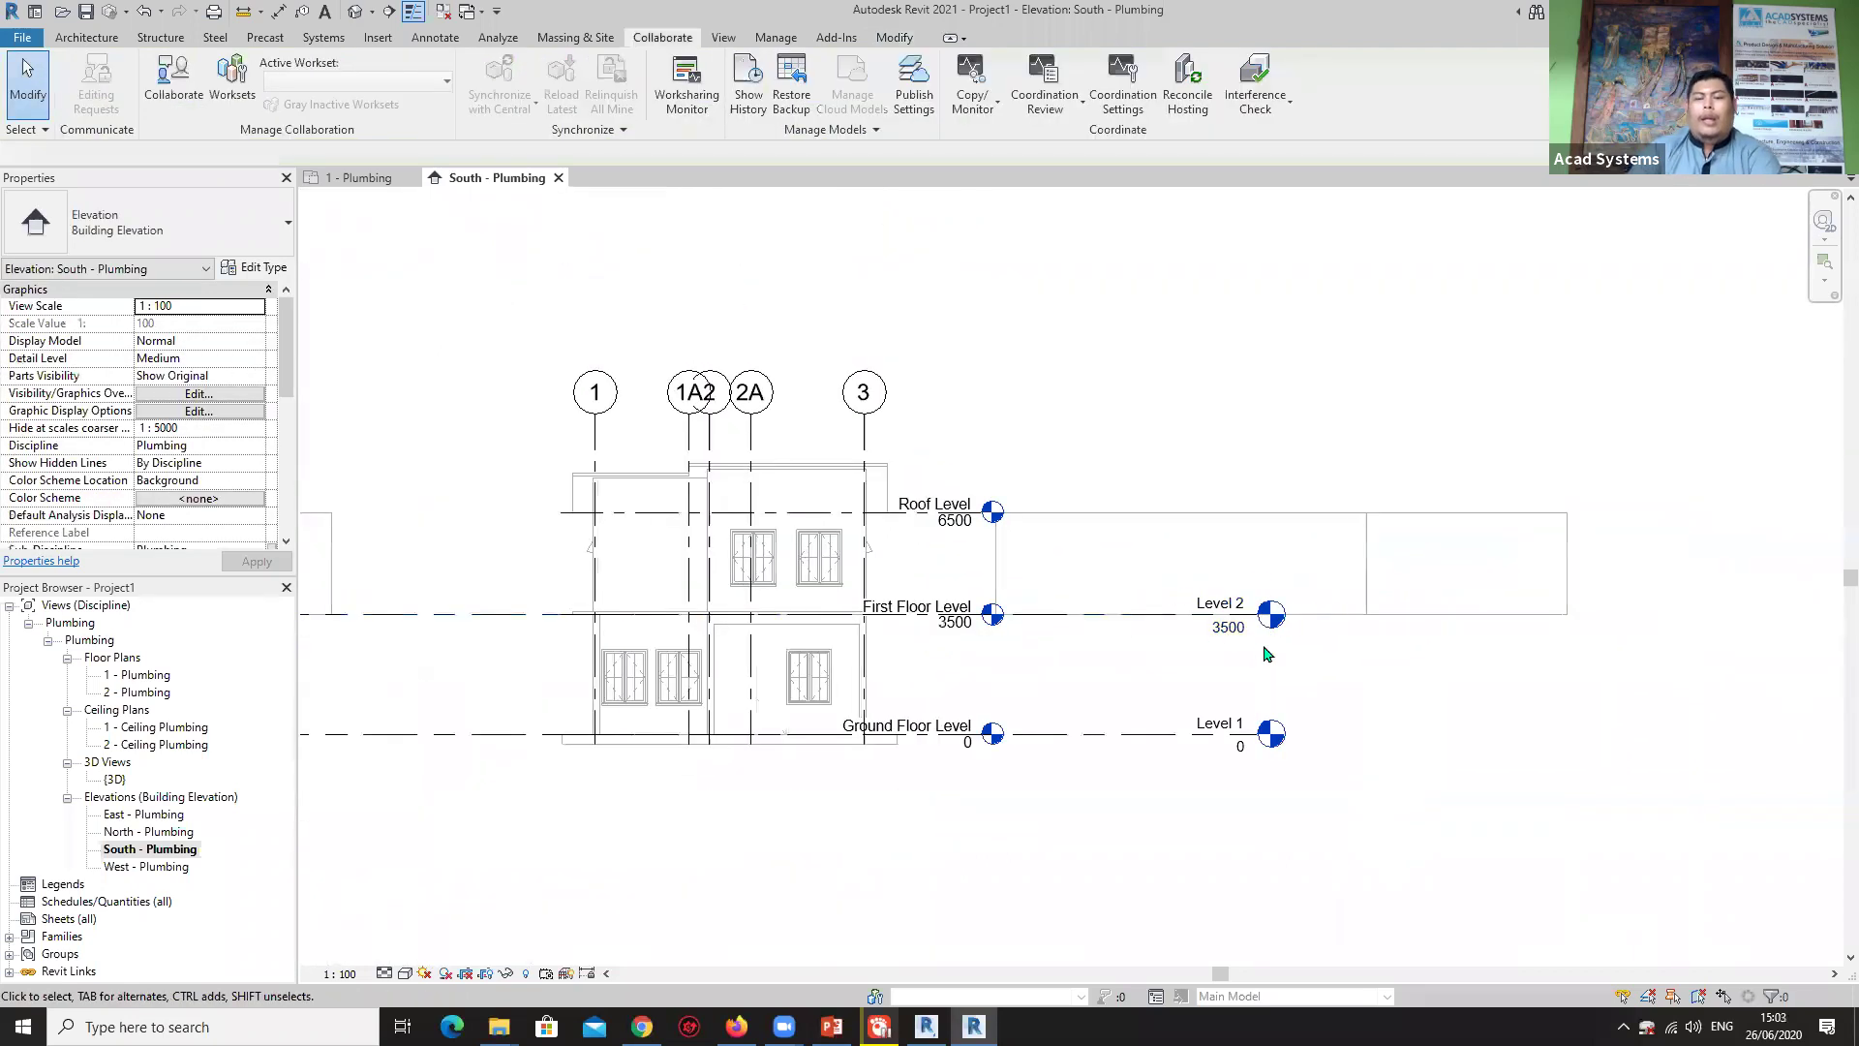
{"action": "scroll", "coordinate": [978, 668], "scroll_direction": "up", "scroll_amount": 2}
Select Level 2 to verify its new elevation, then check and deselect the linked model.
{"action": "left_click", "coordinate": [1051, 652]}
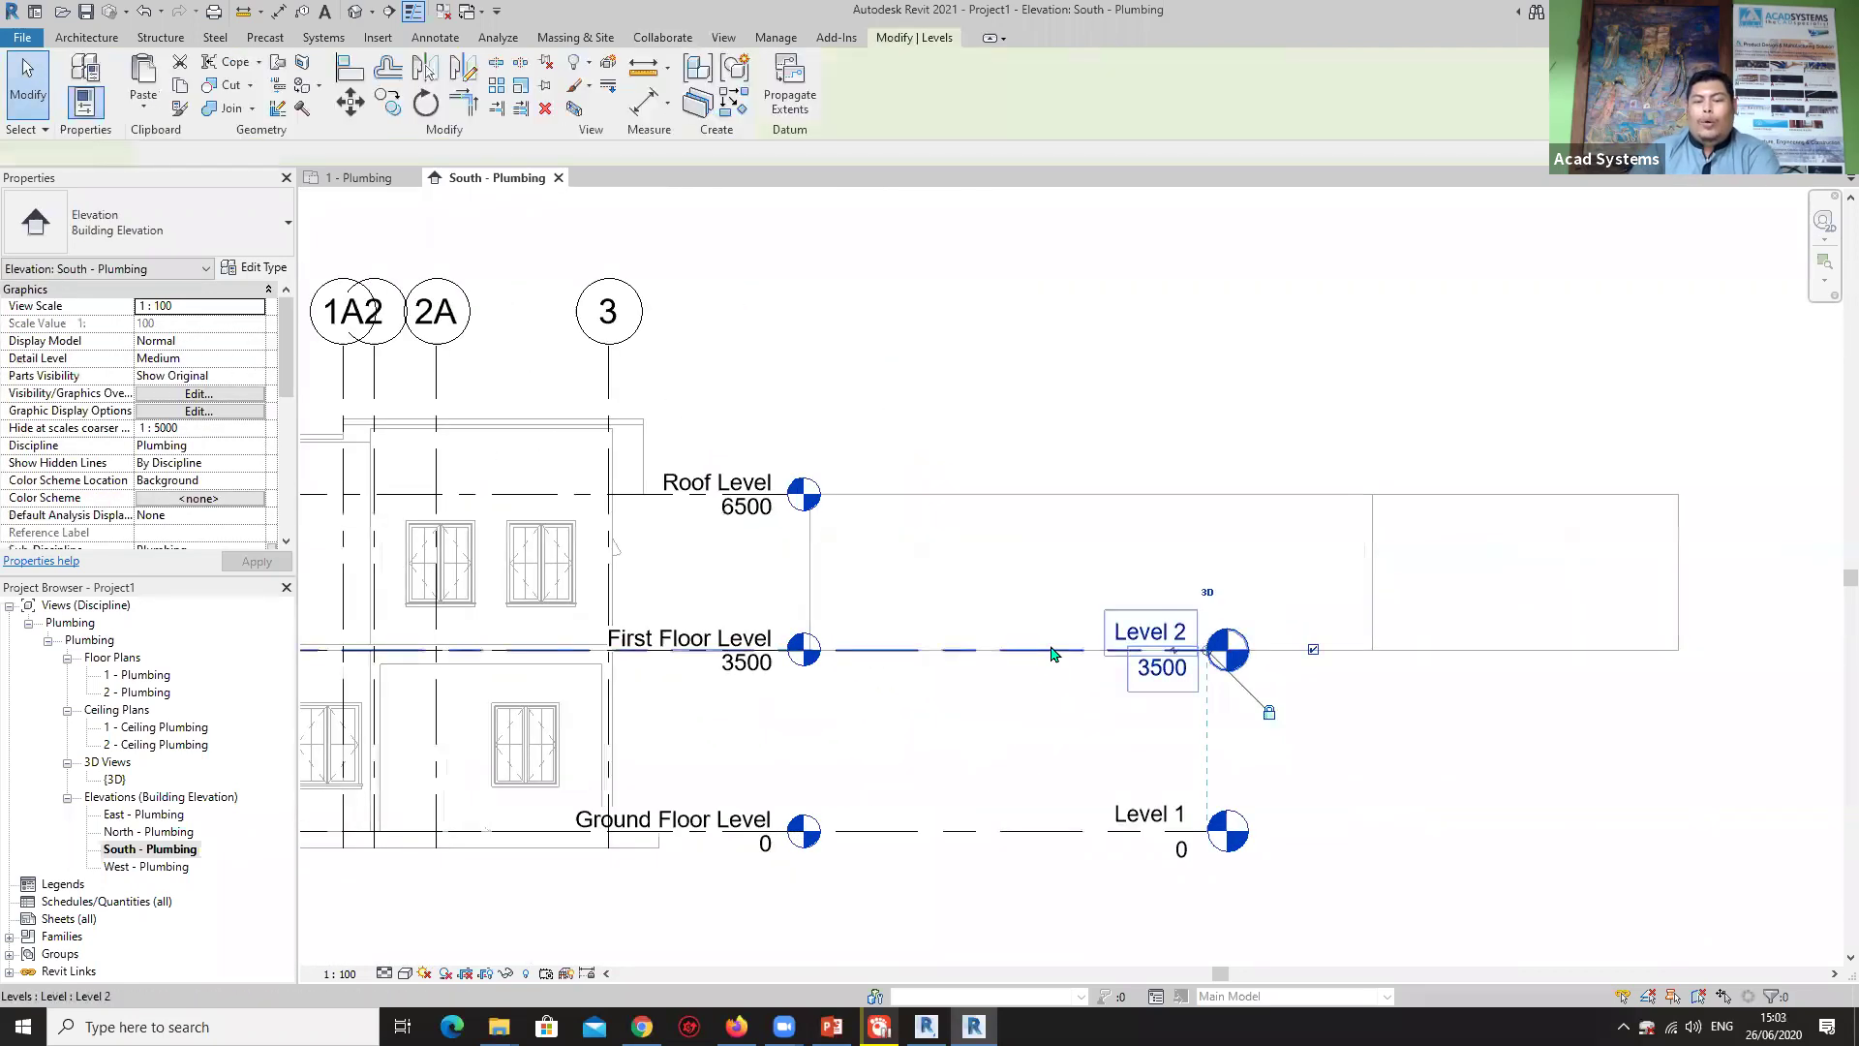
{"action": "left_click", "coordinate": [933, 739]}
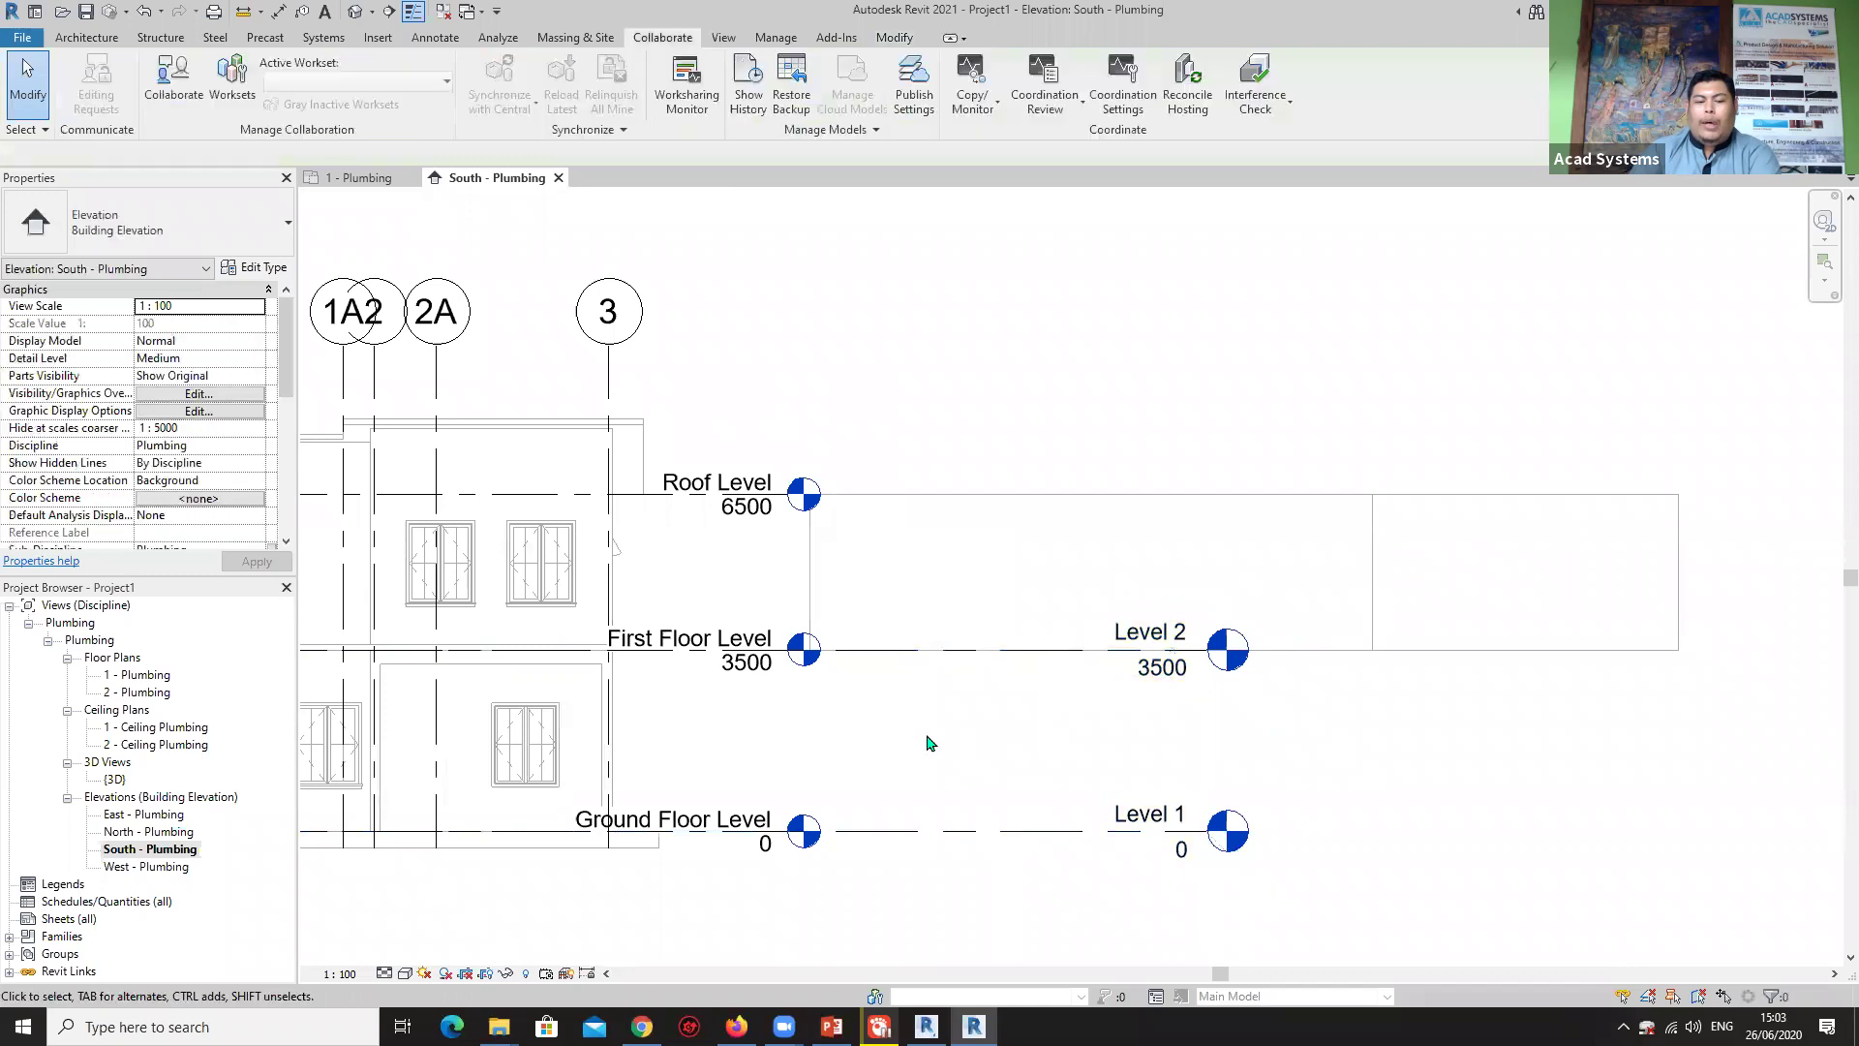
{"action": "left_click", "coordinate": [742, 530]}
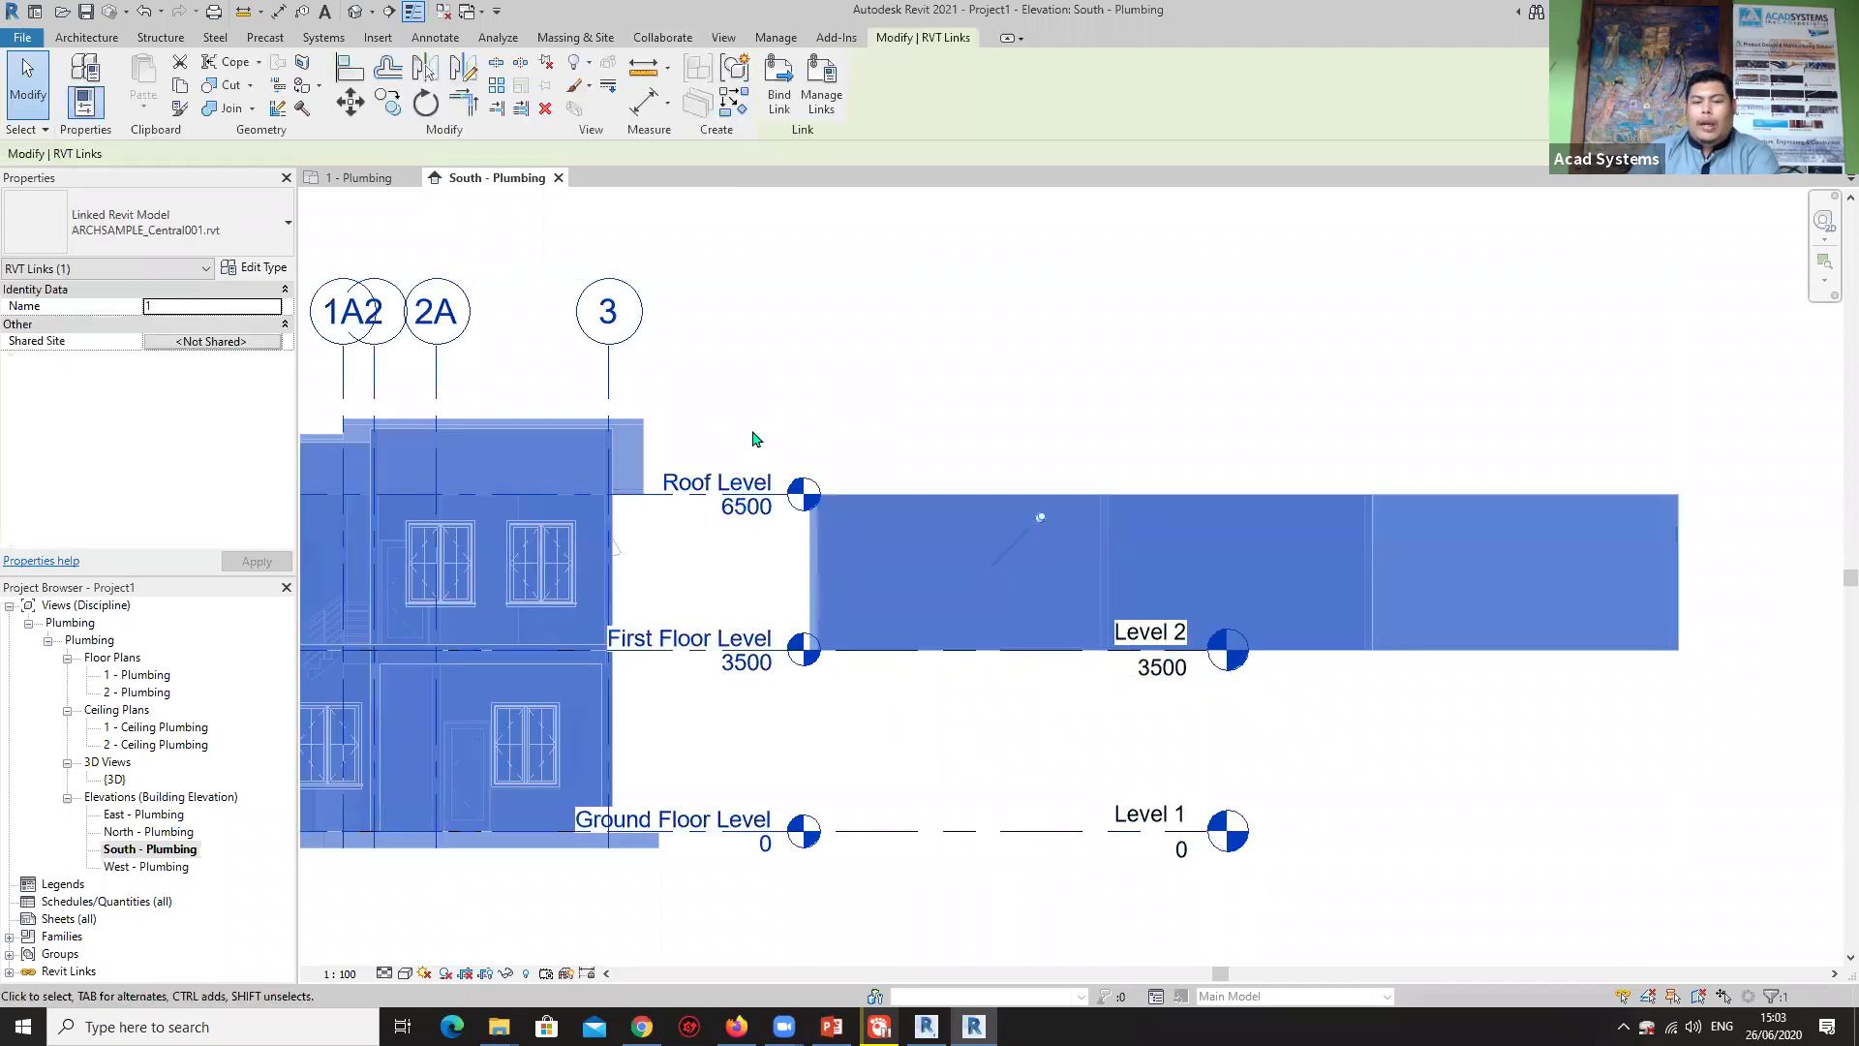
{"action": "left_click", "coordinate": [847, 392]}
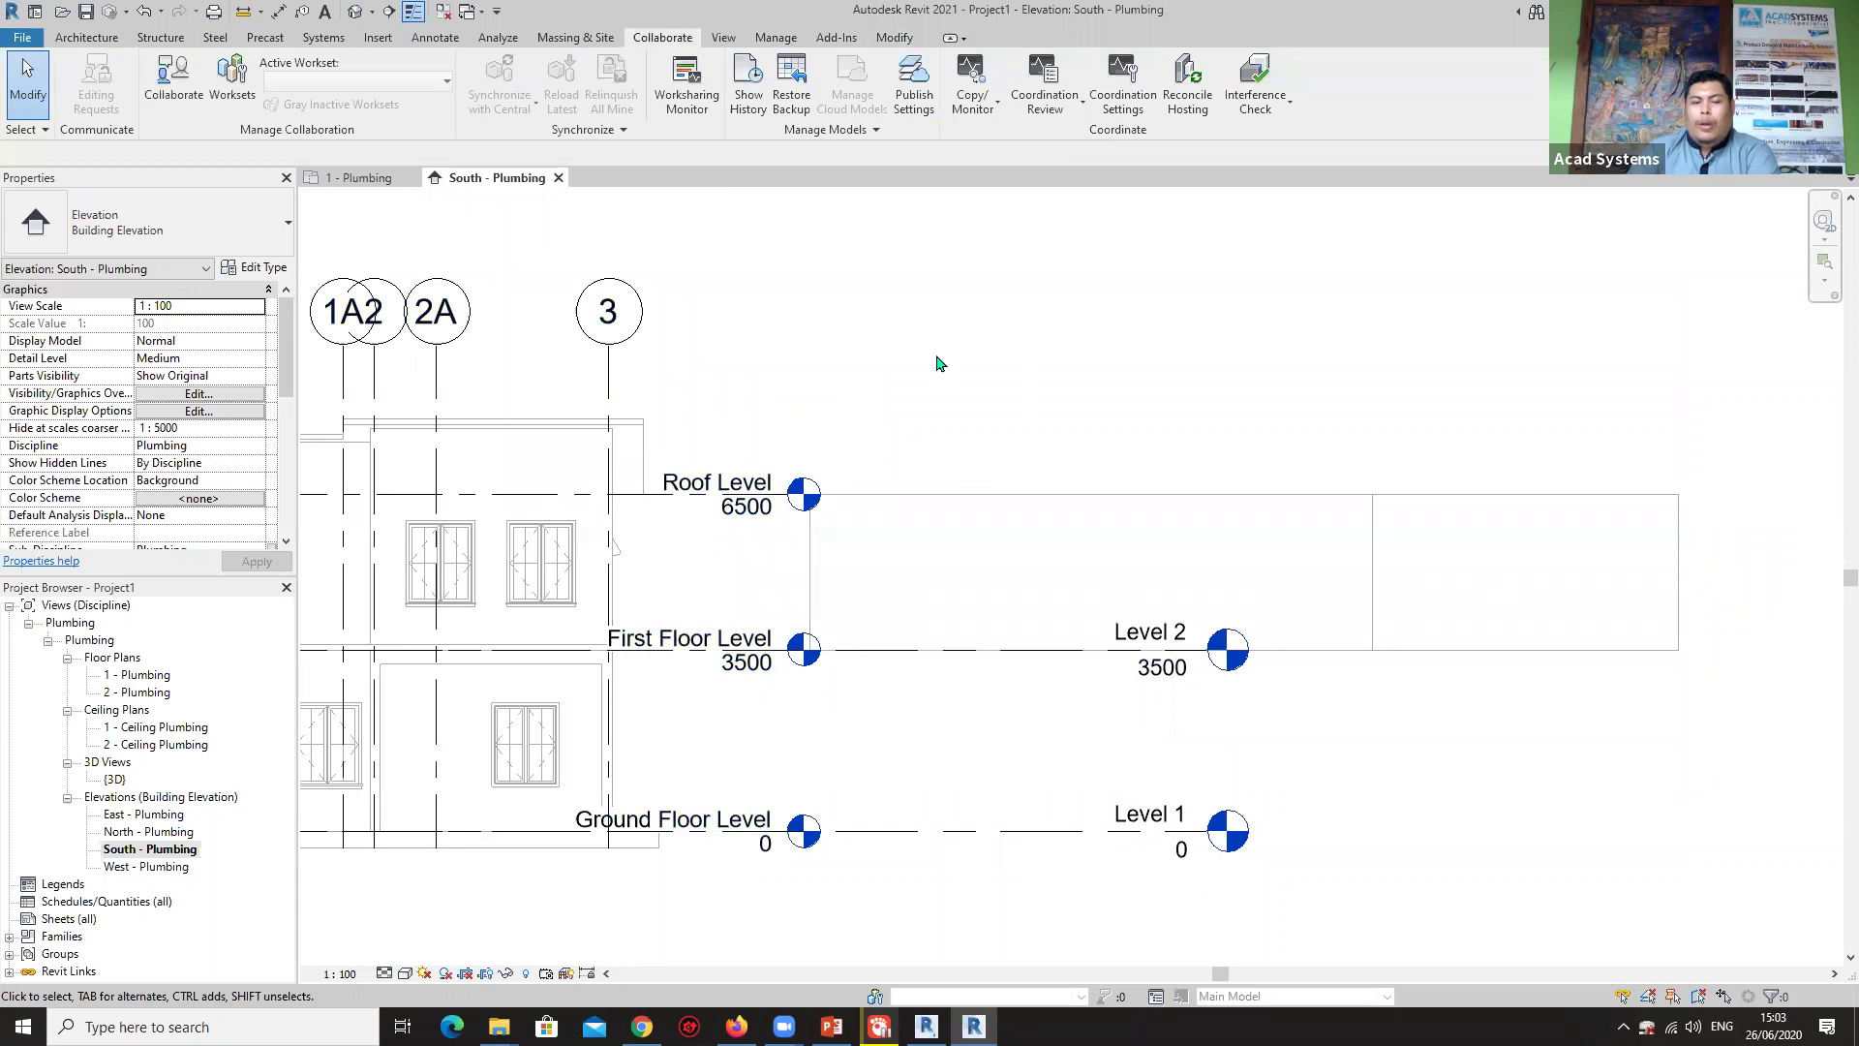
Use Copy/Monitor on the linked model to pair Level 1 with the linked Ground Floor Level.
{"action": "left_click", "coordinate": [992, 112]}
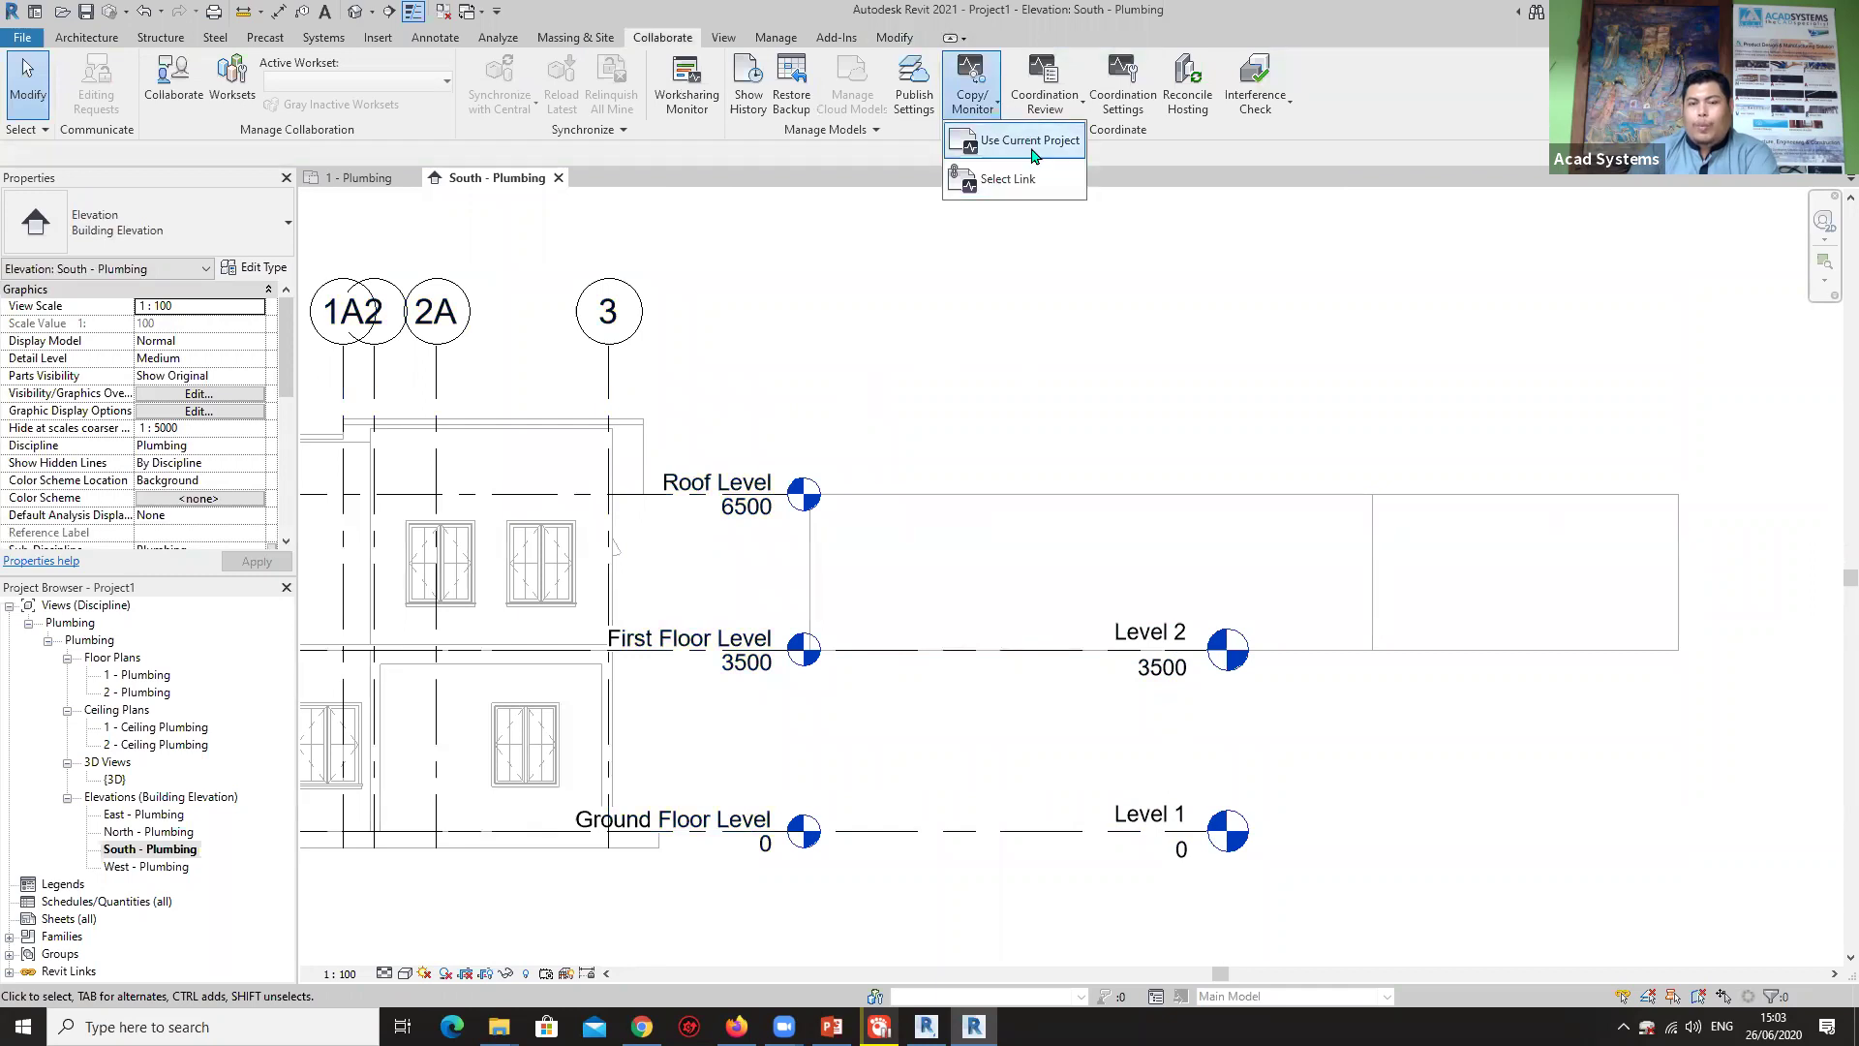
{"action": "left_click", "coordinate": [1011, 178]}
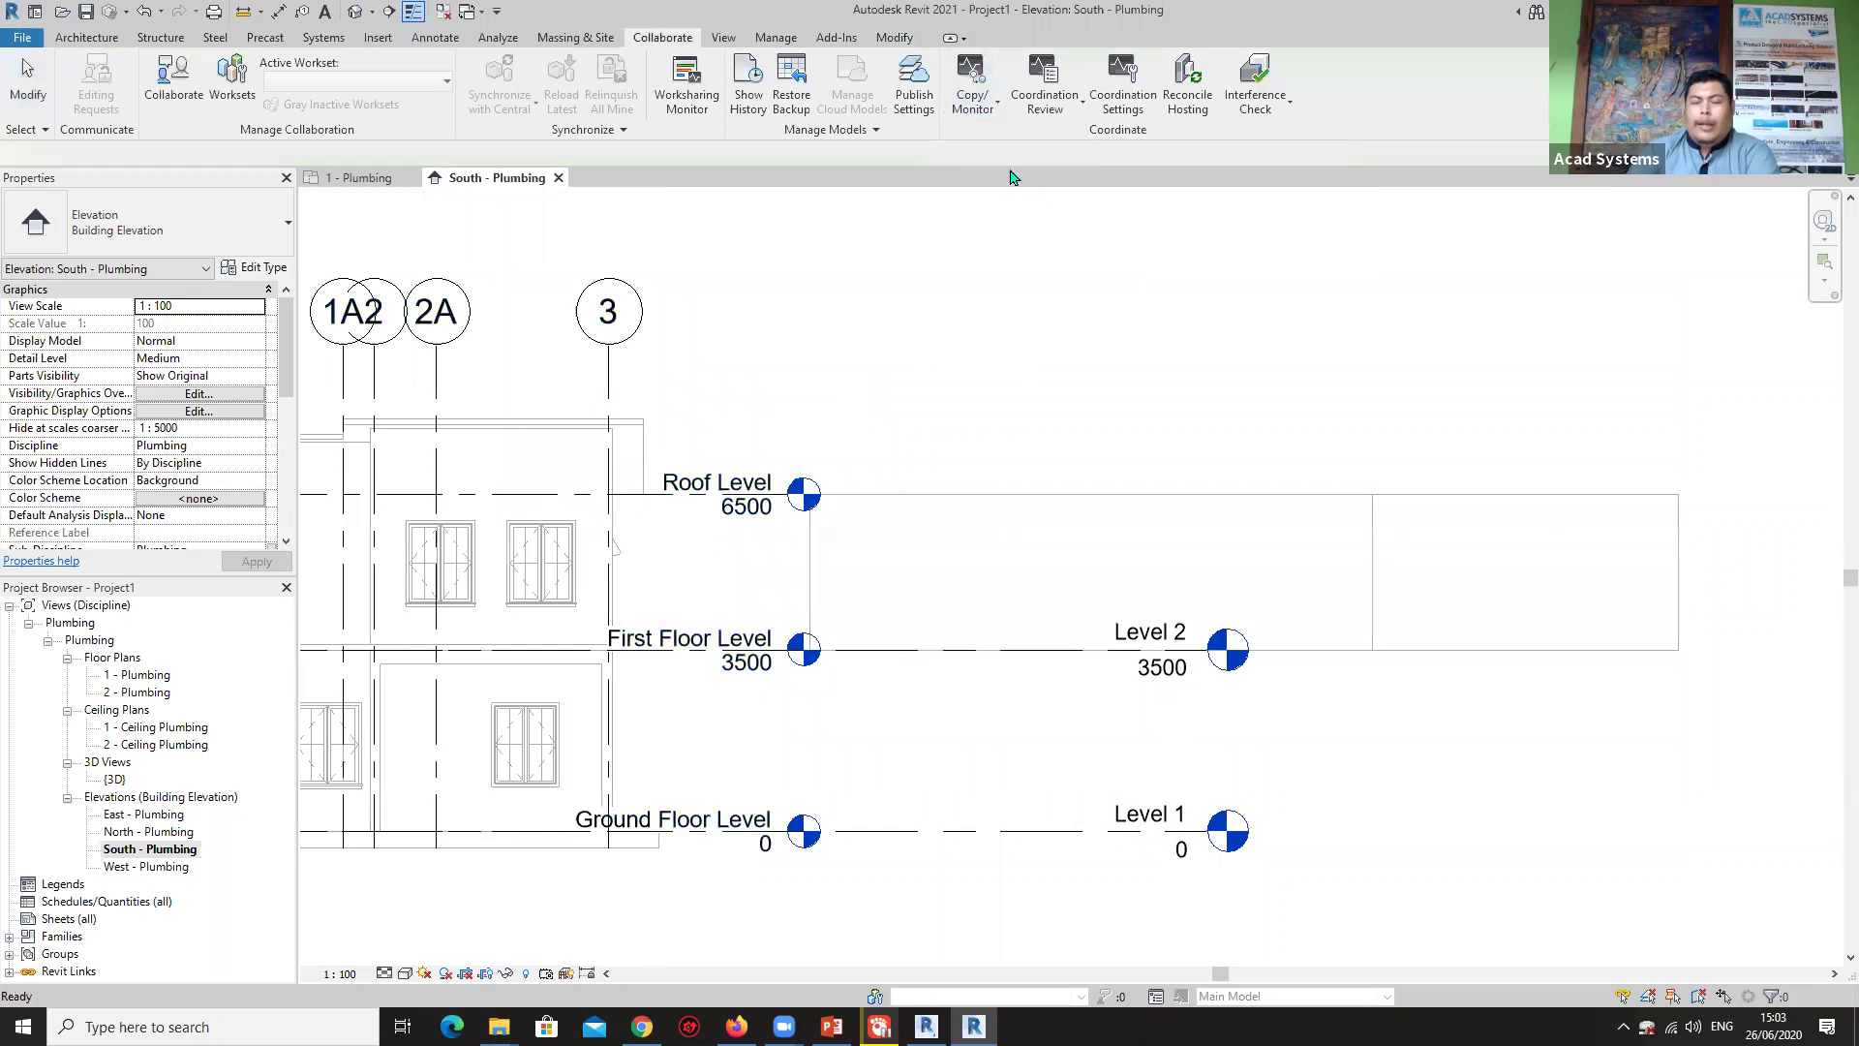
{"action": "left_click", "coordinate": [604, 430]}
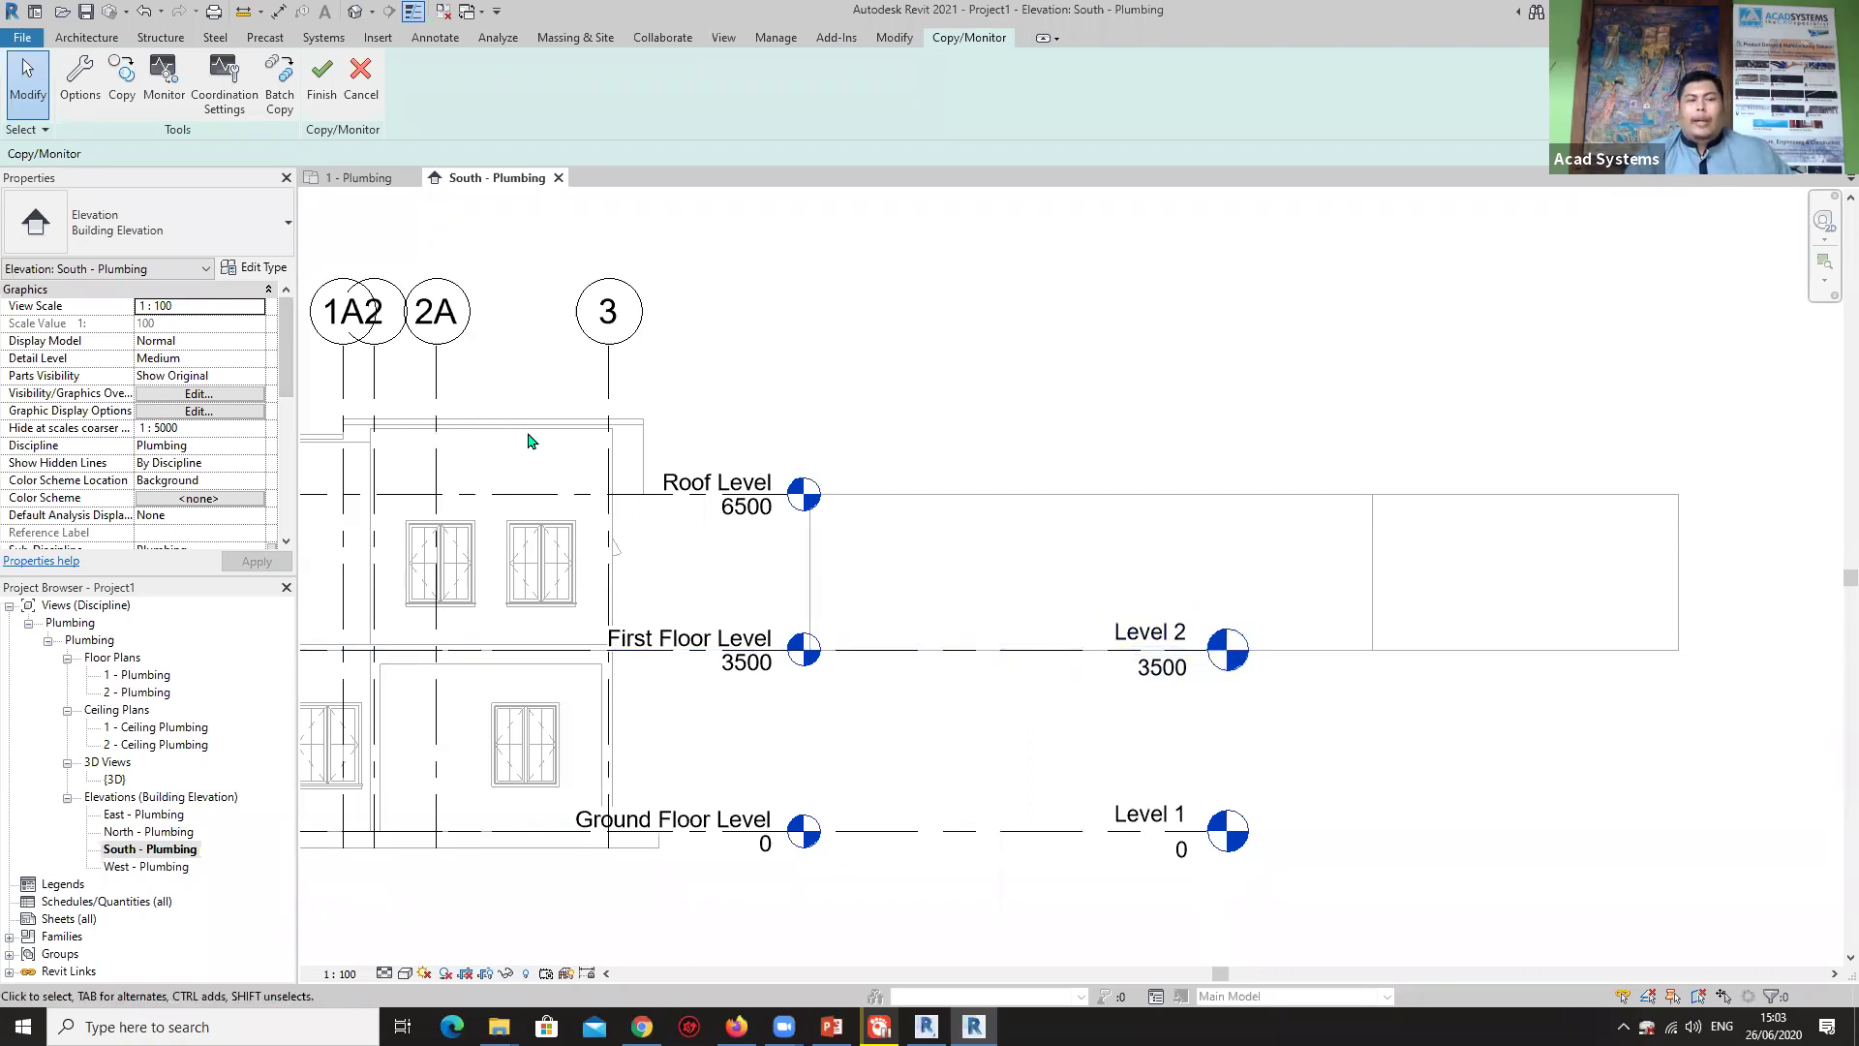
{"action": "left_click", "coordinate": [160, 94]}
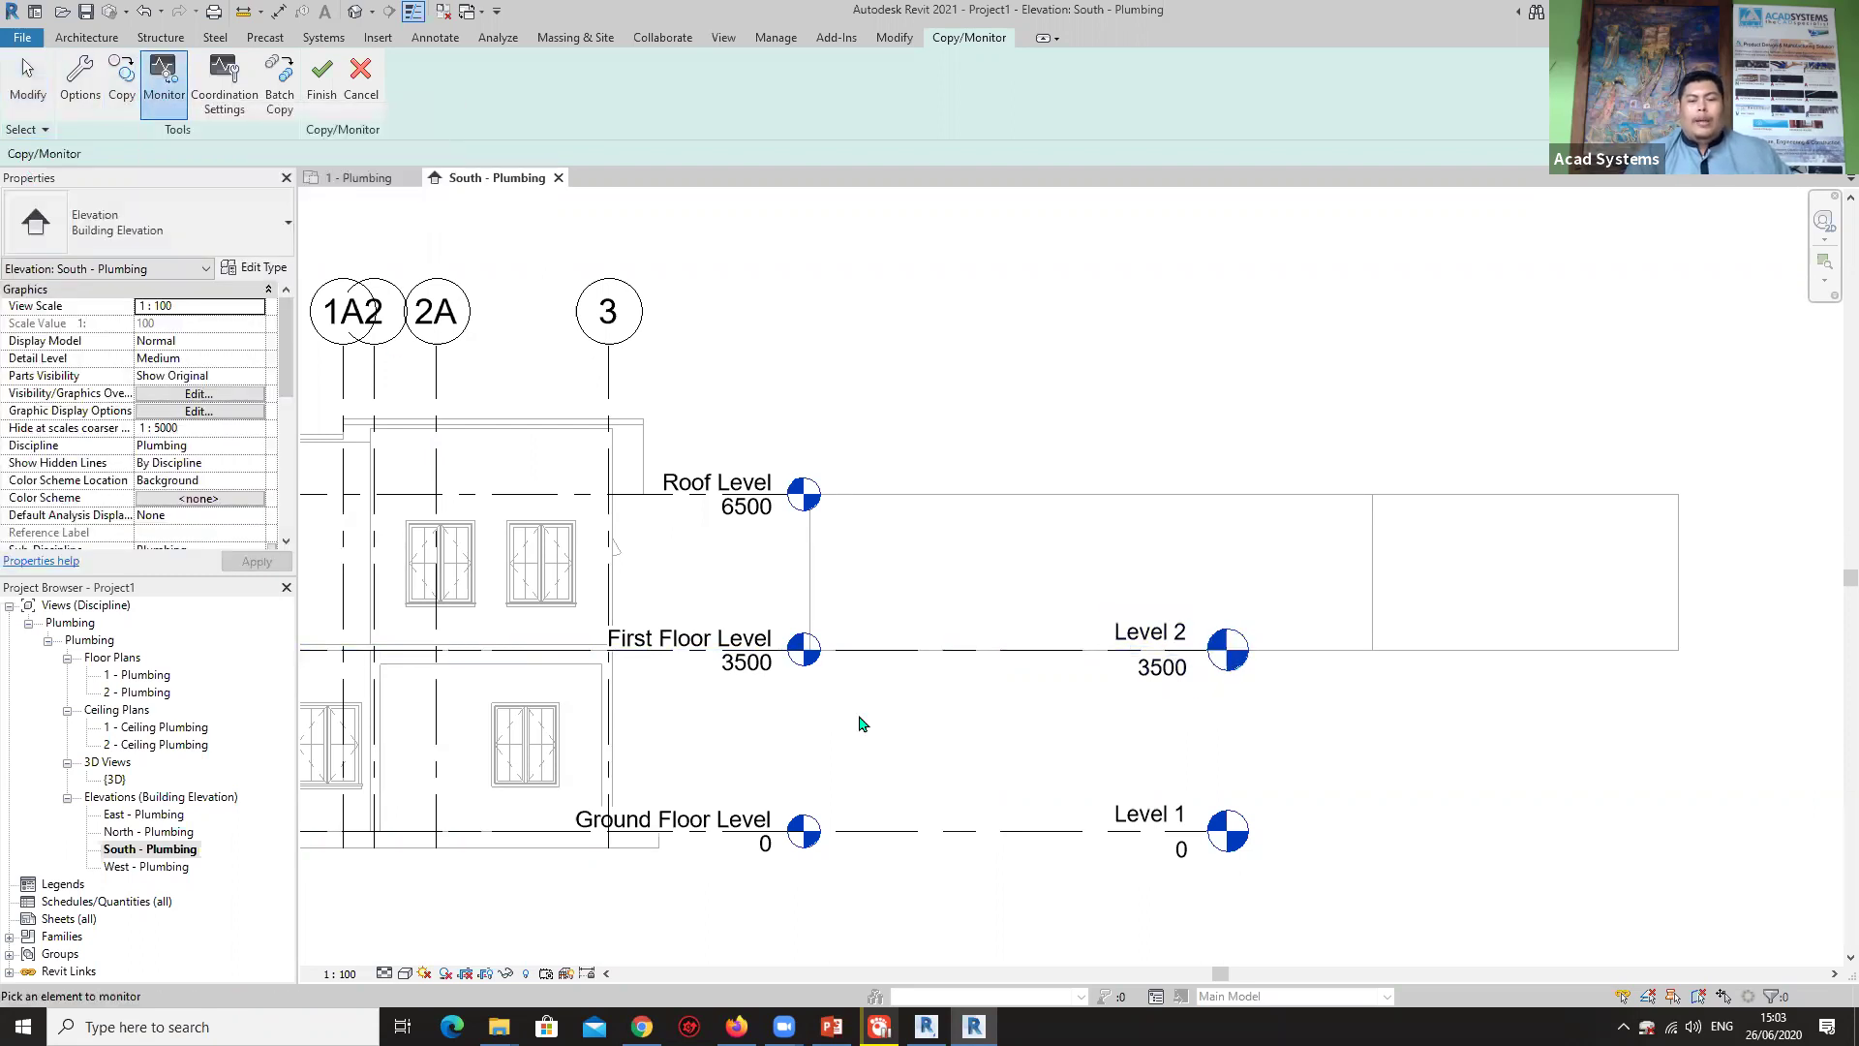
{"action": "left_click", "coordinate": [690, 833]}
{"action": "middle_click_drag", "start_coordinate": [773, 801], "coordinate": [1085, 757]}
{"action": "scroll", "coordinate": [781, 800], "scroll_direction": "up", "scroll_amount": 5}
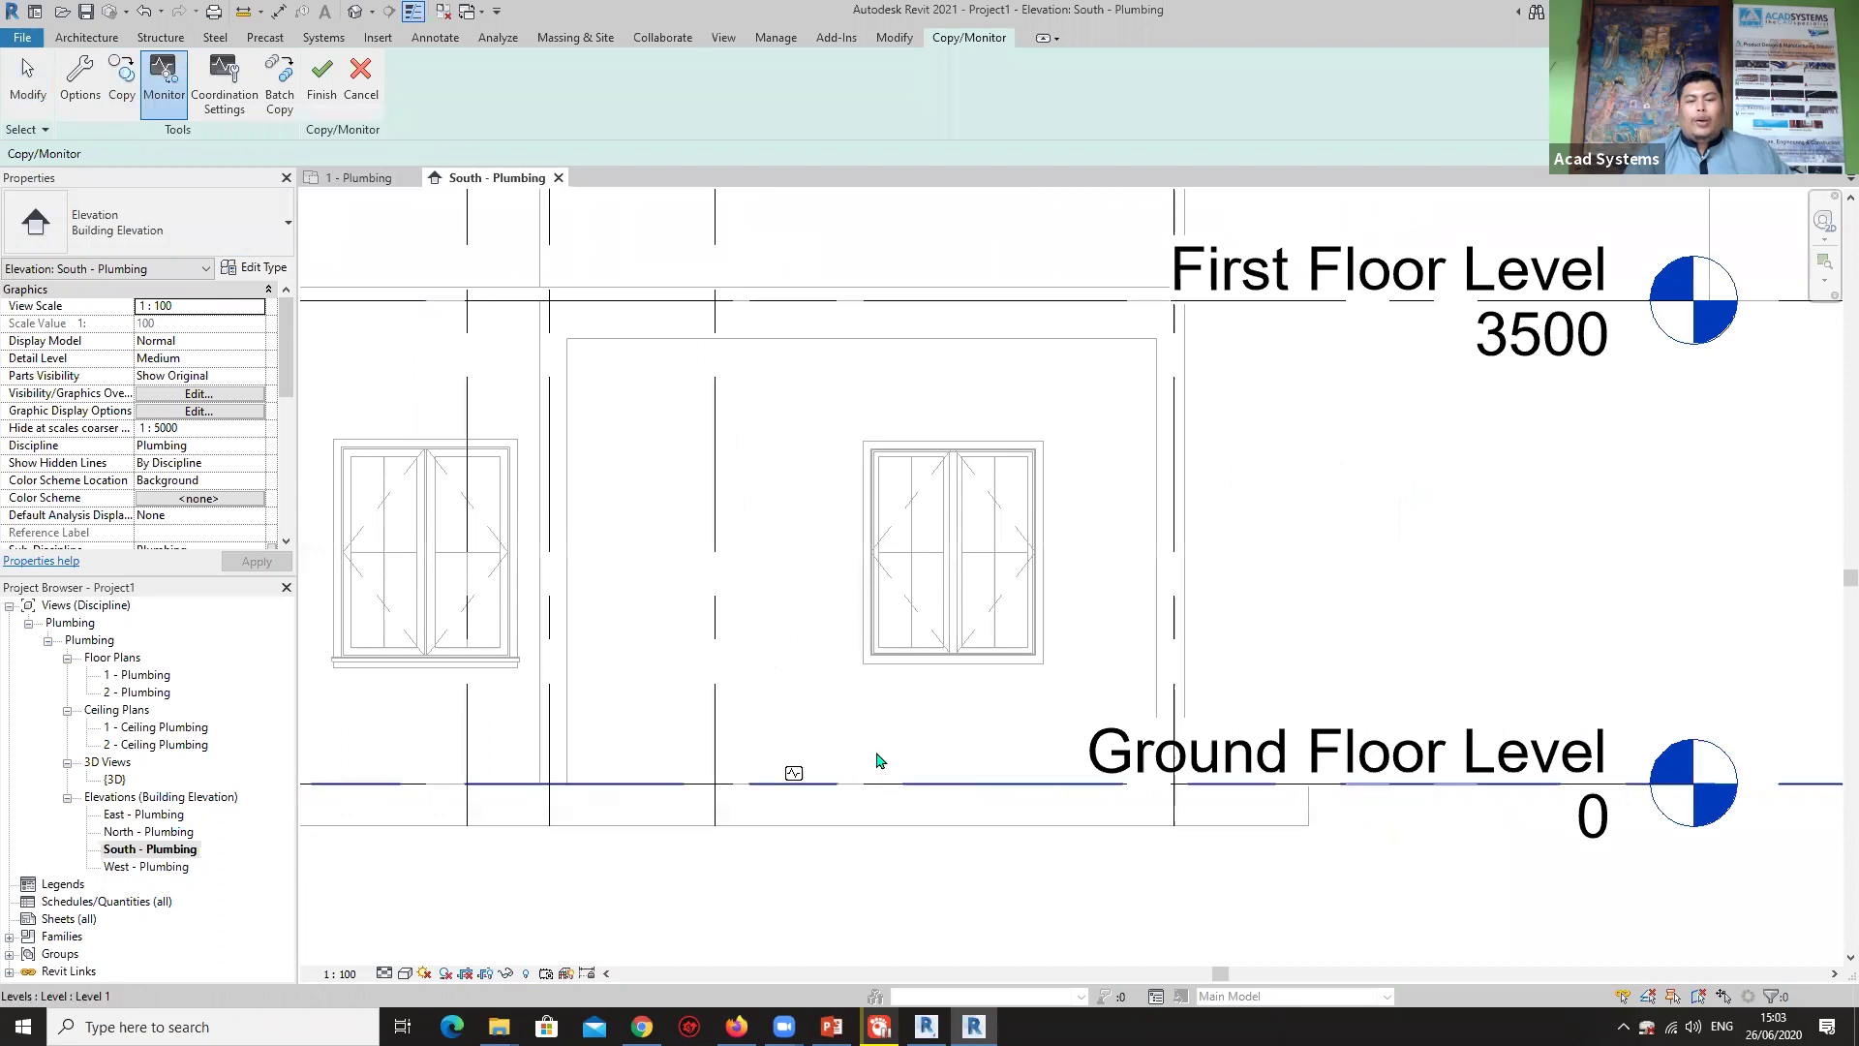
{"action": "scroll", "coordinate": [973, 755], "scroll_direction": "down", "scroll_amount": 4}
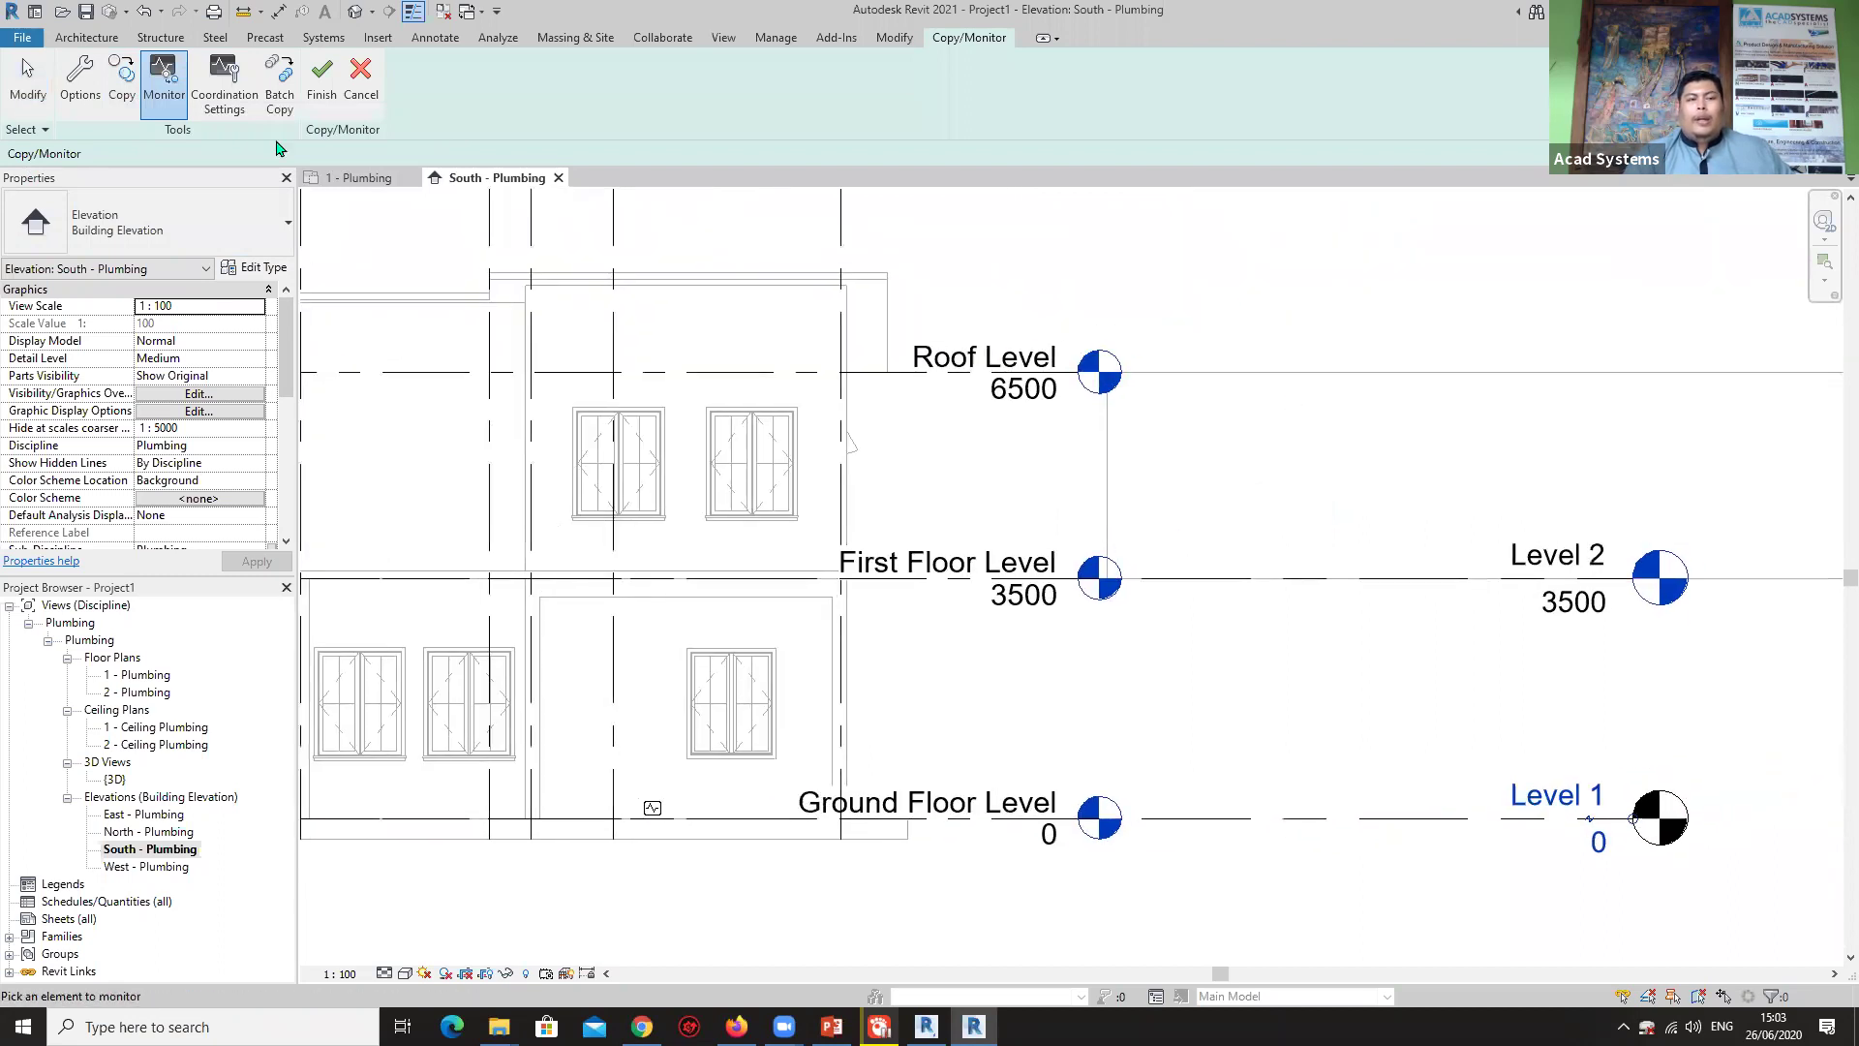
Finish the monitoring session and restart Copy/Monitor on the linked architectural model.
{"action": "left_click", "coordinate": [322, 82]}
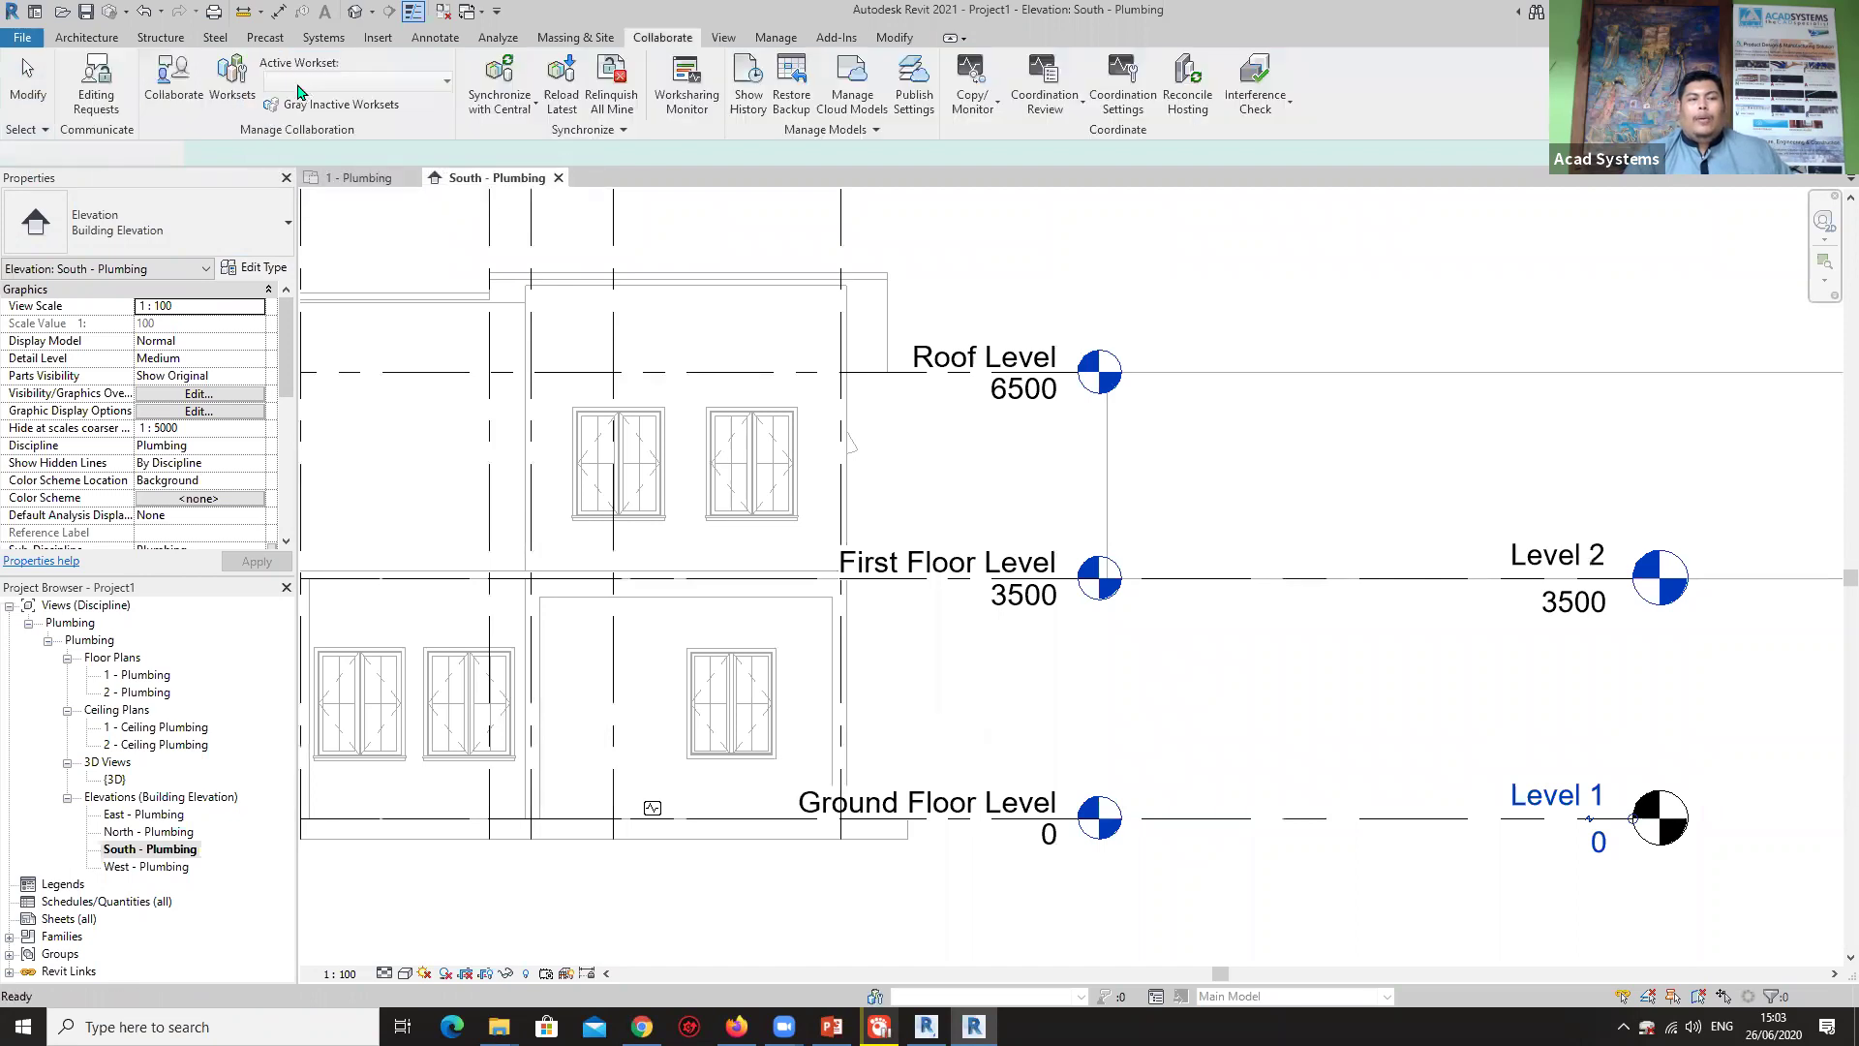
{"action": "left_click", "coordinate": [972, 85]}
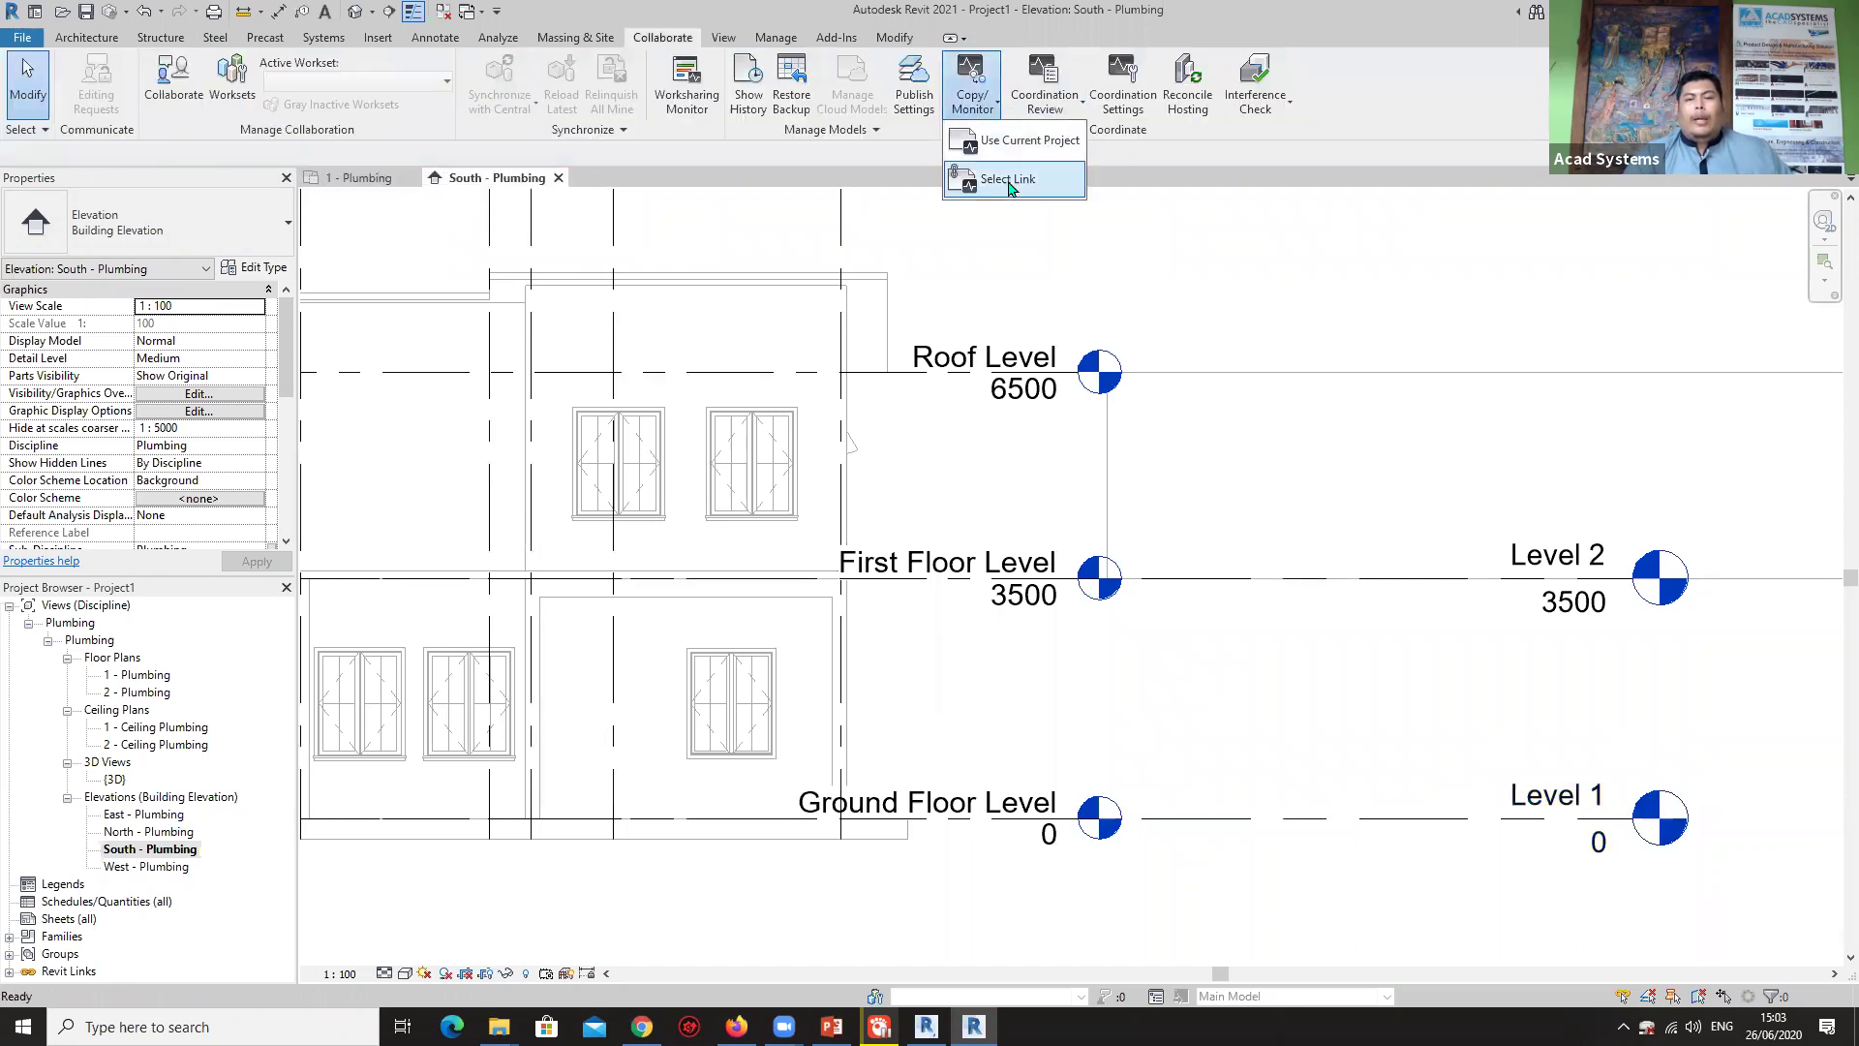
{"action": "left_click", "coordinate": [1007, 180]}
{"action": "left_click", "coordinate": [692, 278]}
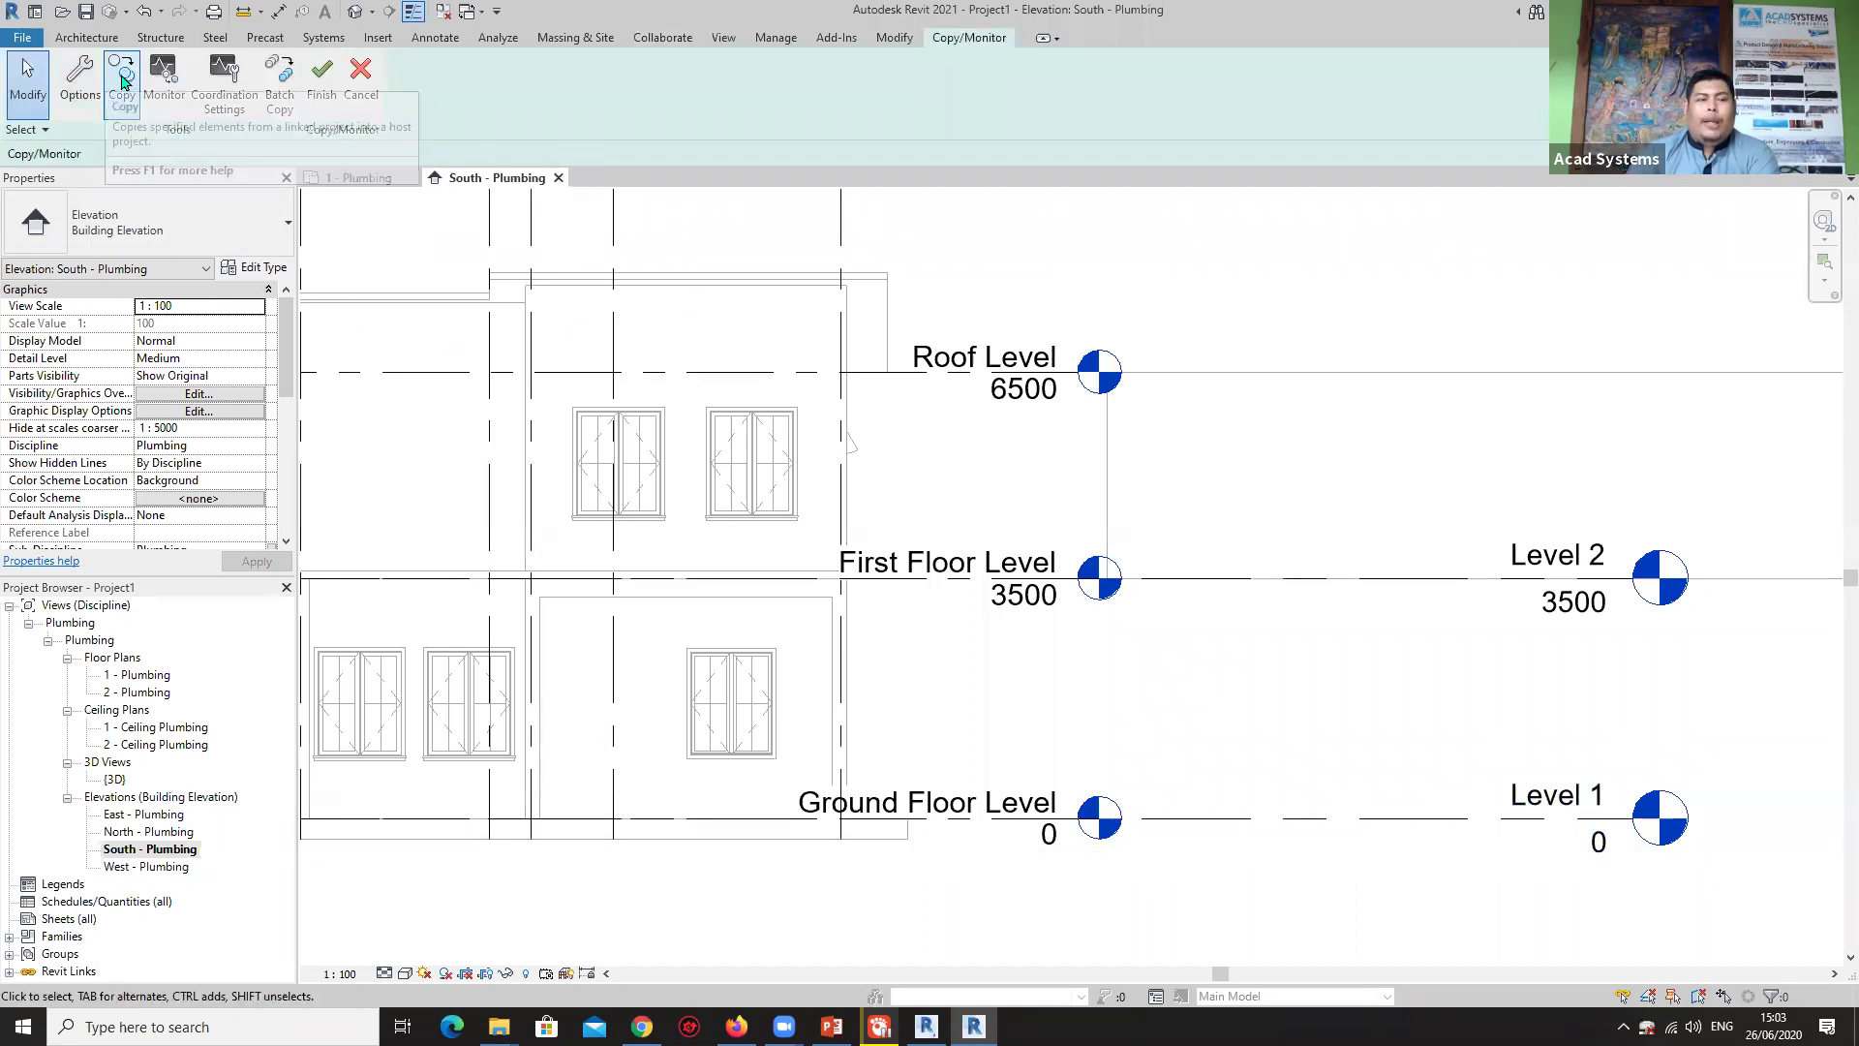
{"action": "middle_click_drag", "start_coordinate": [912, 431], "coordinate": [747, 466]}
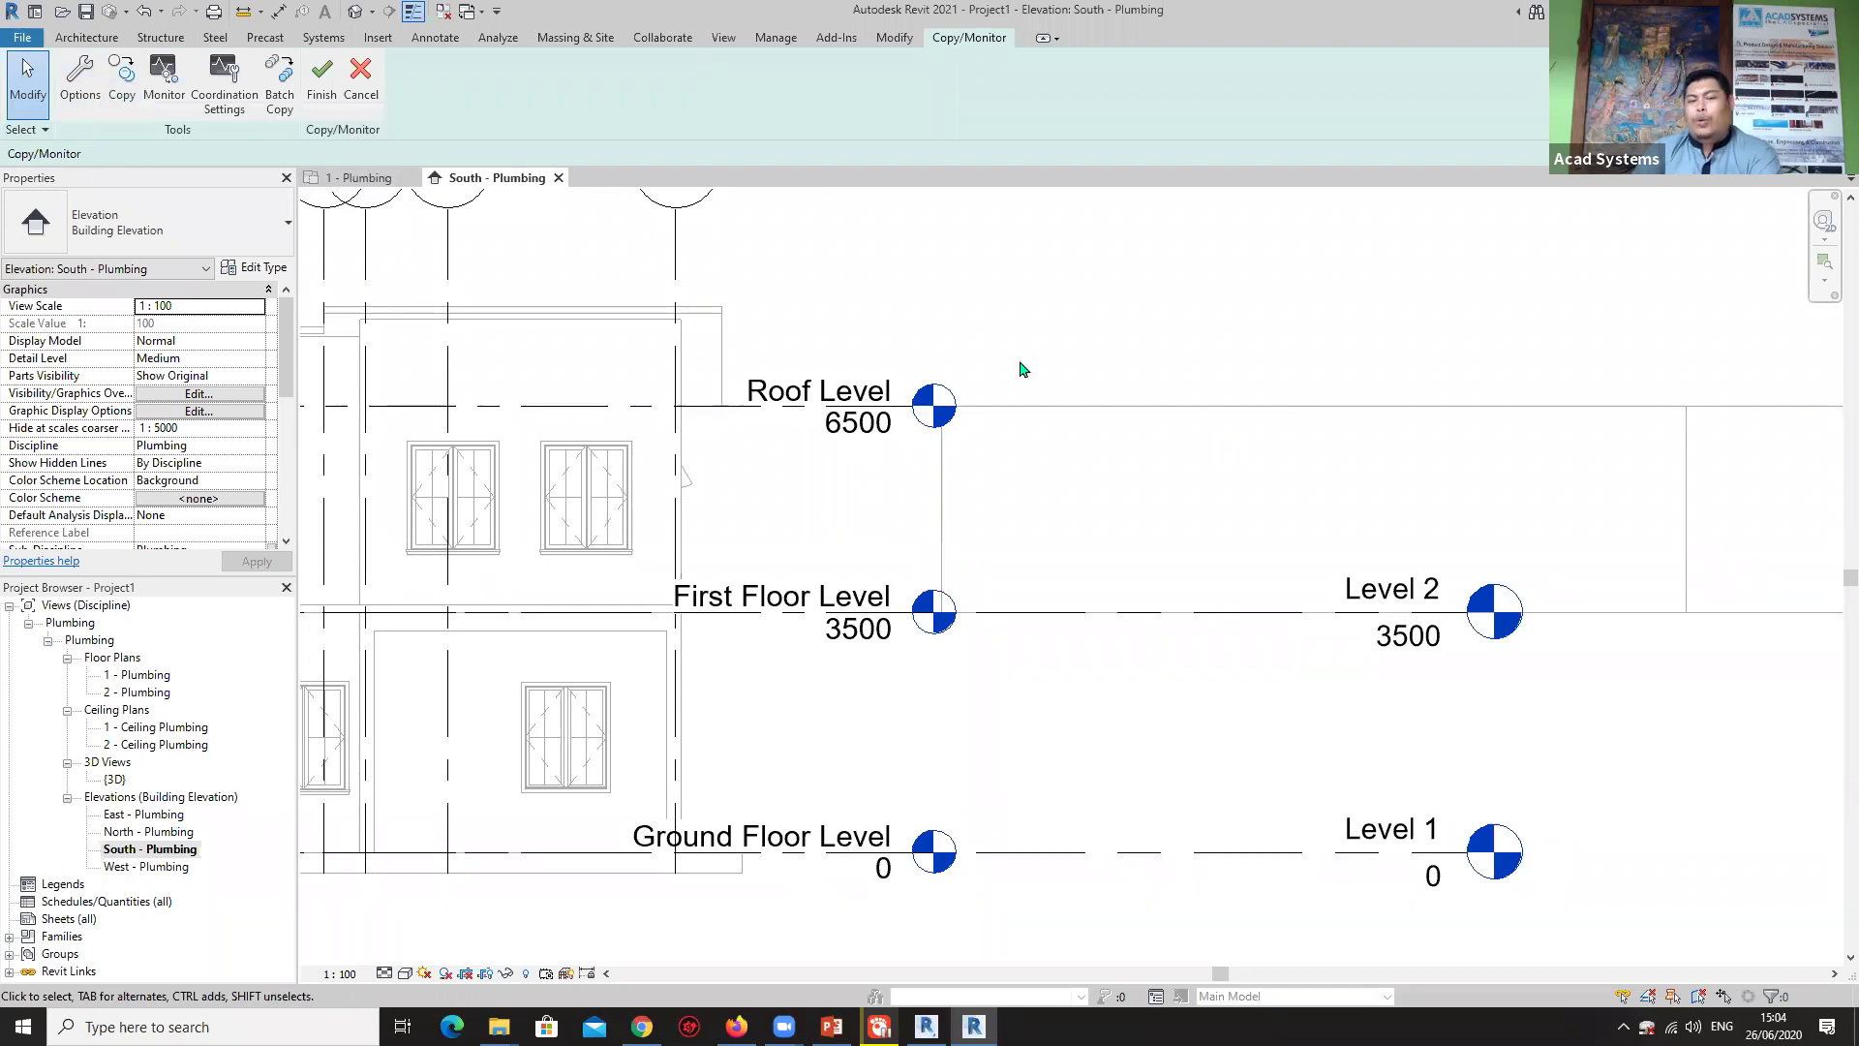
Copy and monitor the linked Roof Level at 6500, extending its end to the right.
{"action": "left_click", "coordinate": [121, 83]}
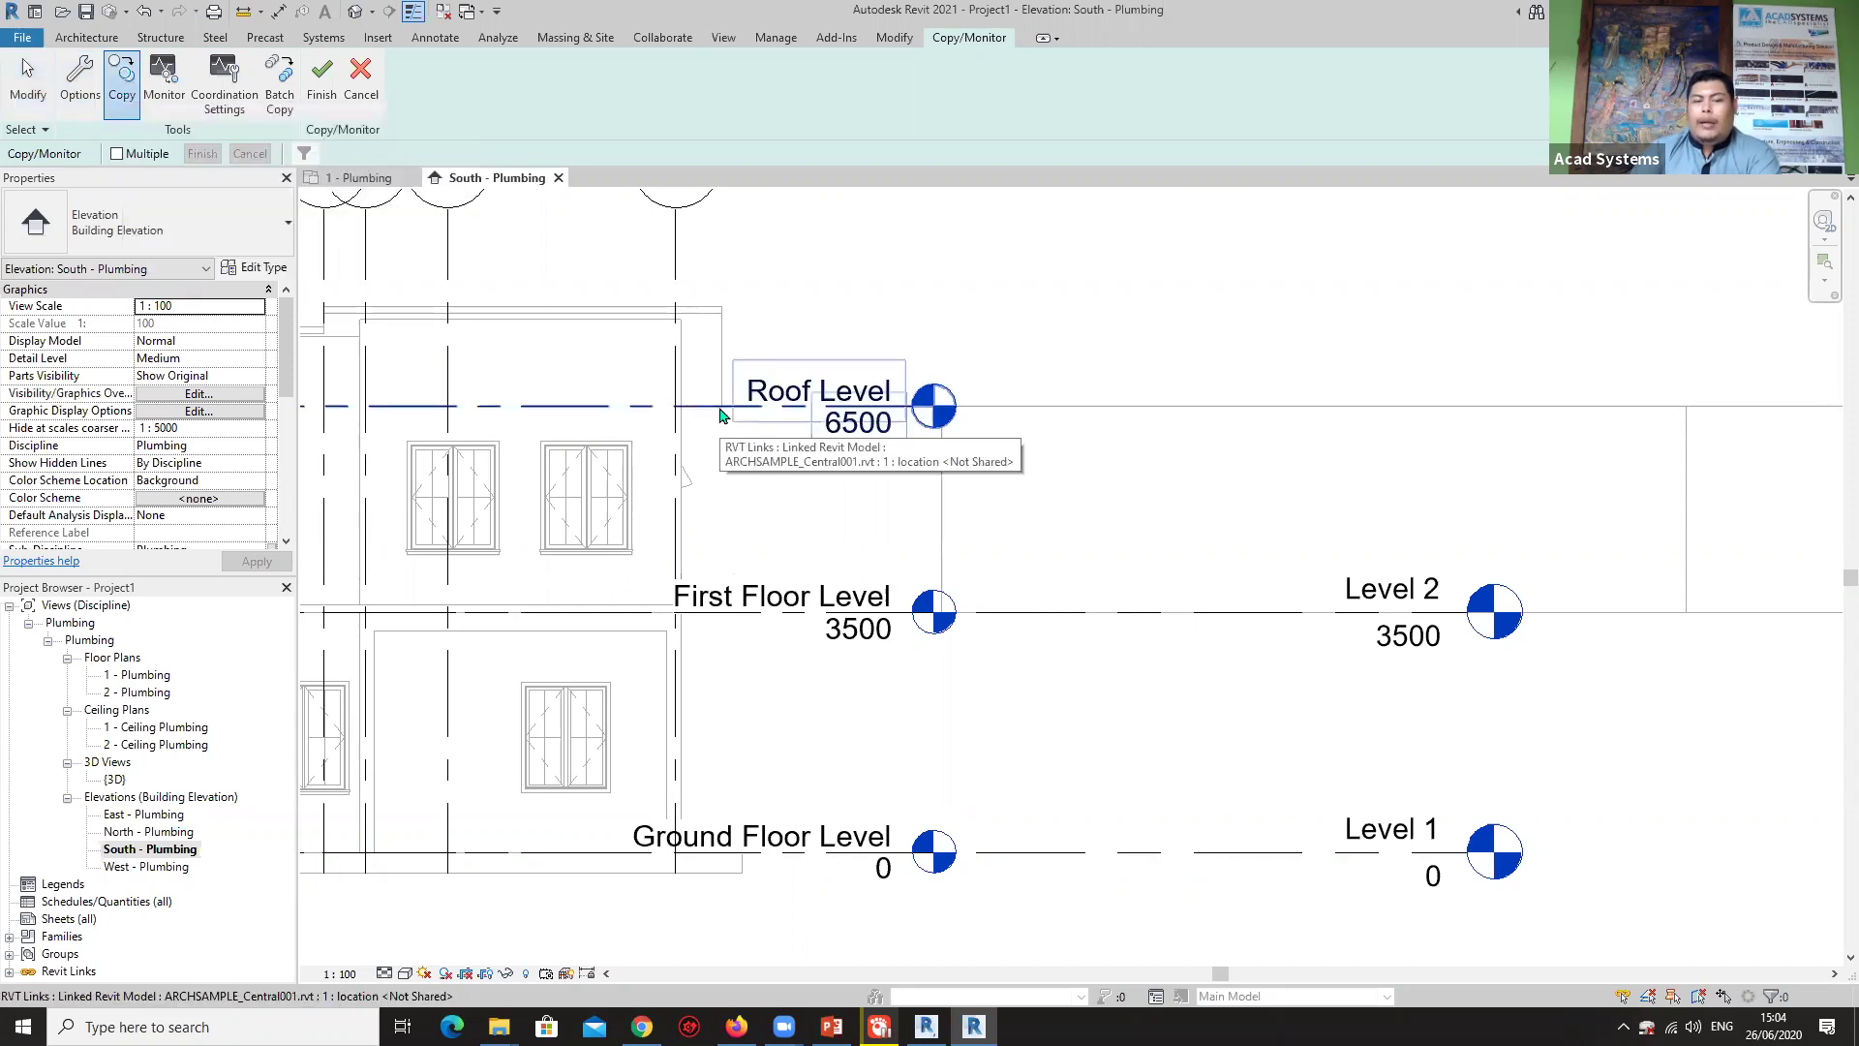
{"action": "left_click", "coordinate": [896, 463]}
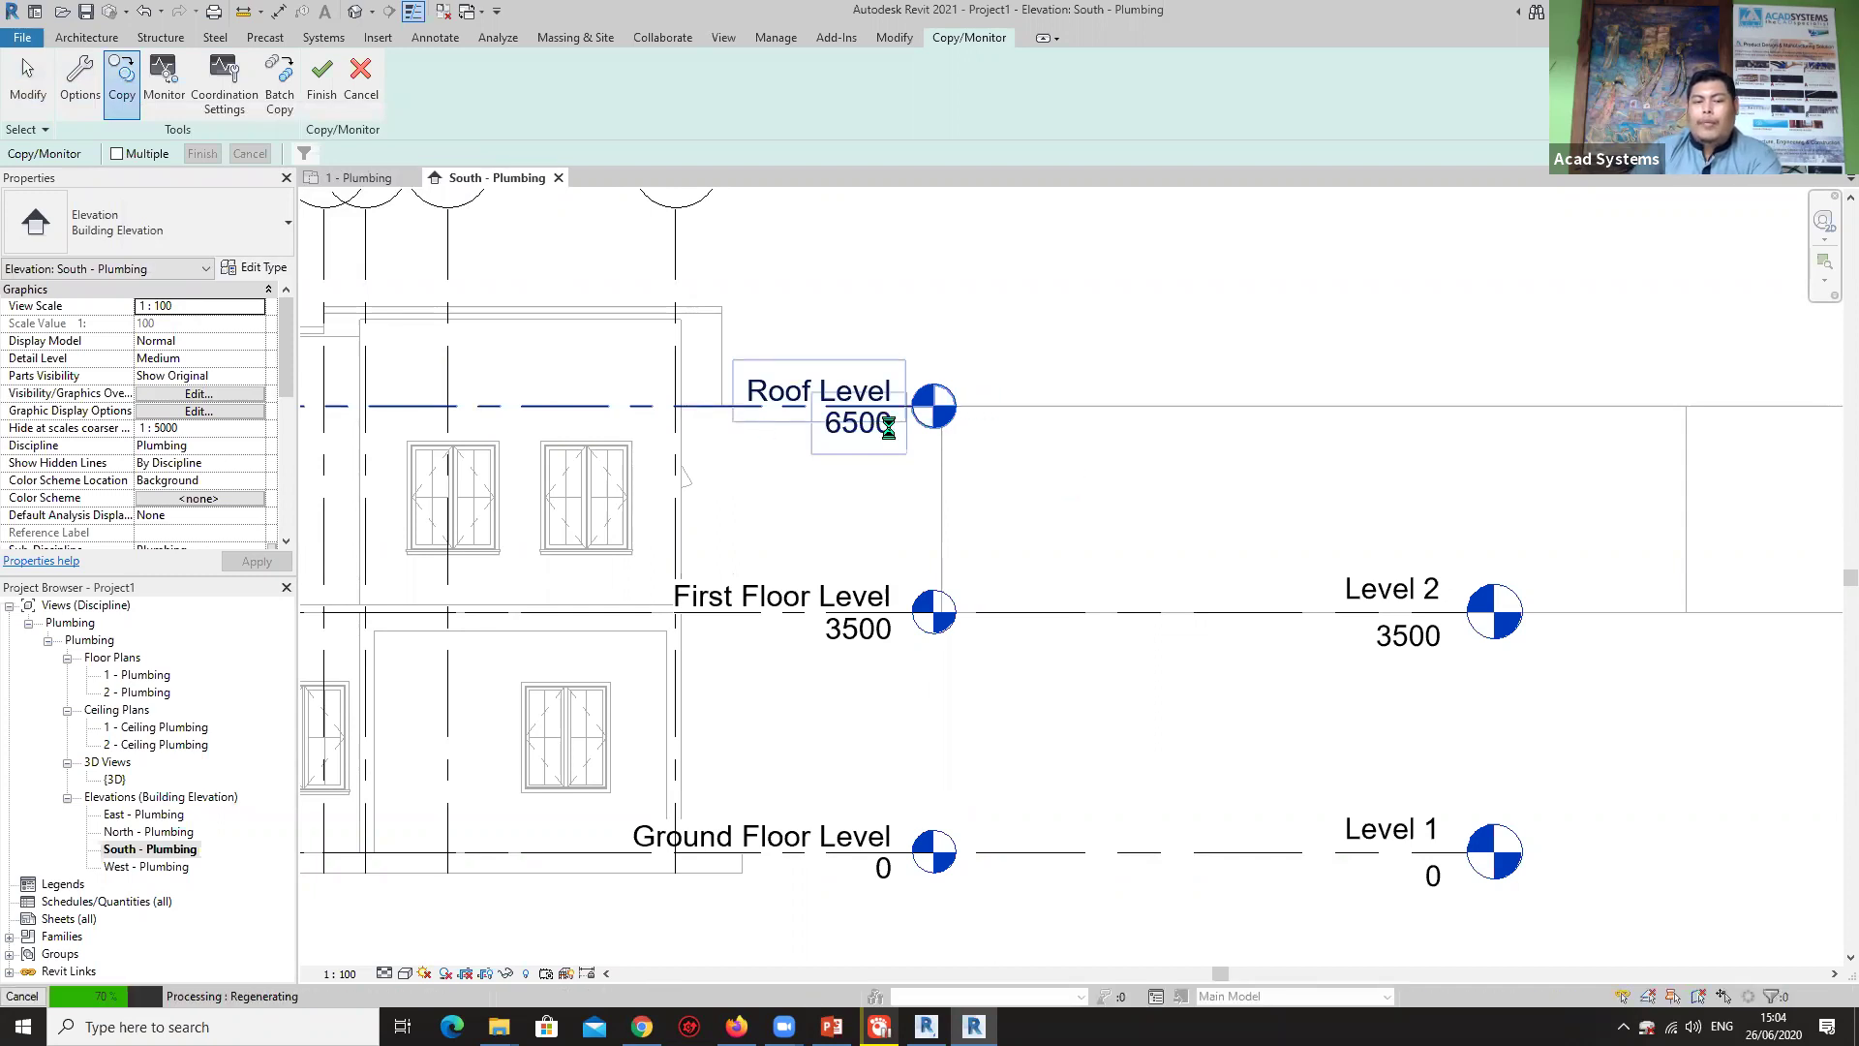
{"action": "middle_click_drag", "start_coordinate": [504, 370], "coordinate": [841, 378]}
{"action": "scroll", "coordinate": [902, 375], "scroll_direction": "up", "scroll_amount": 2}
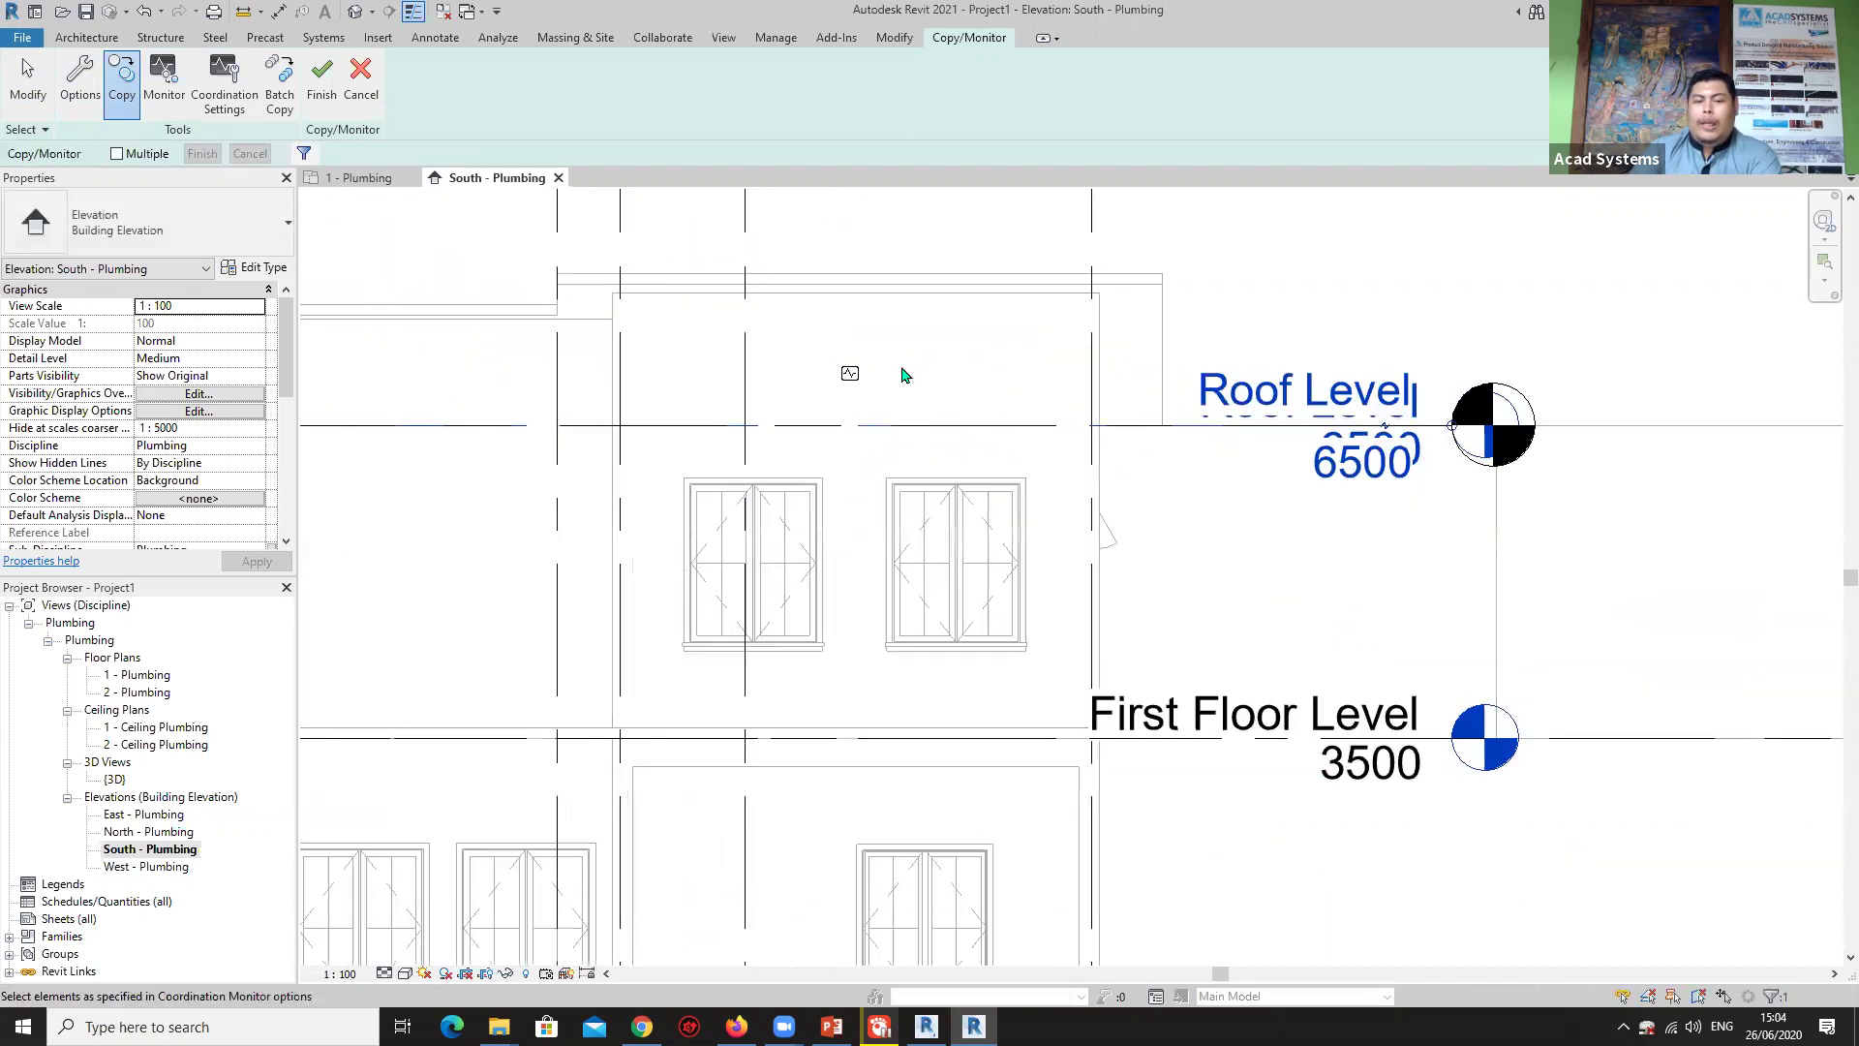
{"action": "middle_click_drag", "start_coordinate": [1173, 466], "coordinate": [764, 398]}
{"action": "left_click", "coordinate": [735, 395]}
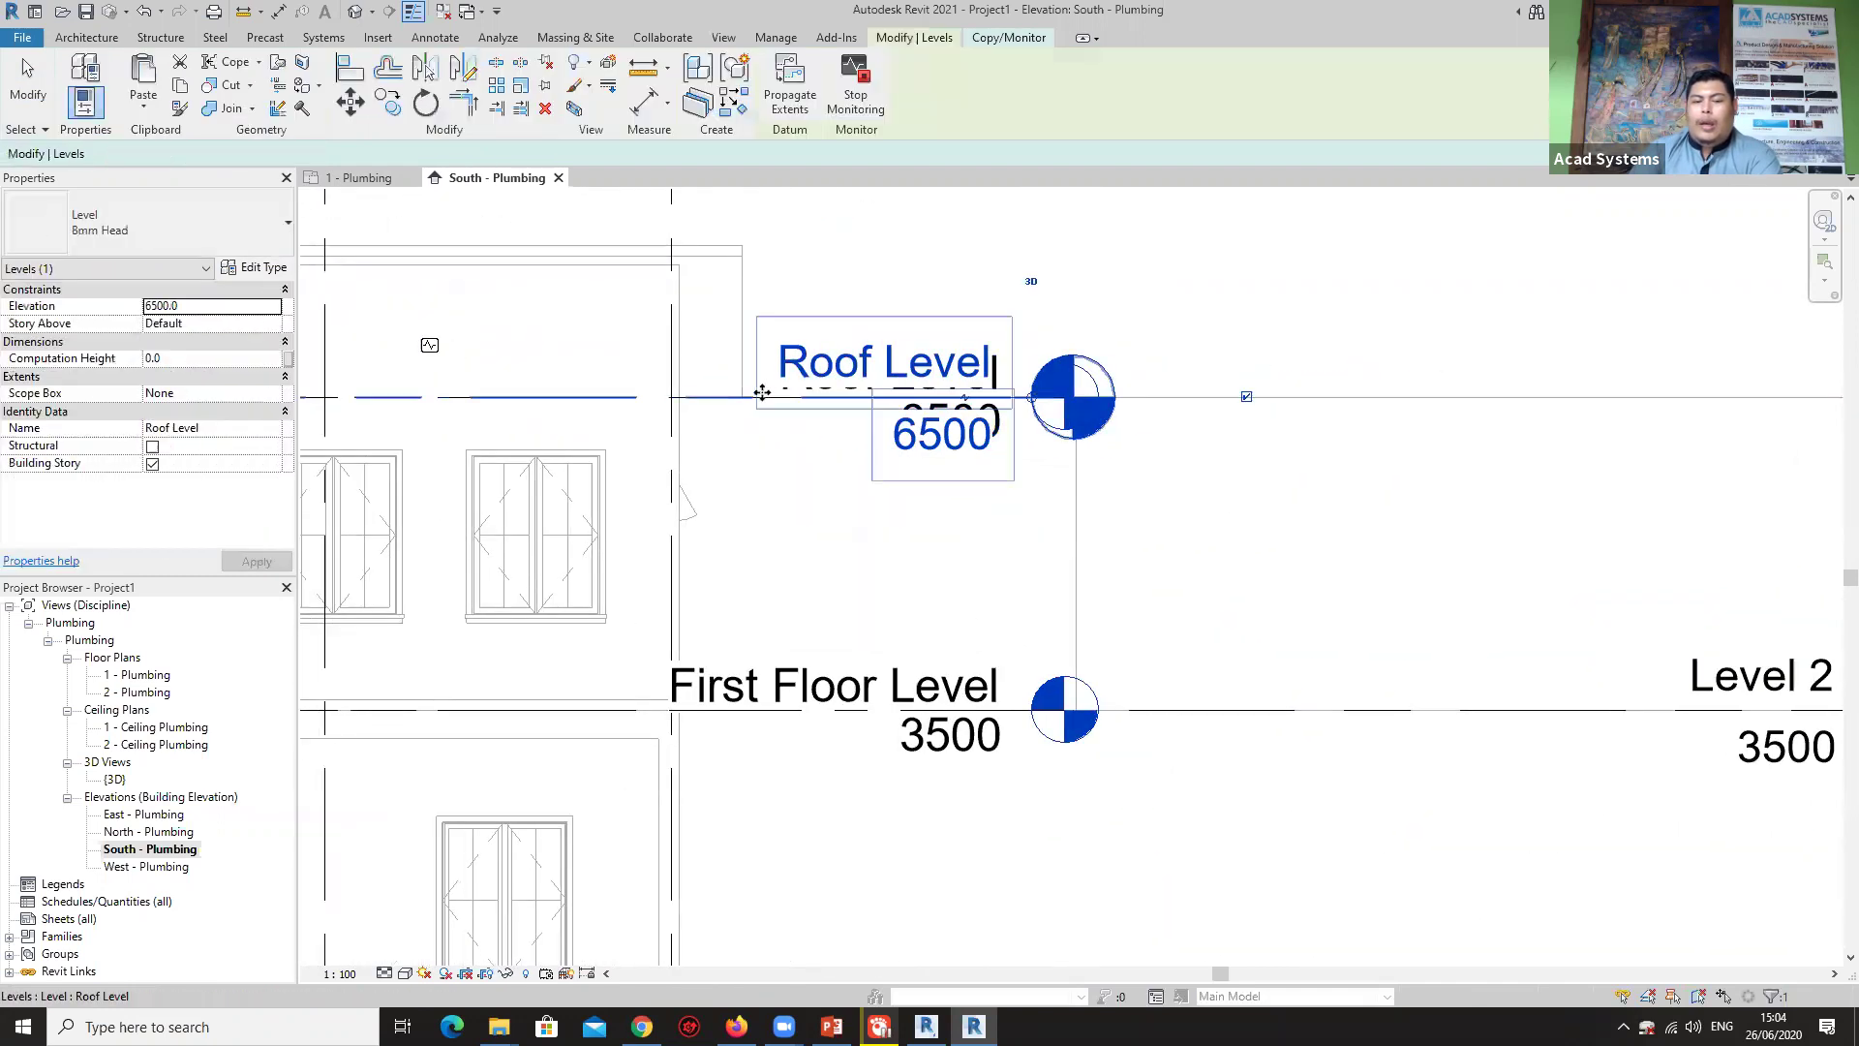
{"action": "left_click", "coordinate": [735, 395]}
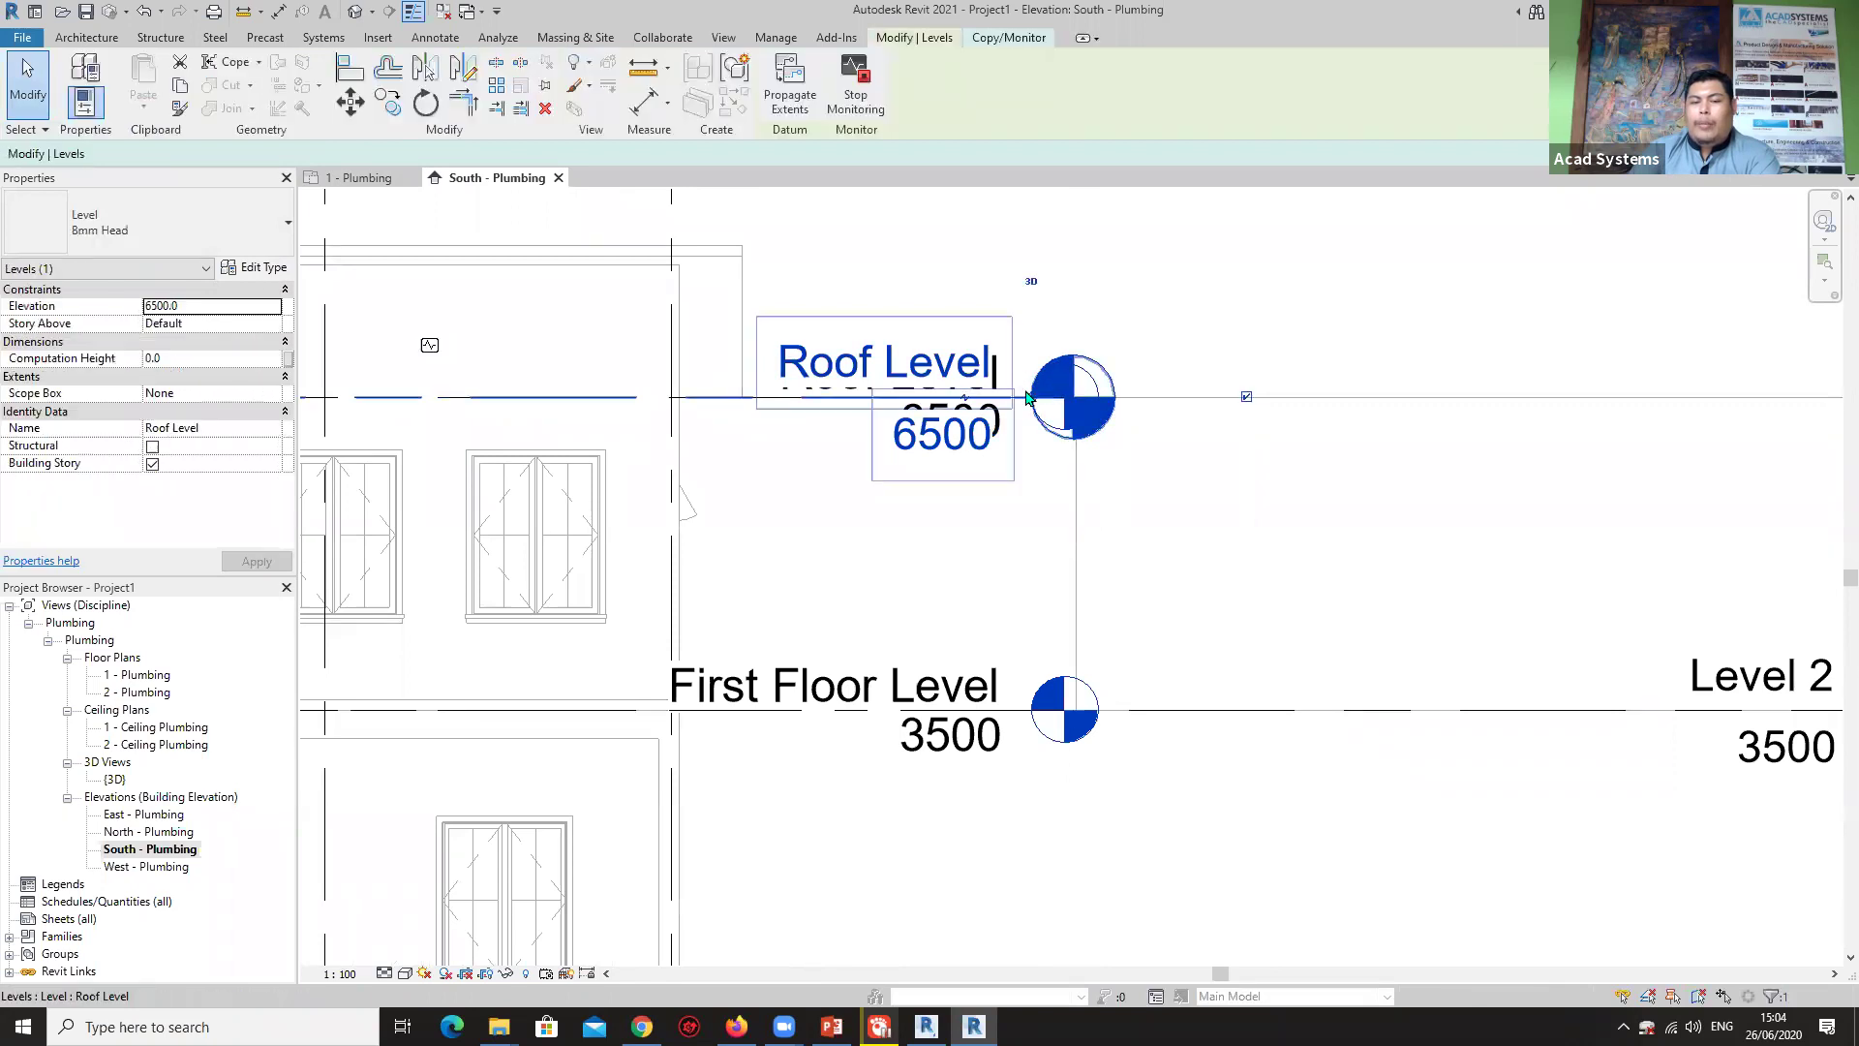
{"action": "left_click_drag", "start_coordinate": [1055, 391], "coordinate": [1524, 403]}
{"action": "scroll", "coordinate": [1523, 403], "scroll_direction": "down", "scroll_amount": 3}
{"action": "middle_click_drag", "start_coordinate": [1391, 484], "coordinate": [1141, 524]}
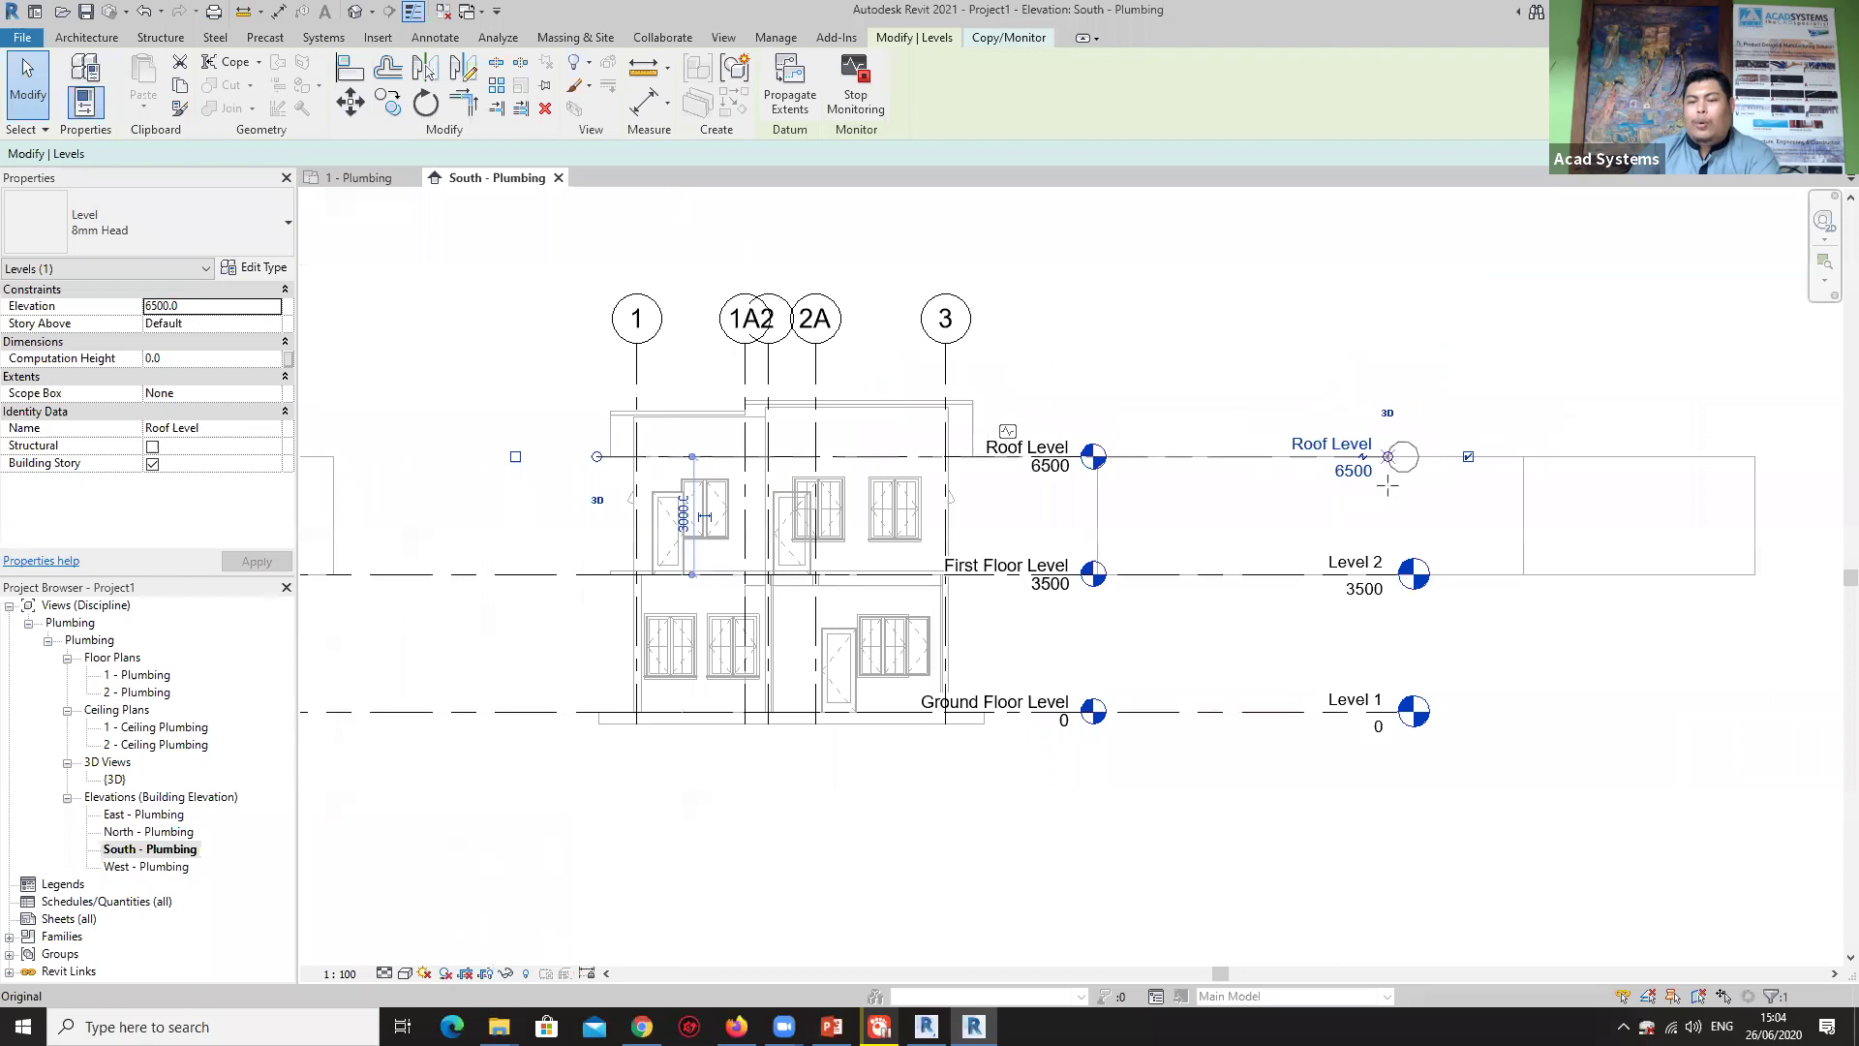
{"action": "scroll", "coordinate": [1443, 484], "scroll_direction": "up", "scroll_amount": 2}
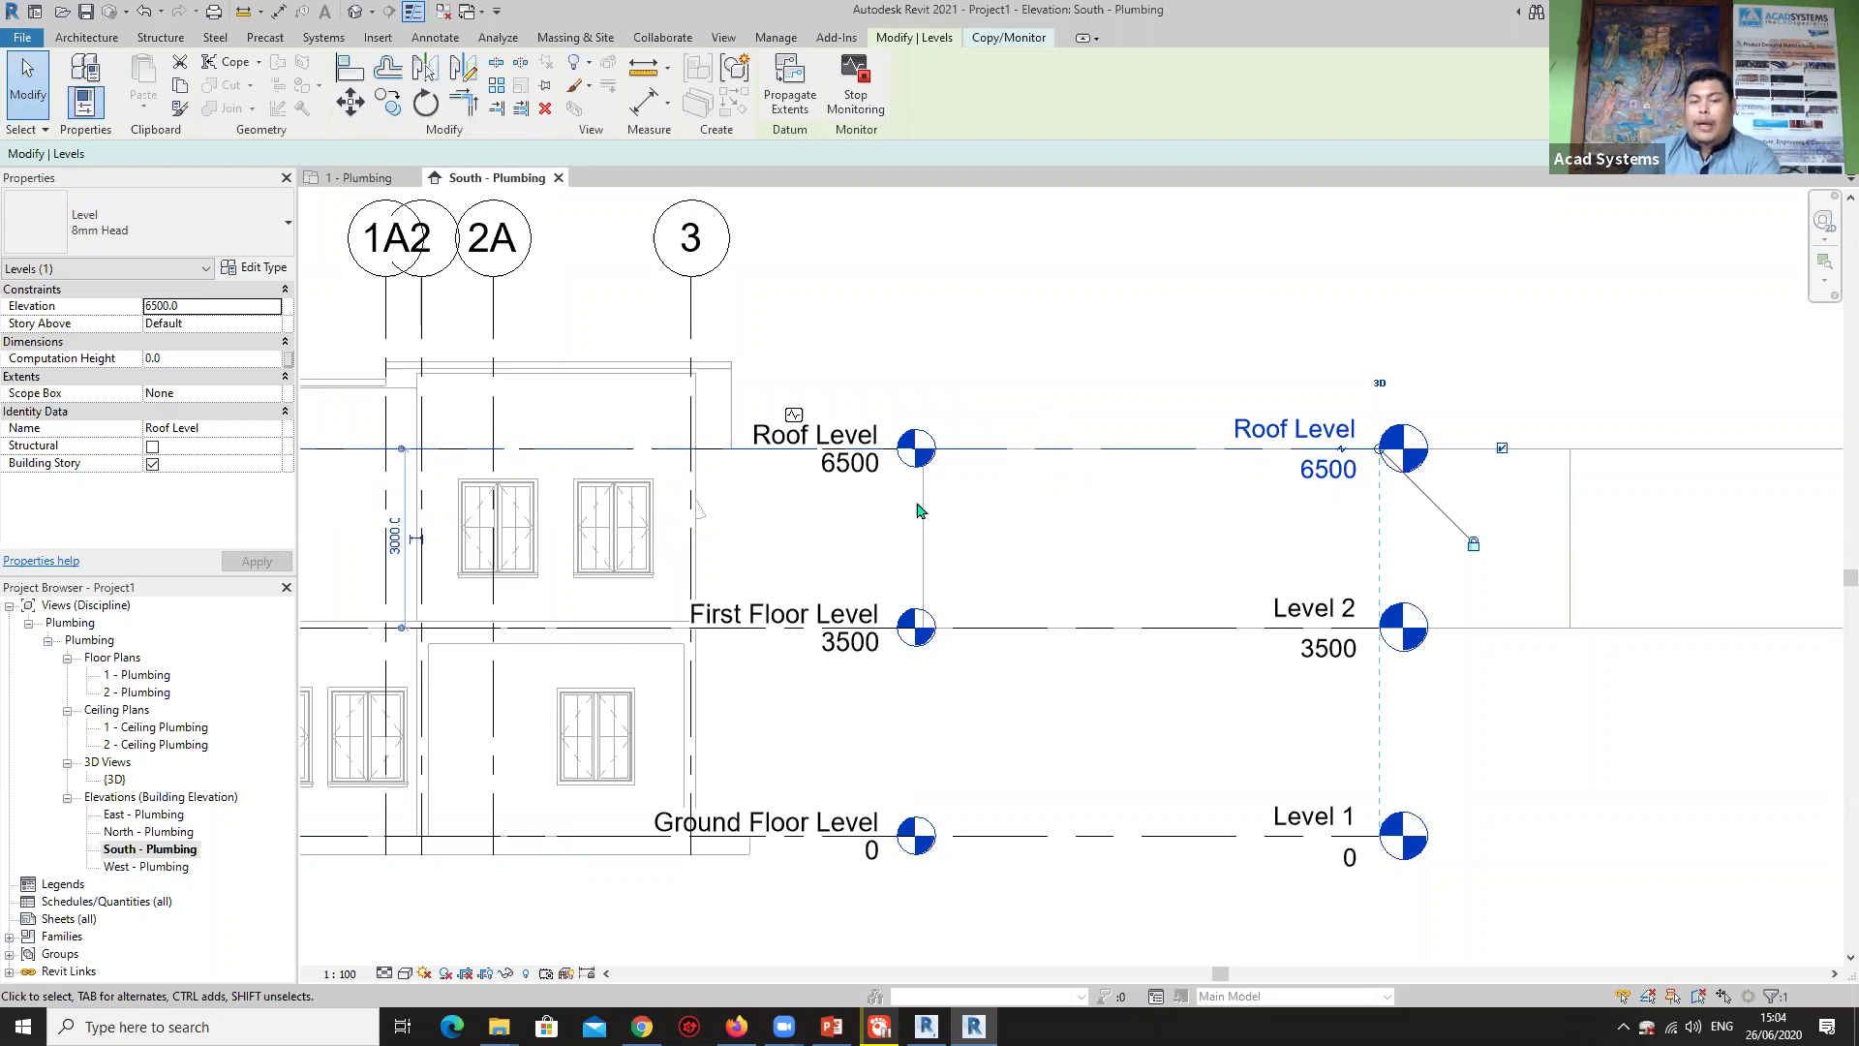
{"action": "left_click", "coordinate": [1059, 459]}
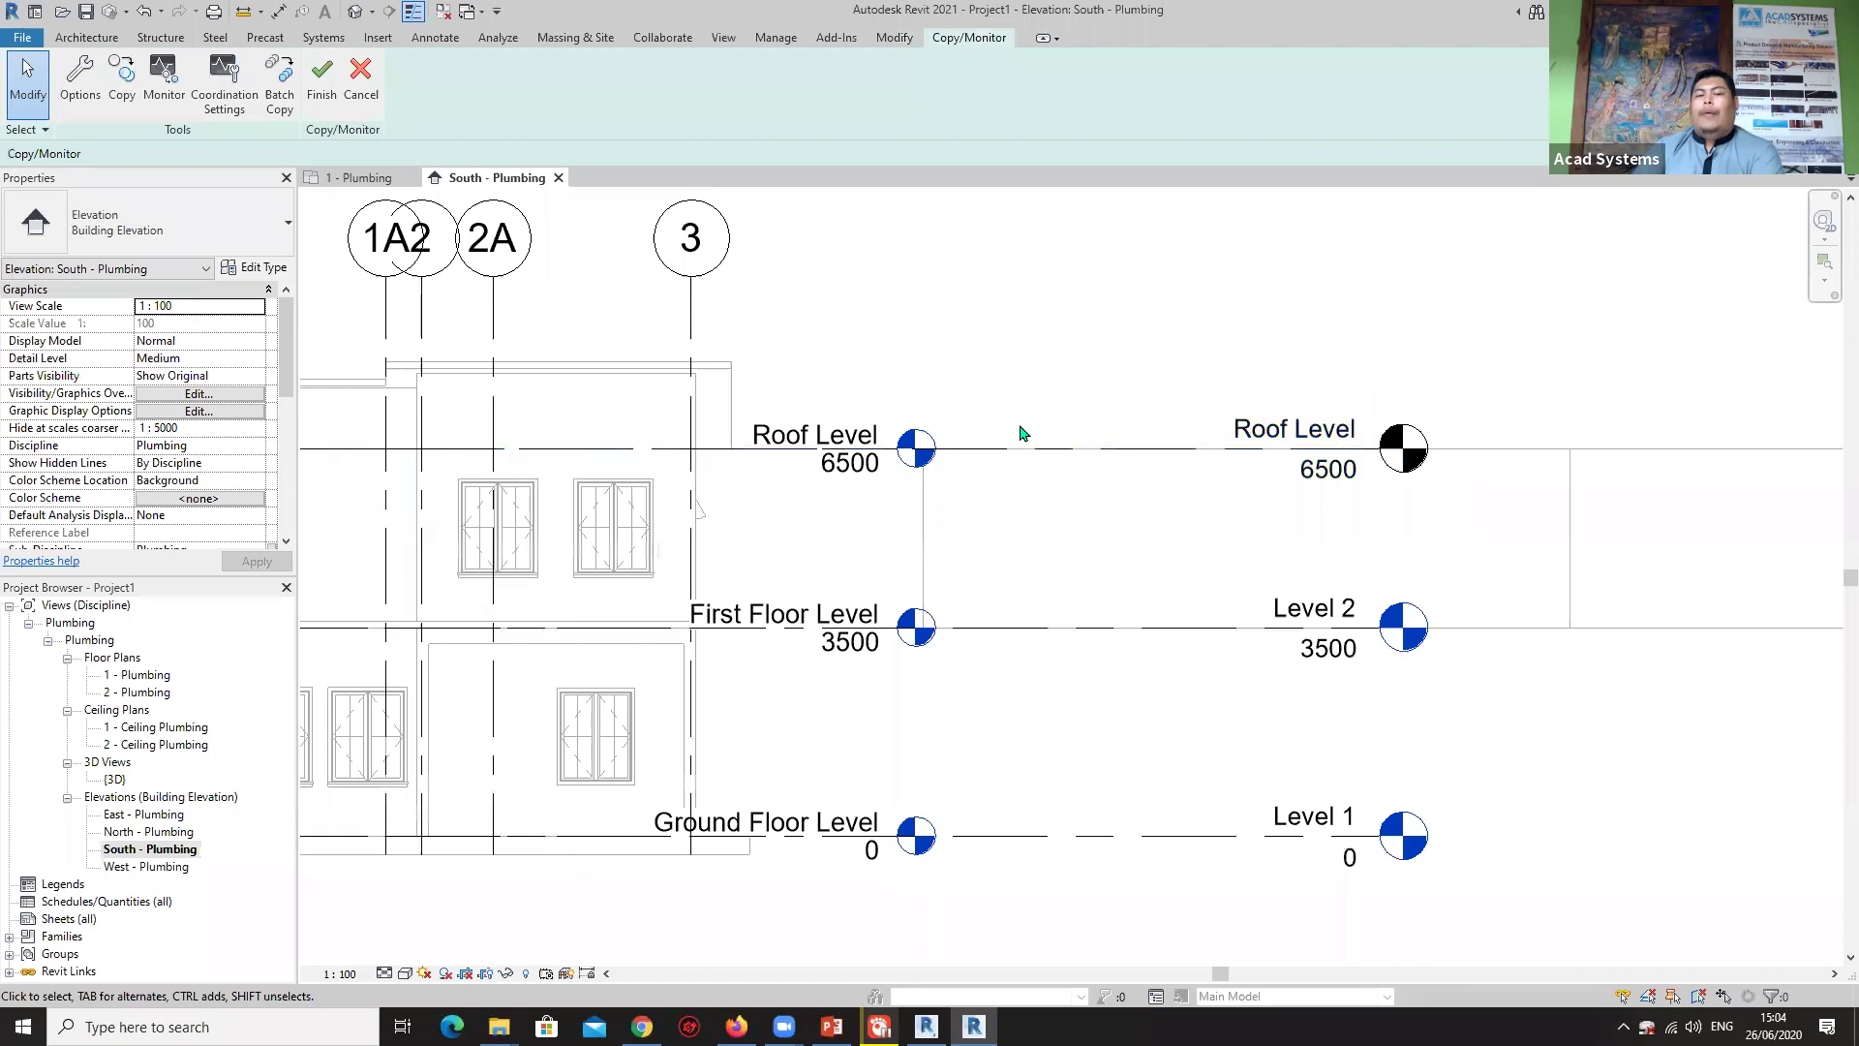
{"action": "left_click", "coordinate": [1086, 449]}
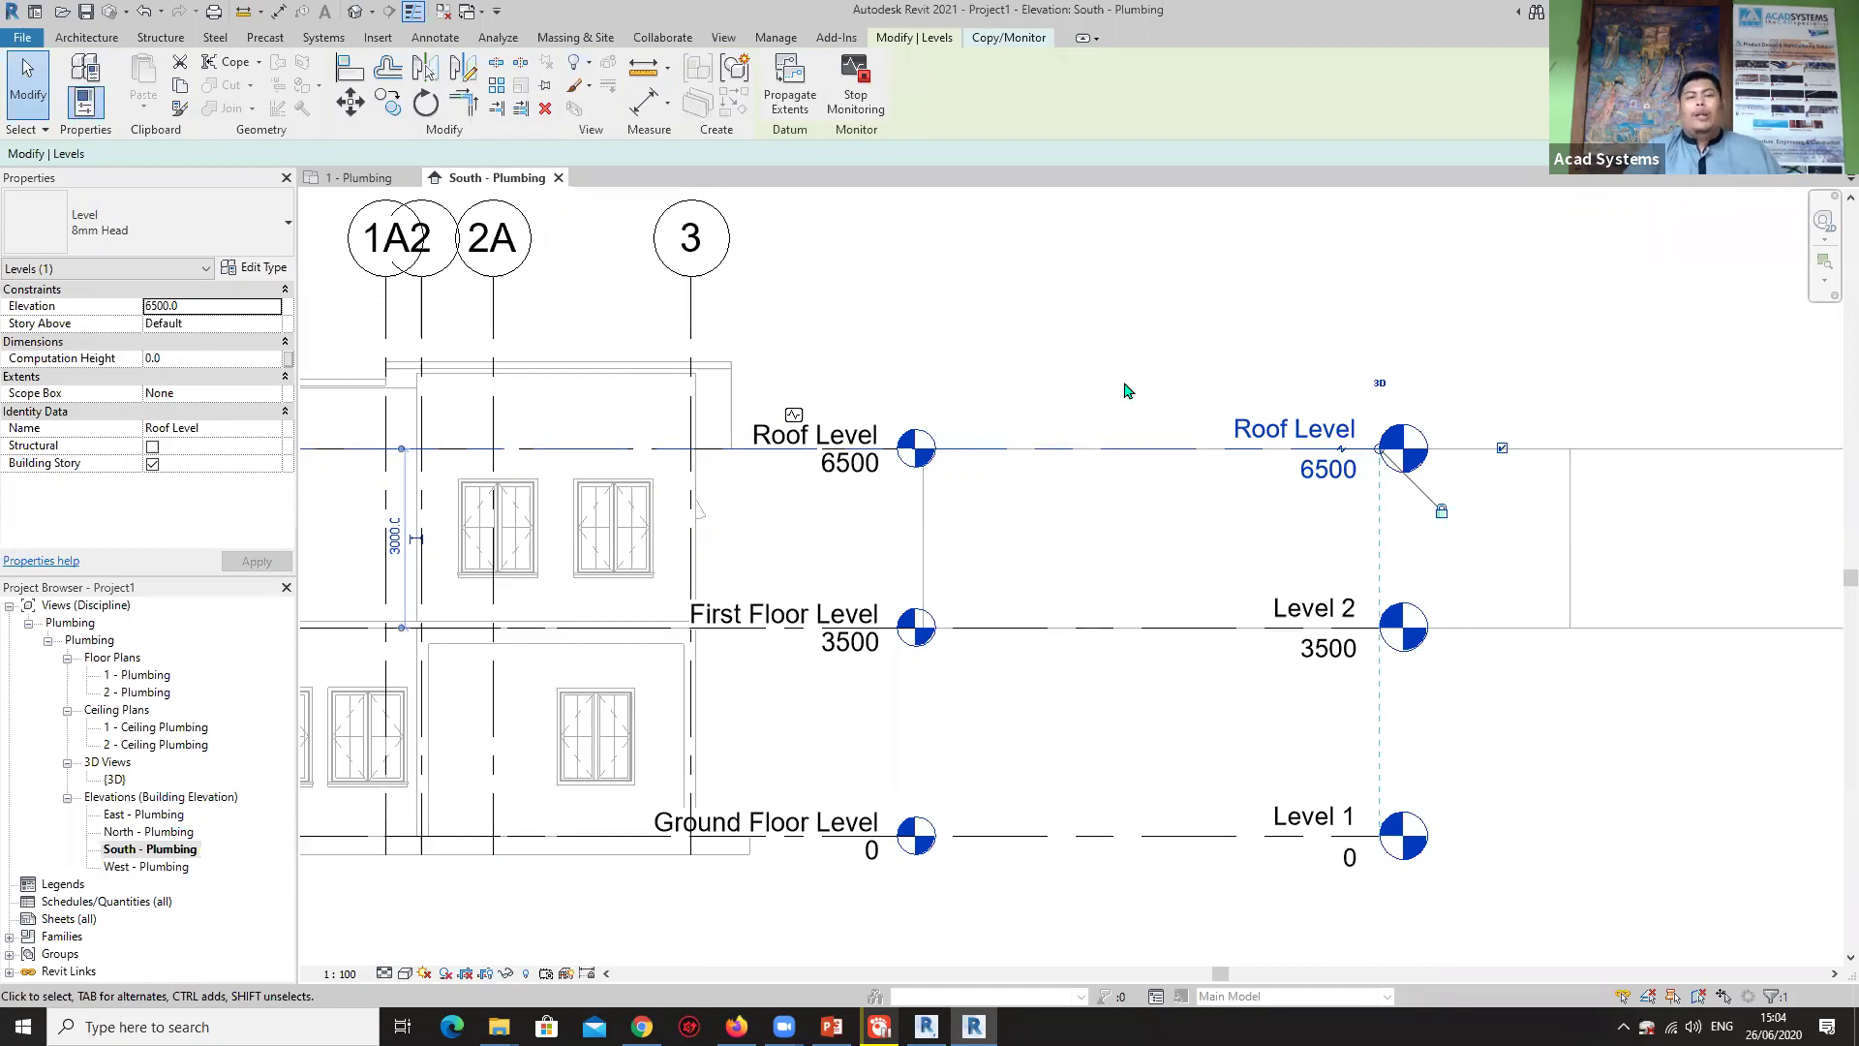
{"action": "scroll", "coordinate": [1092, 385], "scroll_direction": "down", "scroll_amount": 2}
{"action": "scroll", "coordinate": [1085, 373], "scroll_direction": "up", "scroll_amount": 1}
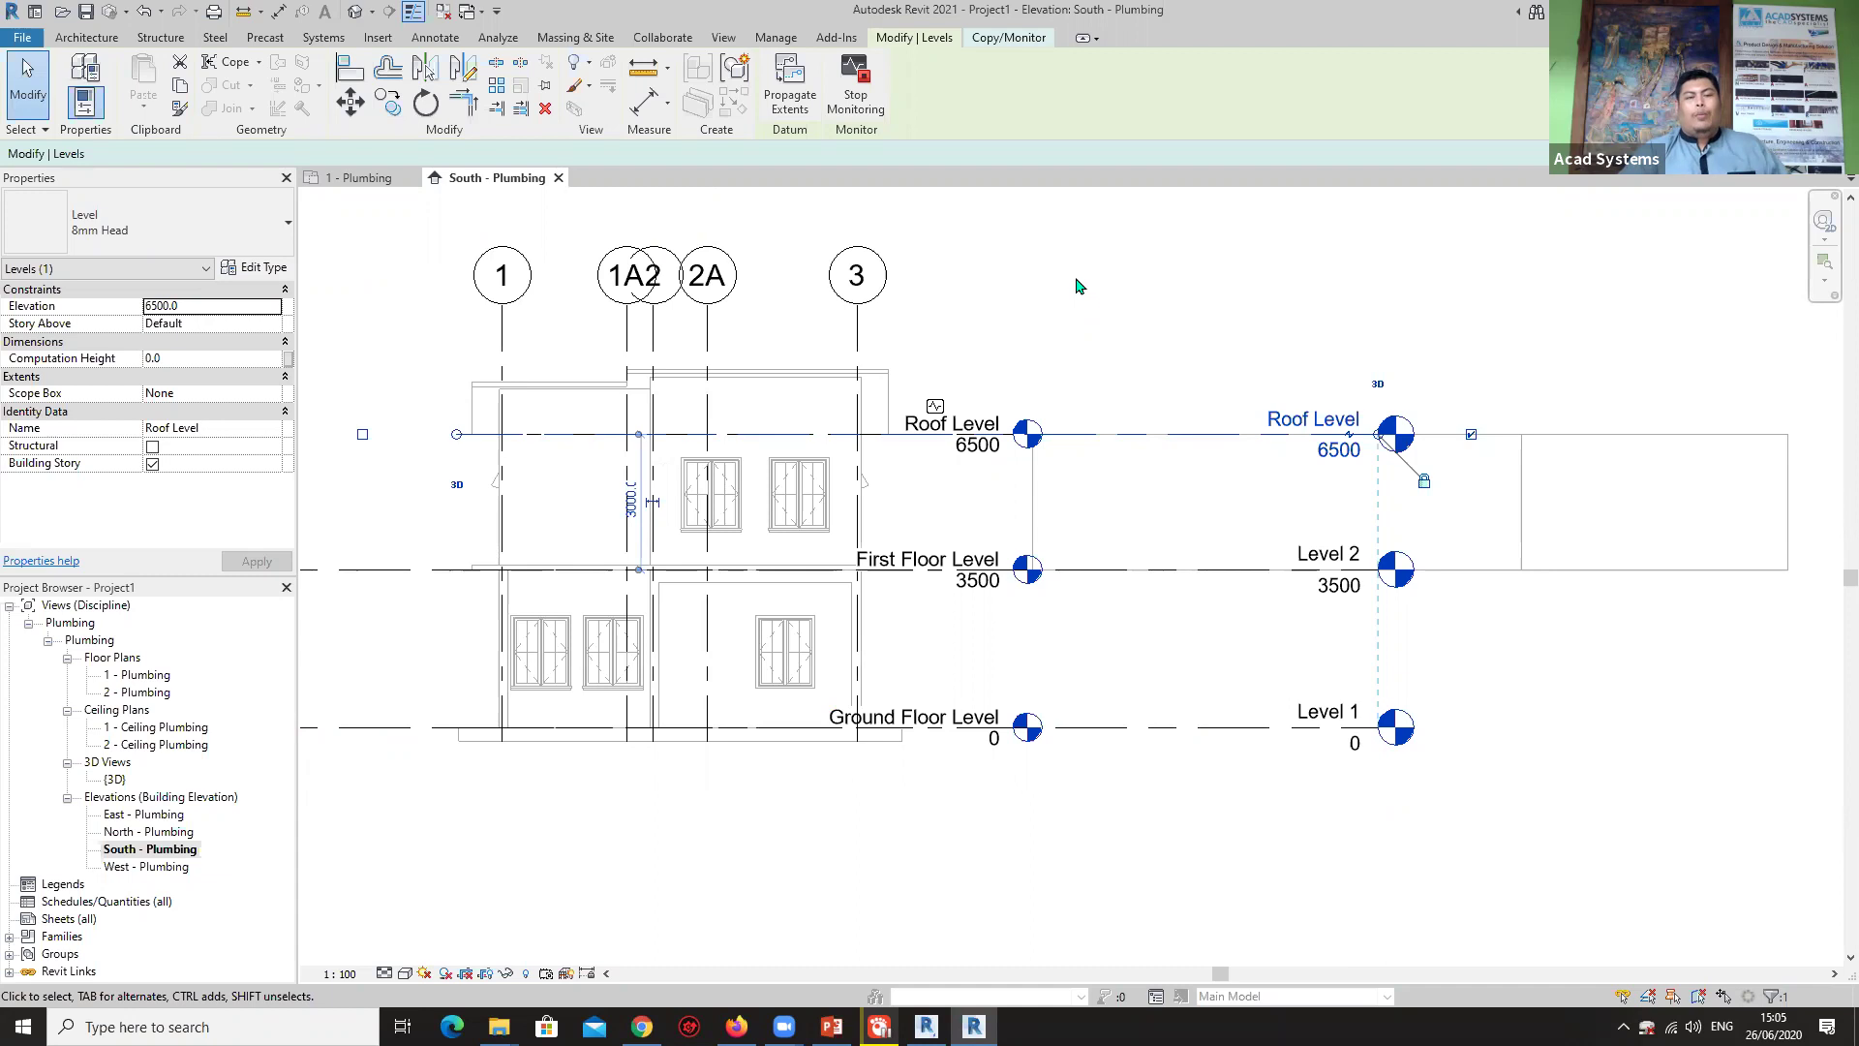
{"action": "left_click", "coordinate": [956, 336]}
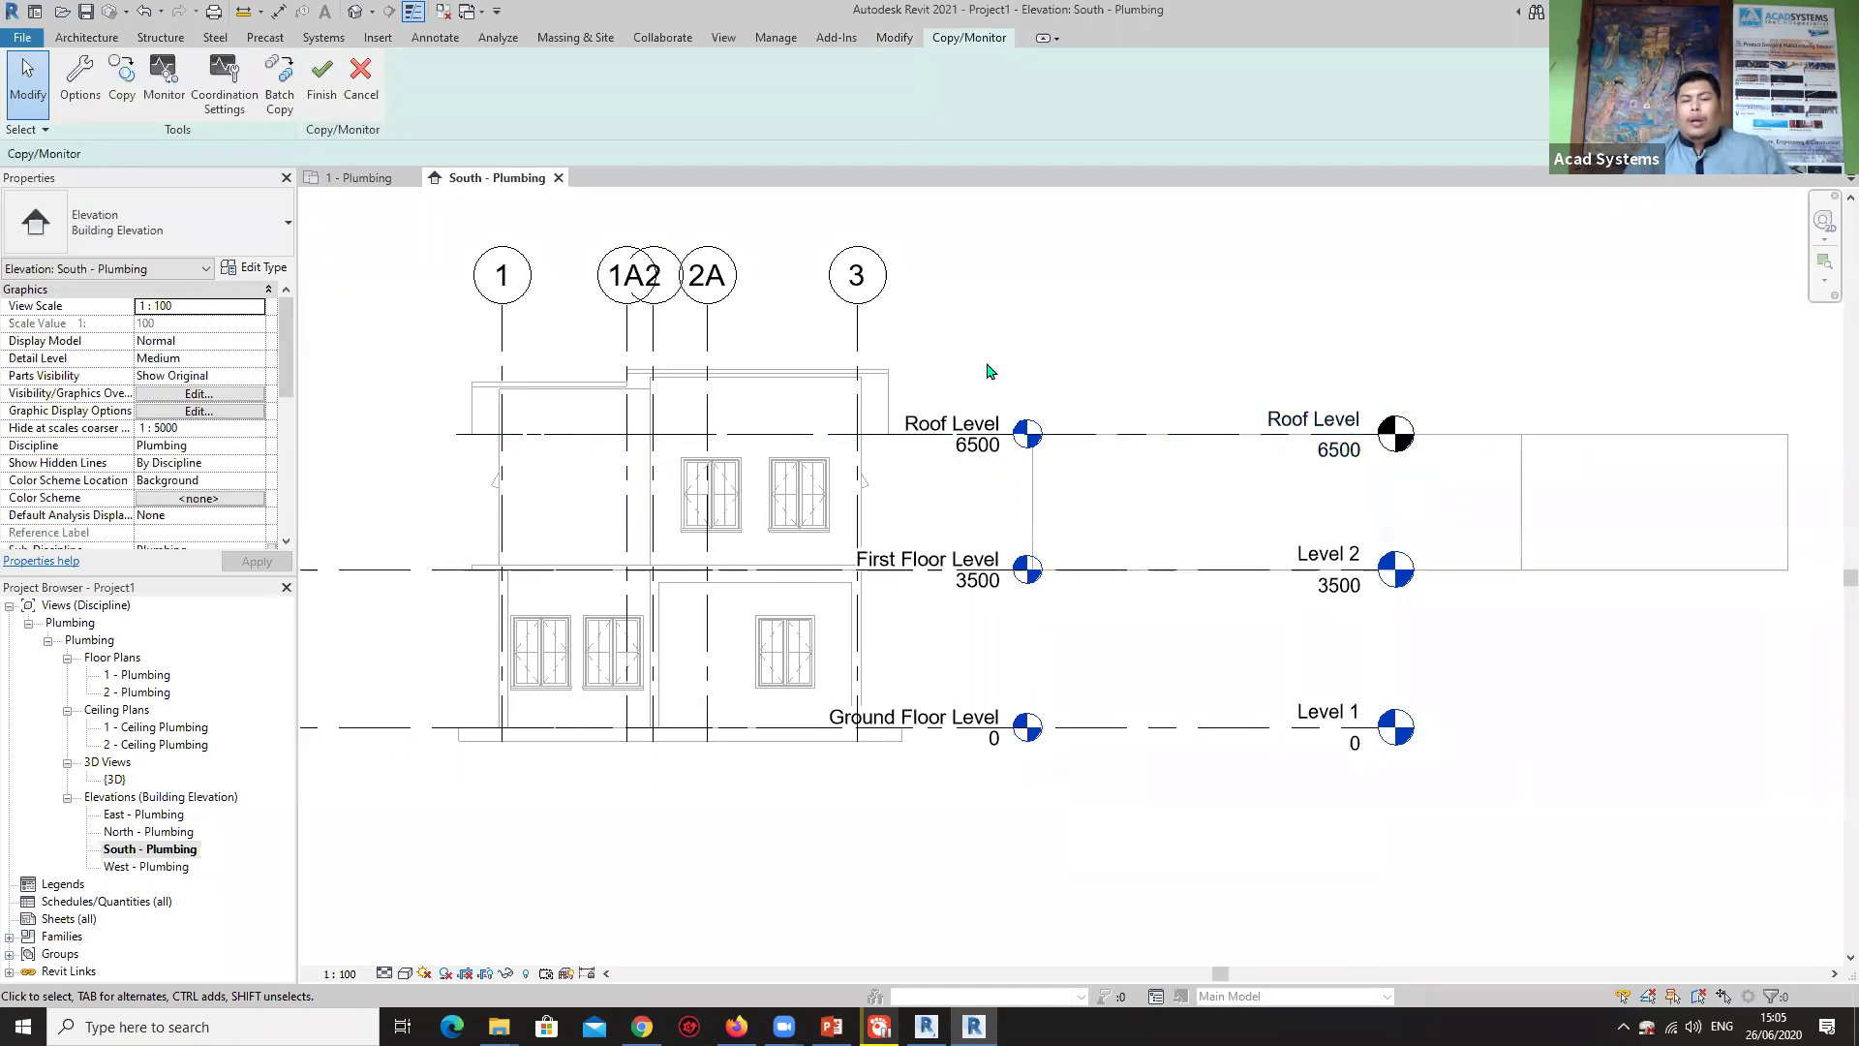
{"action": "left_click", "coordinate": [1169, 435]}
{"action": "left_click", "coordinate": [1169, 368]}
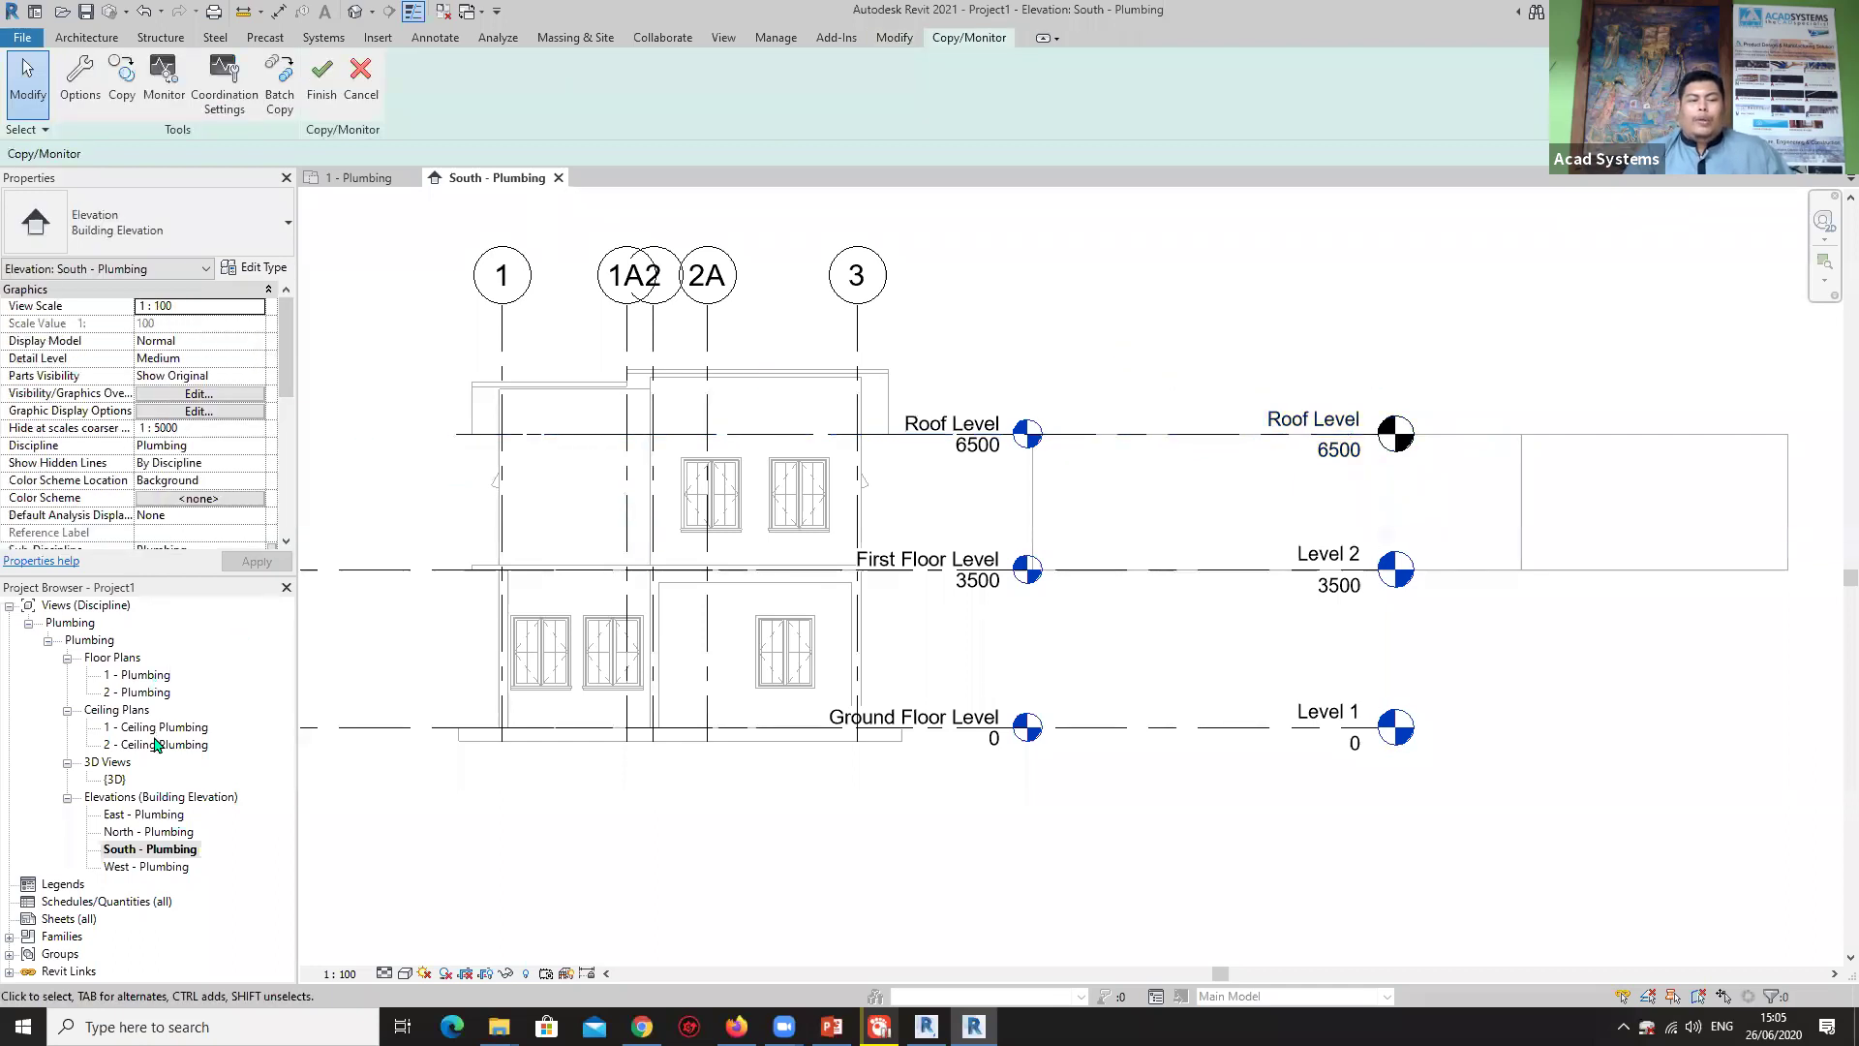
On the 1 - Plumbing plan, copy and monitor the linked walls at grid A, grid D and the right side.
{"action": "double_click", "coordinate": [145, 678]}
{"action": "scroll", "coordinate": [934, 542], "scroll_direction": "up", "scroll_amount": 3}
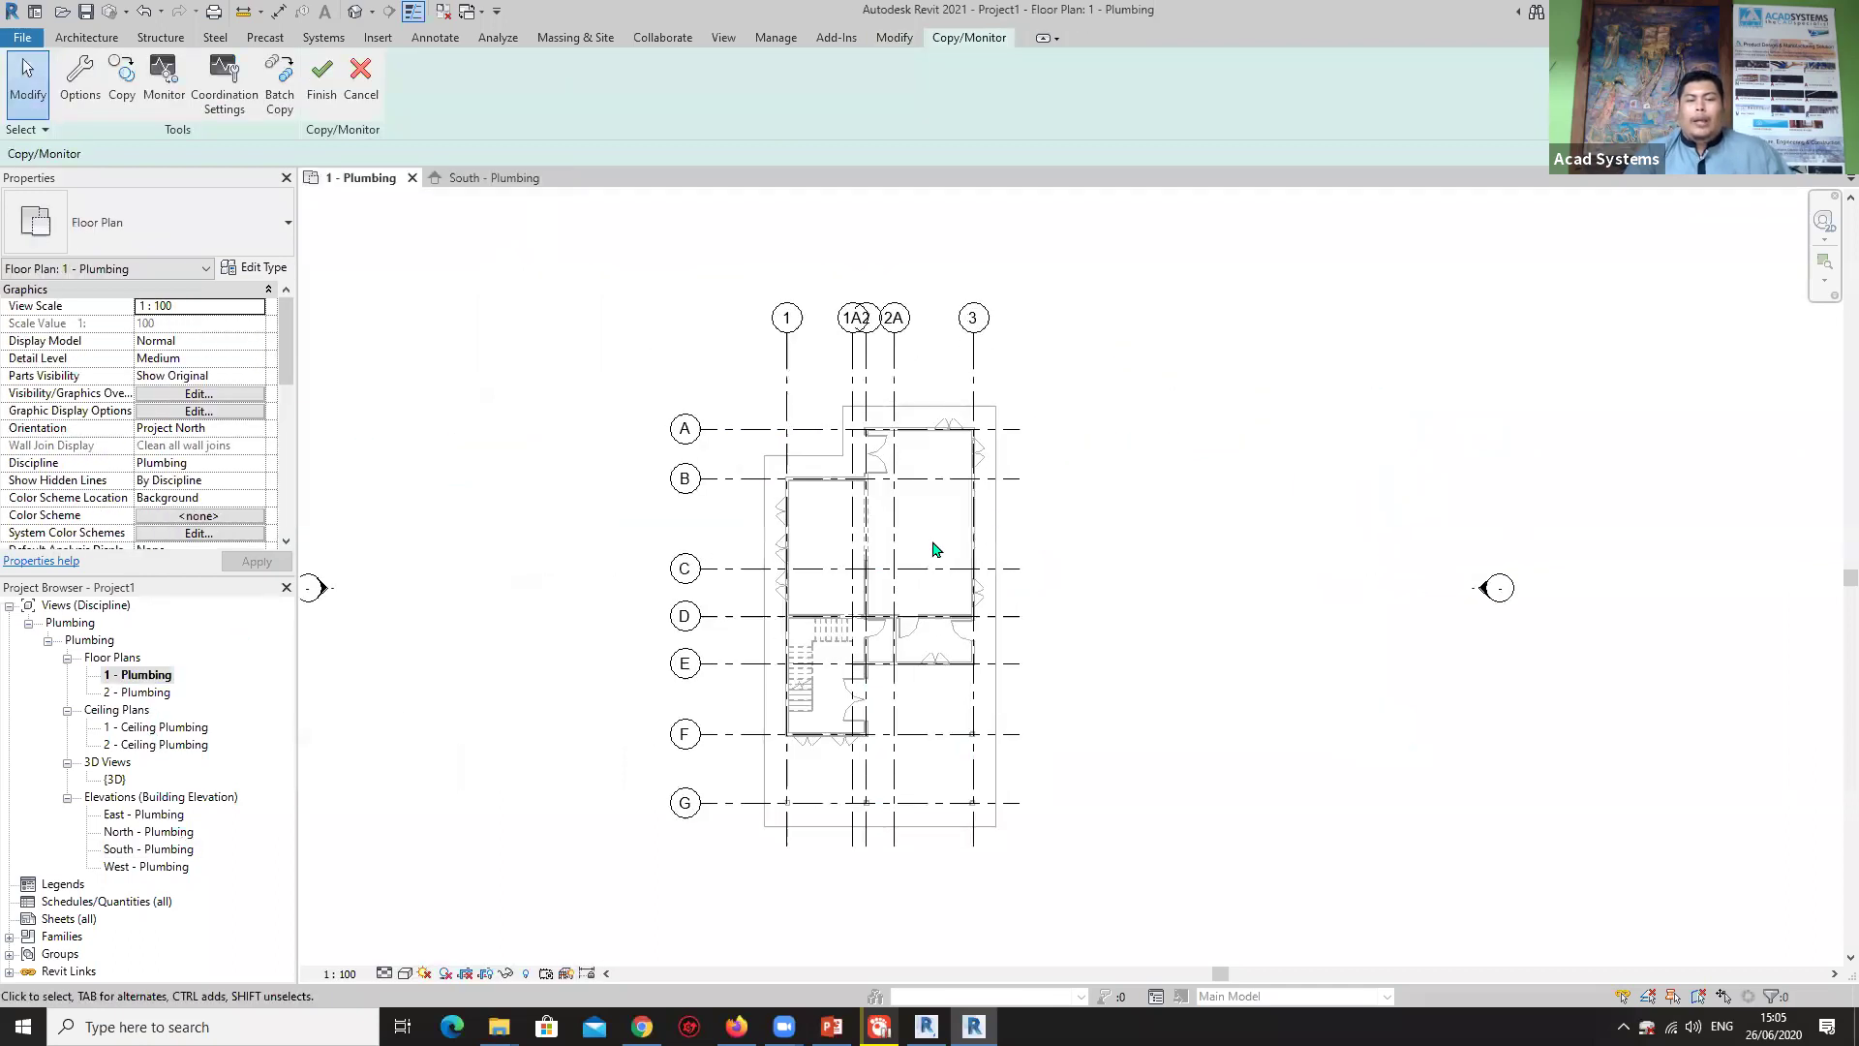
{"action": "scroll", "coordinate": [875, 439], "scroll_direction": "up", "scroll_amount": 2}
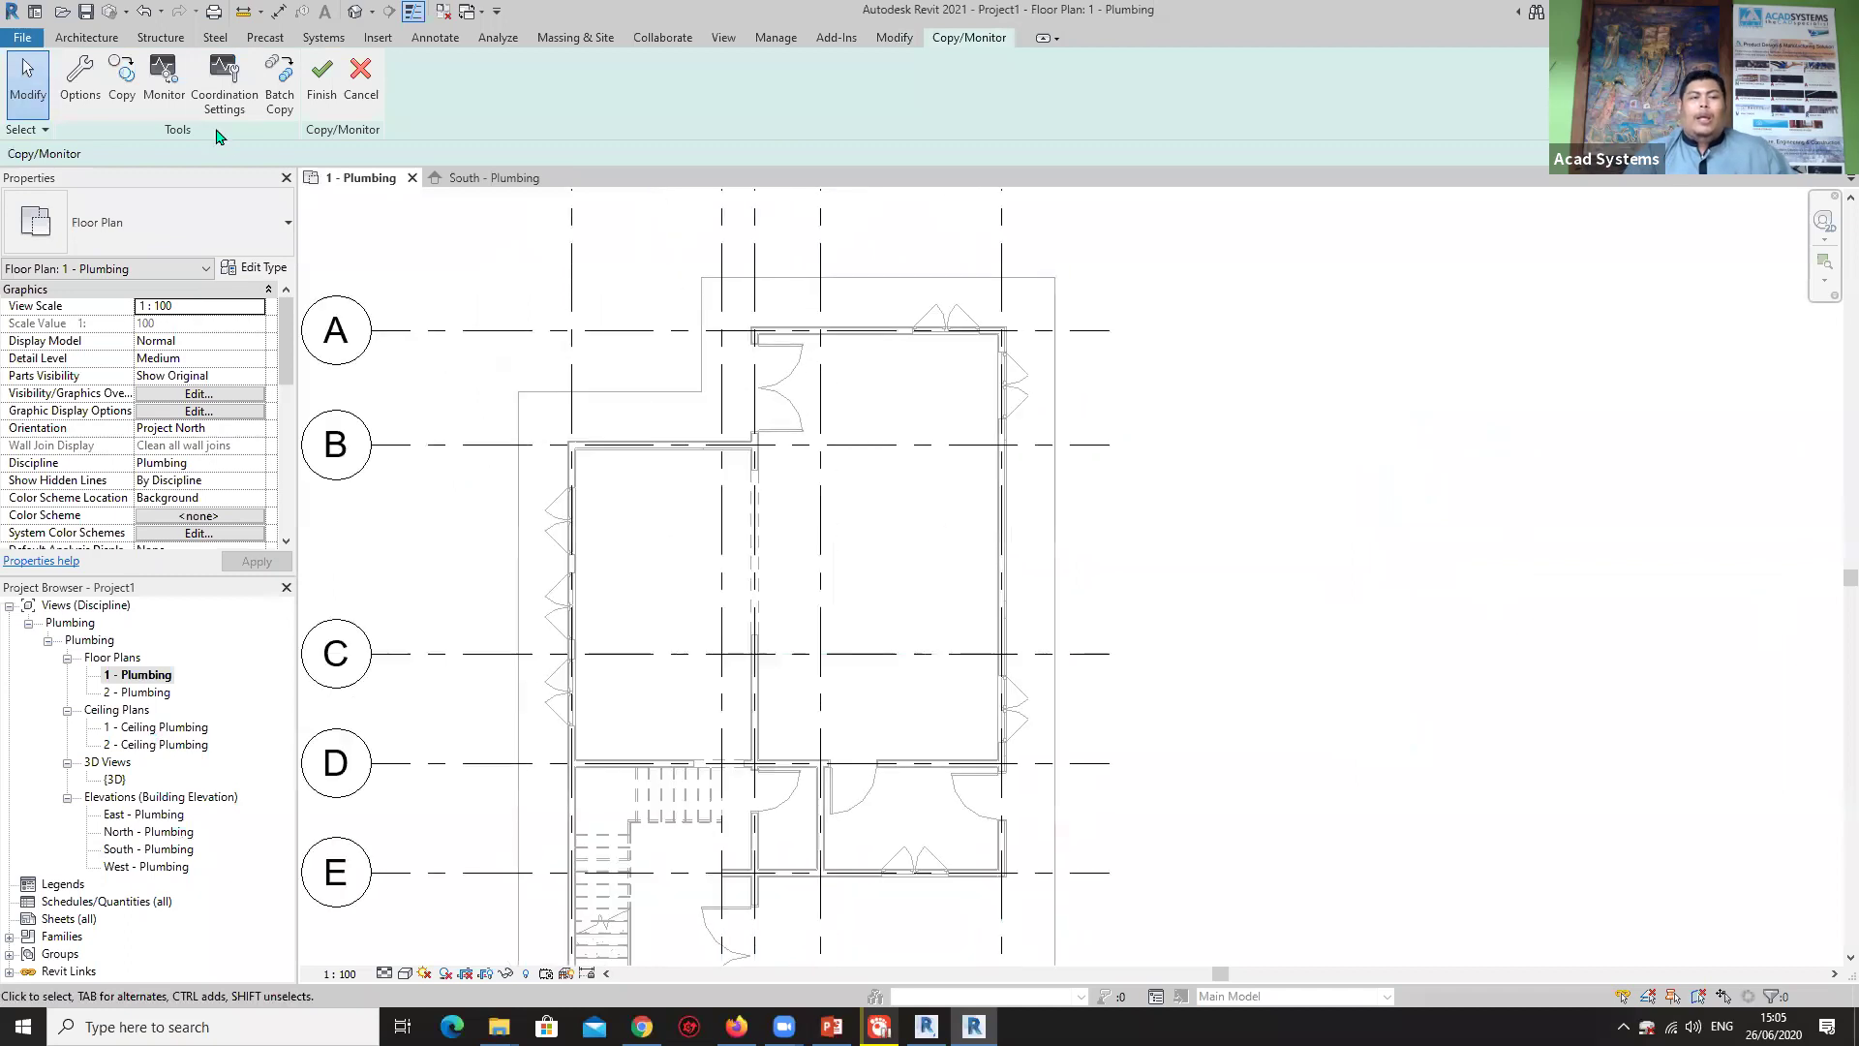
{"action": "left_click", "coordinate": [121, 82]}
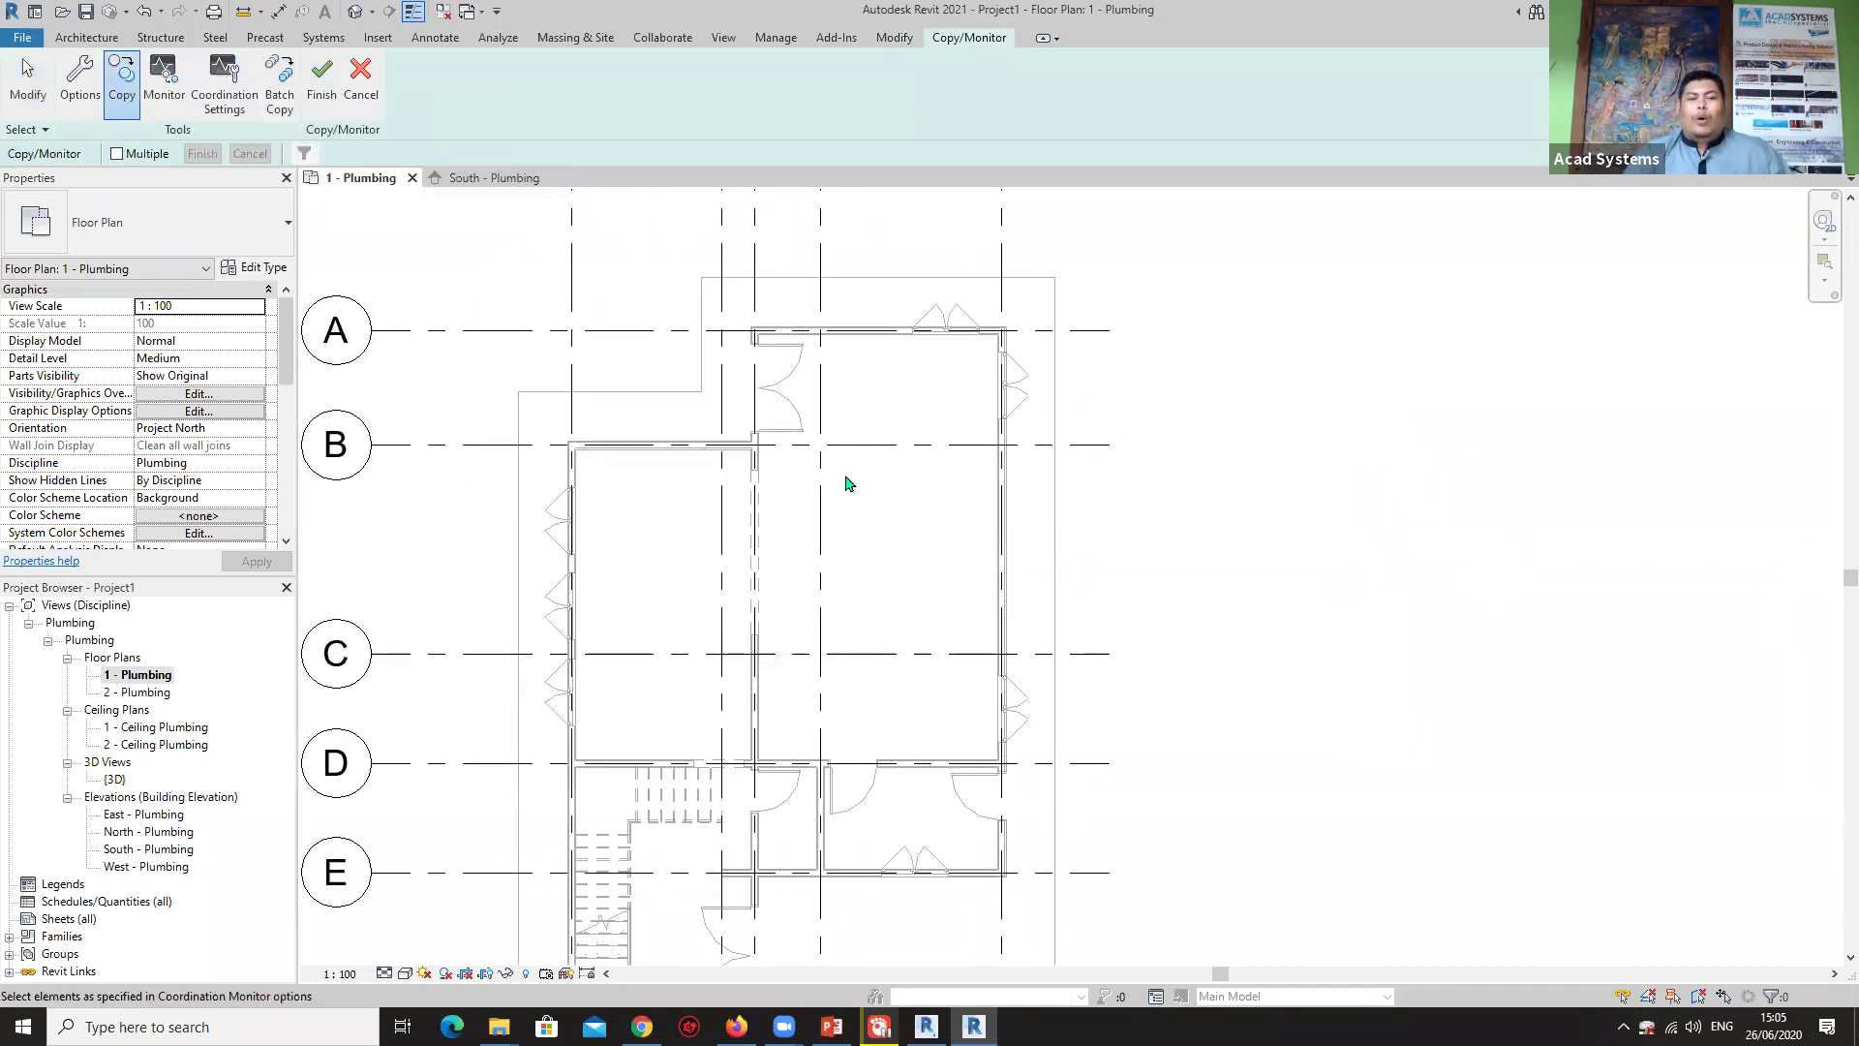
{"action": "left_click", "coordinate": [884, 334]}
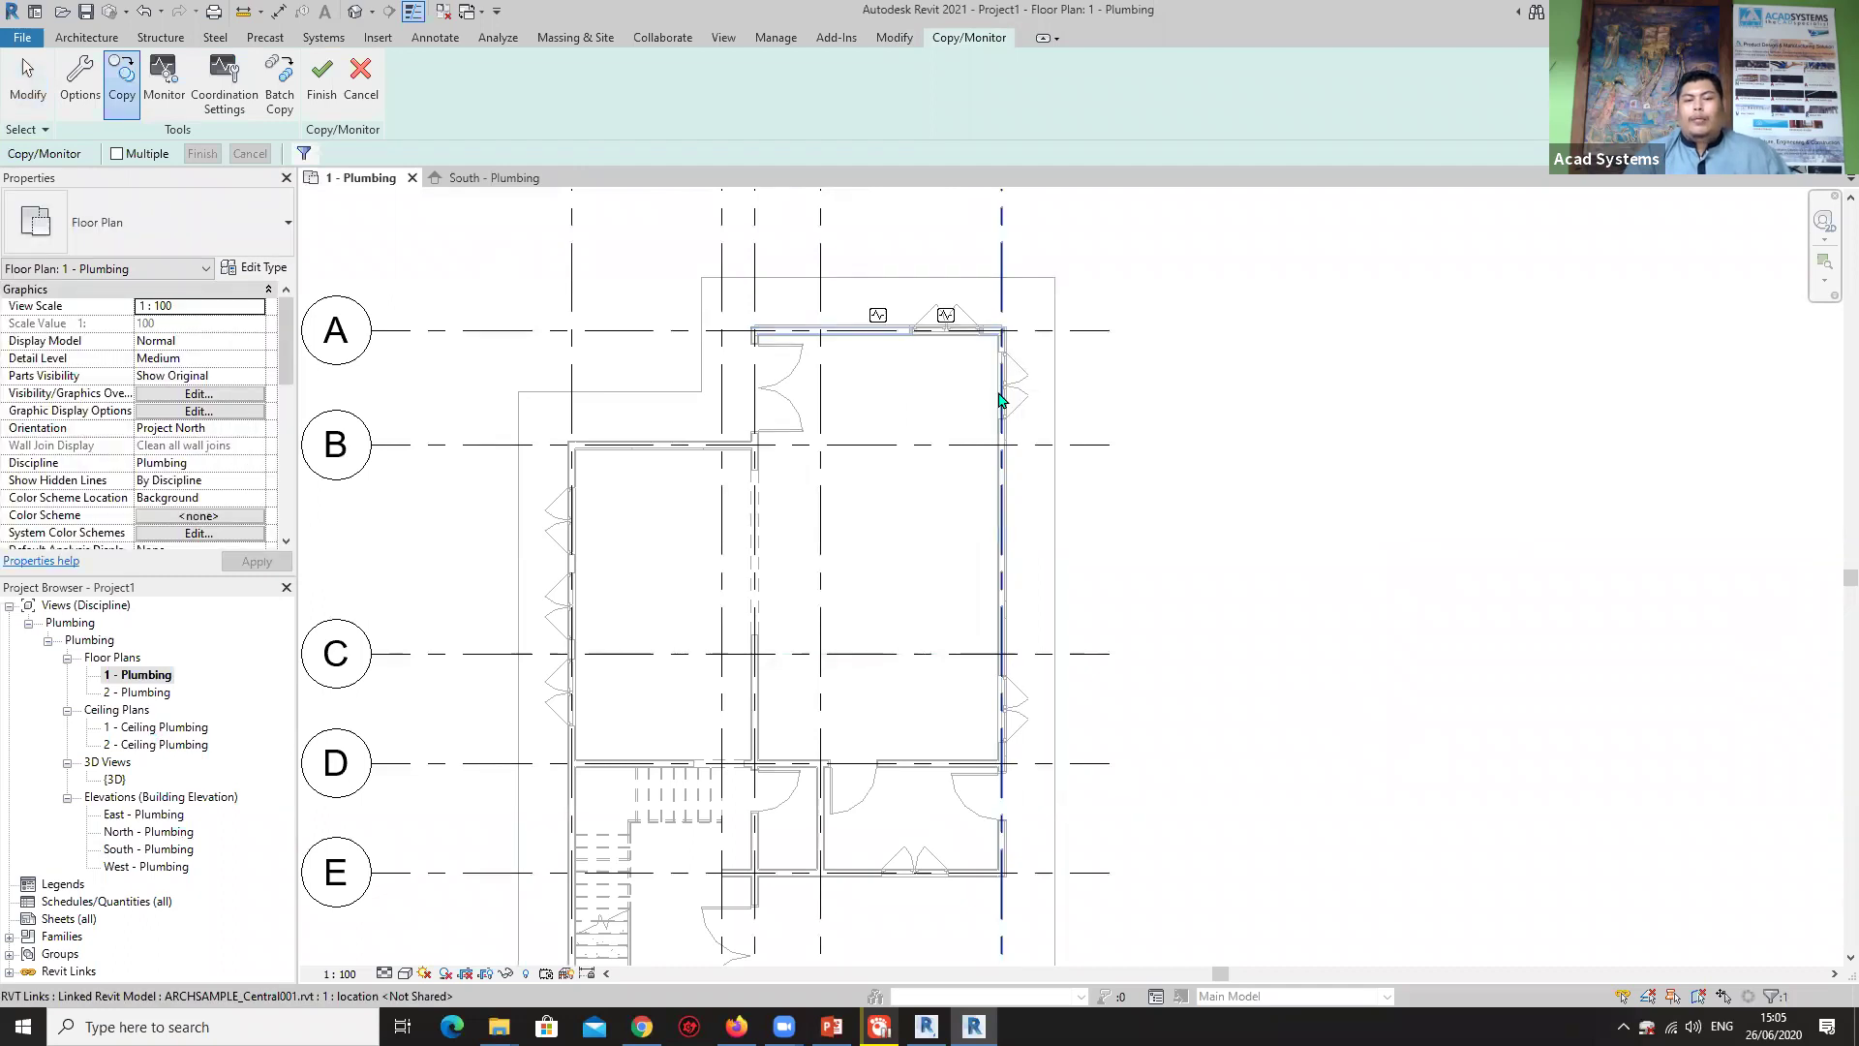
{"action": "left_click", "coordinate": [1007, 397]}
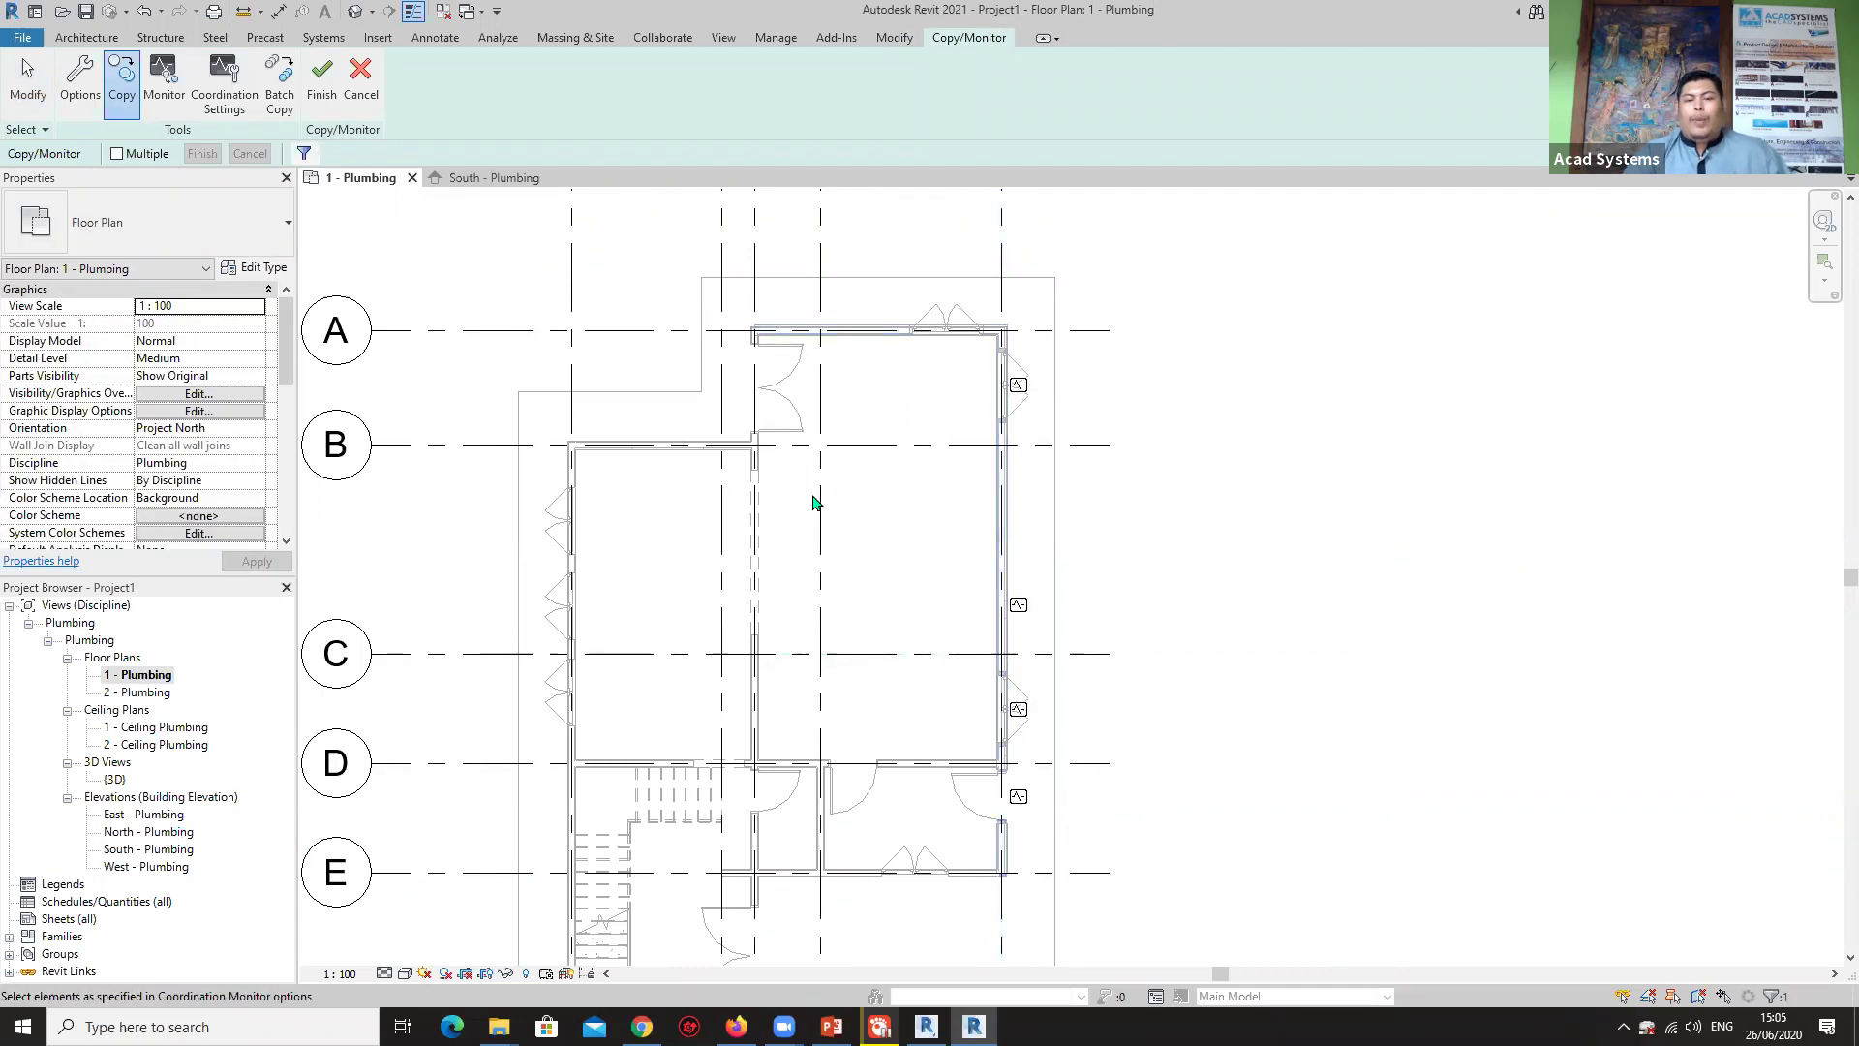
{"action": "left_click", "coordinate": [925, 762]}
{"action": "scroll", "coordinate": [883, 774], "scroll_direction": "up", "scroll_amount": 2}
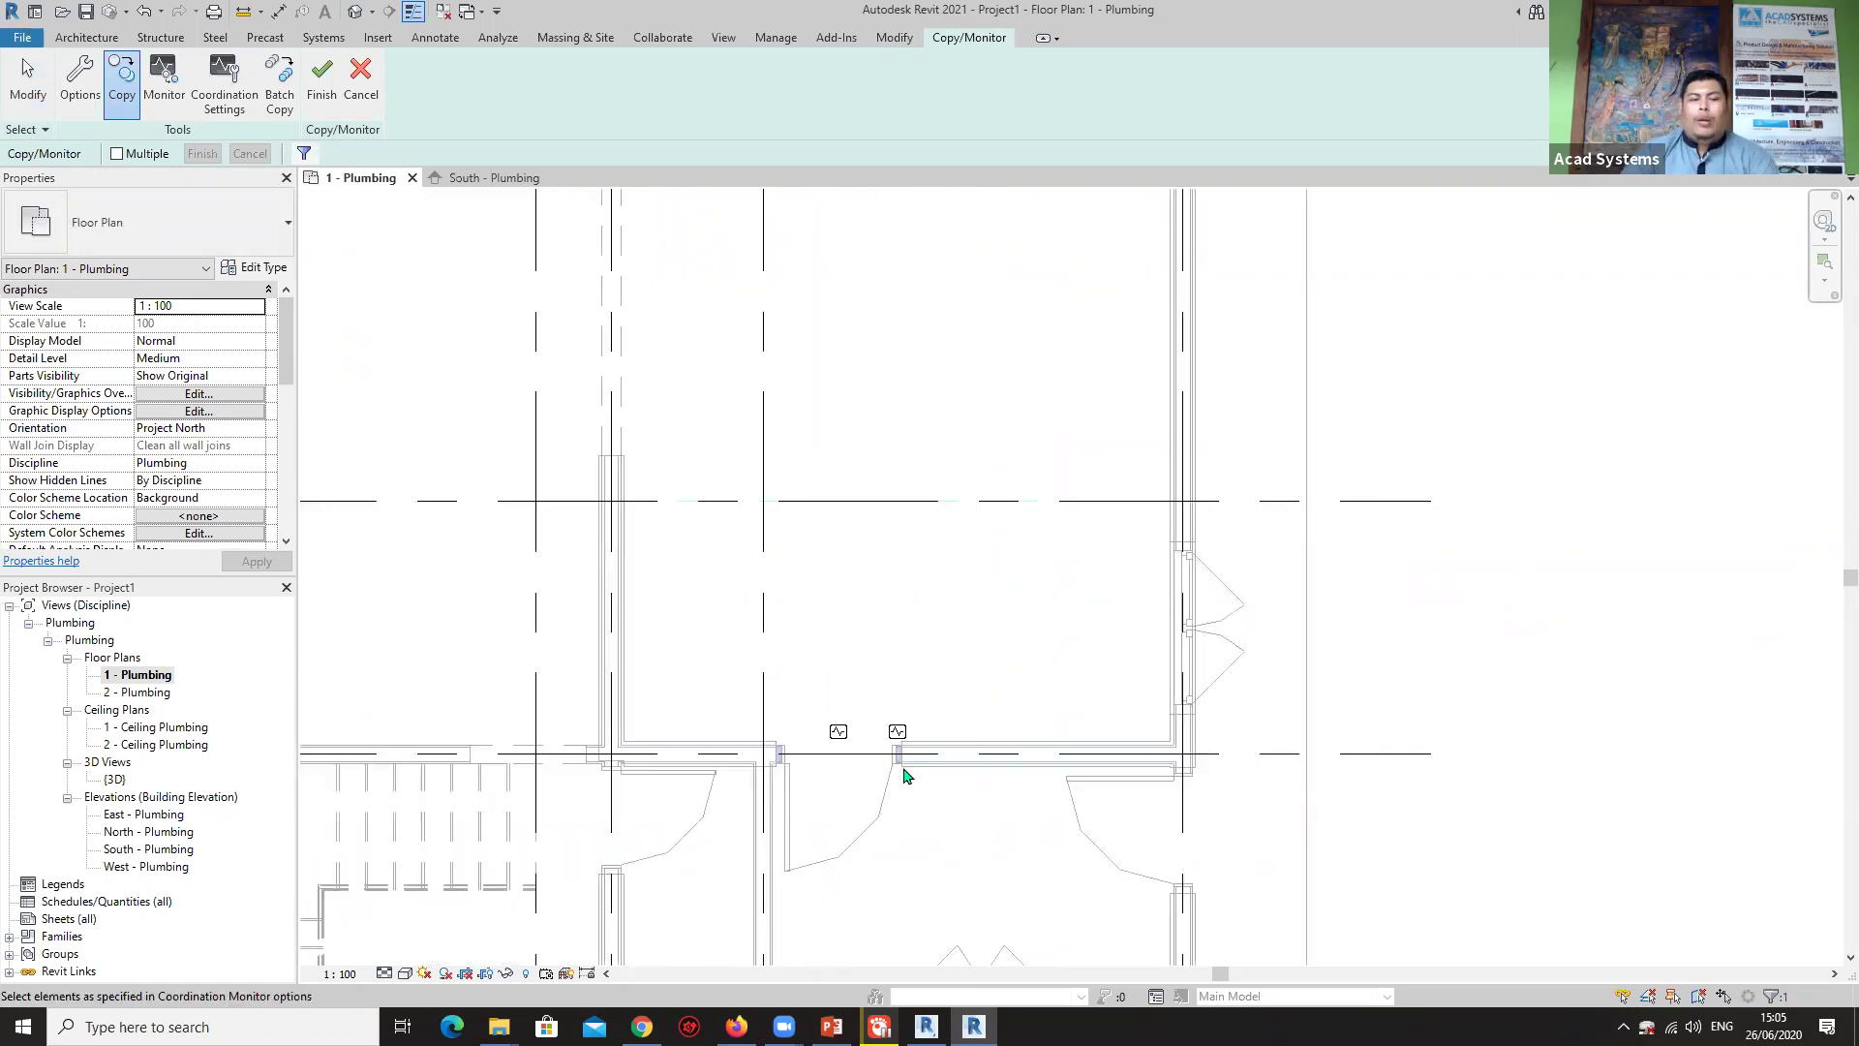
{"action": "left_click", "coordinate": [321, 82]}
Review the monitored walls and clear the selection.
{"action": "scroll", "coordinate": [883, 736], "scroll_direction": "up", "scroll_amount": 4}
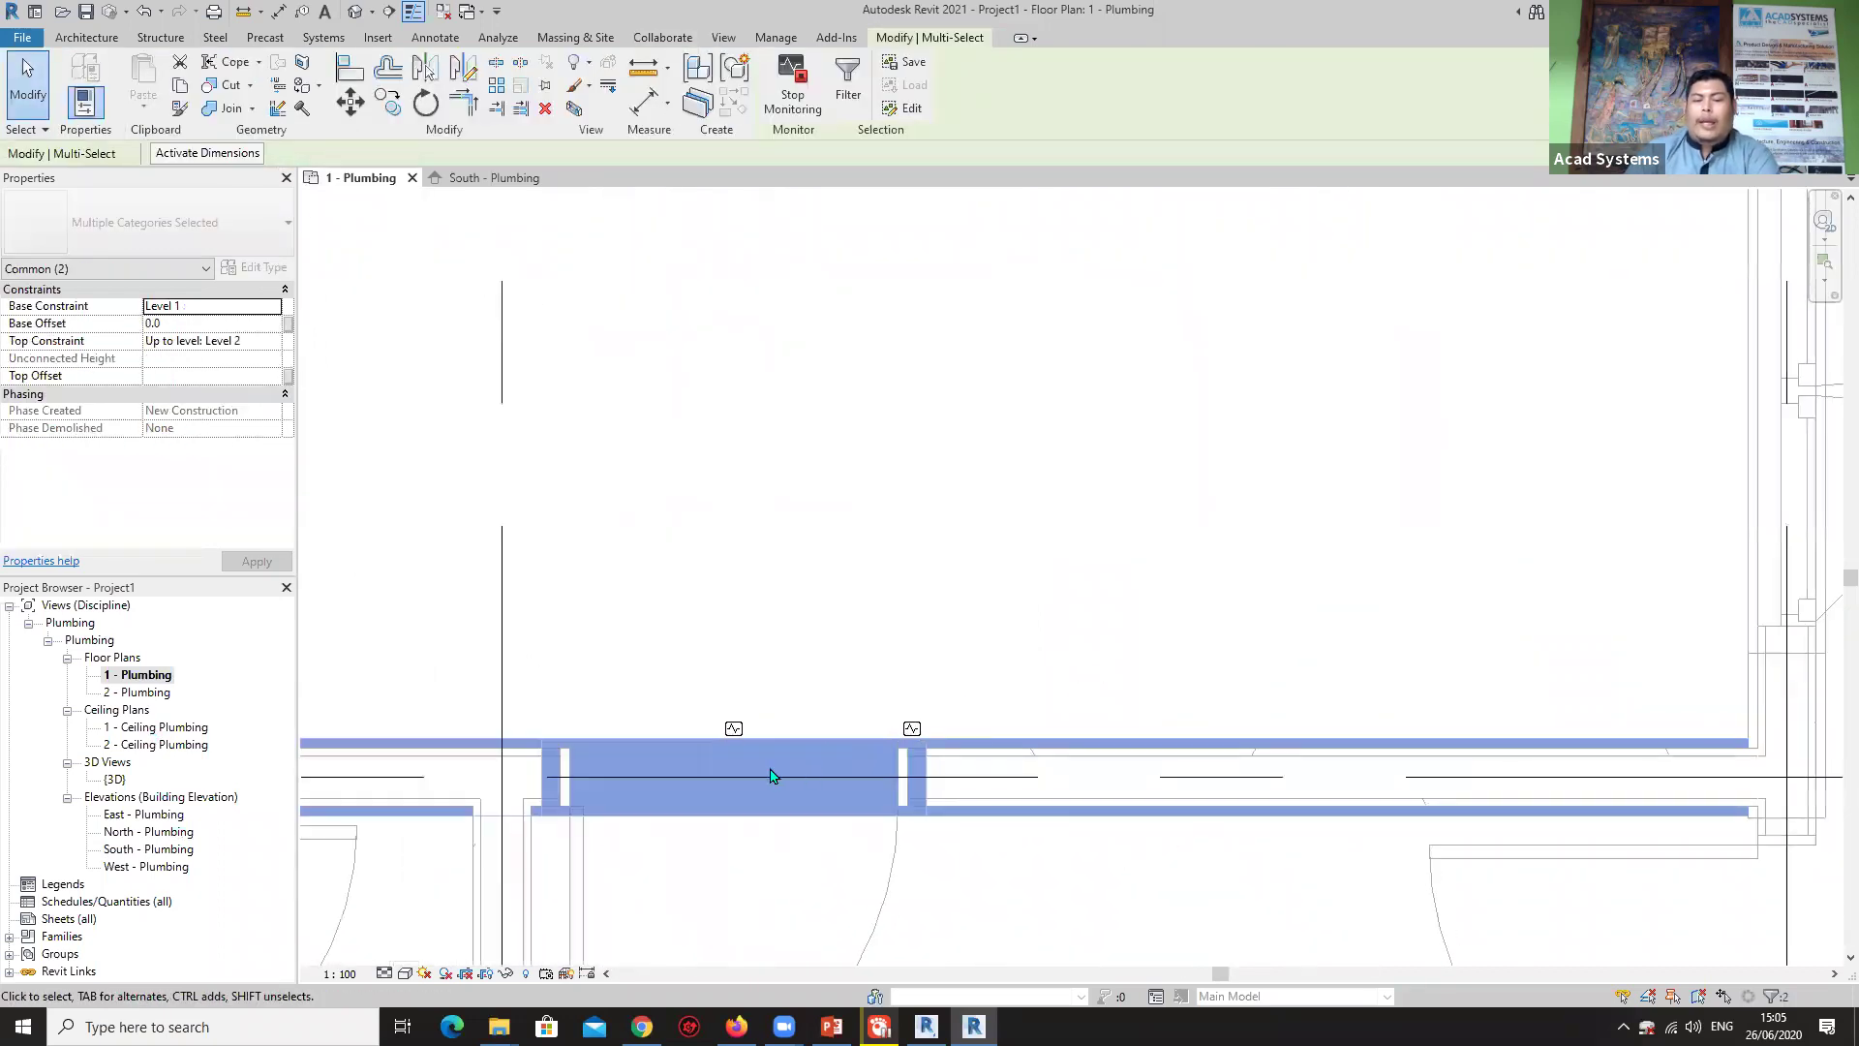
{"action": "scroll", "coordinate": [788, 765], "scroll_direction": "down", "scroll_amount": 2}
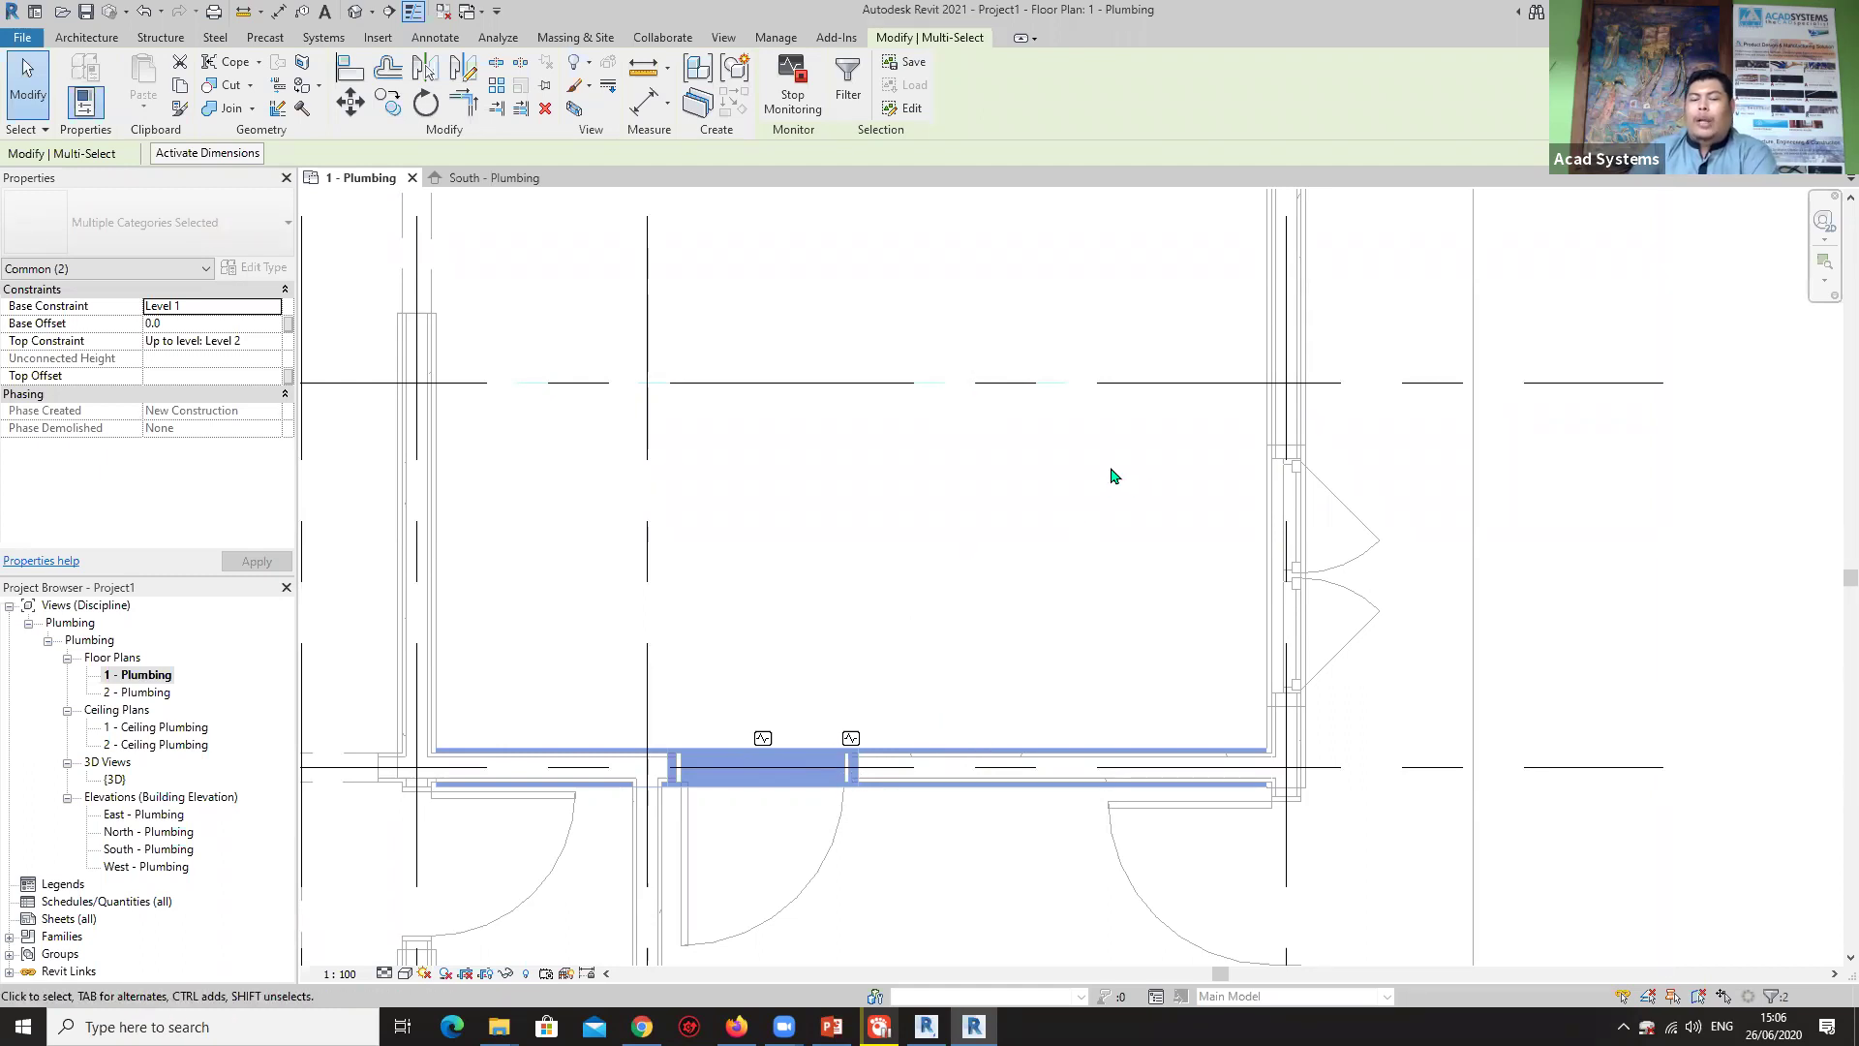
{"action": "scroll", "coordinate": [1107, 474], "scroll_direction": "down", "scroll_amount": 4}
{"action": "scroll", "coordinate": [962, 556], "scroll_direction": "up", "scroll_amount": 4}
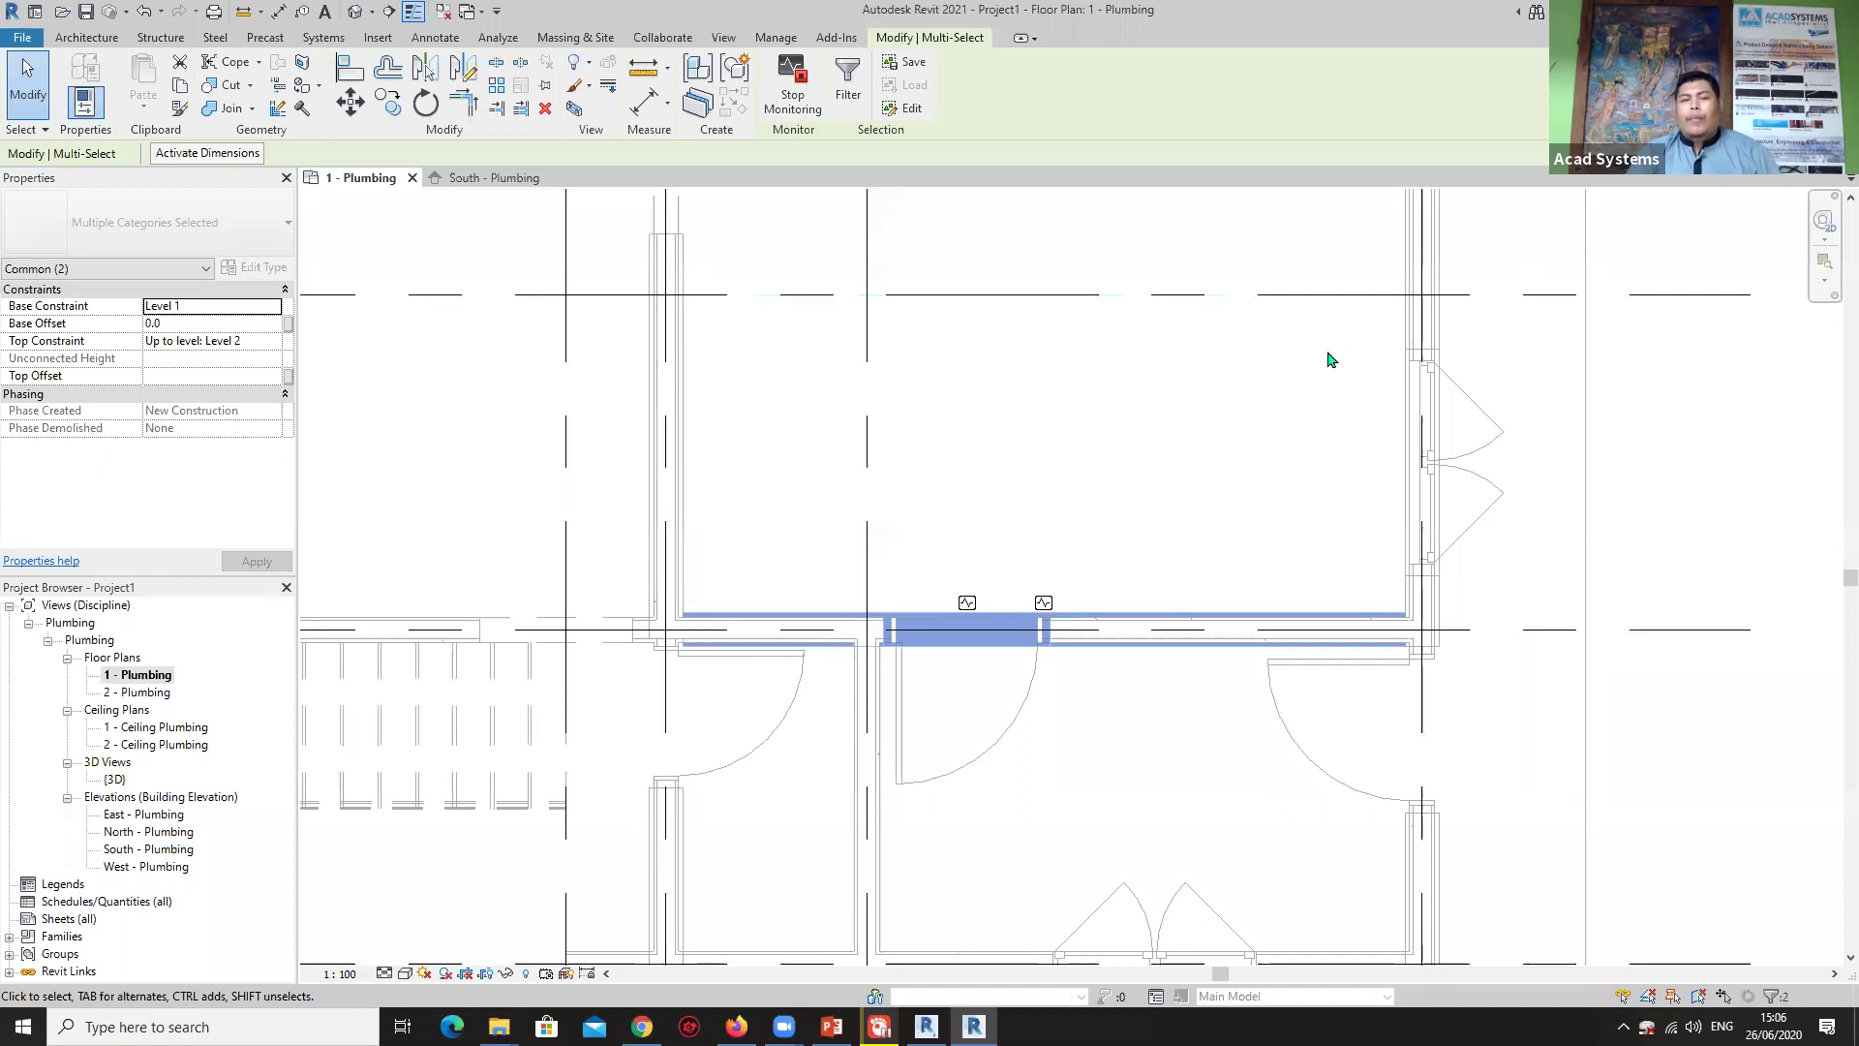
{"action": "key", "text": "Escape"}
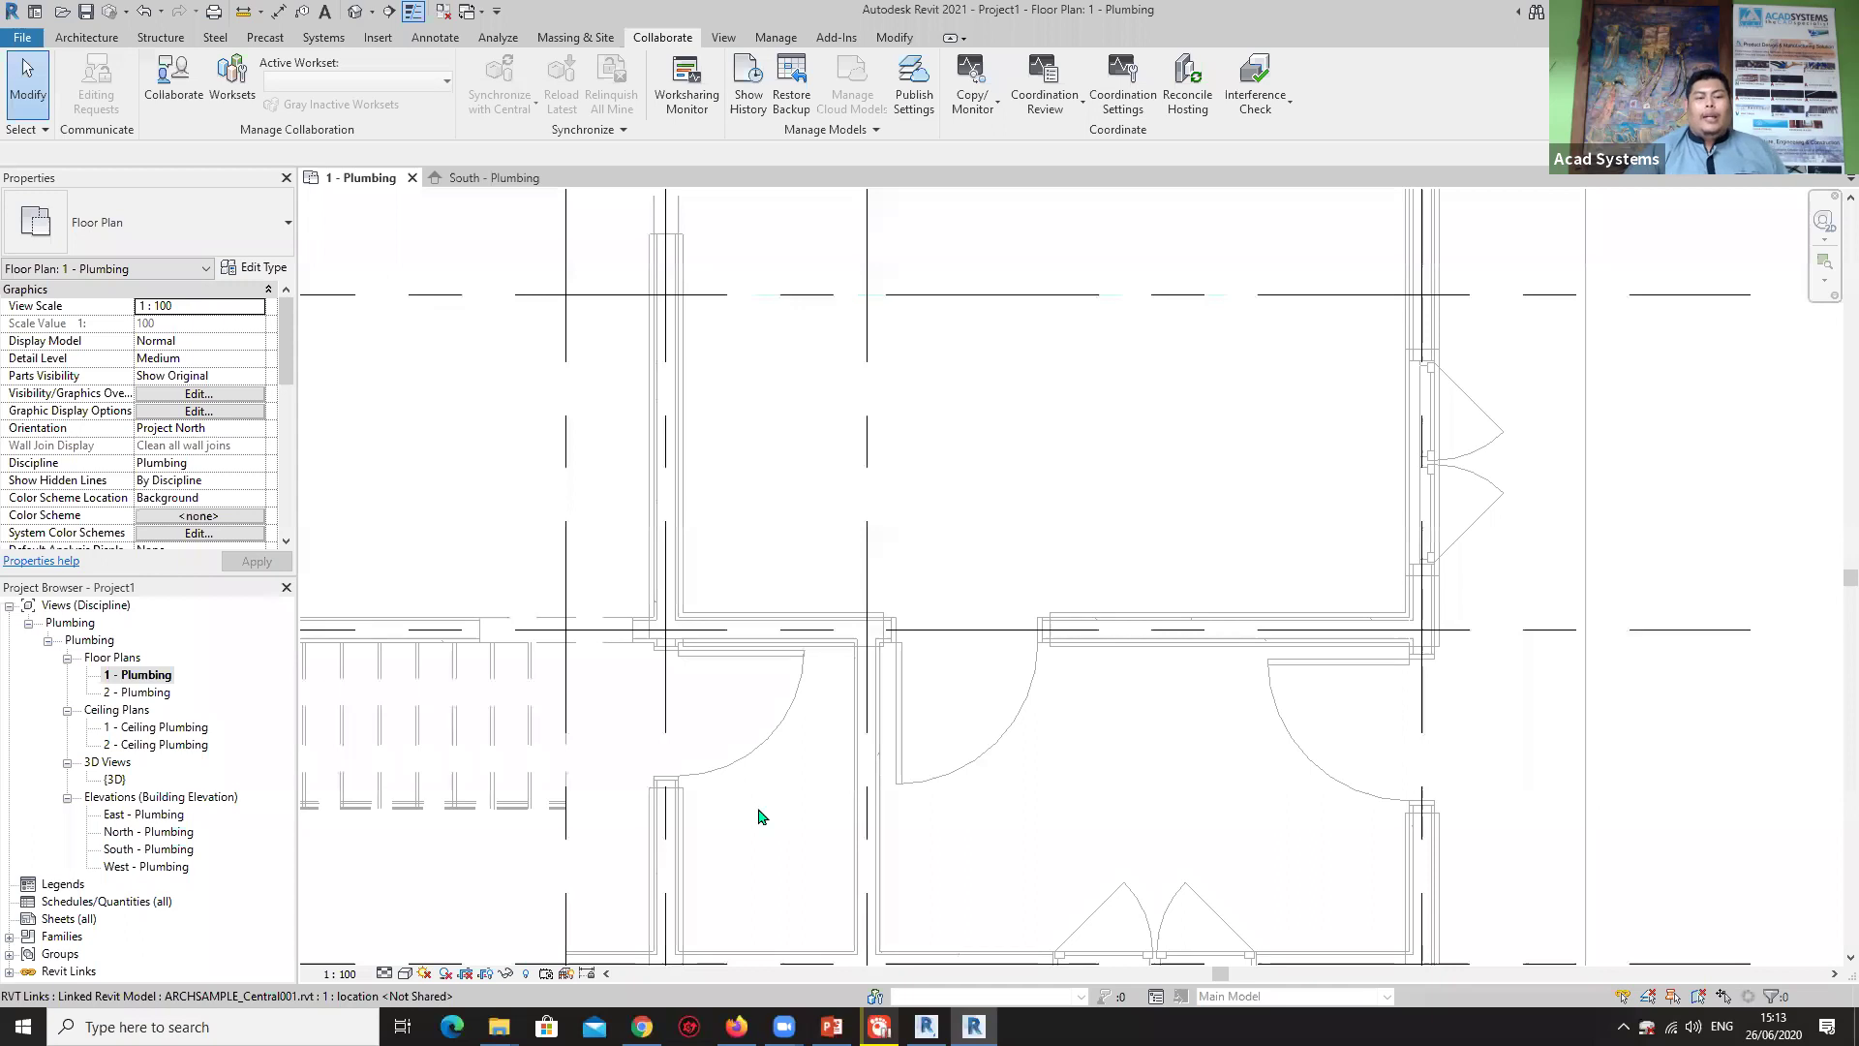
Bring Chrome forward and open the Acad Systems Helpdesk page on the ACAD Systems website.
{"action": "mouse_move", "coordinate": [642, 1026]}
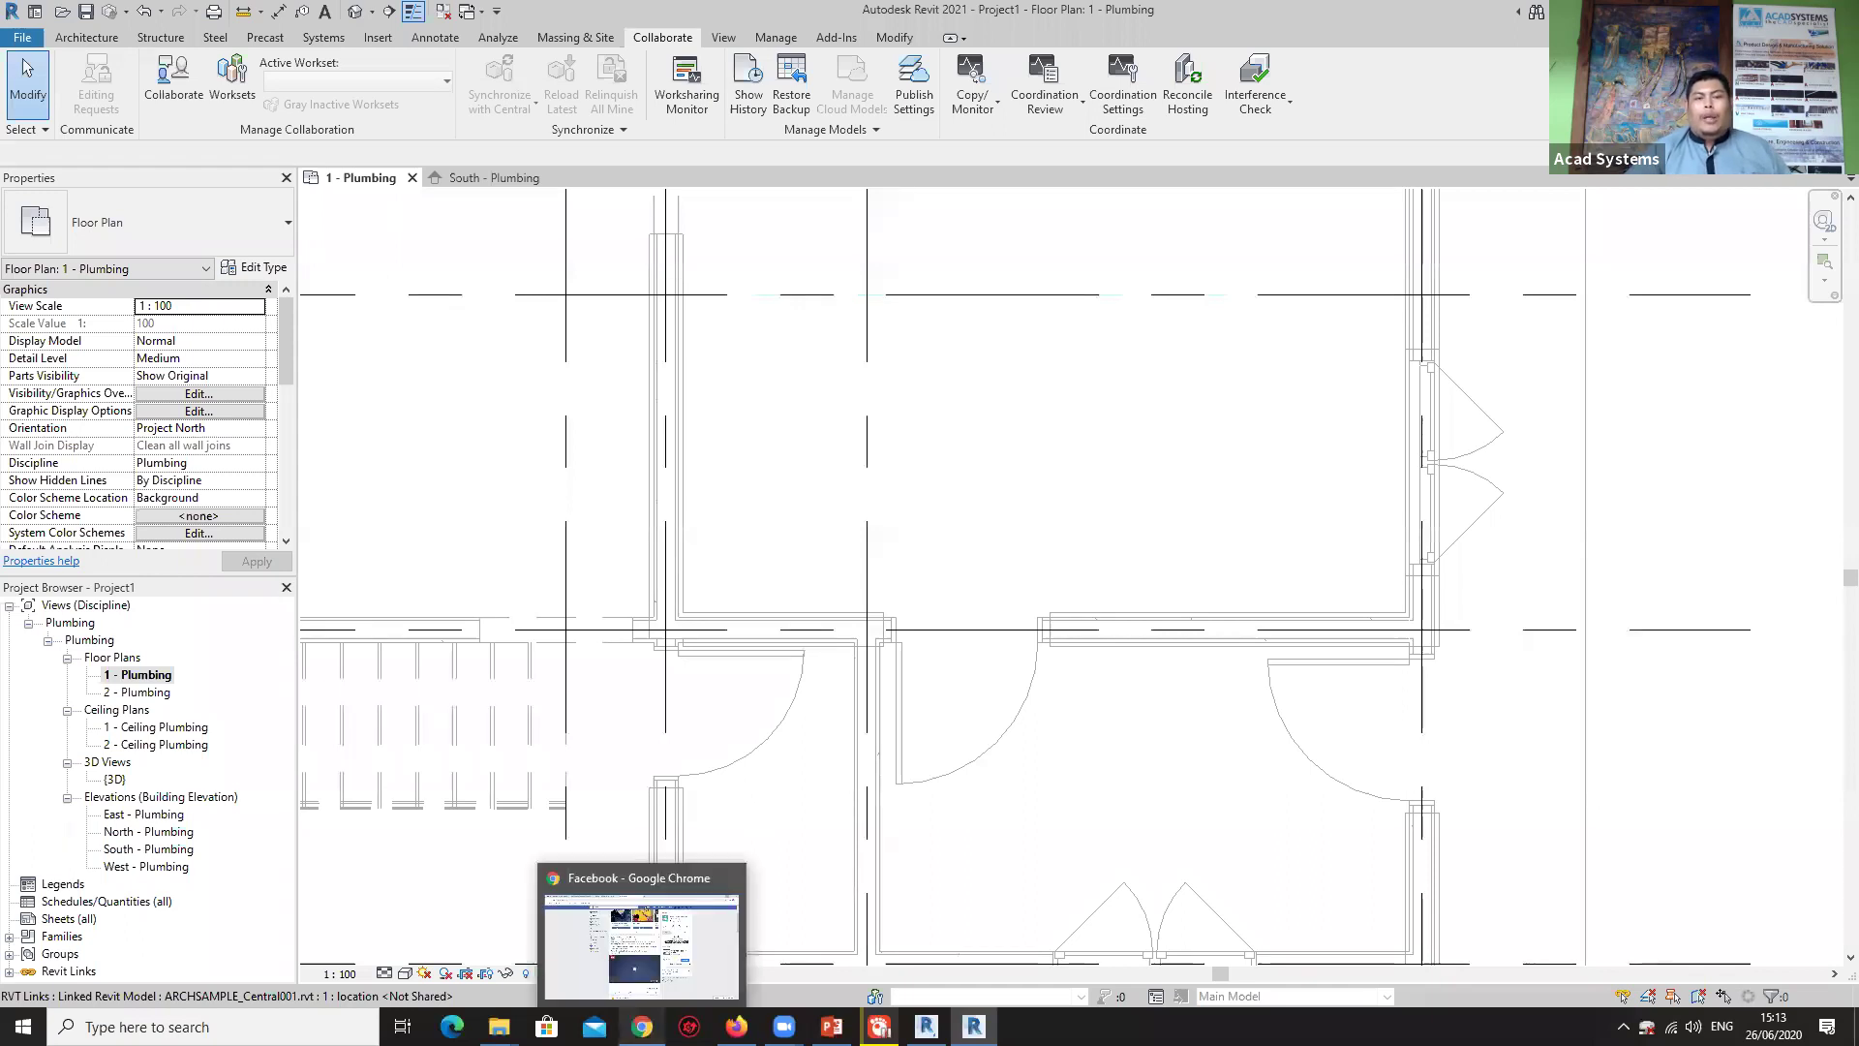
{"action": "left_click", "coordinate": [644, 935]}
{"action": "left_click", "coordinate": [290, 17]}
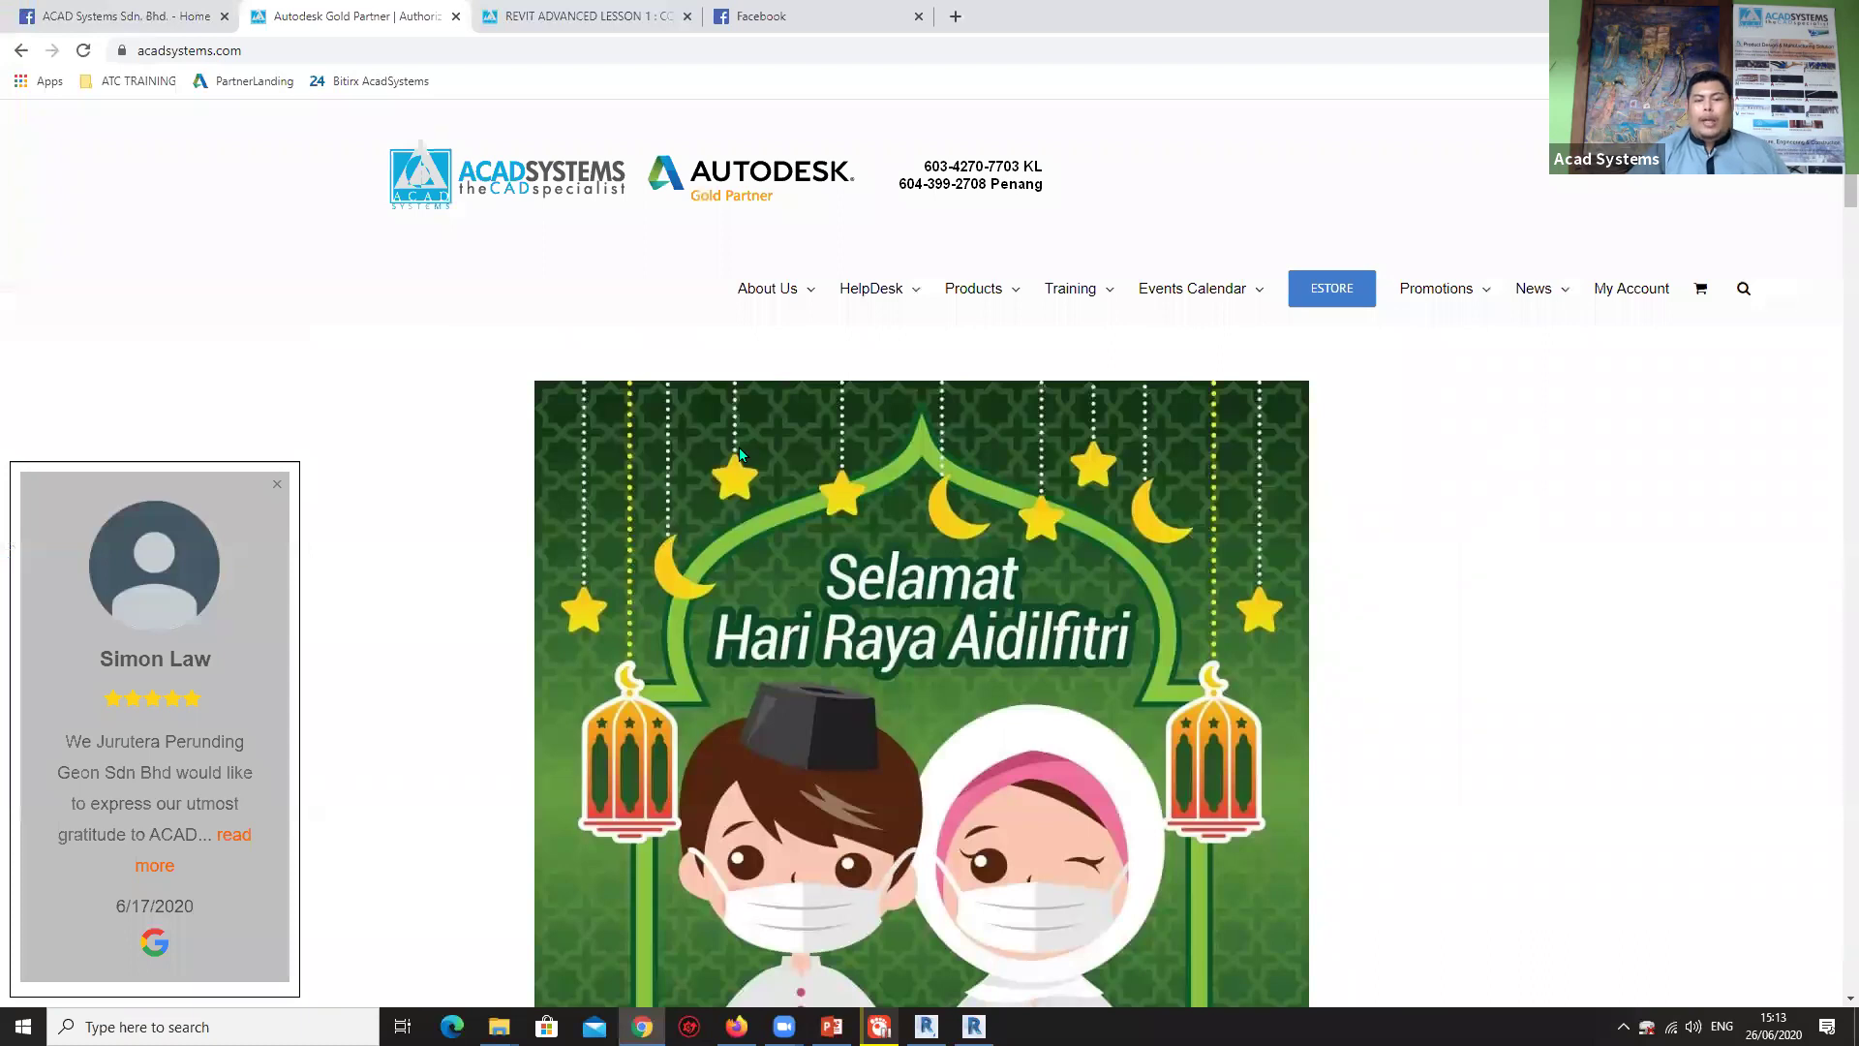
{"action": "mouse_move", "coordinate": [879, 296]}
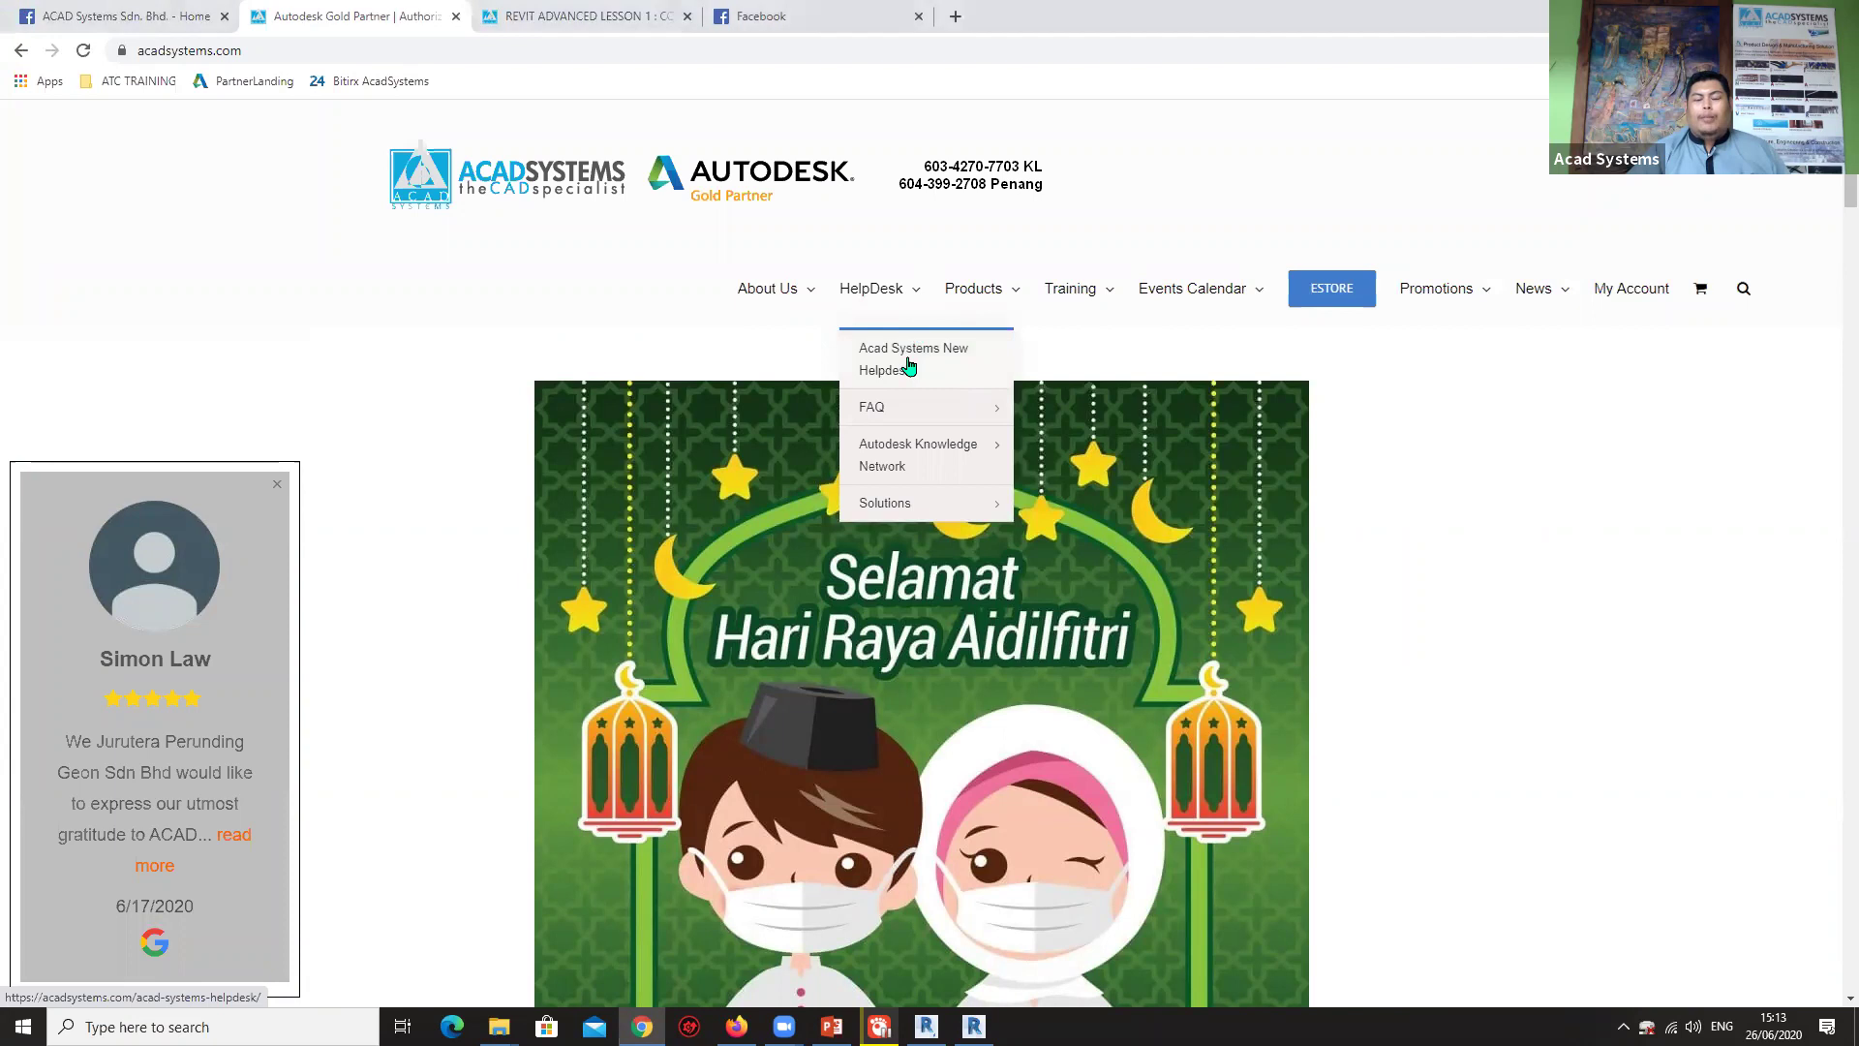
{"action": "left_click", "coordinate": [911, 365]}
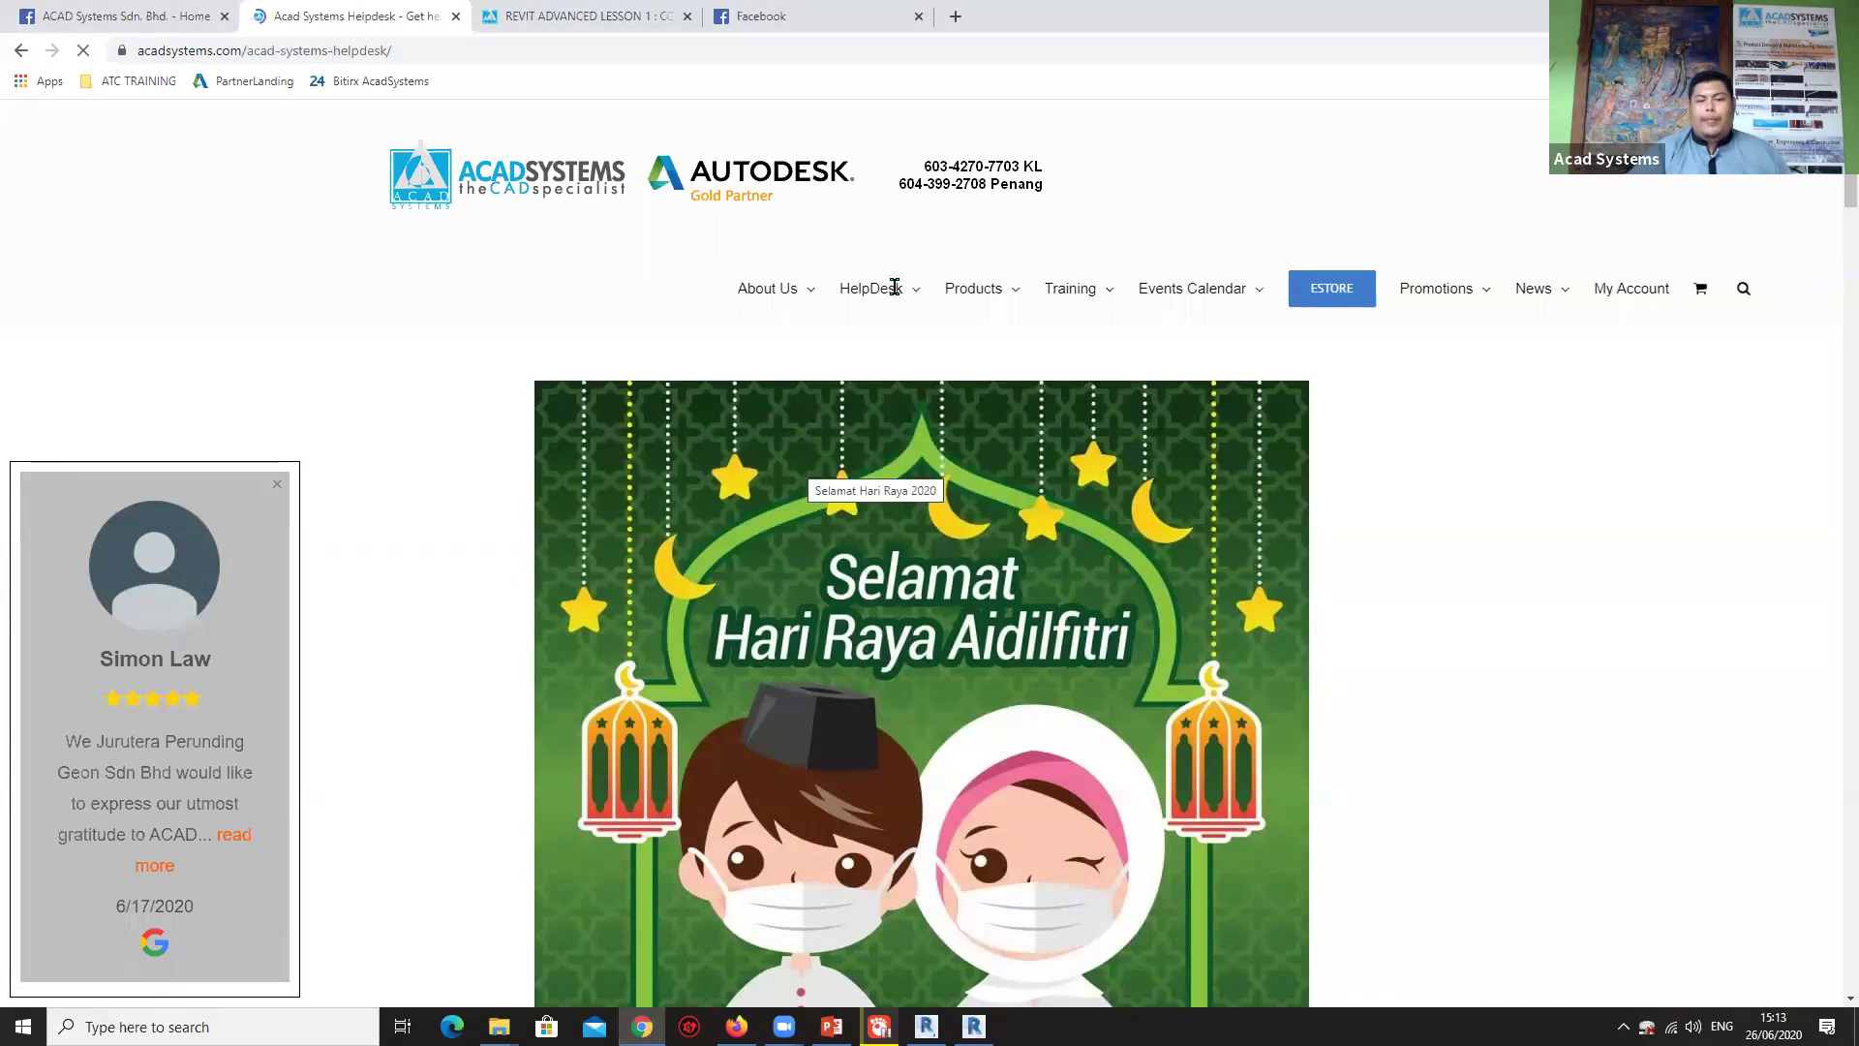
Open the New Ticket form, click into its Description box, then return to the page header.
{"action": "scroll", "coordinate": [727, 550], "scroll_direction": "down", "scroll_amount": 5}
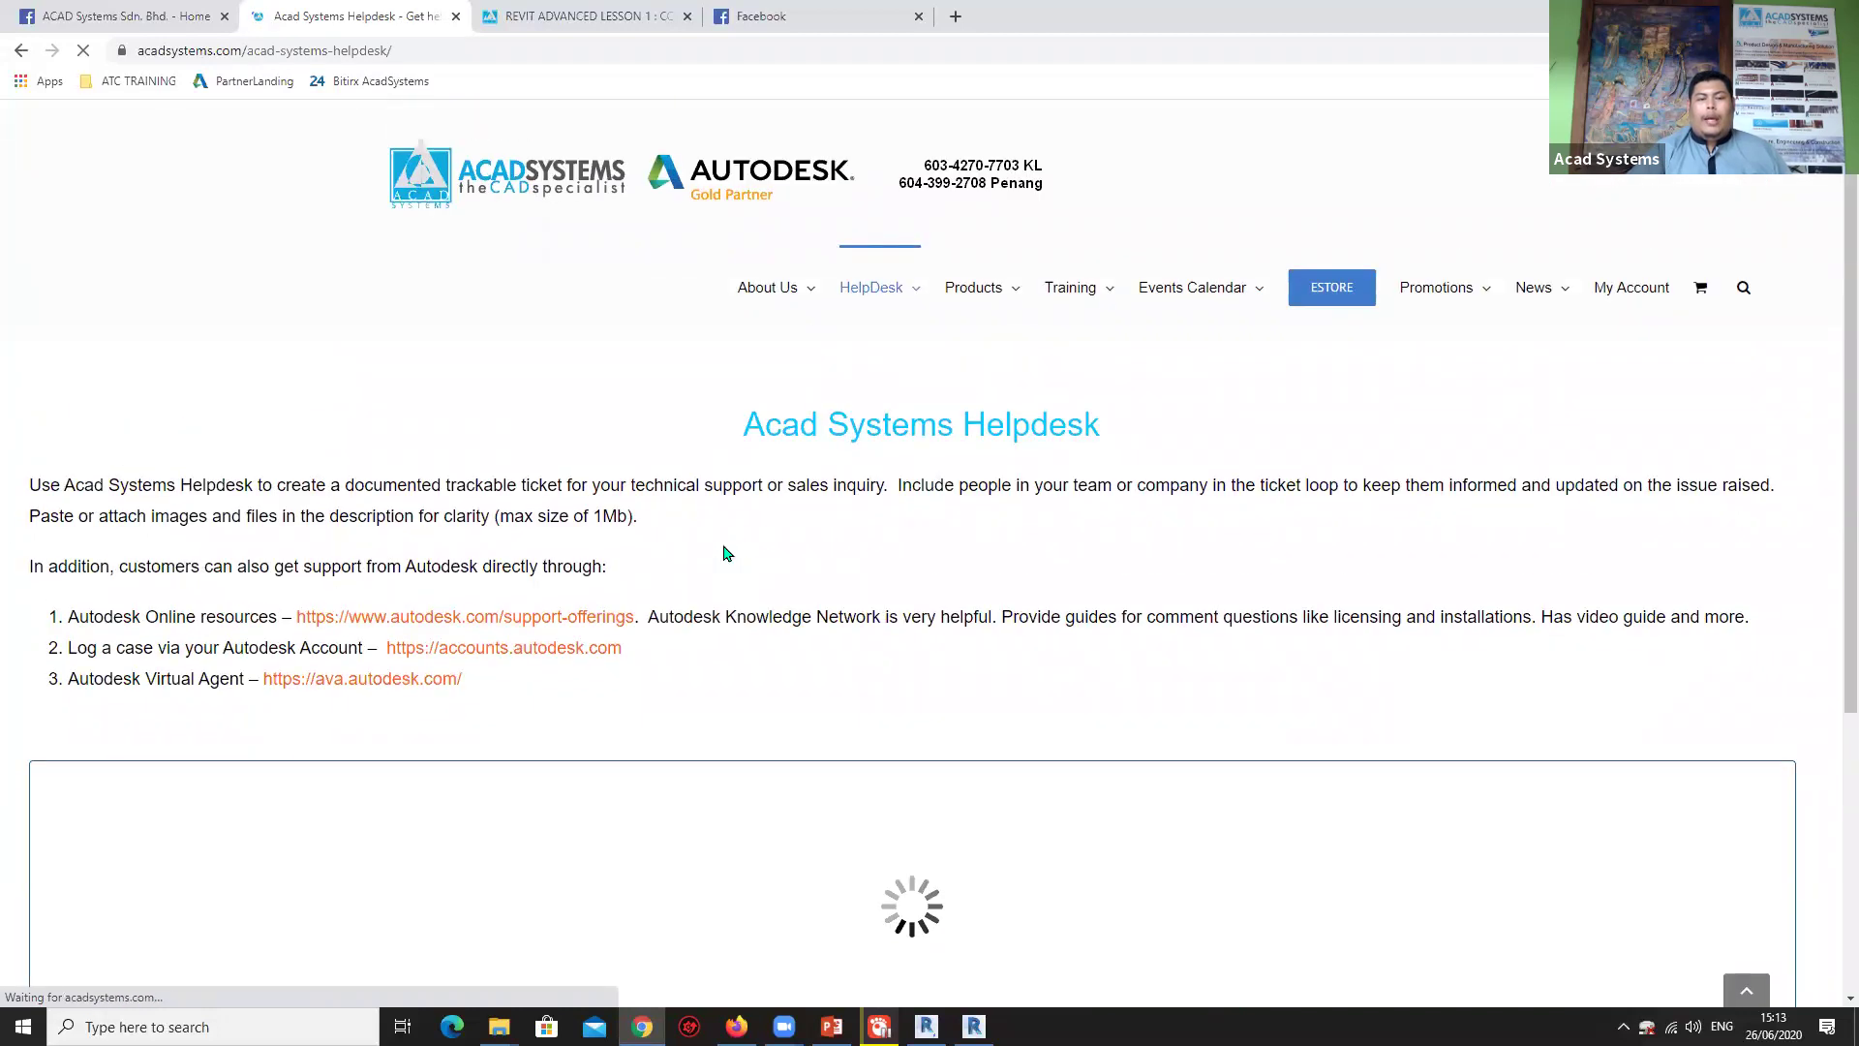
{"action": "scroll", "coordinate": [736, 557], "scroll_direction": "down", "scroll_amount": 5}
{"action": "left_click", "coordinate": [884, 548]}
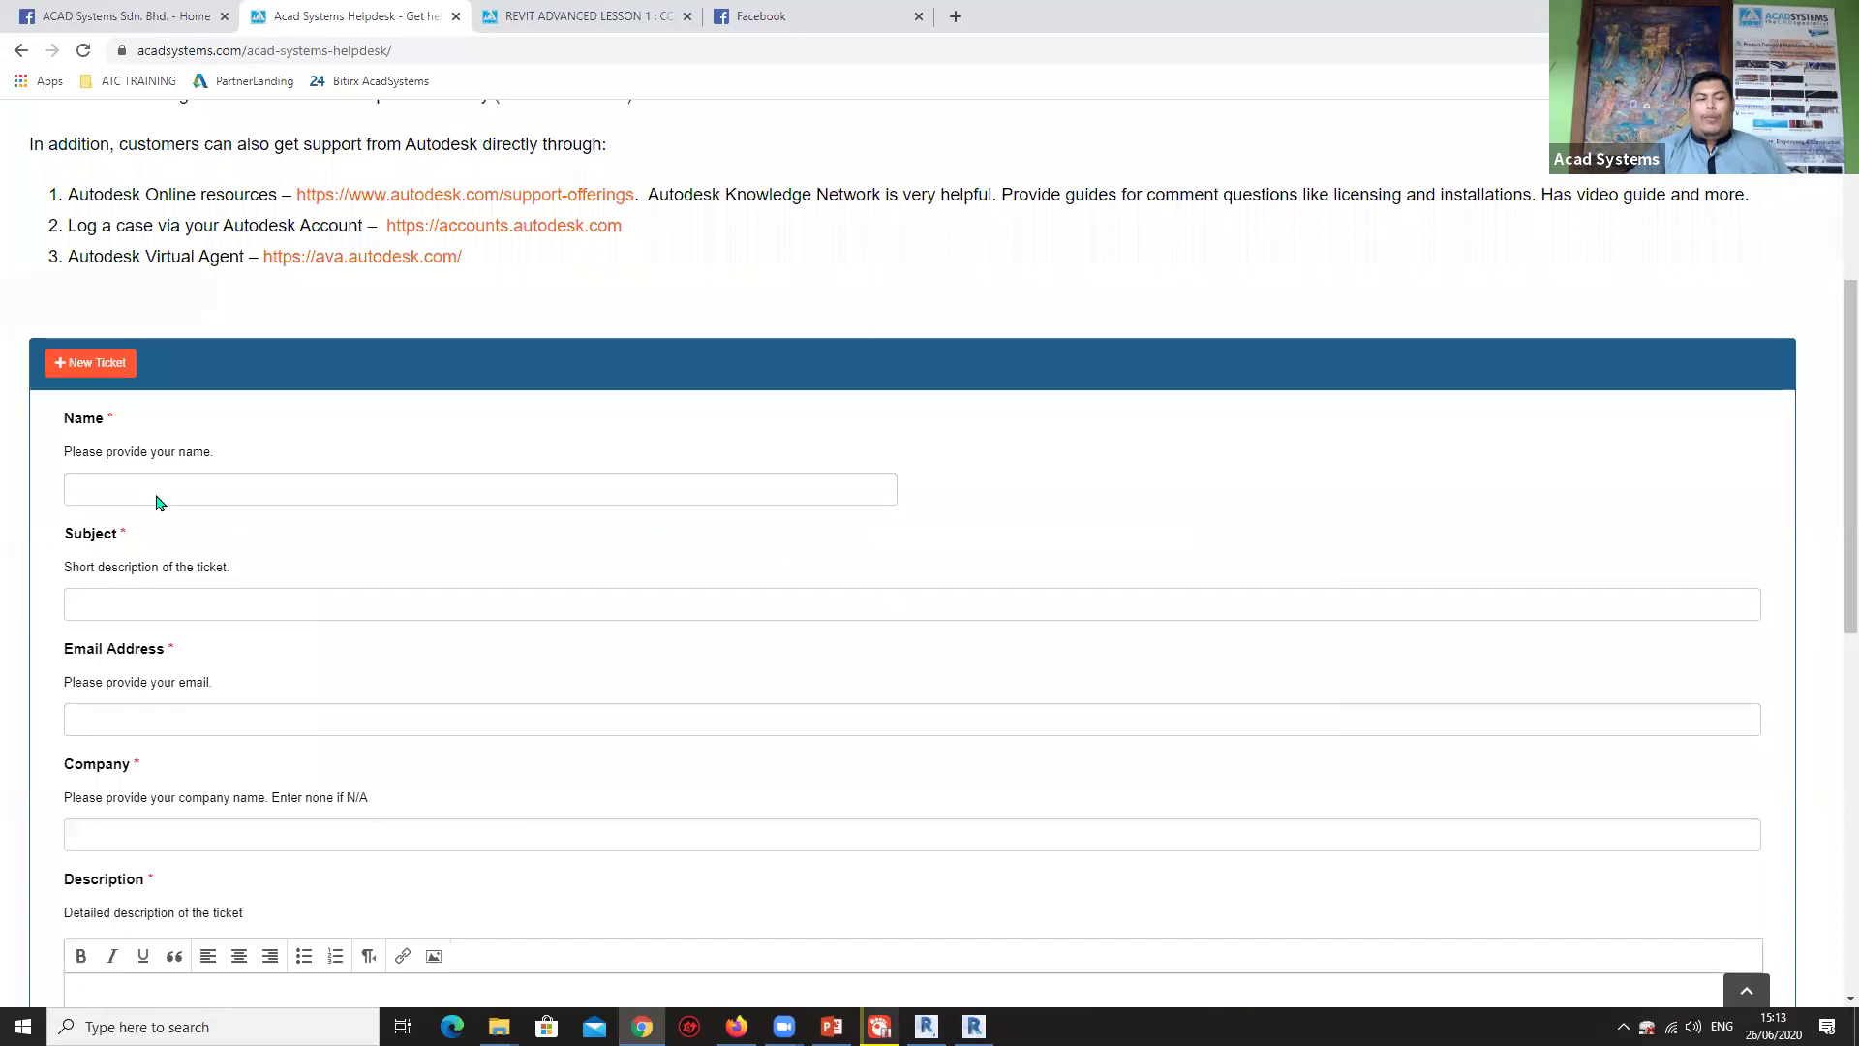
{"action": "scroll", "coordinate": [159, 436], "scroll_direction": "down", "scroll_amount": 3}
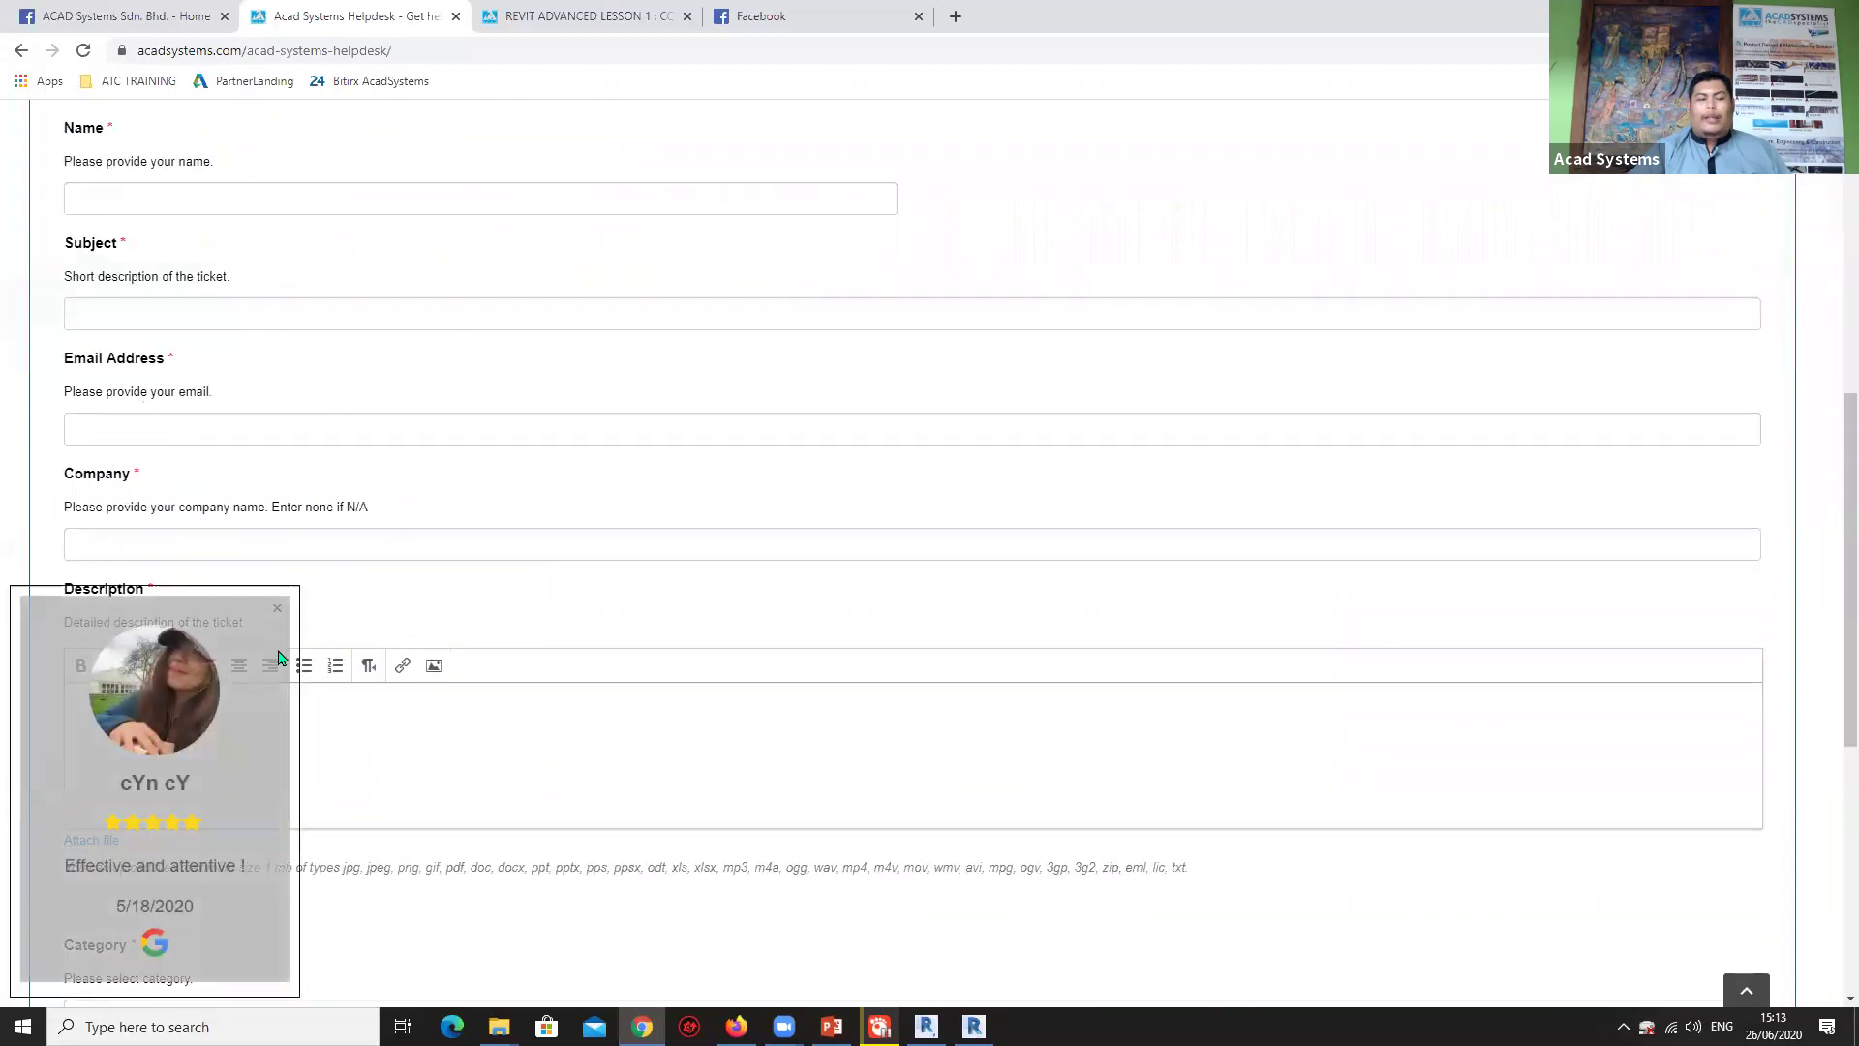
{"action": "left_click", "coordinate": [257, 699]}
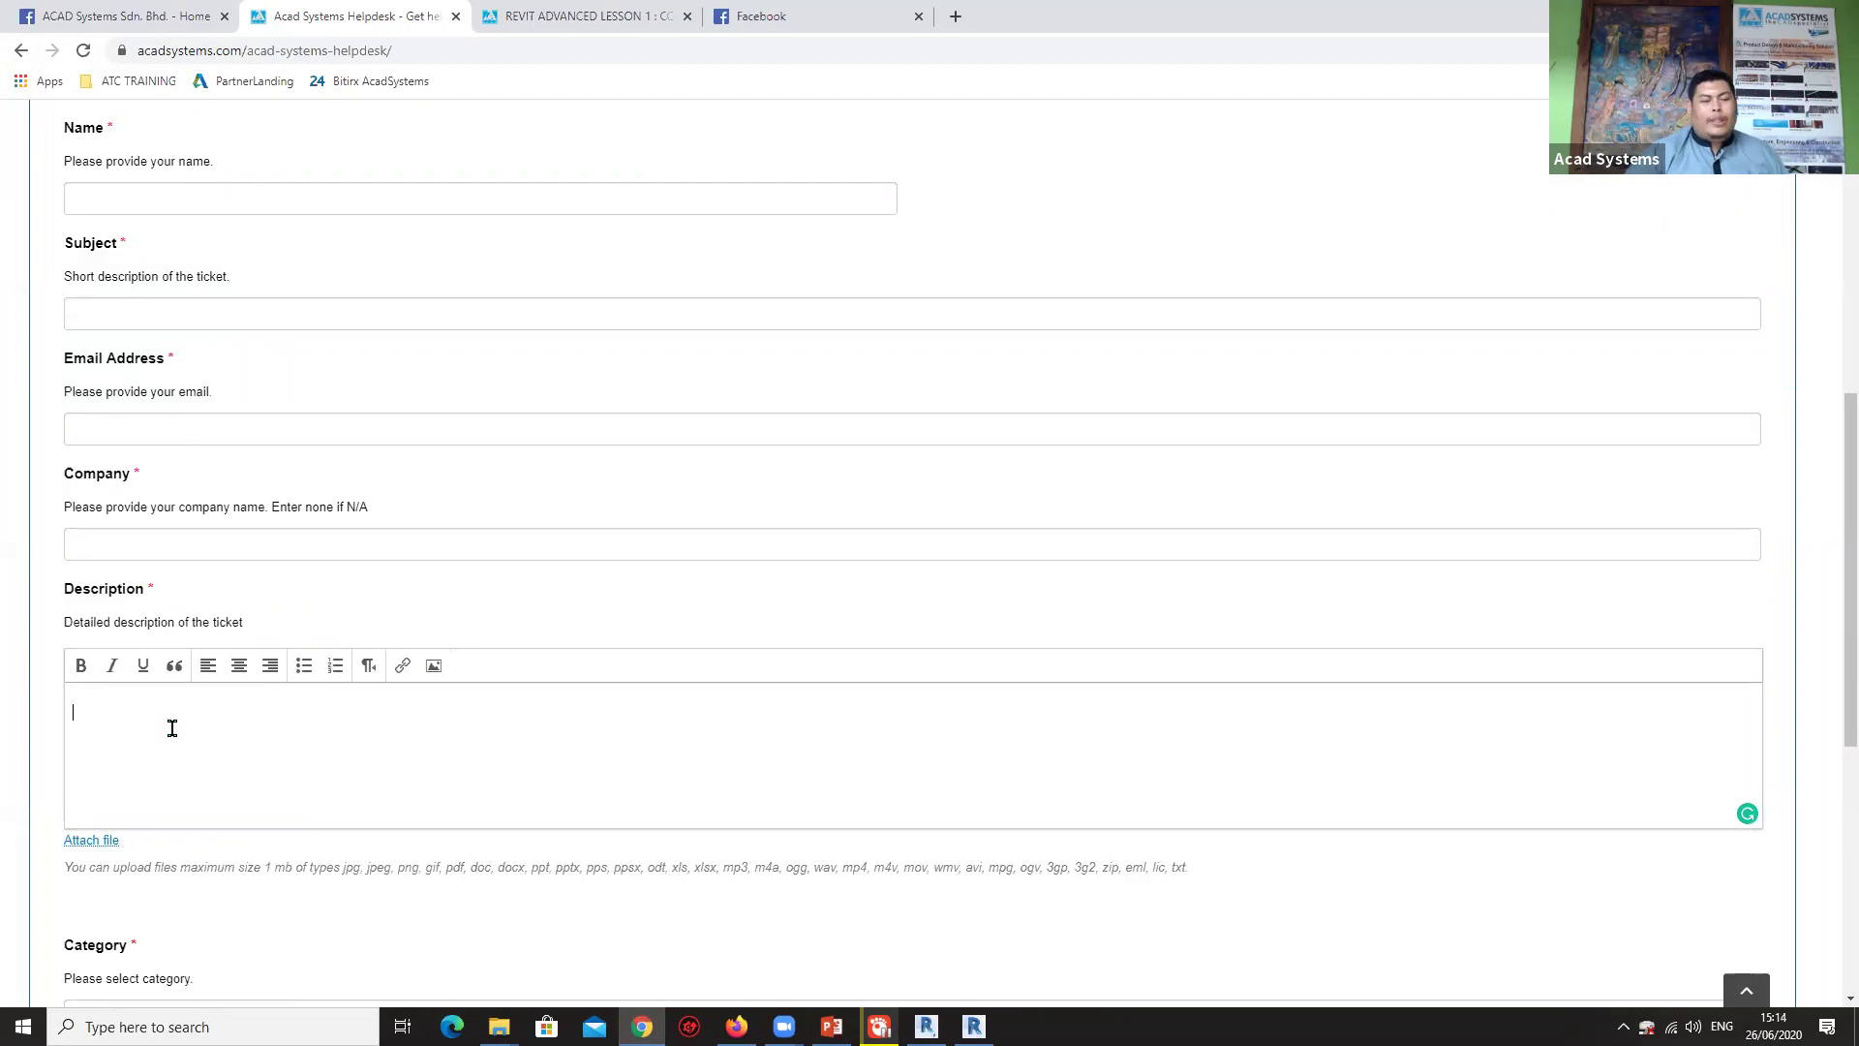
{"action": "scroll", "coordinate": [170, 721], "scroll_direction": "down", "scroll_amount": 2}
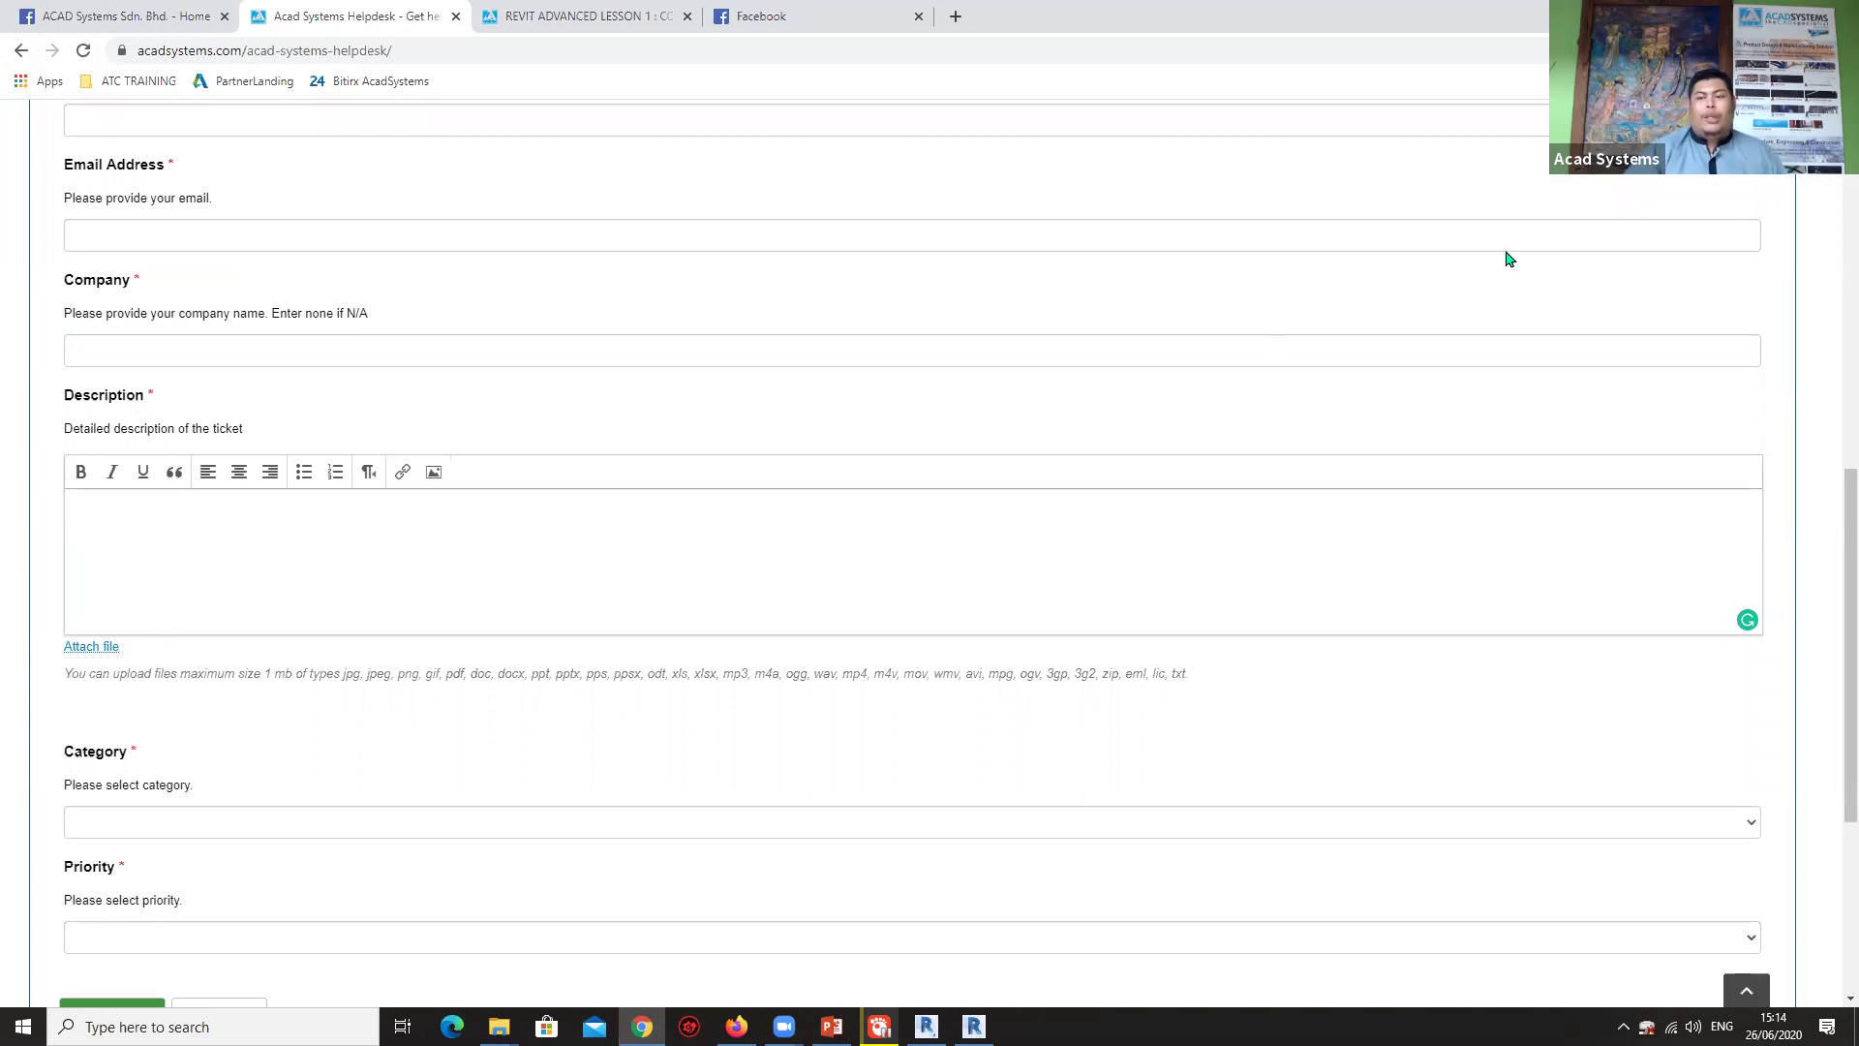
{"action": "scroll", "coordinate": [566, 586], "scroll_direction": "up", "scroll_amount": 6}
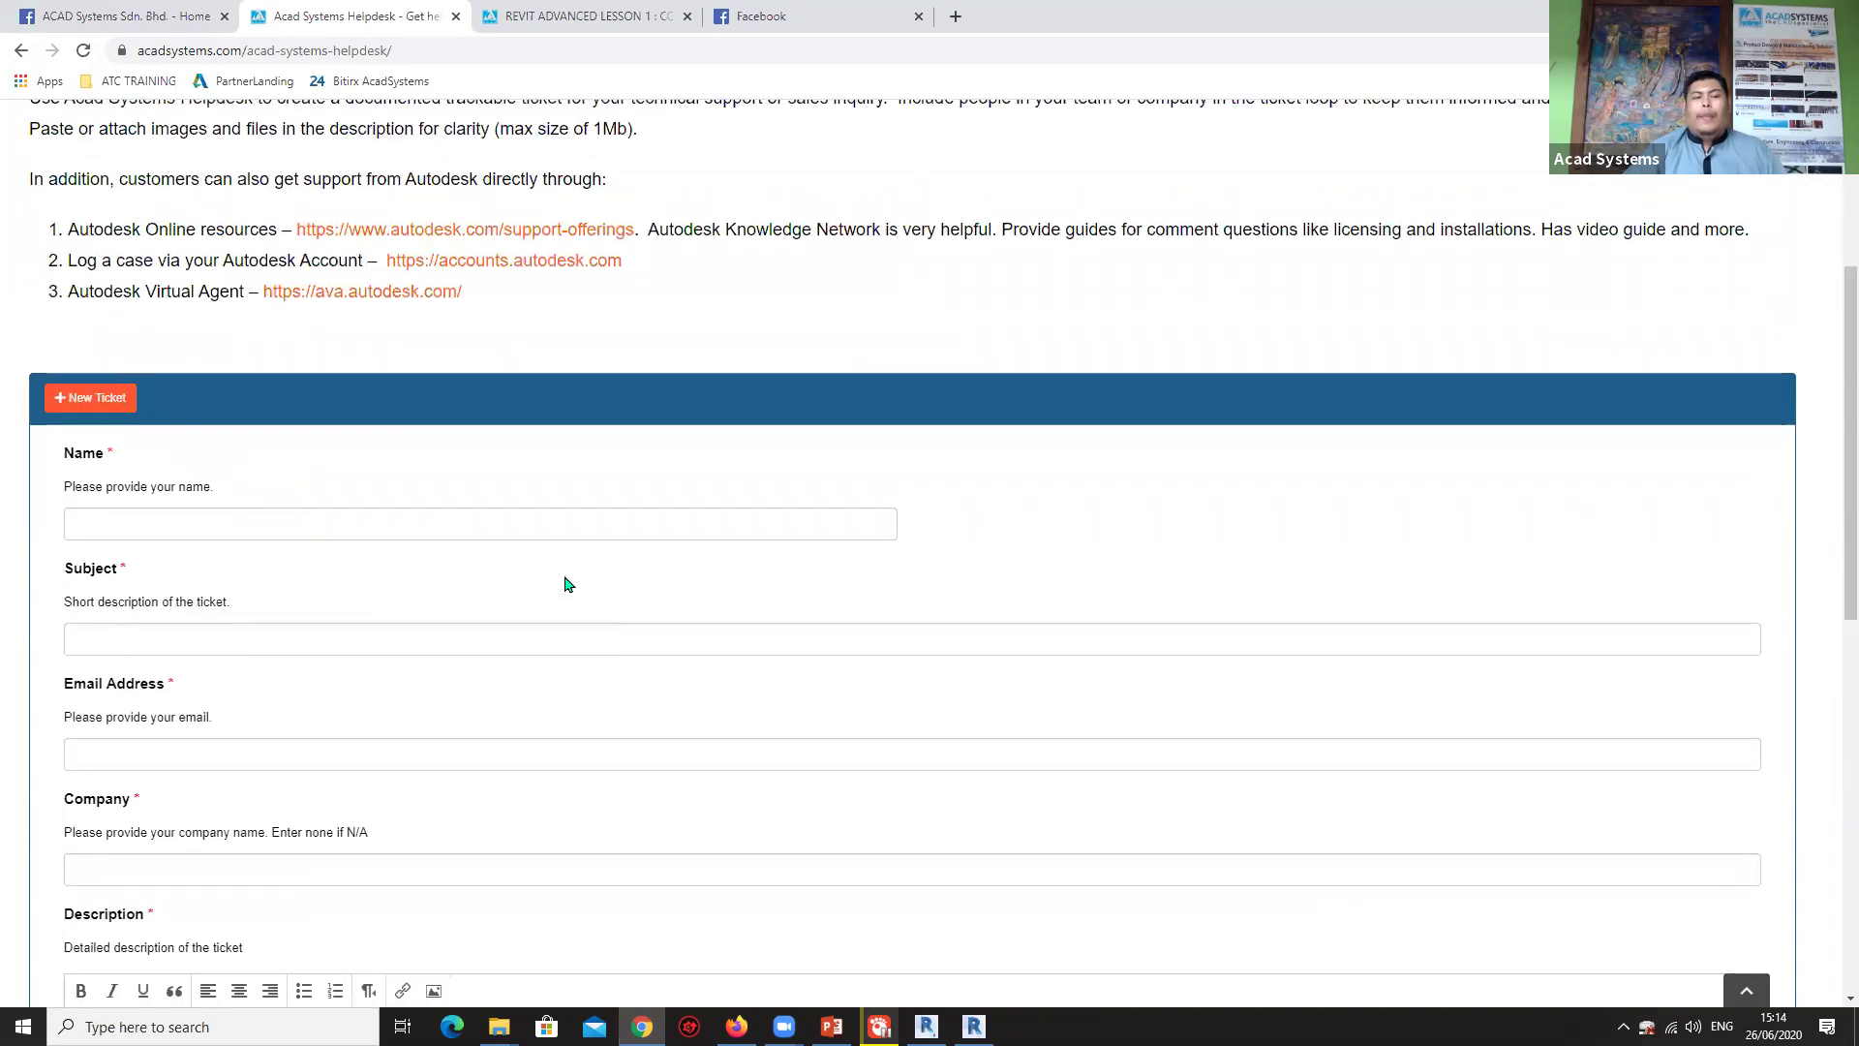
{"action": "scroll", "coordinate": [566, 586], "scroll_direction": "up", "scroll_amount": 3}
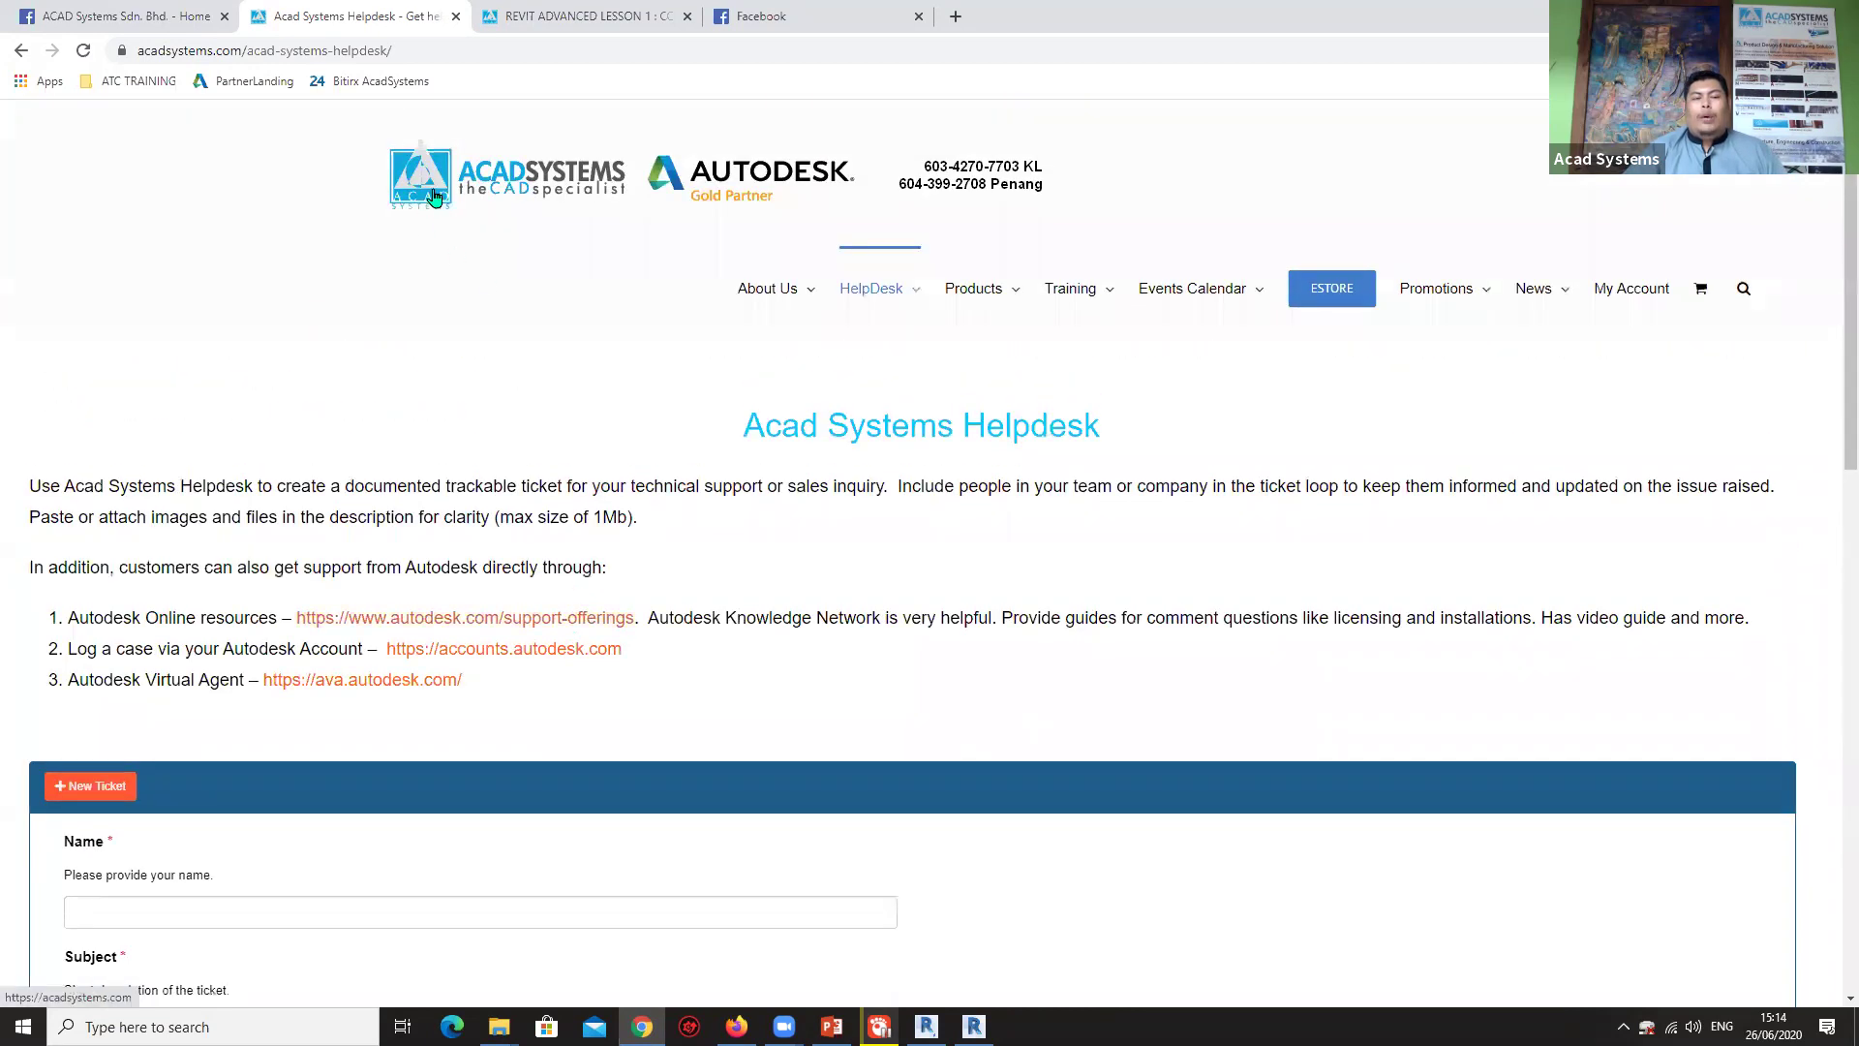
Go to the acadsystems.com home page via its logo and browse down past the webinars to the 2020 Premium Training schedule.
{"action": "left_click", "coordinate": [433, 198]}
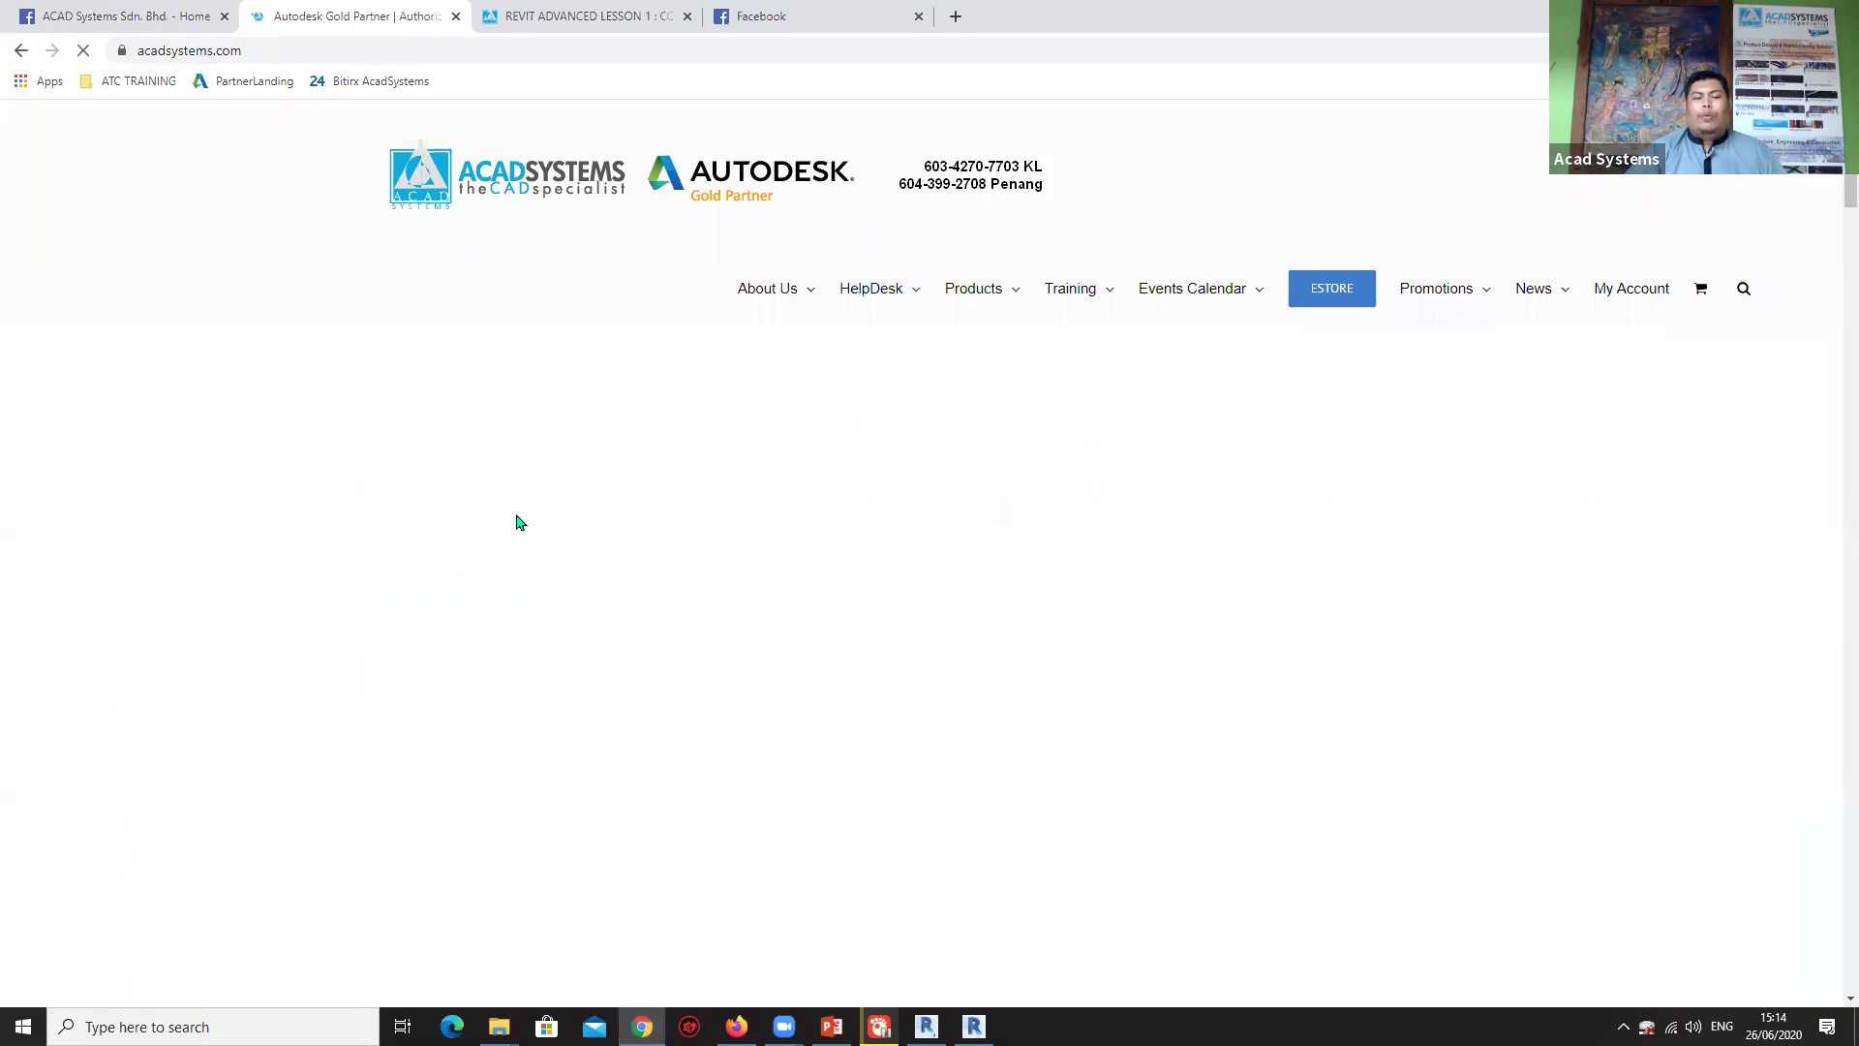
{"action": "scroll", "coordinate": [518, 525], "scroll_direction": "down", "scroll_amount": 5}
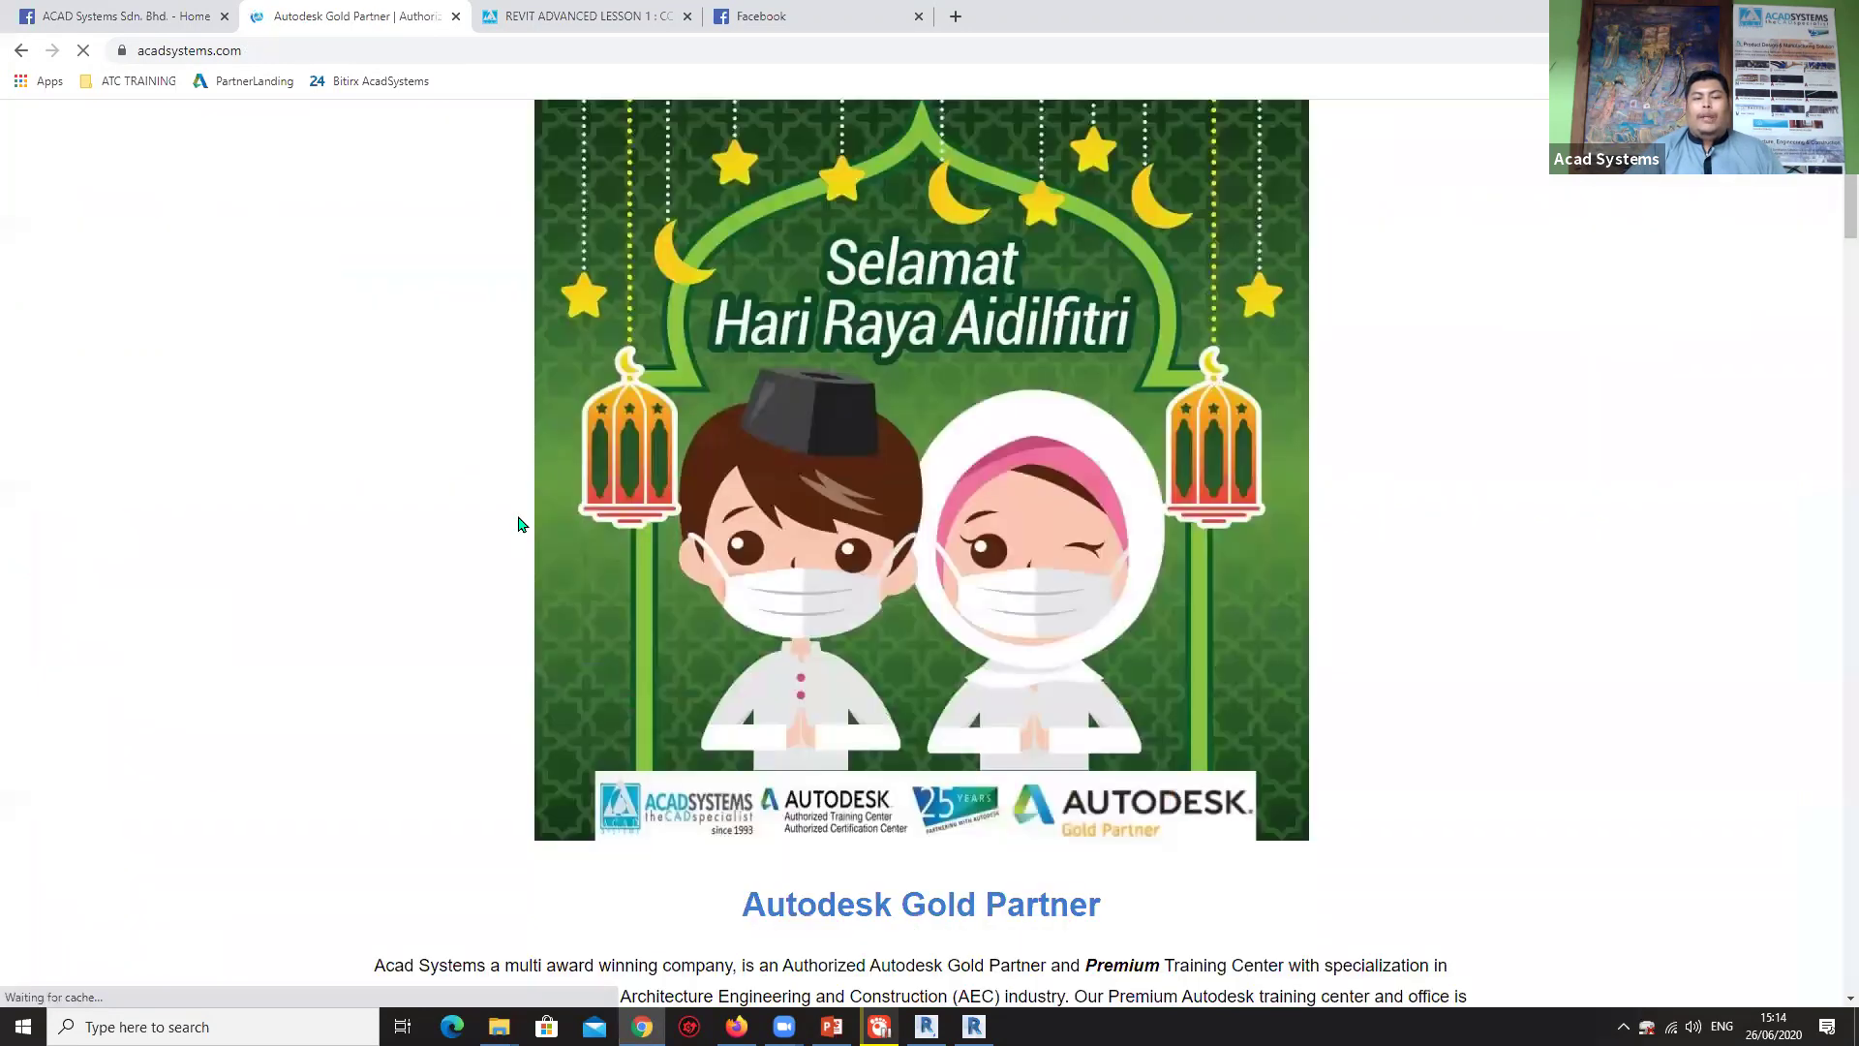
{"action": "scroll", "coordinate": [518, 525], "scroll_direction": "down", "scroll_amount": 15}
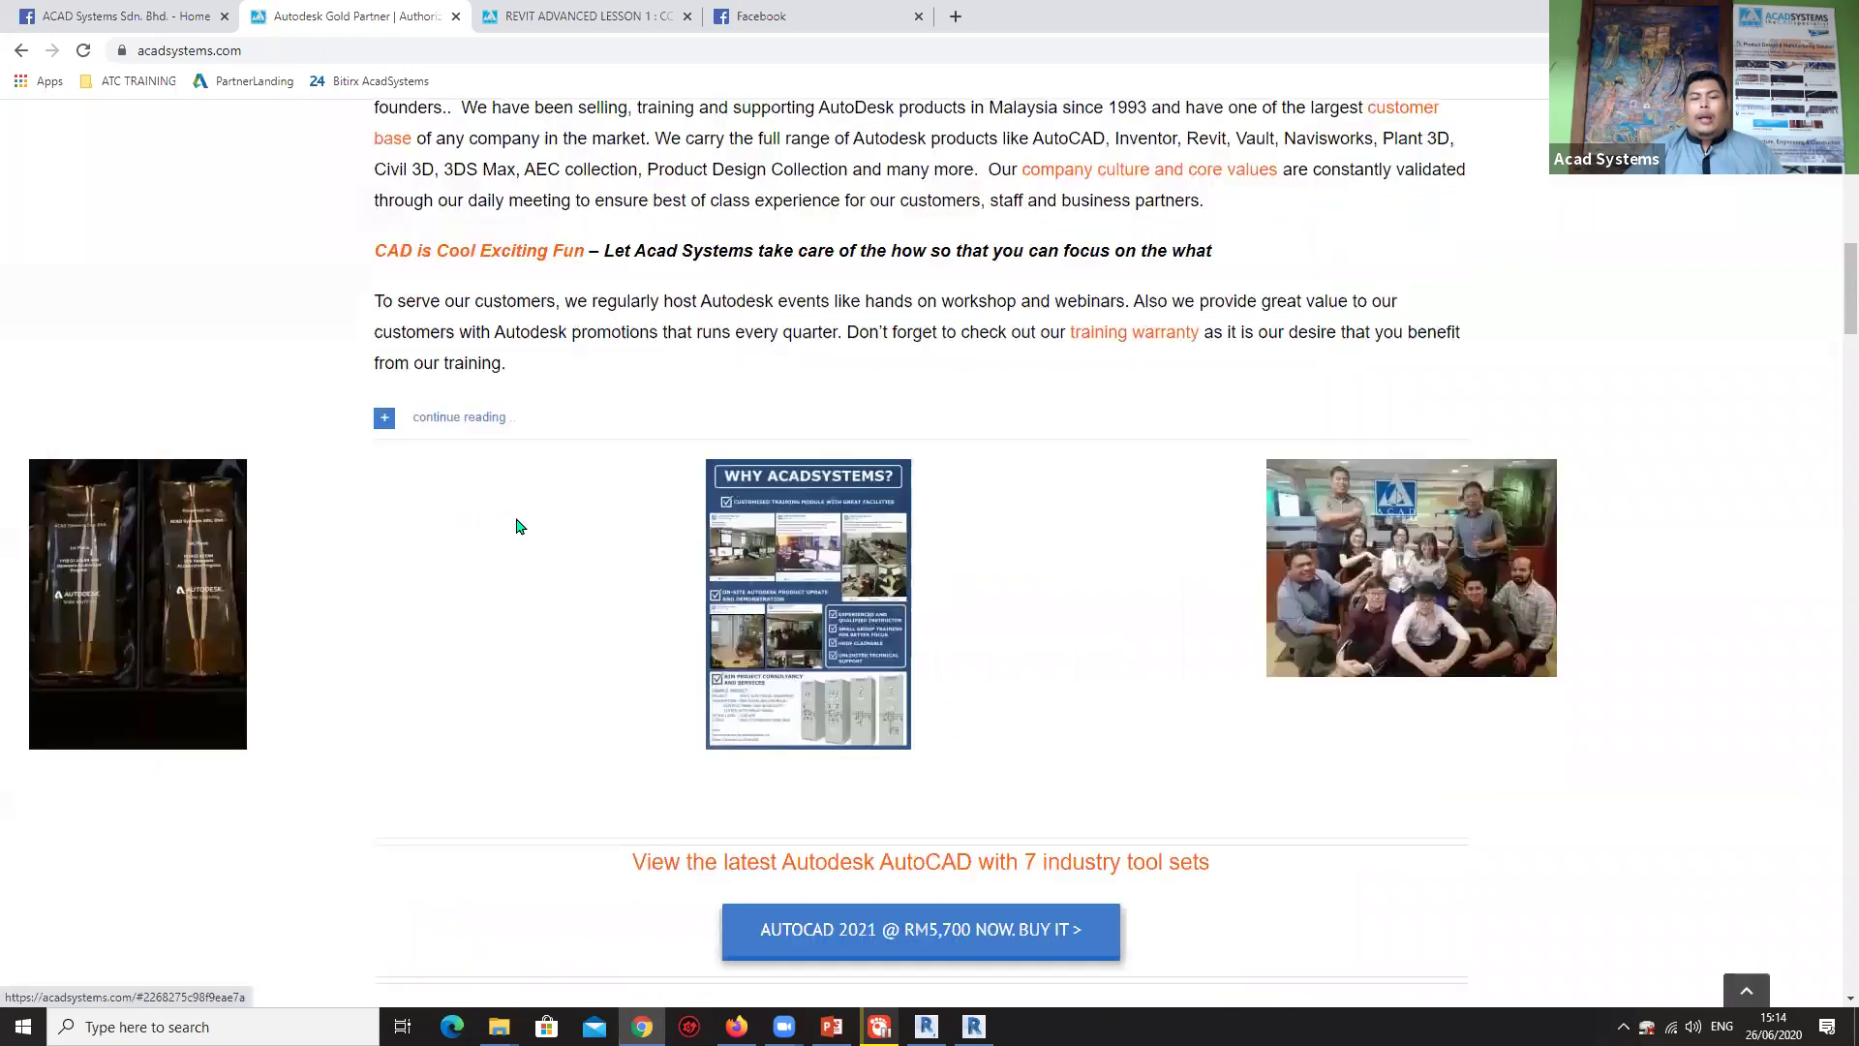
{"action": "scroll", "coordinate": [643, 499], "scroll_direction": "down", "scroll_amount": 6}
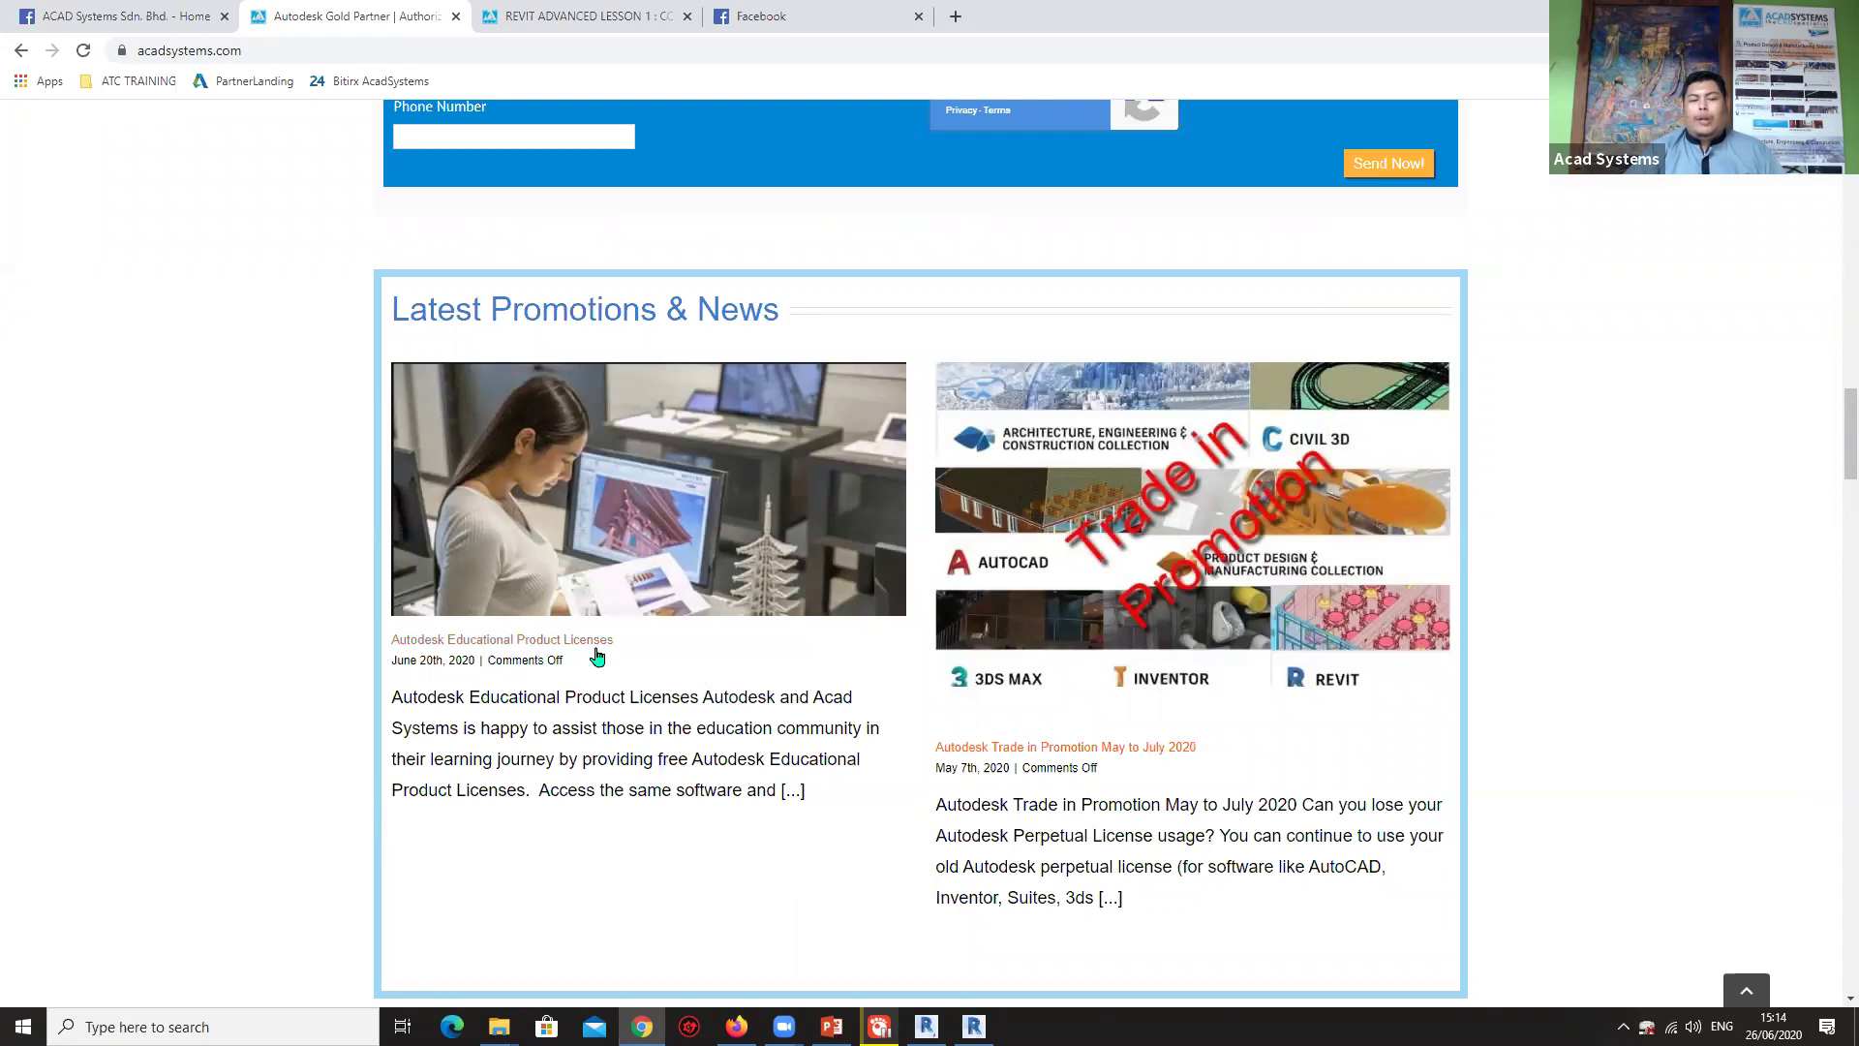
{"action": "scroll", "coordinate": [650, 656], "scroll_direction": "down", "scroll_amount": 8}
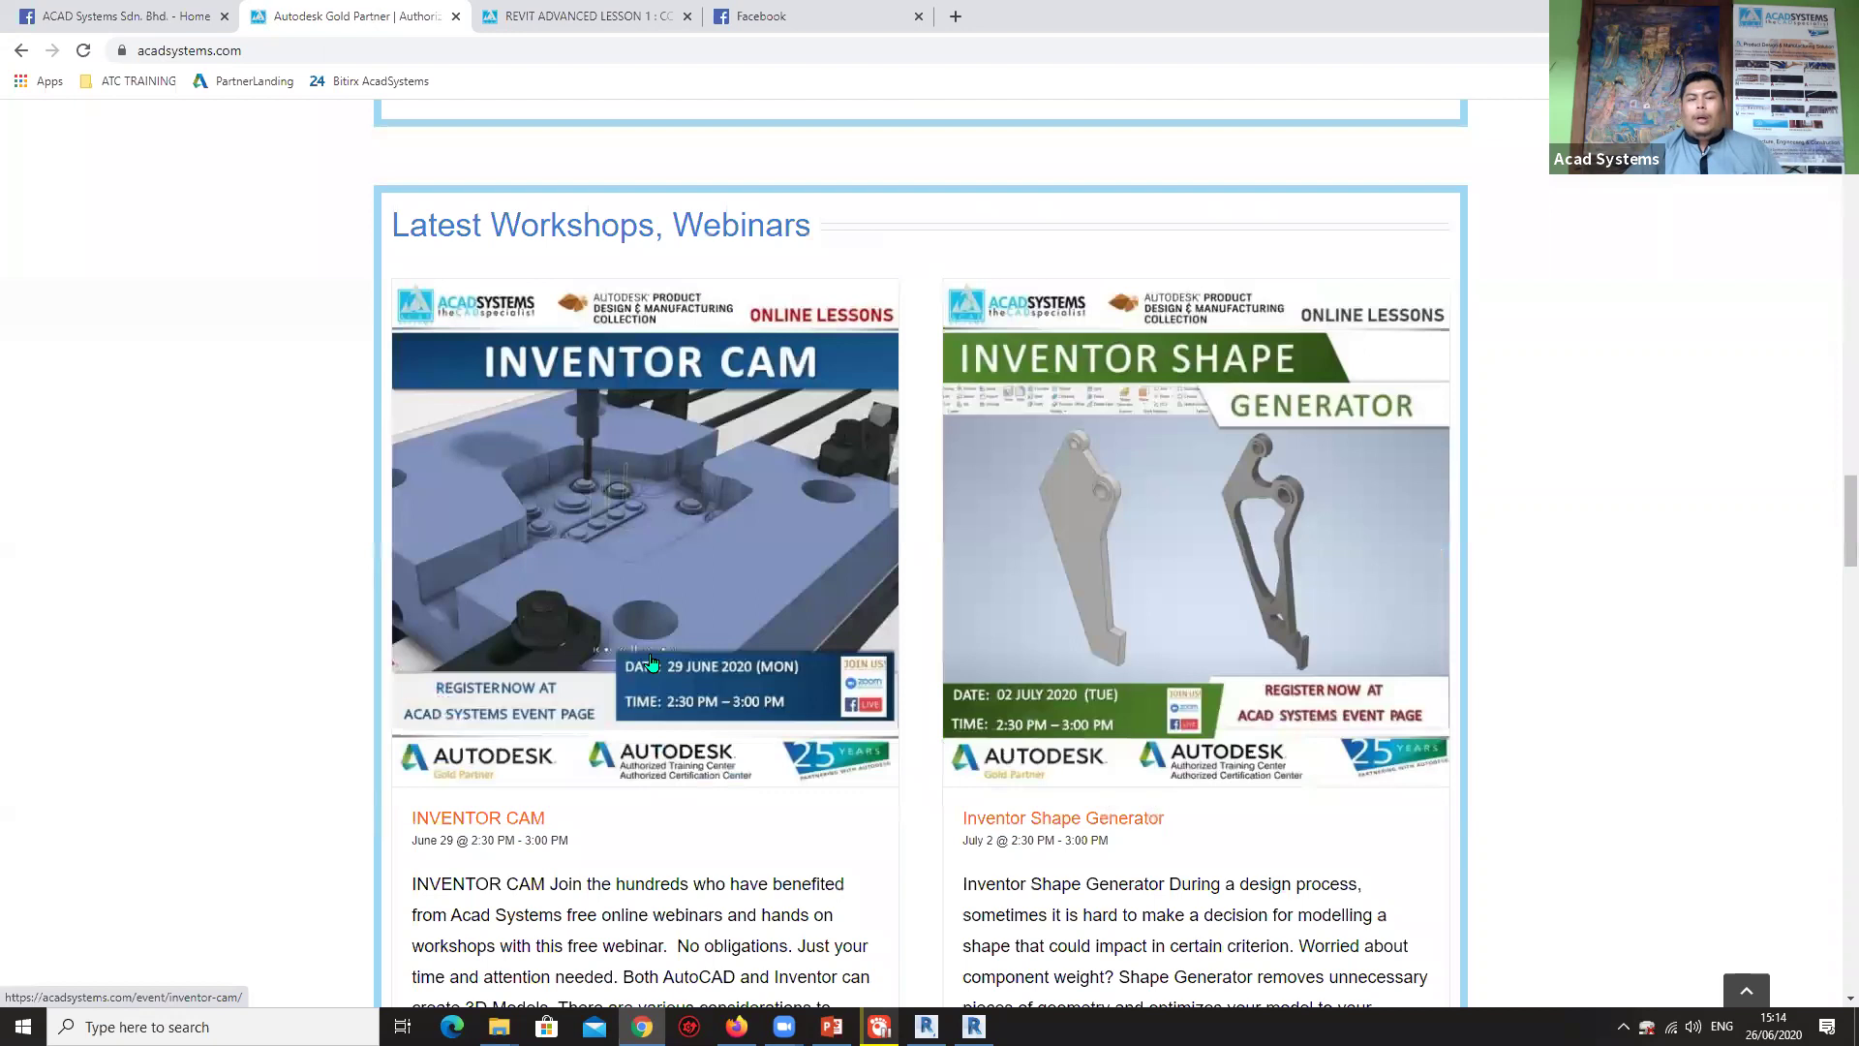
{"action": "scroll", "coordinate": [652, 662], "scroll_direction": "down", "scroll_amount": 5}
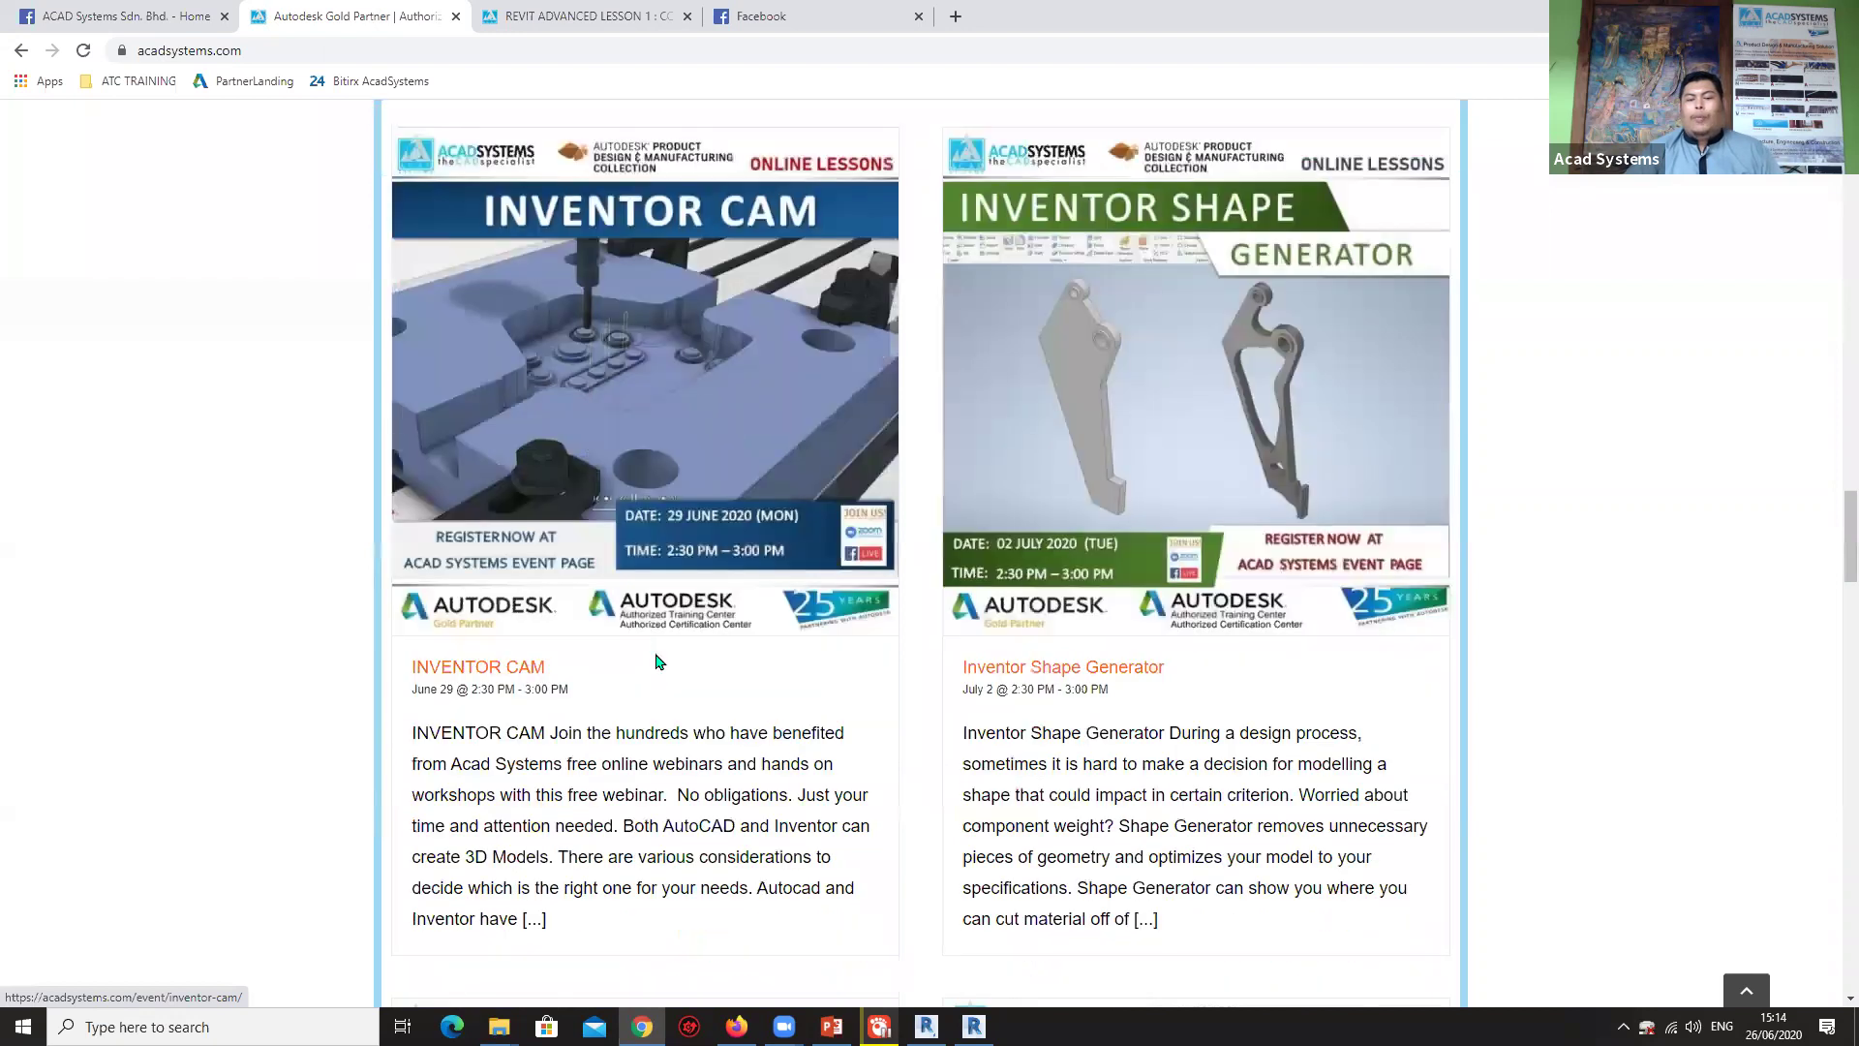
{"action": "scroll", "coordinate": [655, 663], "scroll_direction": "down", "scroll_amount": 2}
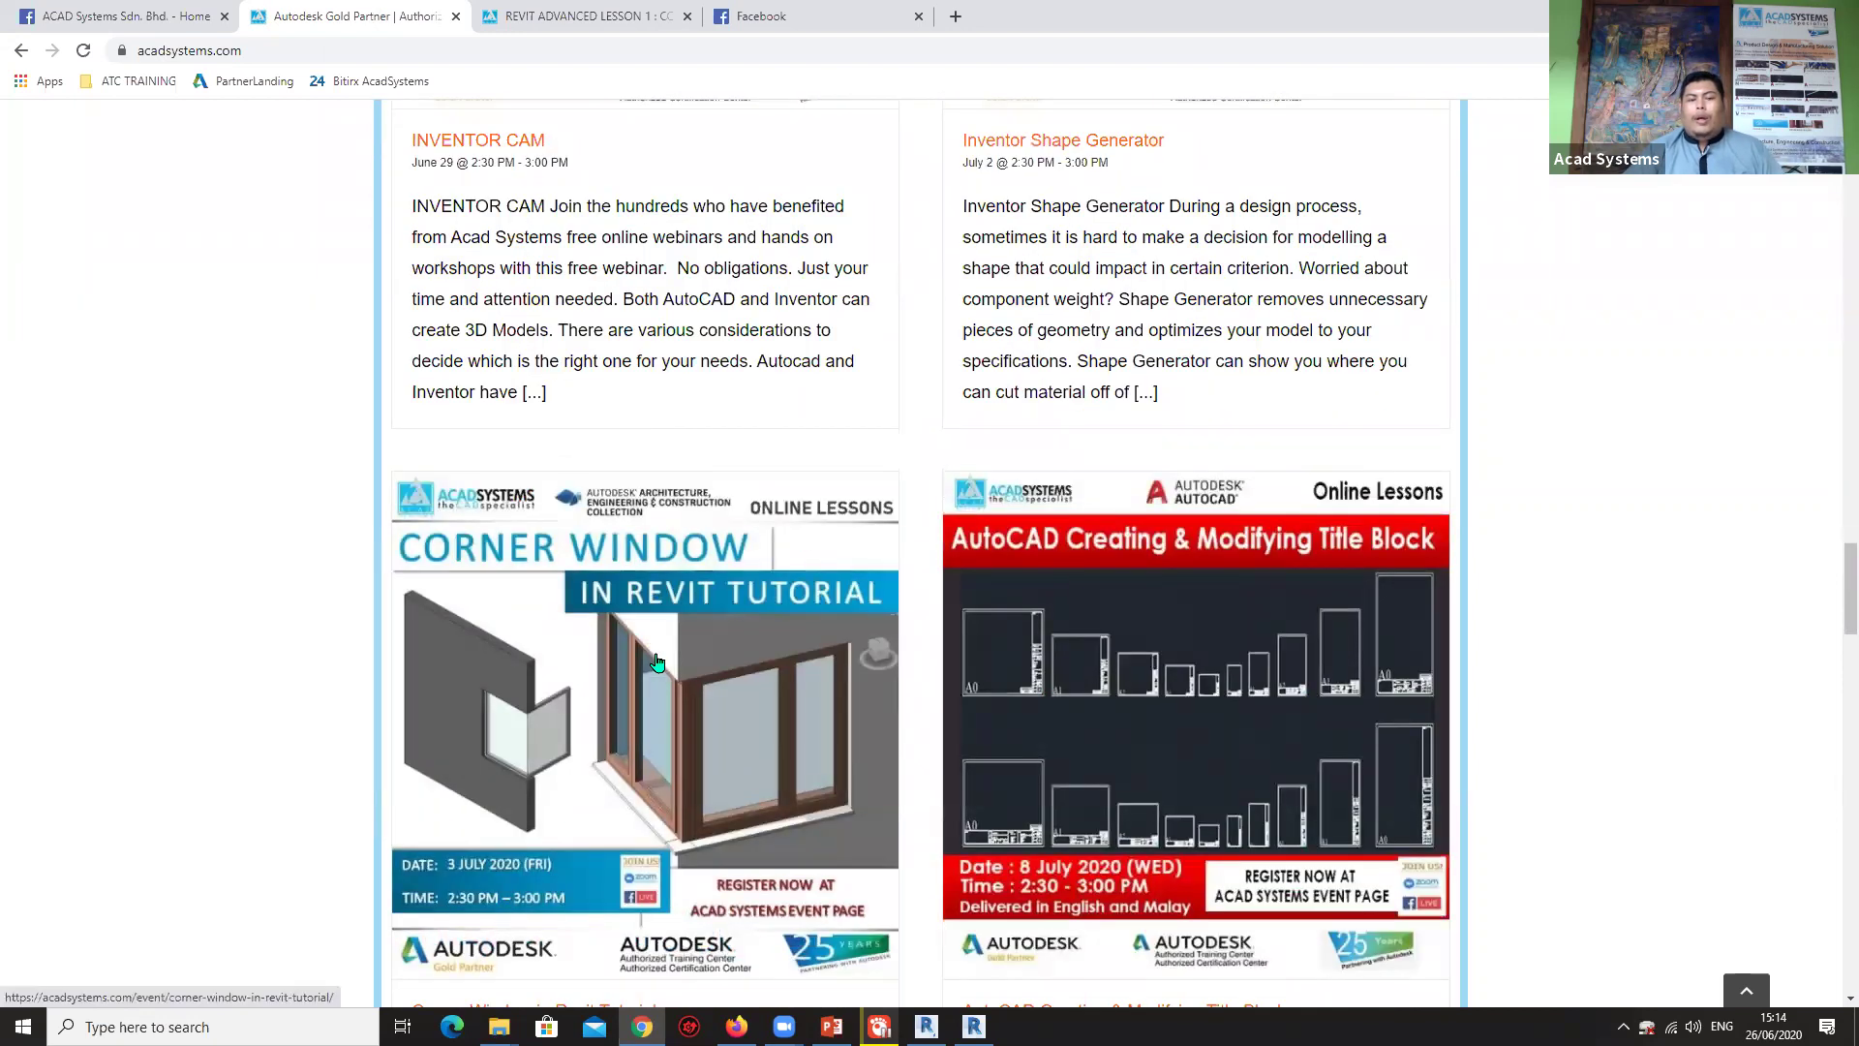
{"action": "scroll", "coordinate": [655, 662], "scroll_direction": "down", "scroll_amount": 6}
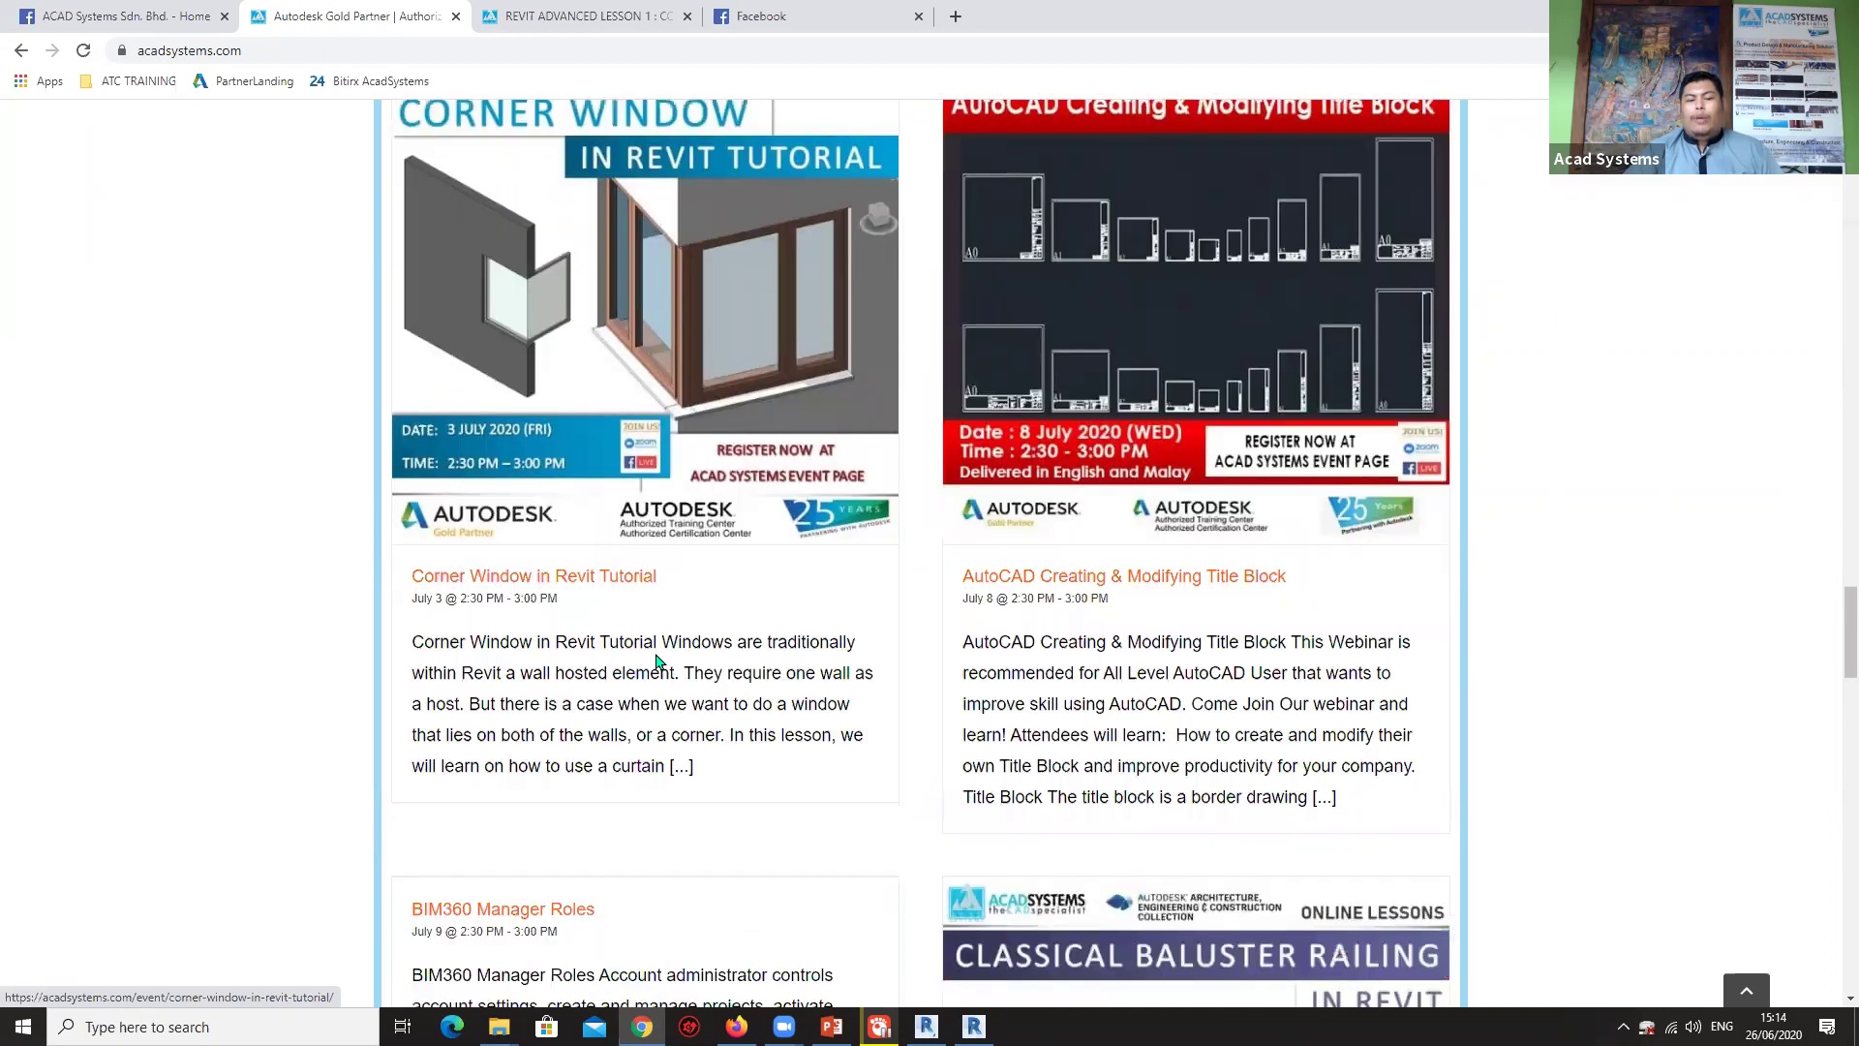
{"action": "scroll", "coordinate": [658, 663], "scroll_direction": "down", "scroll_amount": 6}
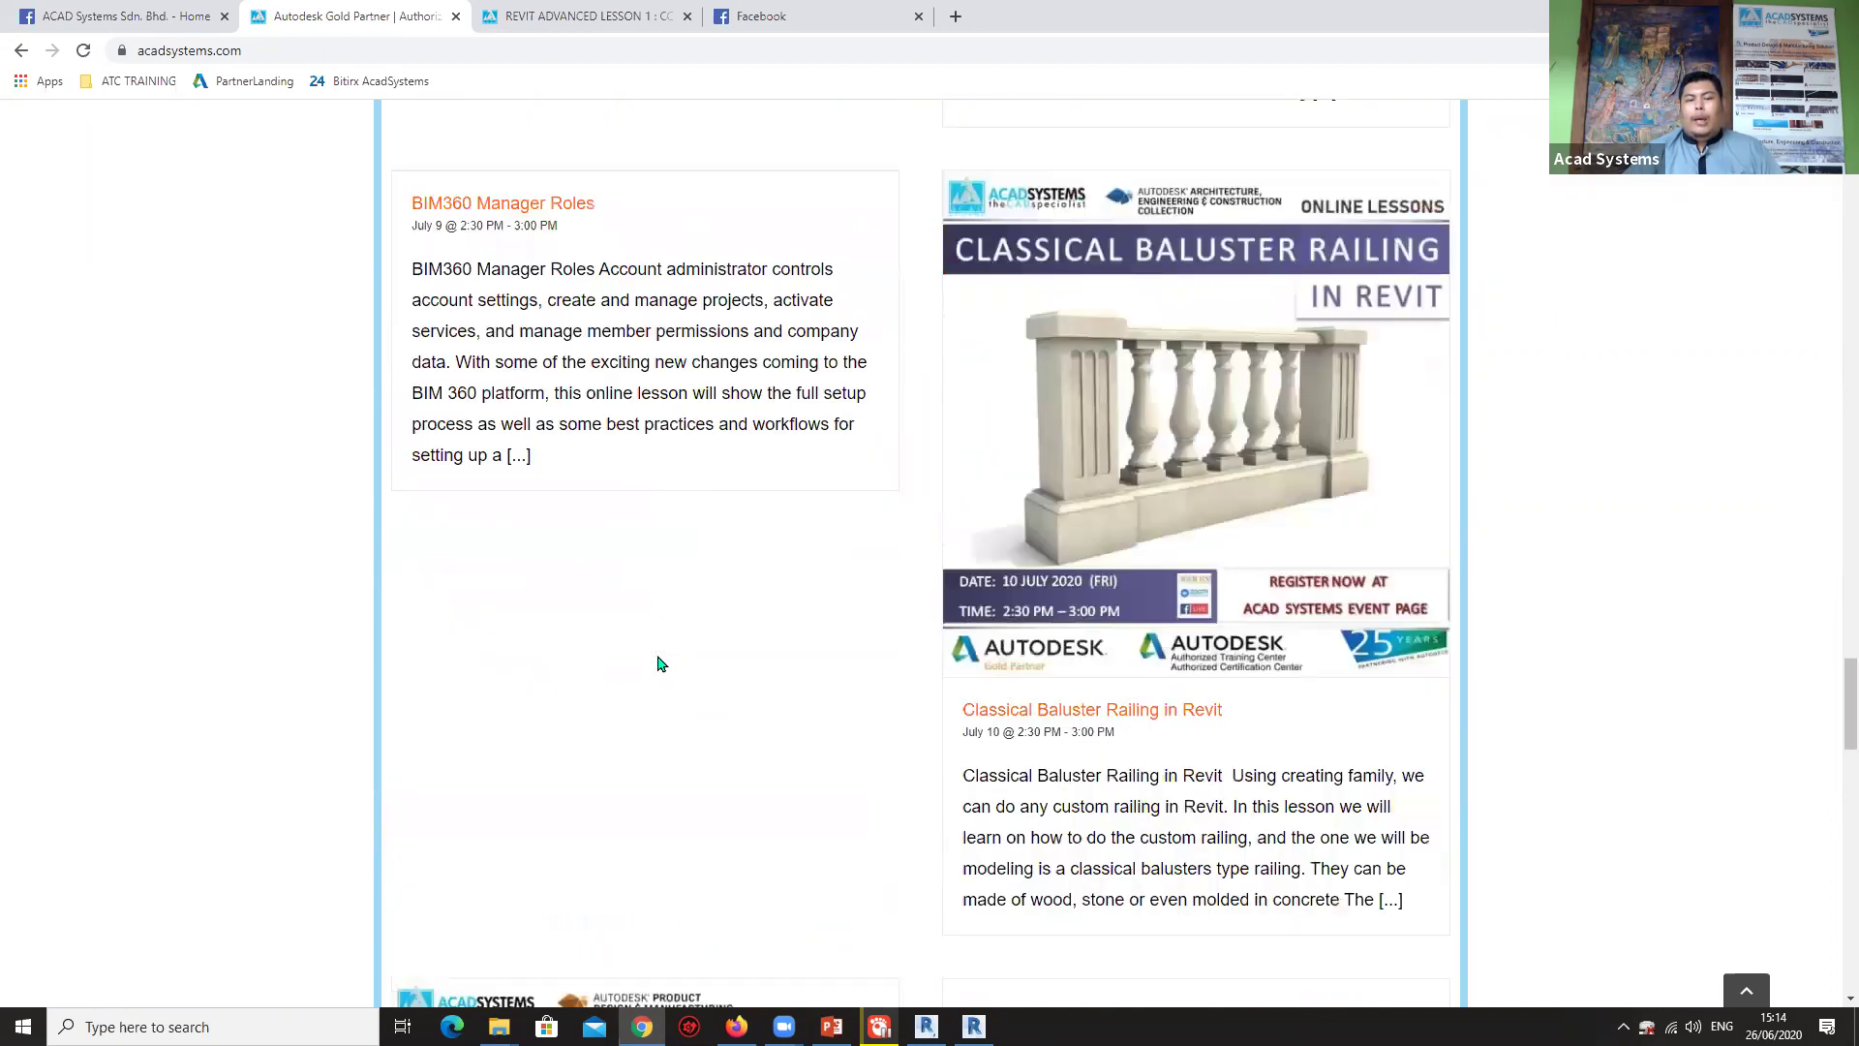
{"action": "scroll", "coordinate": [503, 408], "scroll_direction": "up", "scroll_amount": 1}
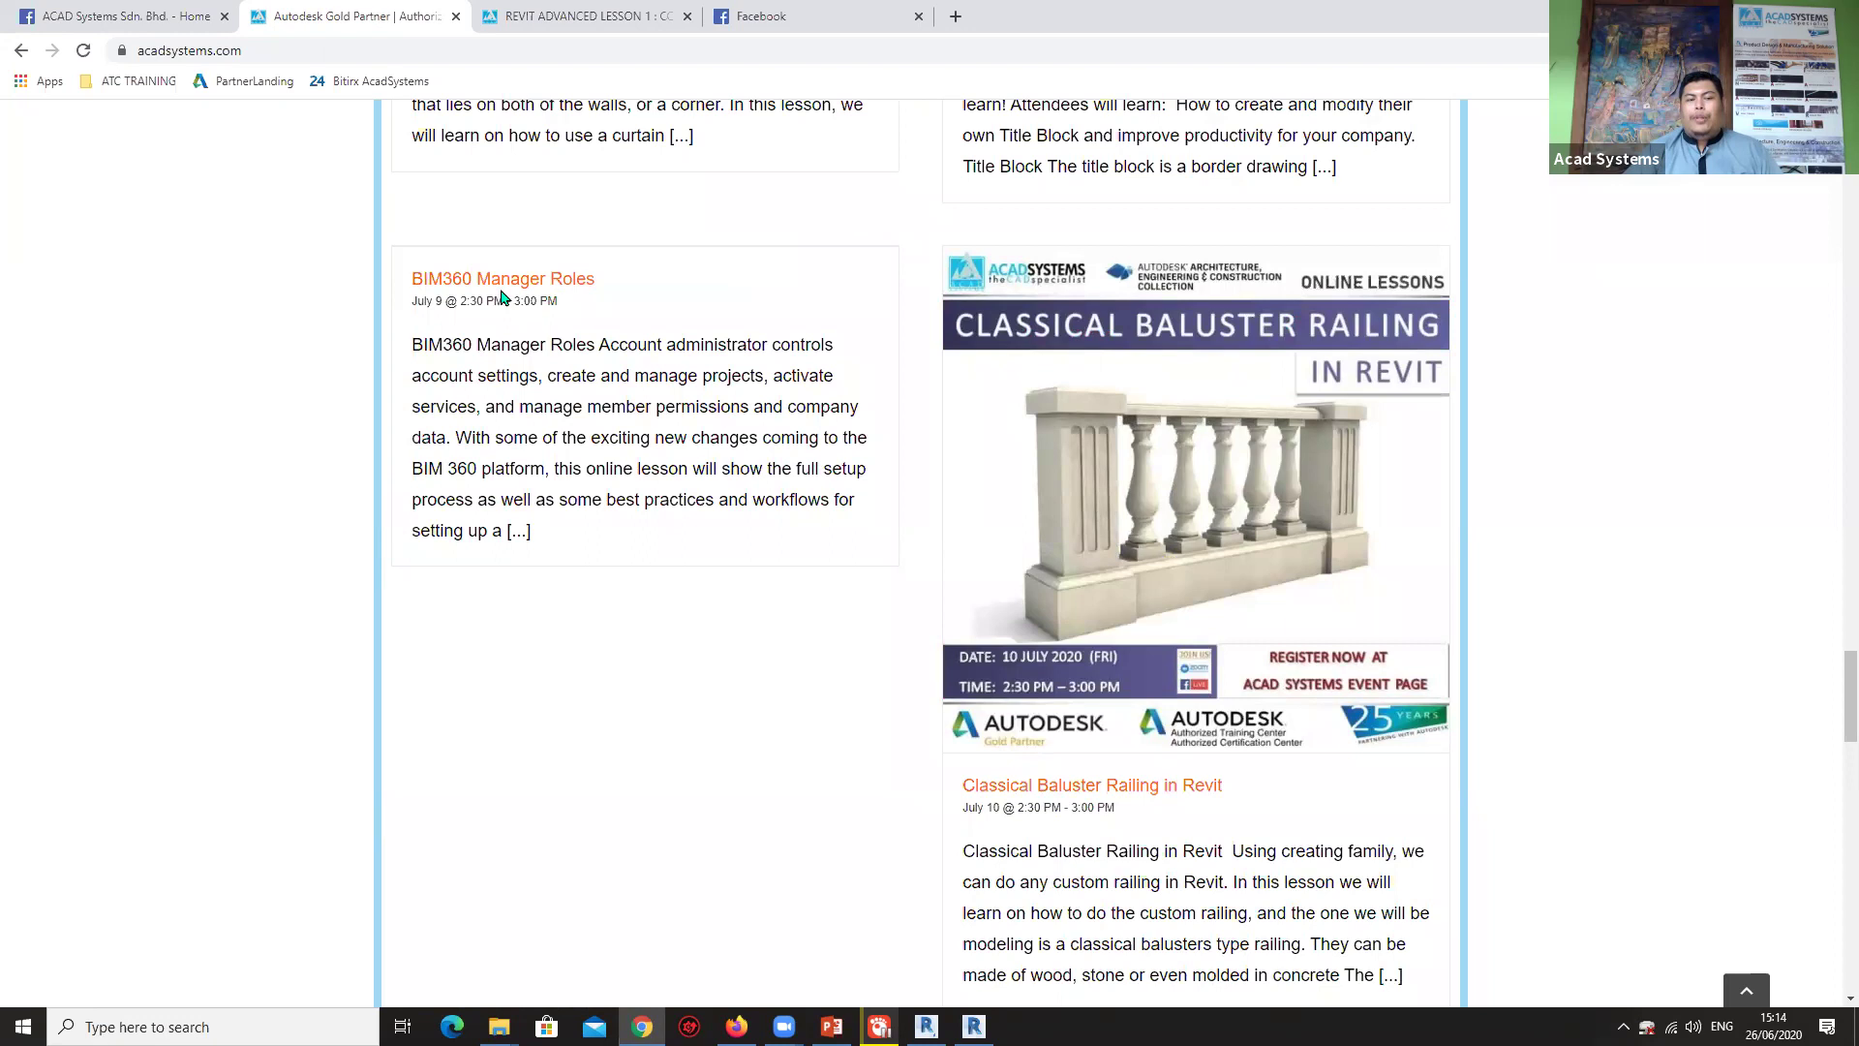
{"action": "scroll", "coordinate": [792, 528], "scroll_direction": "down", "scroll_amount": 4}
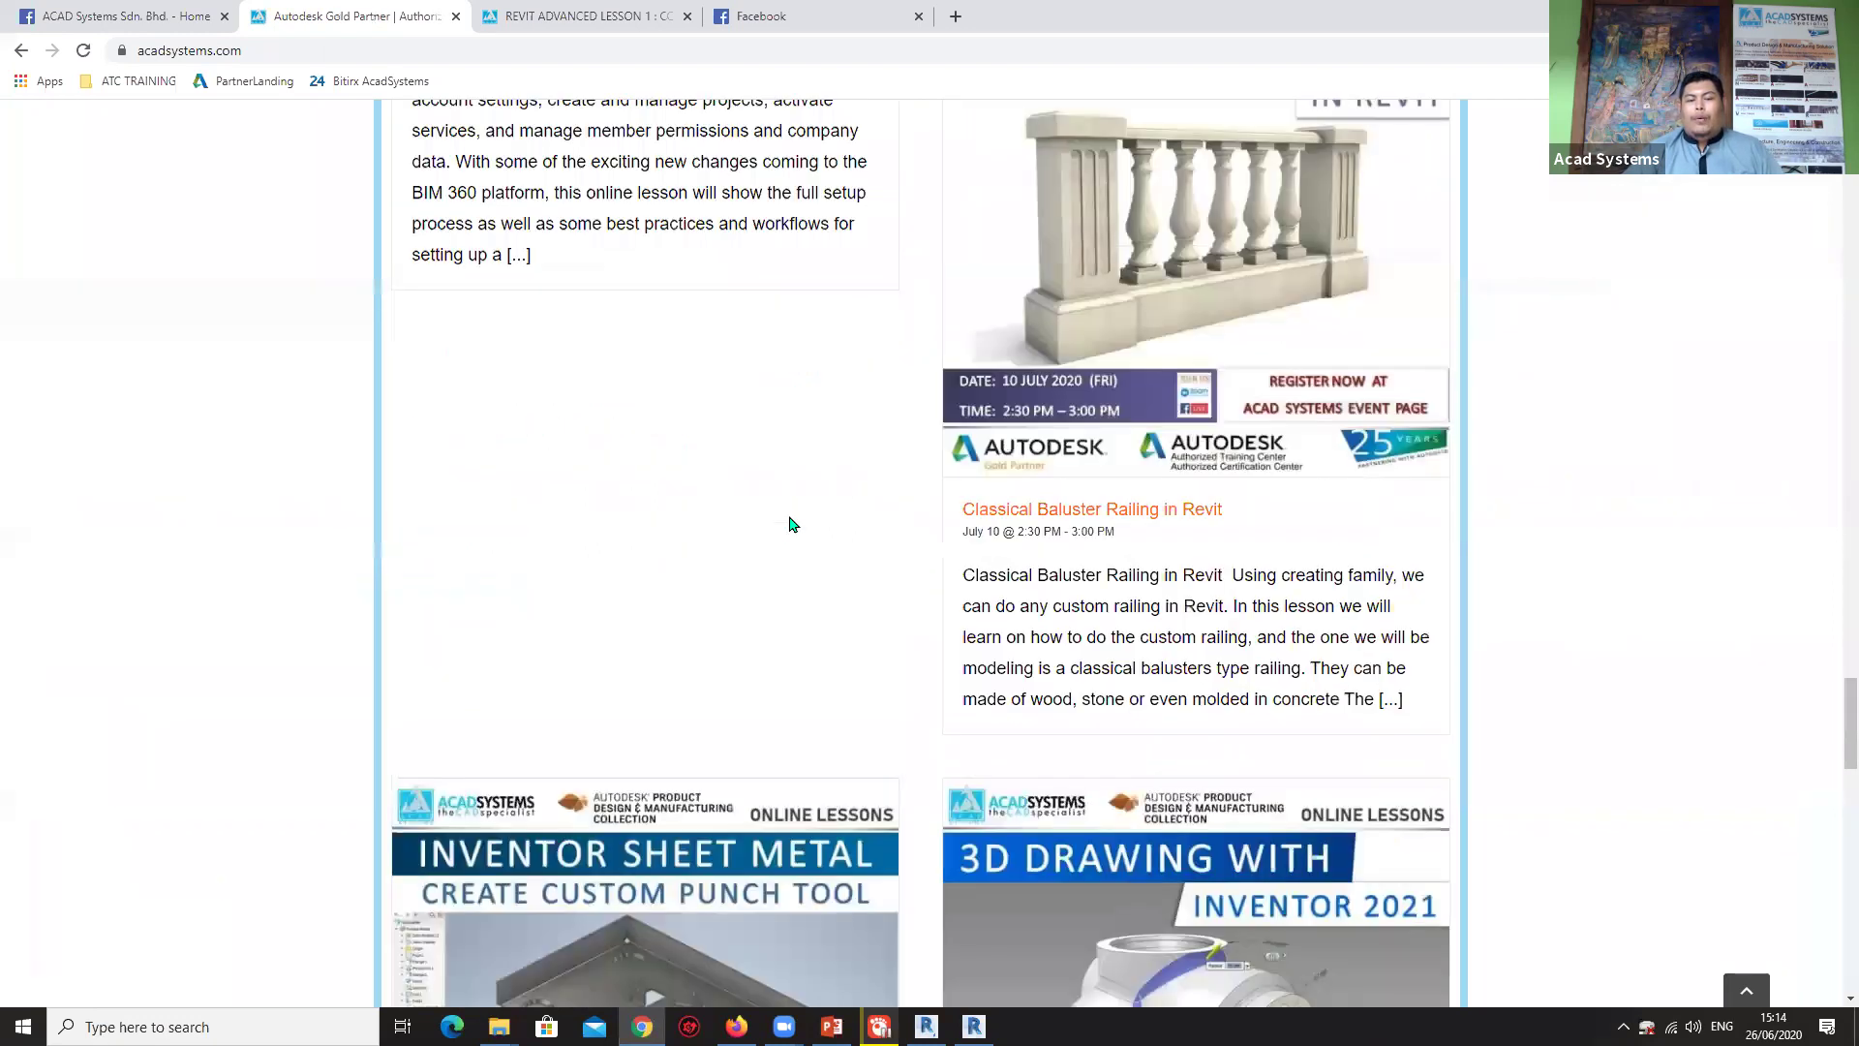
{"action": "scroll", "coordinate": [795, 524], "scroll_direction": "down", "scroll_amount": 3}
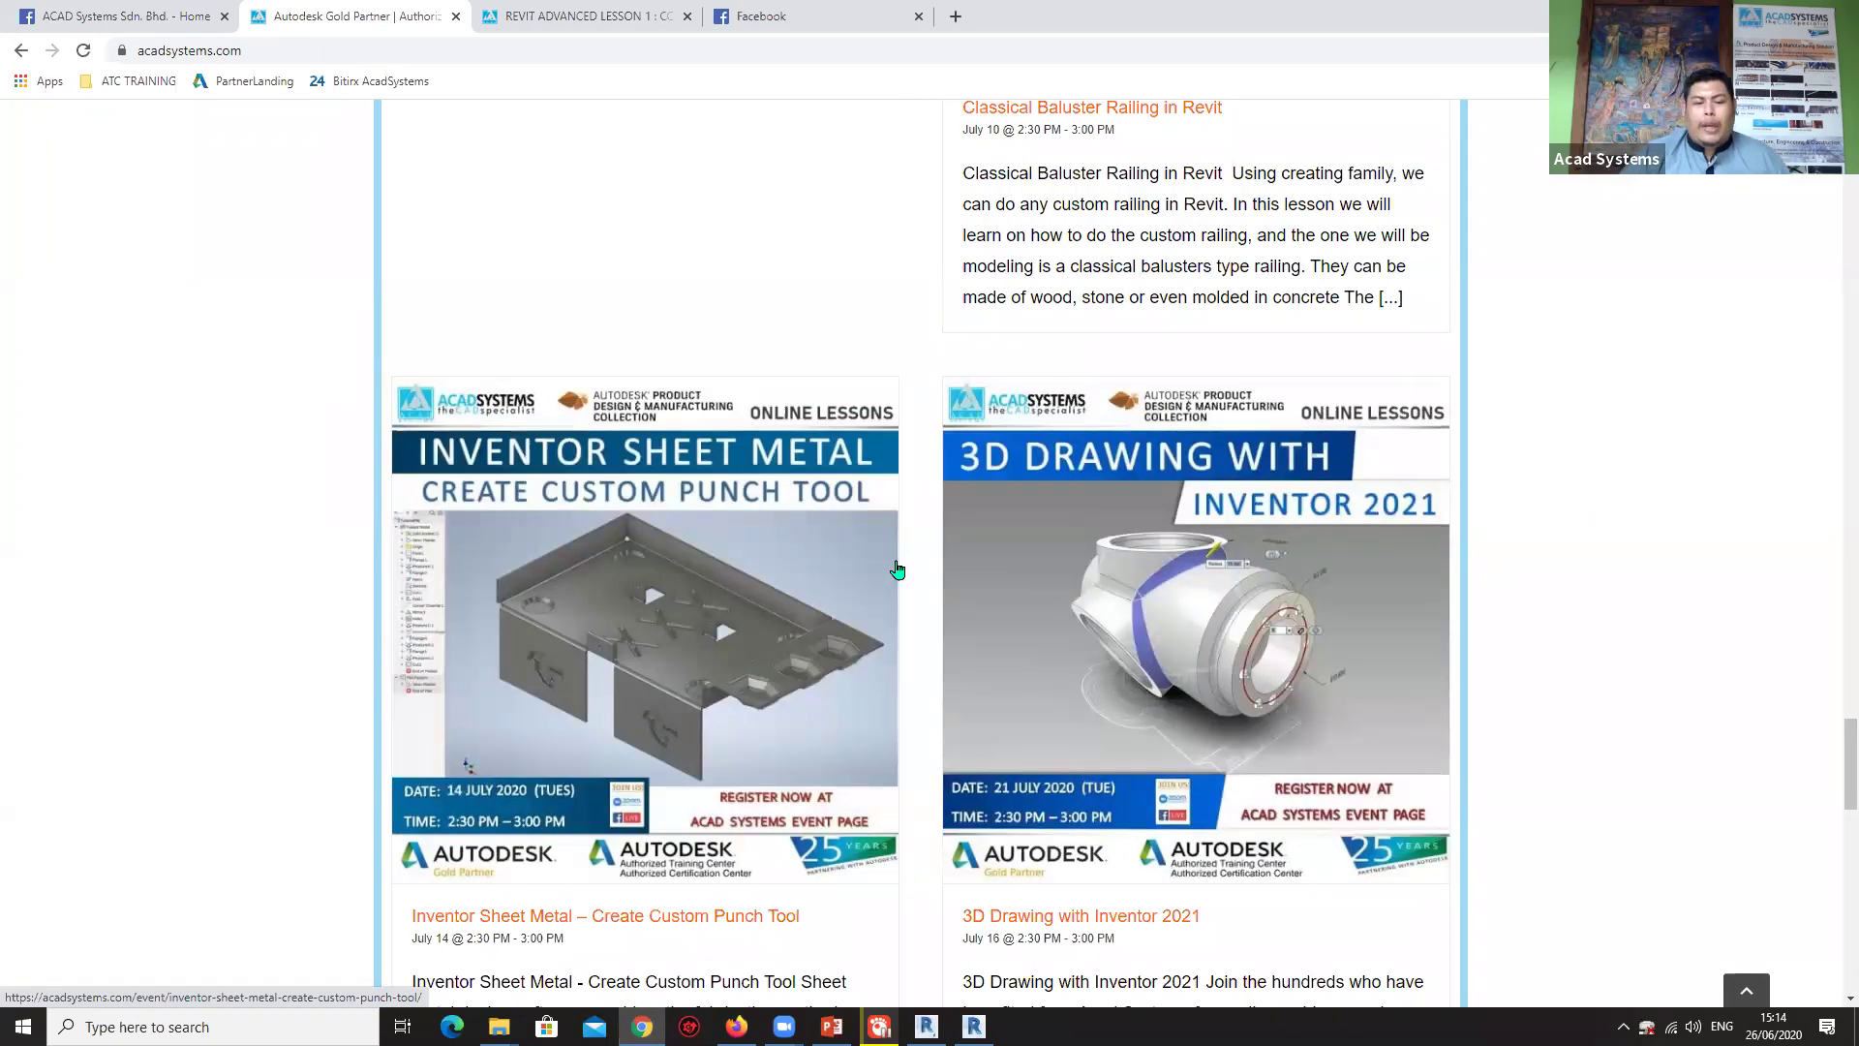
{"action": "scroll", "coordinate": [920, 576], "scroll_direction": "down", "scroll_amount": 6}
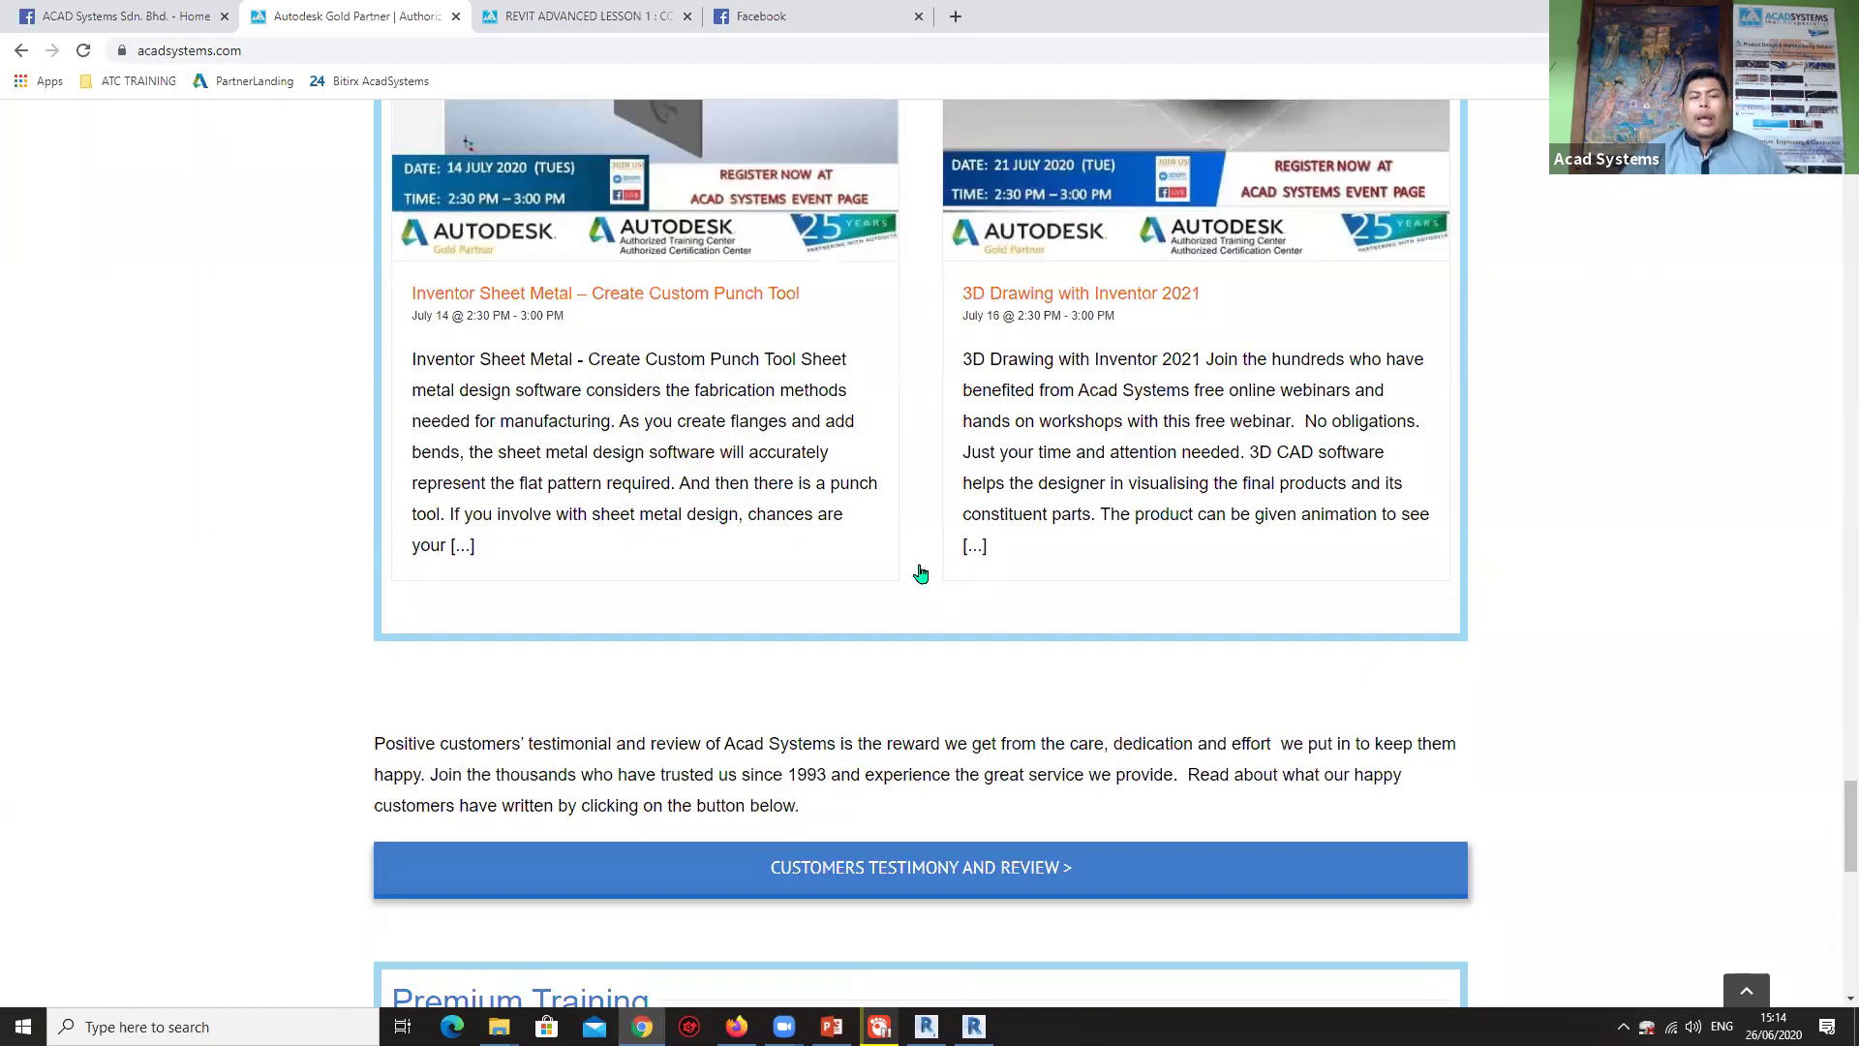
{"action": "scroll", "coordinate": [920, 576], "scroll_direction": "down", "scroll_amount": 6}
{"action": "scroll", "coordinate": [922, 567], "scroll_direction": "down", "scroll_amount": 4}
{"action": "scroll", "coordinate": [922, 565], "scroll_direction": "down", "scroll_amount": 2}
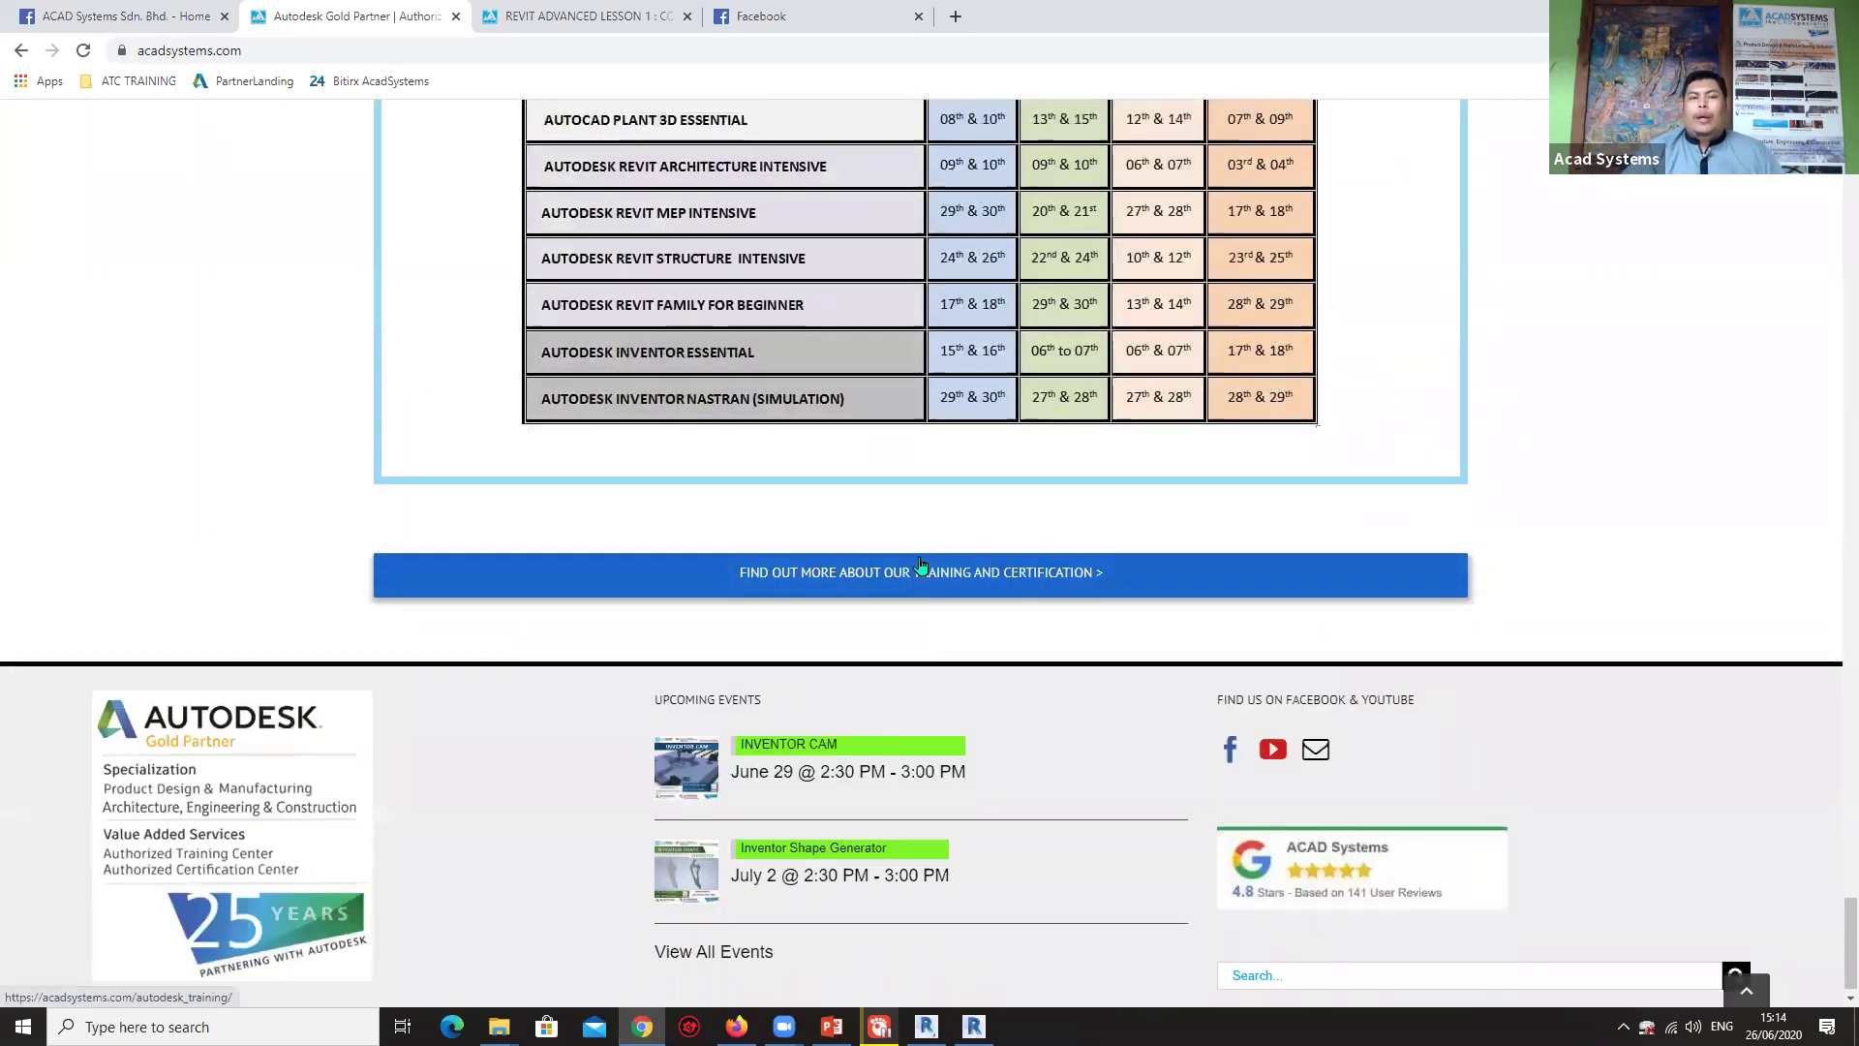
{"action": "scroll", "coordinate": [925, 523], "scroll_direction": "up", "scroll_amount": 9}
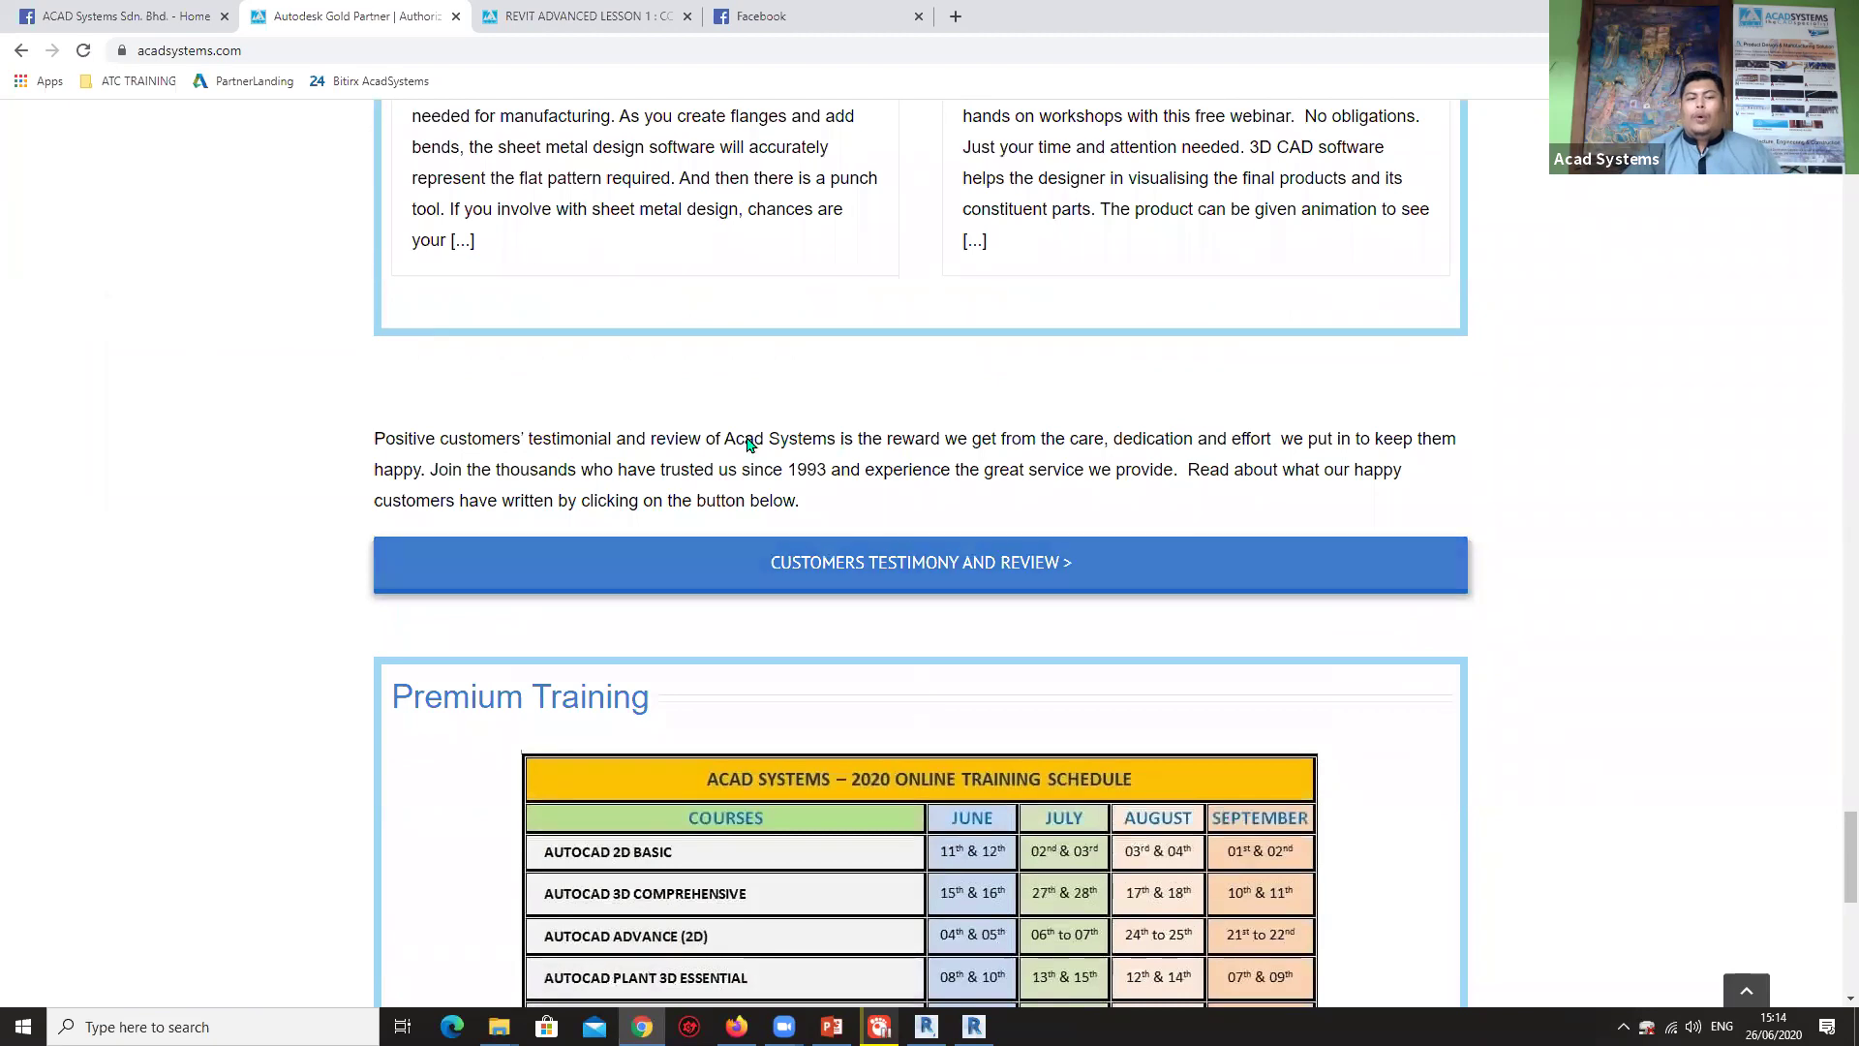
{"action": "scroll", "coordinate": [761, 441], "scroll_direction": "down", "scroll_amount": 4}
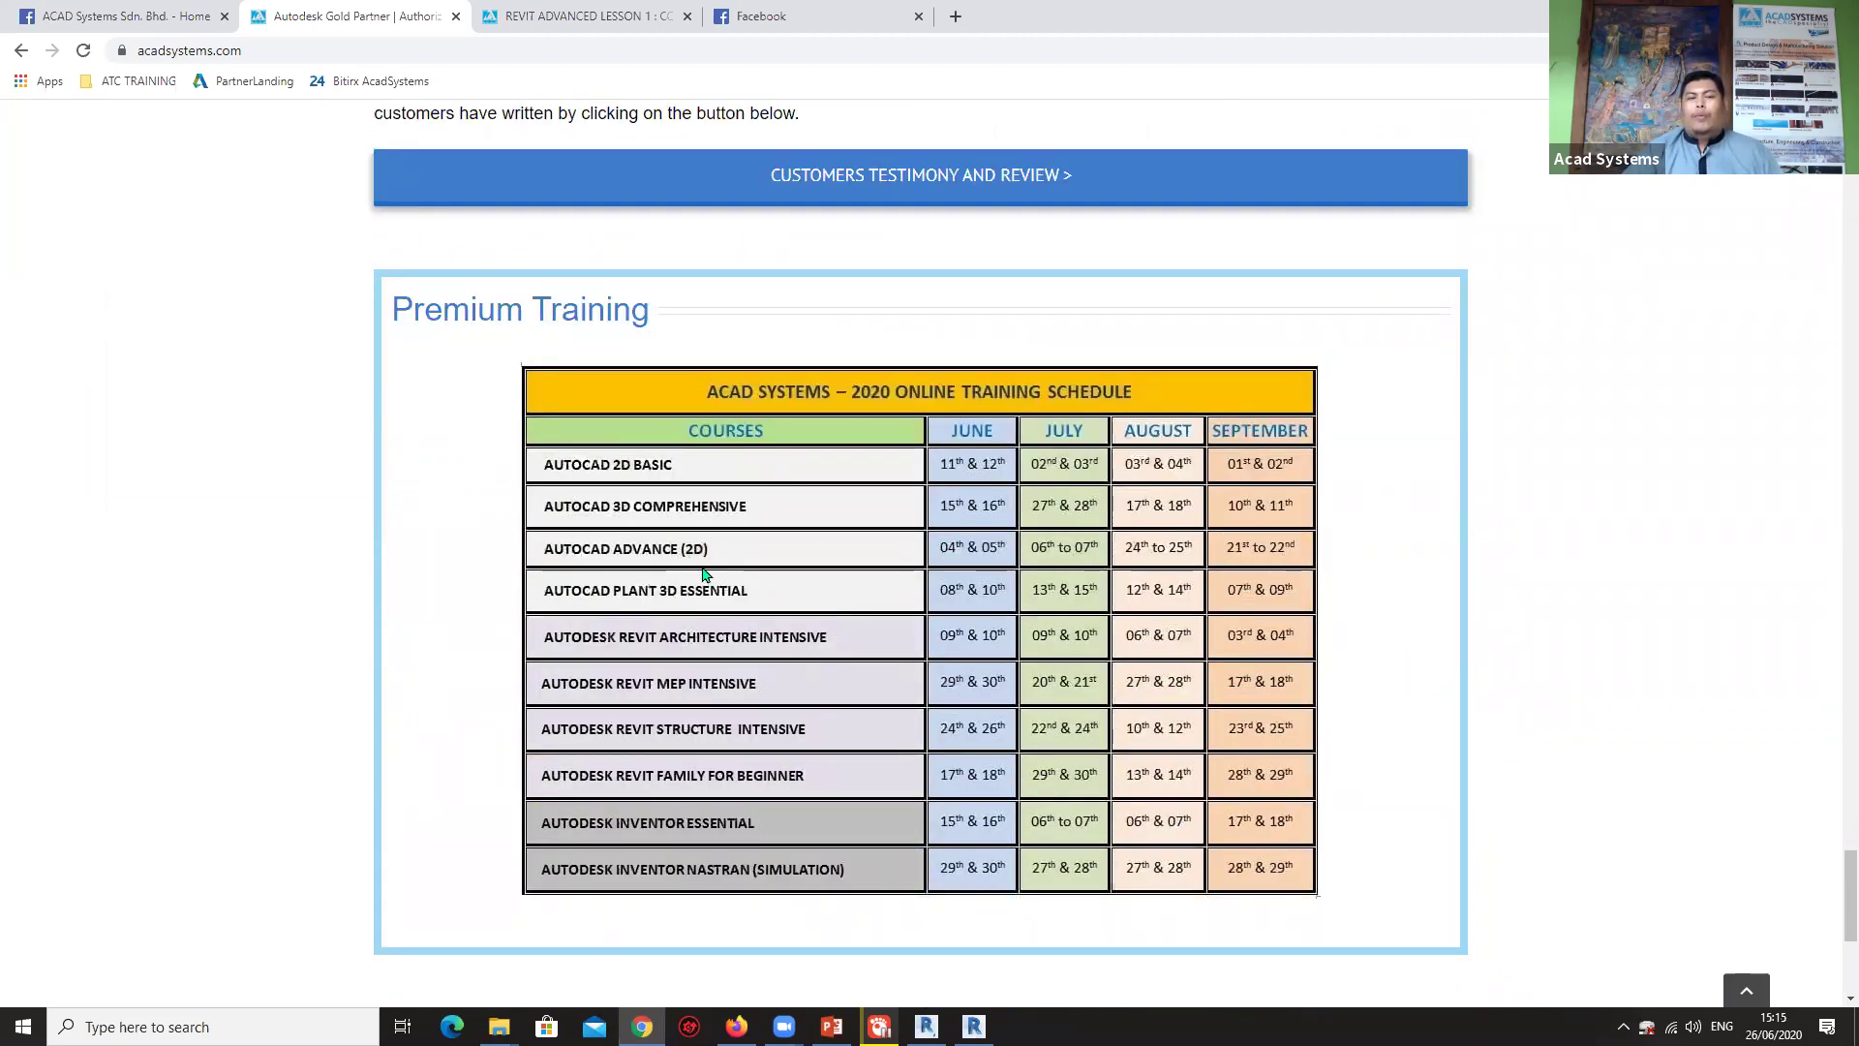
View the Facebook news feed, then Alt+Tab back to Revit's 1 - Plumbing floor plan.
{"action": "left_click", "coordinate": [786, 19]}
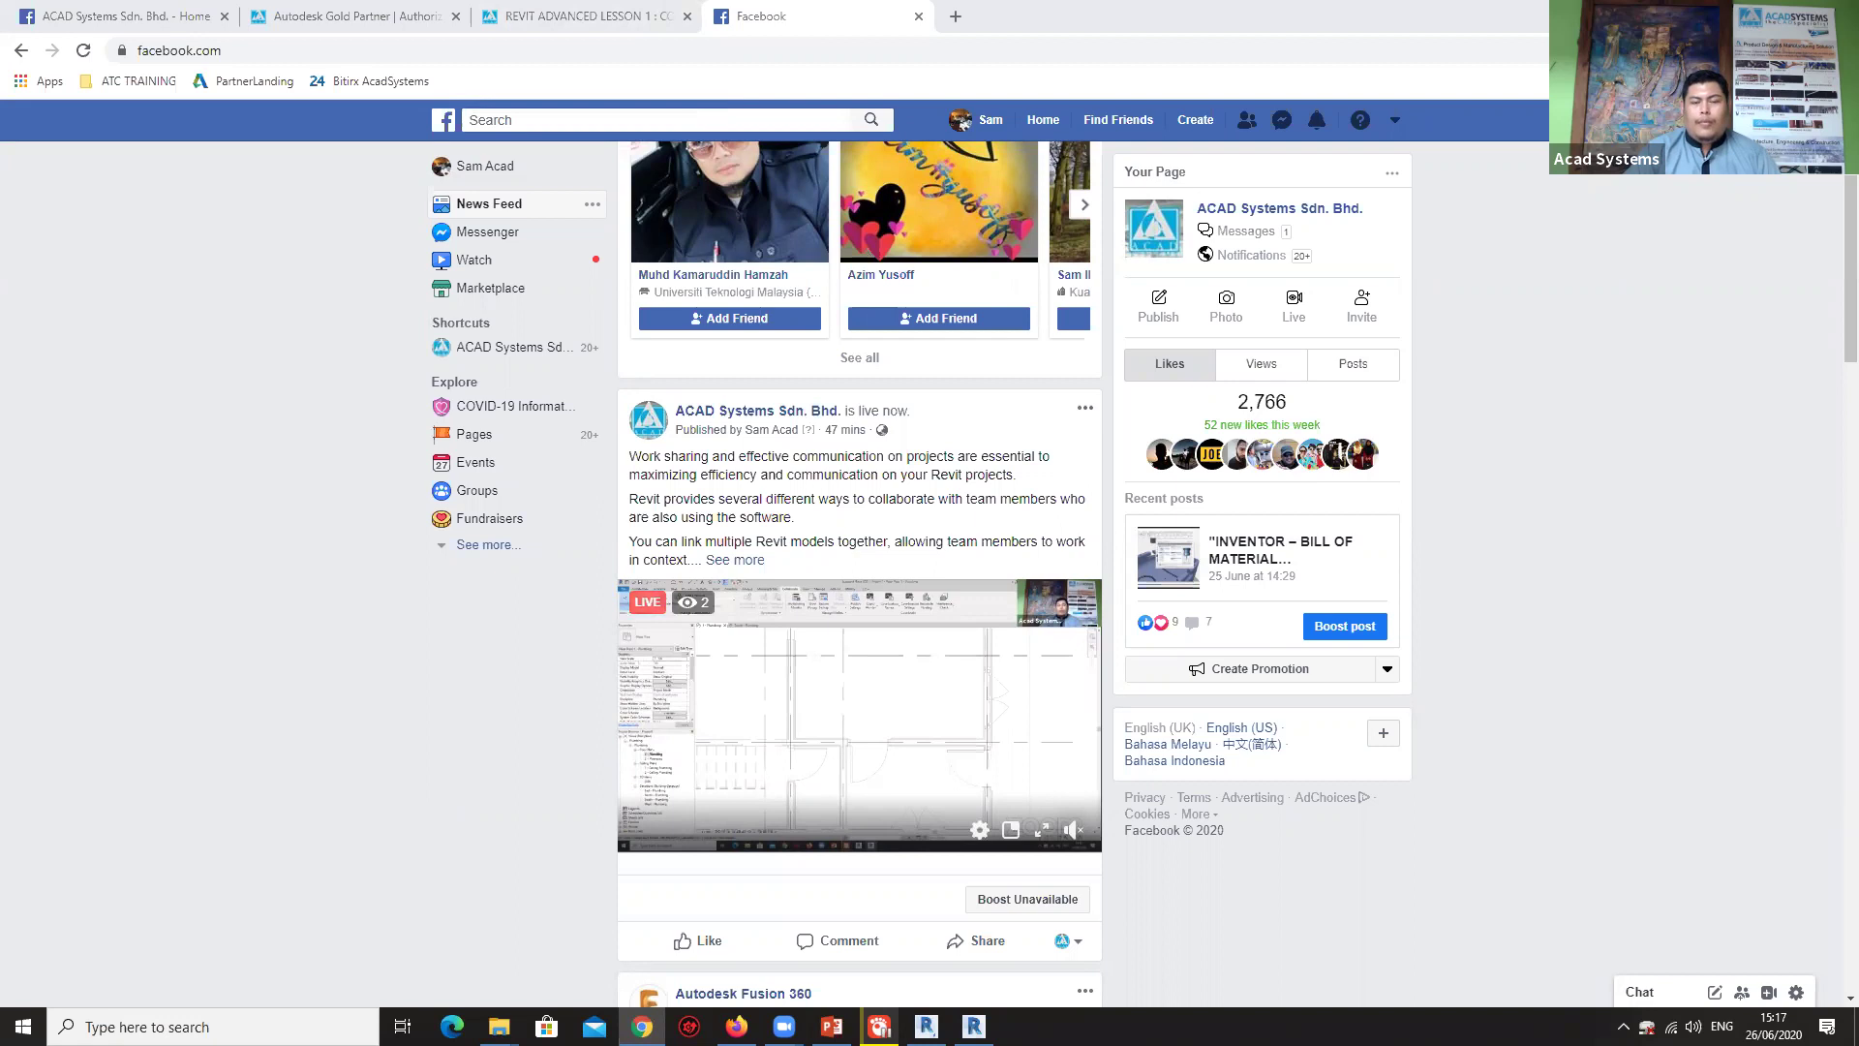
{"action": "key", "text": "alt+Tab"}
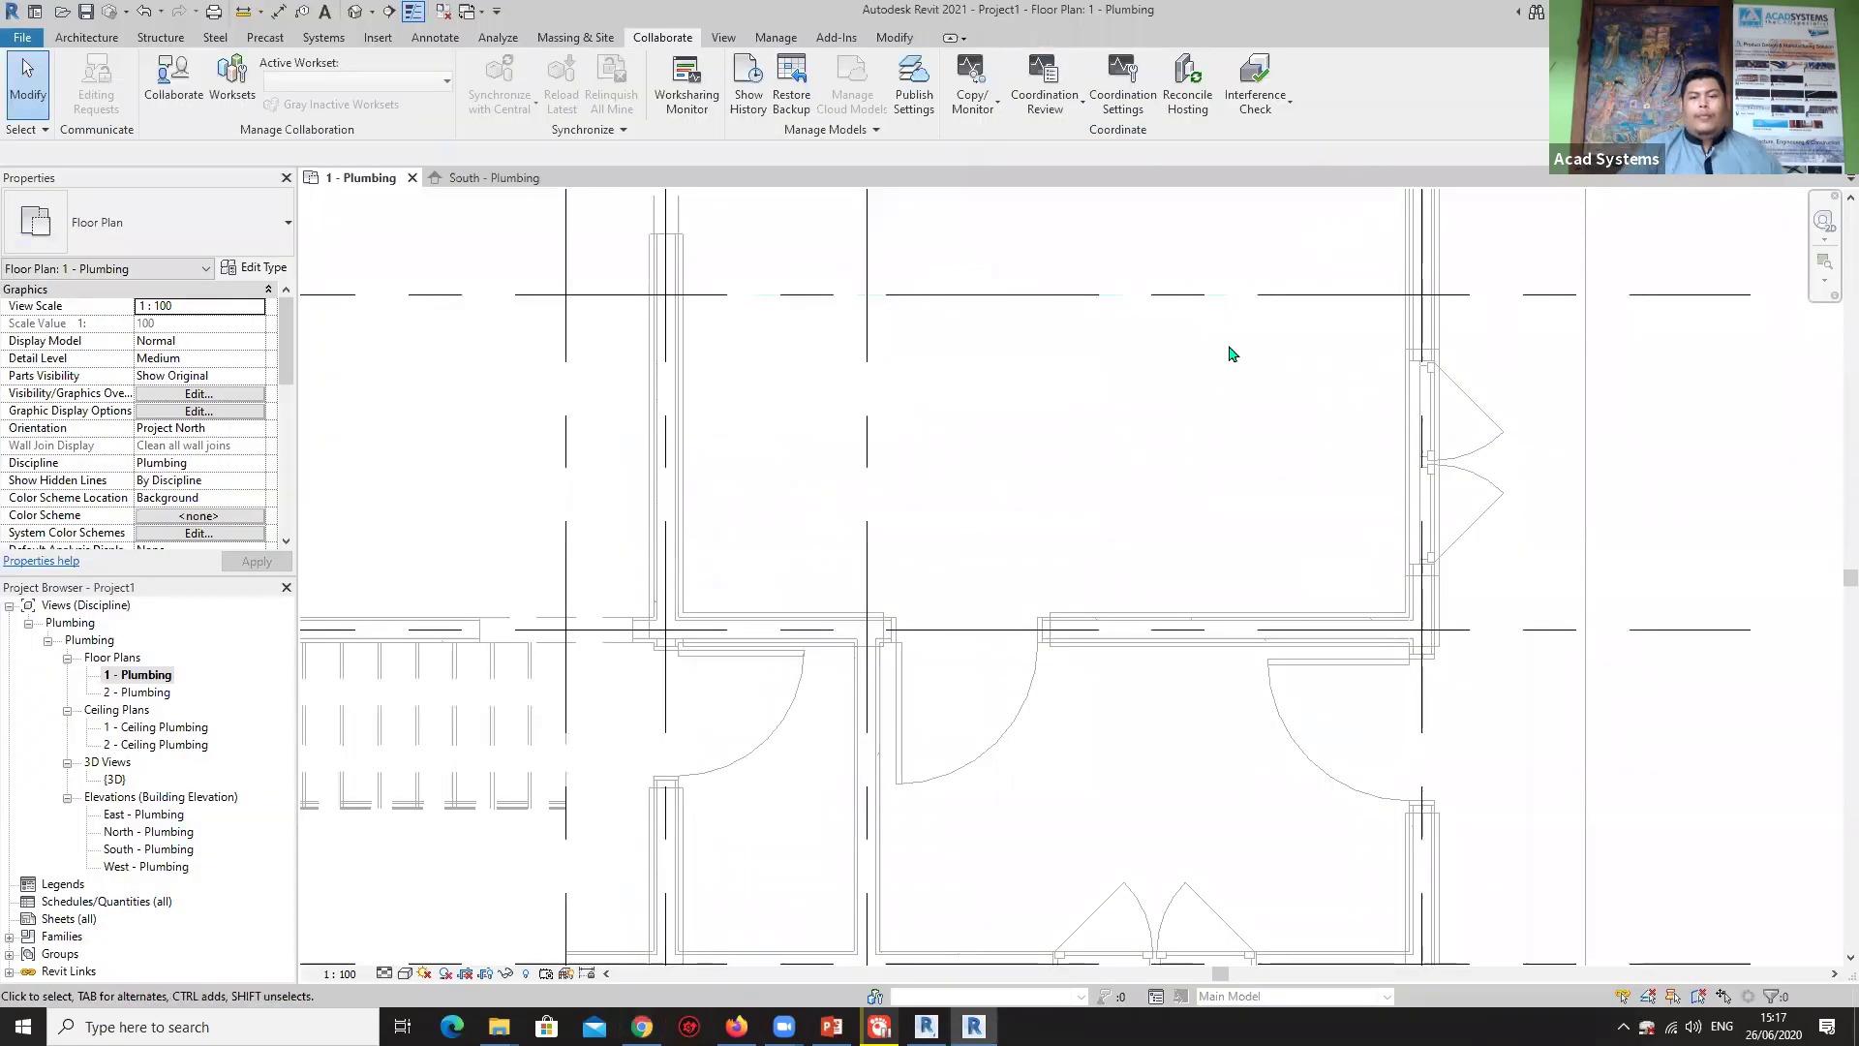